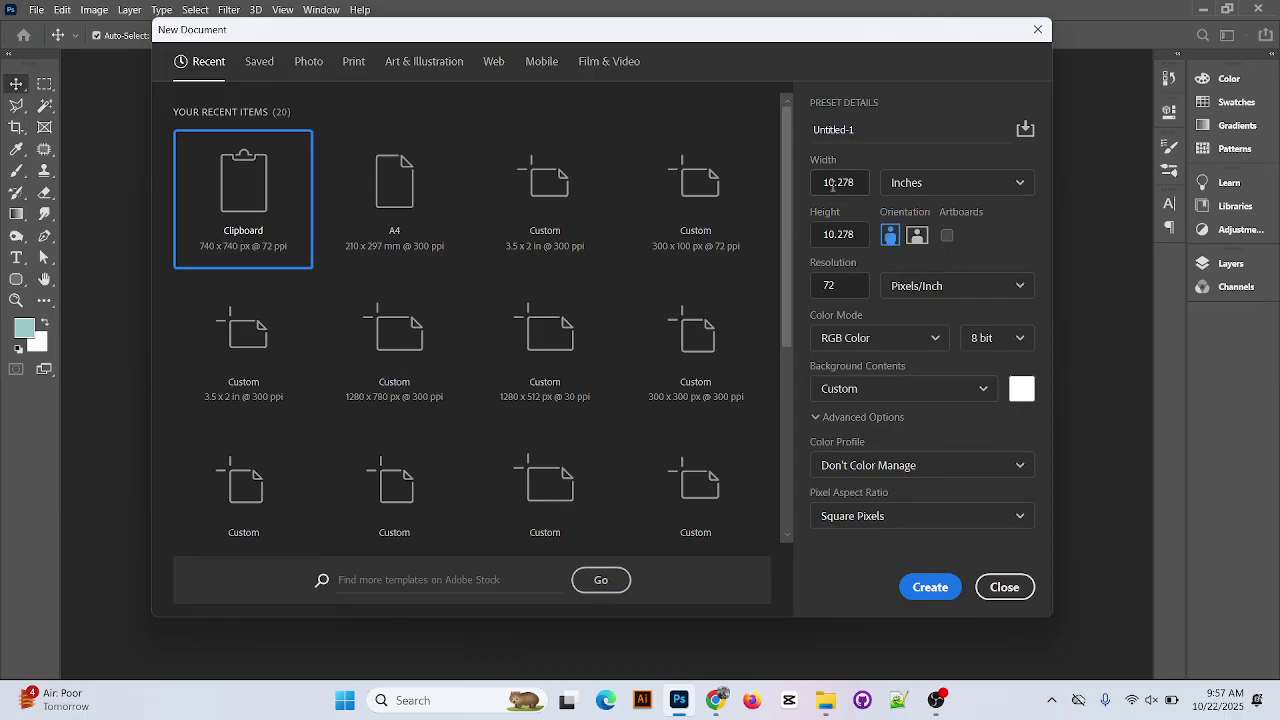
# Create a new 8.5 x 11 inch document at 300 pixels/inch in CMYK Color mode
pyautogui.click(827, 191)
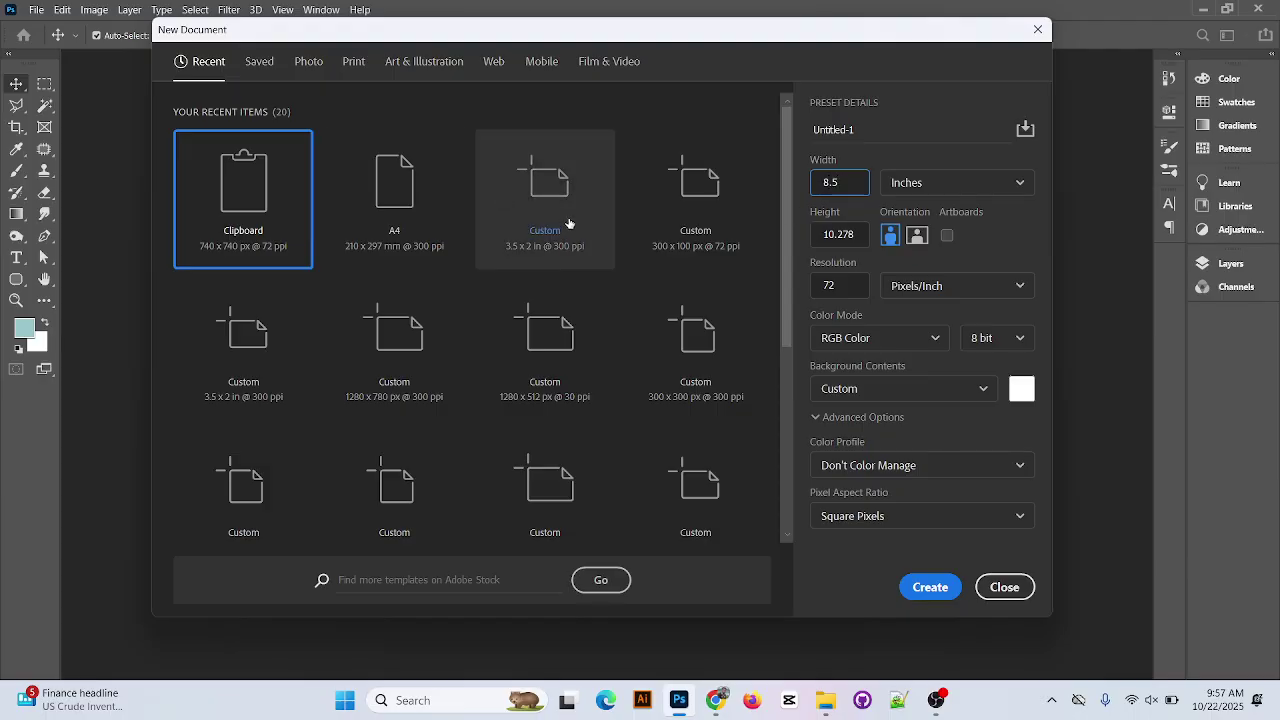
pyautogui.click(862, 230)
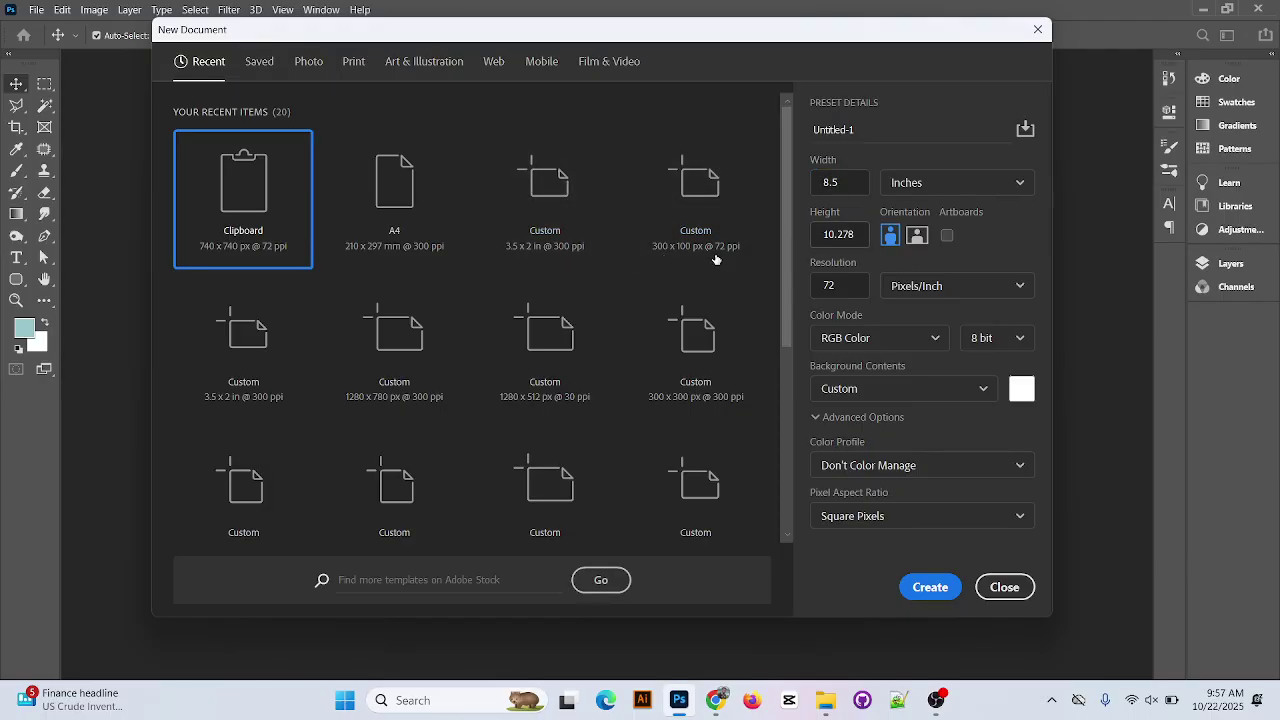
pyautogui.click(866, 238)
pyautogui.write('11')
pyautogui.click(843, 289)
pyautogui.click(893, 338)
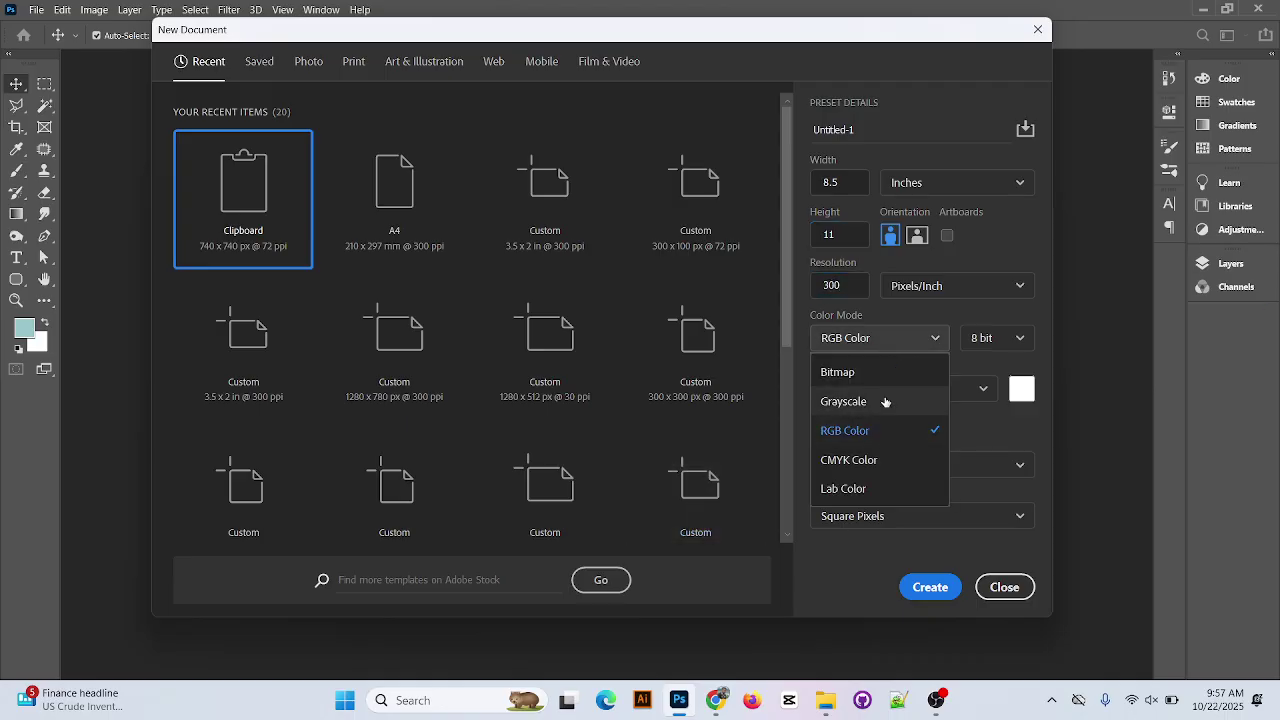
pyautogui.click(880, 459)
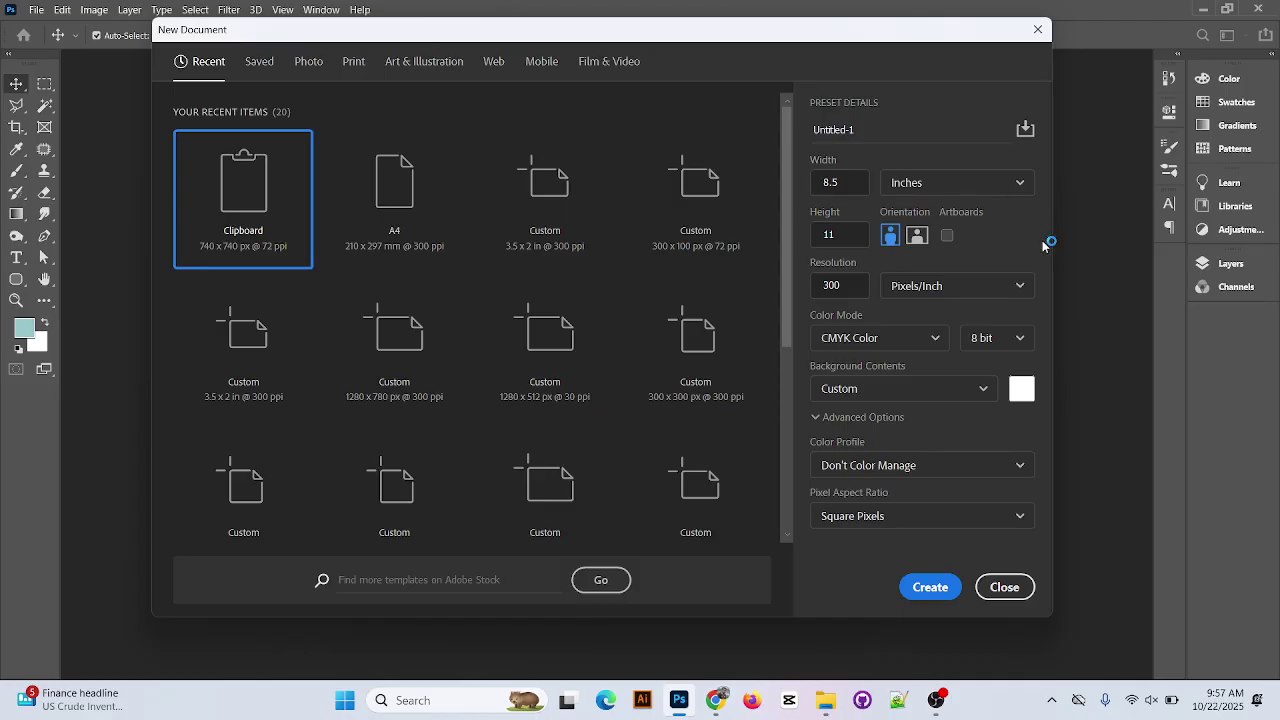
pyautogui.click(930, 587)
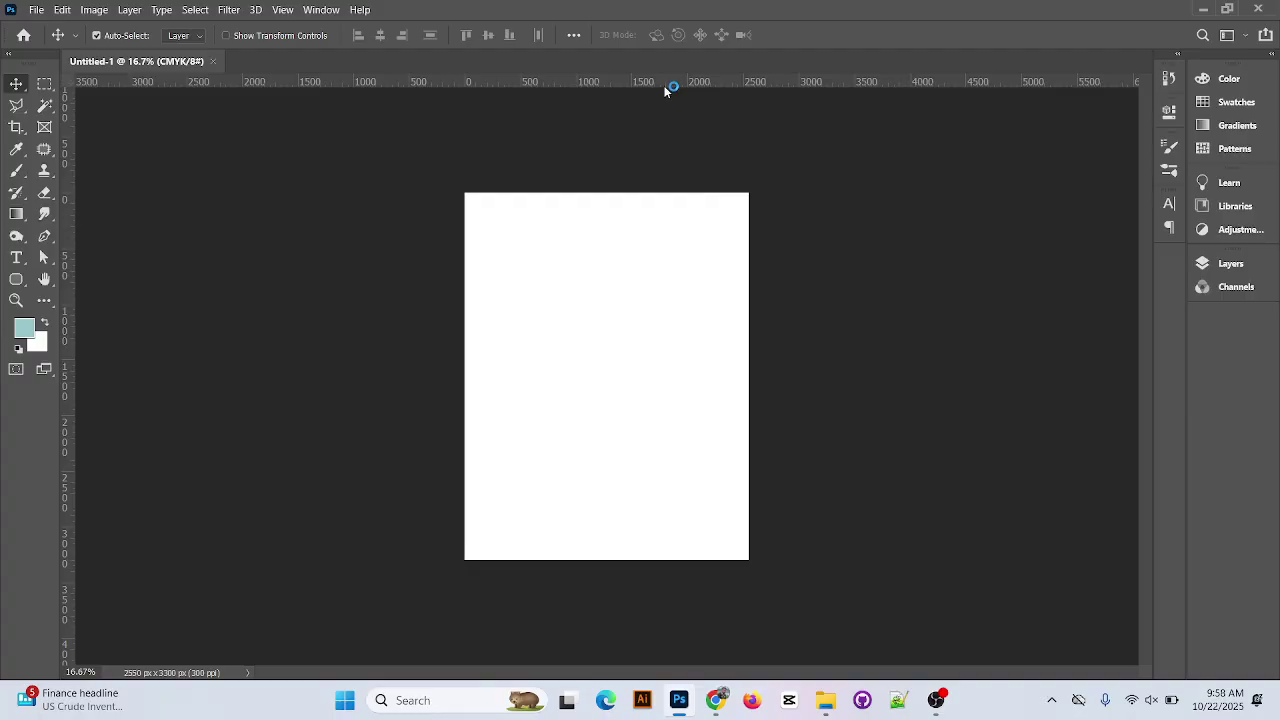
# Place ruler guides along all four edges of the blank page
pyautogui.moveTo(665, 86); pyautogui.dragTo(676, 192)
pyautogui.moveTo(680, 87); pyautogui.dragTo(673, 560)
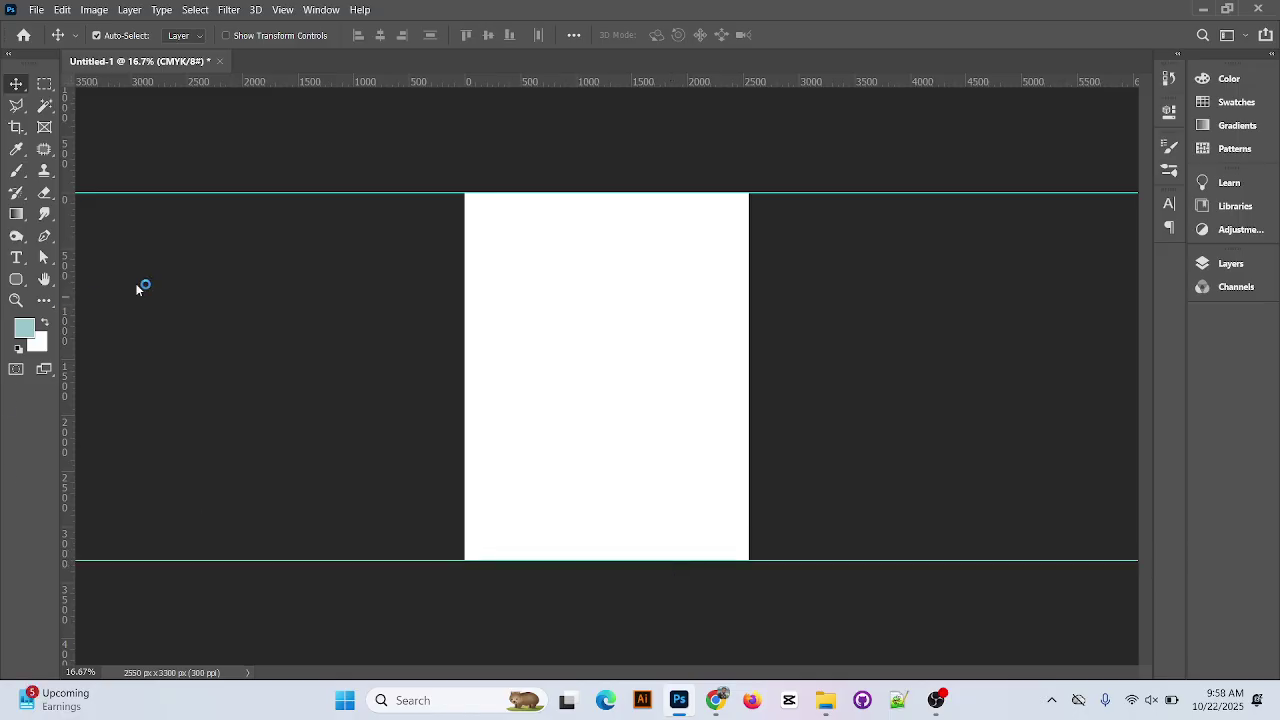
pyautogui.moveTo(73, 263); pyautogui.dragTo(749, 320)
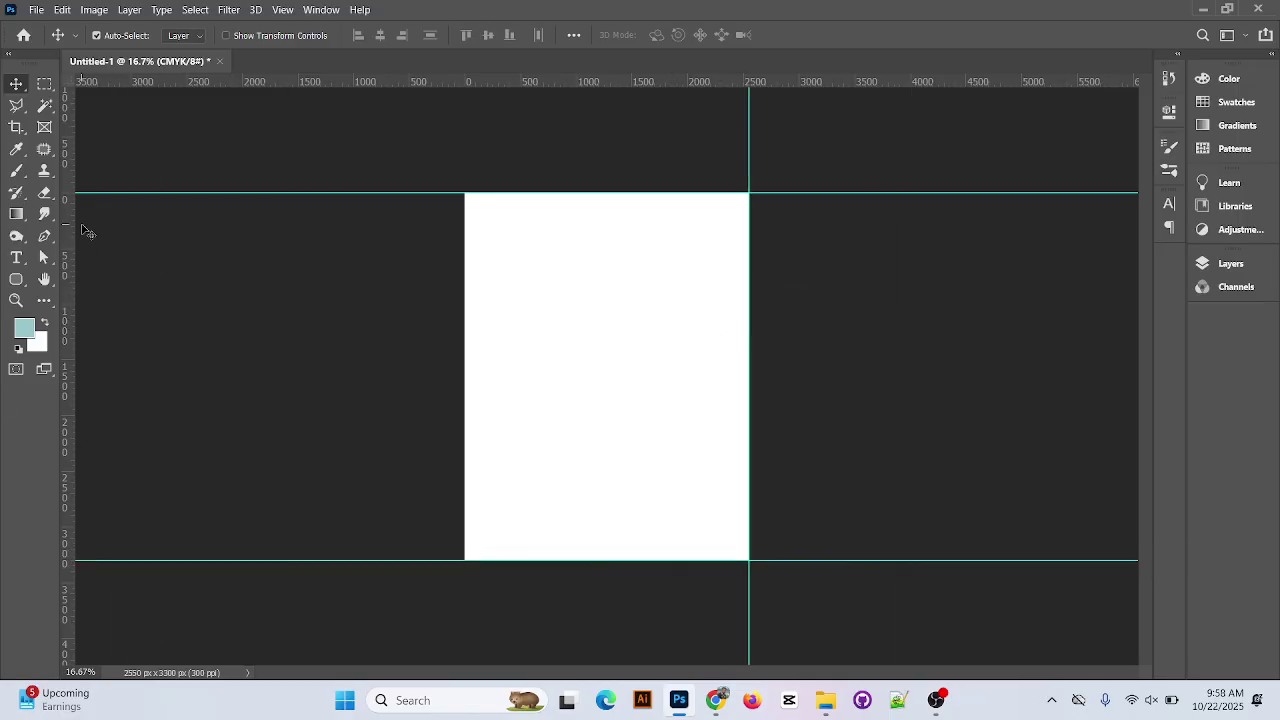
pyautogui.moveTo(72, 222); pyautogui.dragTo(475, 275)
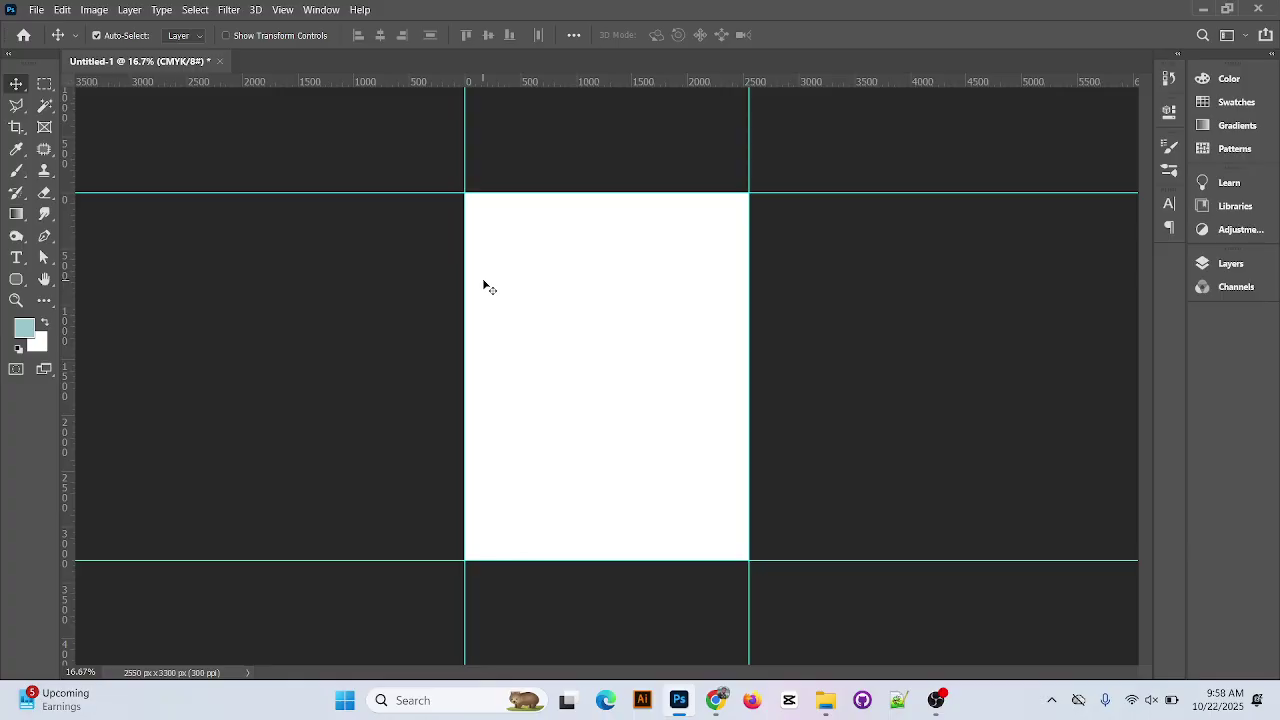
# Enlarge the canvas by 0.25 inches in width and height, relative to its current size
pyautogui.click(94, 10)
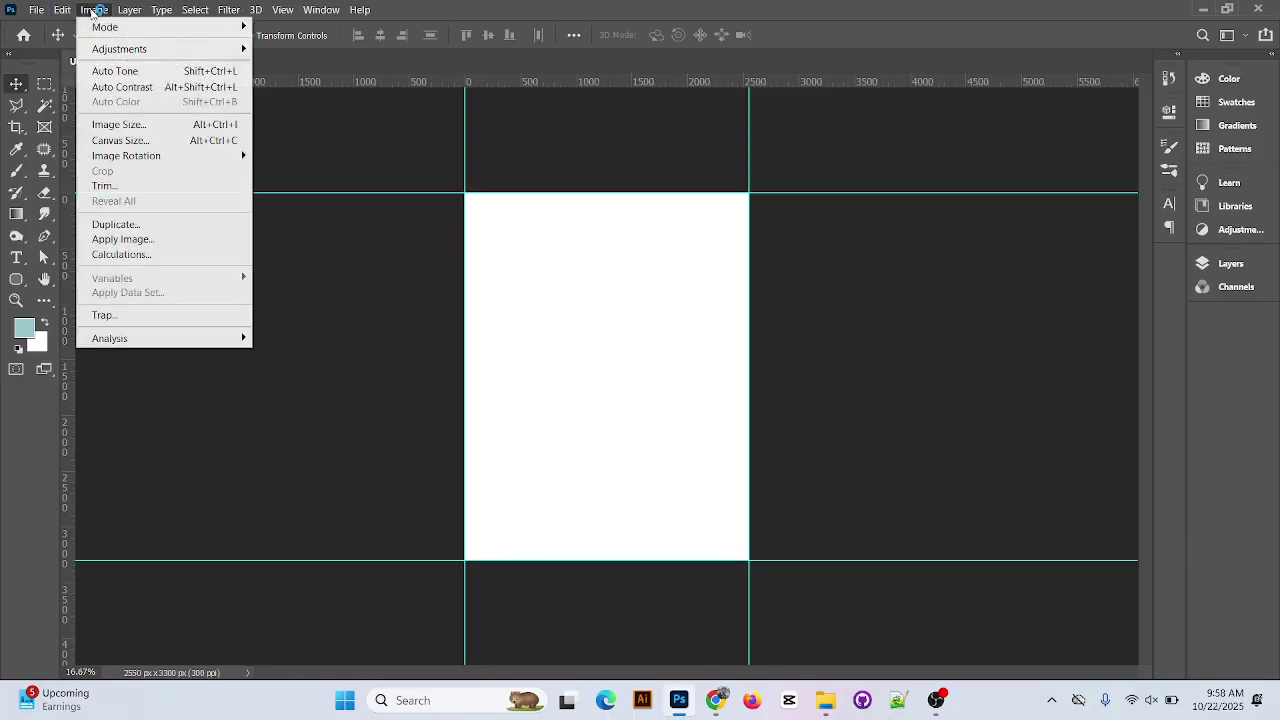
pyautogui.click(135, 140)
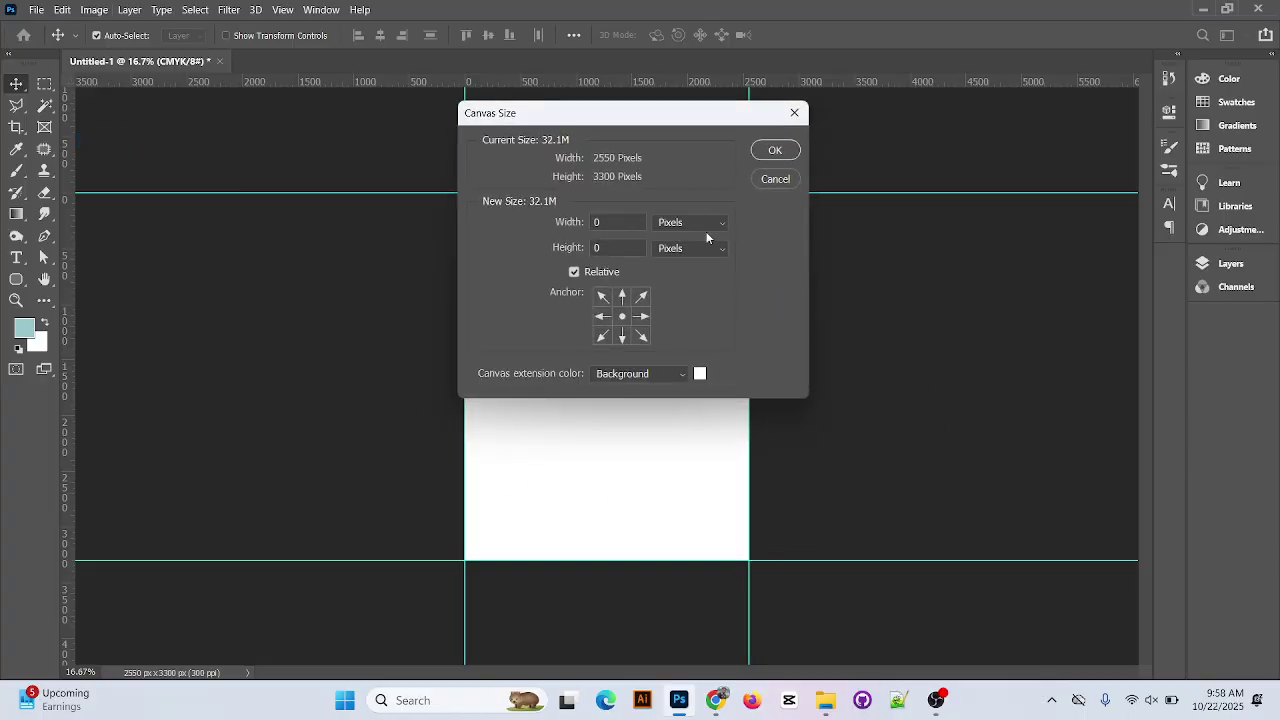
pyautogui.click(704, 224)
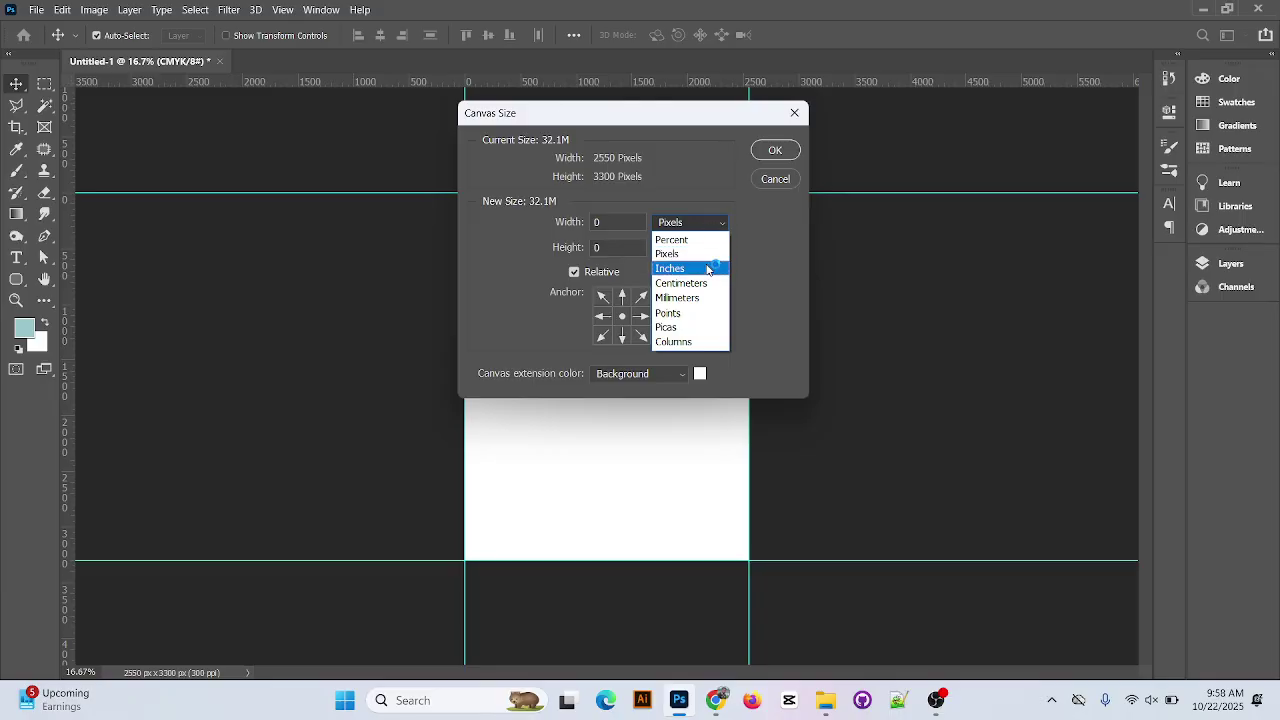
pyautogui.click(707, 268)
pyautogui.click(575, 275)
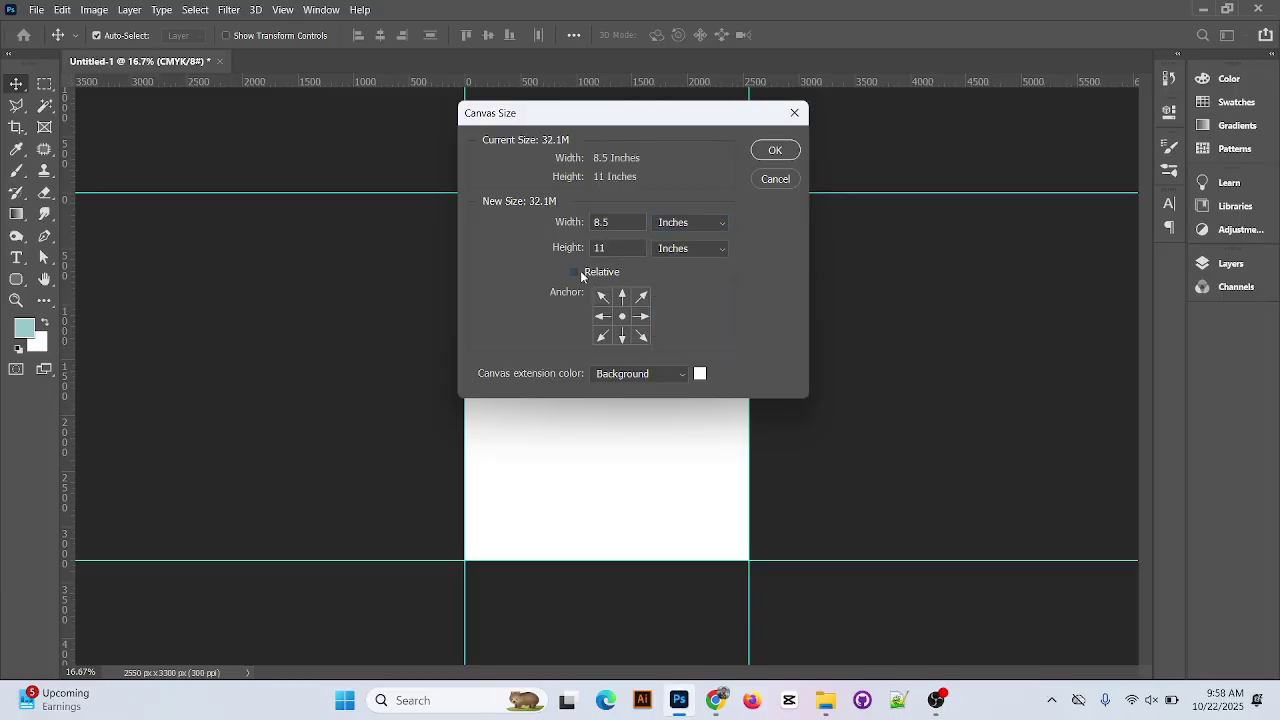
pyautogui.doubleClick(644, 218)
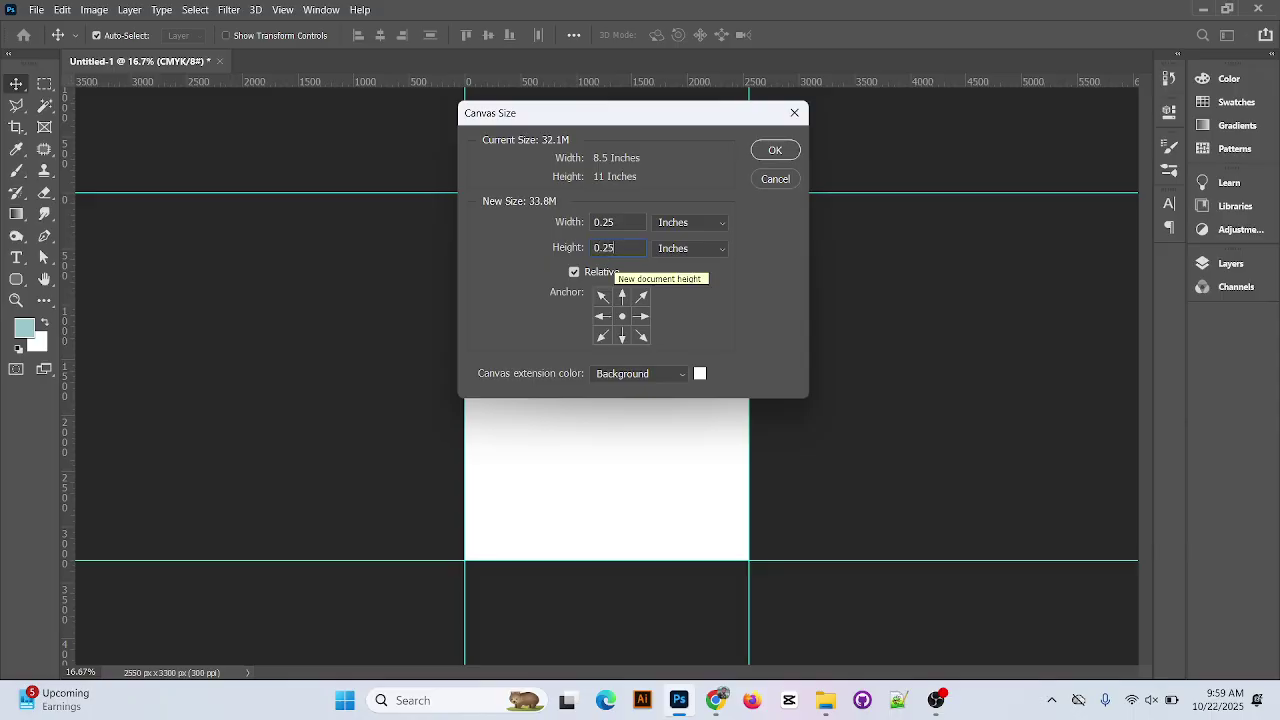
pyautogui.click(773, 150)
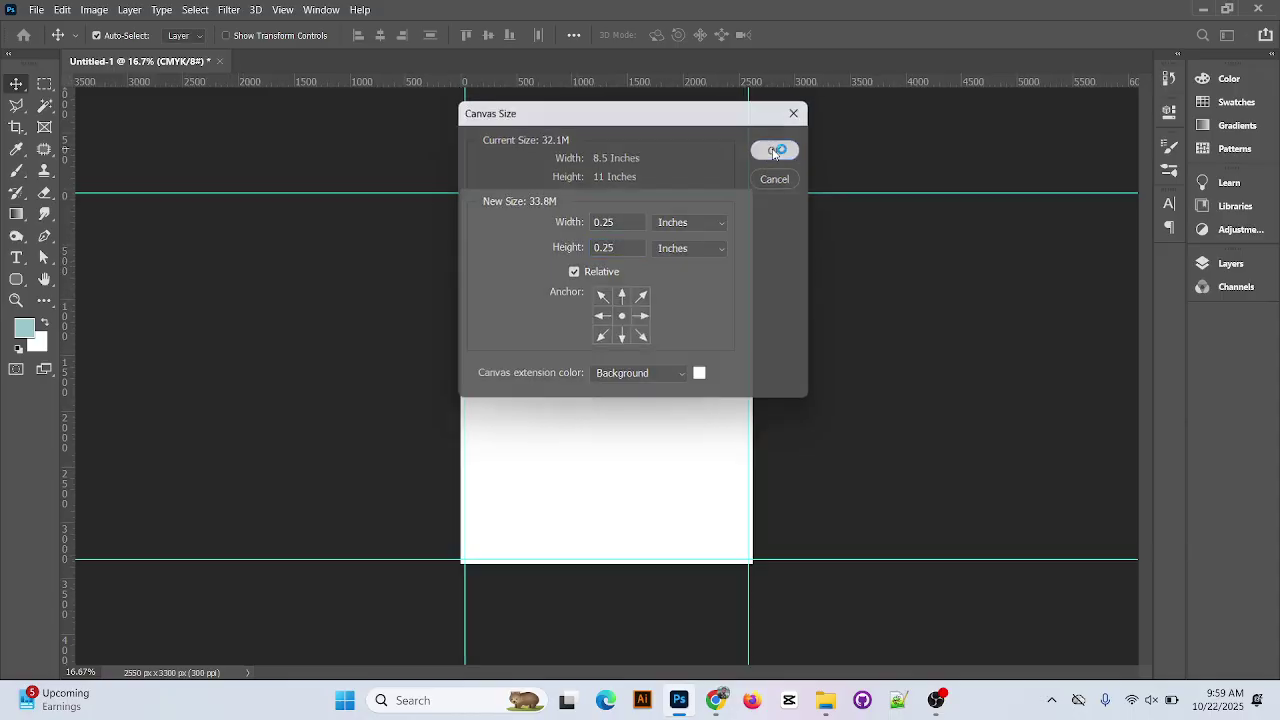
# Add a second set of guides along the outer edges of the enlarged canvas
pyautogui.hotkey('ctrl', '+')
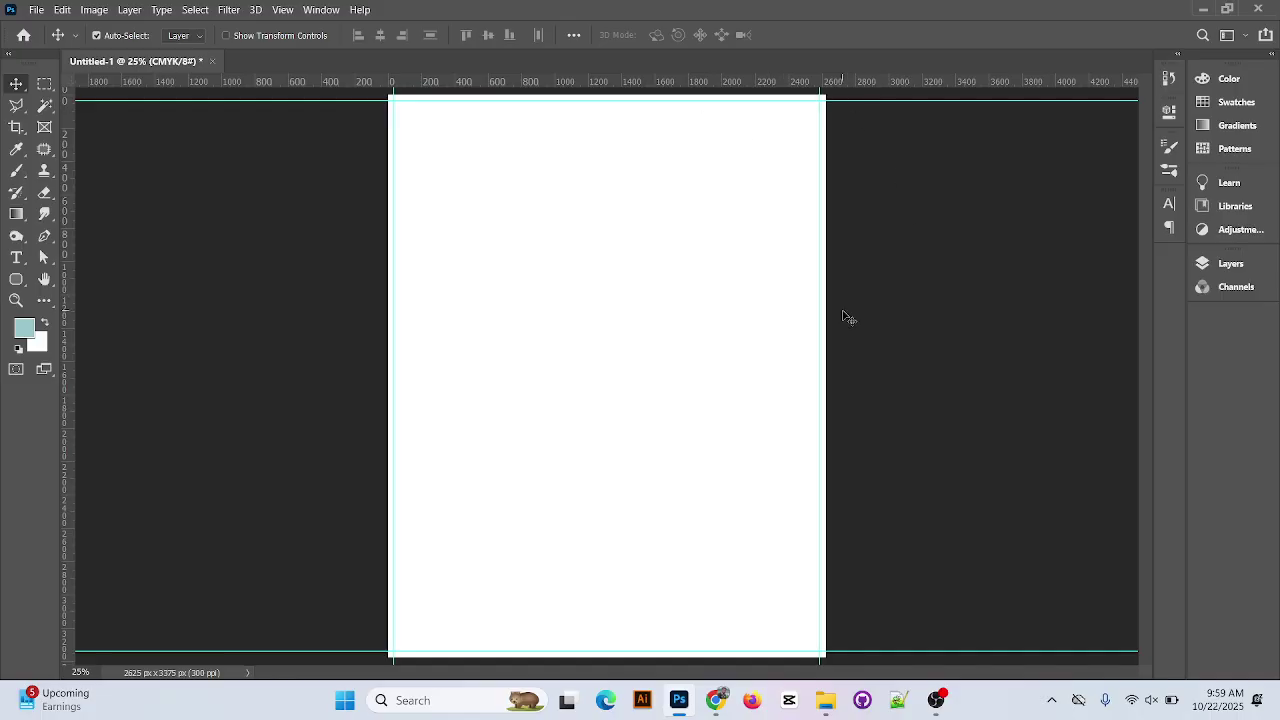
pyautogui.hotkey('ctrl', '-')
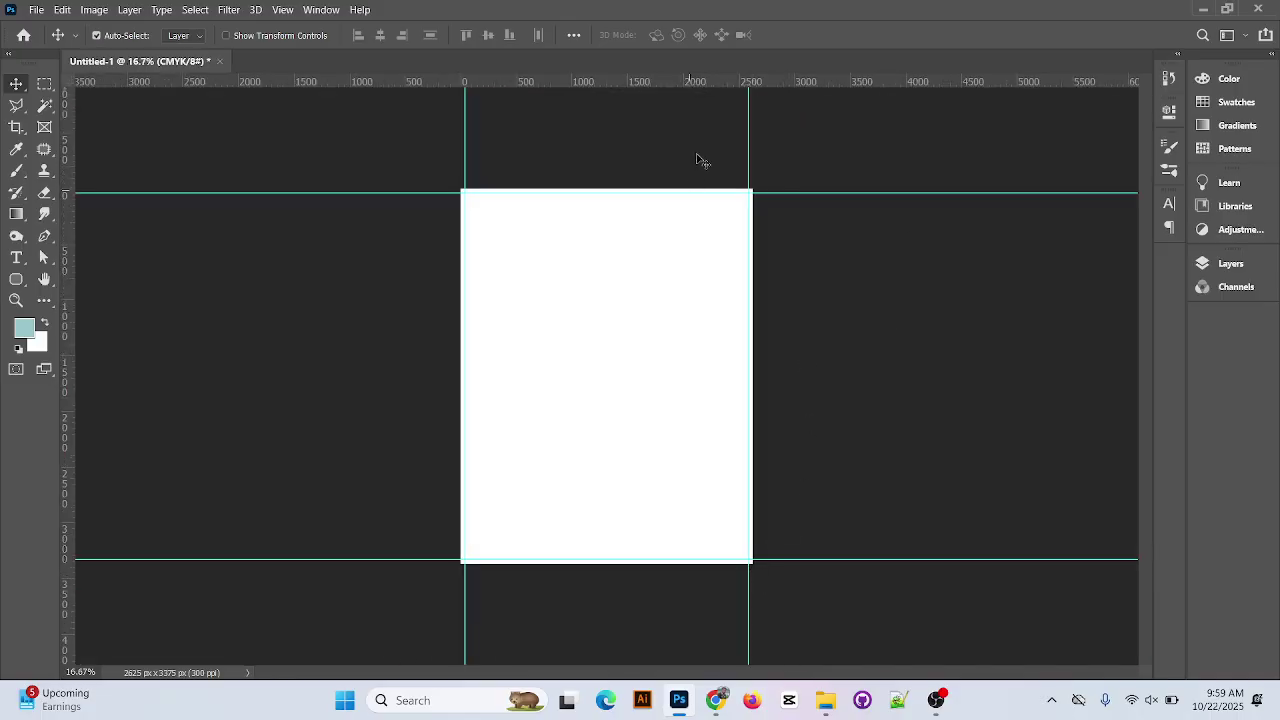
pyautogui.moveTo(681, 82); pyautogui.dragTo(748, 575)
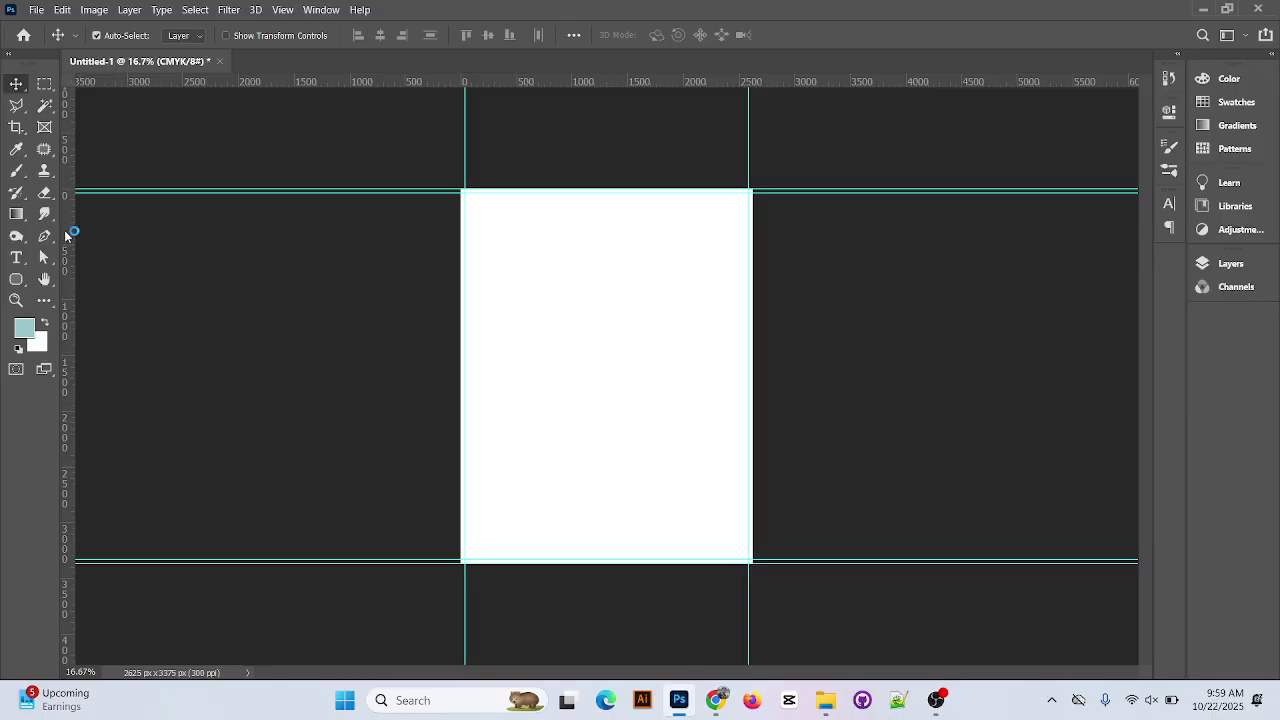
pyautogui.moveTo(68, 236); pyautogui.dragTo(463, 291)
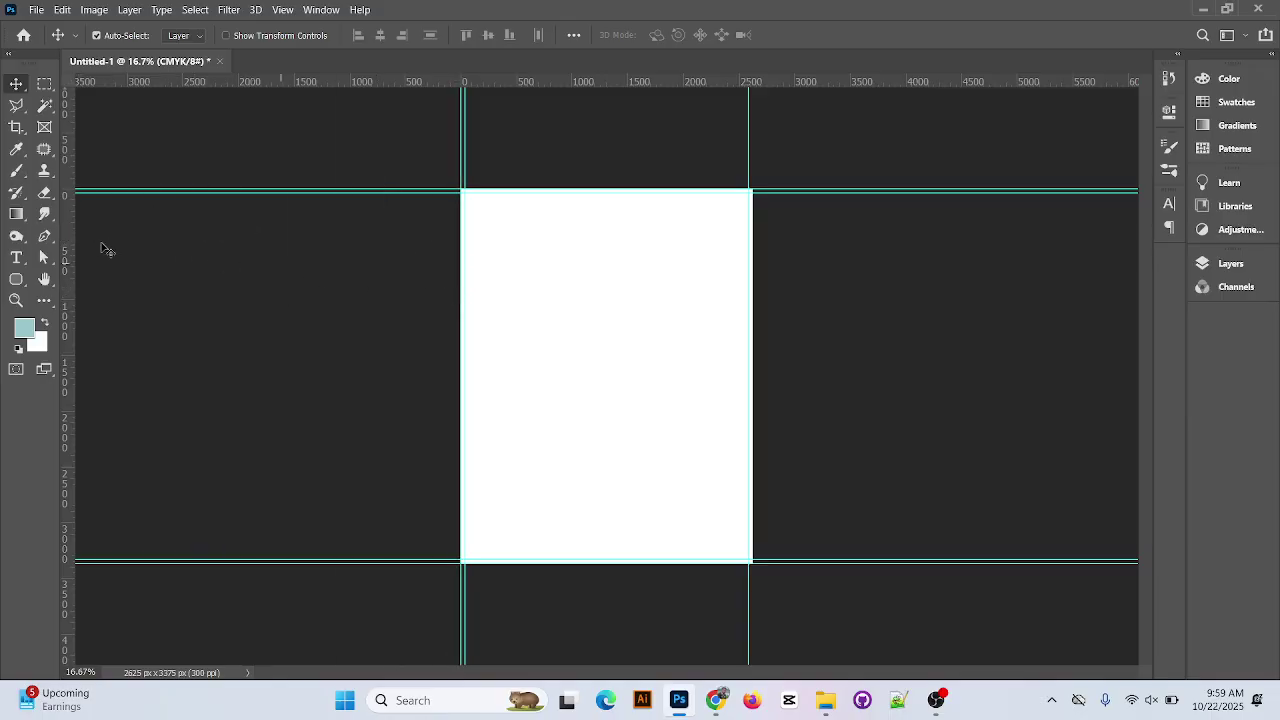
pyautogui.moveTo(72, 258); pyautogui.dragTo(752, 340)
# Examine the bleed margin between the guides at the page's right edge up close
pyautogui.hotkey('ctrl', '+')
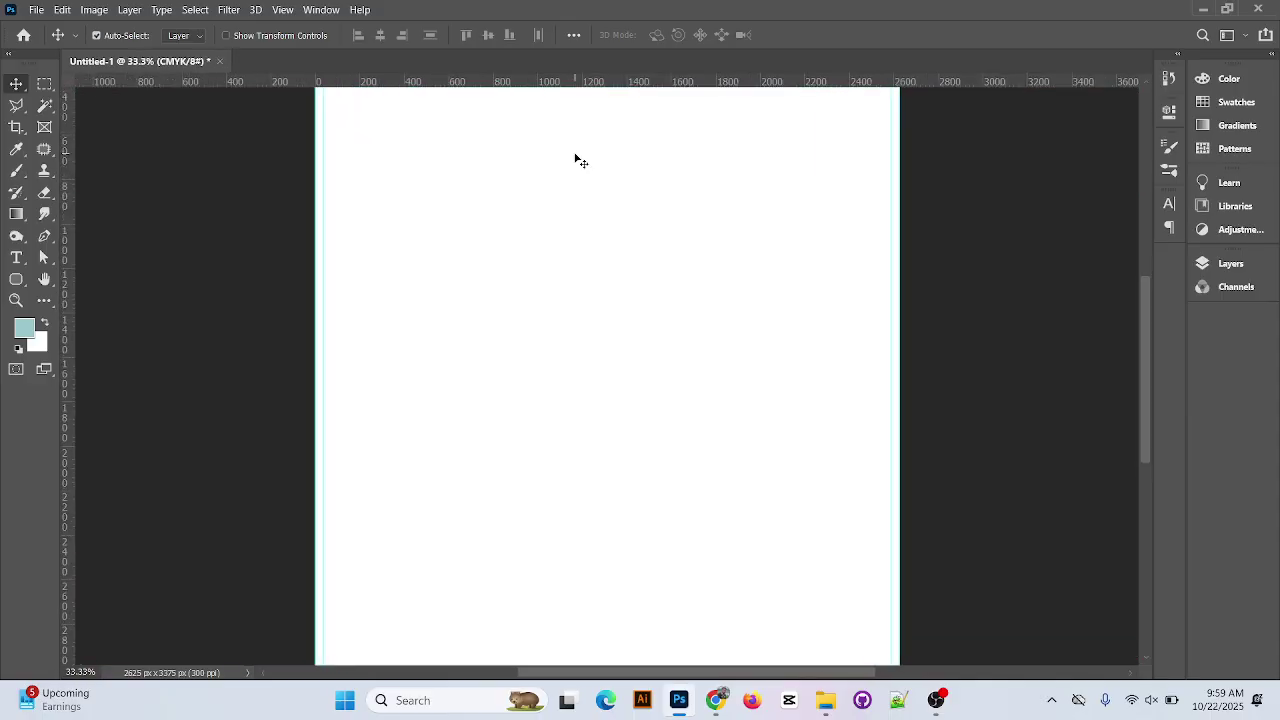
pyautogui.hotkey('ctrl', '+')
pyautogui.hotkey('ctrl', '+')
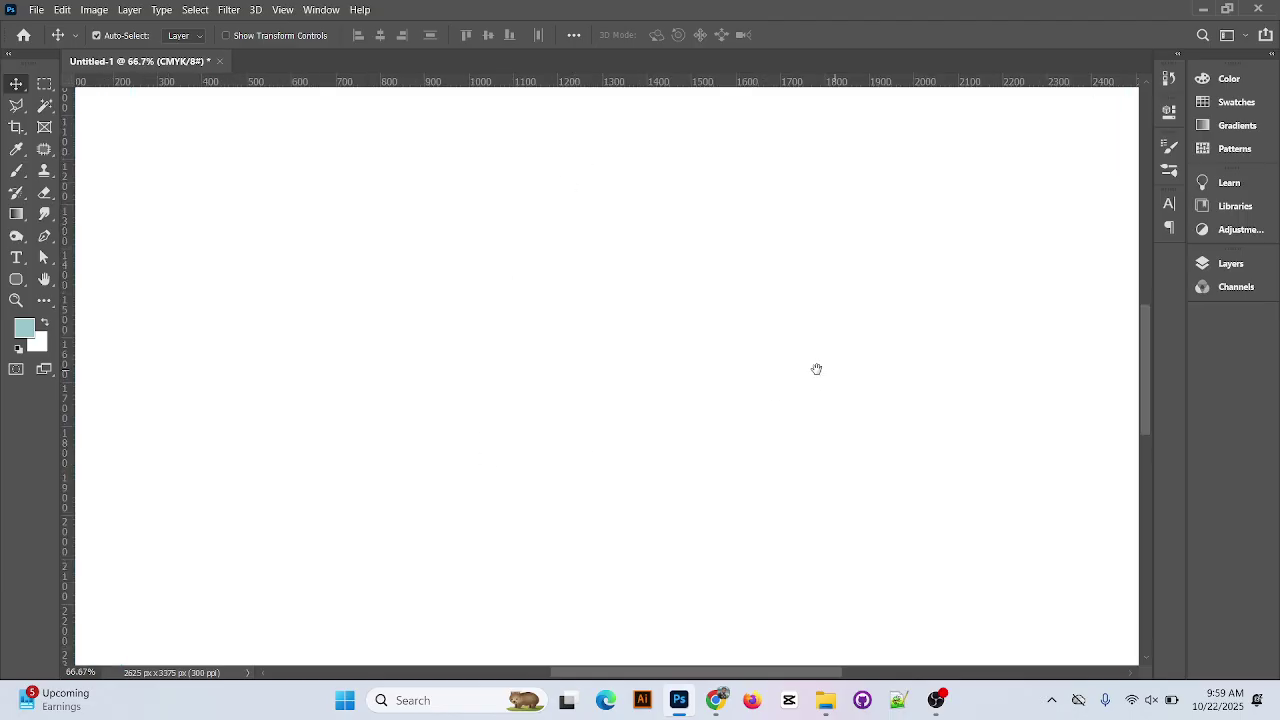
pyautogui.moveTo(817, 369); pyautogui.dragTo(439, 323)
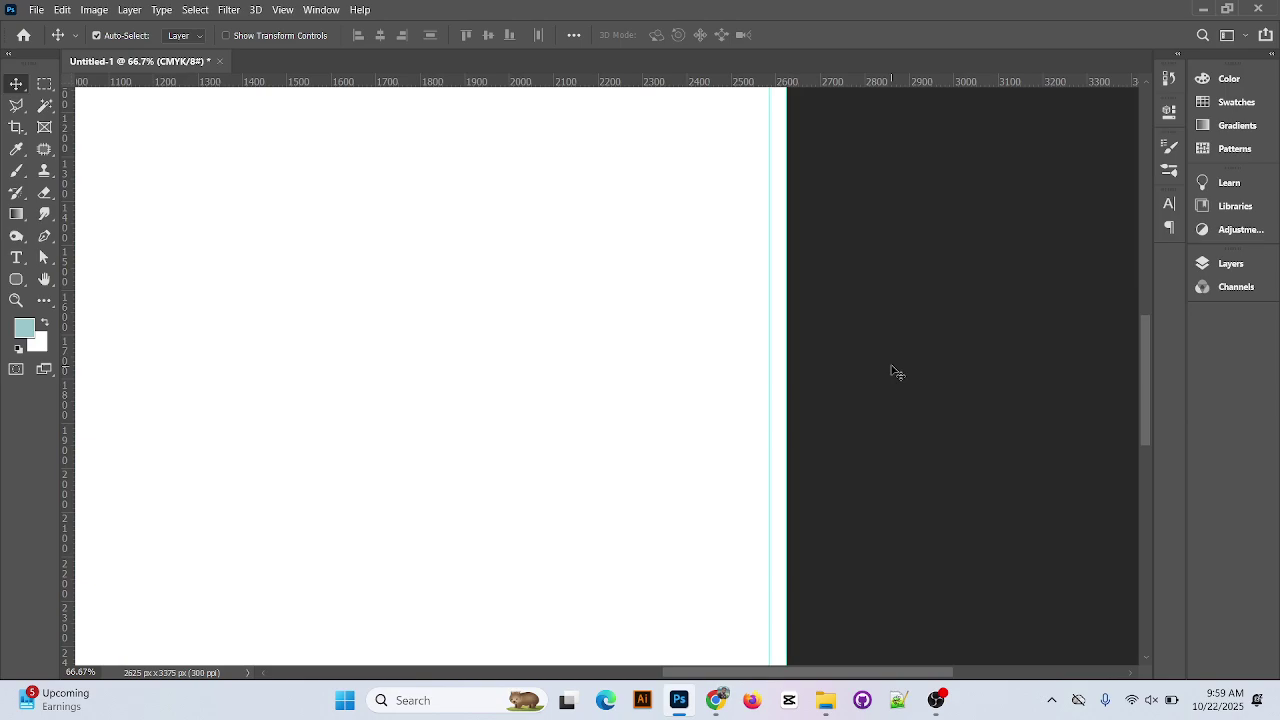
pyautogui.hotkey('ctrl', '-')
pyautogui.hotkey('ctrl', '-')
pyautogui.hotkey('ctrl', '-')
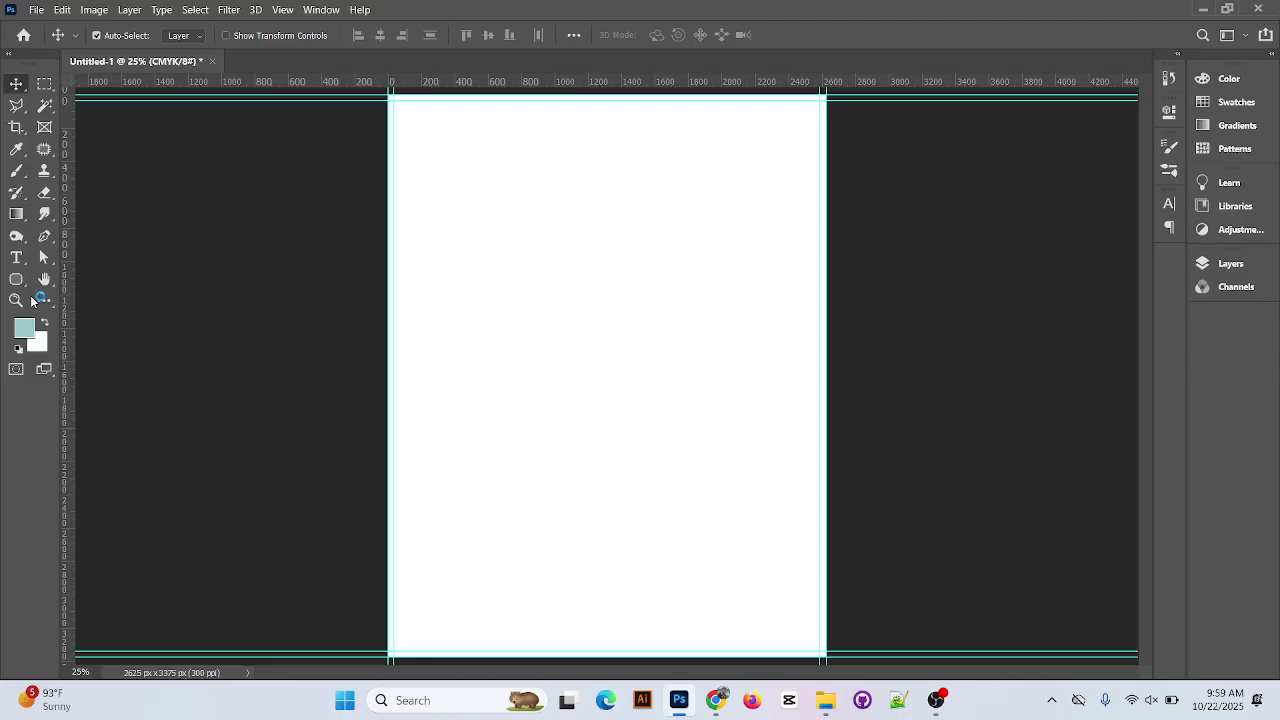
# Draw a red rectangle shape without stroke covering the entire 2625 x 3375 px canvas out to the outer guides
pyautogui.moveTo(16, 280); pyautogui.dragTo(86, 278)
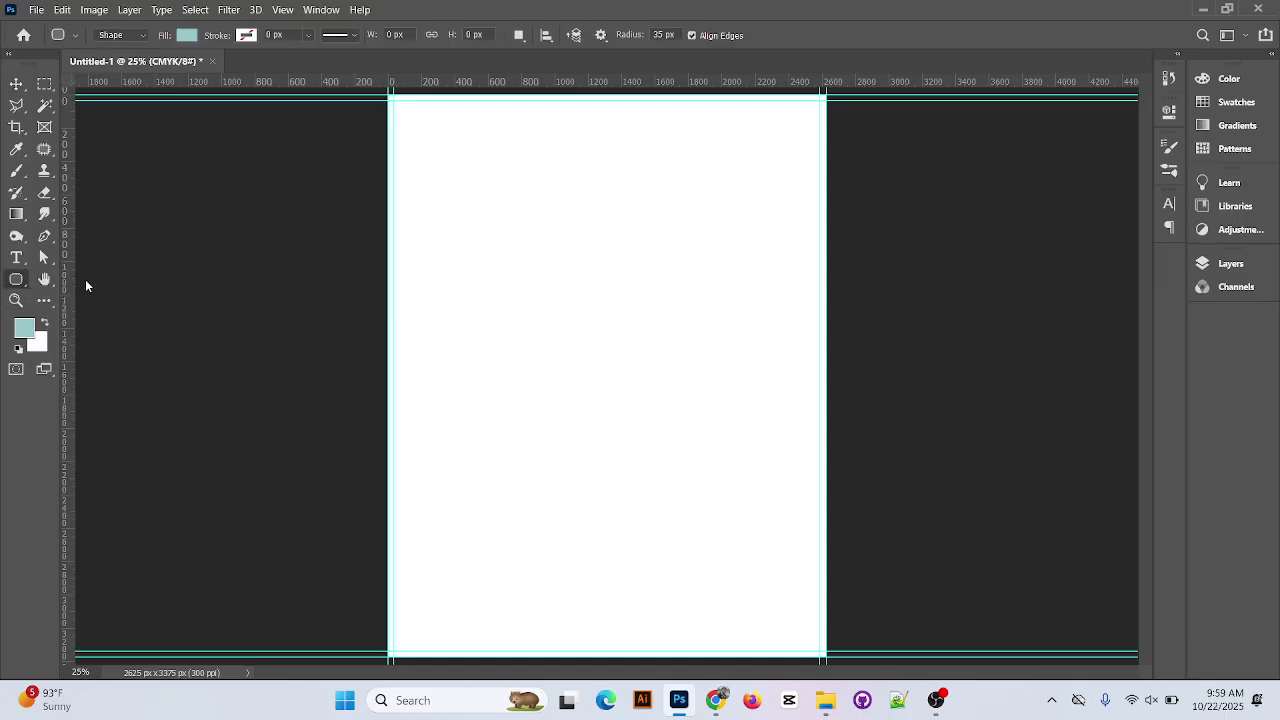
pyautogui.click(190, 35)
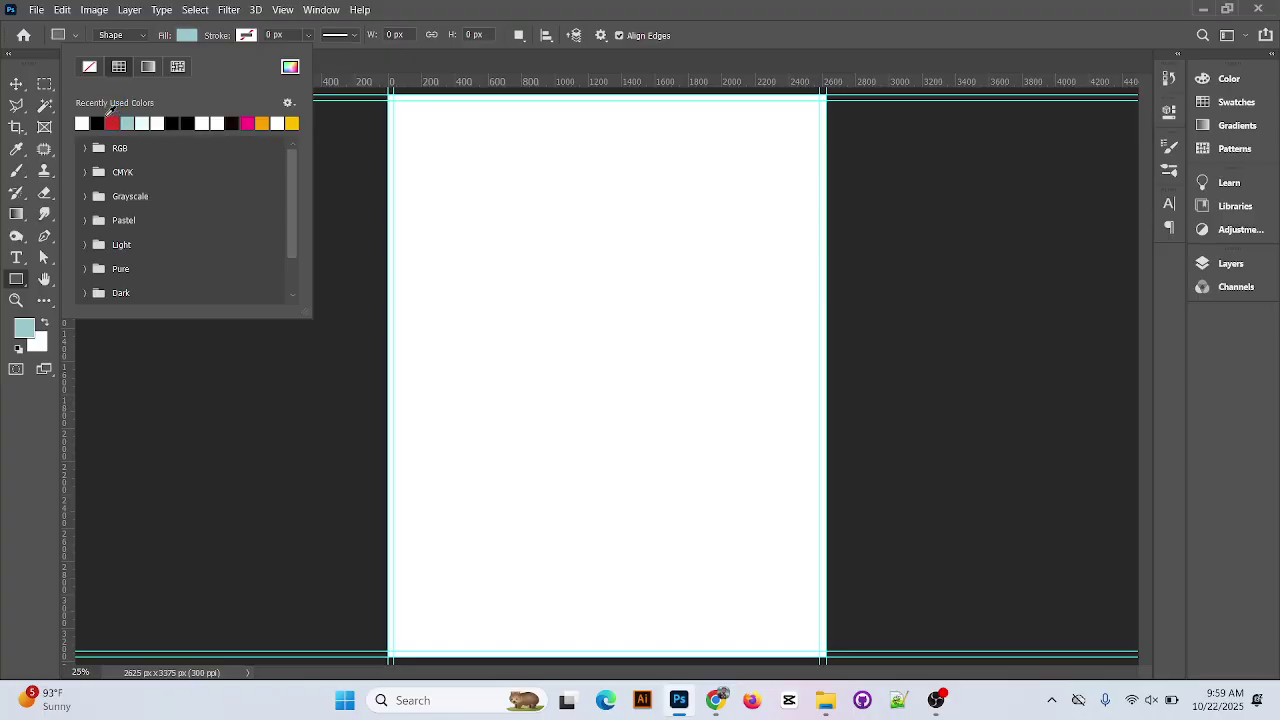
pyautogui.click(112, 123)
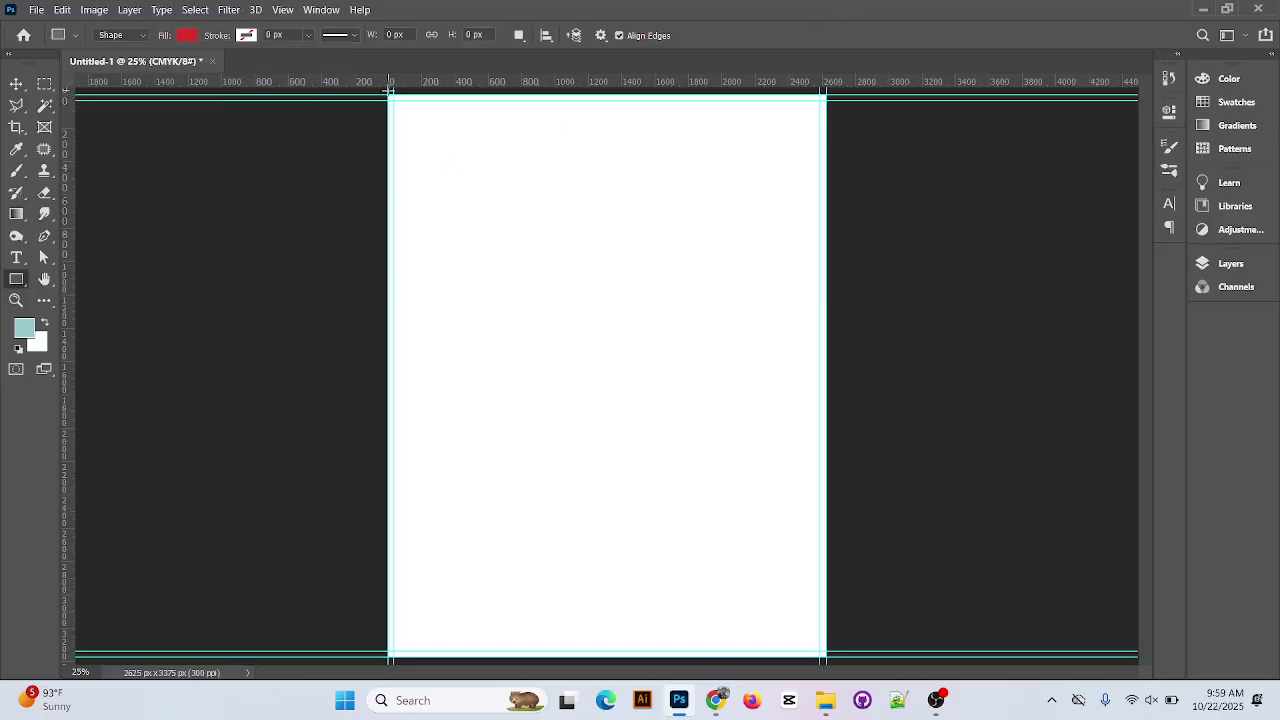
pyautogui.moveTo(390, 91); pyautogui.dragTo(823, 660)
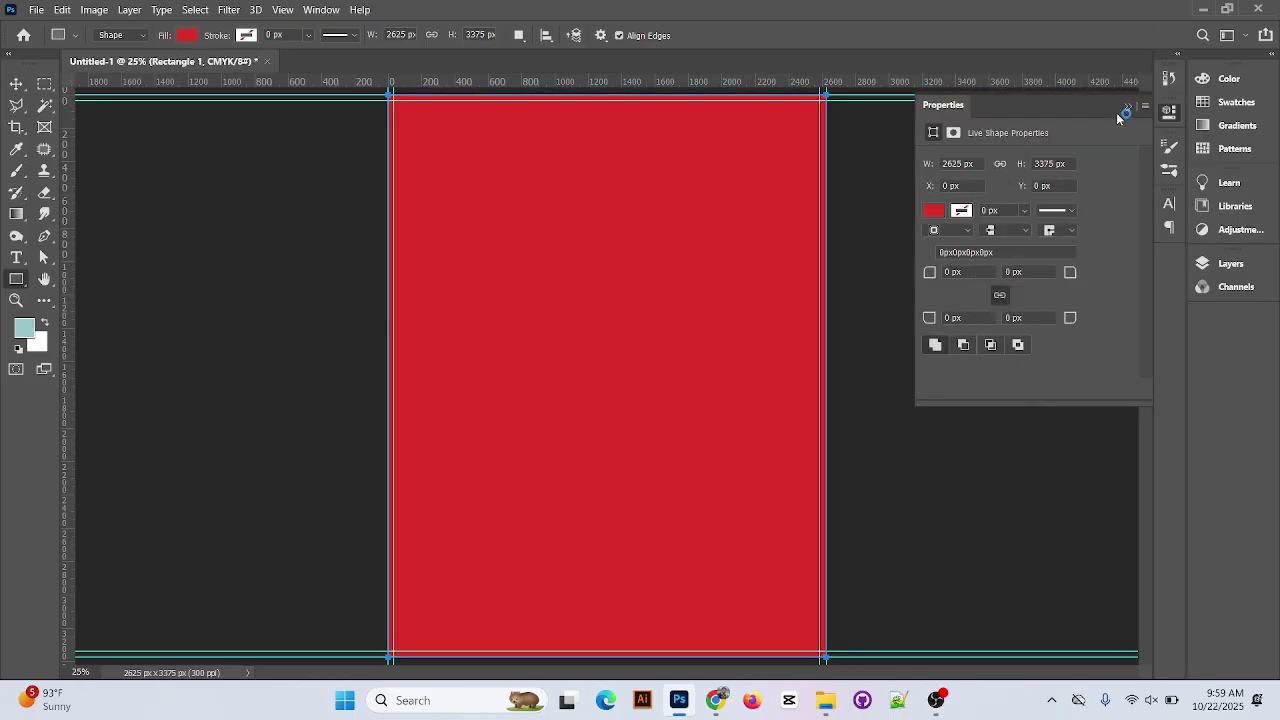
pyautogui.click(1128, 106)
pyautogui.click(44, 84)
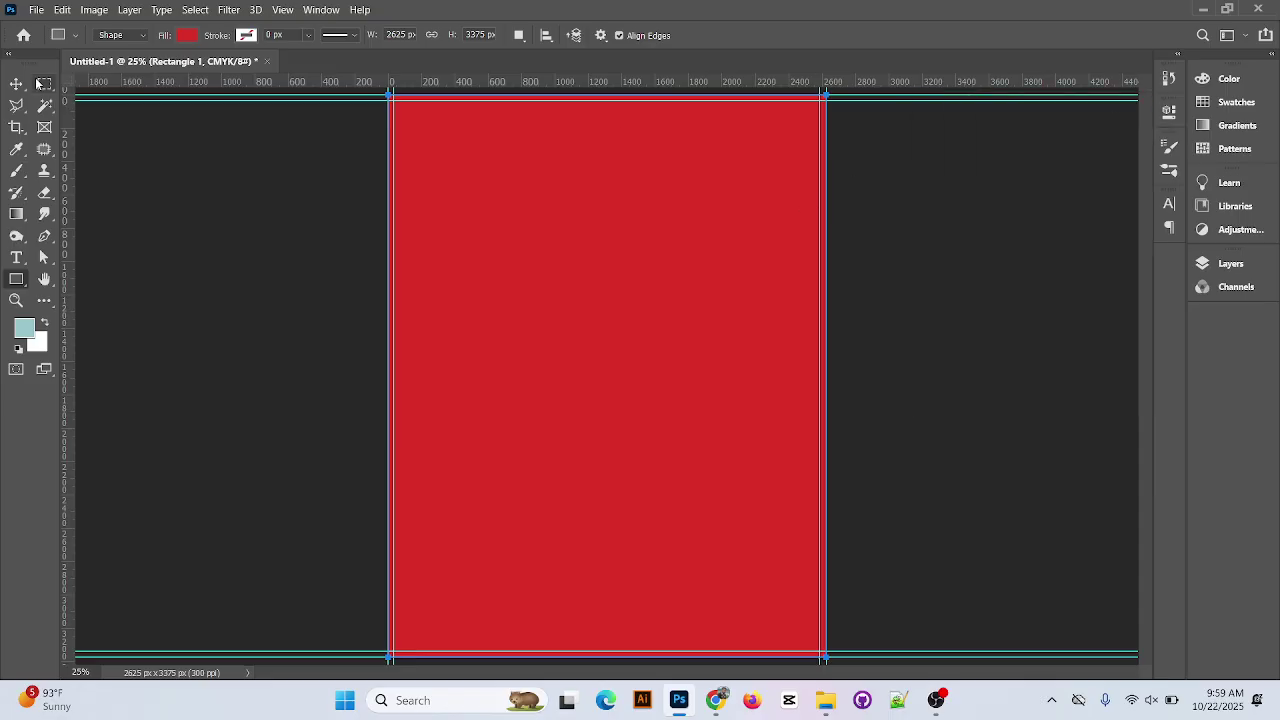
pyautogui.click(16, 84)
pyautogui.click(257, 289)
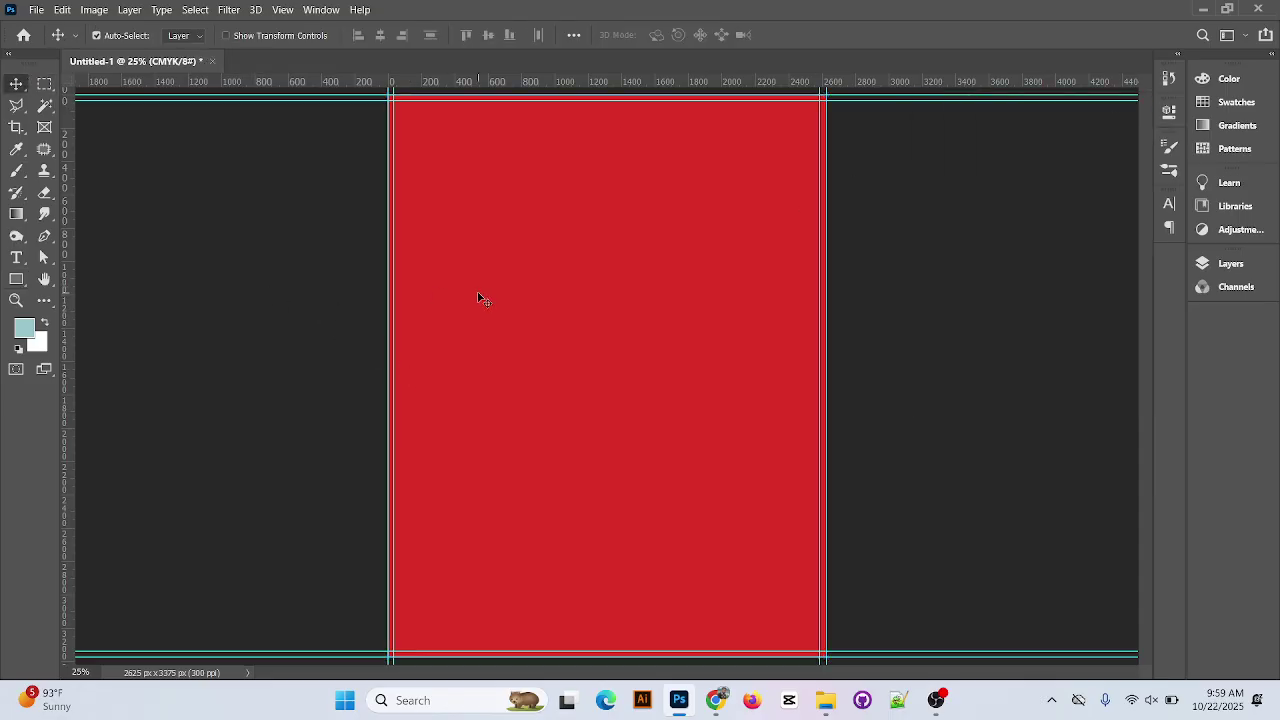
# Cut out the red rectangle's interior along the inner guides using Exclude Overlapping Shapes, leaving only a border frame
pyautogui.click(481, 299)
pyautogui.click(16, 279)
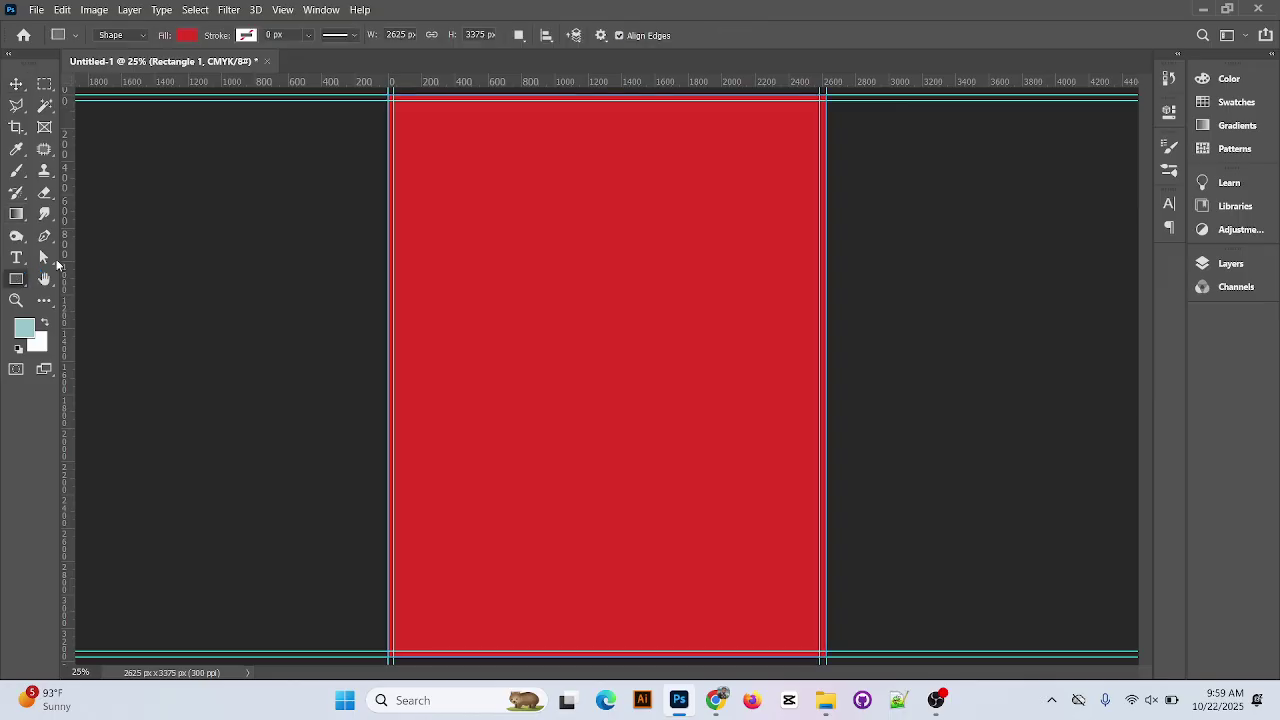
pyautogui.click(518, 35)
pyautogui.click(578, 103)
pyautogui.click(518, 35)
pyautogui.click(549, 117)
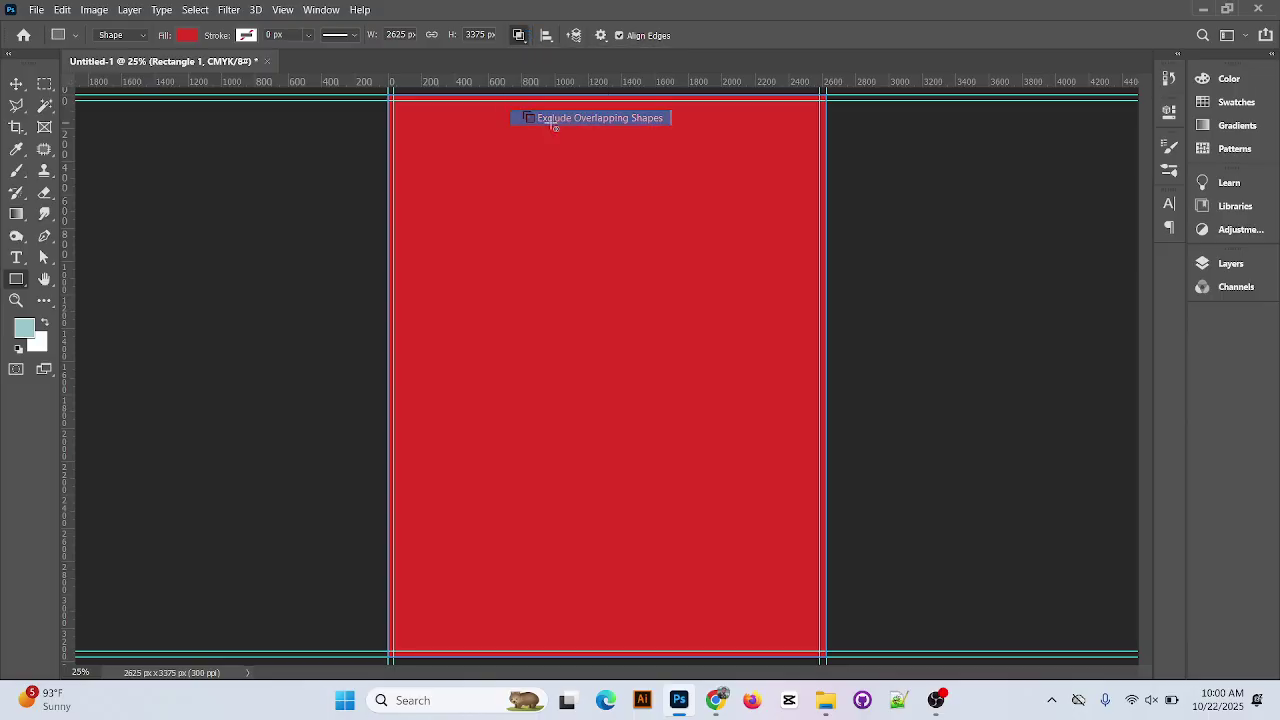
pyautogui.moveTo(395, 103); pyautogui.dragTo(822, 652)
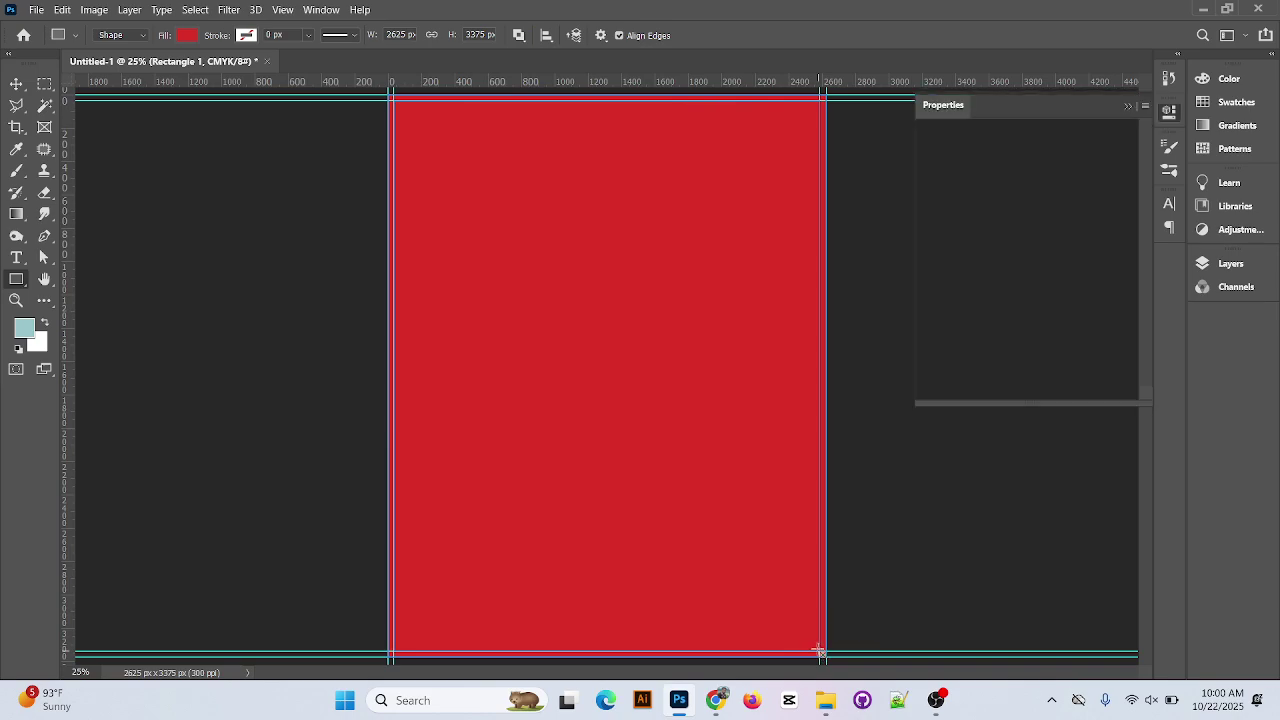
pyautogui.click(1129, 107)
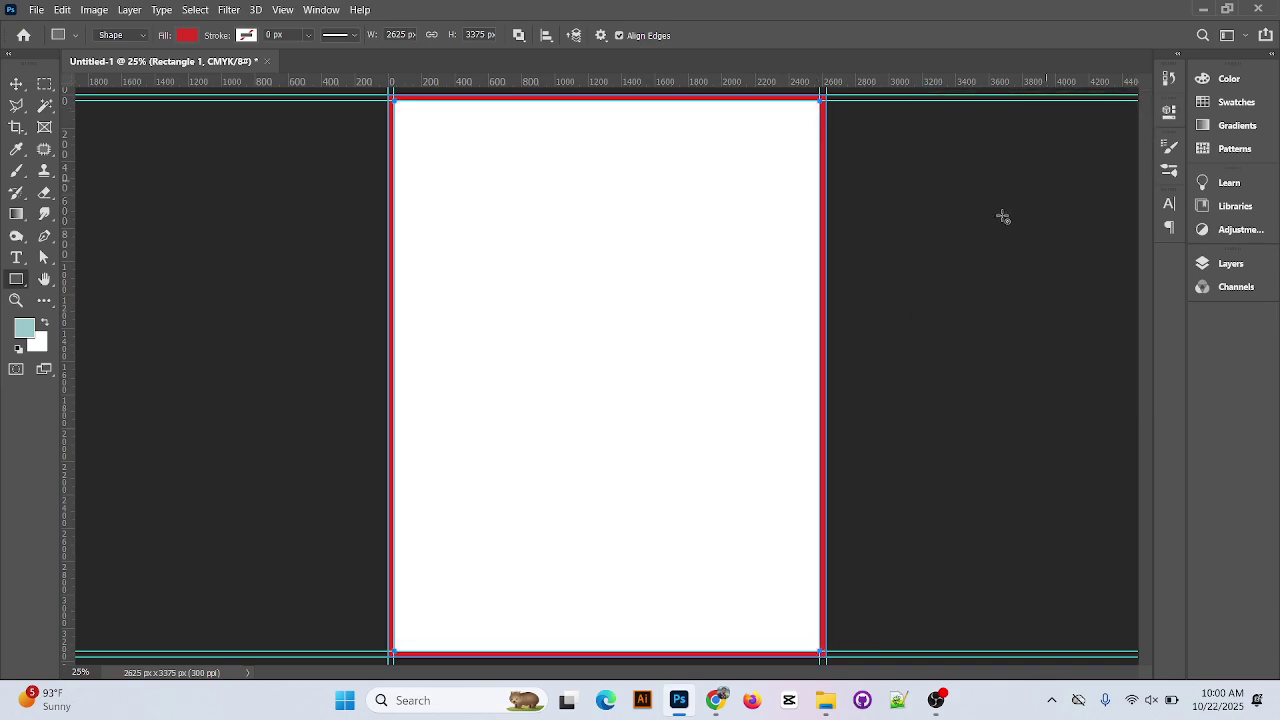
pyautogui.click(16, 84)
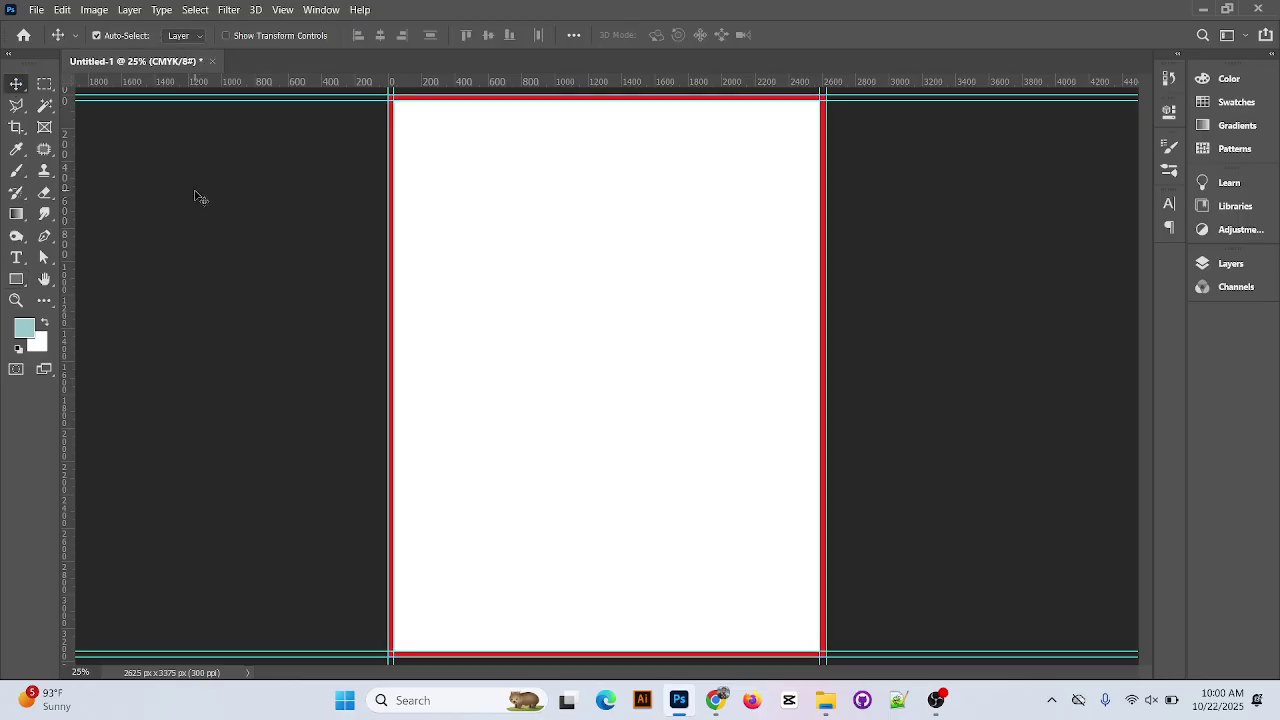
# Select a short section of the red strip along the page's left edge with the Rectangular Marquee, spanning the full bleed width
pyautogui.hotkey('ctrl', '+')
pyautogui.hotkey('ctrl', '+')
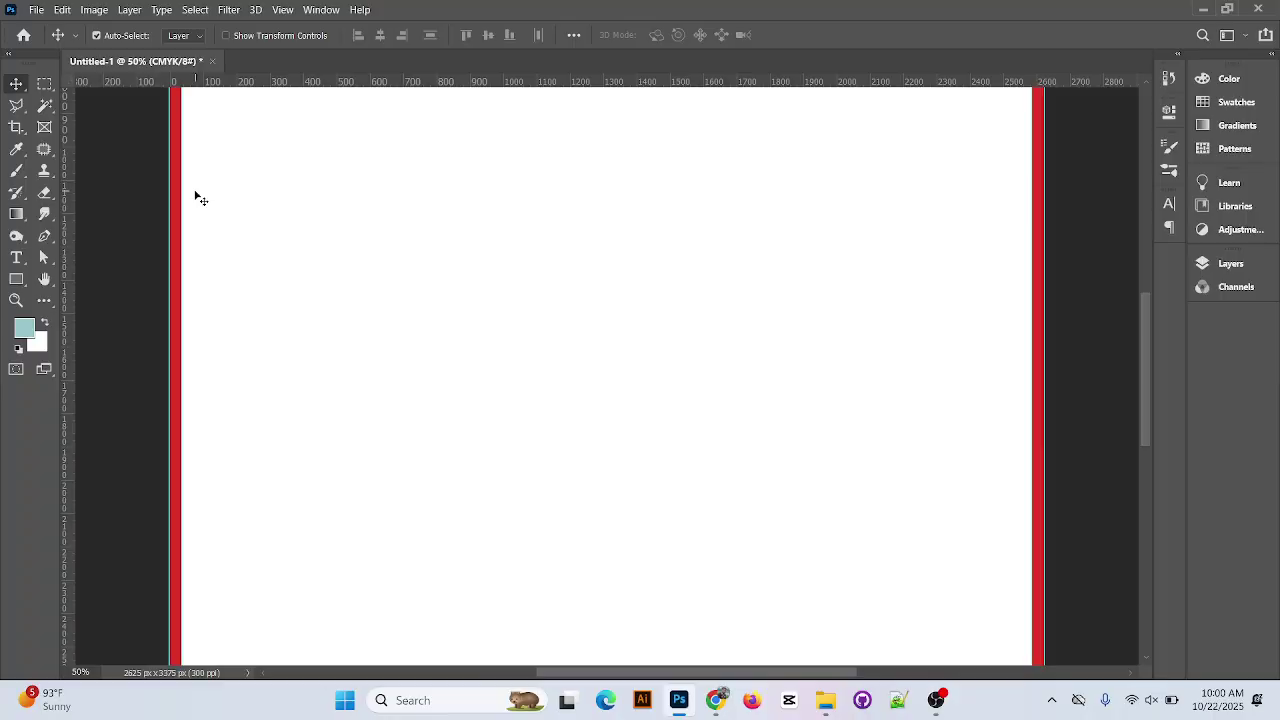
pyautogui.hotkey('ctrl', '+')
pyautogui.moveTo(176, 196); pyautogui.dragTo(357, 271)
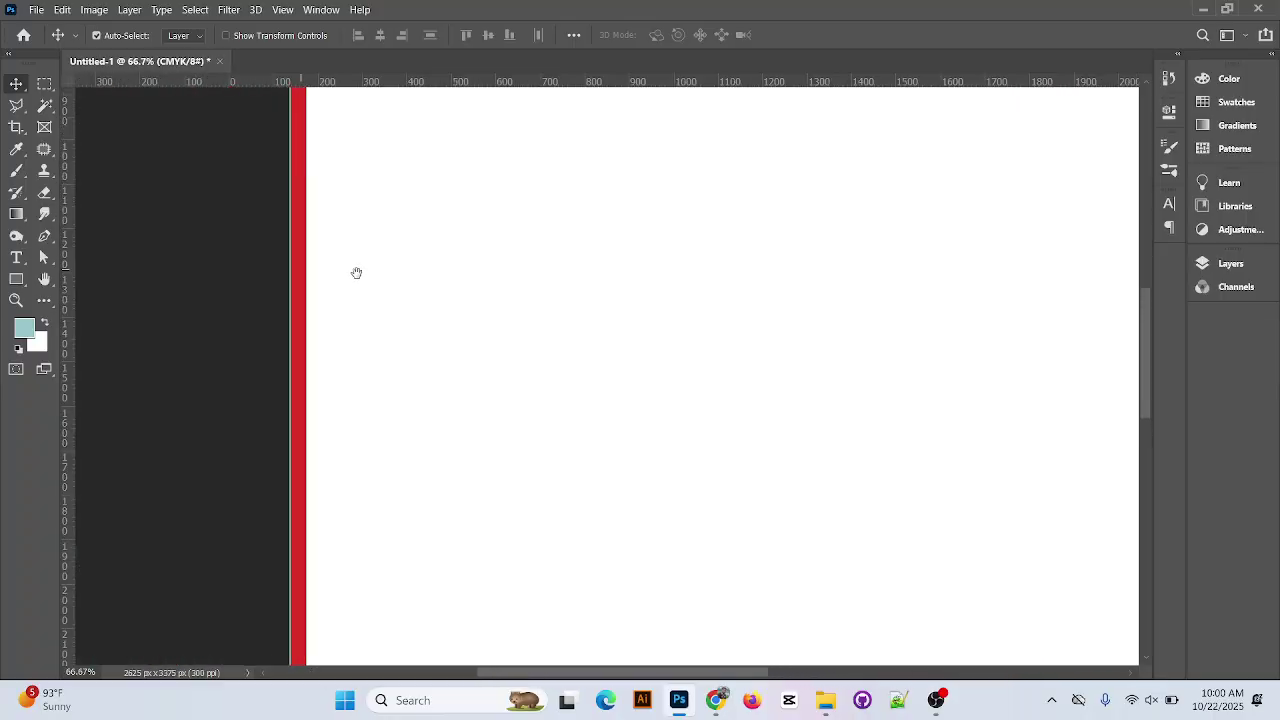
pyautogui.click(45, 82)
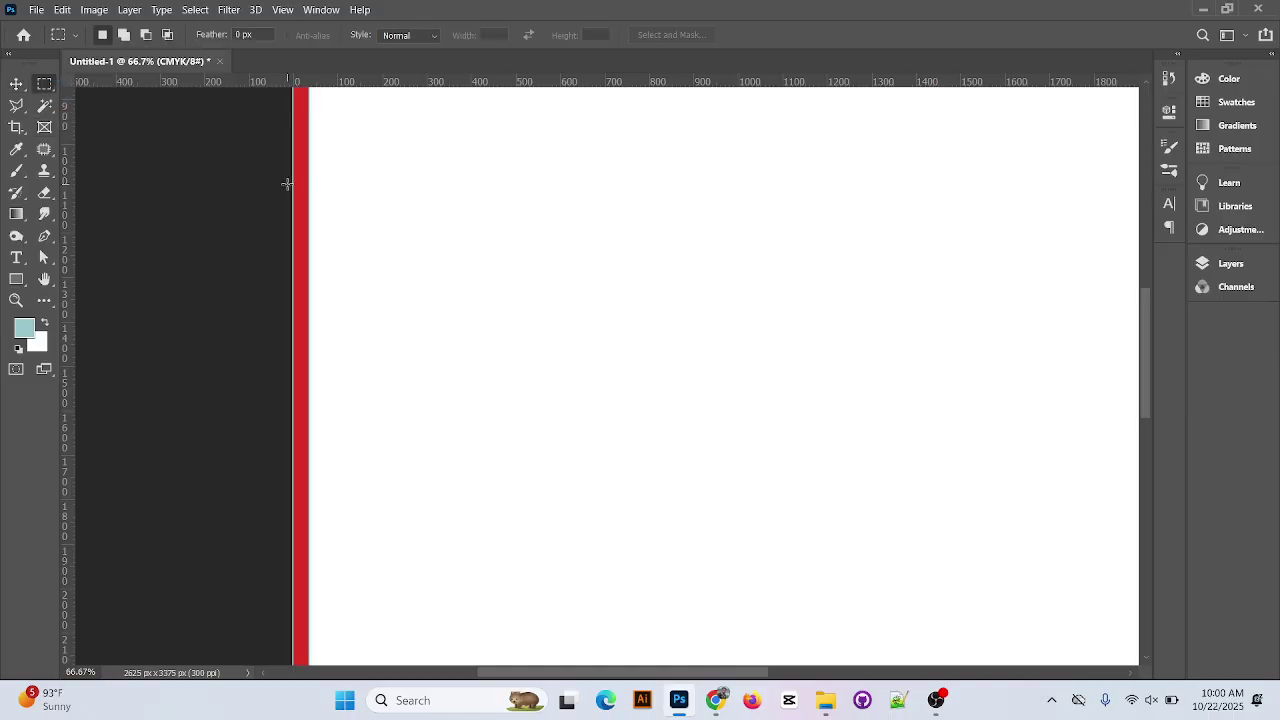
pyautogui.moveTo(286, 183); pyautogui.dragTo(302, 330)
# Fill the selected strip section with black (000000) on a new layer and clear the selection
pyautogui.click(24, 328)
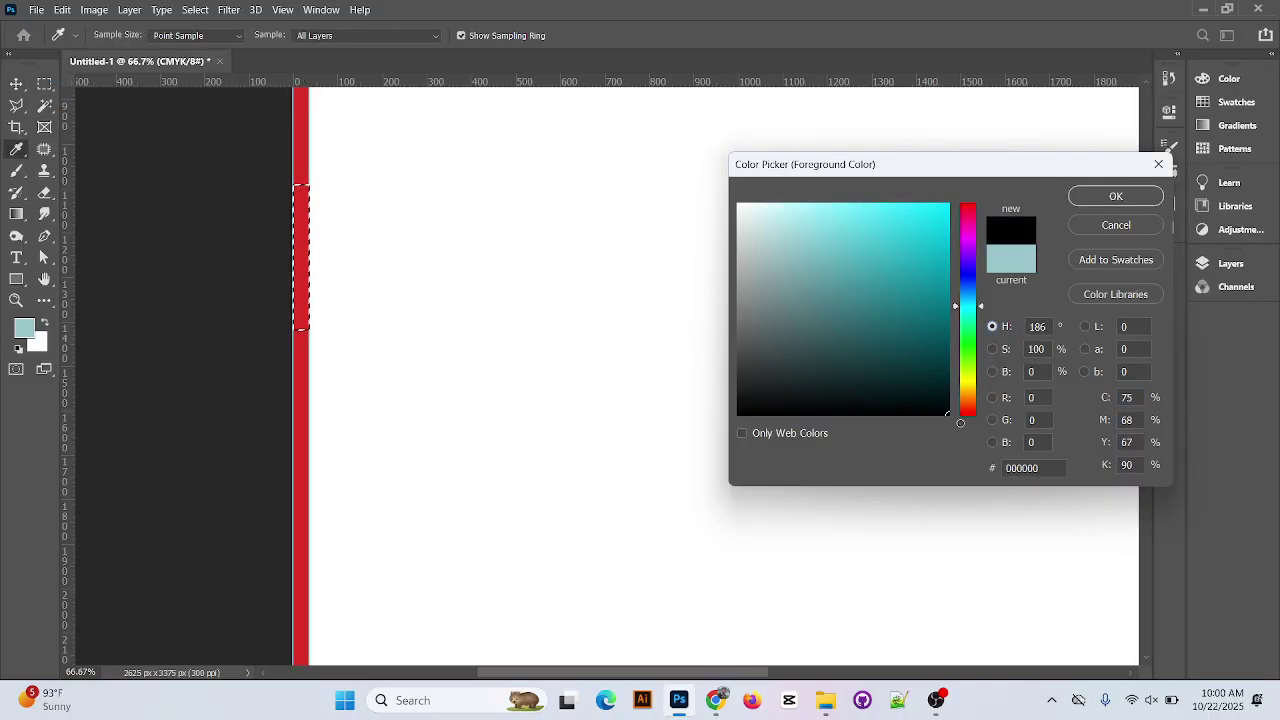
pyautogui.click(1115, 195)
pyautogui.click(1227, 272)
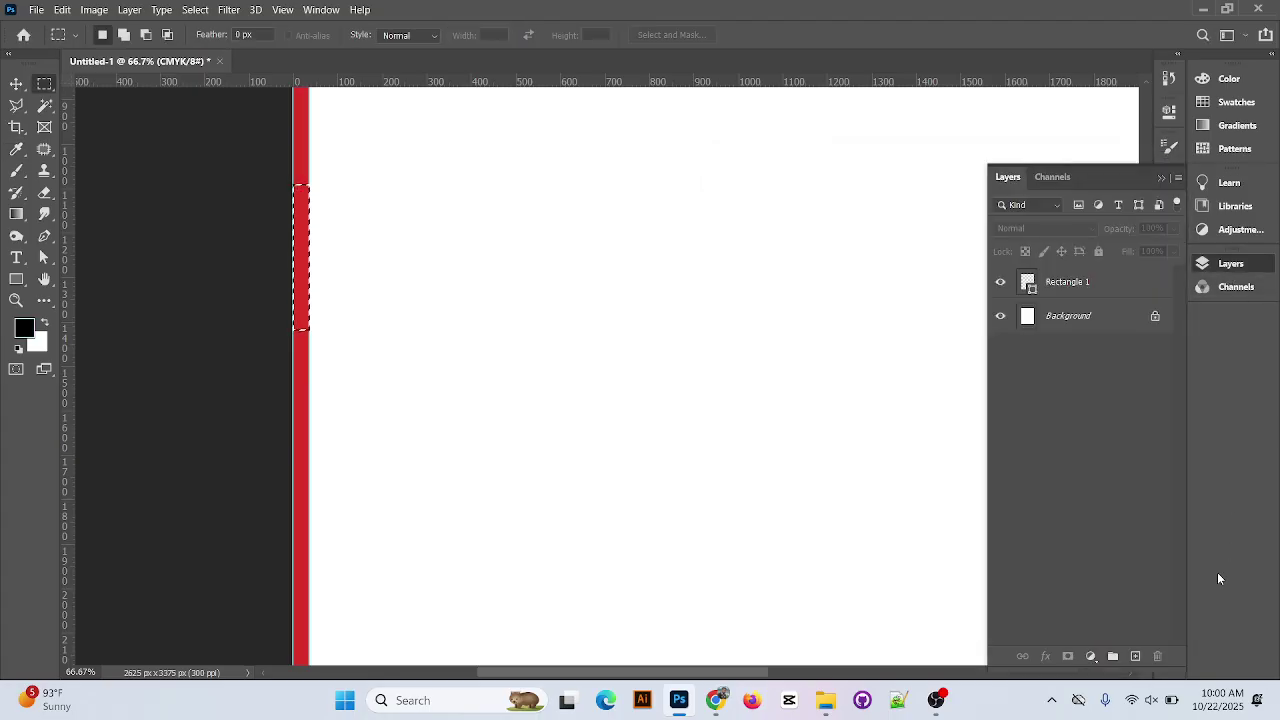
pyautogui.click(1136, 656)
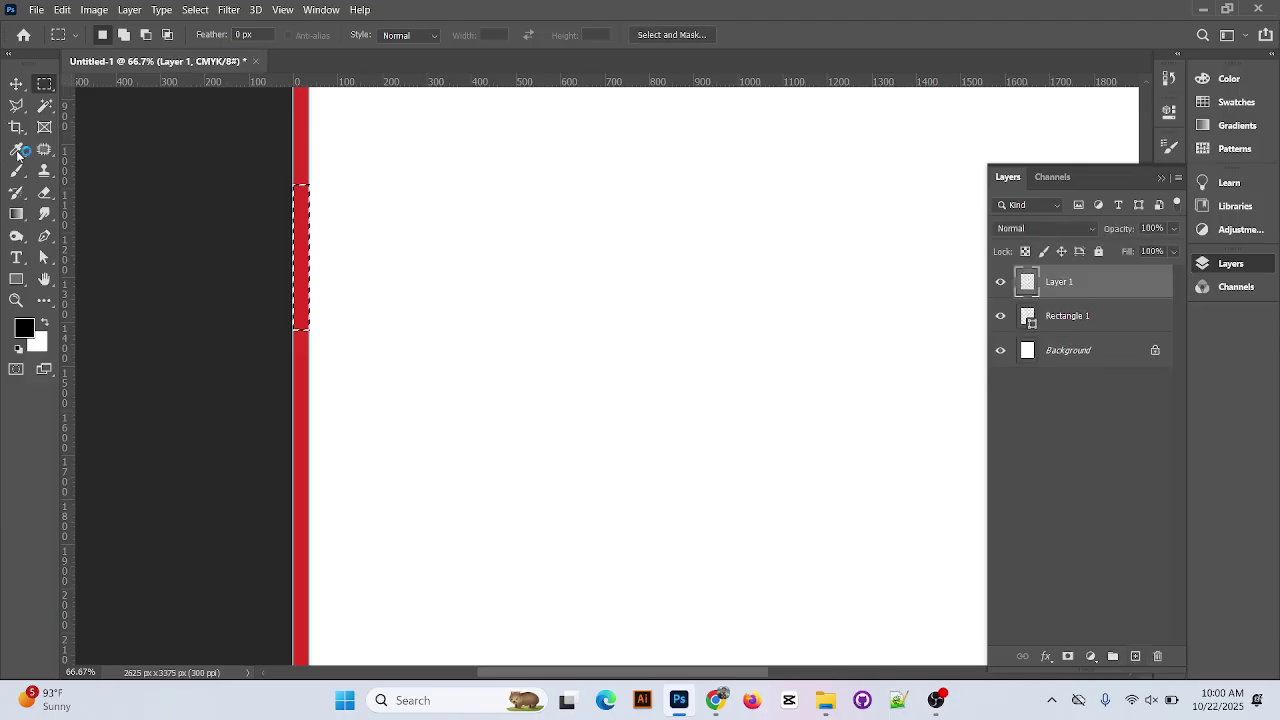
pyautogui.hotkey('alt', 'BackSpace')
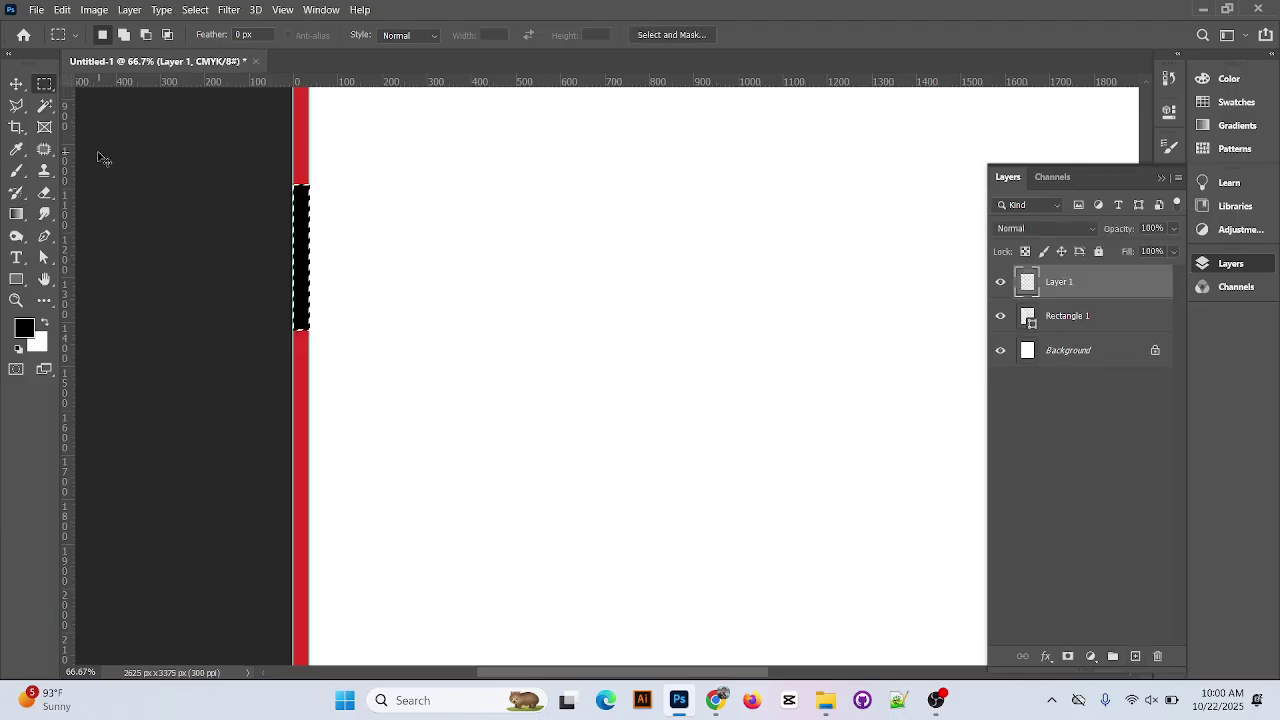
pyautogui.hotkey('ctrl', 'd')
# Place the black bar against the inner edge of the left red border and add a vertical guide along its inner side
pyautogui.click(17, 82)
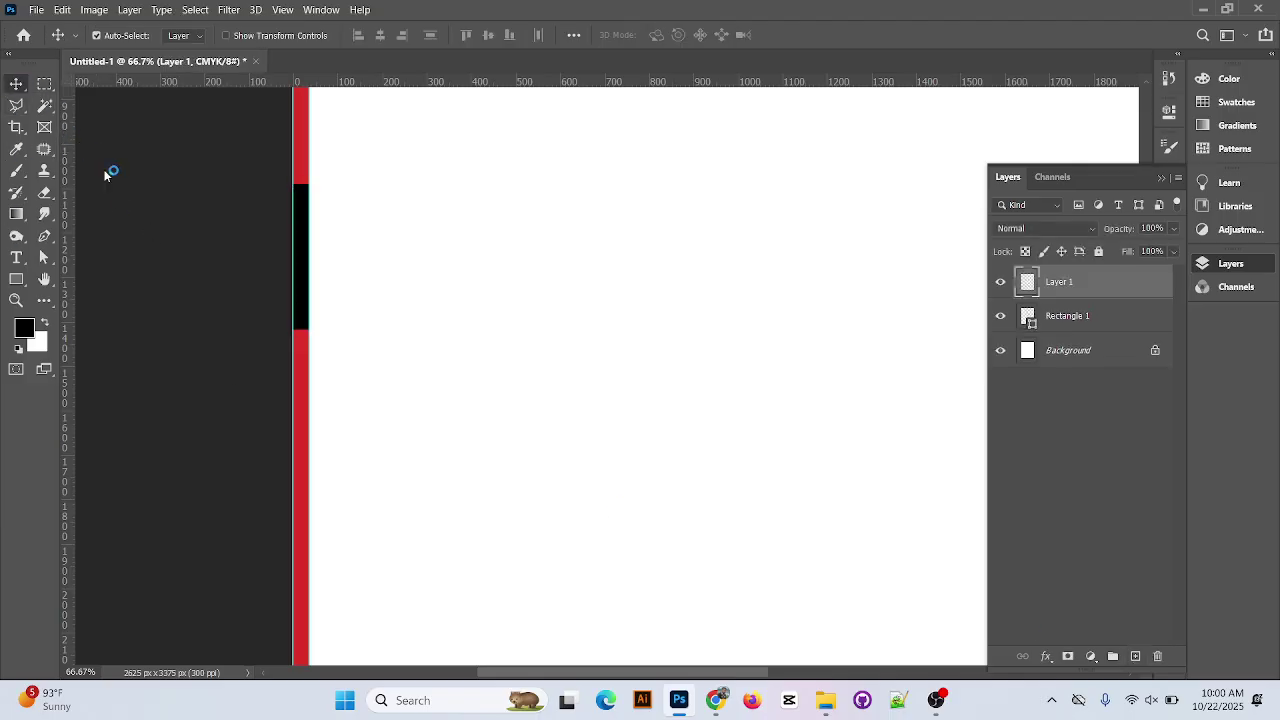
pyautogui.moveTo(303, 246)
pyautogui.mouseDown()
pyautogui.moveTo(336, 258)
pyautogui.moveTo(320, 258)
pyautogui.mouseUp()
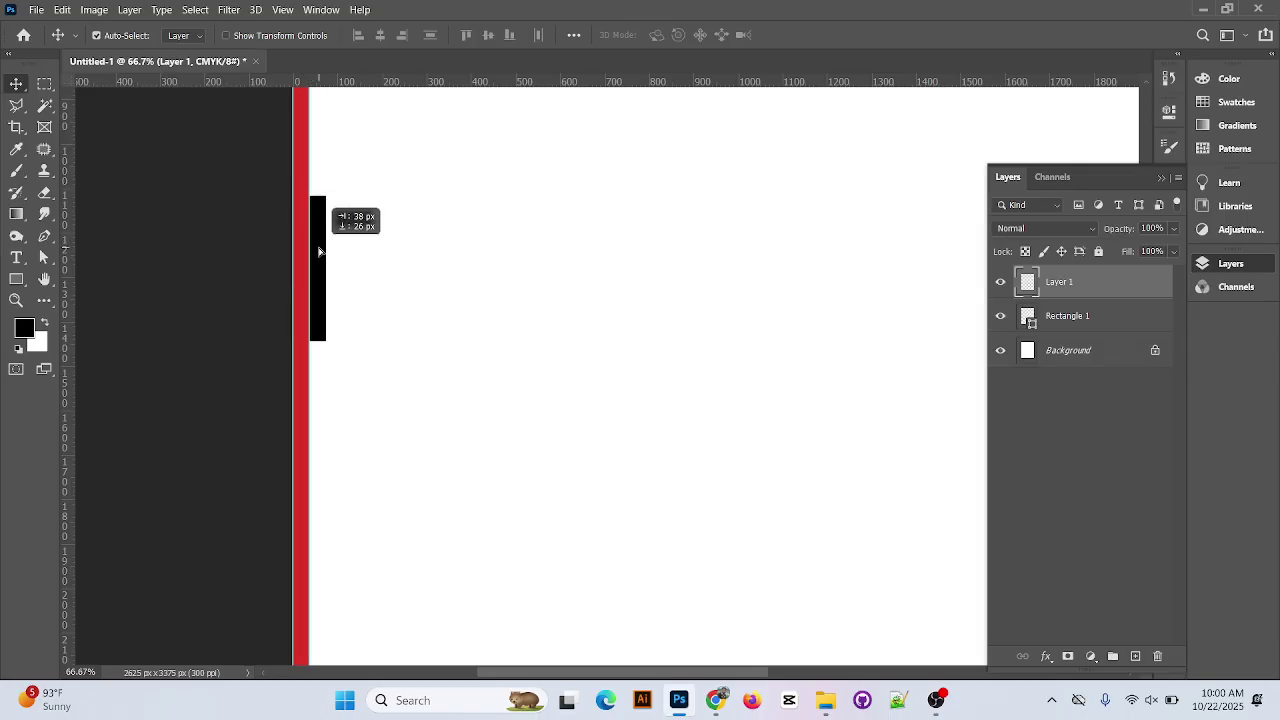
pyautogui.moveTo(63, 242); pyautogui.dragTo(837, 322)
# Move the black bar against the inner edge of the right border and add a vertical guide at 2550 px along its inner side
pyautogui.hscroll(5, 304, 349)
pyautogui.scroll(-1, 304, 349)
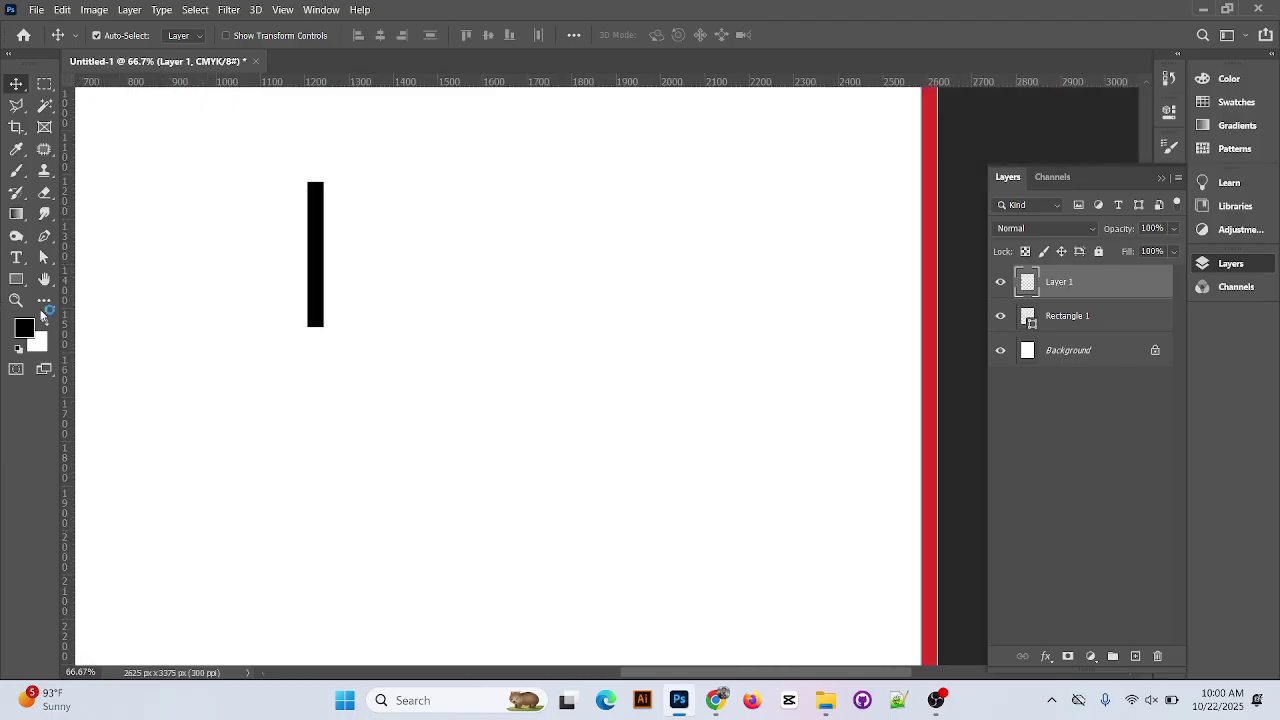
pyautogui.moveTo(320, 317); pyautogui.dragTo(914, 324)
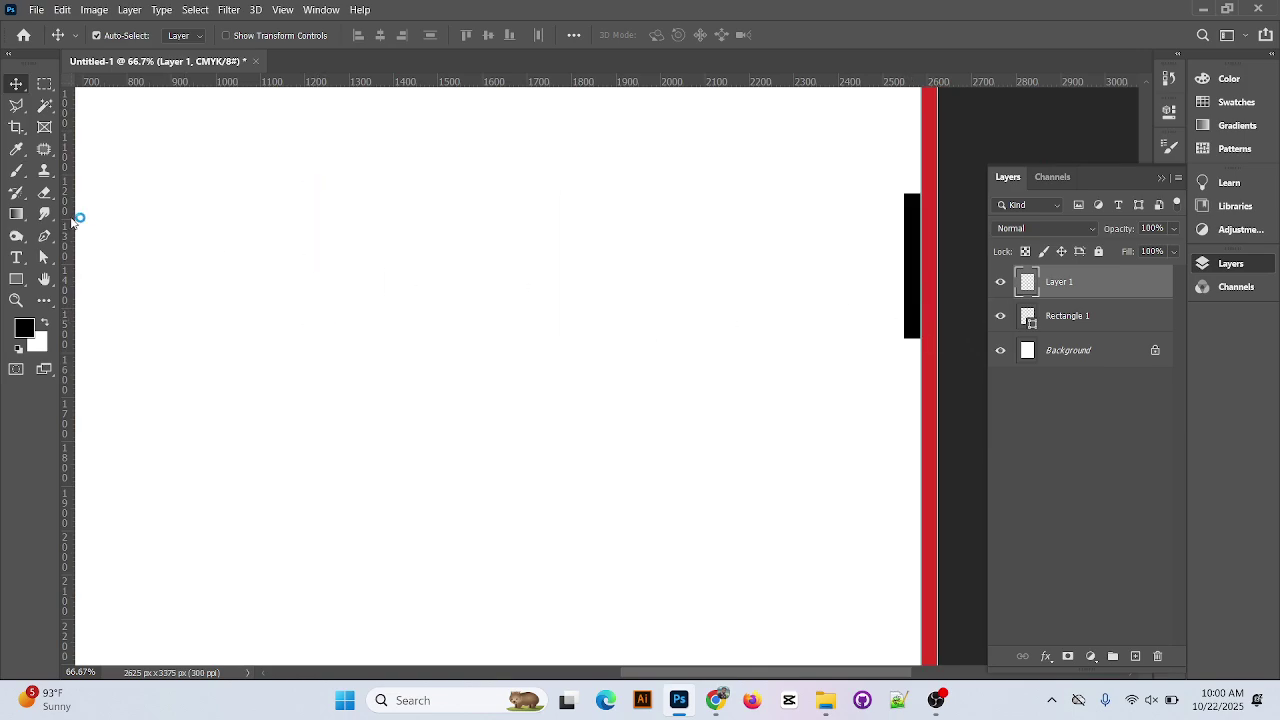
pyautogui.moveTo(75, 217); pyautogui.dragTo(905, 290)
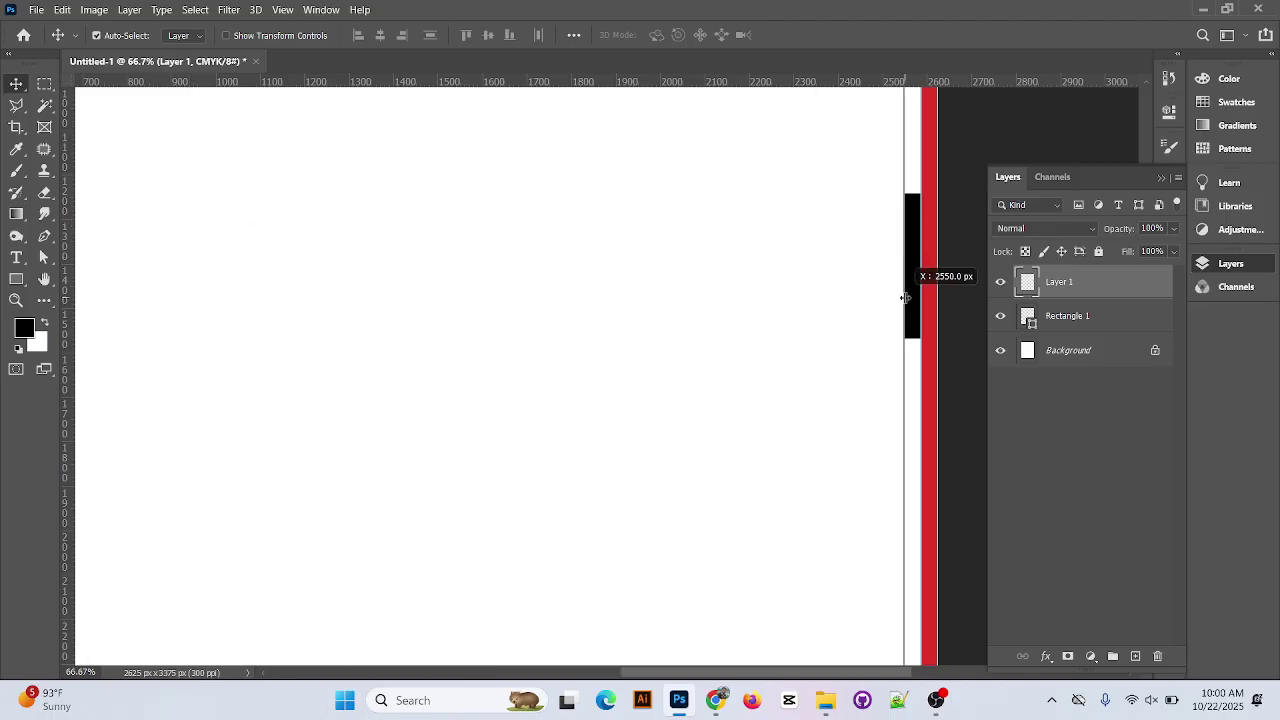
# Move the black bar up near the top of the page and rotate it 90° clockwise
pyautogui.moveTo(890, 246); pyautogui.dragTo(622, 522)
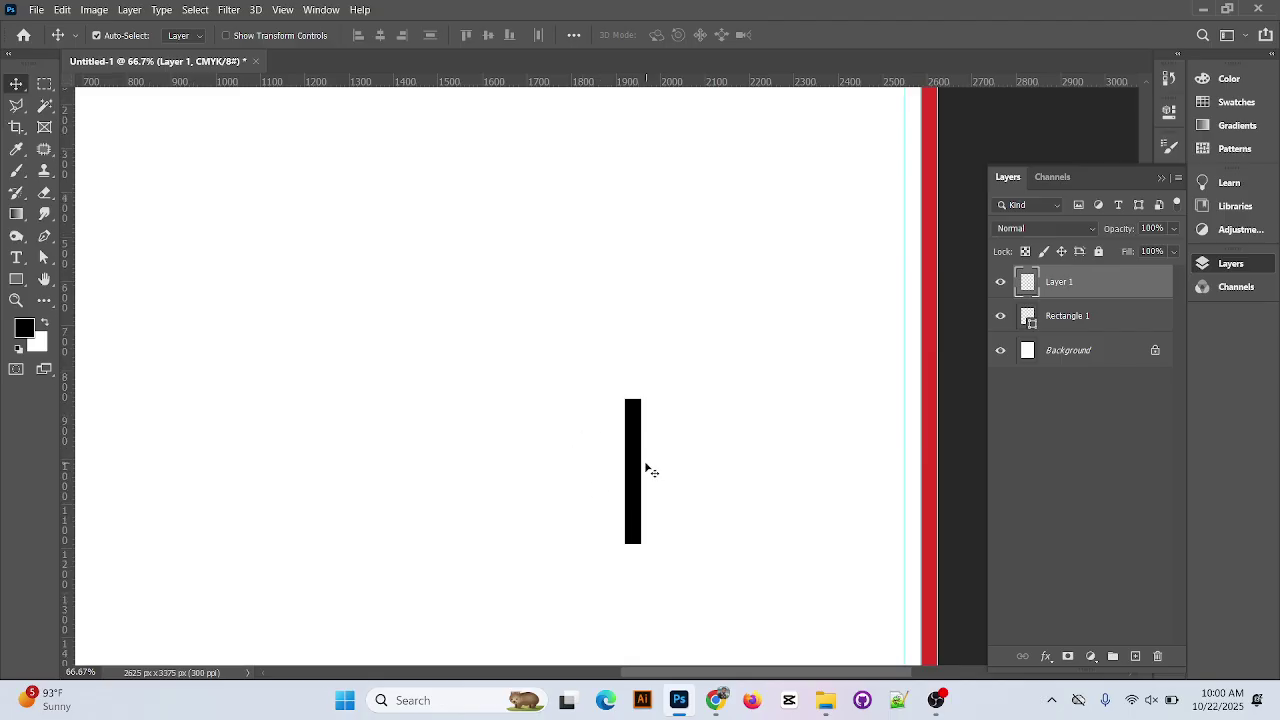
pyautogui.moveTo(637, 471); pyautogui.dragTo(613, 130)
pyautogui.scroll(5, 718, 232)
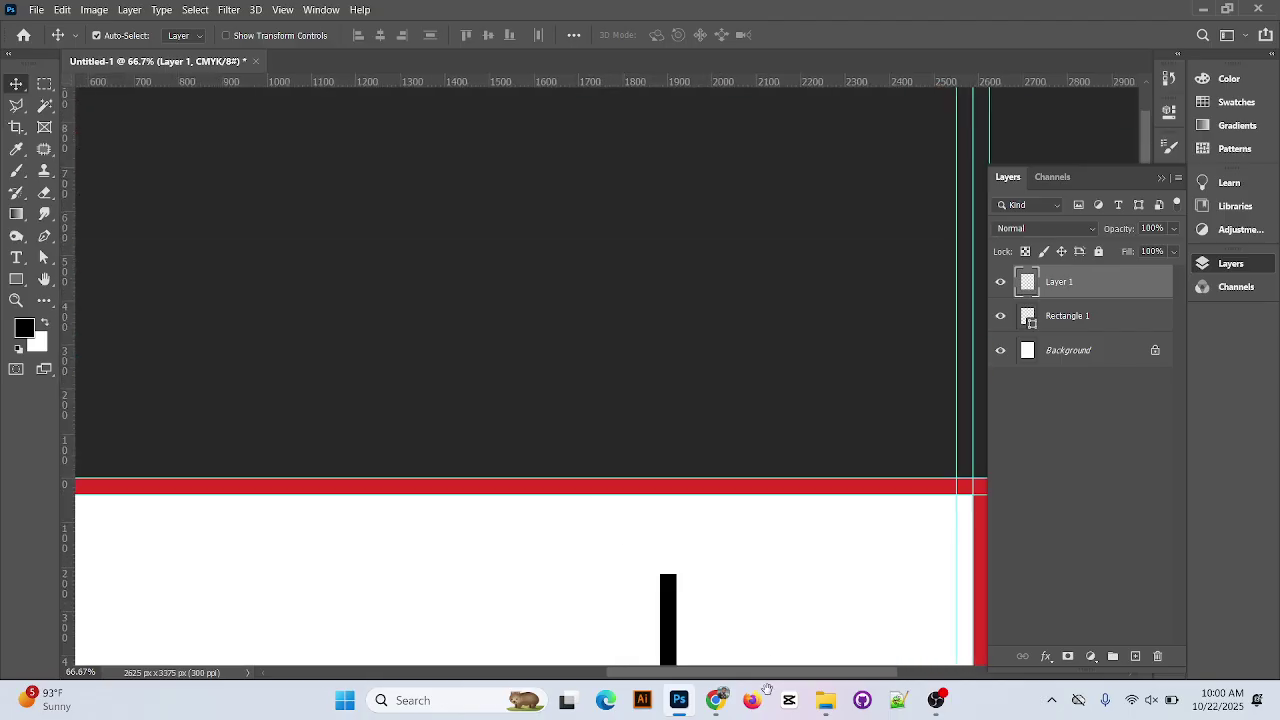
pyautogui.scroll(-2, 720, 563)
pyautogui.moveTo(628, 464); pyautogui.dragTo(597, 449)
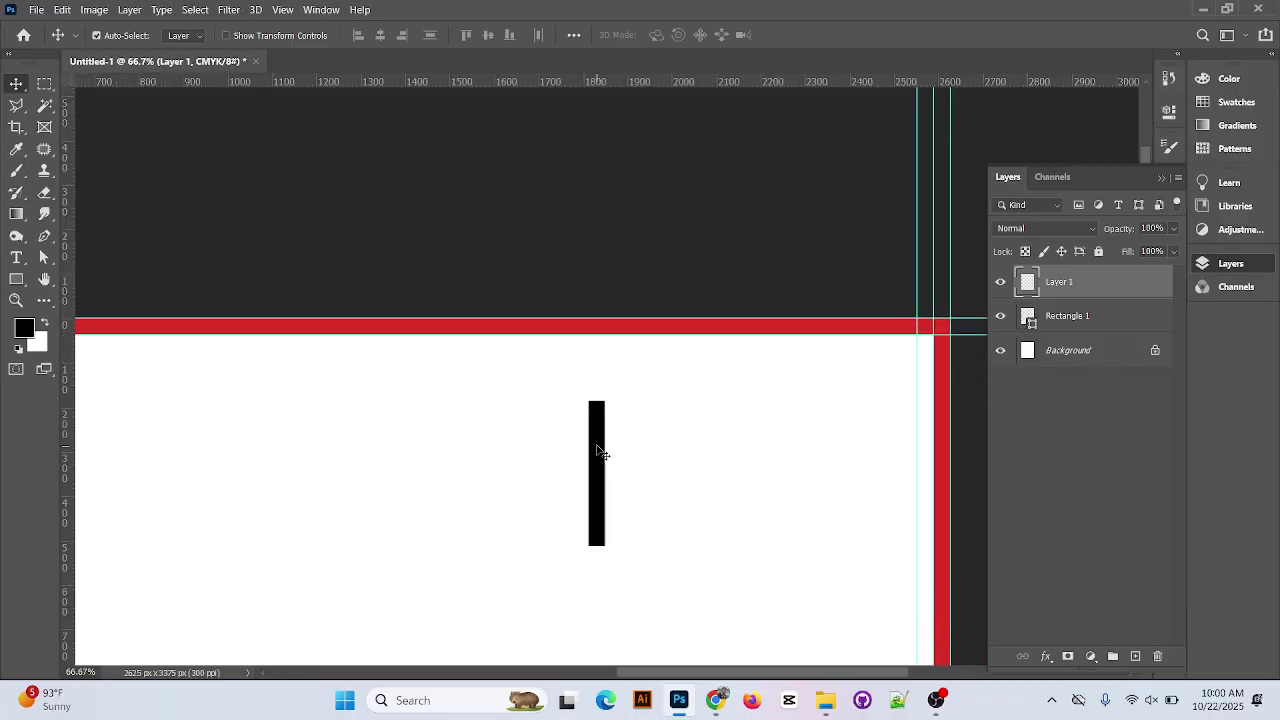
pyautogui.hotkey('ctrl', 't')
pyautogui.rightClick(600, 447)
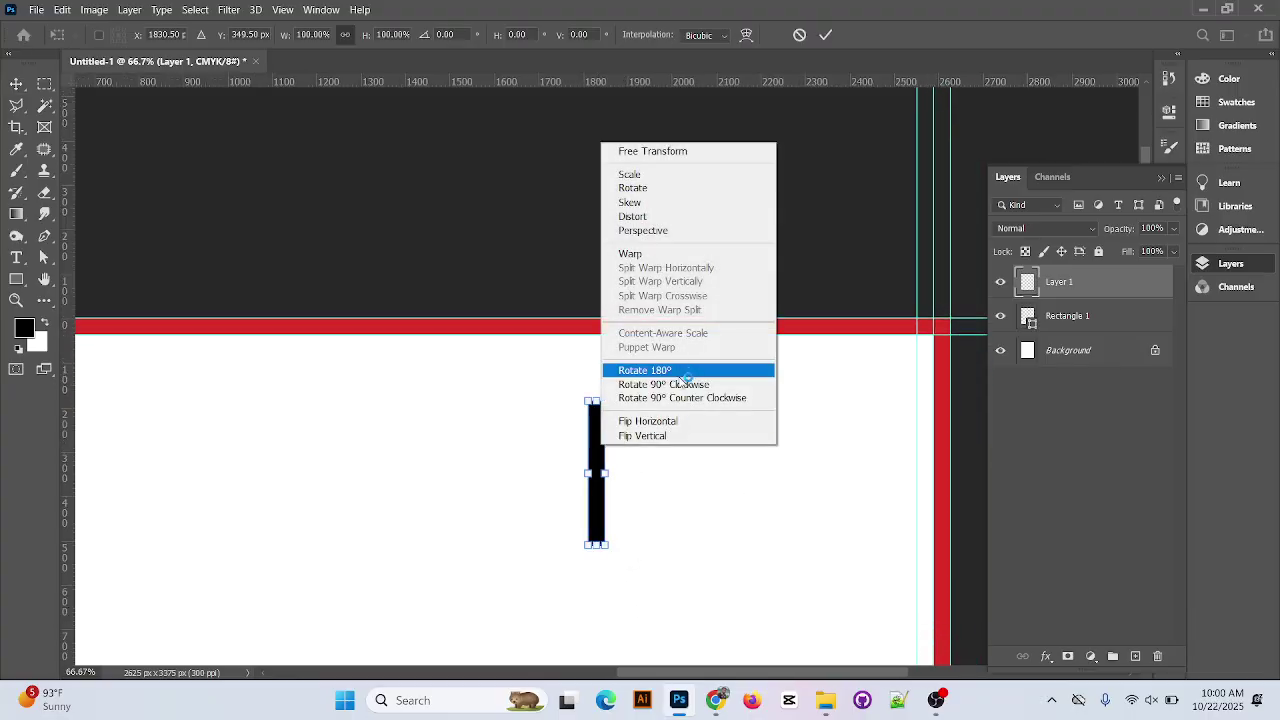
pyautogui.click(662, 384)
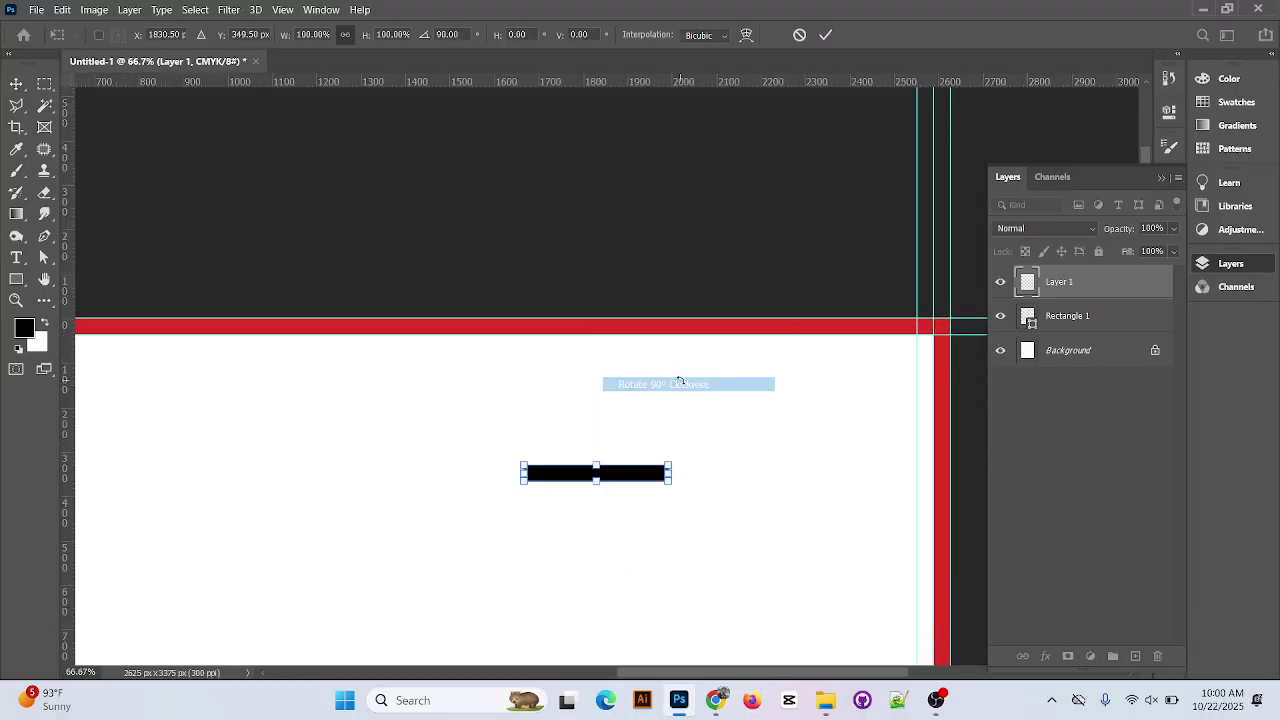
pyautogui.click(825, 34)
# Place the horizontal bar directly below the top red border and add a horizontal guide along its lower edge
pyautogui.moveTo(642, 478); pyautogui.dragTo(649, 347)
pyautogui.moveTo(705, 82); pyautogui.dragTo(711, 350)
# Move the black bar down to rest on the bottom red border and add a horizontal guide along its upper edge
pyautogui.scroll(-2, 689, 317)
pyautogui.scroll(-2, 694, 318)
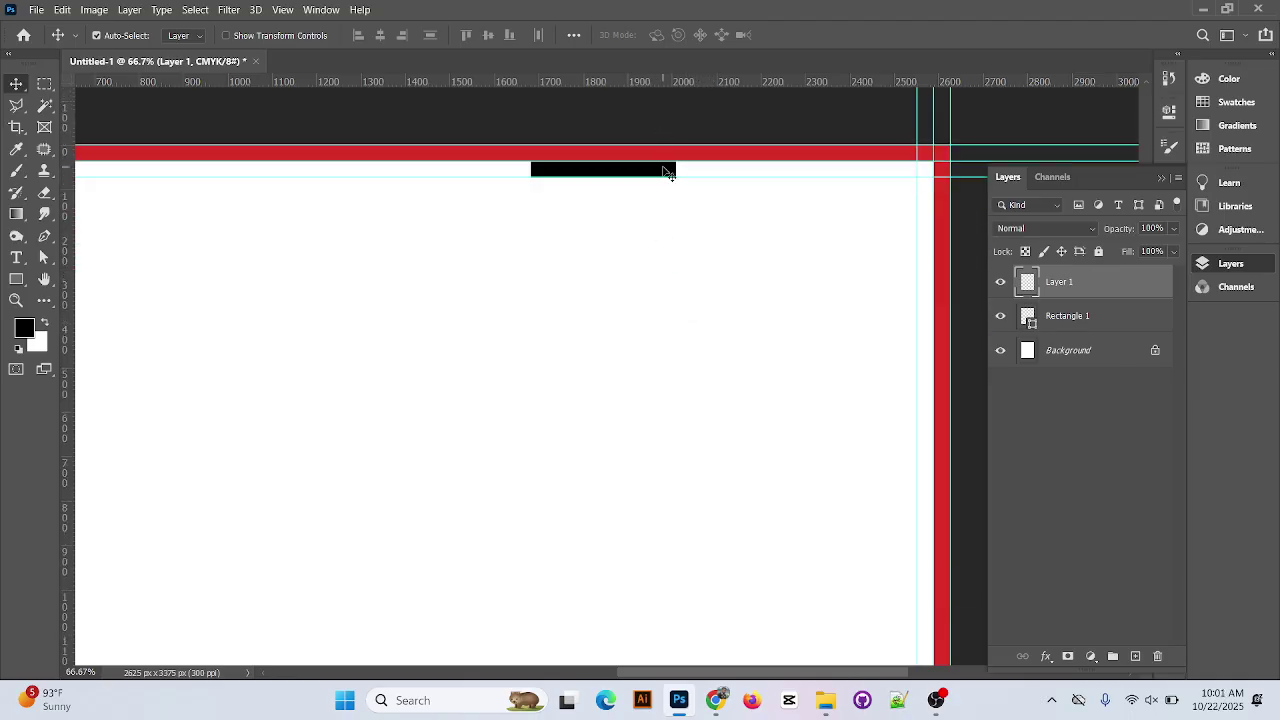
pyautogui.moveTo(666, 166); pyautogui.dragTo(696, 567)
pyautogui.scroll(-3, 690, 546)
pyautogui.scroll(-4, 690, 546)
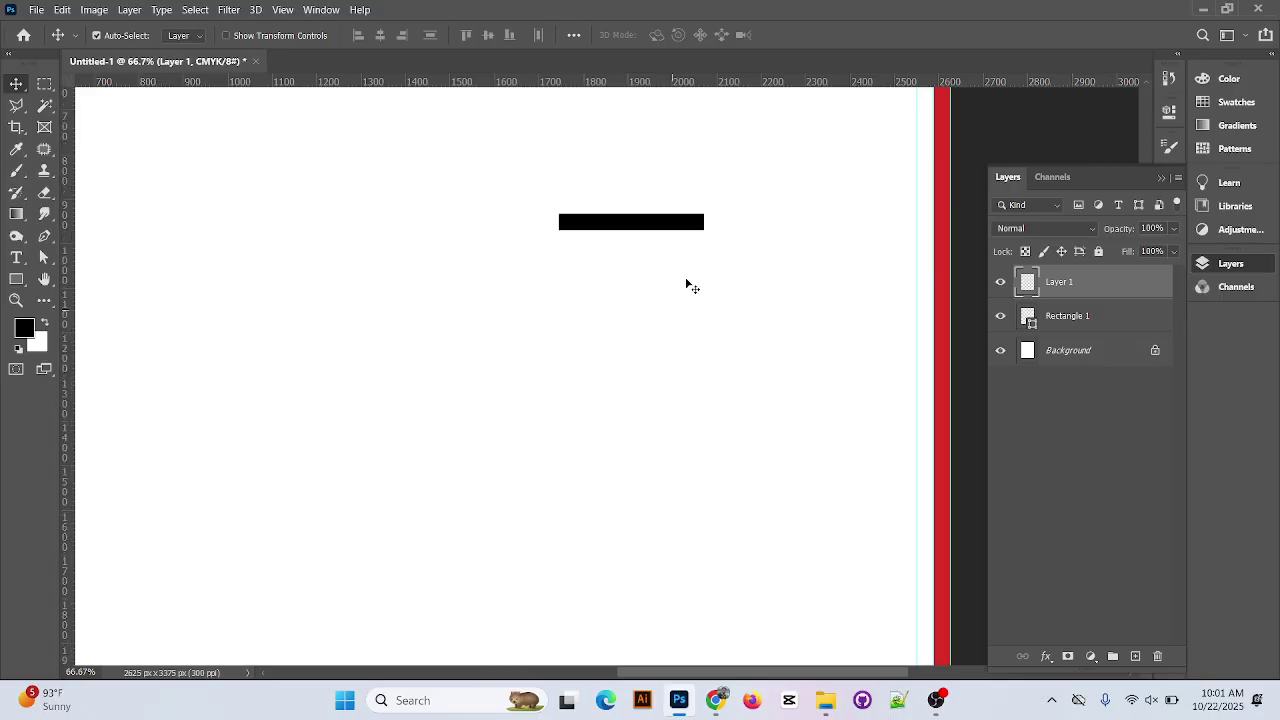
pyautogui.moveTo(689, 223); pyautogui.dragTo(714, 633)
pyautogui.moveTo(789, 477); pyautogui.dragTo(769, 102)
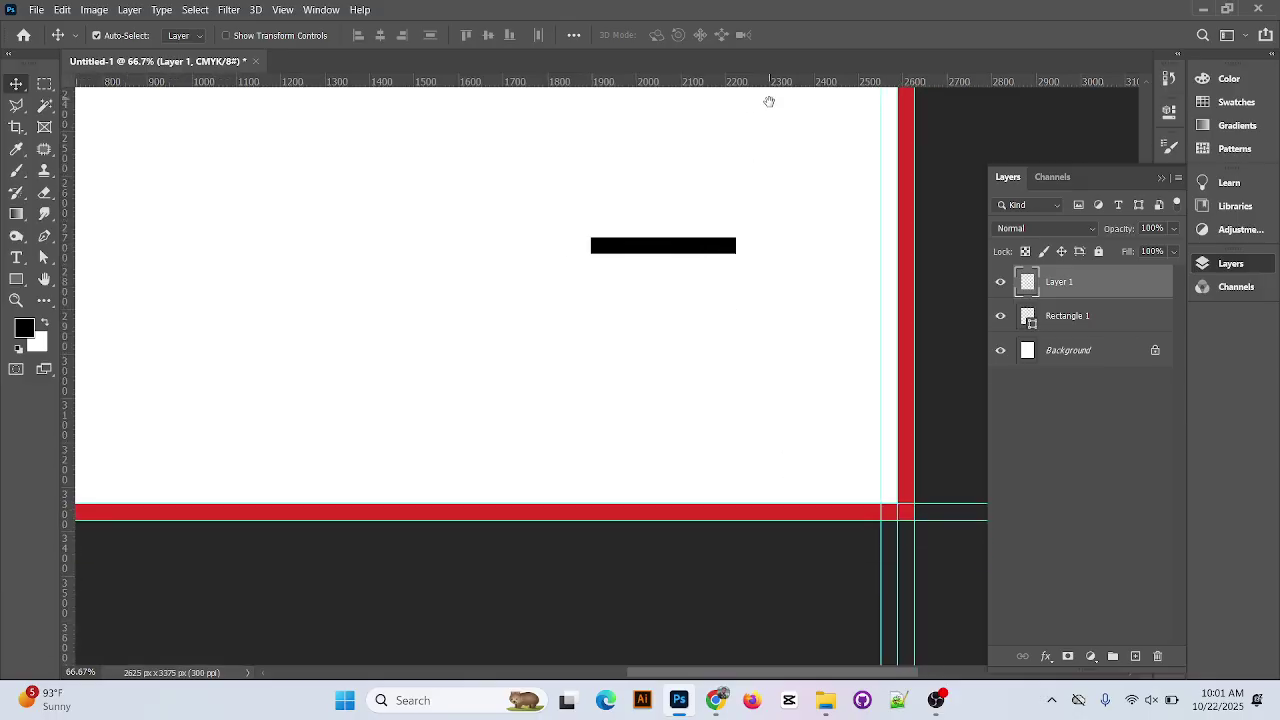
pyautogui.moveTo(680, 242); pyautogui.dragTo(720, 477)
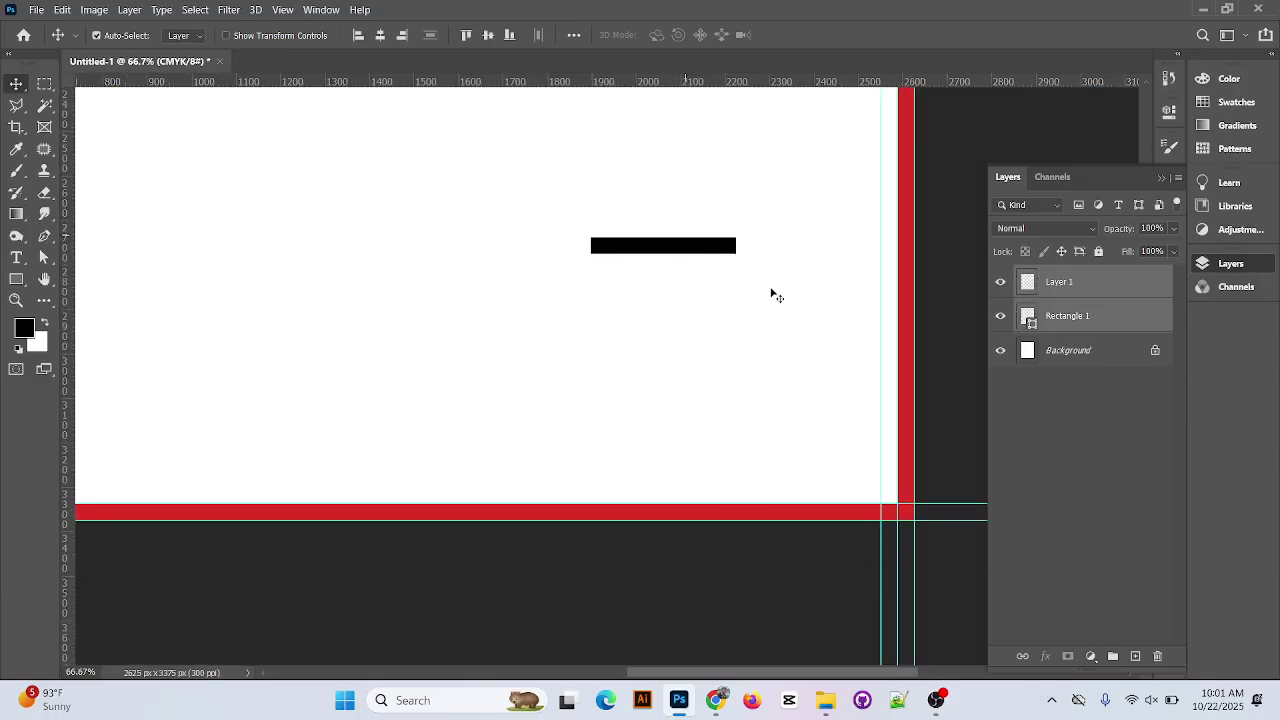
pyautogui.click(1084, 287)
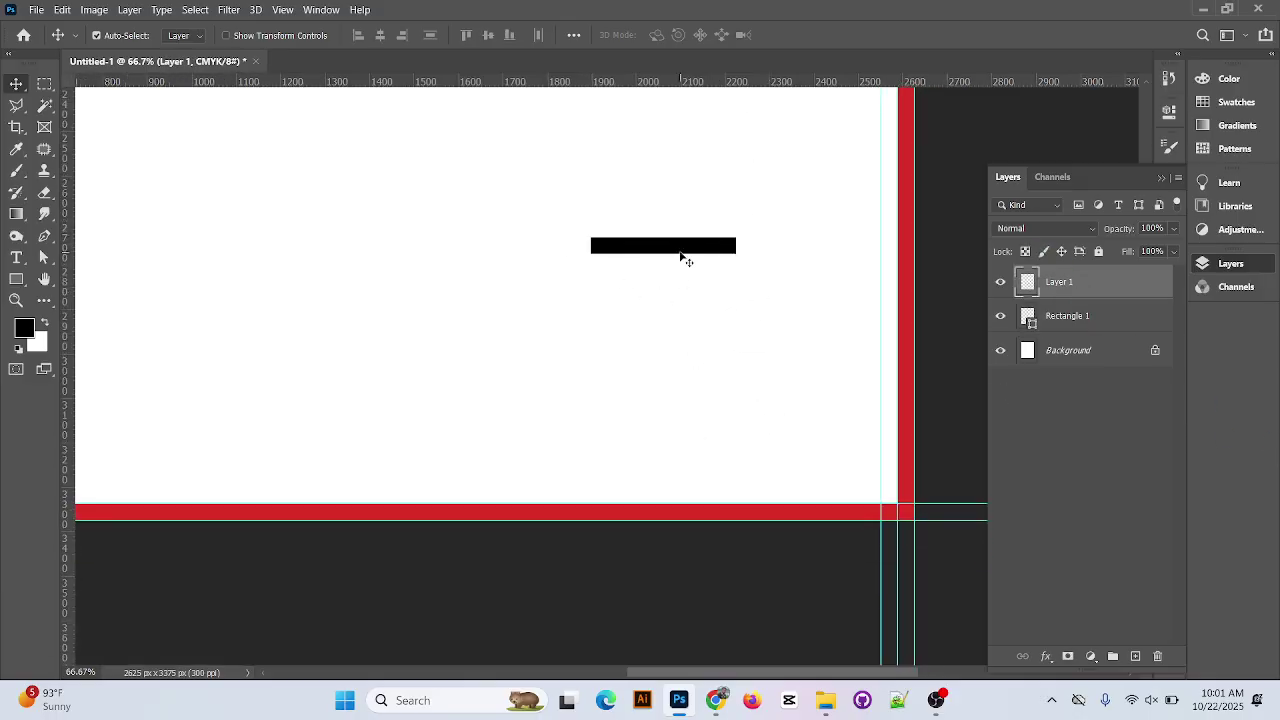
pyautogui.moveTo(681, 256); pyautogui.dragTo(705, 506)
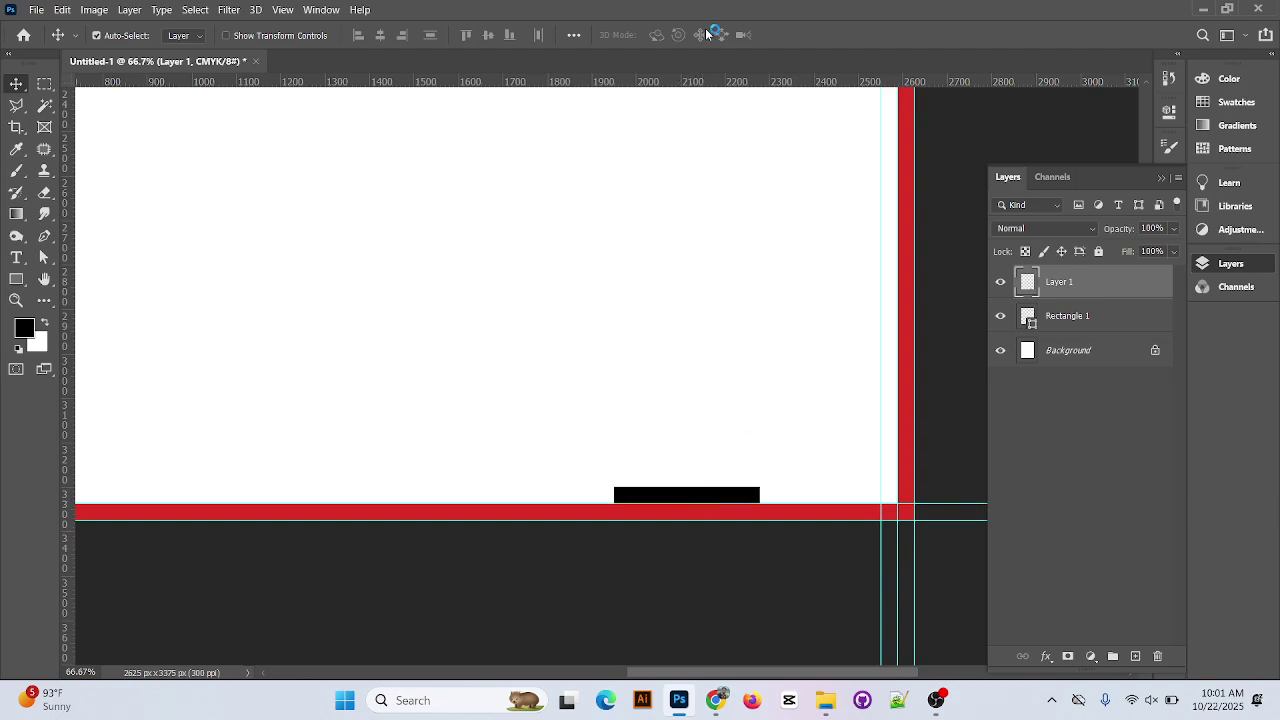
pyautogui.moveTo(720, 82); pyautogui.dragTo(748, 490)
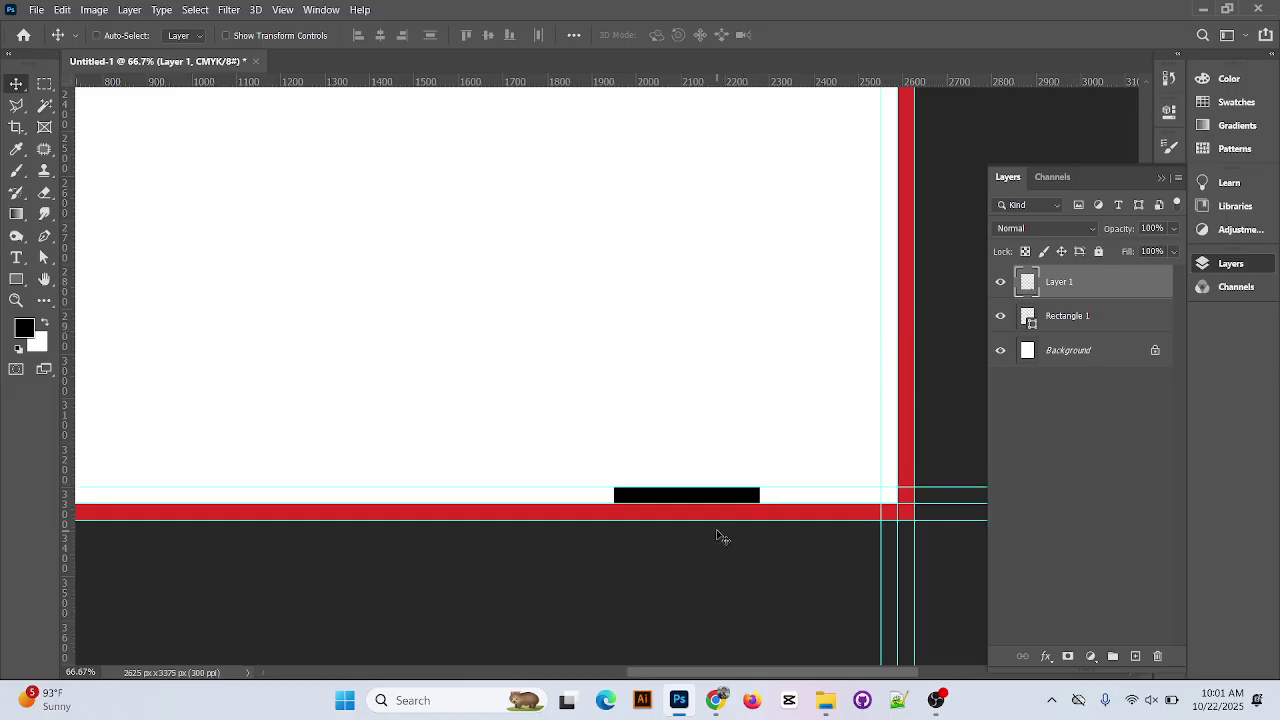
# Delete the black bar layer, keeping the red border and the new inner guides
pyautogui.hotkey('ctrl', '-')
pyautogui.hotkey('ctrl', '-')
pyautogui.hotkey('ctrl', '-')
pyautogui.hotkey('ctrl', '-')
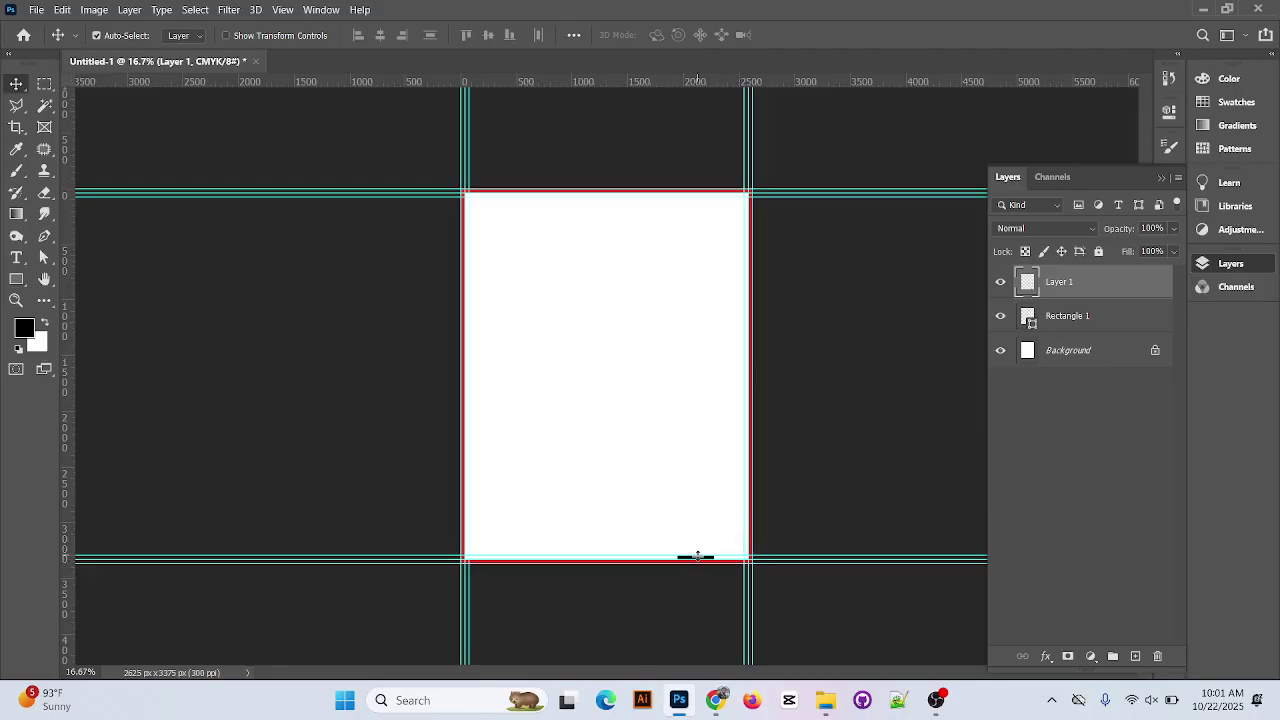
pyautogui.press('Delete')
pyautogui.hotkey('ctrl', '+')
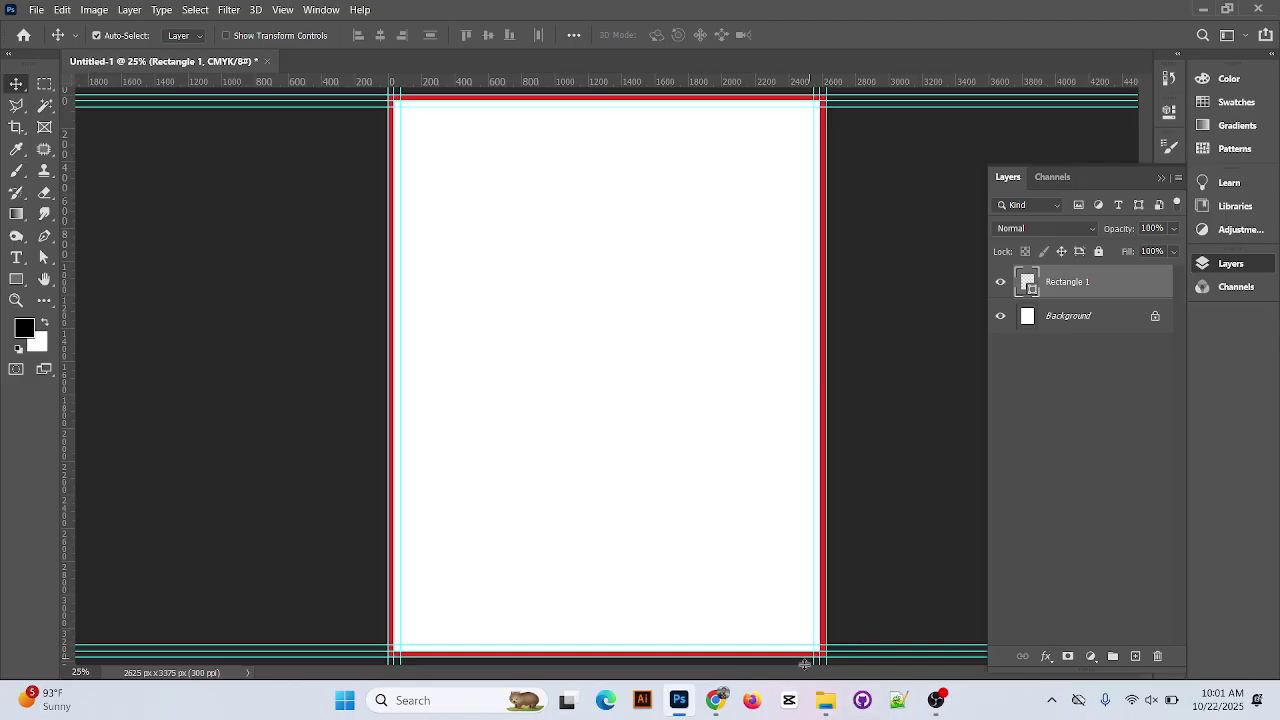
# Copy the yellow and black Freepik flyer image from the Google results in Chrome and paste it into the Photoshop document
pyautogui.click(715, 700)
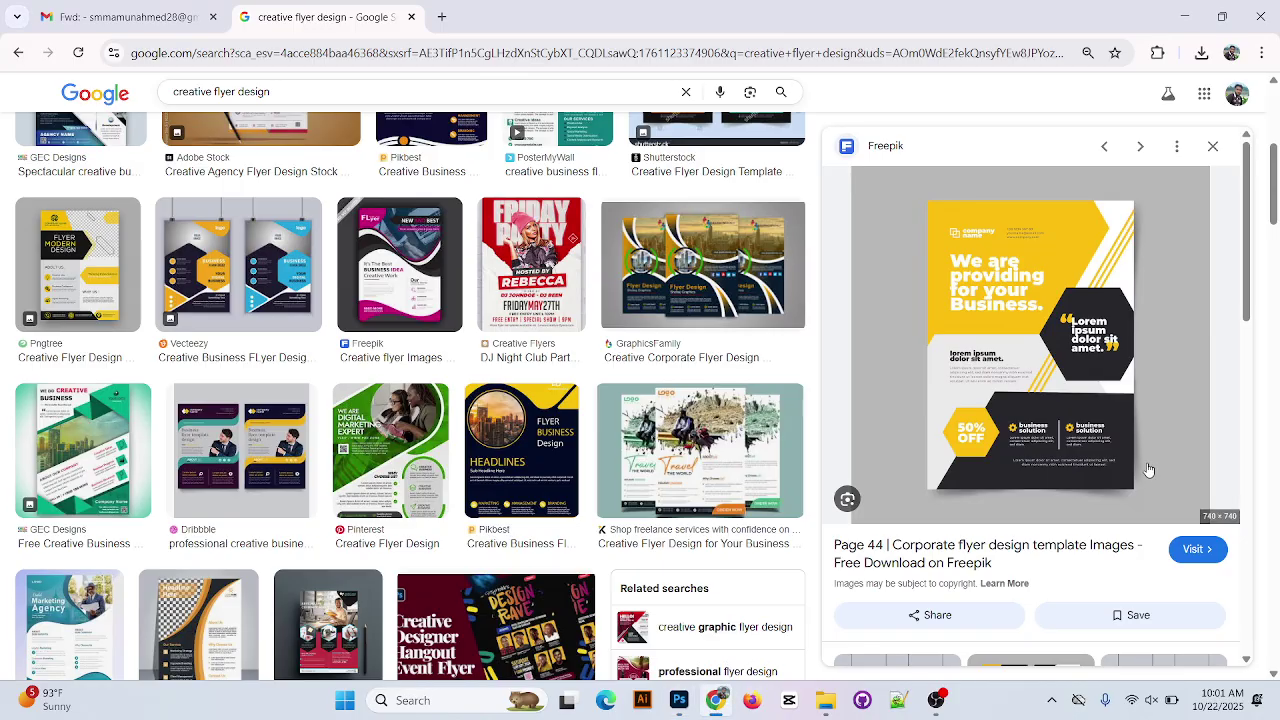
pyautogui.rightClick(1043, 256)
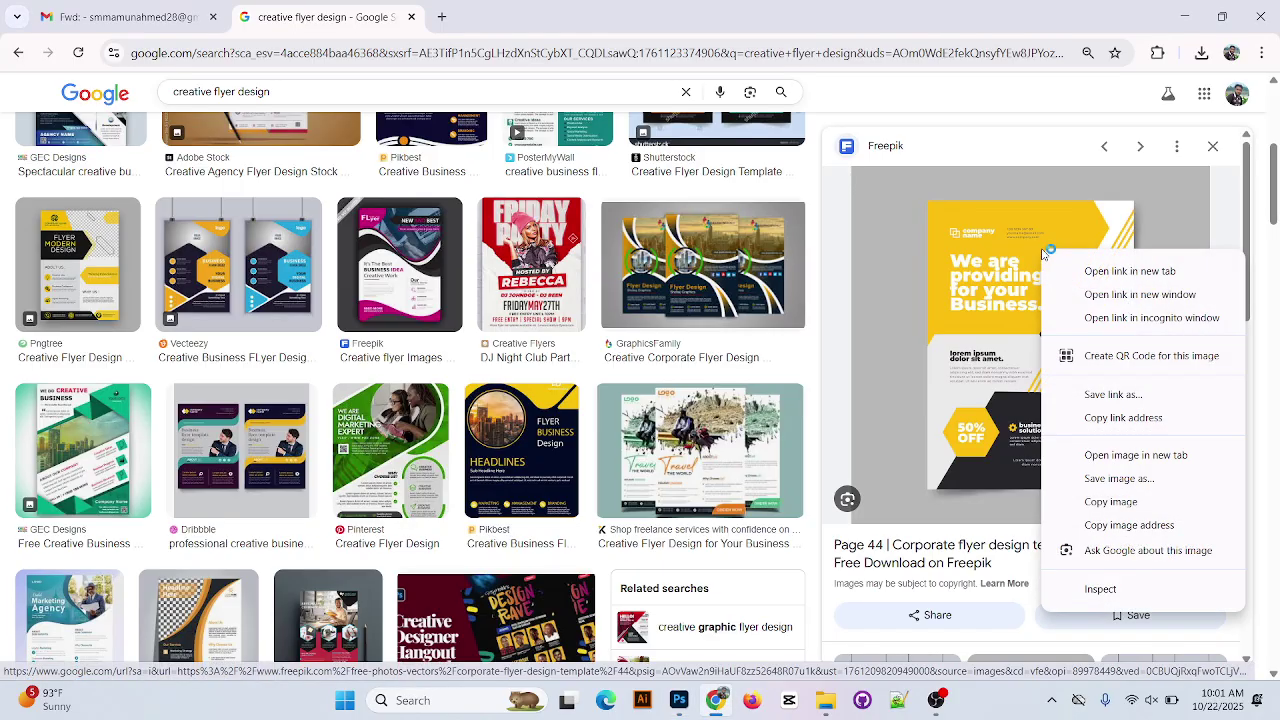
pyautogui.click(1130, 502)
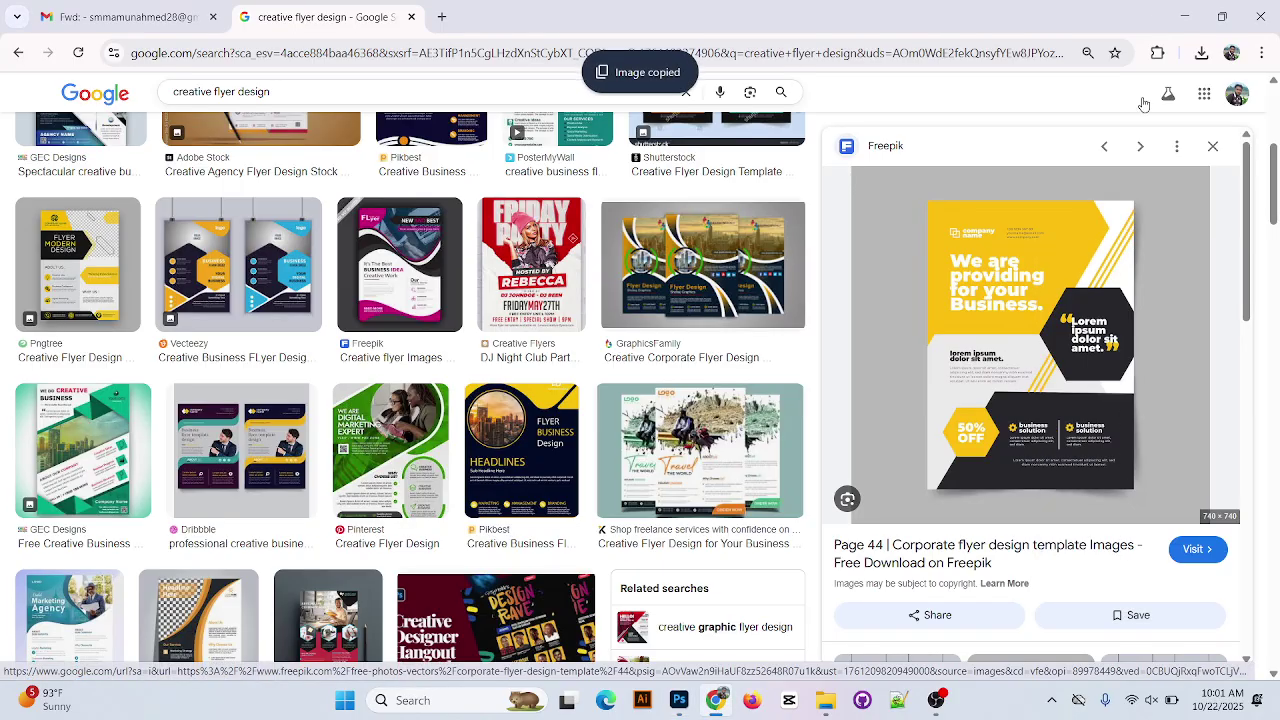
pyautogui.click(1189, 20)
pyautogui.hotkey('ctrl', 'v')
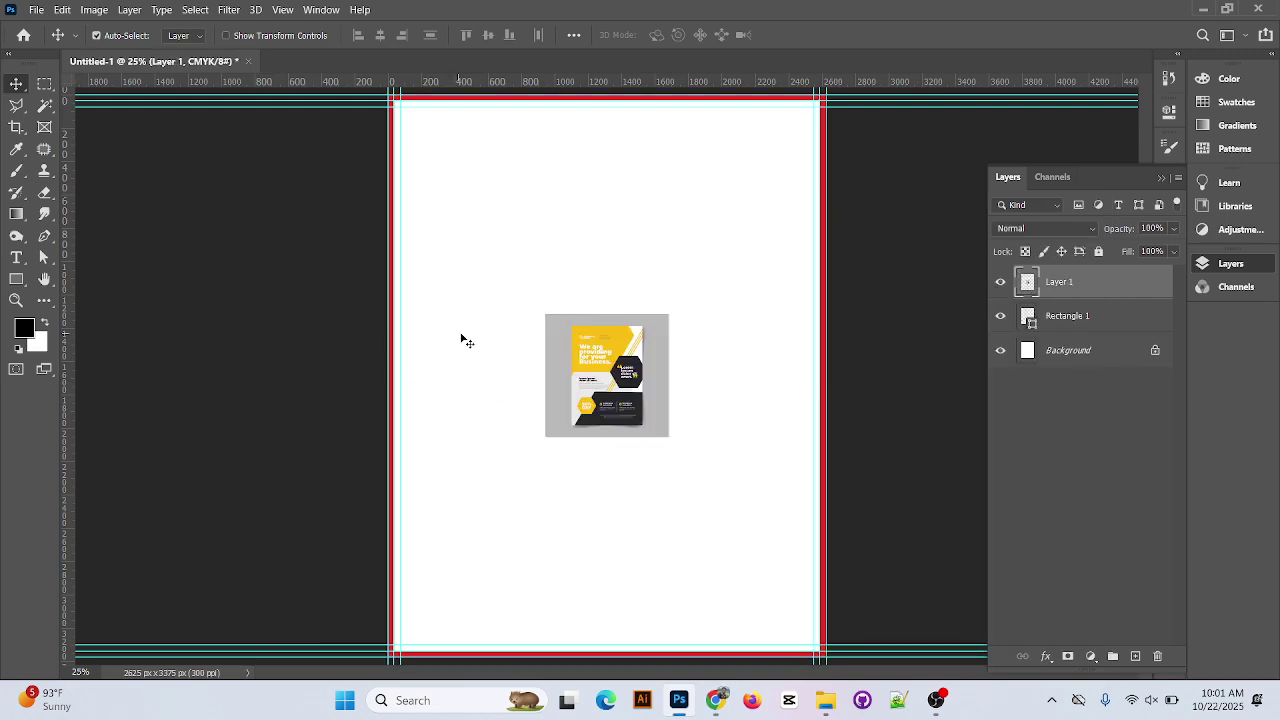
# Copy just the flyer, without its grey surround, from the pasted image to a new layer and hide the original image layer
pyautogui.hotkey('ctrl', '+')
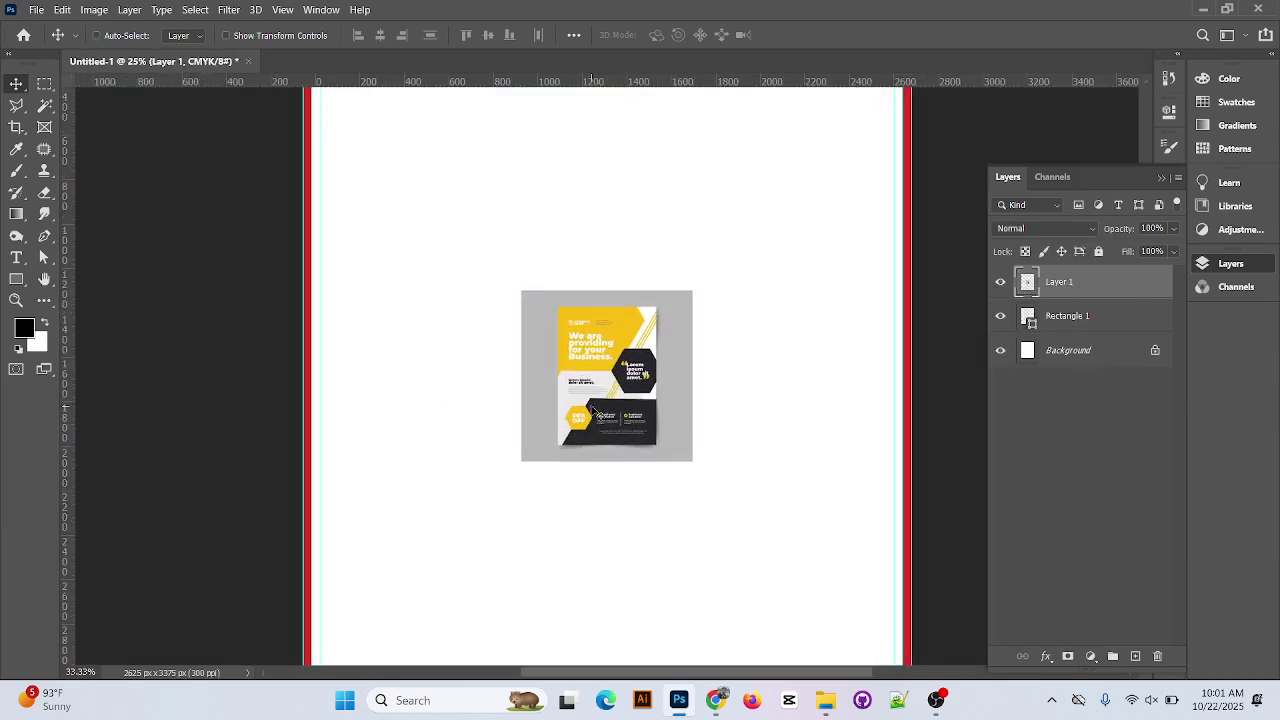
pyautogui.hotkey('ctrl', '+')
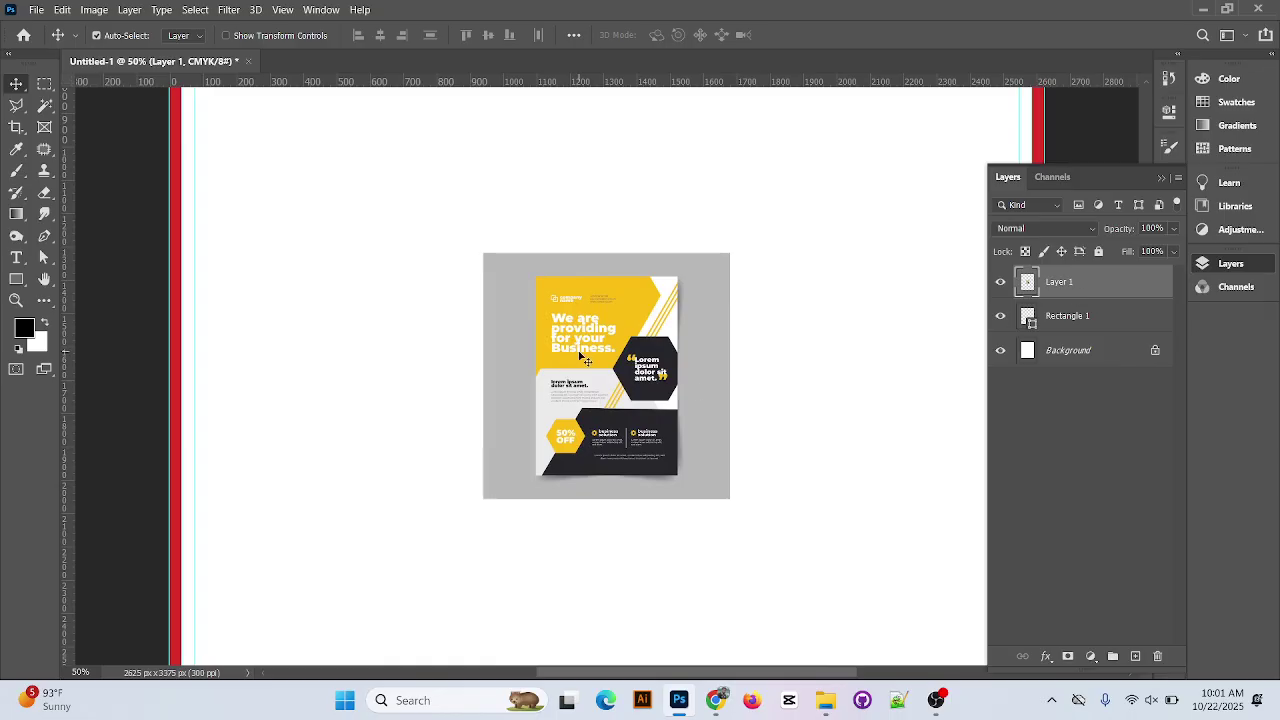
pyautogui.click(44, 84)
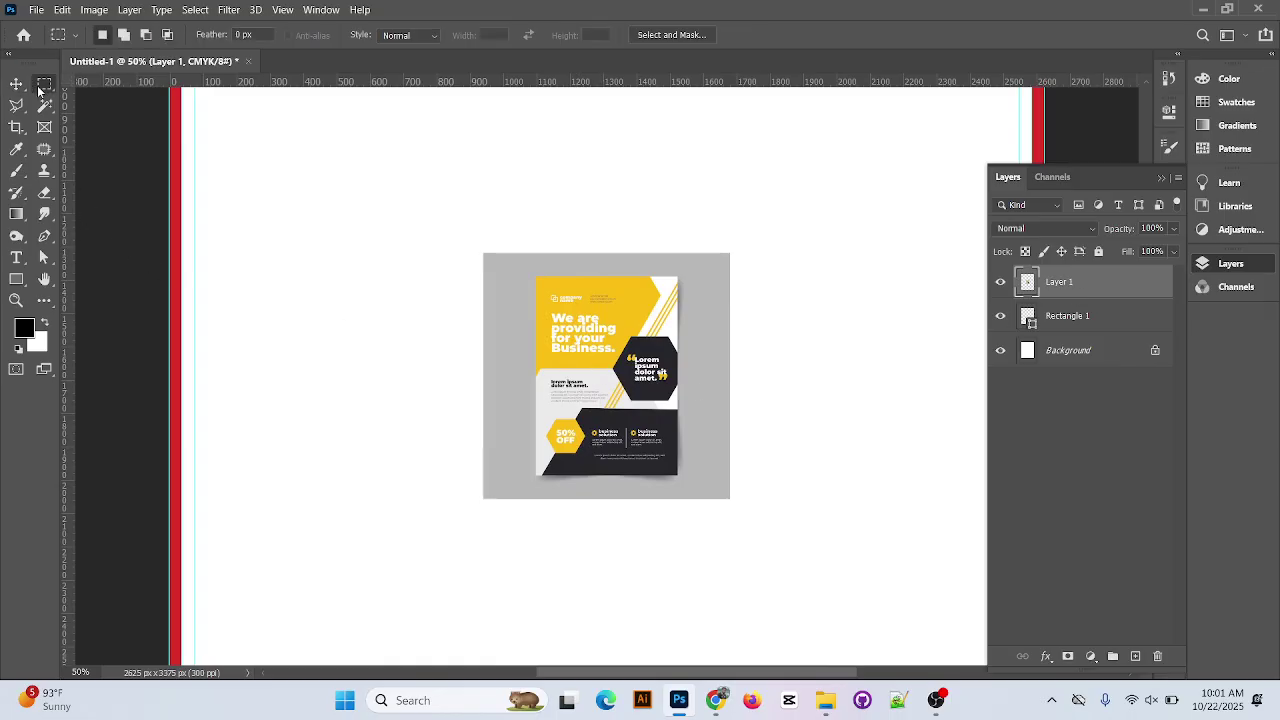
pyautogui.rightClick(44, 84)
pyautogui.click(110, 84)
pyautogui.moveTo(535, 274); pyautogui.dragTo(681, 478)
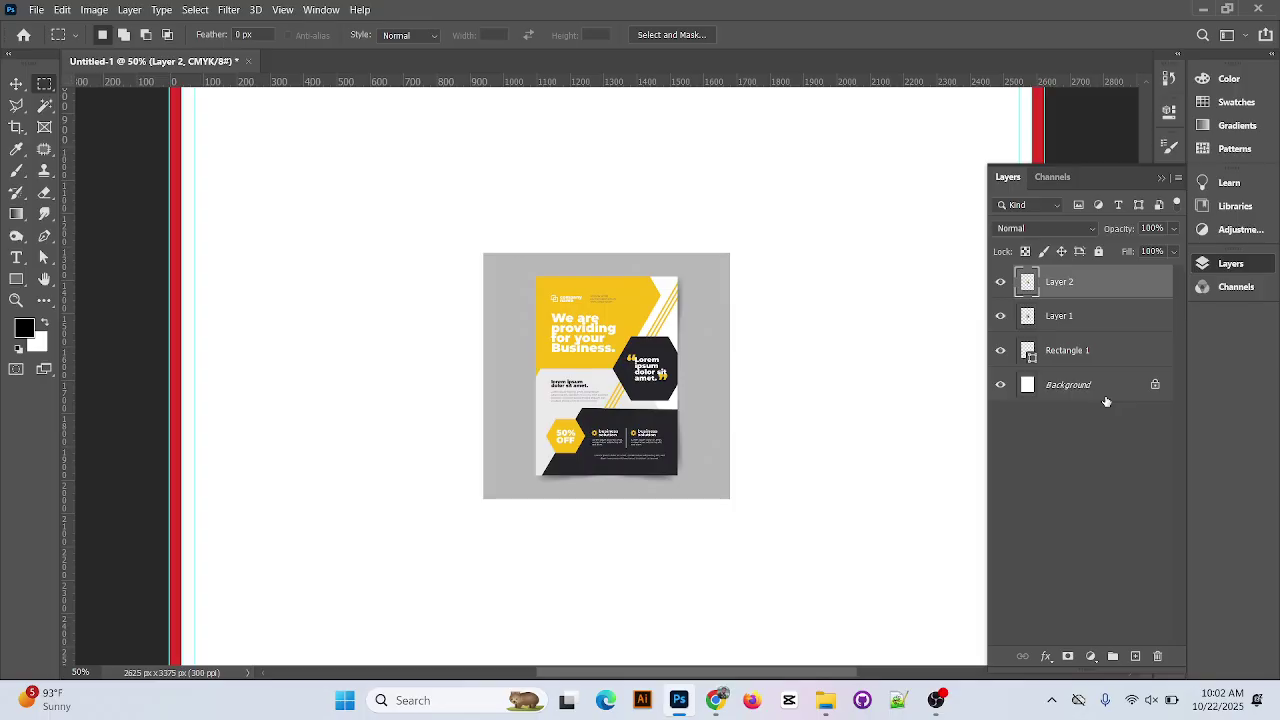
pyautogui.click(1000, 315)
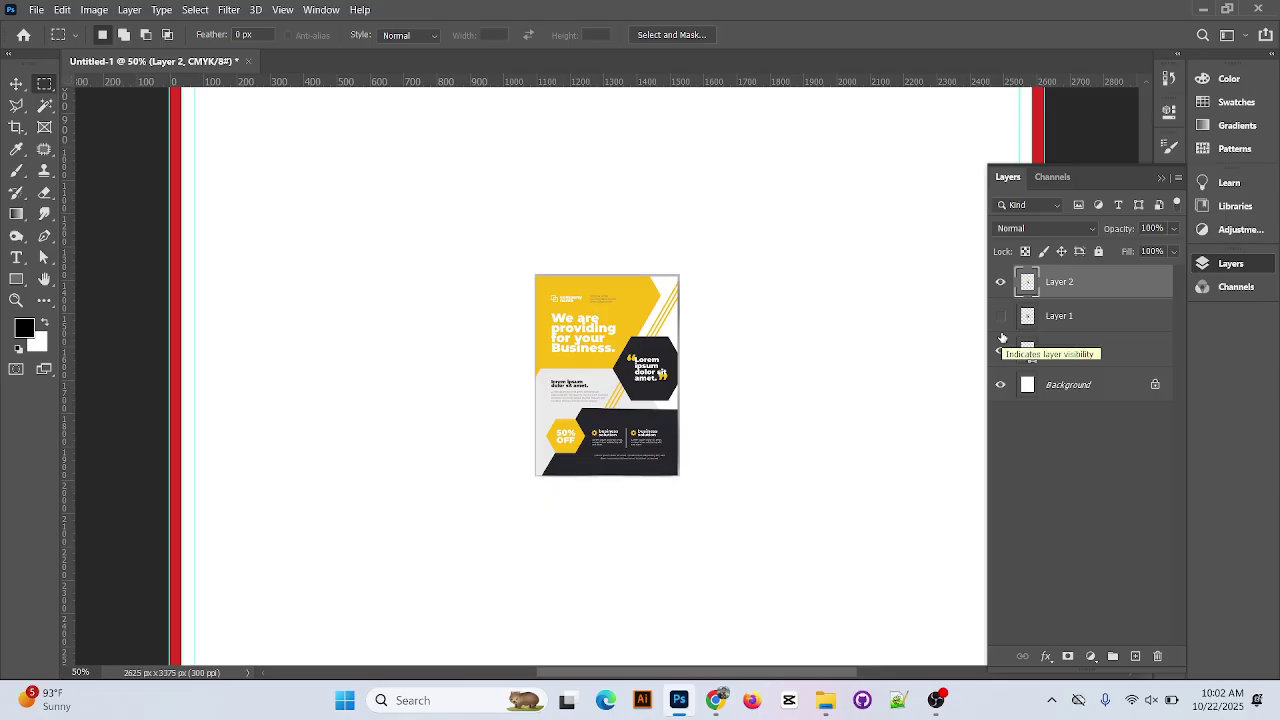
# Delete the hidden original image layer and scale the flyer up to about 415% around its centre
pyautogui.moveTo(1134, 322); pyautogui.dragTo(1158, 662)
pyautogui.hotkey('ctrl', '-')
pyautogui.hotkey('ctrl', '-')
pyautogui.hotkey('ctrl', '-')
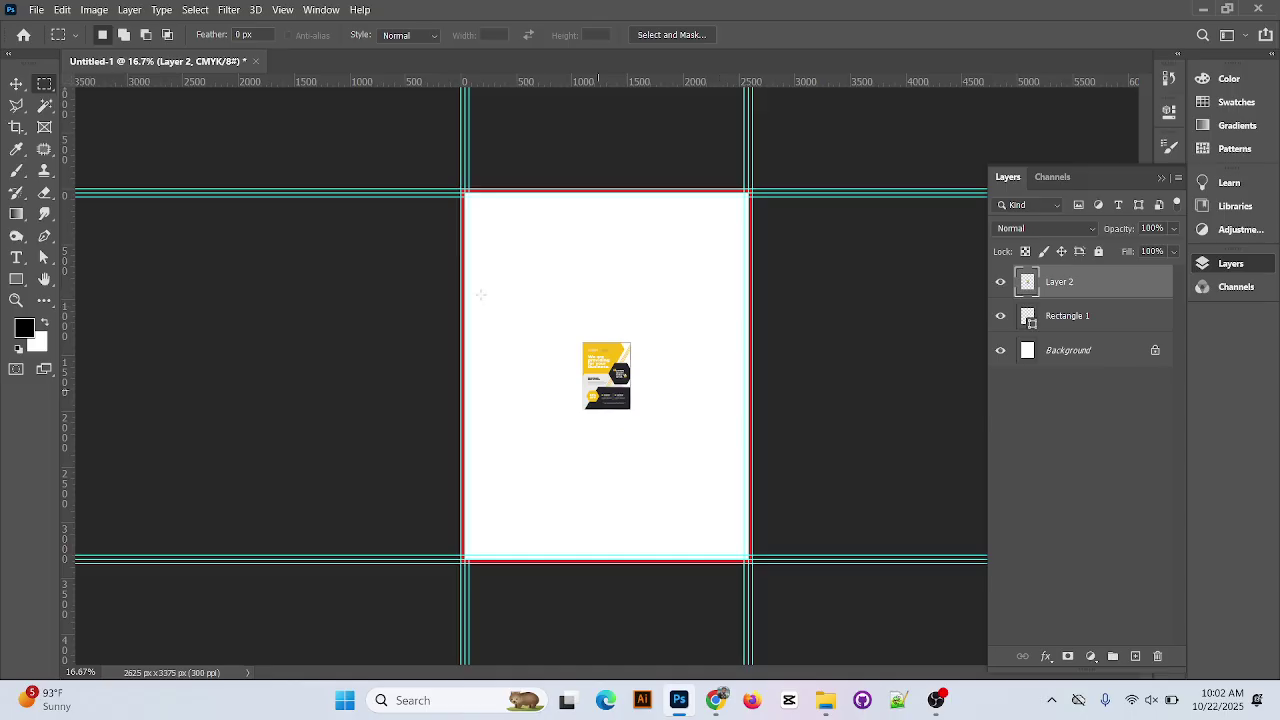
pyautogui.click(16, 83)
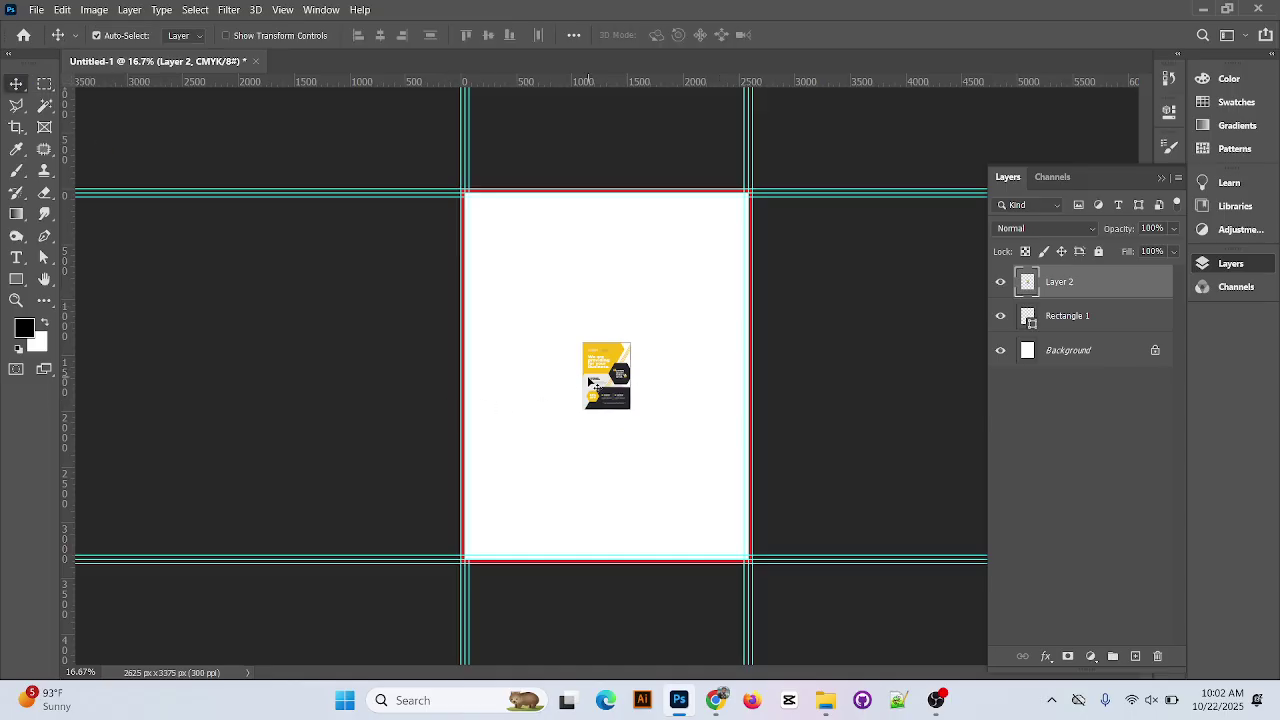
pyautogui.hotkey('ctrl', 't')
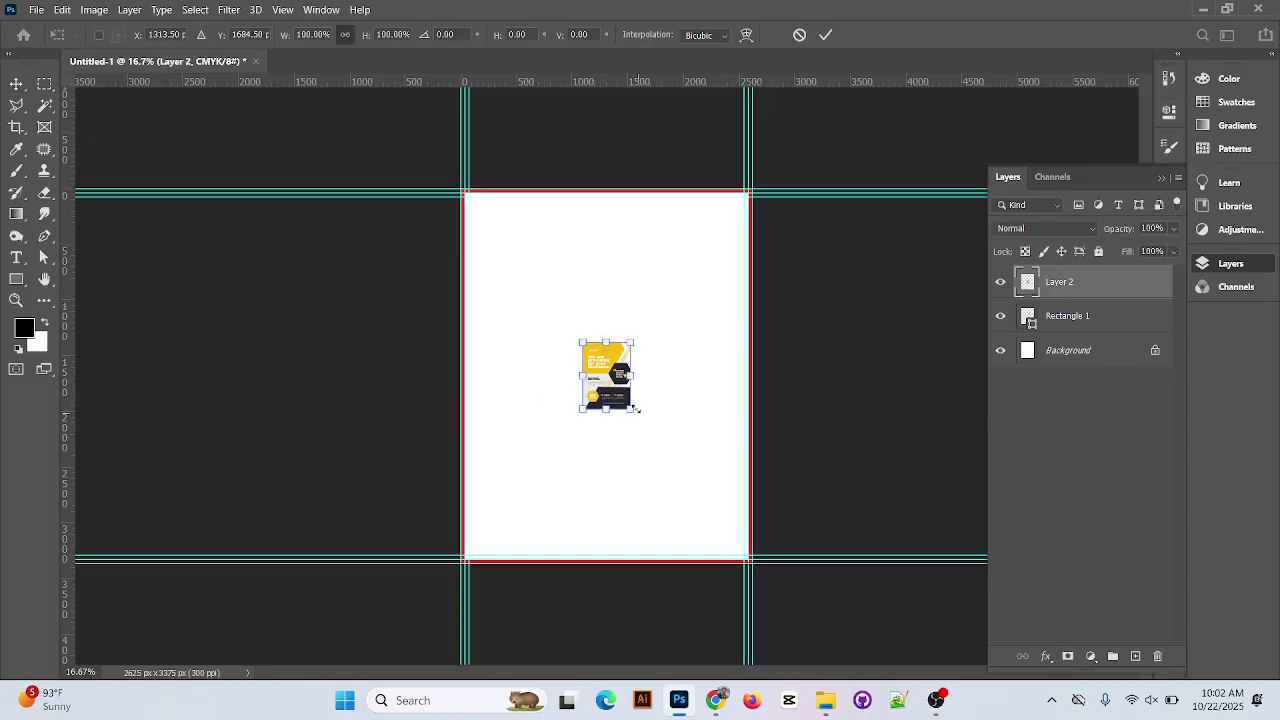
pyautogui.moveTo(629, 413); pyautogui.dragTo(694, 526)
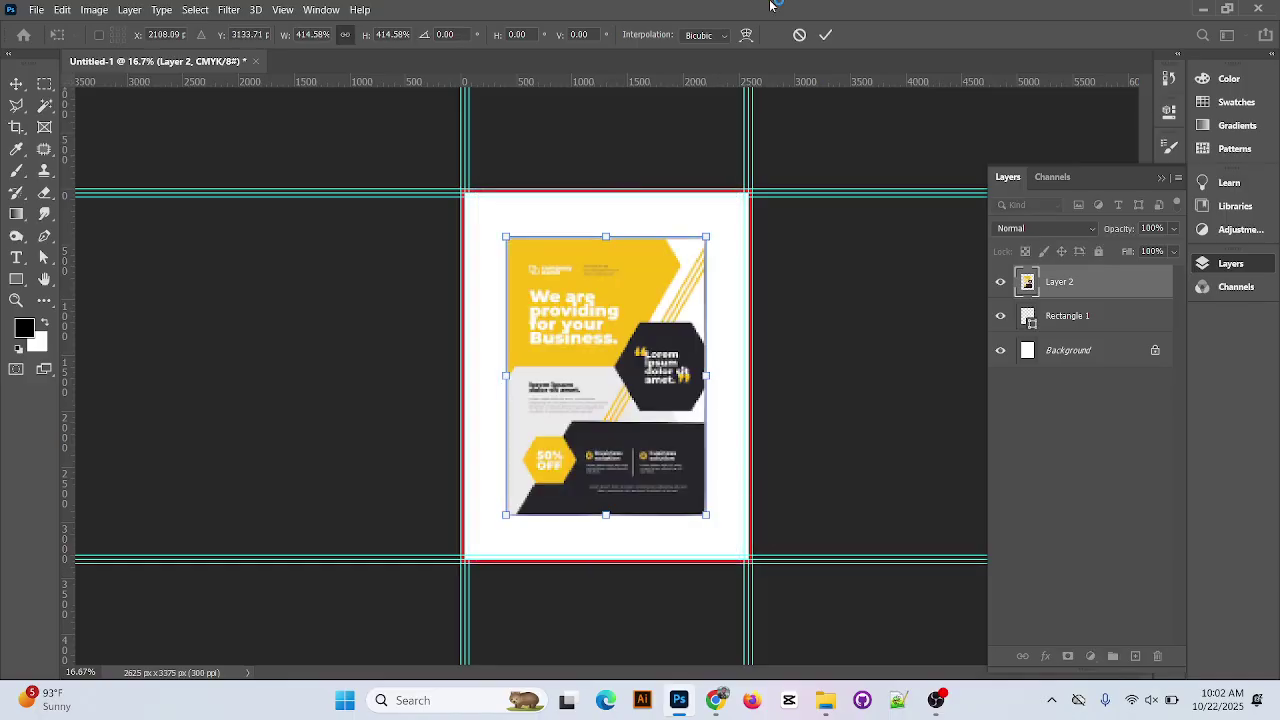
pyautogui.click(826, 36)
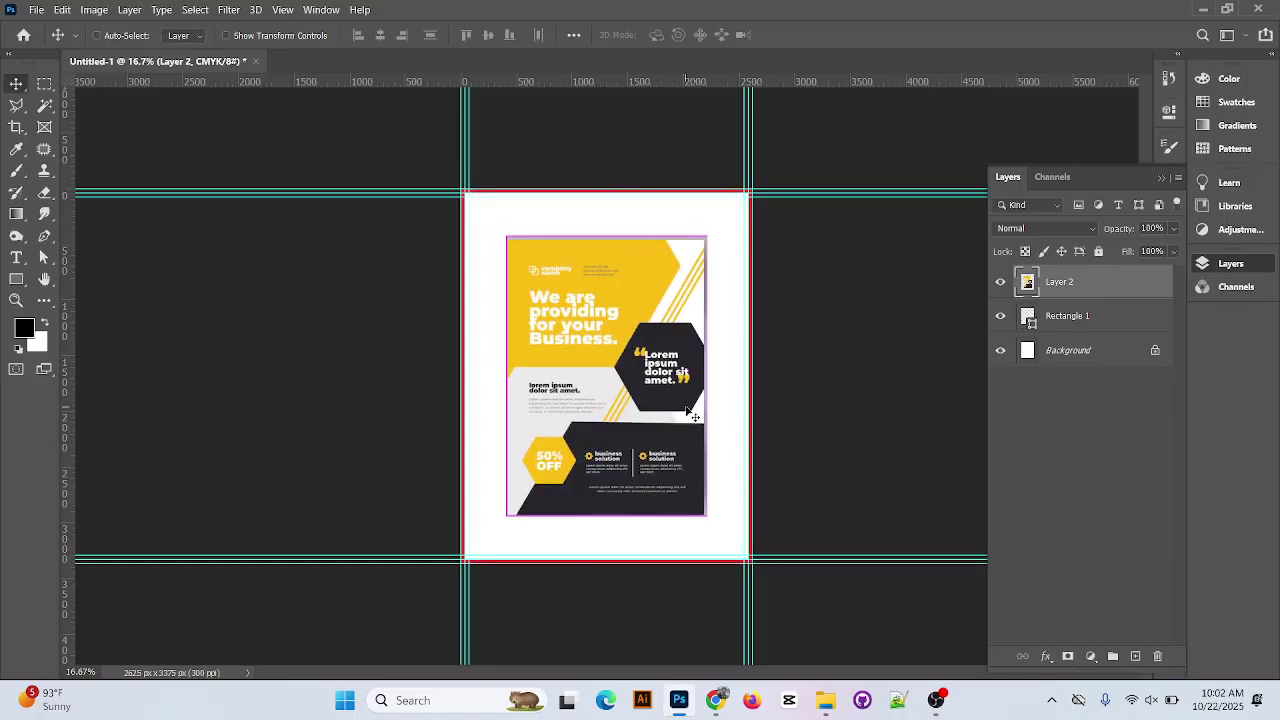
# Draw a tall, narrow rectangle about 72 px wide and 3338 px high through the right part of the flyer
pyautogui.hotkey('ctrl', '+')
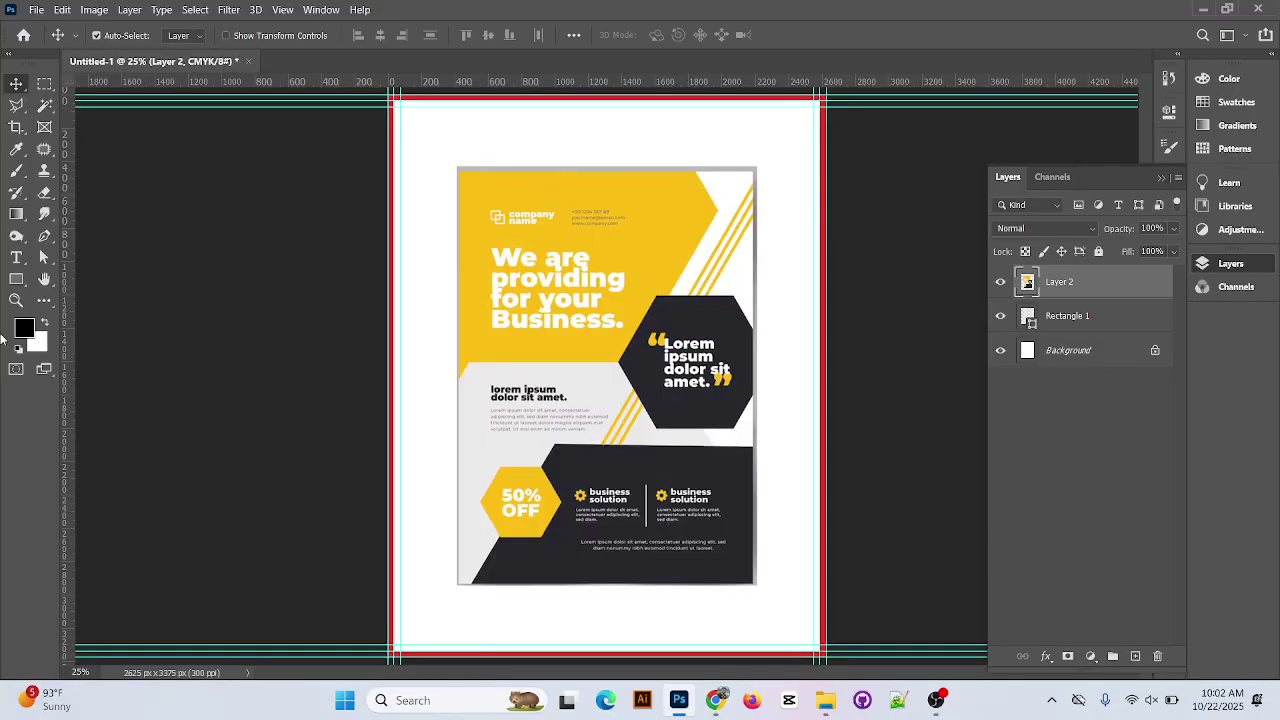
pyautogui.click(18, 279)
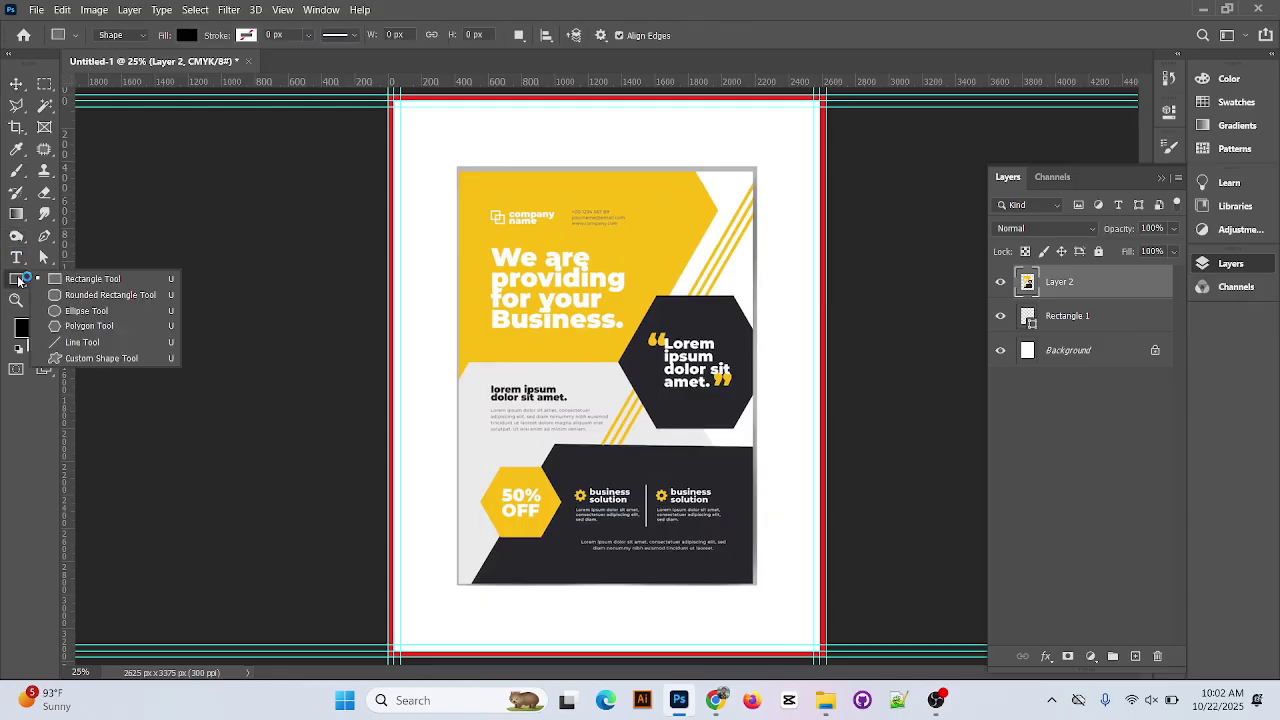
pyautogui.click(79, 282)
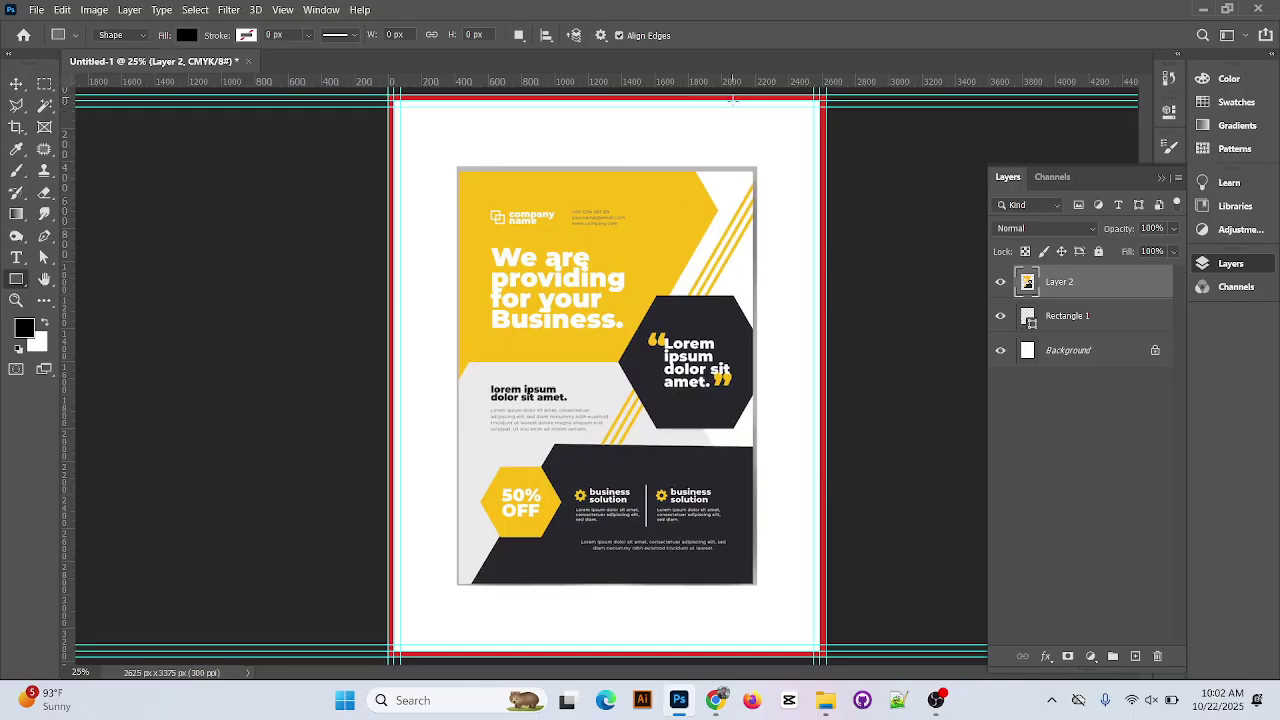
pyautogui.moveTo(733, 100); pyautogui.dragTo(721, 660)
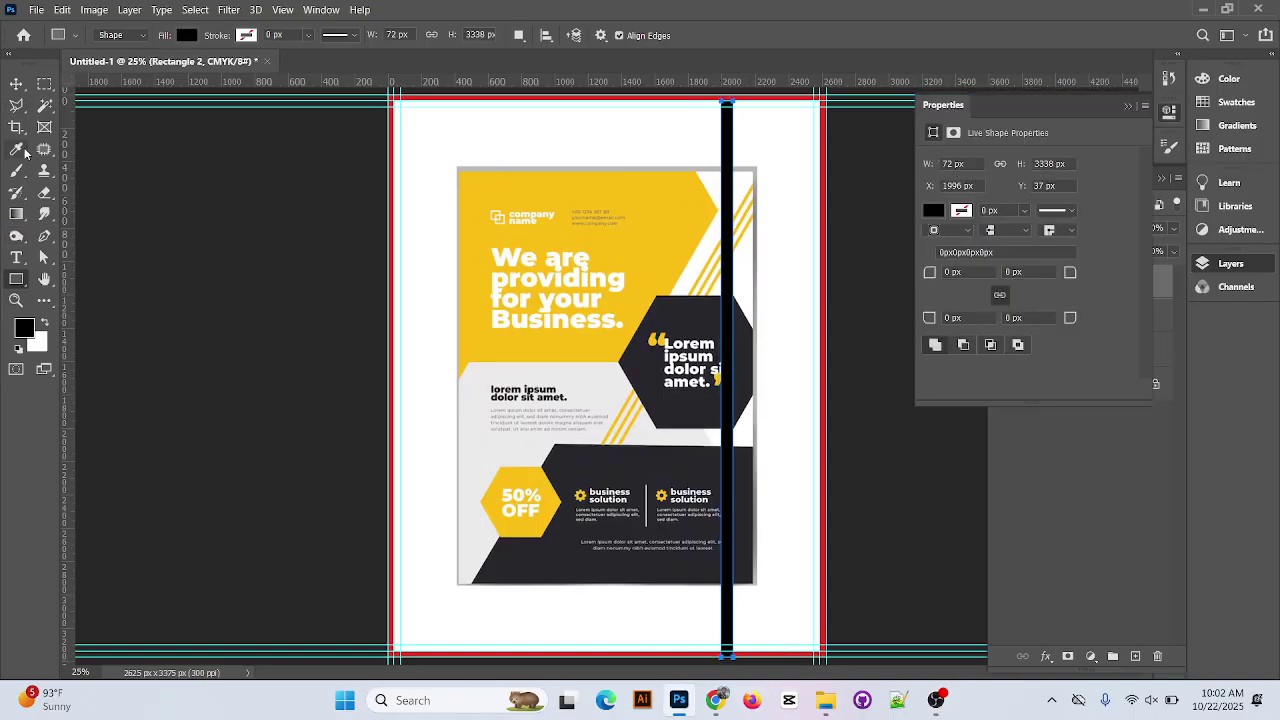
# Fill the vertical bar with the yellow sampled from the flyer's upper area
pyautogui.click(186, 35)
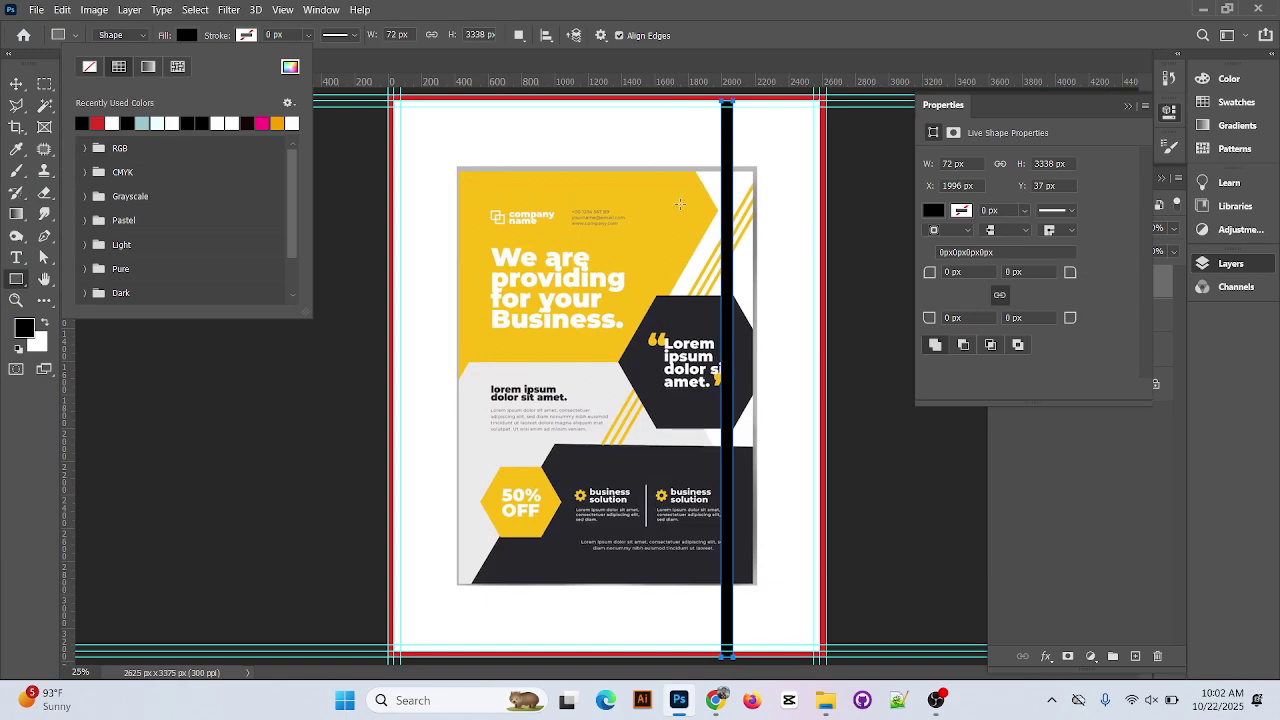
pyautogui.click(290, 66)
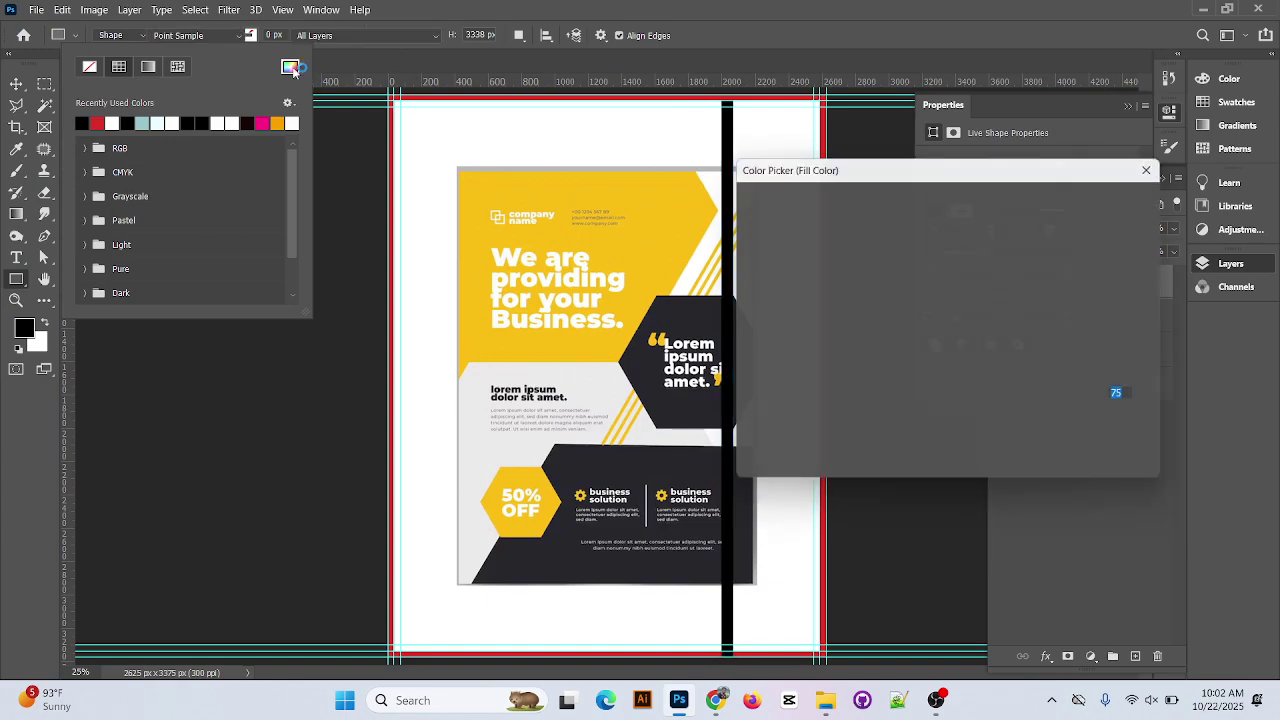
pyautogui.click(674, 192)
pyautogui.click(1116, 197)
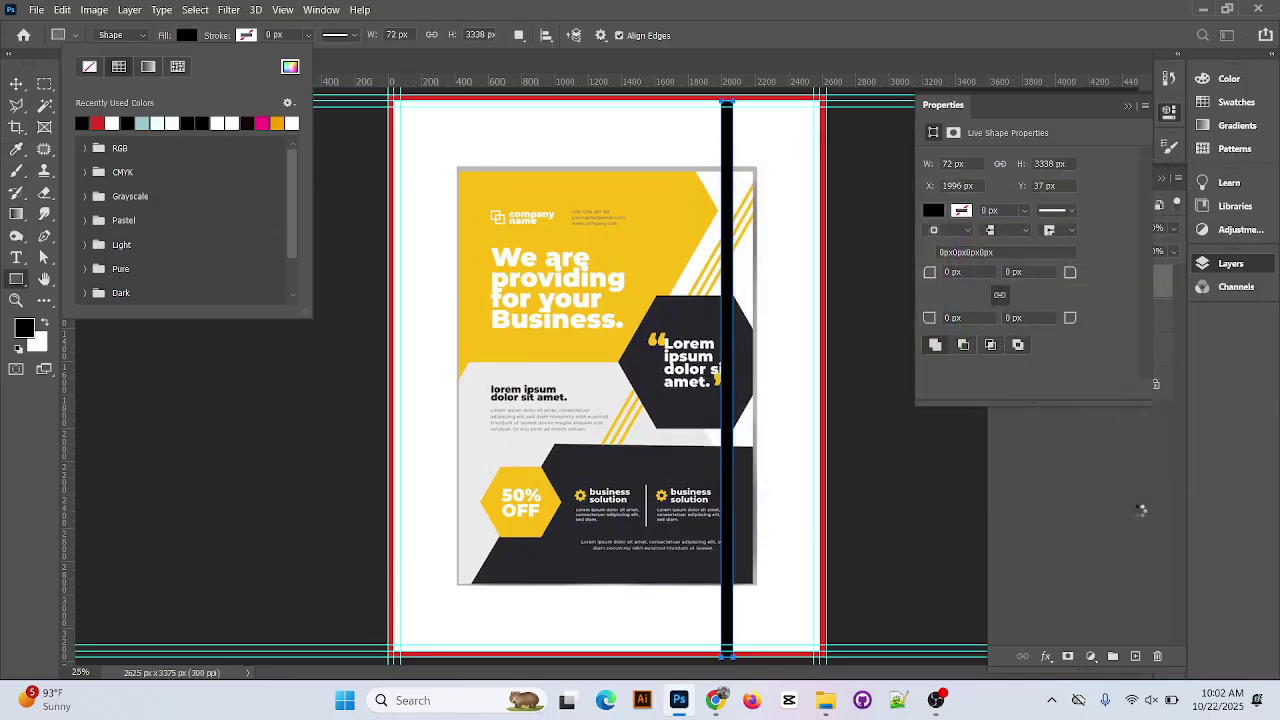
# Scale the yellow bar to about 107% so it extends beyond the page's top edge and reaches the bottom bleed edge
pyautogui.click(17, 82)
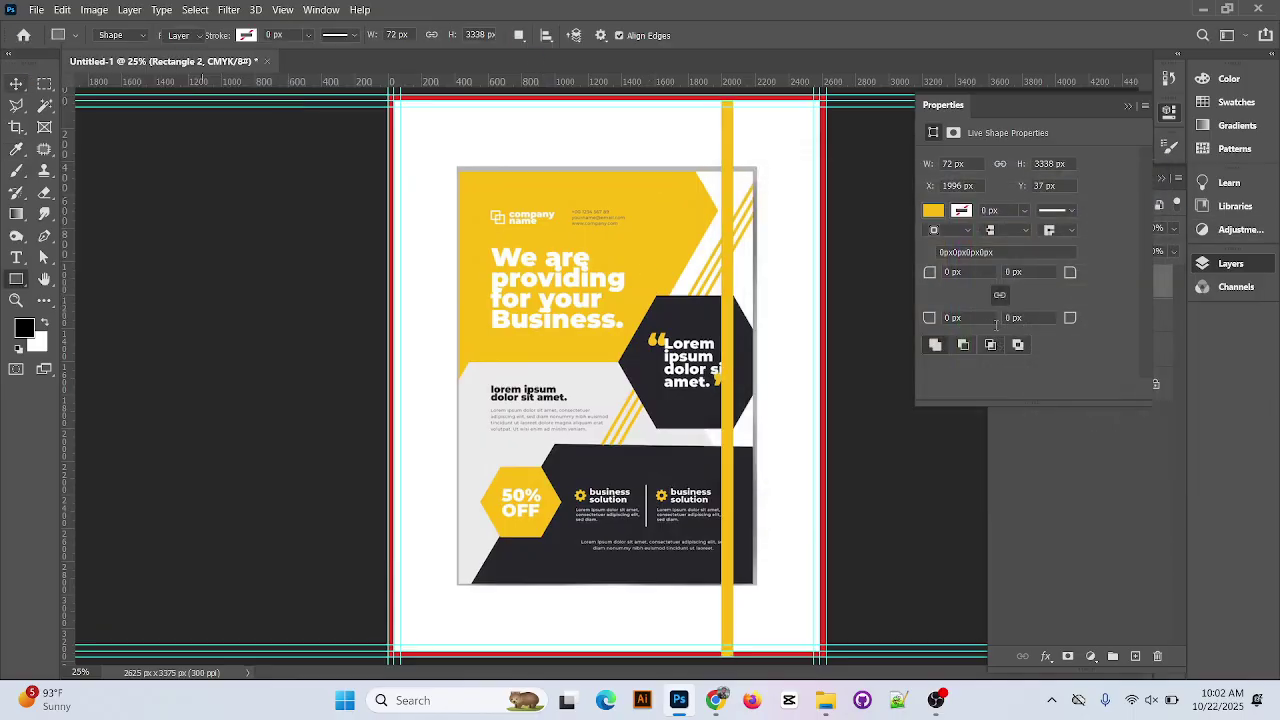
pyautogui.press('F7')
pyautogui.click(1134, 580)
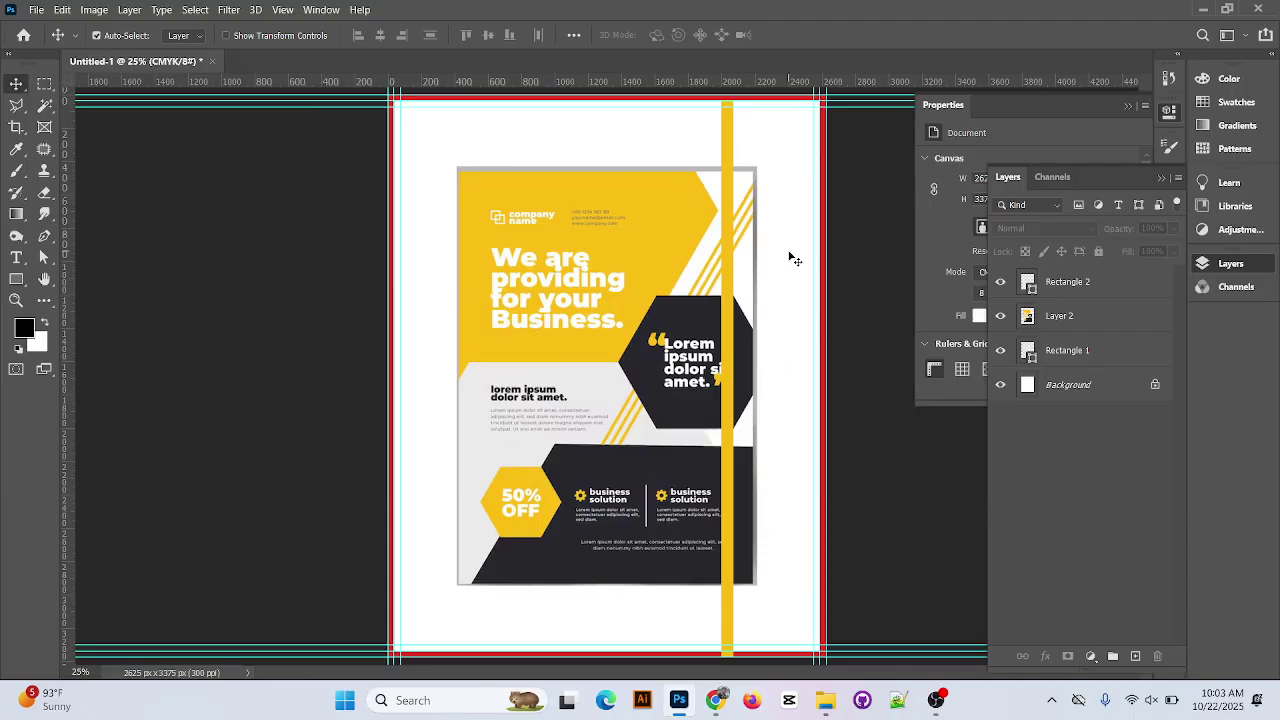
pyautogui.hotkey('ctrl', '-')
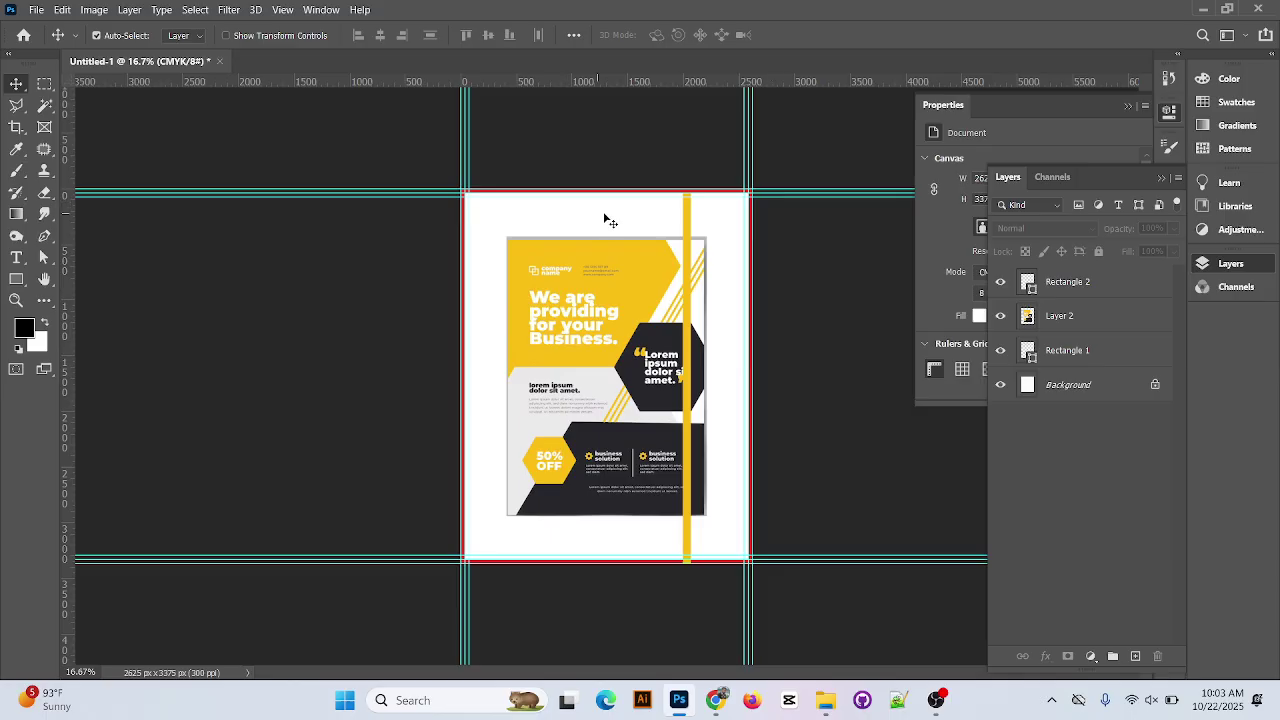
pyautogui.click(687, 215)
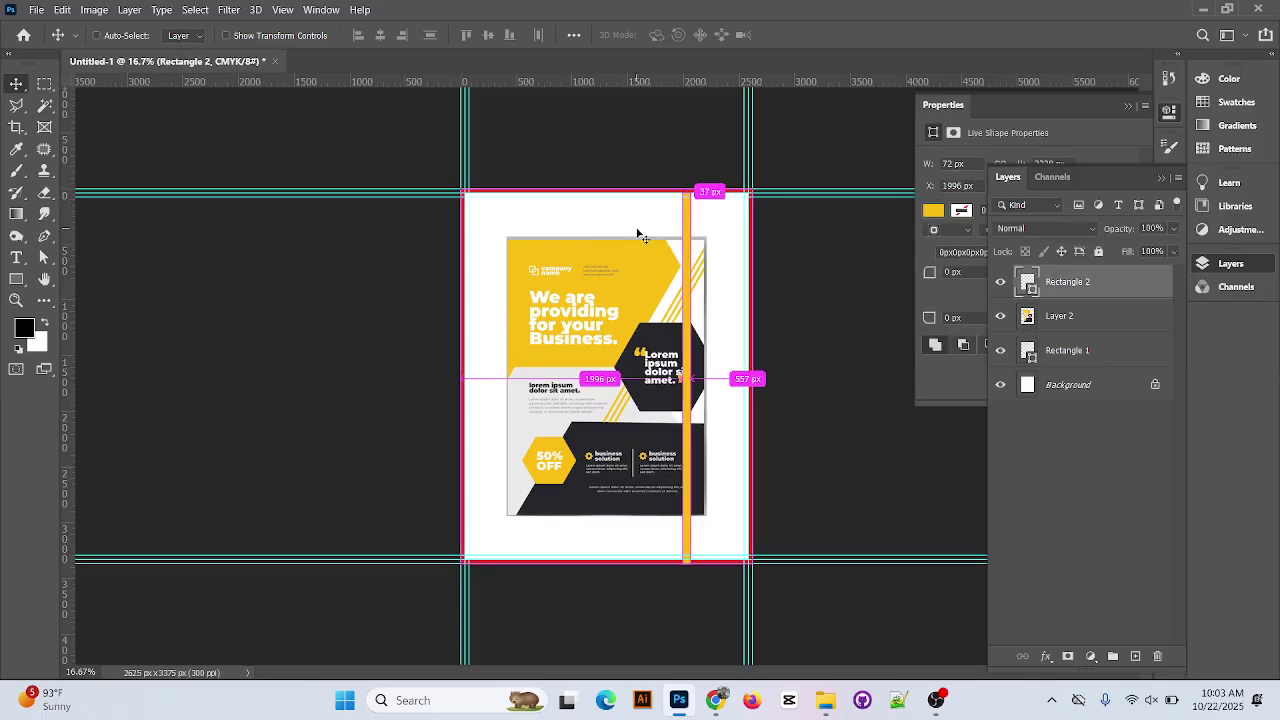
pyautogui.hotkey('ctrl', '+')
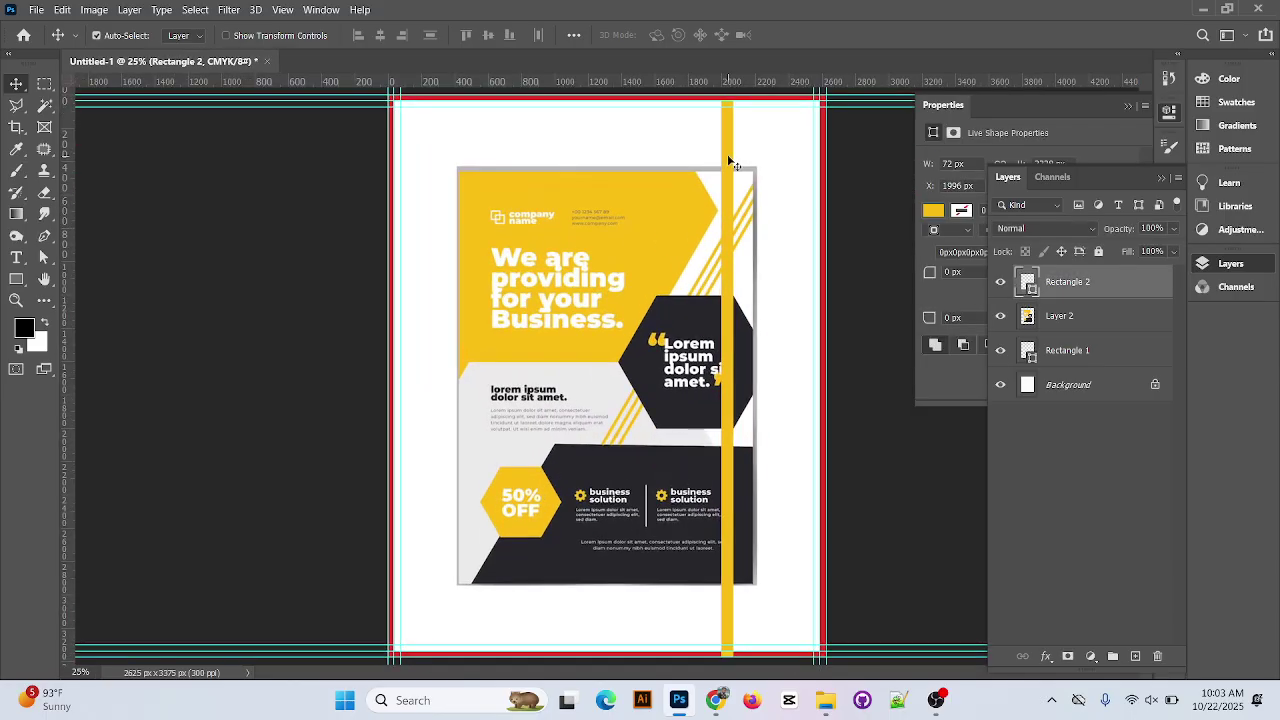
pyautogui.hotkey('ctrl', 't')
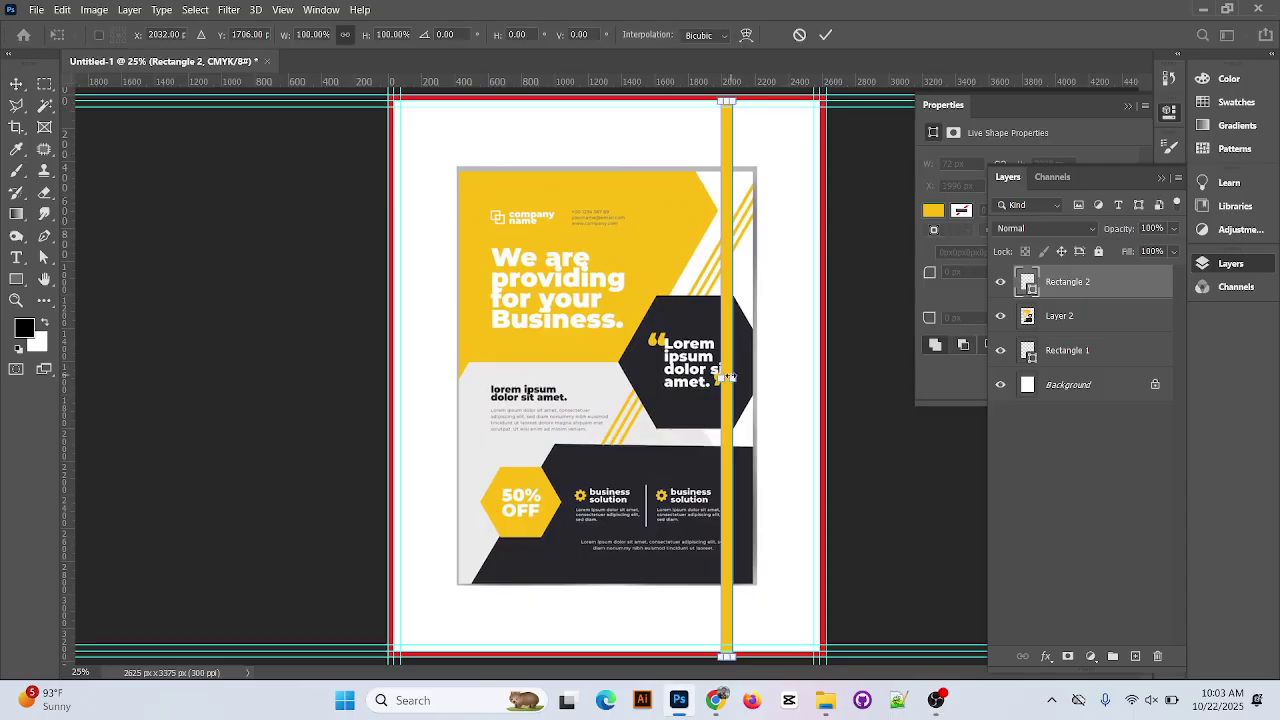
pyautogui.moveTo(729, 376); pyautogui.dragTo(726, 376)
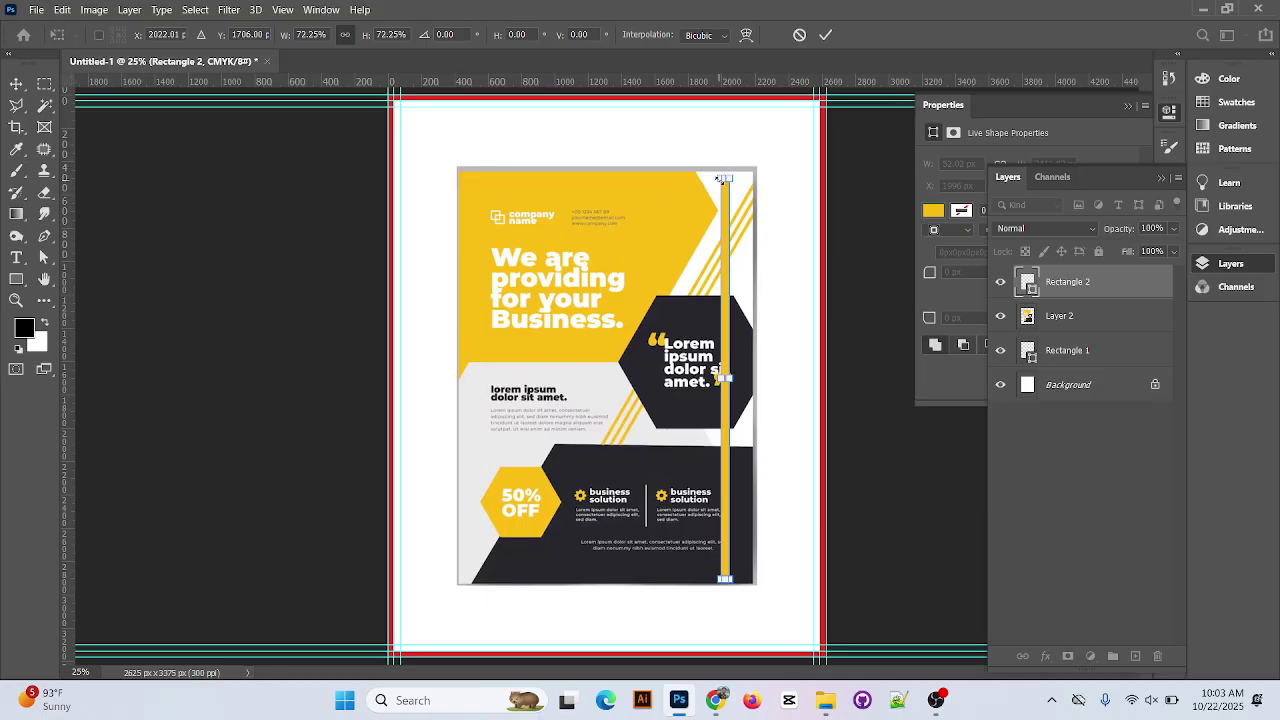
pyautogui.moveTo(724, 178); pyautogui.dragTo(740, 62)
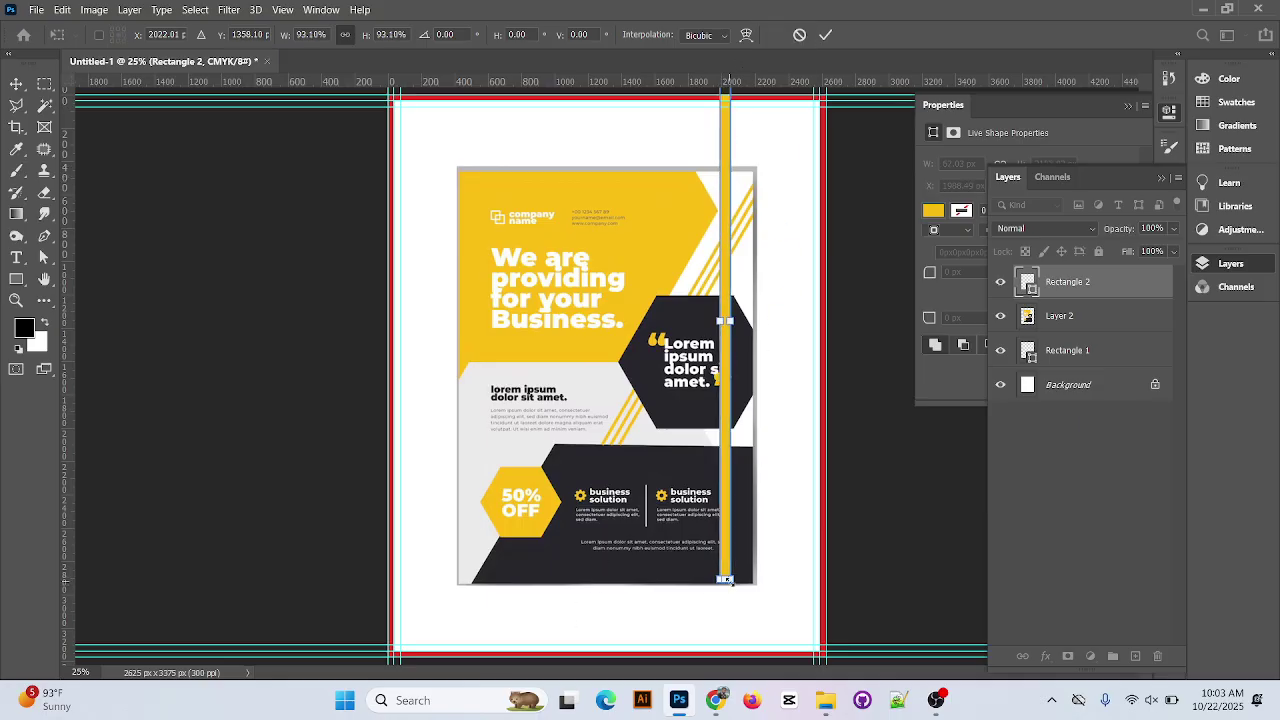
pyautogui.moveTo(724, 581); pyautogui.dragTo(723, 659)
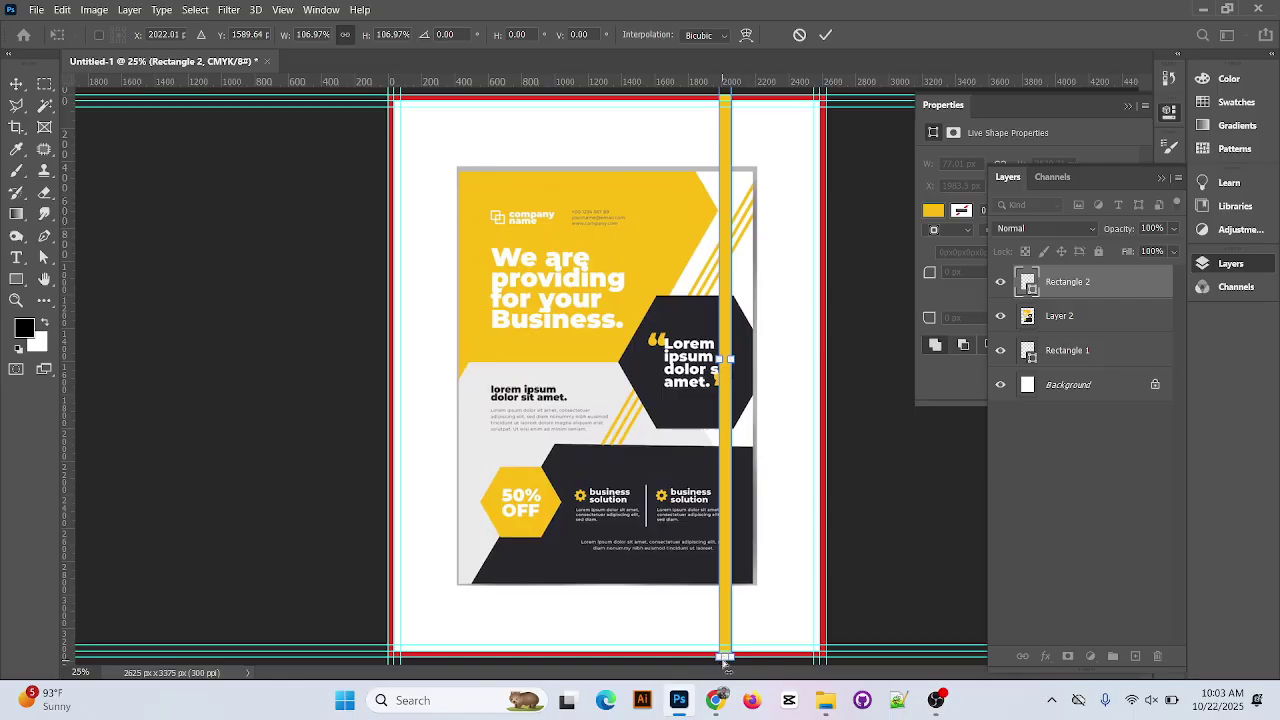
pyautogui.hotkey('ctrl', '-')
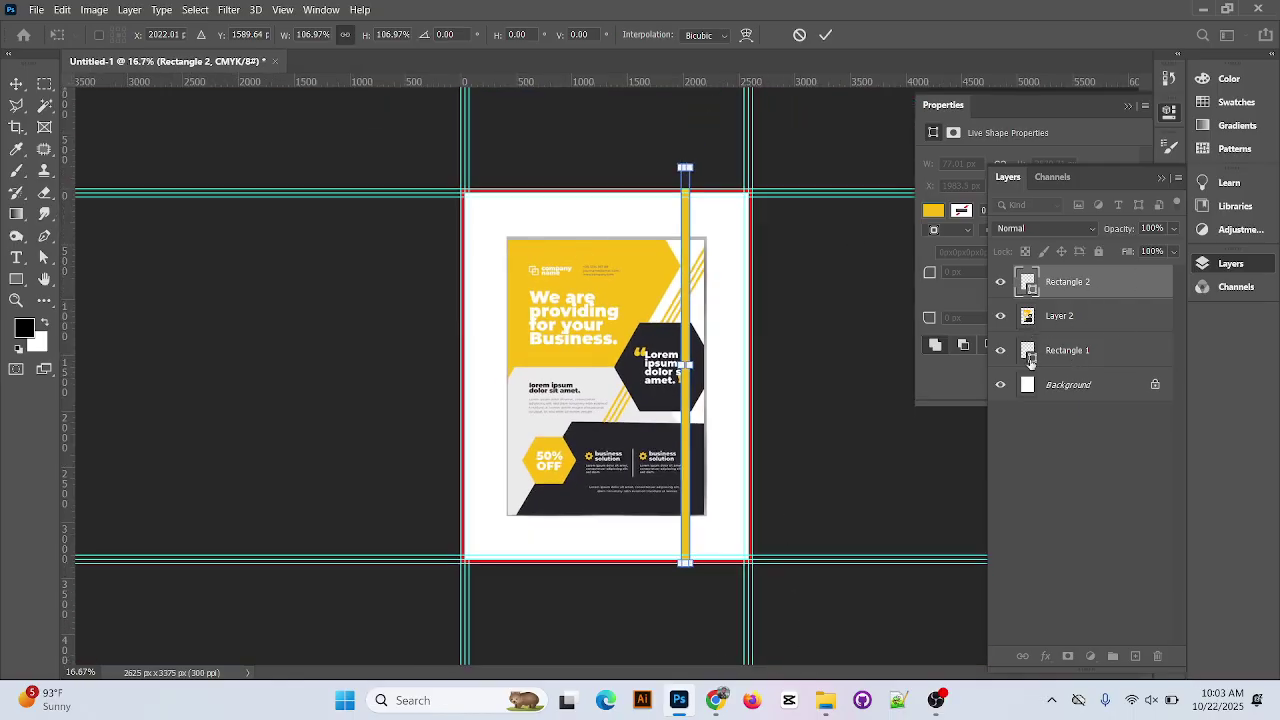
pyautogui.press('Return')
# Toggle the flyer layer's visibility off and on, and hide the red border layer
pyautogui.click(1001, 317)
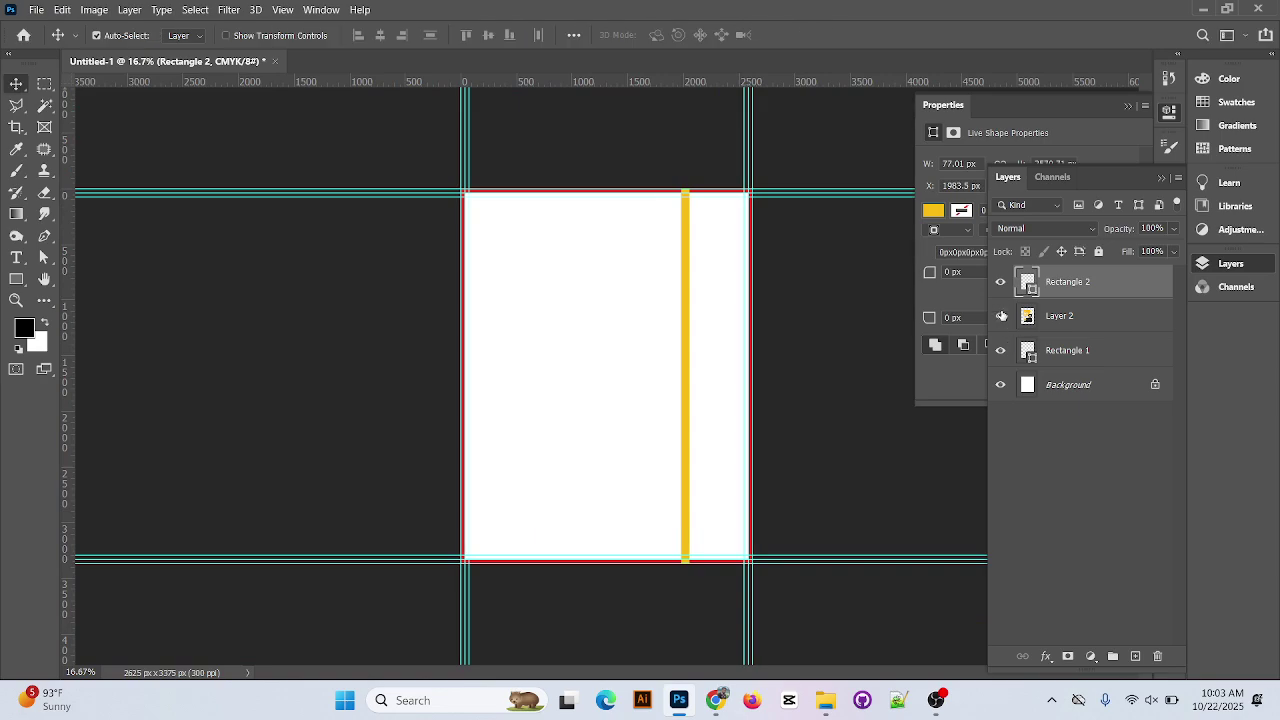
pyautogui.click(1001, 317)
pyautogui.click(1001, 350)
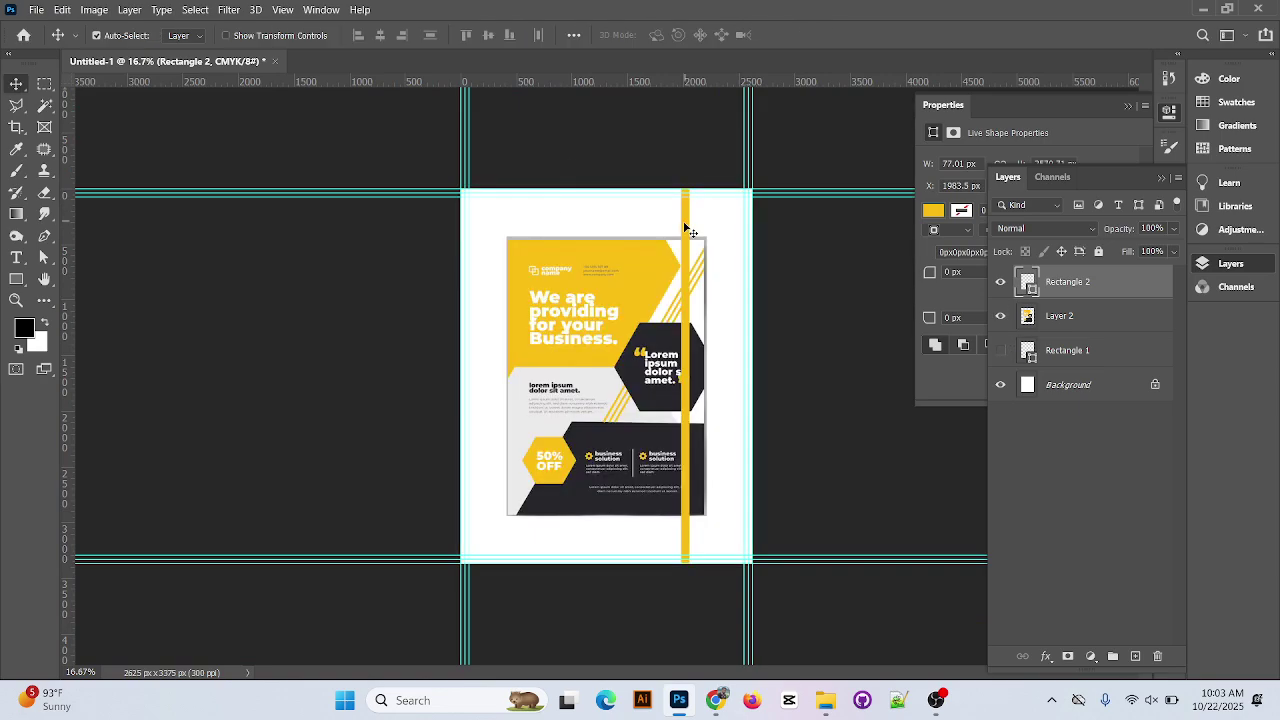
# Rotate the yellow bar about 29° clockwise and place it diagonally across the flyer, parallel to its yellow stripes
pyautogui.hotkey('ctrl', 't')
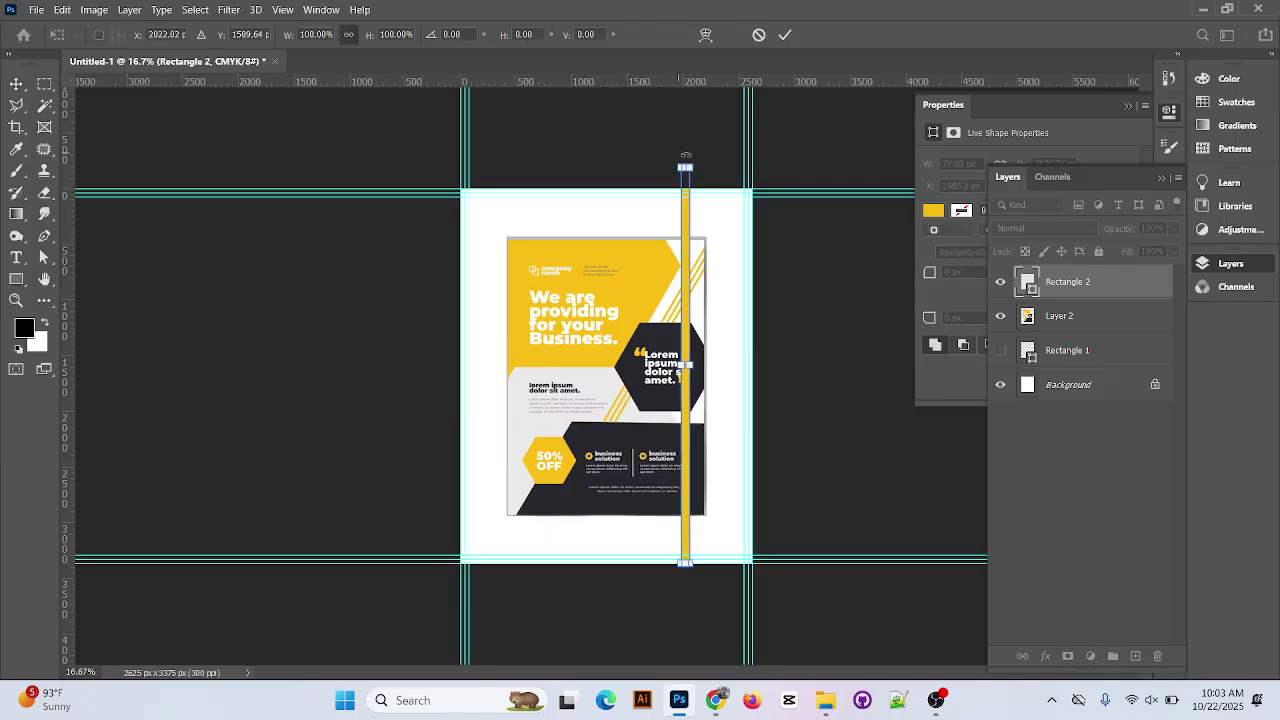
pyautogui.moveTo(686, 159); pyautogui.dragTo(790, 188)
pyautogui.moveTo(722, 309); pyautogui.dragTo(689, 327)
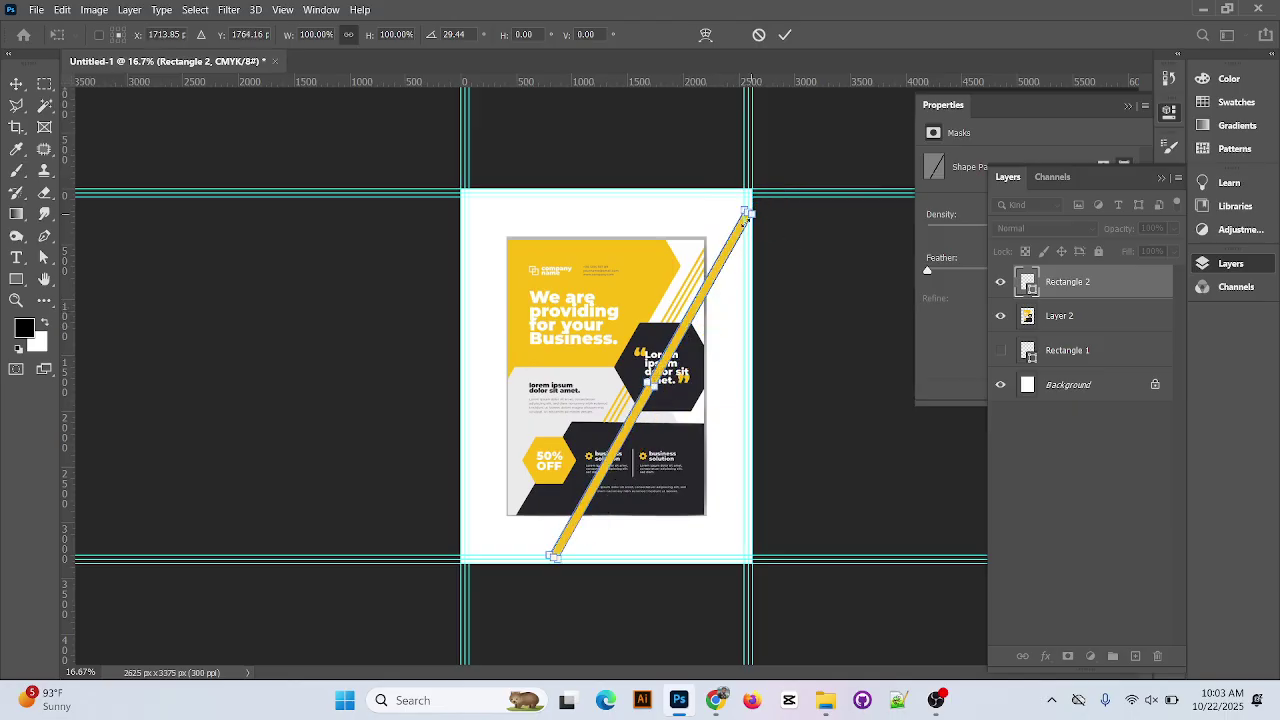
# Move and lengthen the diagonal bar past the page's upper right corner and bottom edge, converting it to a regular path
pyautogui.hotkey('ctrl', '+')
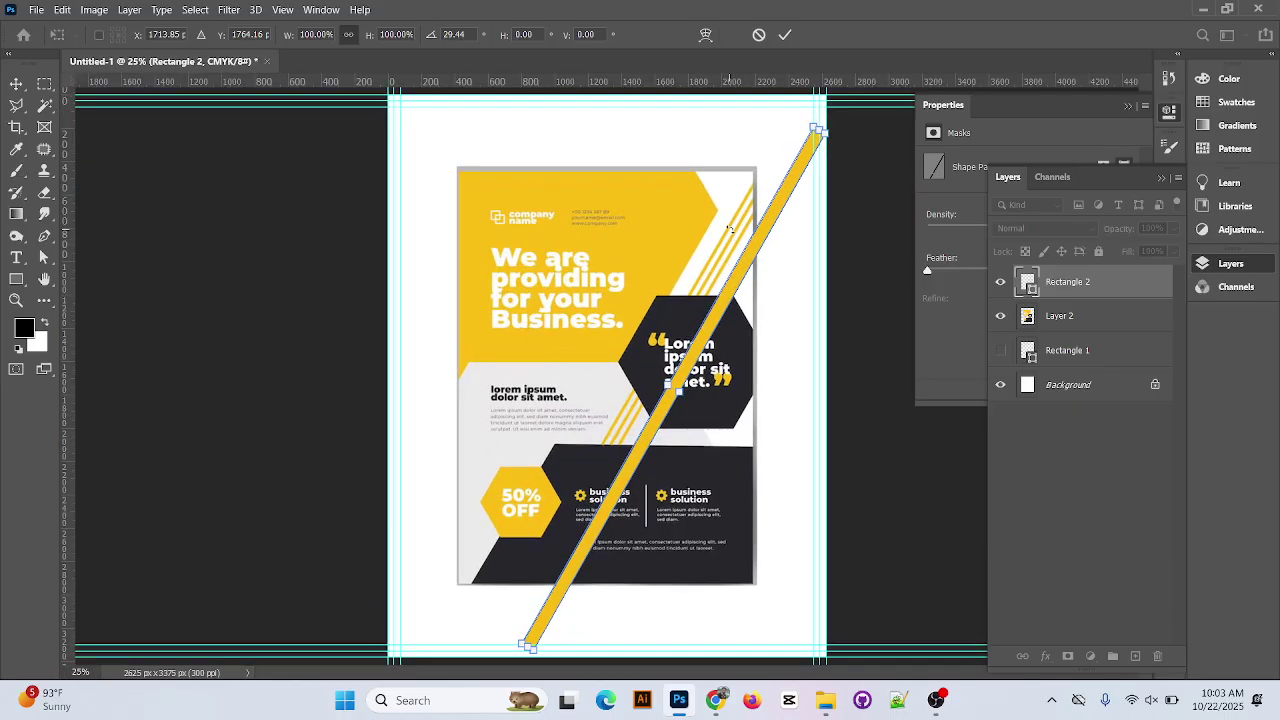
pyautogui.moveTo(786, 200); pyautogui.dragTo(785, 180)
pyautogui.moveTo(822, 110); pyautogui.dragTo(833, 91)
pyautogui.click(785, 34)
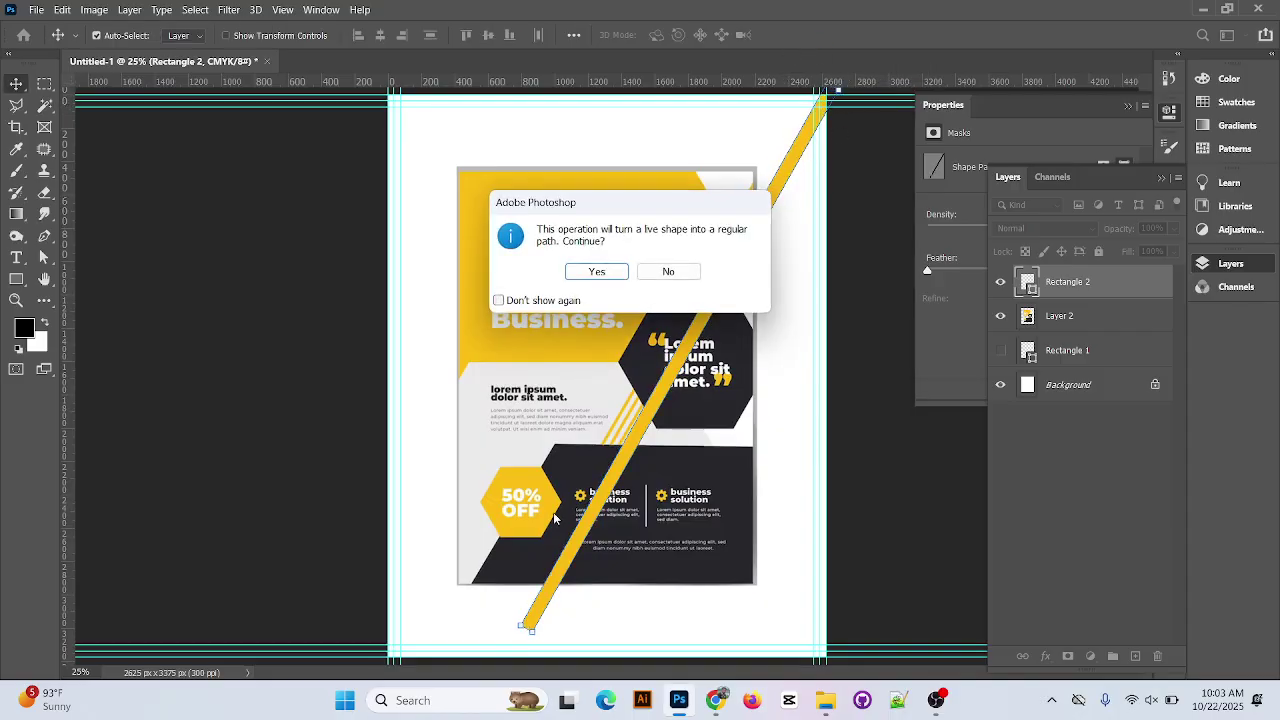
pyautogui.click(596, 271)
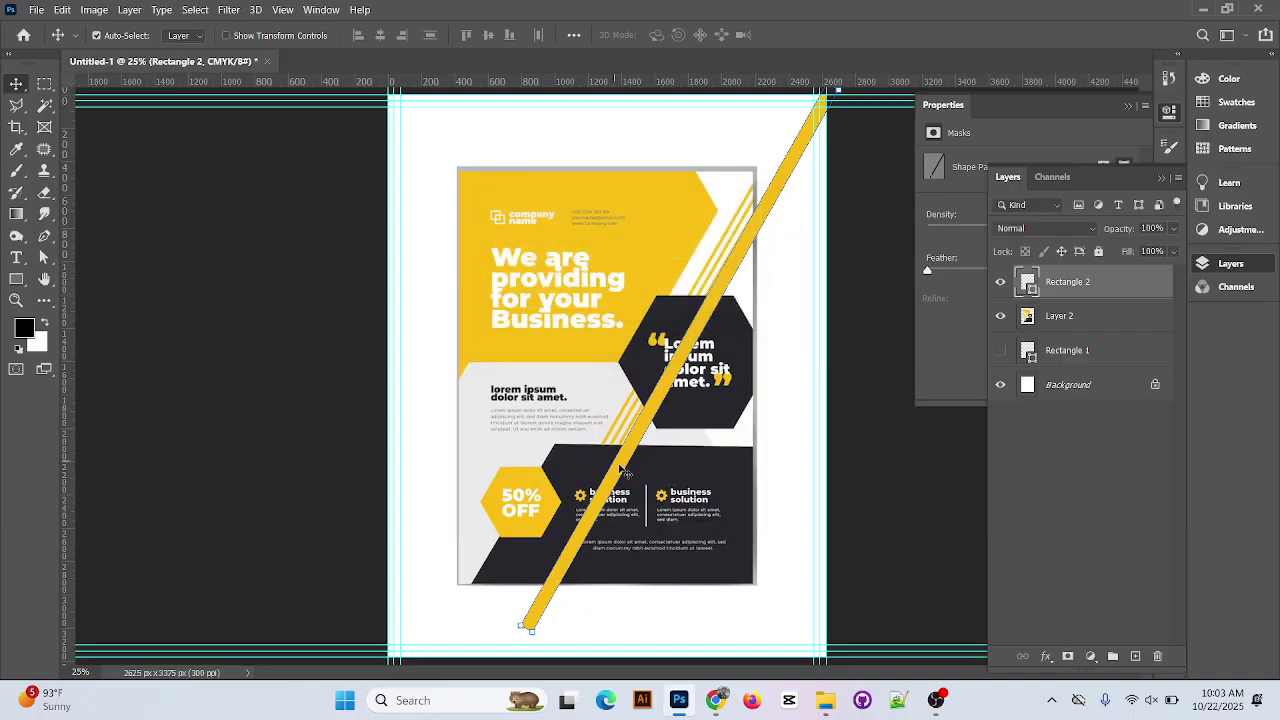
pyautogui.hotkey('ctrl', 't')
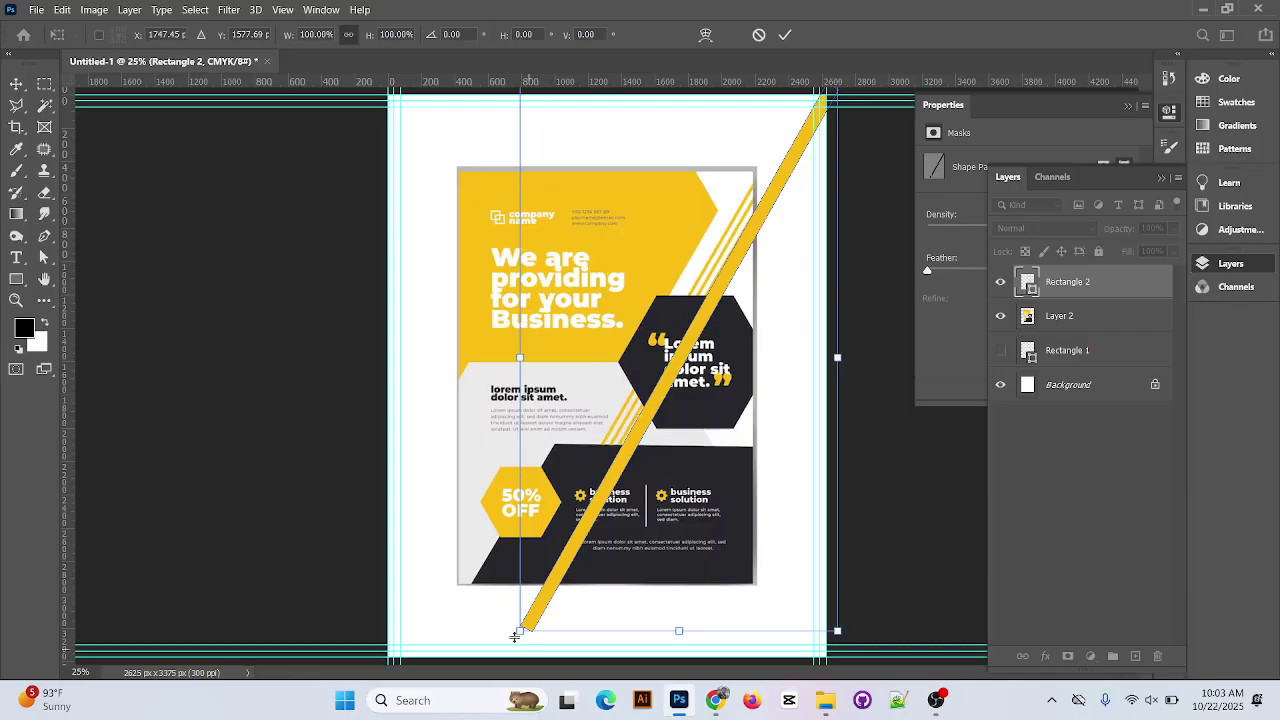
pyautogui.moveTo(517, 632); pyautogui.dragTo(501, 663)
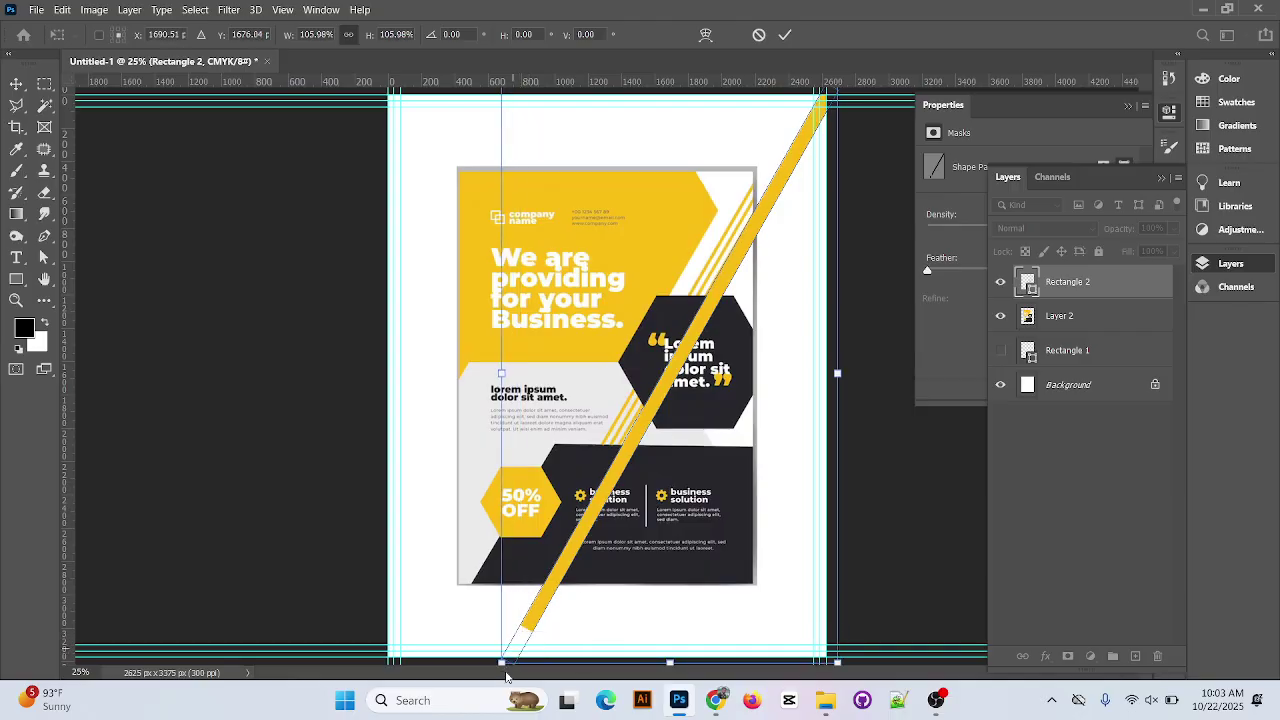
# Taper the bar by moving its lower right anchor point onto the lower left one and shifting its upper right anchor slightly inward
pyautogui.click(43, 257)
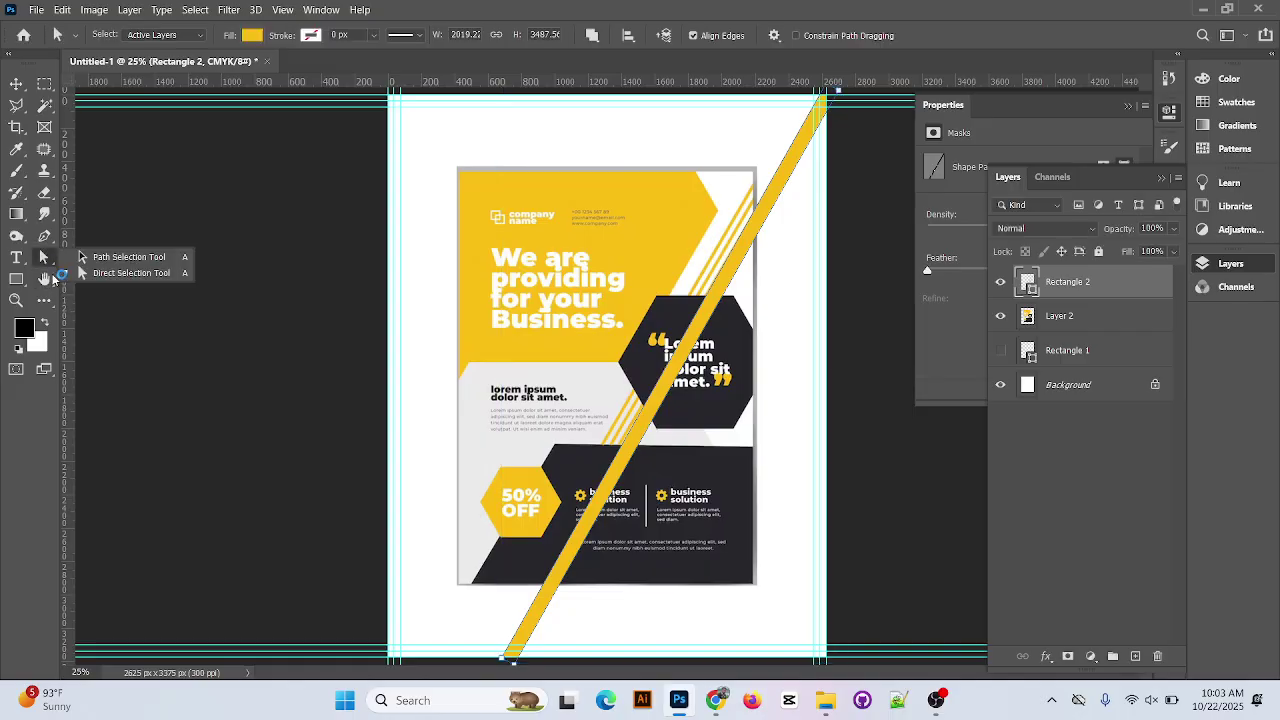
pyautogui.click(511, 667)
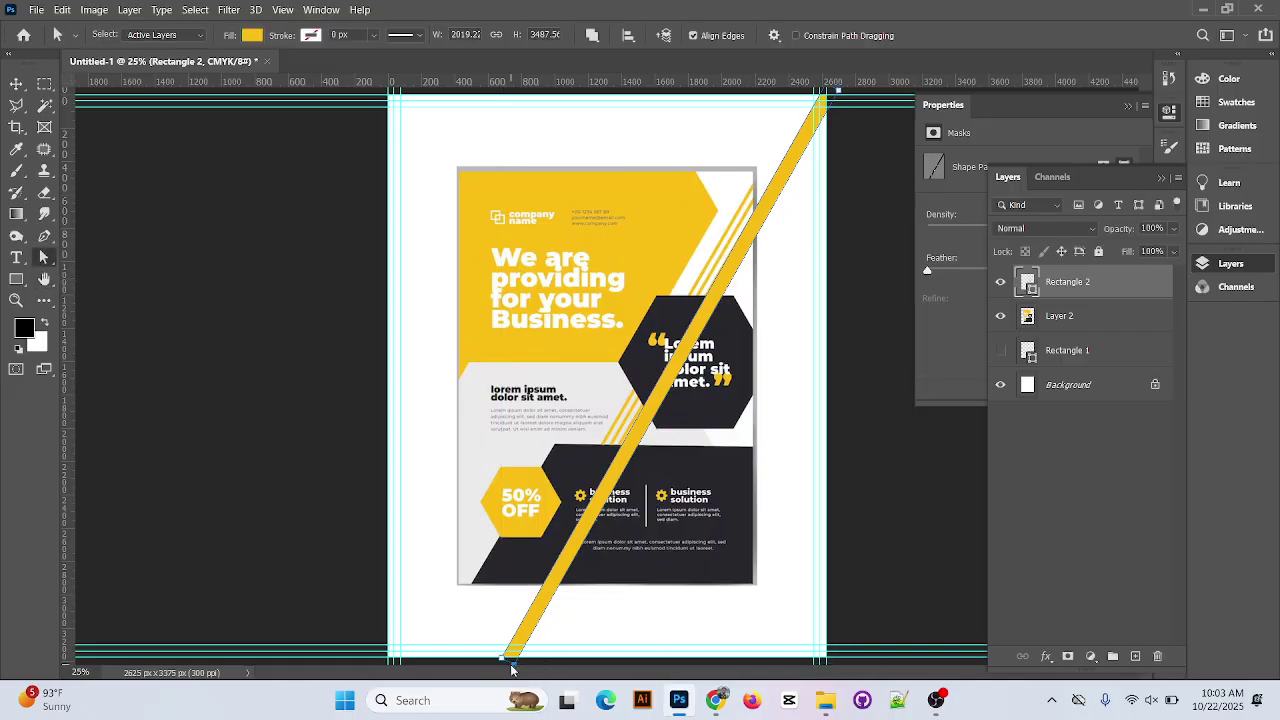
pyautogui.click(510, 663)
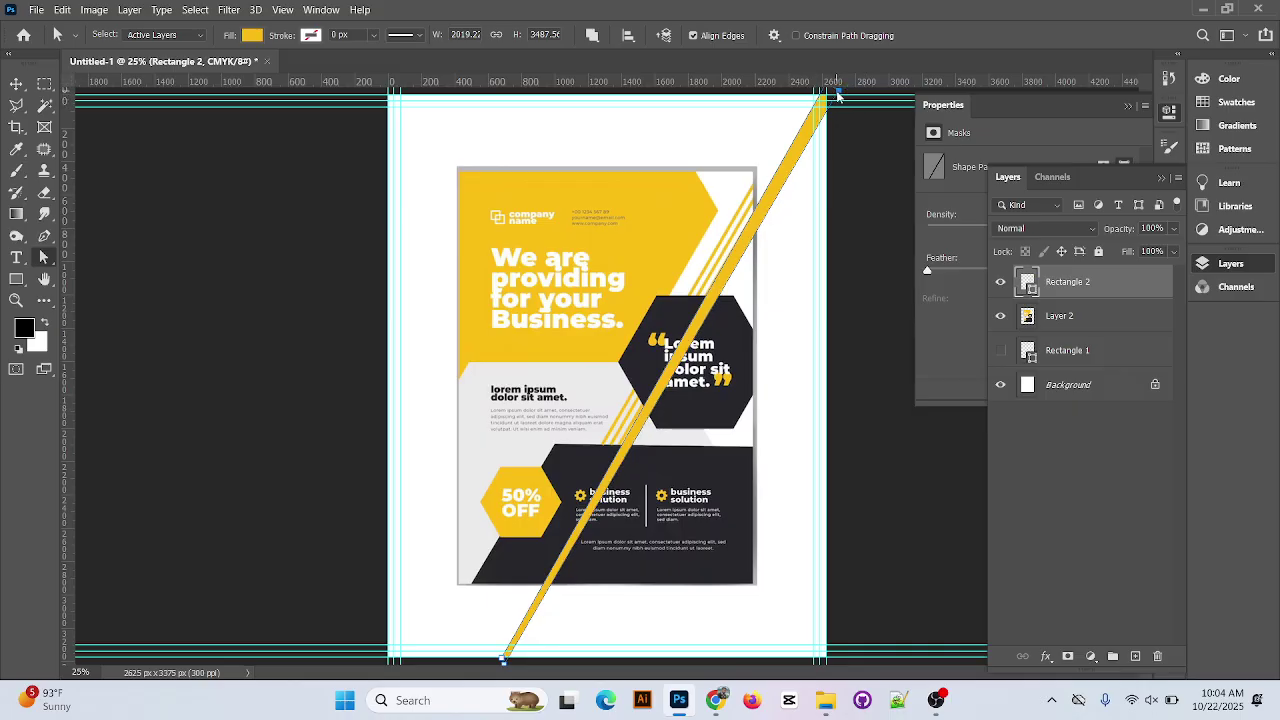
pyautogui.moveTo(838, 96); pyautogui.dragTo(833, 96)
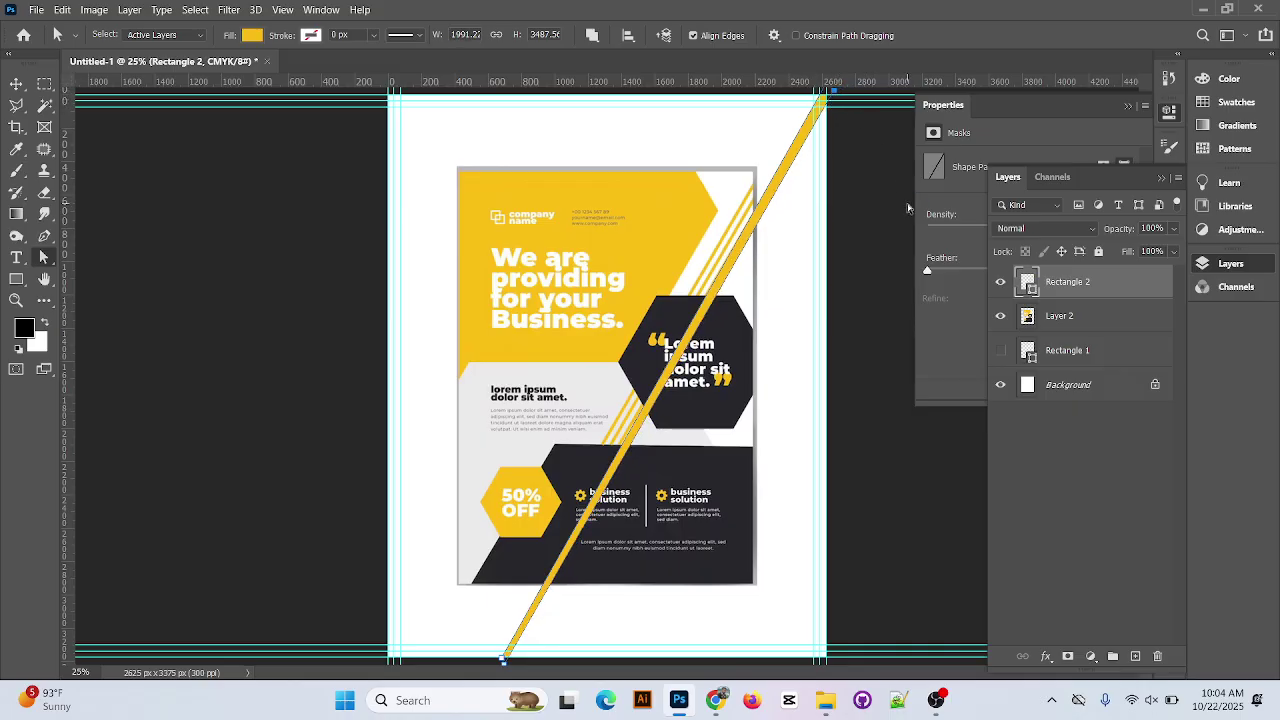
# Nudge the diagonal bar's upper right anchor point left so the bar has an even thickness, about 1959 px wide overall
pyautogui.press('Left')
pyautogui.press('Left')
pyautogui.press('Left')
pyautogui.press('Left')
pyautogui.press('Left')
pyautogui.press('Left')
pyautogui.press('Left')
pyautogui.press('Left')
pyautogui.press('Left')
pyautogui.press('Left')
pyautogui.press('Left')
pyautogui.press('Left')
pyautogui.press('Left')
pyautogui.press('Left')
pyautogui.press('Left')
pyautogui.press('Left')
pyautogui.press('Left')
pyautogui.press('Left')
pyautogui.press('Left')
pyautogui.press('Left')
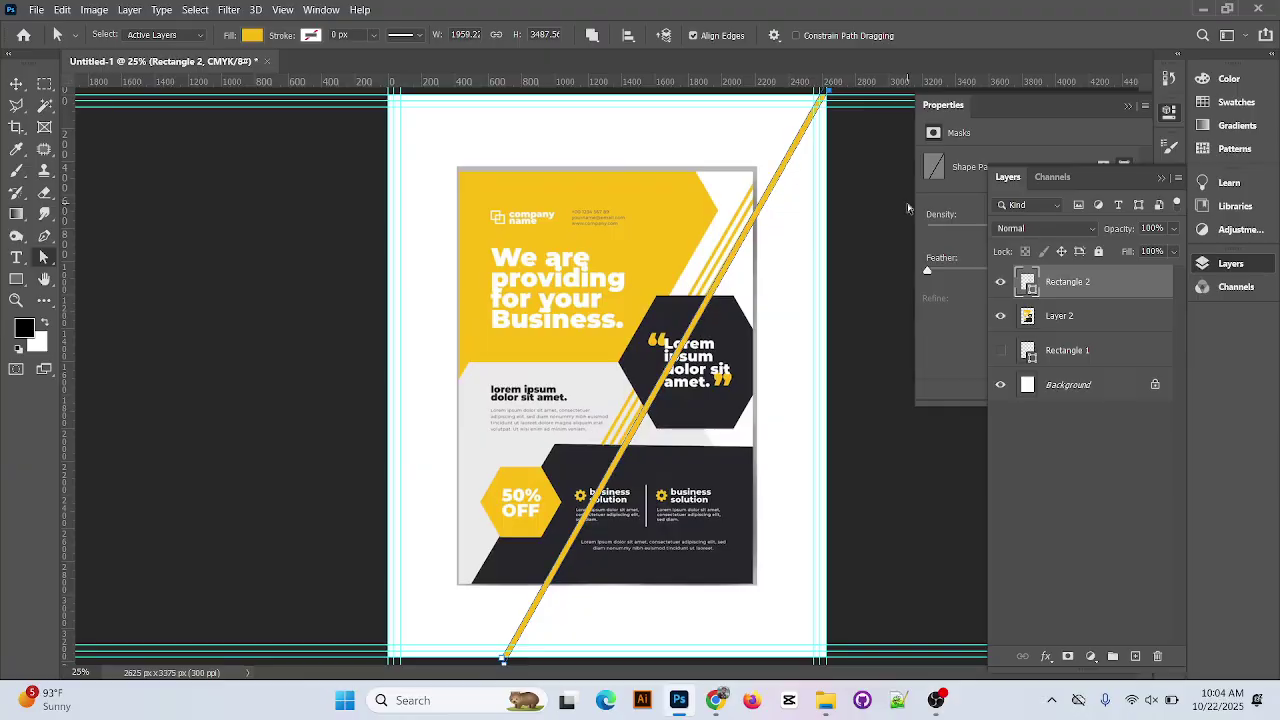
# Duplicate the yellow bar twice, placing the parallel copies with even gaps so all three stripes reach the page's bottom edge
pyautogui.click(16, 84)
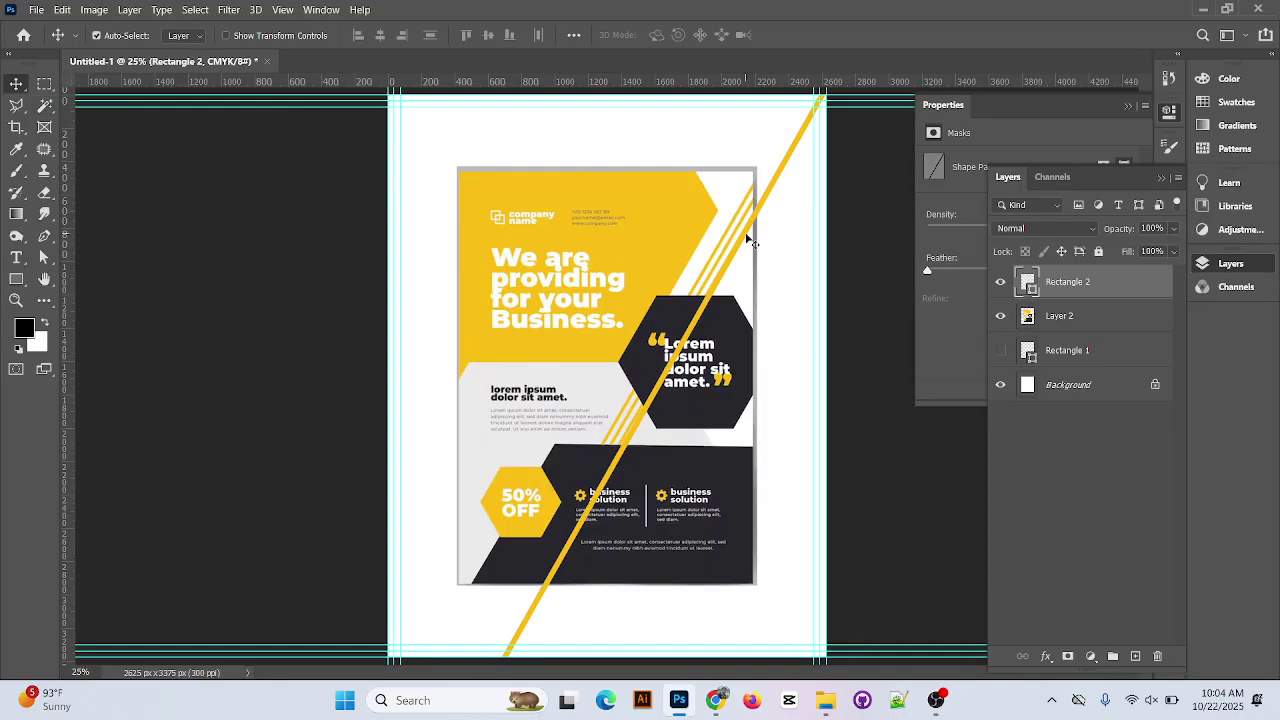
pyautogui.moveTo(749, 239); pyautogui.dragTo(728, 222)
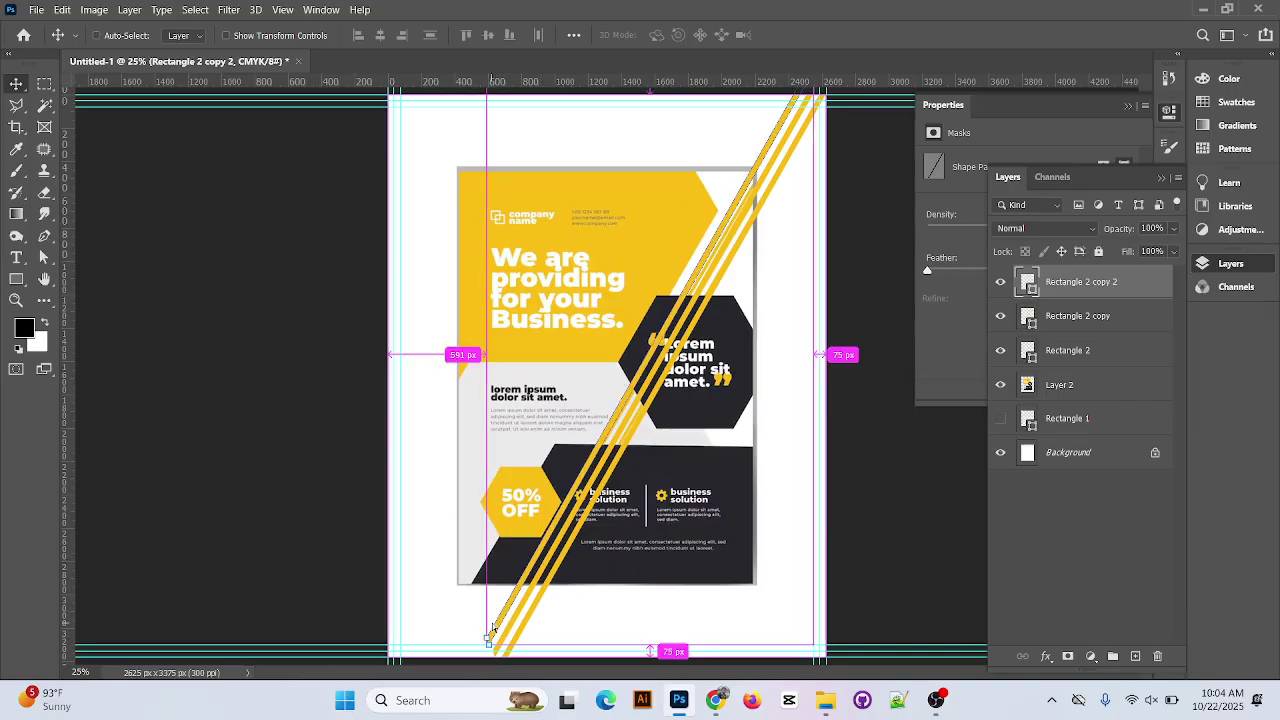
pyautogui.hotkey('ctrl', '+')
pyautogui.hotkey('ctrl', '+')
pyautogui.hotkey('ctrl', '+')
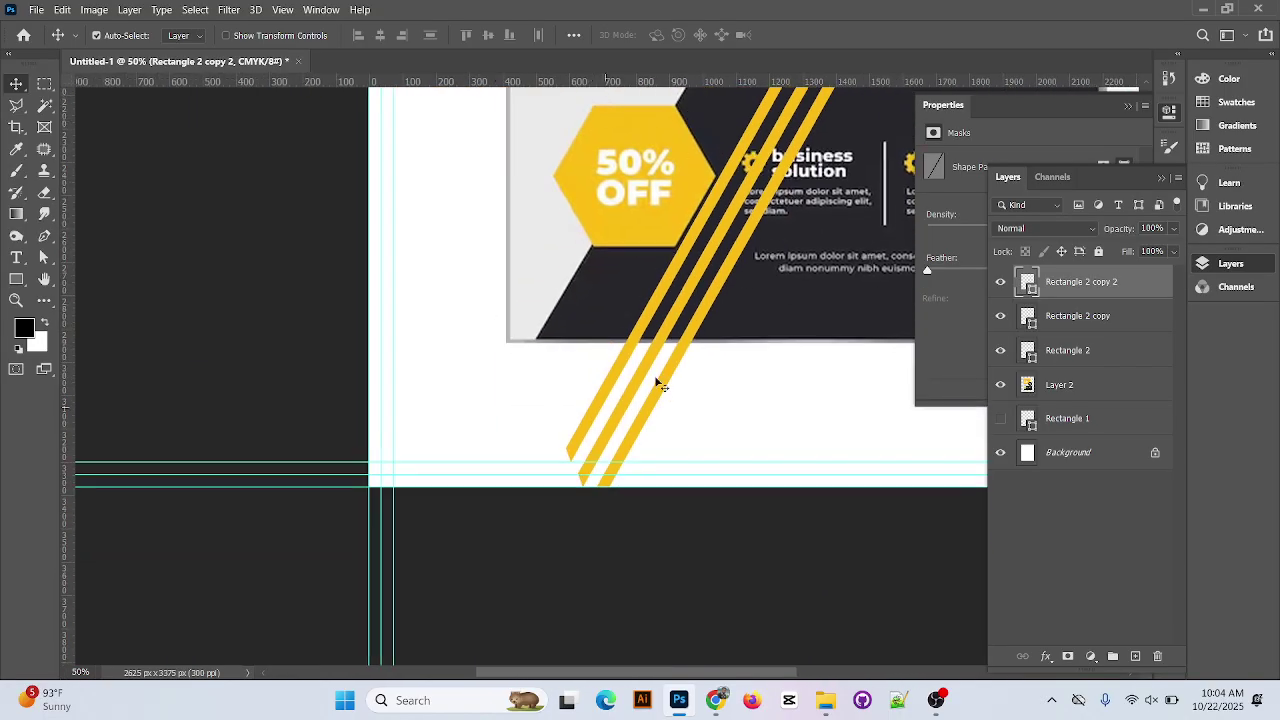
pyautogui.moveTo(609, 391); pyautogui.dragTo(645, 412)
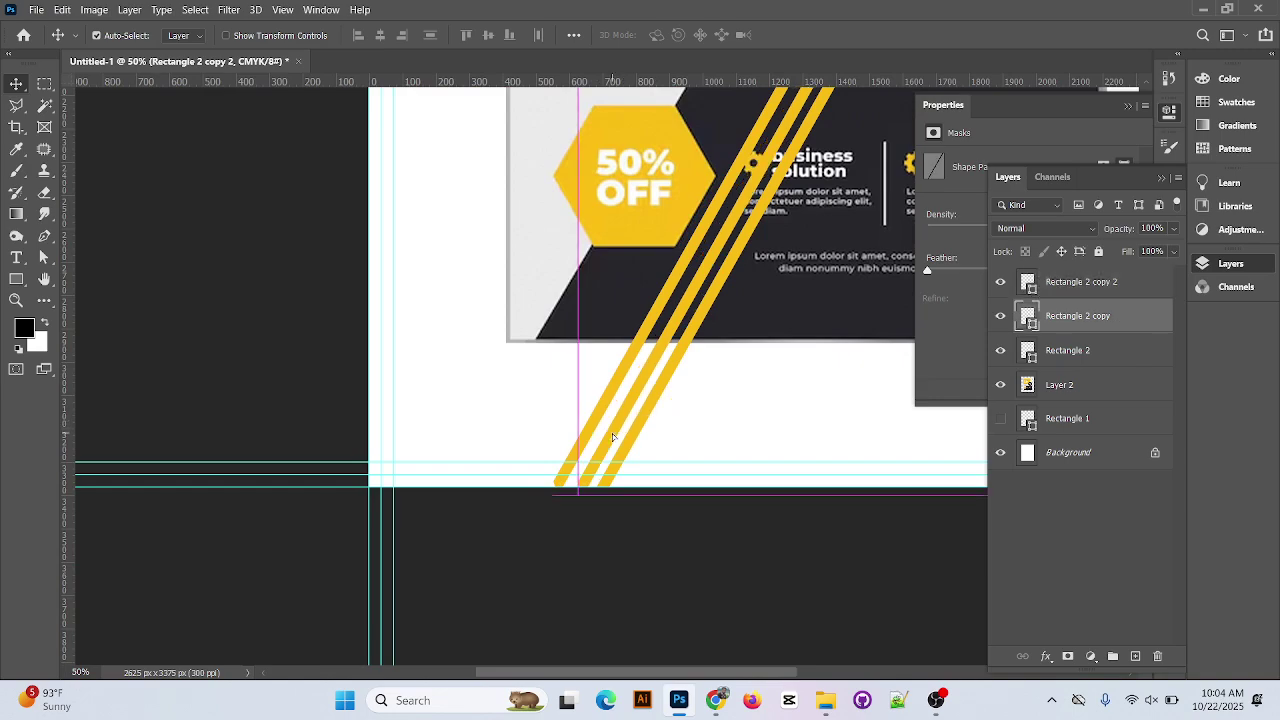
# Select all three stripe layers and move them together to the right, into the page's upper right corner
pyautogui.scroll(2, 724, 463)
pyautogui.scroll(6, 724, 463)
pyautogui.hscroll(5, 700, 420)
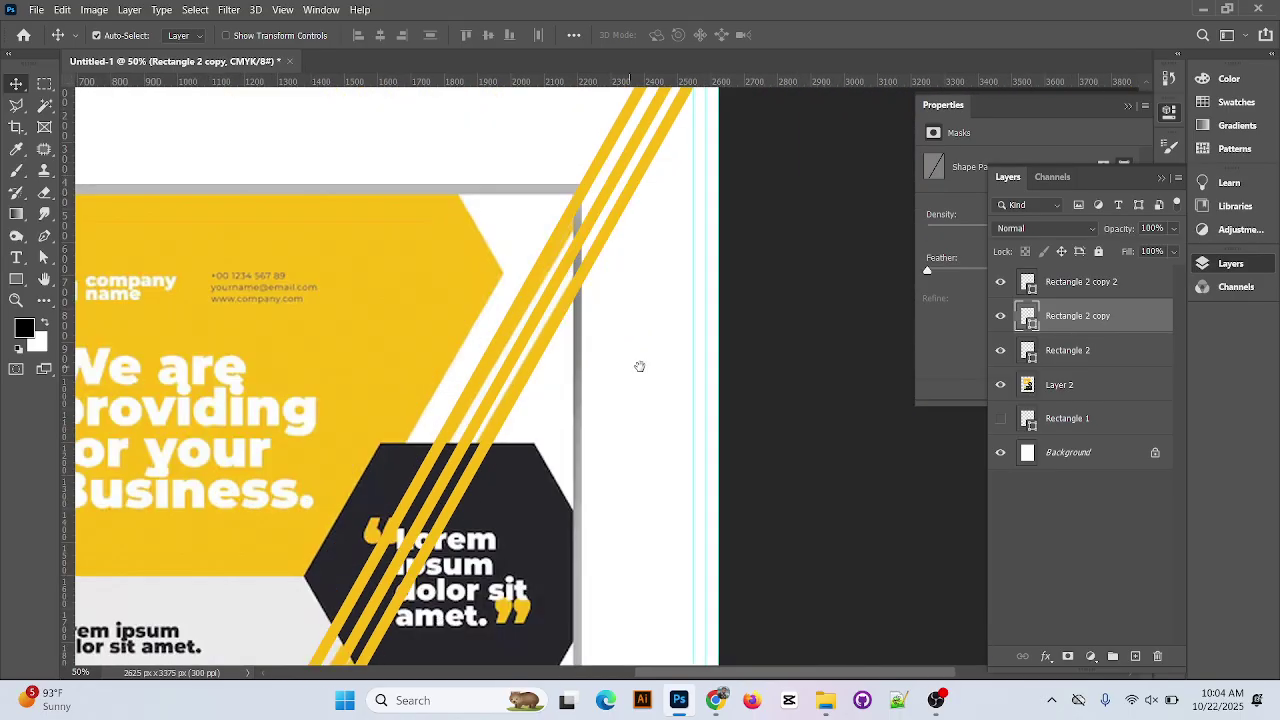
pyautogui.moveTo(640, 366)
pyautogui.mouseDown()
pyautogui.moveTo(606, 571)
pyautogui.moveTo(644, 377)
pyautogui.mouseUp()
pyautogui.scroll(-1, 830, 280)
pyautogui.keyDown('shift'); pyautogui.click(1129, 286); pyautogui.keyUp('shift')
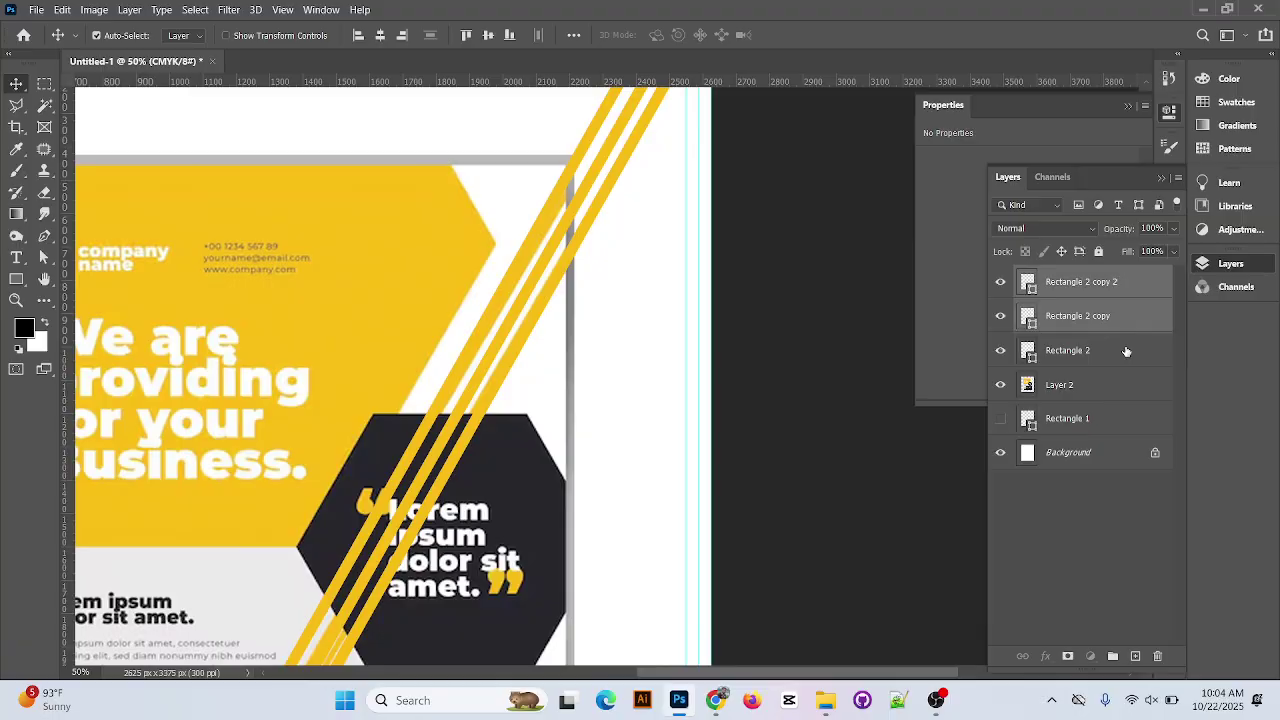
pyautogui.keyDown('shift'); pyautogui.click(1126, 349); pyautogui.keyUp('shift')
pyautogui.moveTo(549, 261); pyautogui.dragTo(583, 280)
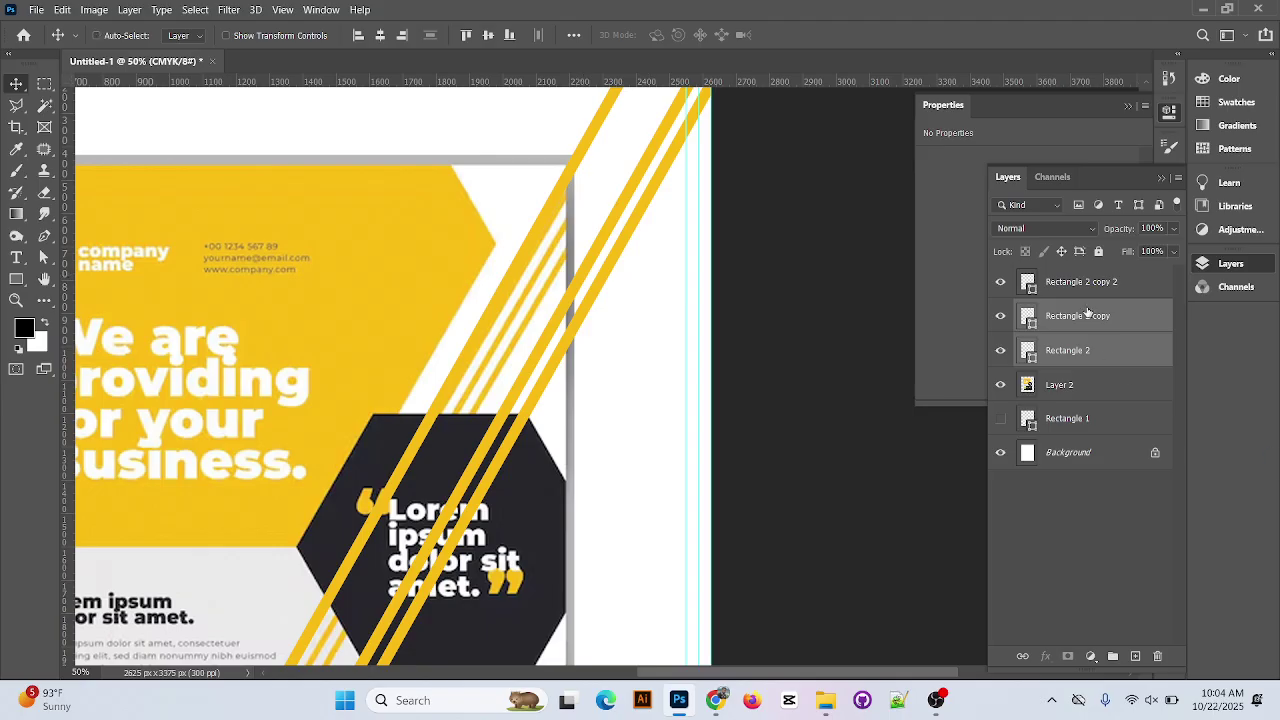
pyautogui.hotkey('ctrl', 'z')
pyautogui.keyDown('ctrl'); pyautogui.click(1124, 289); pyautogui.keyUp('ctrl')
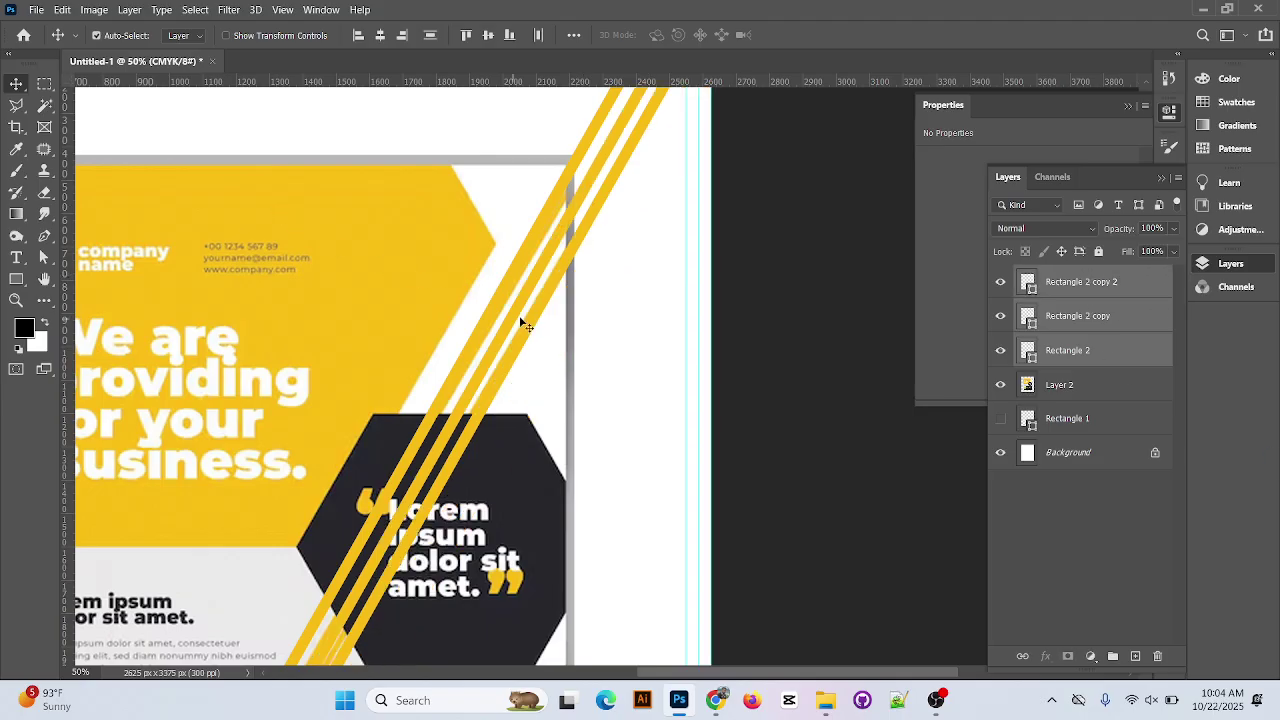
pyautogui.moveTo(527, 330); pyautogui.dragTo(587, 340)
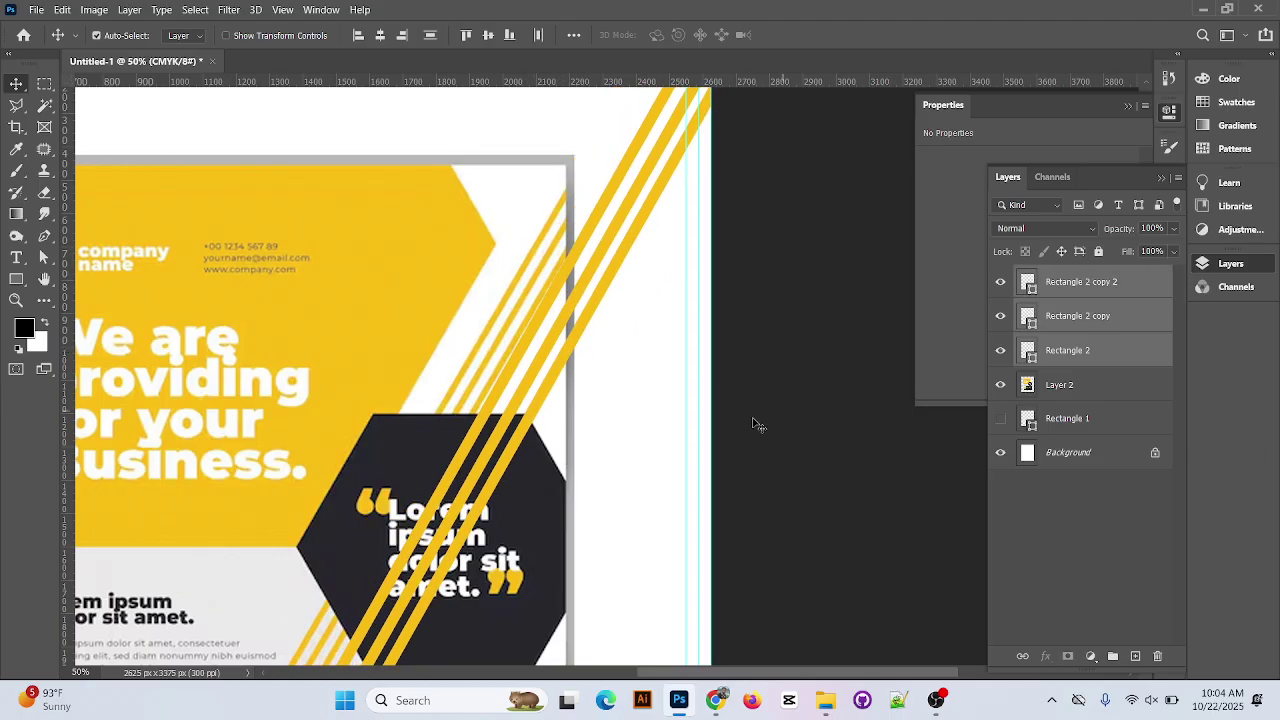
# Shift the three stripes slightly further so they run off the page's right and bottom edges, and deselect them
pyautogui.hotkey('ctrl', '-')
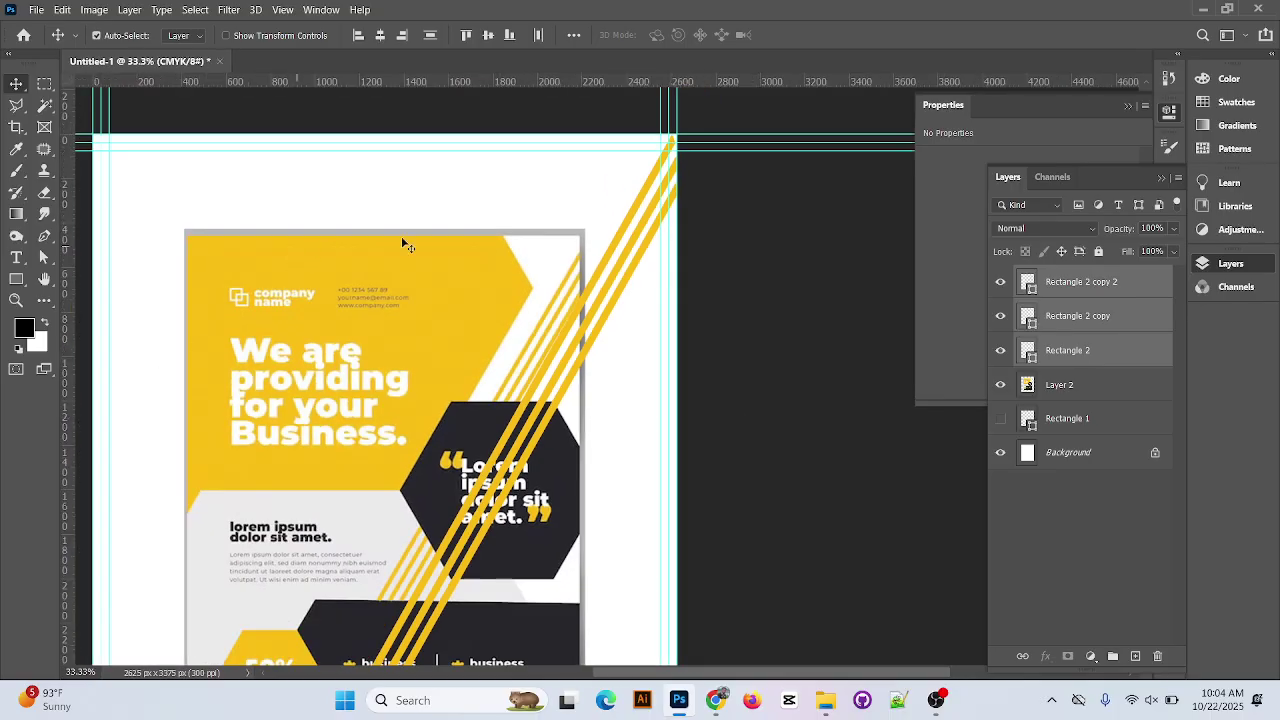
pyautogui.scroll(-4, 757, 329)
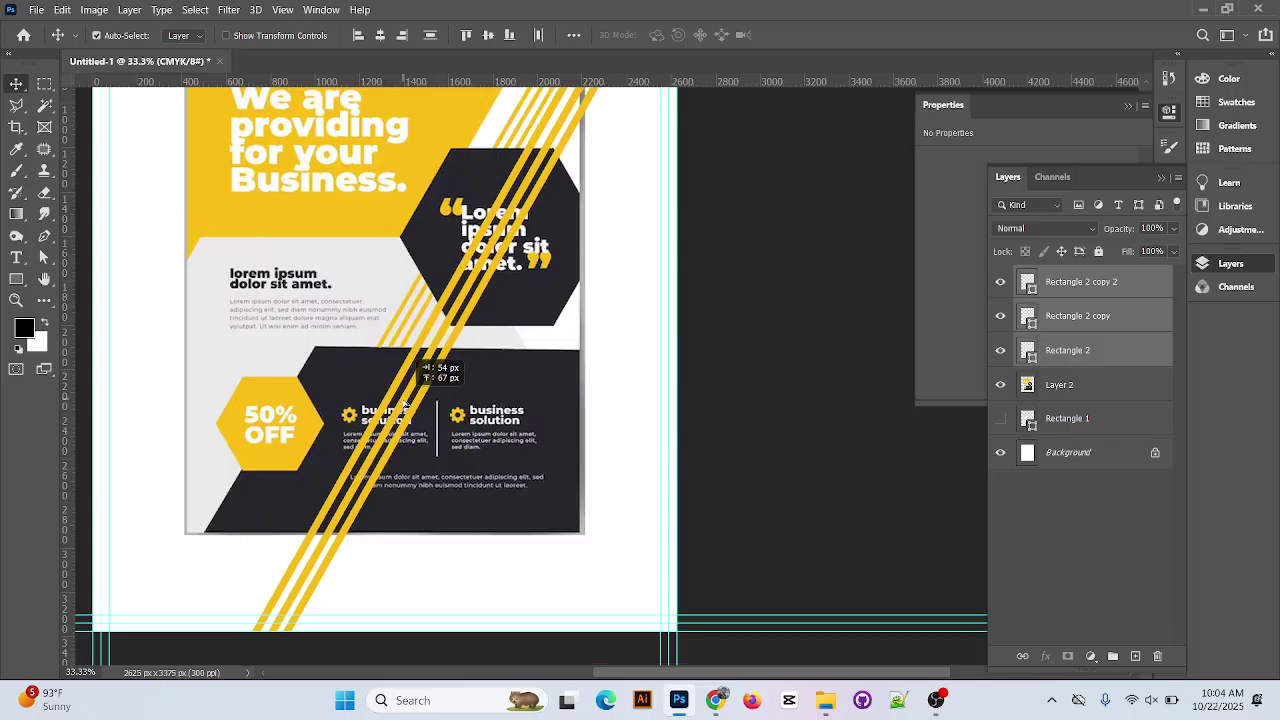
pyautogui.scroll(3, 452, 452)
pyautogui.scroll(1, 775, 375)
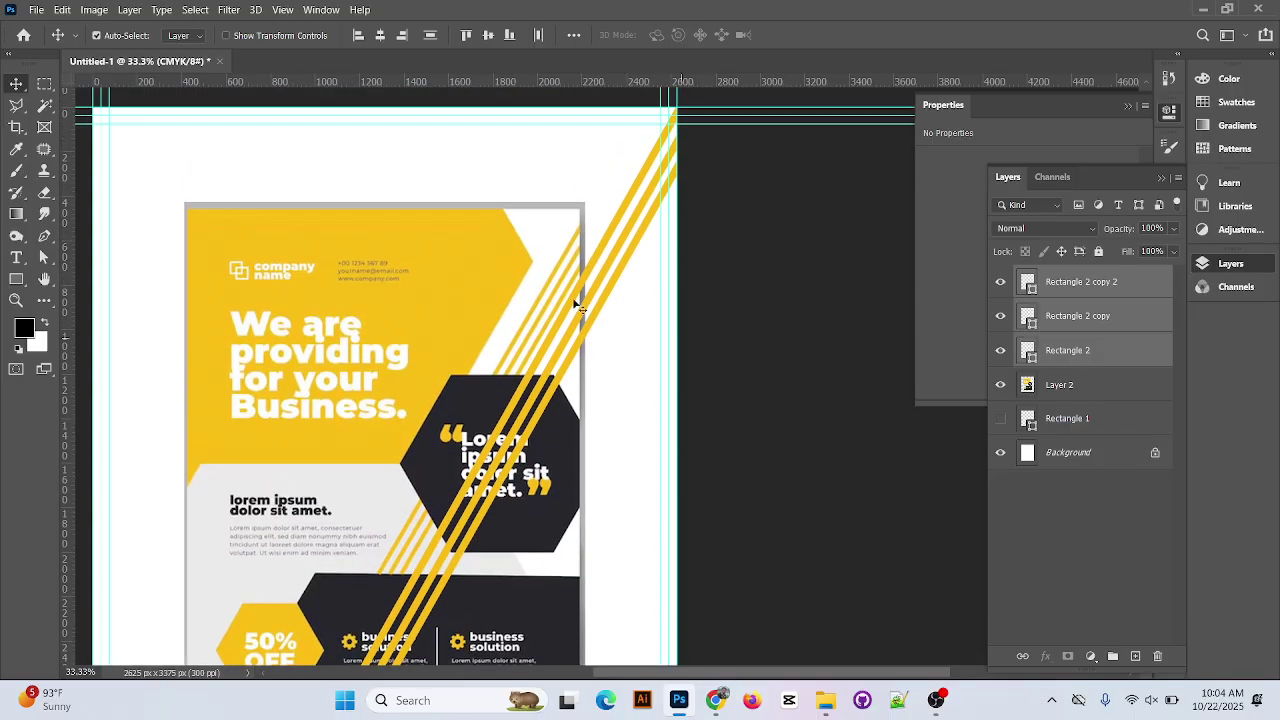
pyautogui.moveTo(623, 265); pyautogui.dragTo(638, 265)
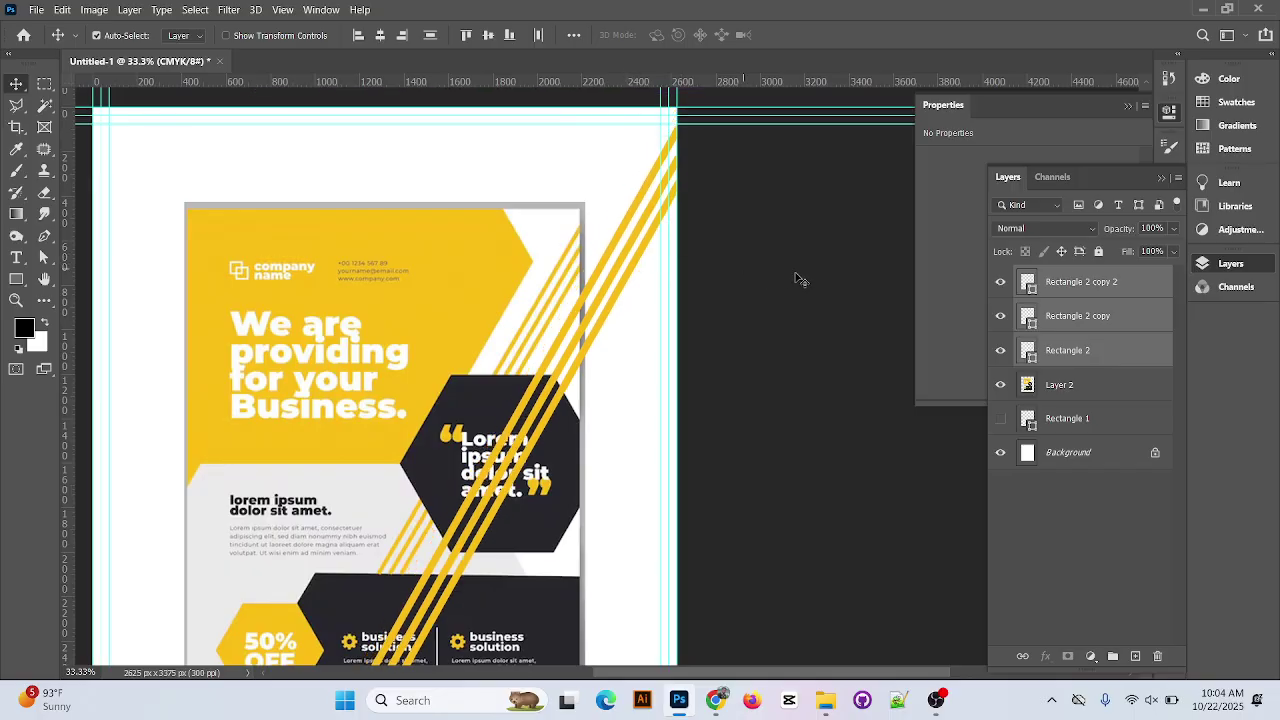
pyautogui.click(798, 283)
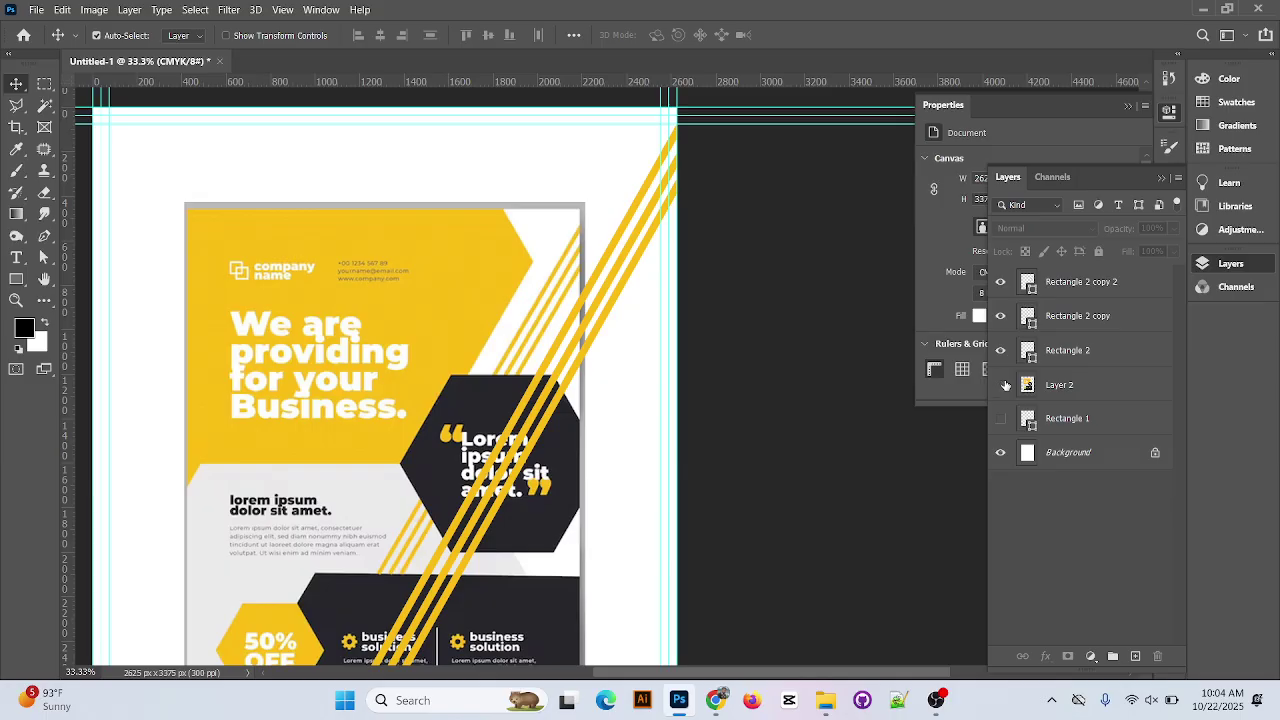
# Hide the reference flyer layer to check the three stripes alone on the page, and show it again
pyautogui.click(1006, 385)
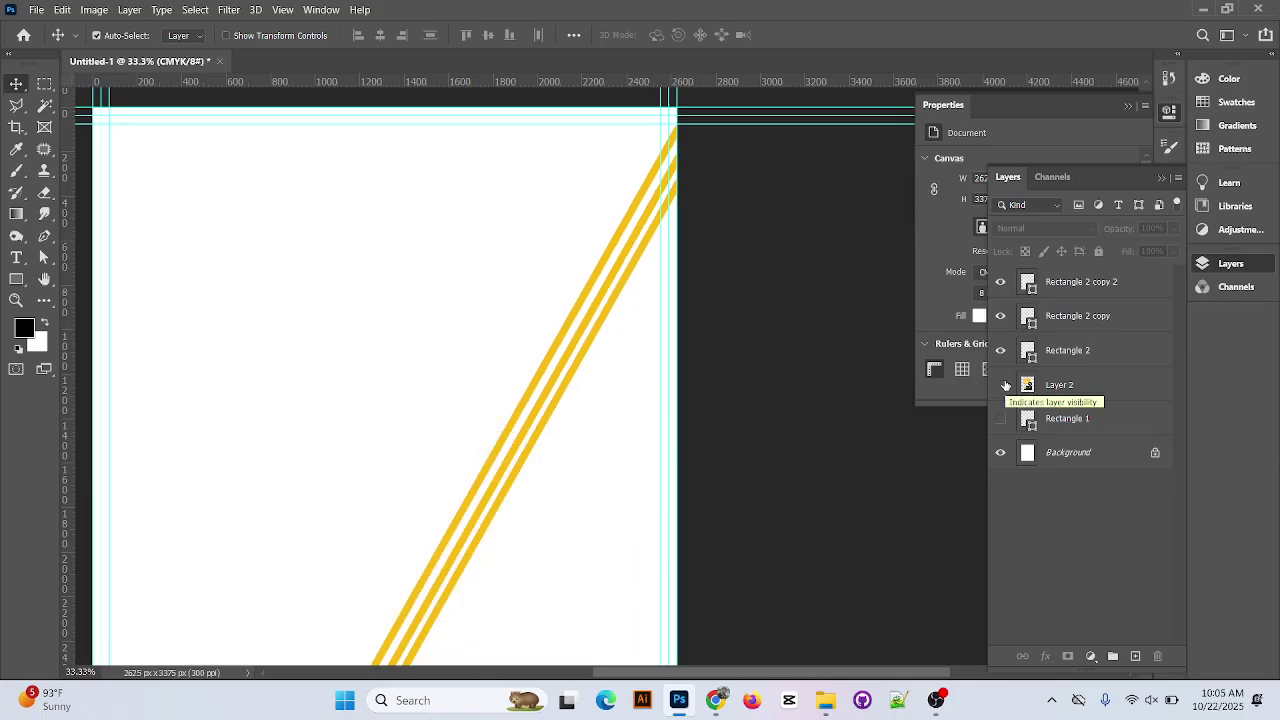
pyautogui.hotkey('ctrl', '-')
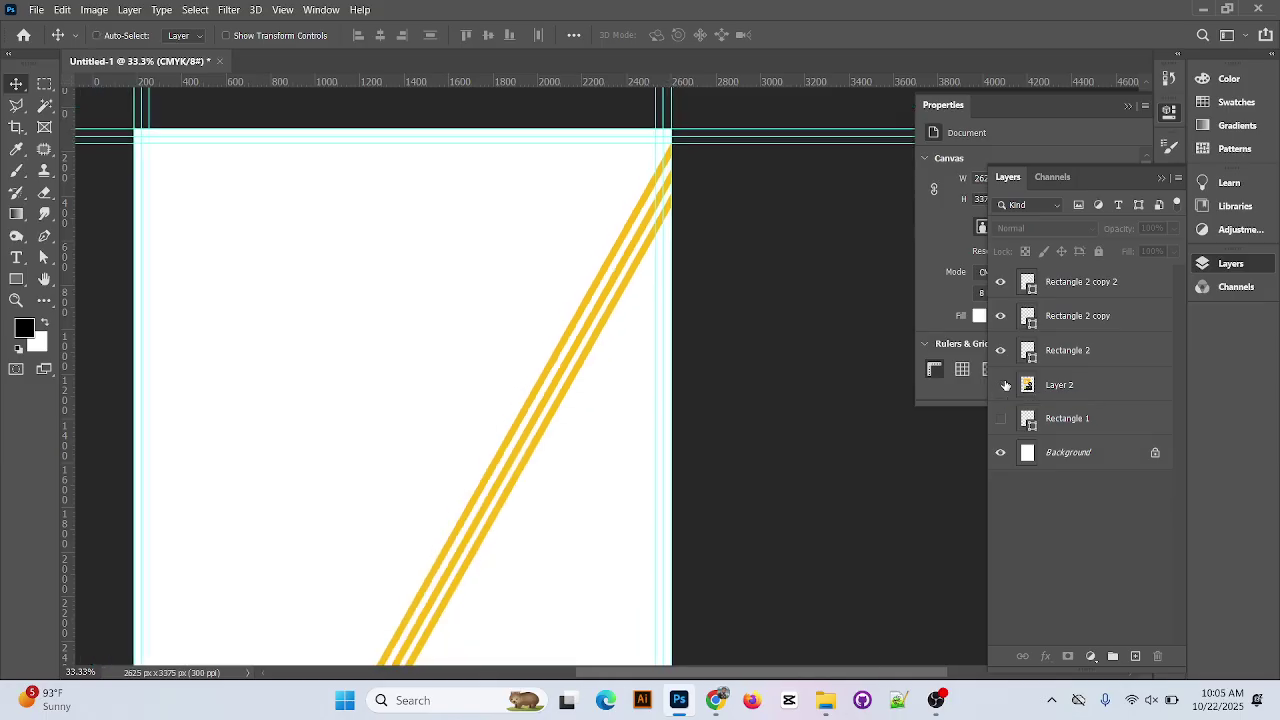
pyautogui.hotkey('ctrl', '-')
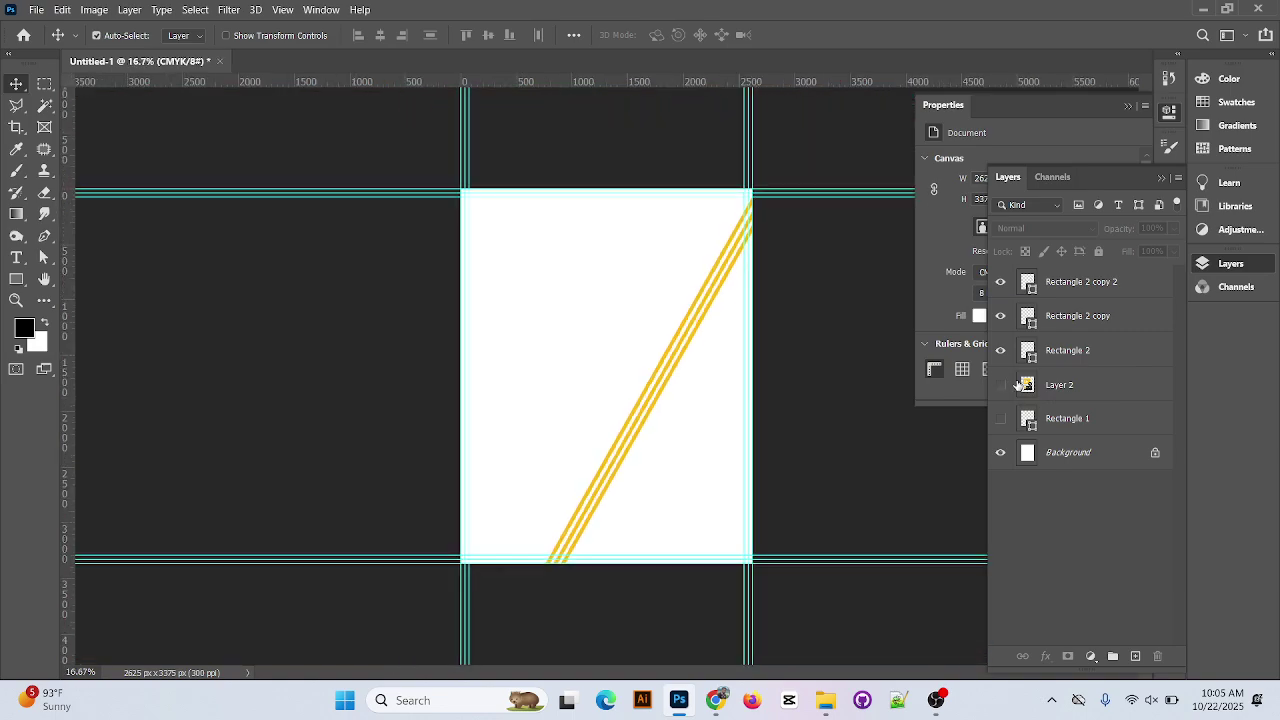
pyautogui.click(1002, 384)
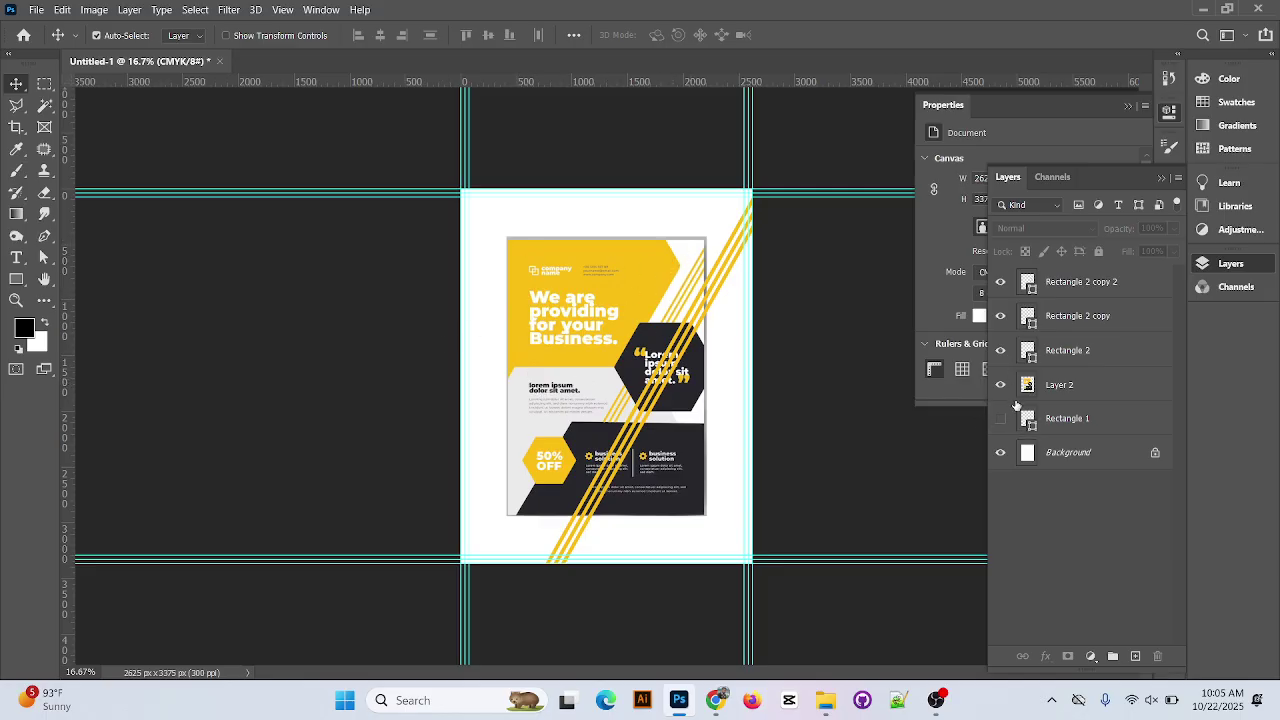
# Draw a black five-sided polygon about 2370 x 2344 px and position it over the upper part of the reference flyer
pyautogui.click(17, 280)
pyautogui.rightClick(17, 281)
pyautogui.click(100, 311)
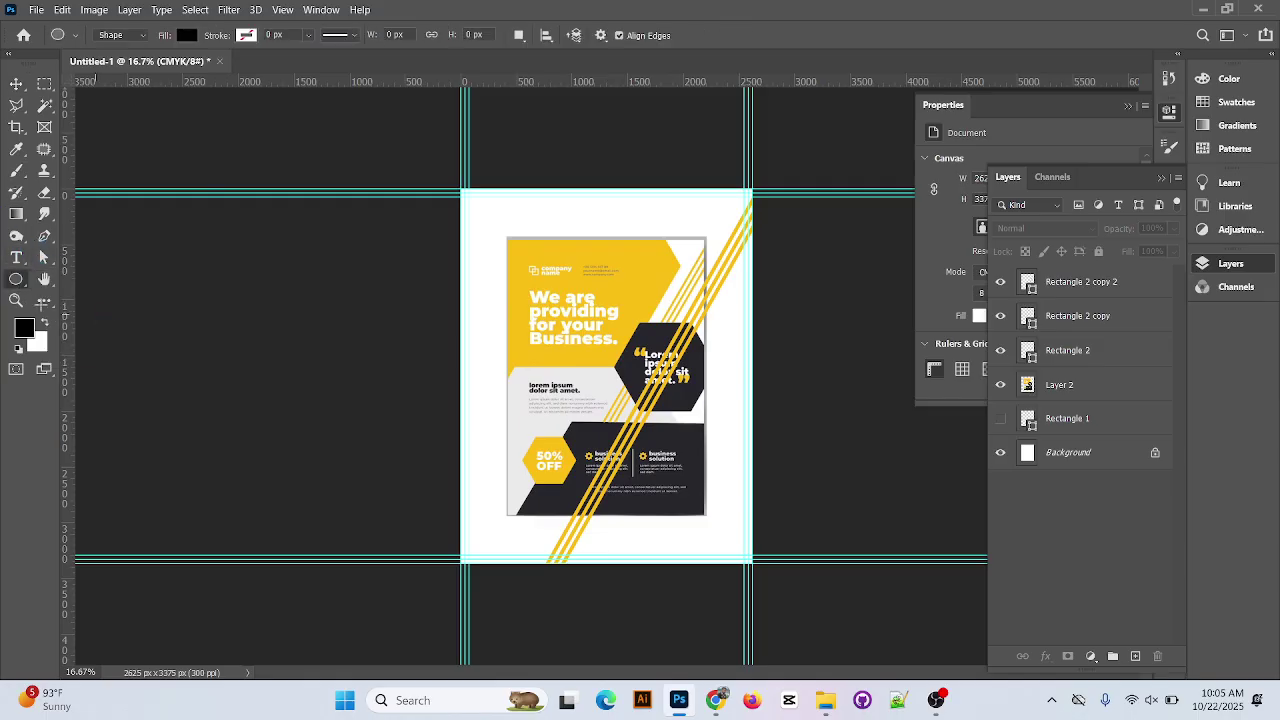
pyautogui.rightClick(17, 283)
pyautogui.click(90, 318)
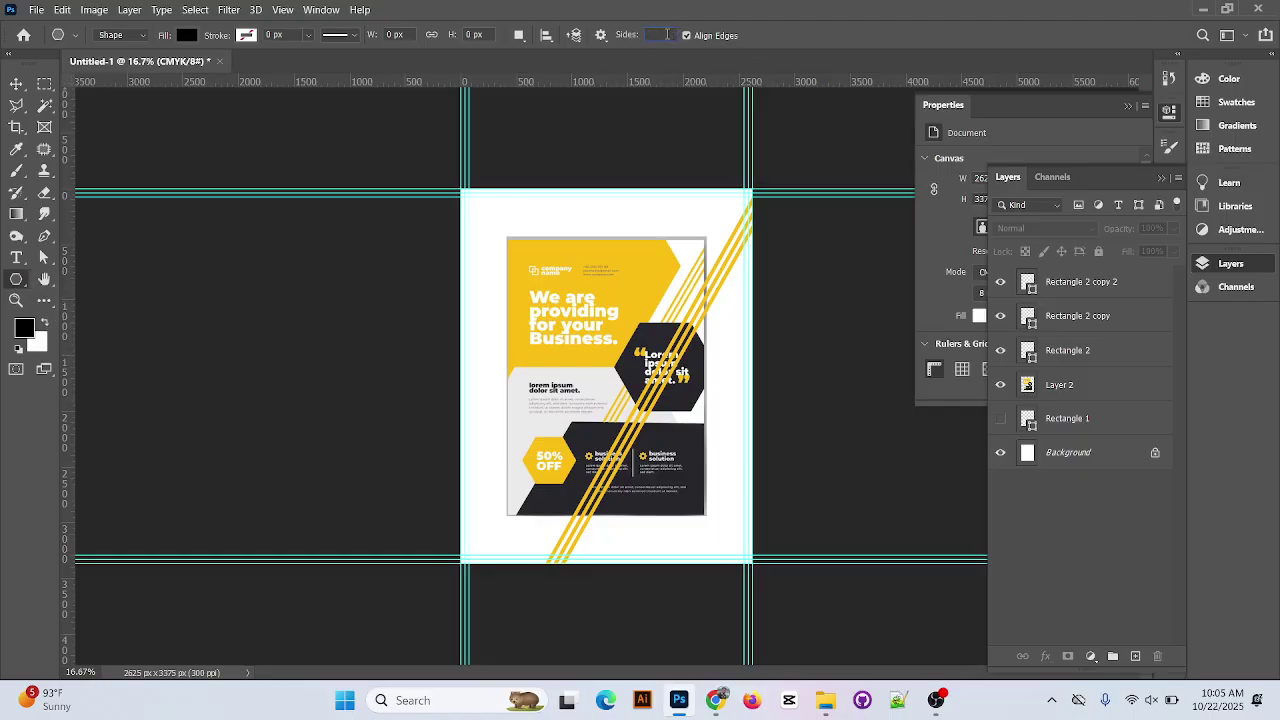
pyautogui.moveTo(521, 220); pyautogui.dragTo(453, 343)
pyautogui.click(15, 83)
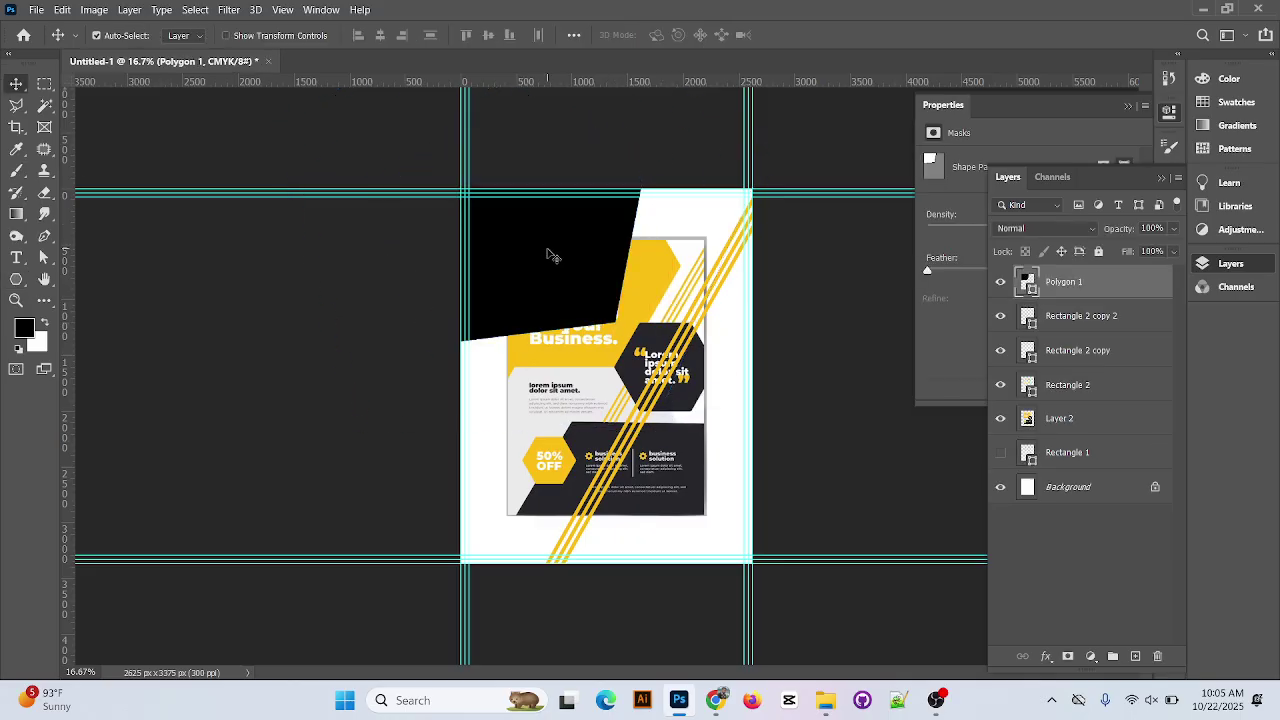
pyautogui.moveTo(549, 251); pyautogui.dragTo(652, 364)
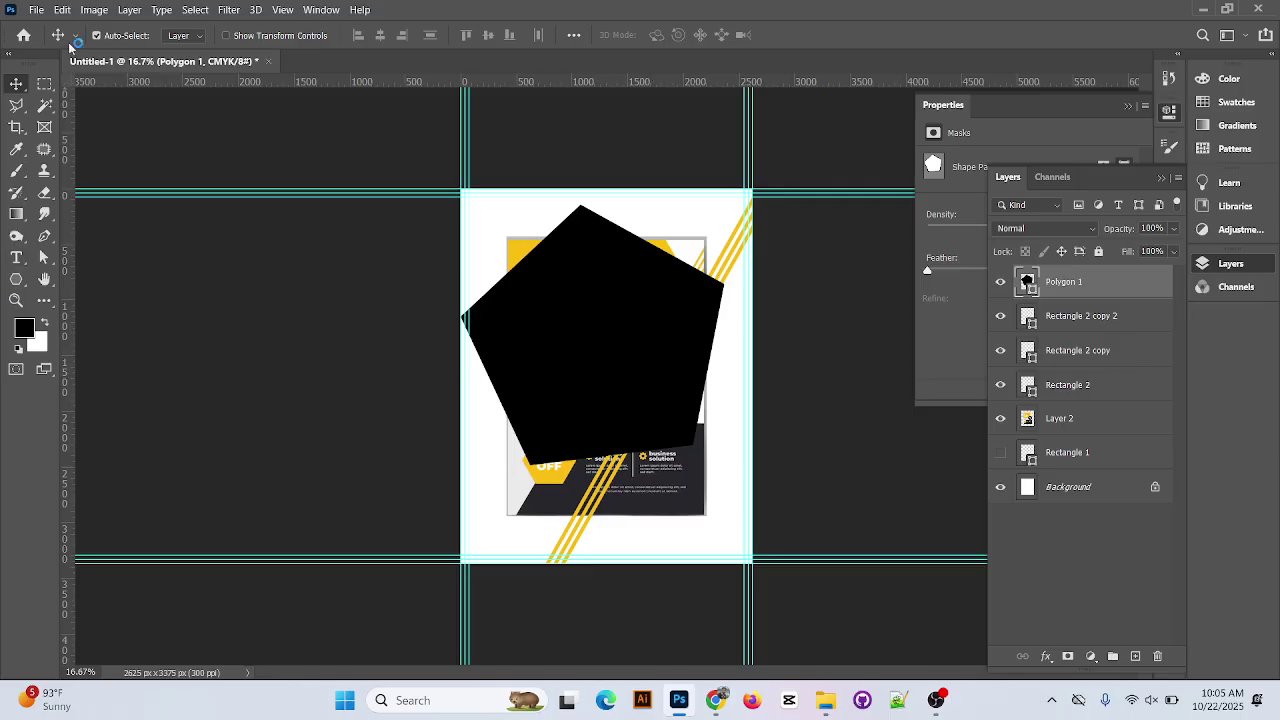
# Change the pentagon's fill to the recently used yellow of the stripes
pyautogui.click(16, 280)
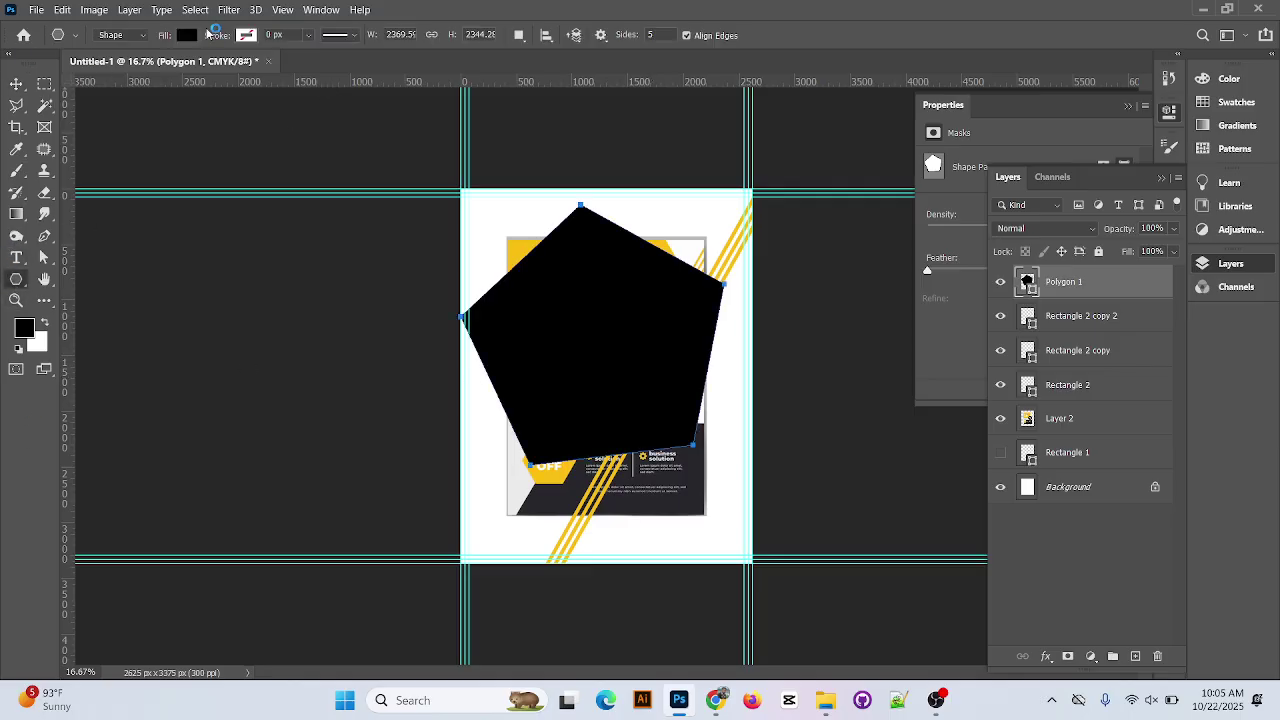
pyautogui.click(186, 35)
pyautogui.click(82, 123)
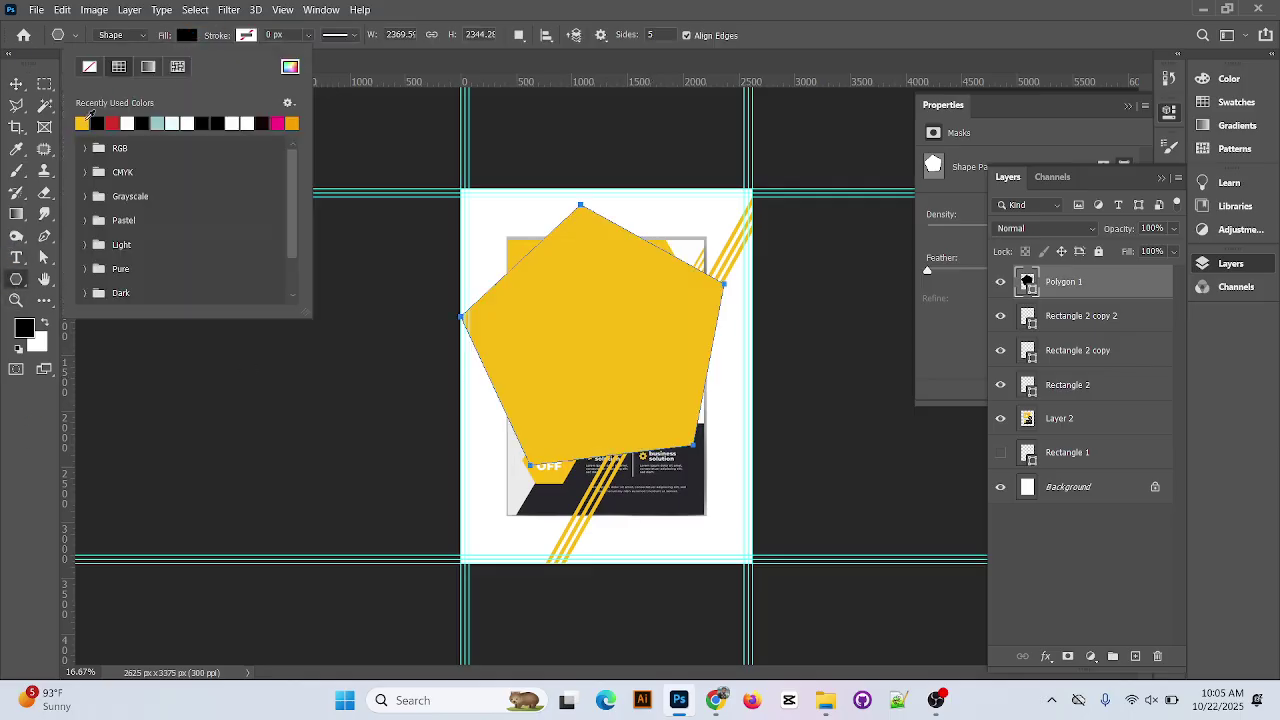
pyautogui.click(665, 5)
pyautogui.click(16, 83)
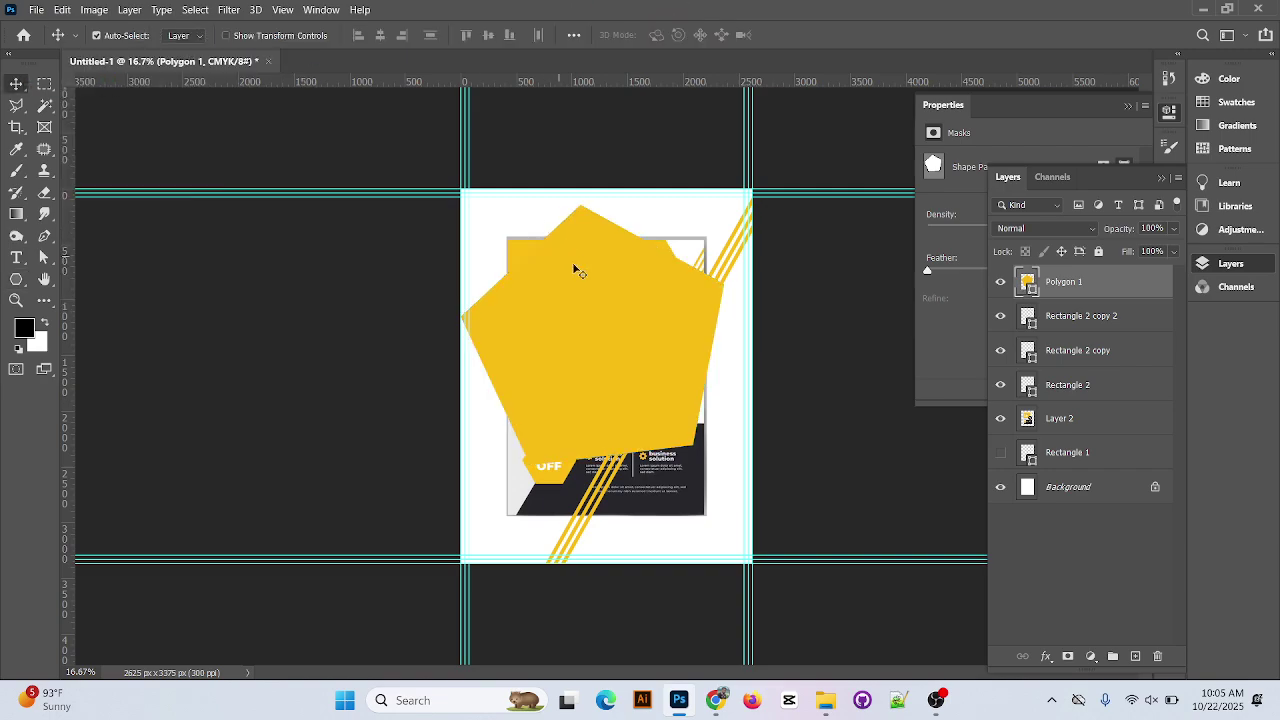
# Move the pentagon's anchors to the page's upper left corner, left edge and top edge, and one to the tip of the flyer's yellow shape
pyautogui.click(44, 257)
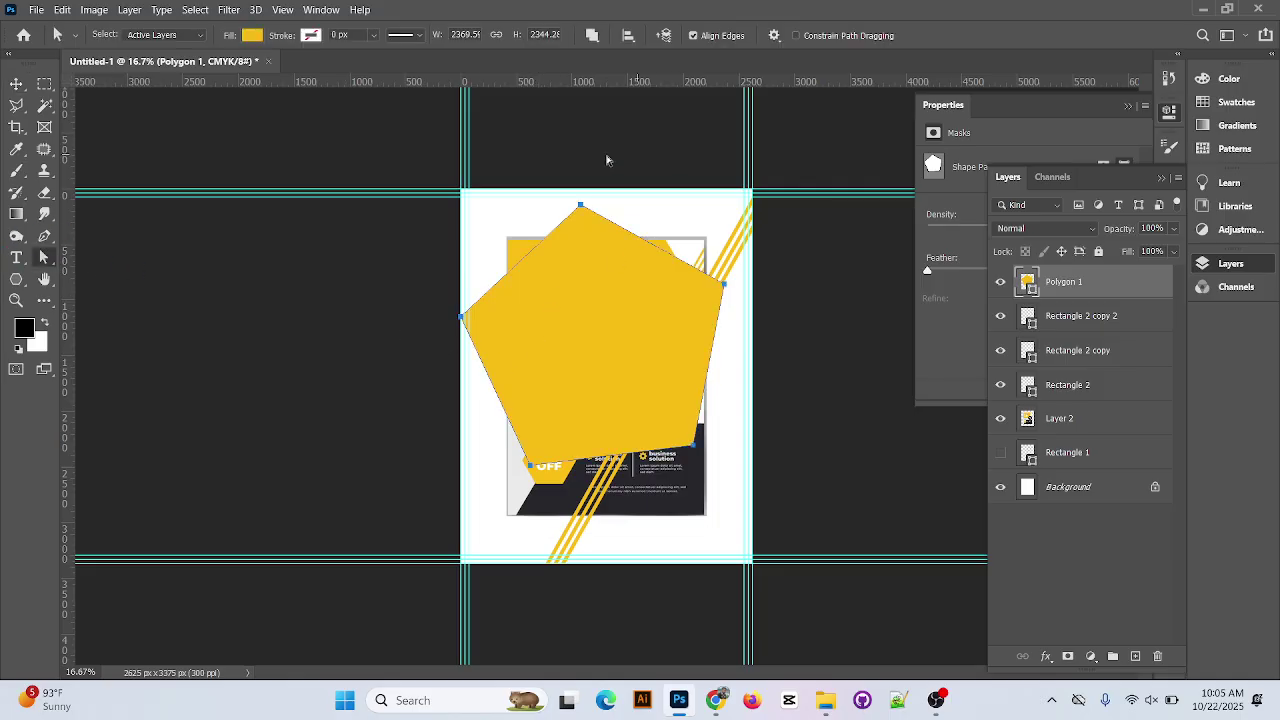
pyautogui.moveTo(585, 208); pyautogui.dragTo(462, 190)
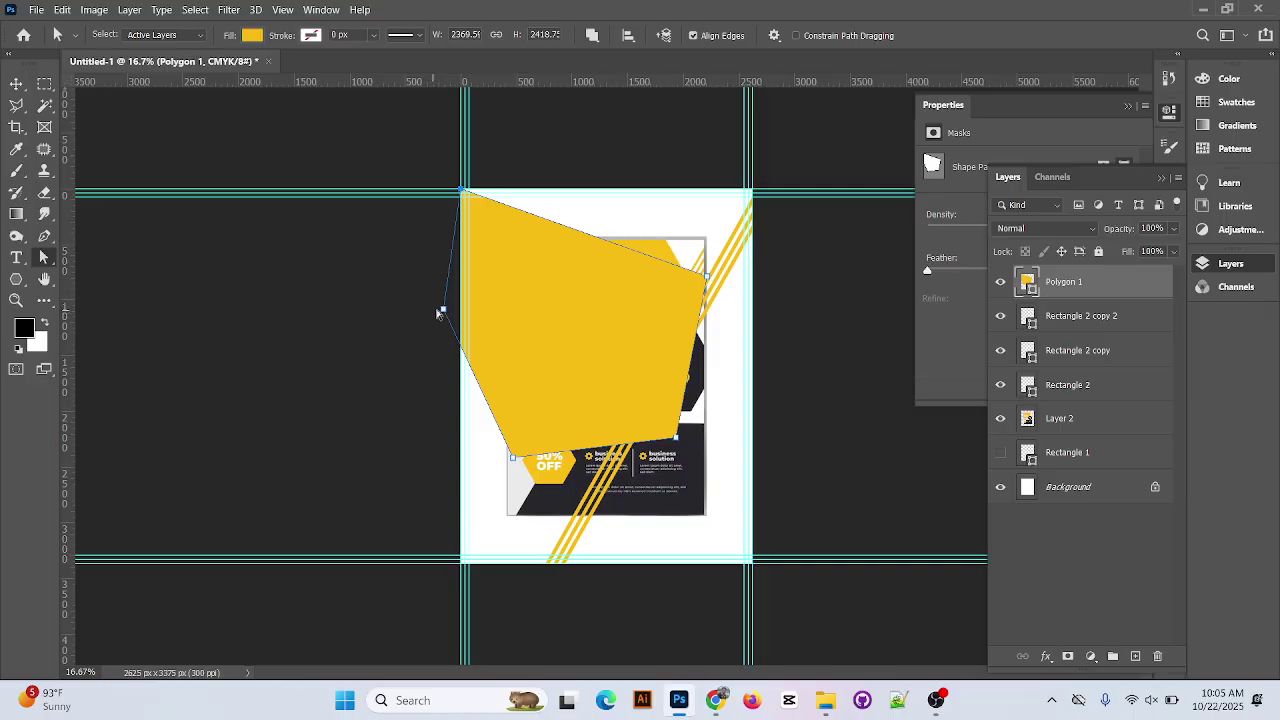
pyautogui.moveTo(442, 310); pyautogui.dragTo(461, 359)
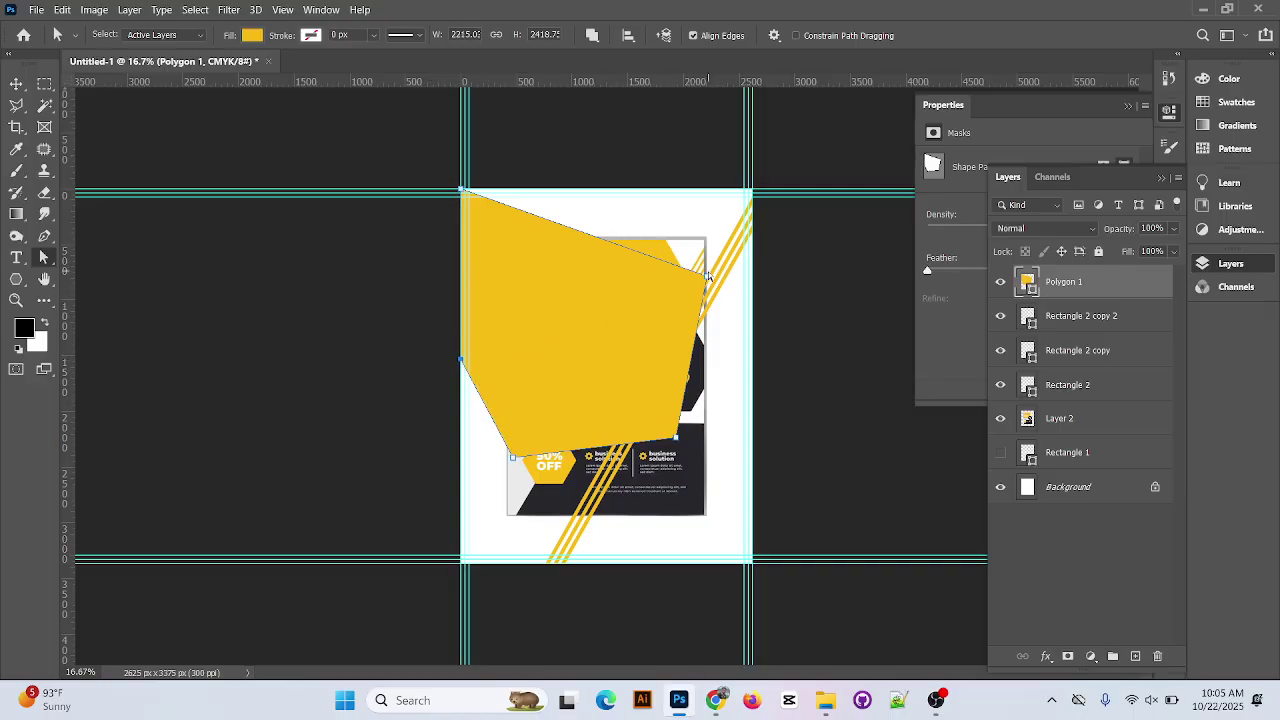
pyautogui.moveTo(707, 280); pyautogui.dragTo(672, 190)
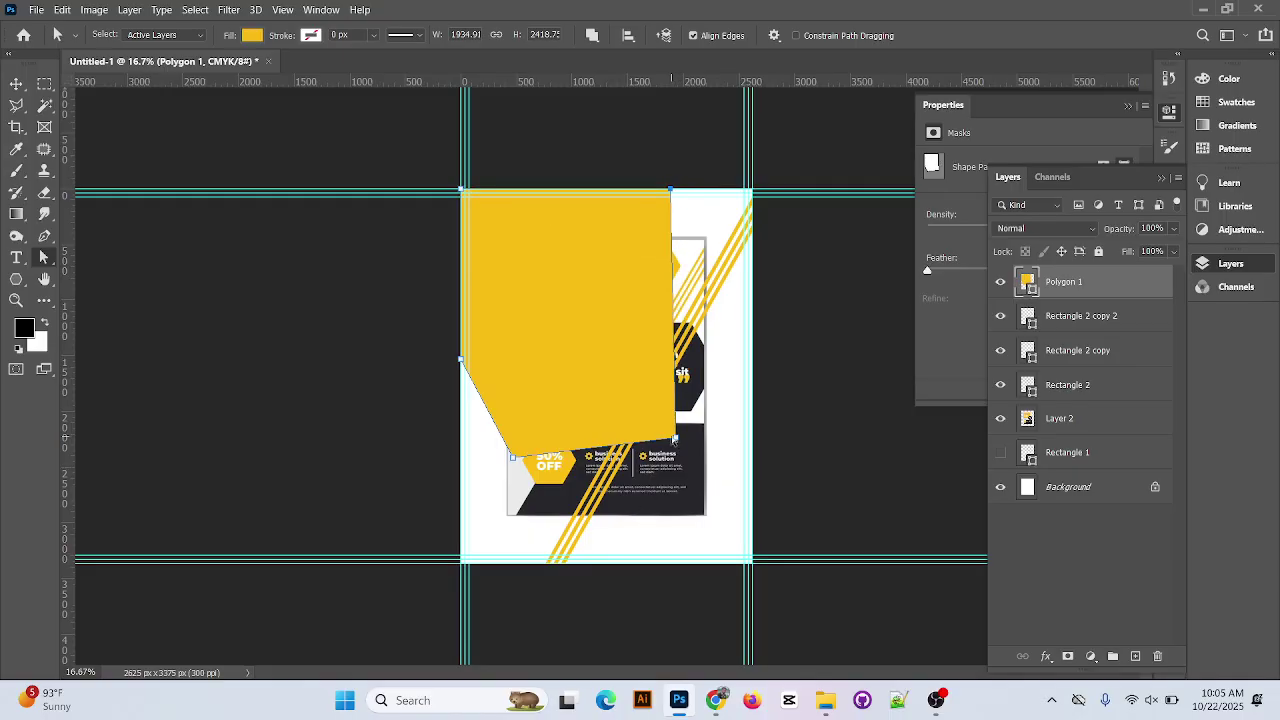
pyautogui.moveTo(676, 444); pyautogui.dragTo(679, 268)
pyautogui.moveTo(672, 190); pyautogui.dragTo(632, 192)
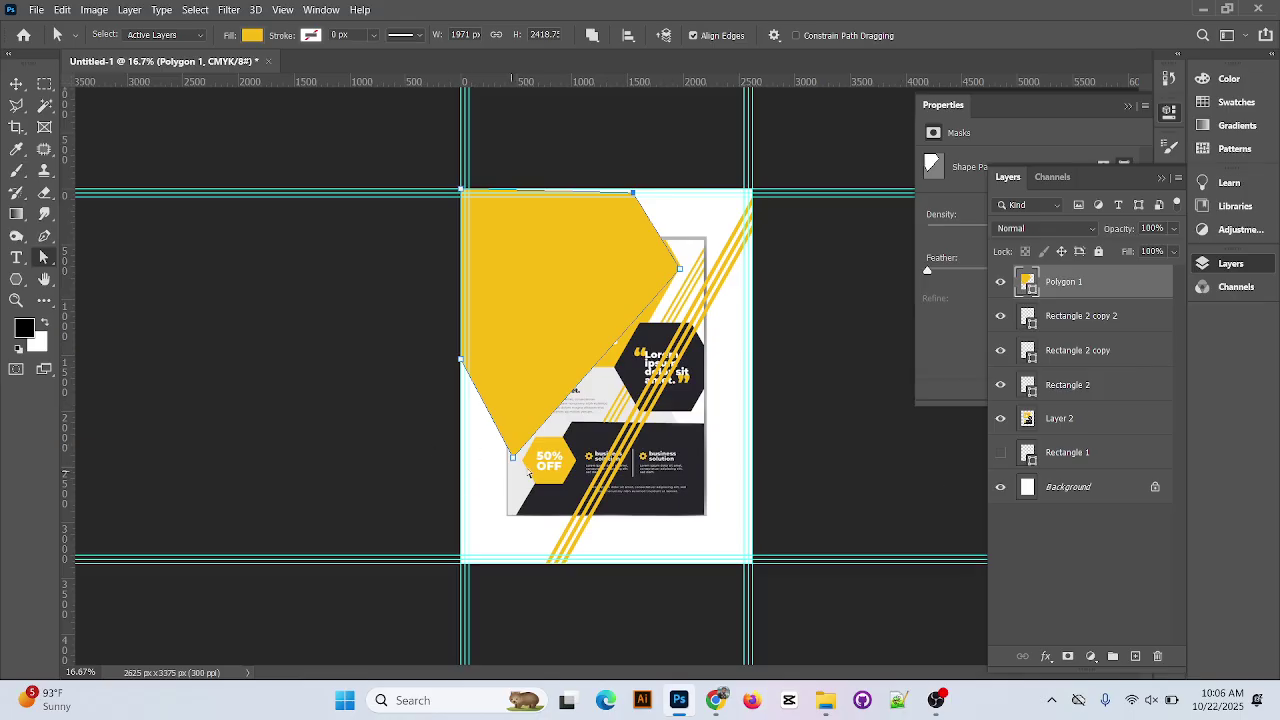
# Move the two remaining lower anchors to the dark hexagon's left tip and the page's left edge, forming the arrow-shaped header, and deselect the path
pyautogui.moveTo(510, 457); pyautogui.dragTo(558, 273)
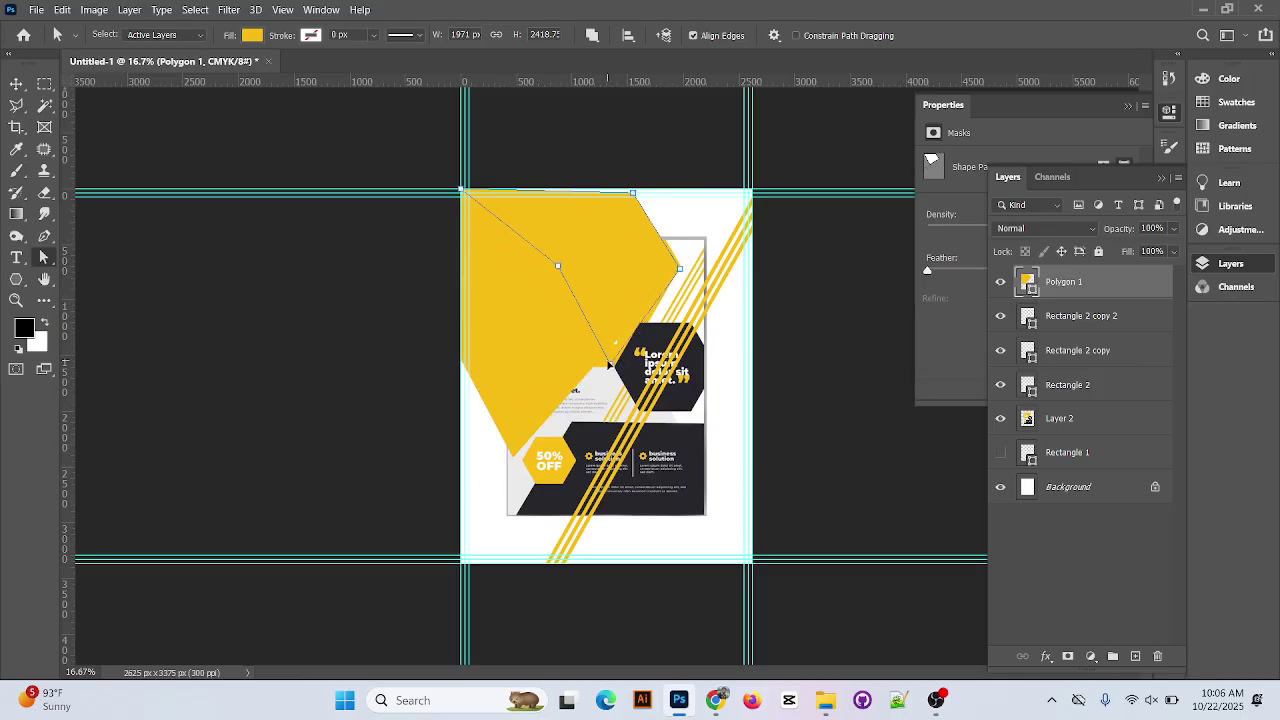
pyautogui.moveTo(609, 372); pyautogui.dragTo(614, 372)
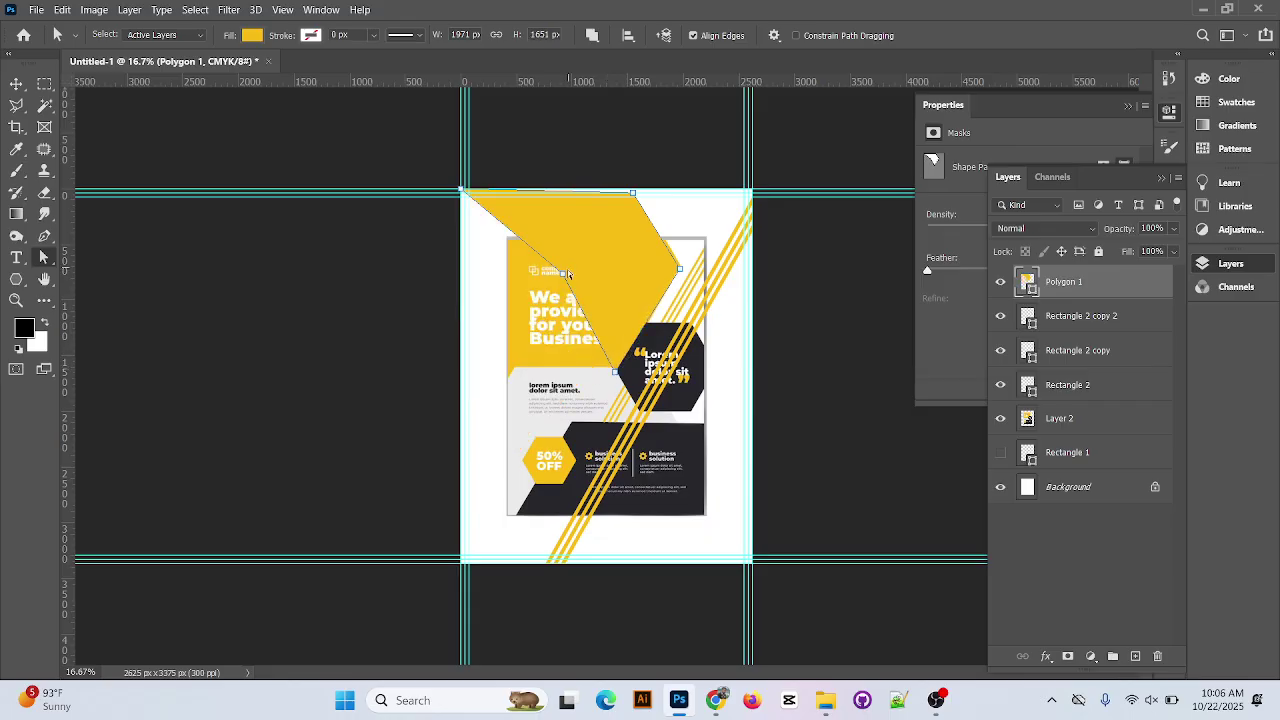
pyautogui.moveTo(564, 276); pyautogui.dragTo(464, 374)
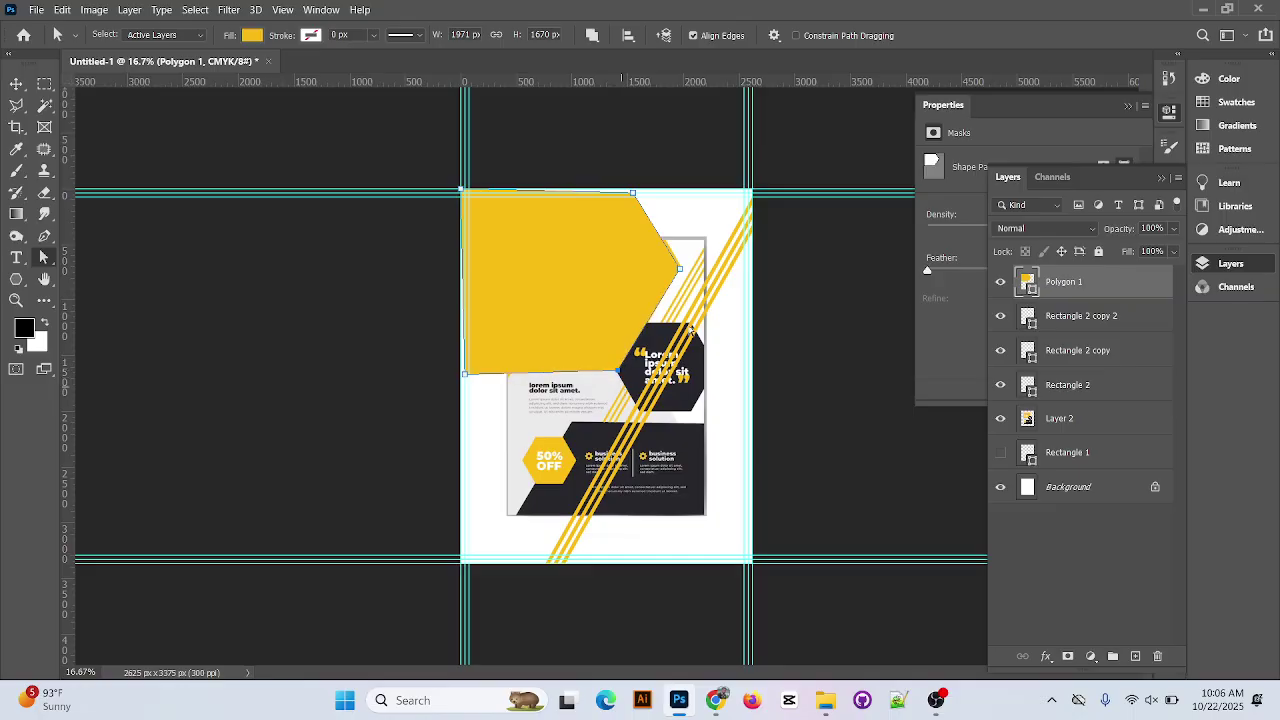
pyautogui.click(446, 172)
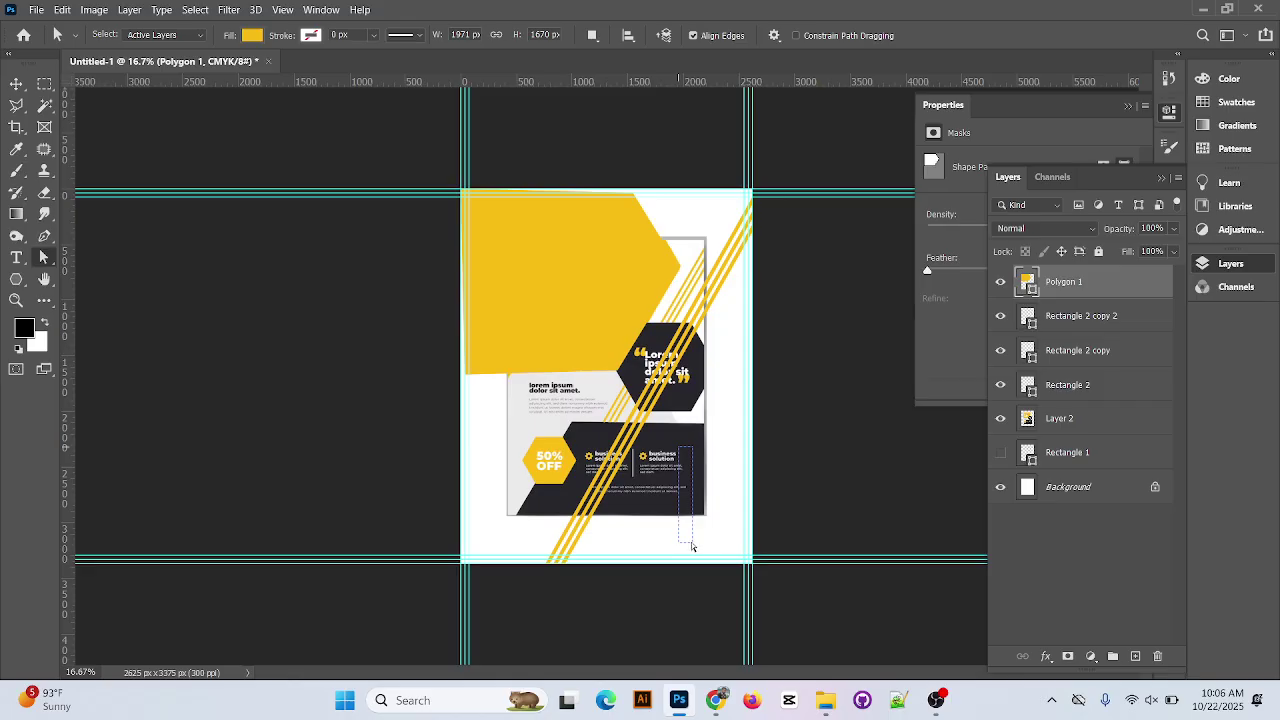
# Move the reference flyer down the page, then shift the yellow shape's lower left anchor onto the page's left edge
pyautogui.press('v')
pyautogui.moveTo(698, 477); pyautogui.dragTo(680, 611)
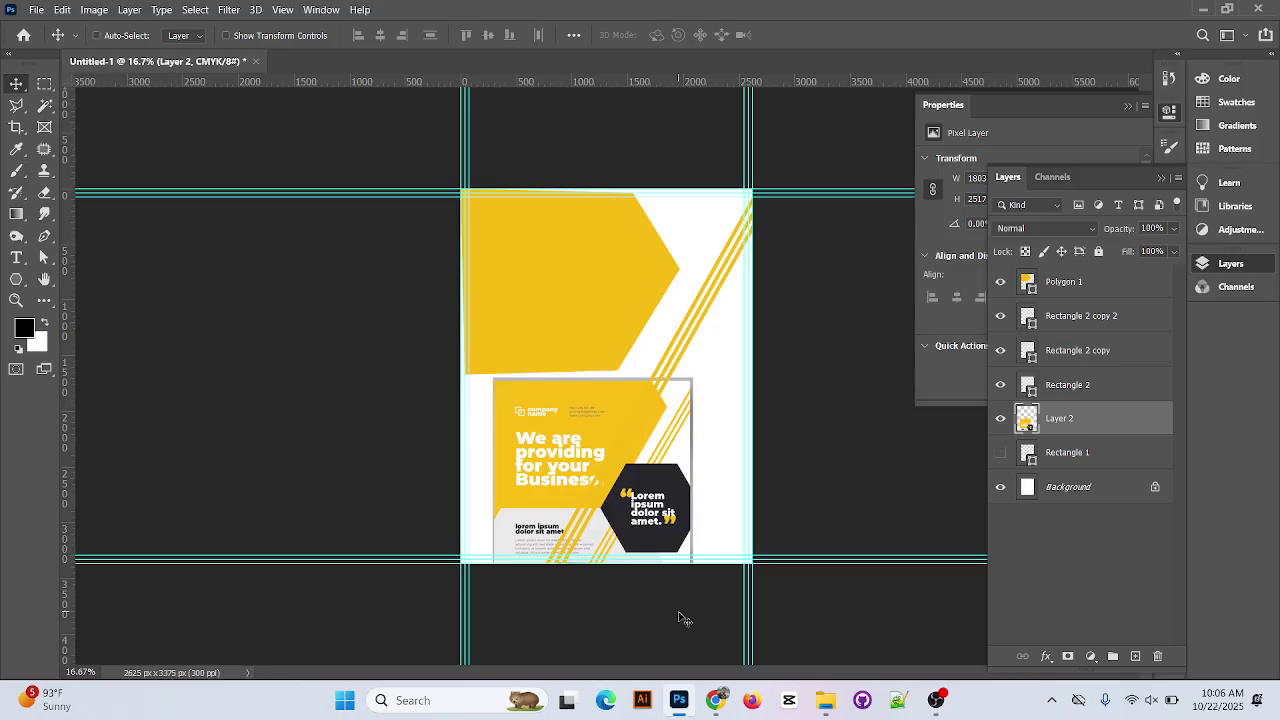
pyautogui.hotkey('ctrl', '+')
pyautogui.hotkey('ctrl', '+')
pyautogui.click(438, 322)
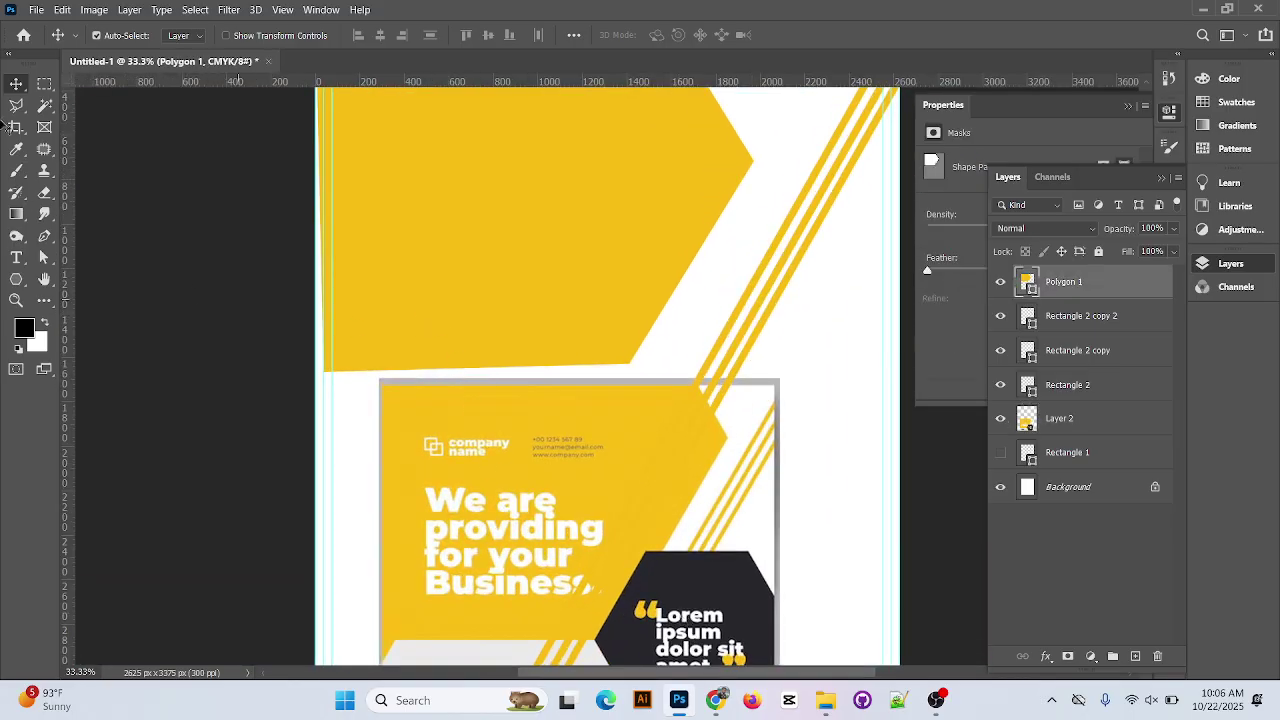
pyautogui.click(43, 257)
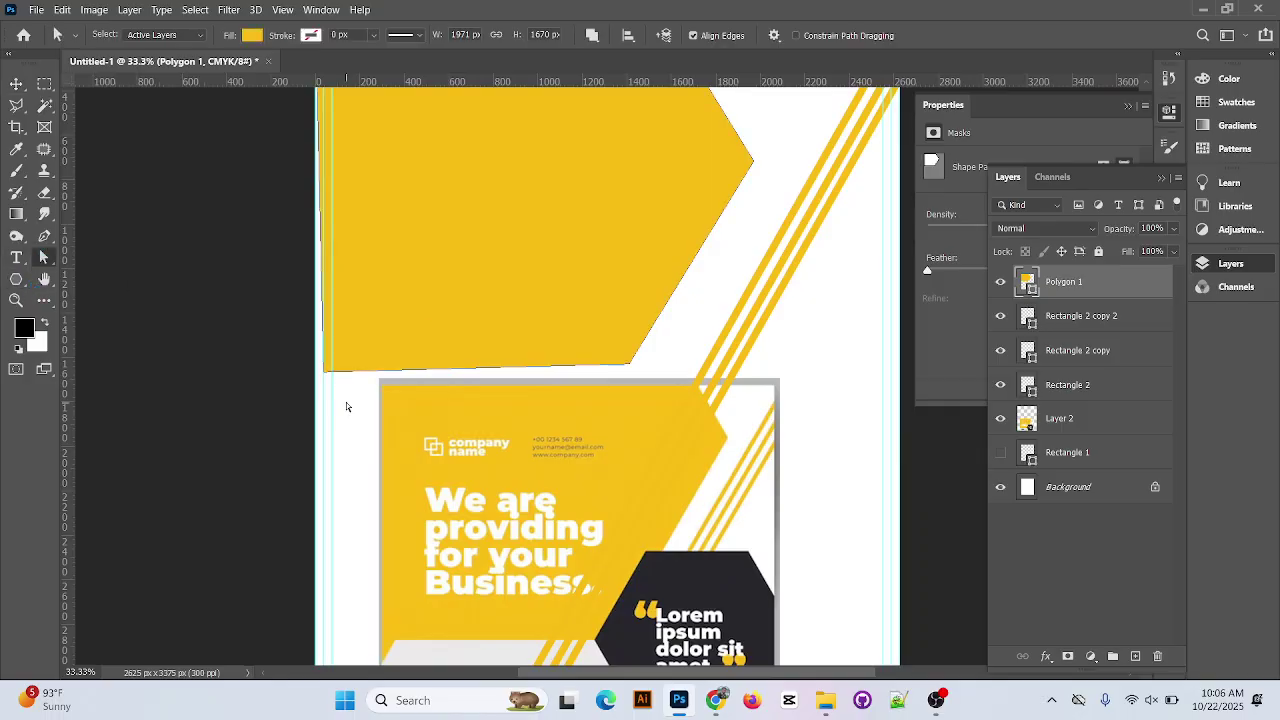
pyautogui.moveTo(326, 376)
pyautogui.mouseDown()
pyautogui.moveTo(303, 366)
pyautogui.moveTo(315, 372)
pyautogui.mouseUp()
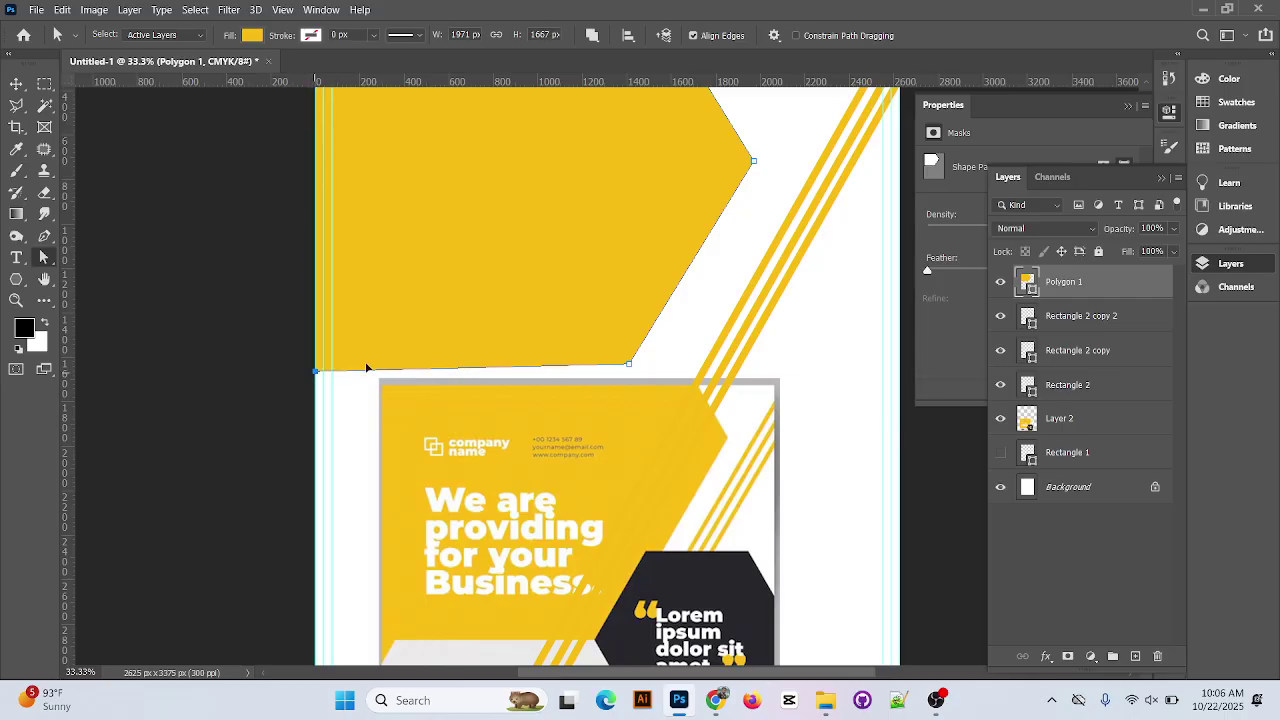
# Move the yellow shape's upper right anchor onto the page's top edge and nudge its pointed tip slightly down
pyautogui.scroll(5, 350, 386)
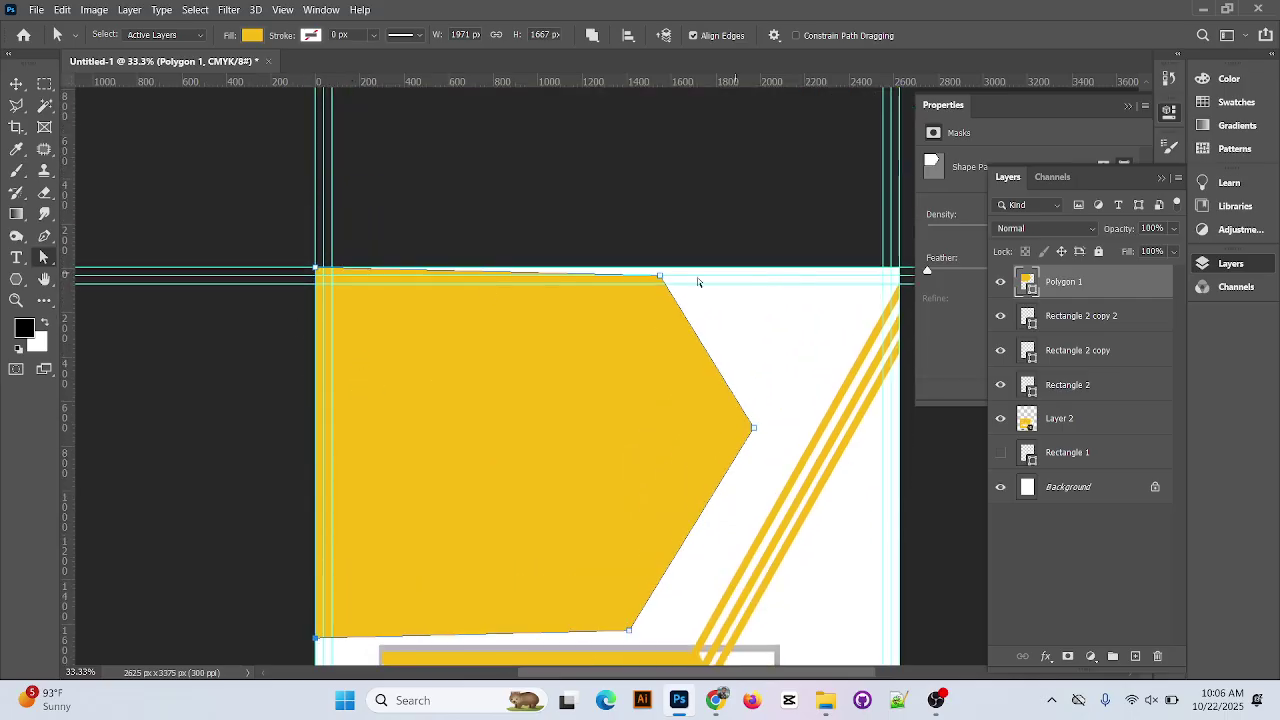
pyautogui.click(657, 276)
pyautogui.moveTo(664, 281); pyautogui.dragTo(664, 273)
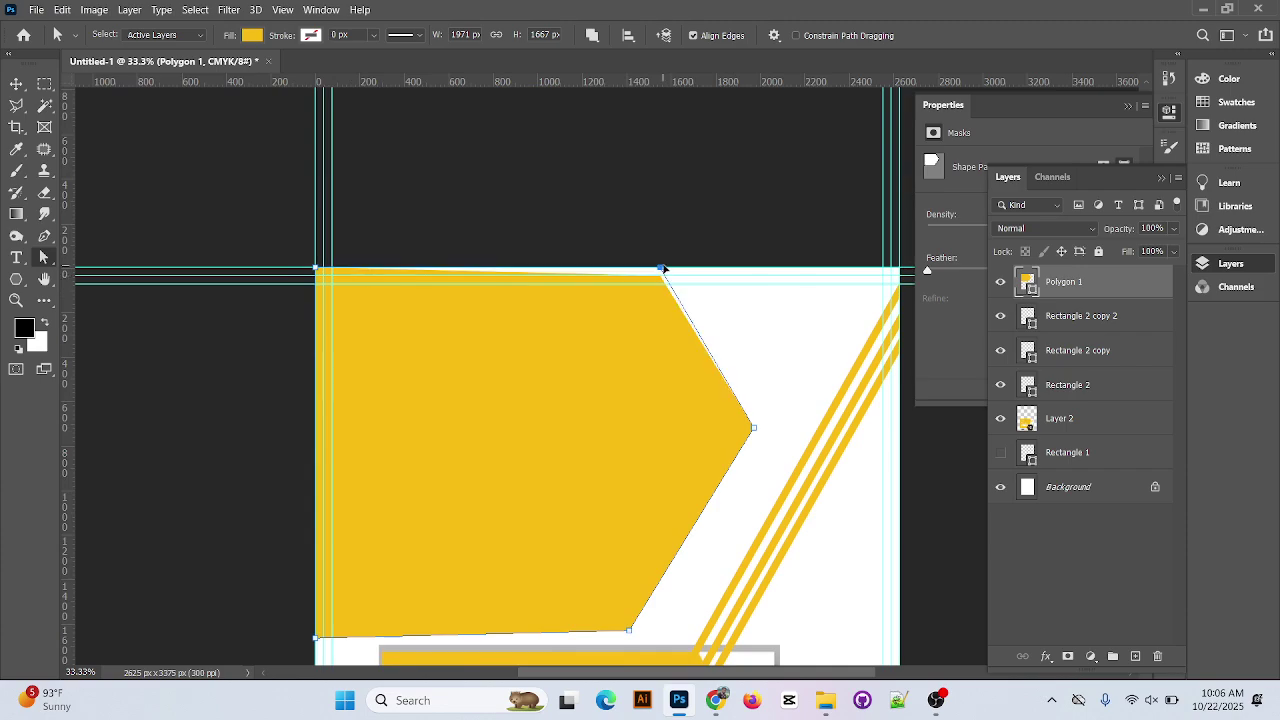
pyautogui.click(754, 429)
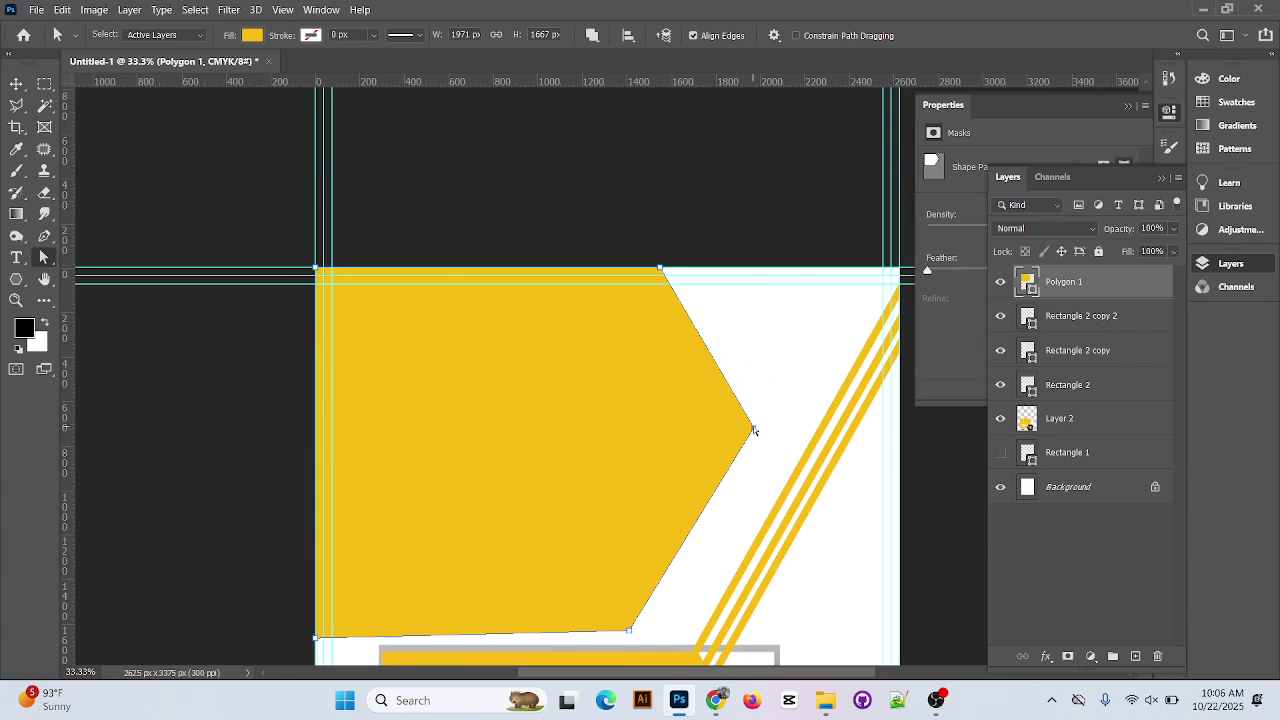
pyautogui.press('Down')
pyautogui.press('Down')
pyautogui.press('Down')
pyautogui.press('Down')
pyautogui.press('Down')
pyautogui.press('Down')
pyautogui.press('Down')
pyautogui.press('Down')
pyautogui.press('Down')
pyautogui.press('Down')
# Set the Polygon tool to 7 sides
pyautogui.scroll(-10, 780, 500)
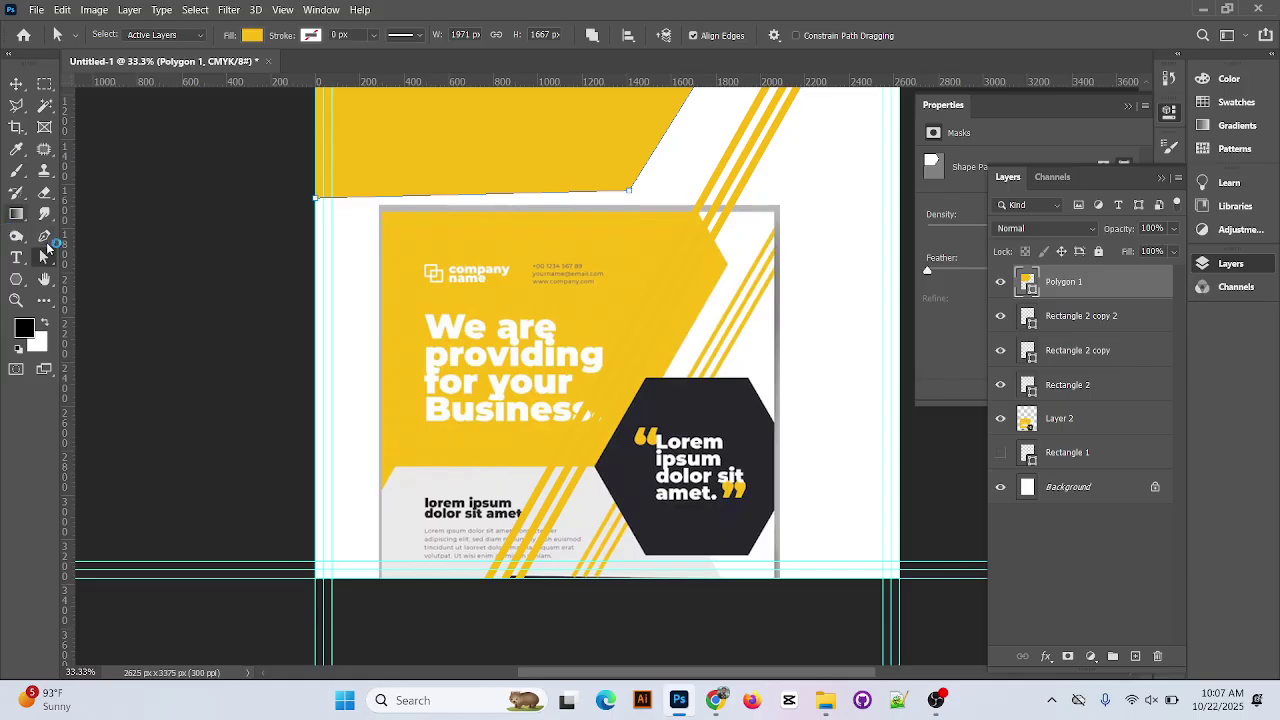
pyautogui.click(16, 279)
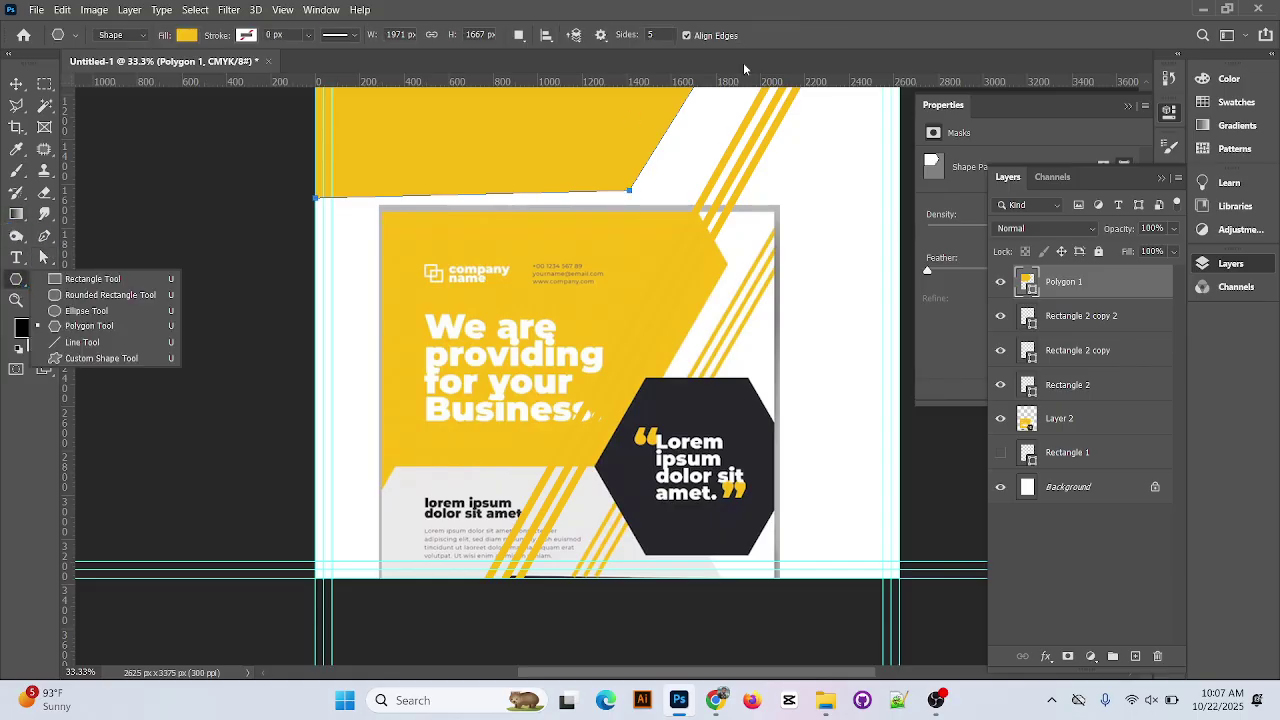
pyautogui.click(662, 39)
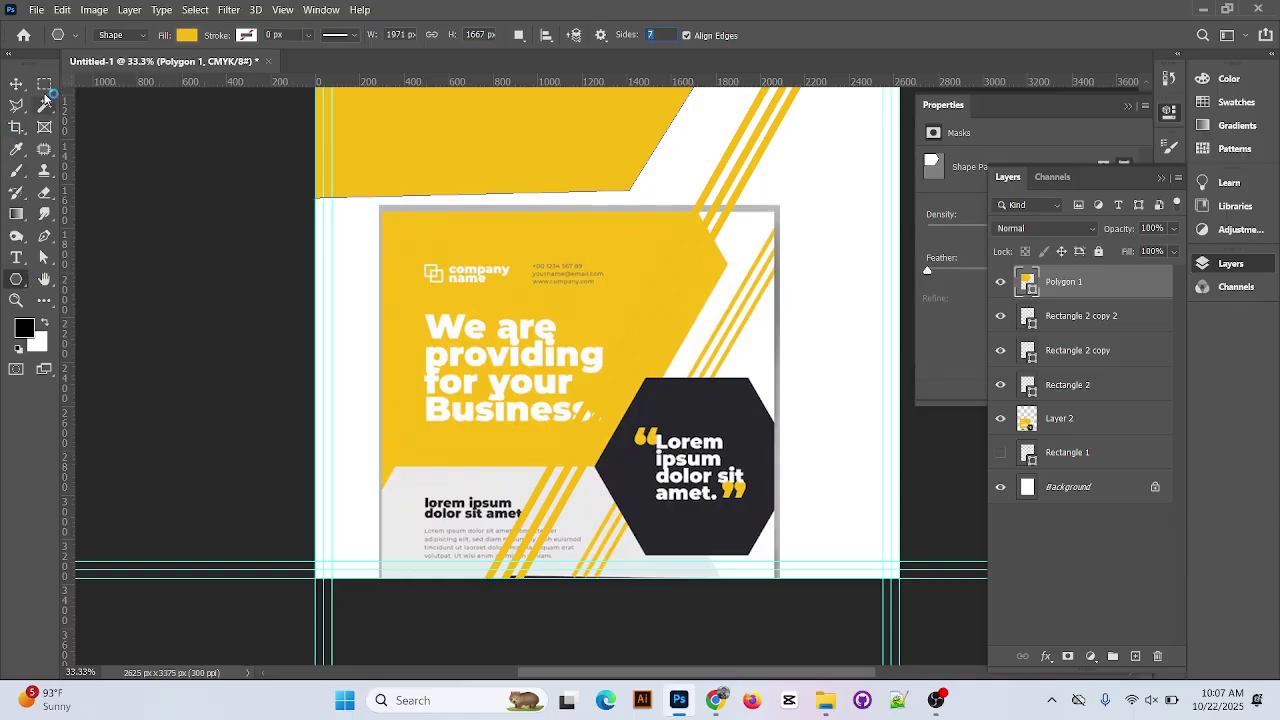
# Lower the yellow shape's bottom right anchor to level with the bottom left one, straightening the bottom edge
pyautogui.click(16, 83)
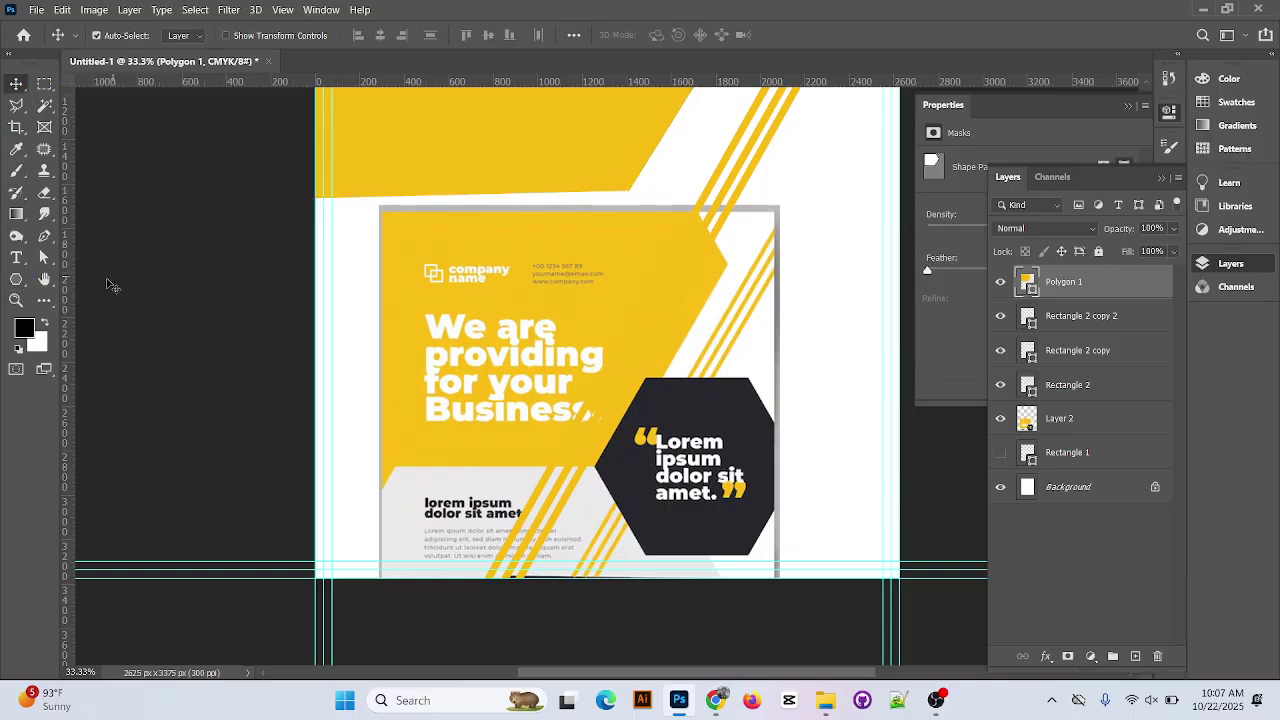
pyautogui.click(44, 257)
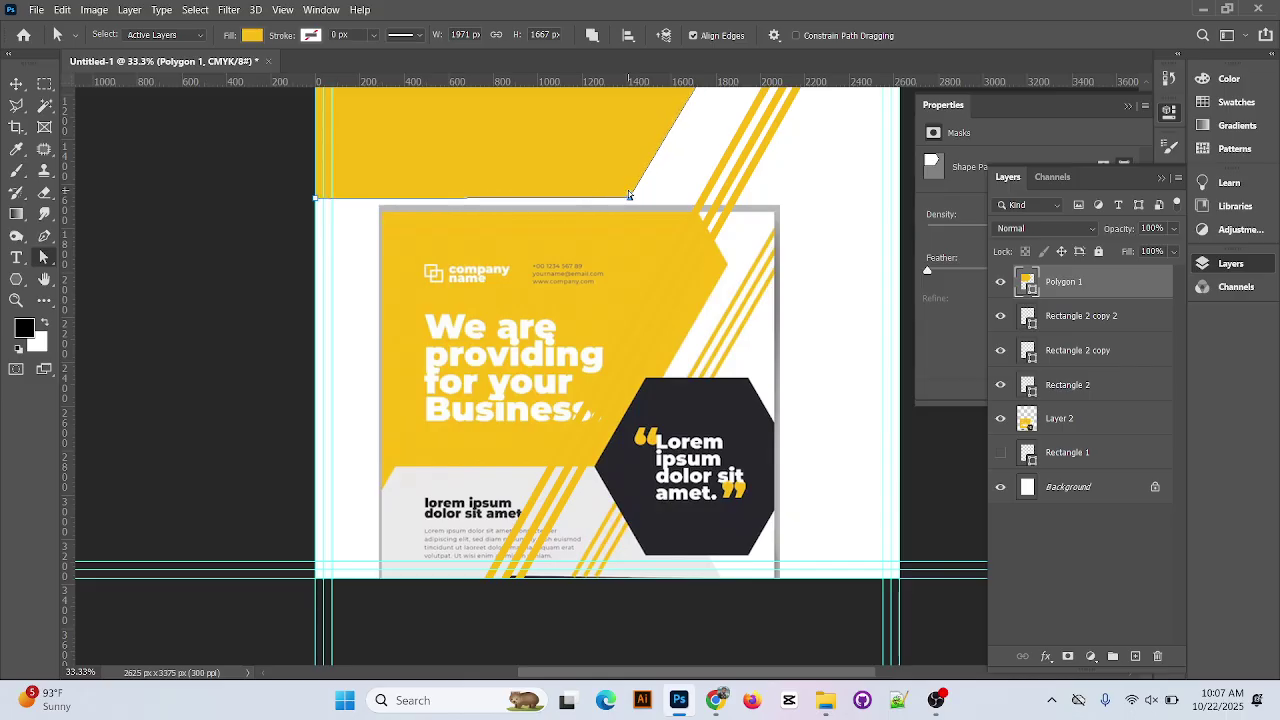
pyautogui.moveTo(628, 194); pyautogui.dragTo(628, 196)
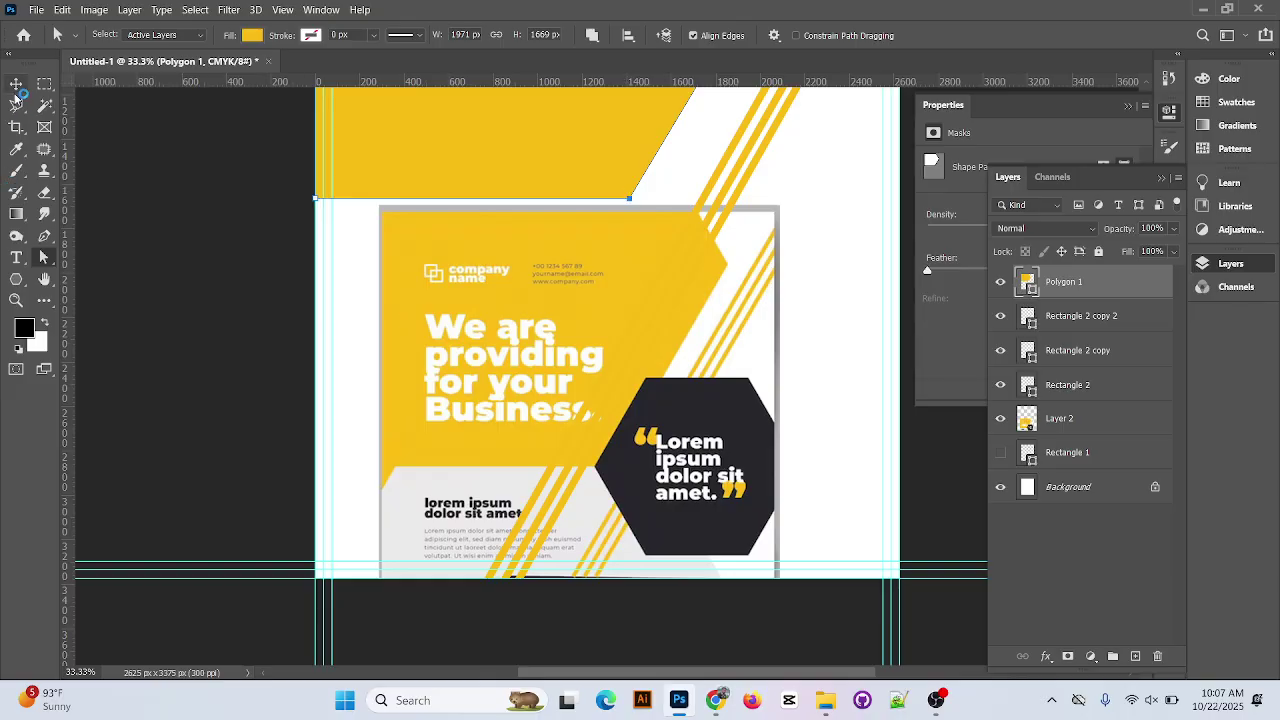
# Move the reference flyer to the lower left and draw a black seven-sided polygon about 1249 x 1278 px over the yellow shape's lower right corner
pyautogui.click(16, 88)
pyautogui.click(533, 330)
pyautogui.moveTo(533, 330); pyautogui.dragTo(329, 372)
pyautogui.click(16, 279)
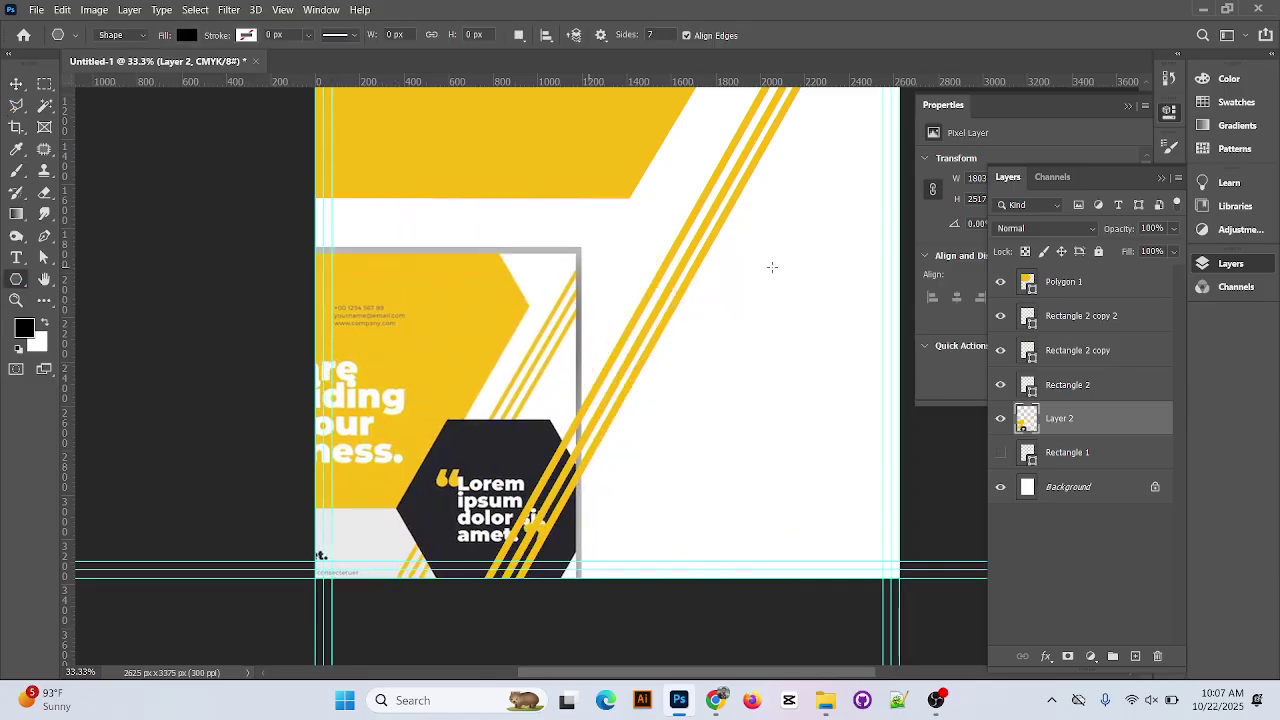
pyautogui.moveTo(680, 184); pyautogui.dragTo(809, 243)
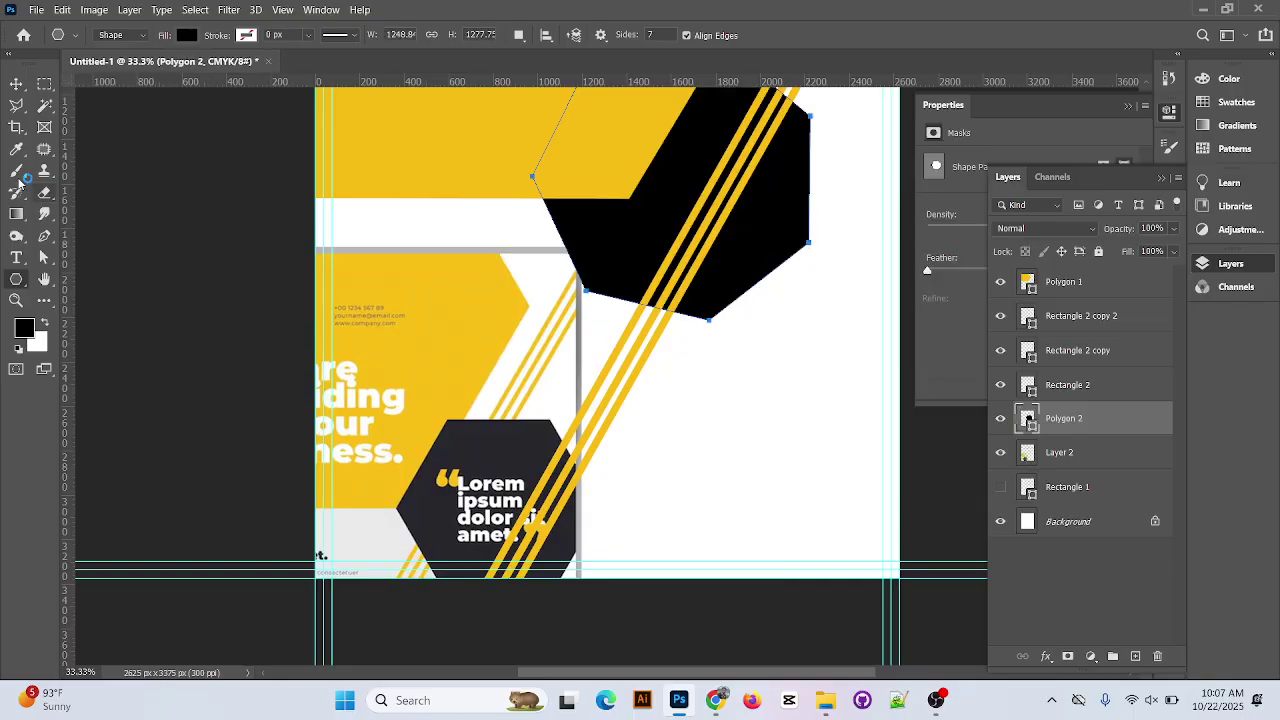
# Position the black polygon against the yellow shape's lower right slanted edge and stack its layer above the three stripe layers
pyautogui.click(16, 83)
pyautogui.moveTo(731, 204); pyautogui.dragTo(838, 284)
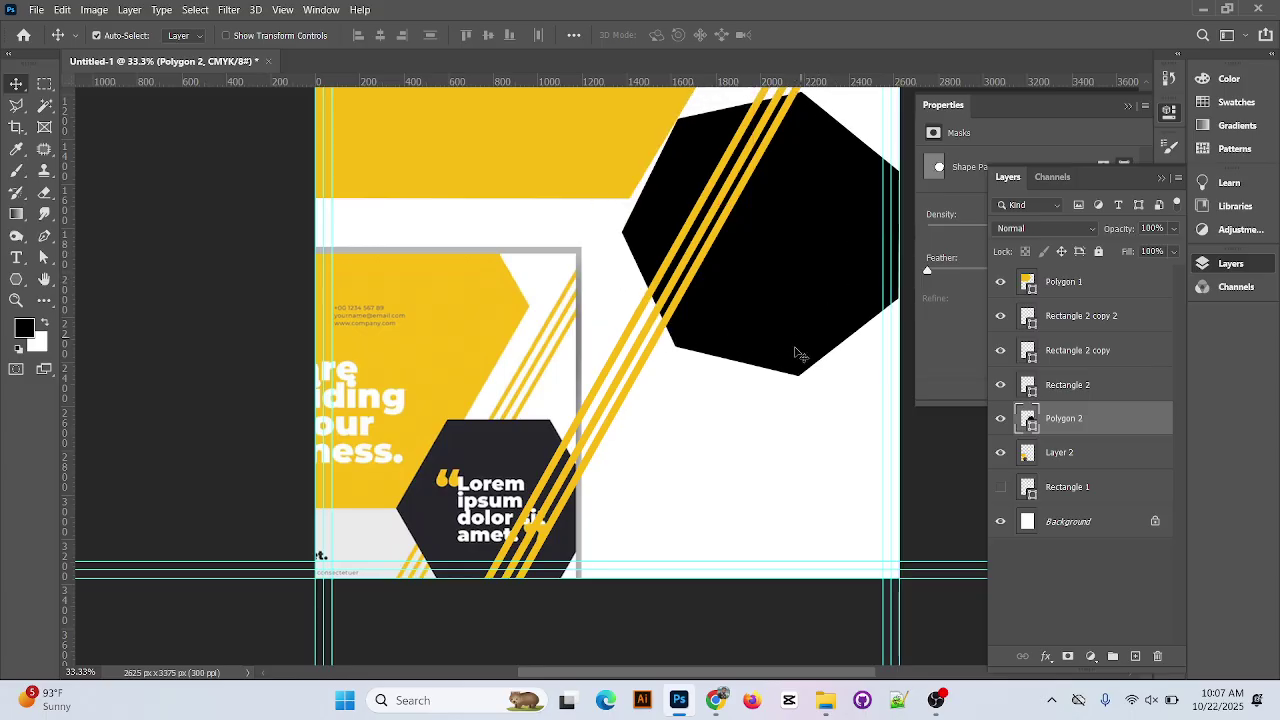
pyautogui.scroll(2, 797, 354)
pyautogui.moveTo(797, 354); pyautogui.dragTo(789, 311)
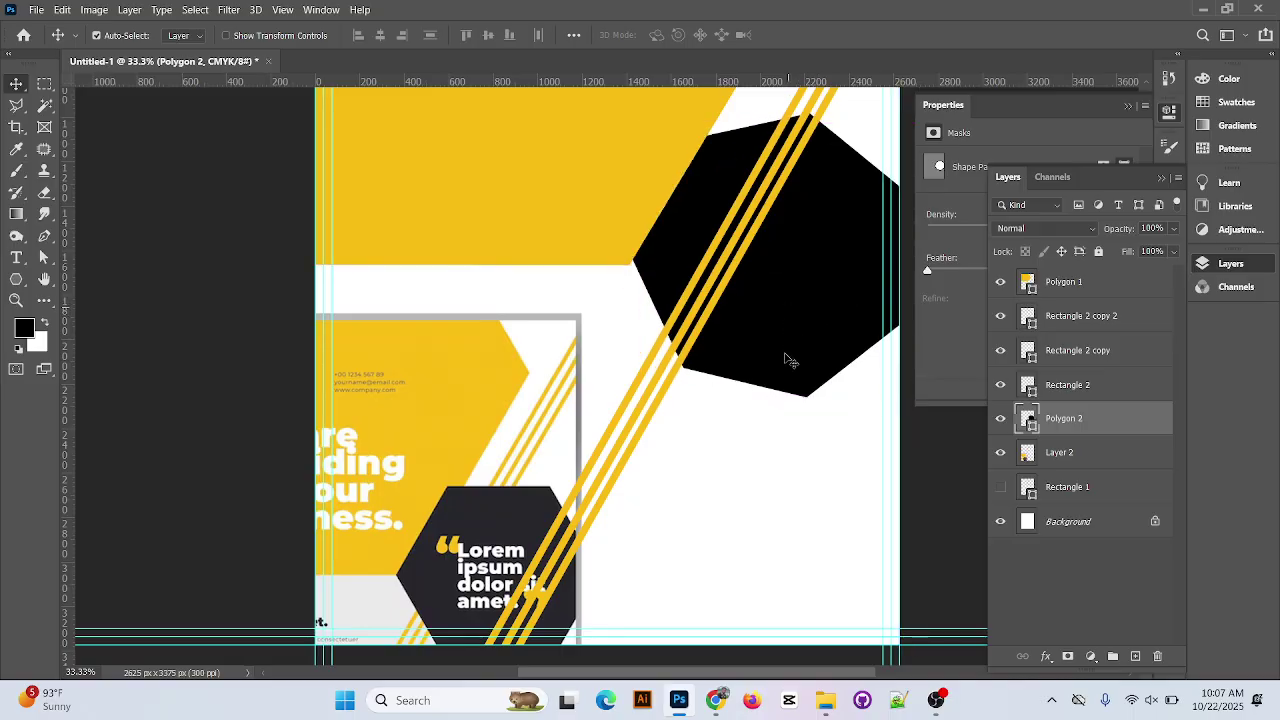
pyautogui.press('Down')
pyautogui.press('Down')
pyautogui.press('Down')
pyautogui.press('Down')
pyautogui.press('Down')
pyautogui.press('Down')
pyautogui.press('Down')
pyautogui.press('Down')
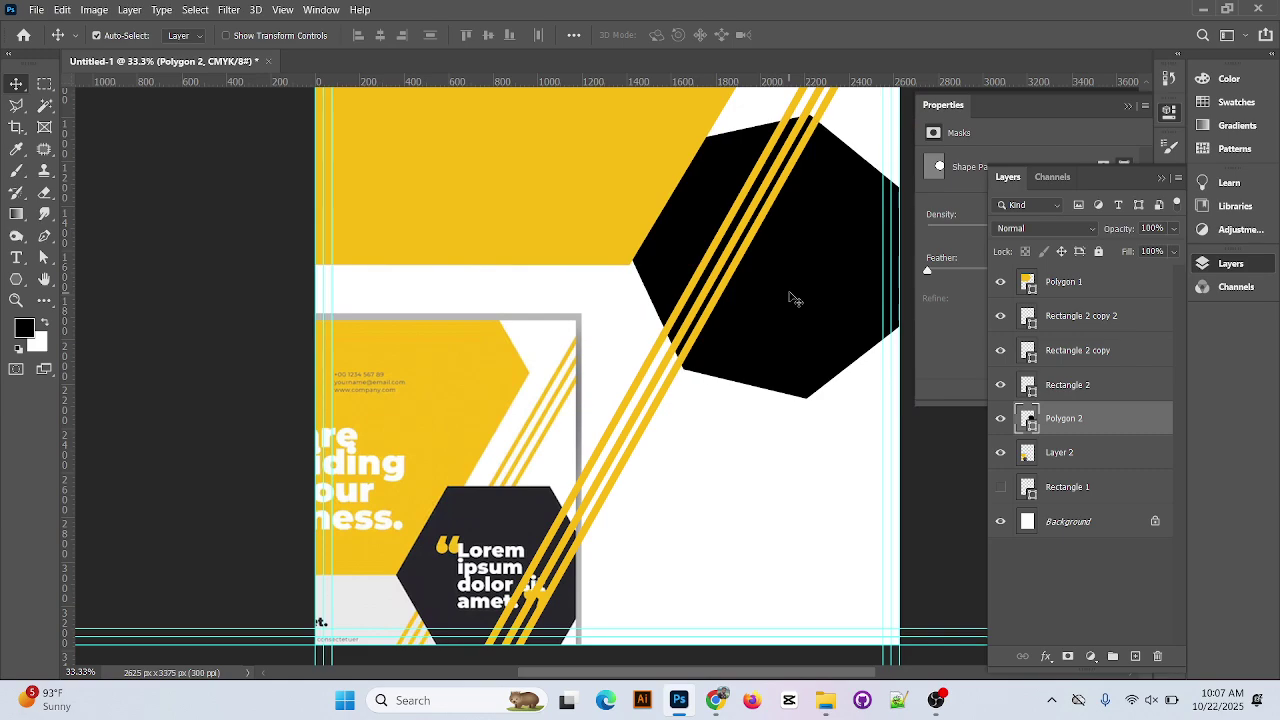
pyautogui.press('Down')
pyautogui.press('Down')
pyautogui.press('Down')
pyautogui.press('Down')
pyautogui.press('Down')
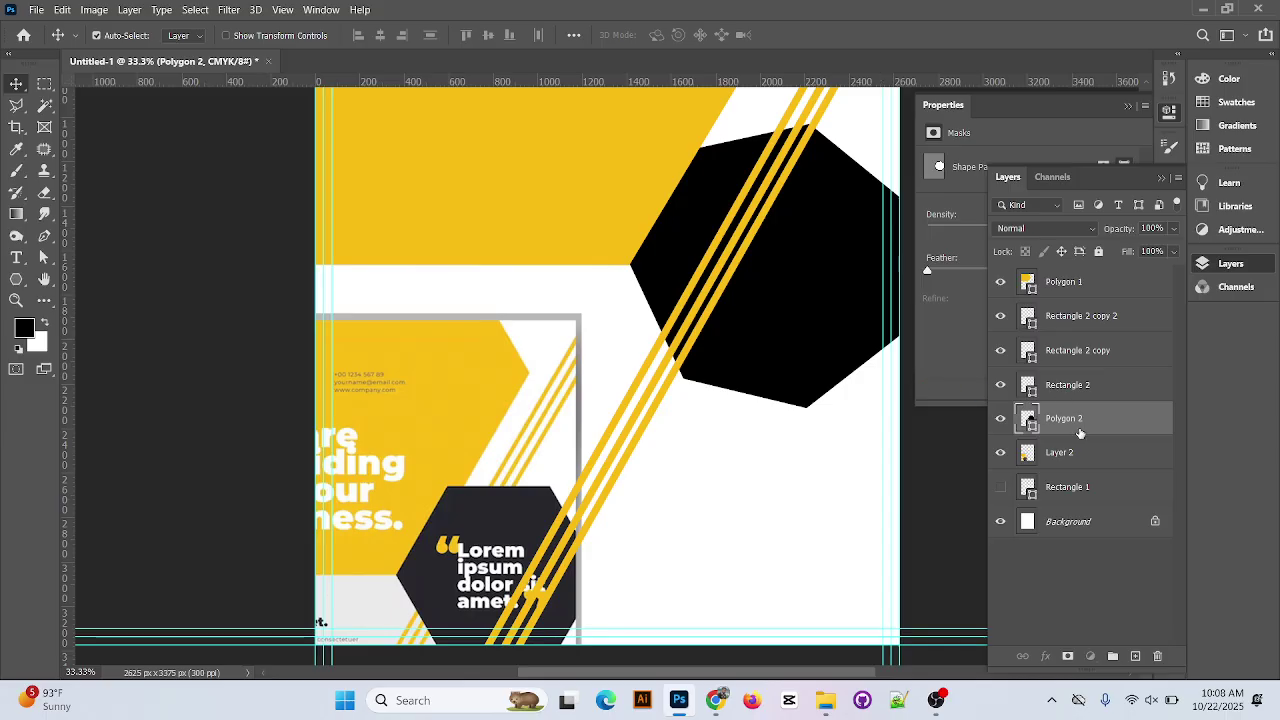
pyautogui.moveTo(1080, 434); pyautogui.dragTo(1073, 320)
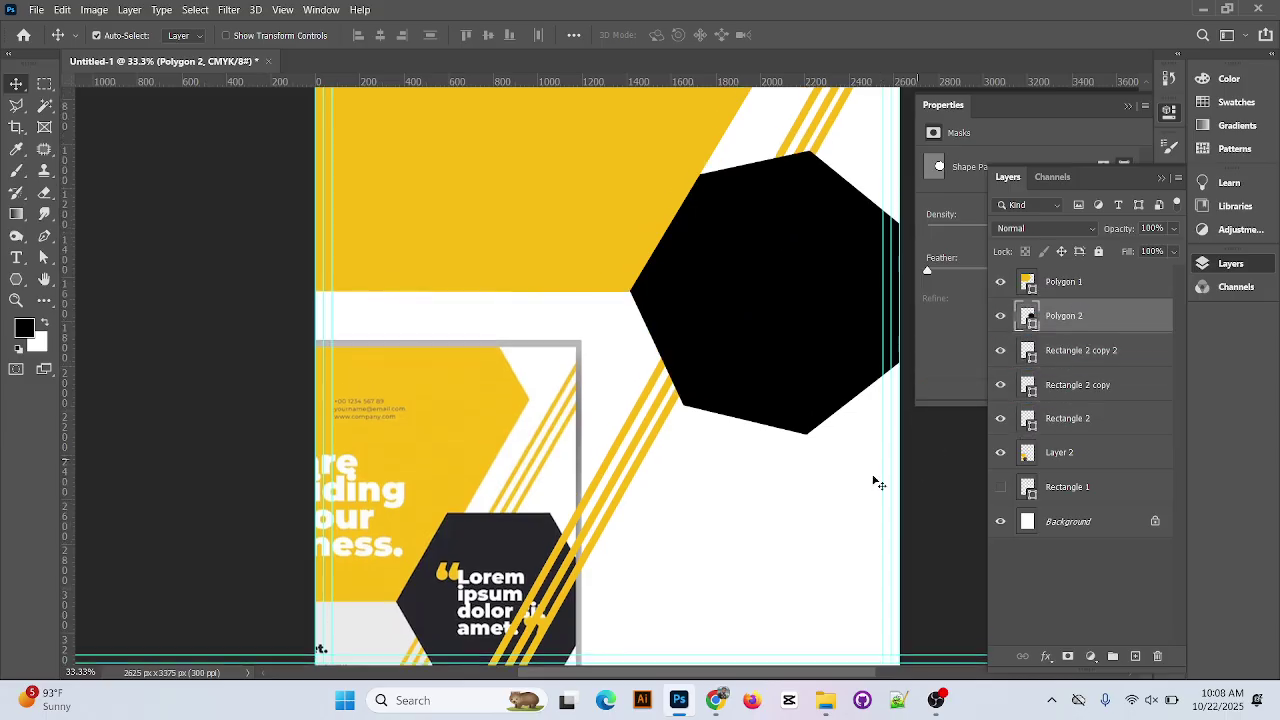
# Shift the black polygon's top and bottom anchors right, level with its upper left and lower left anchors, flattening both edges
pyautogui.scroll(3, 874, 480)
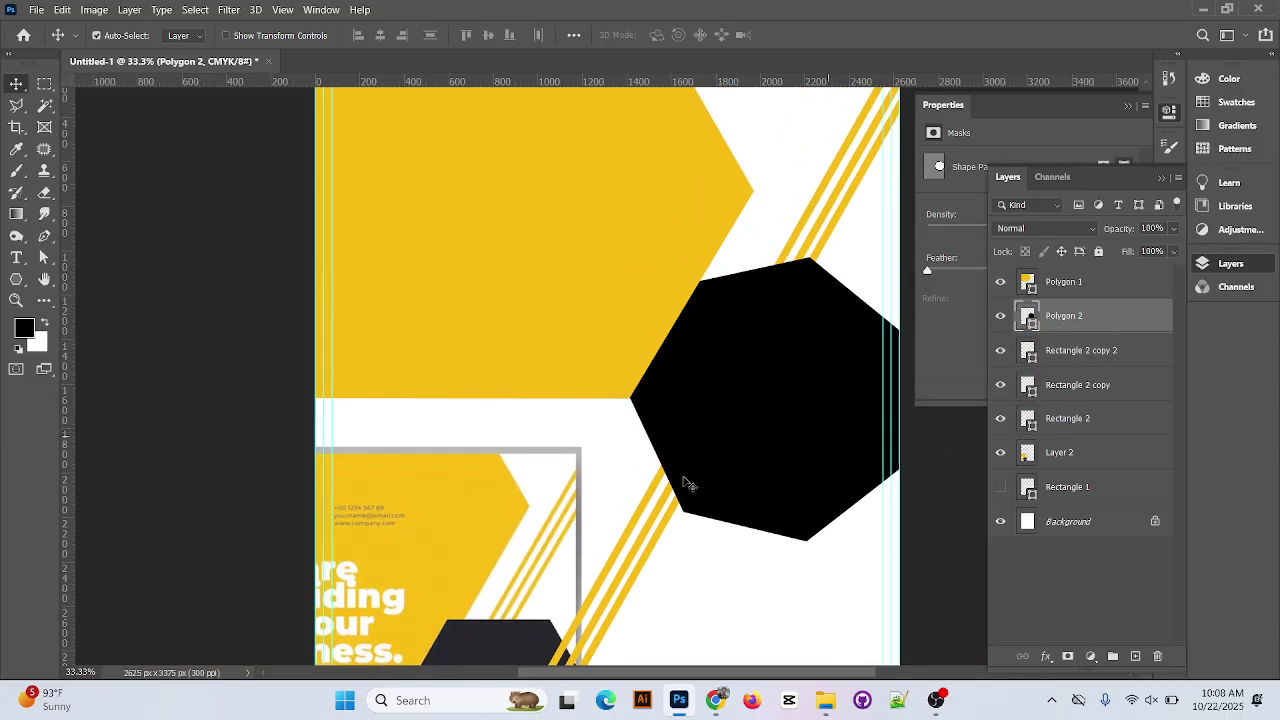
pyautogui.click(43, 262)
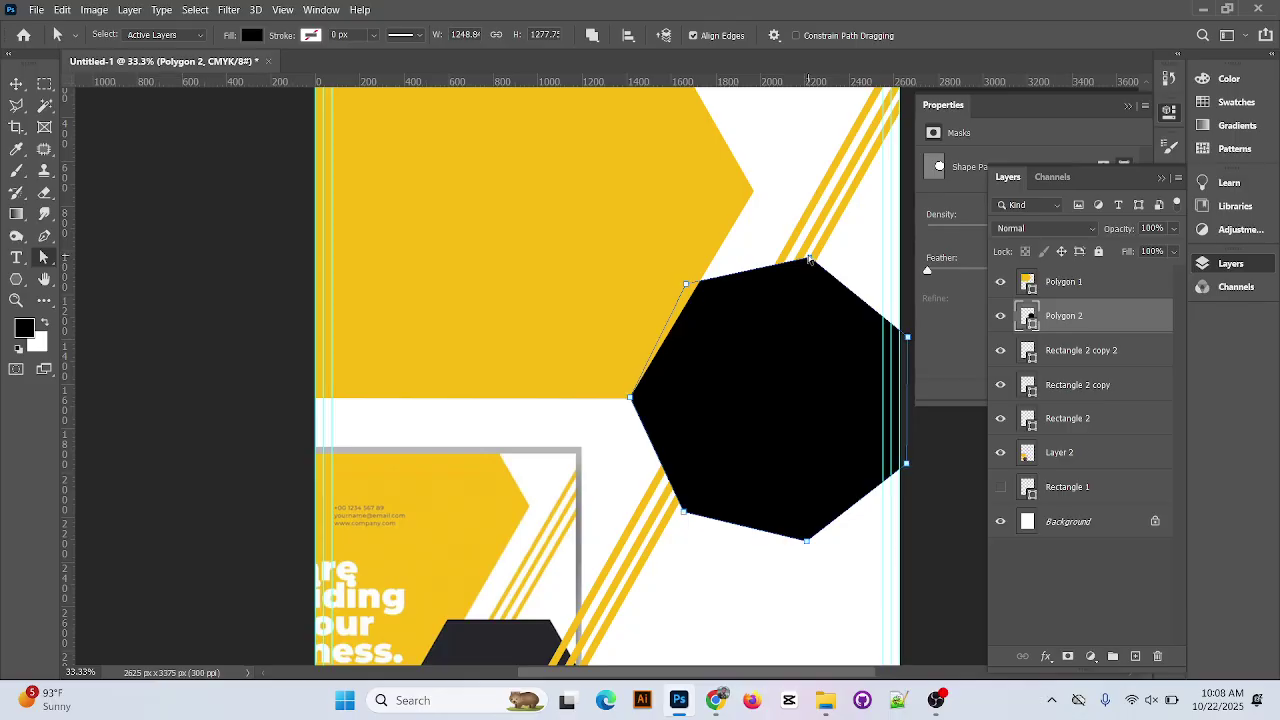
pyautogui.moveTo(812, 259); pyautogui.dragTo(862, 288)
pyautogui.moveTo(862, 288); pyautogui.dragTo(862, 288)
pyautogui.scroll(-3, 853, 303)
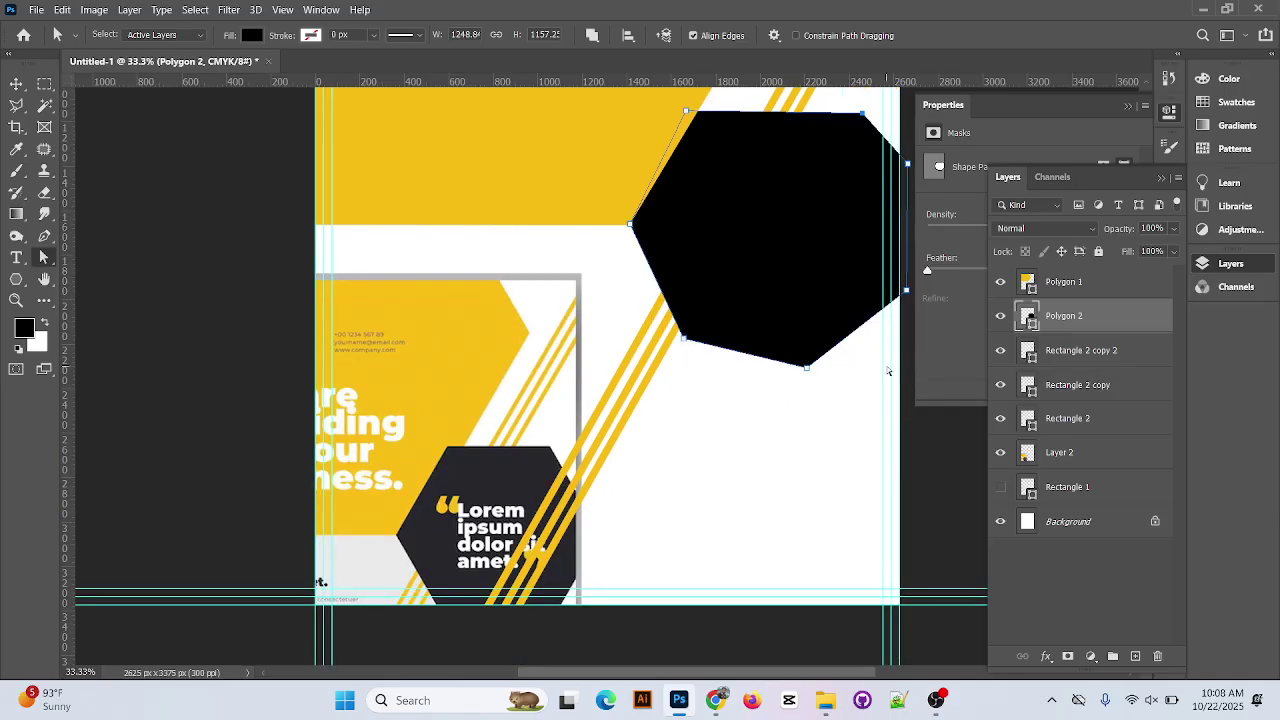
pyautogui.scroll(1, 890, 368)
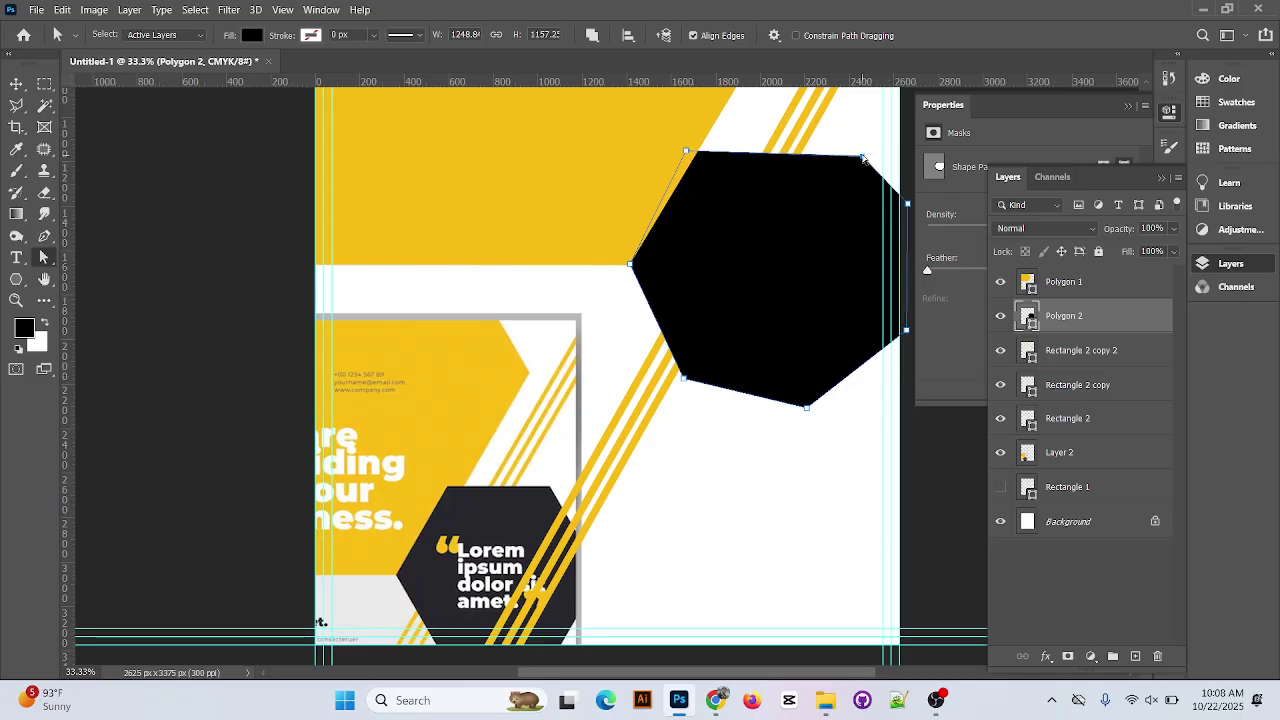
pyautogui.moveTo(864, 158); pyautogui.dragTo(865, 158)
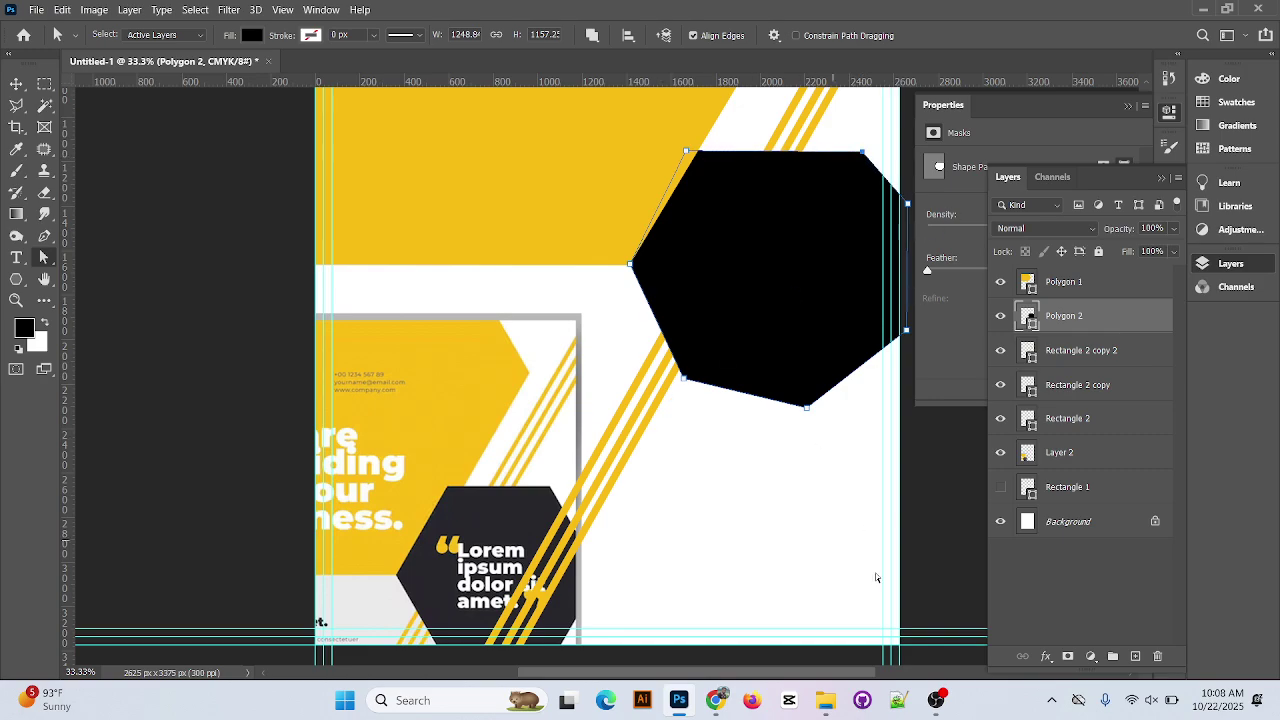
pyautogui.scroll(-4, 837, 501)
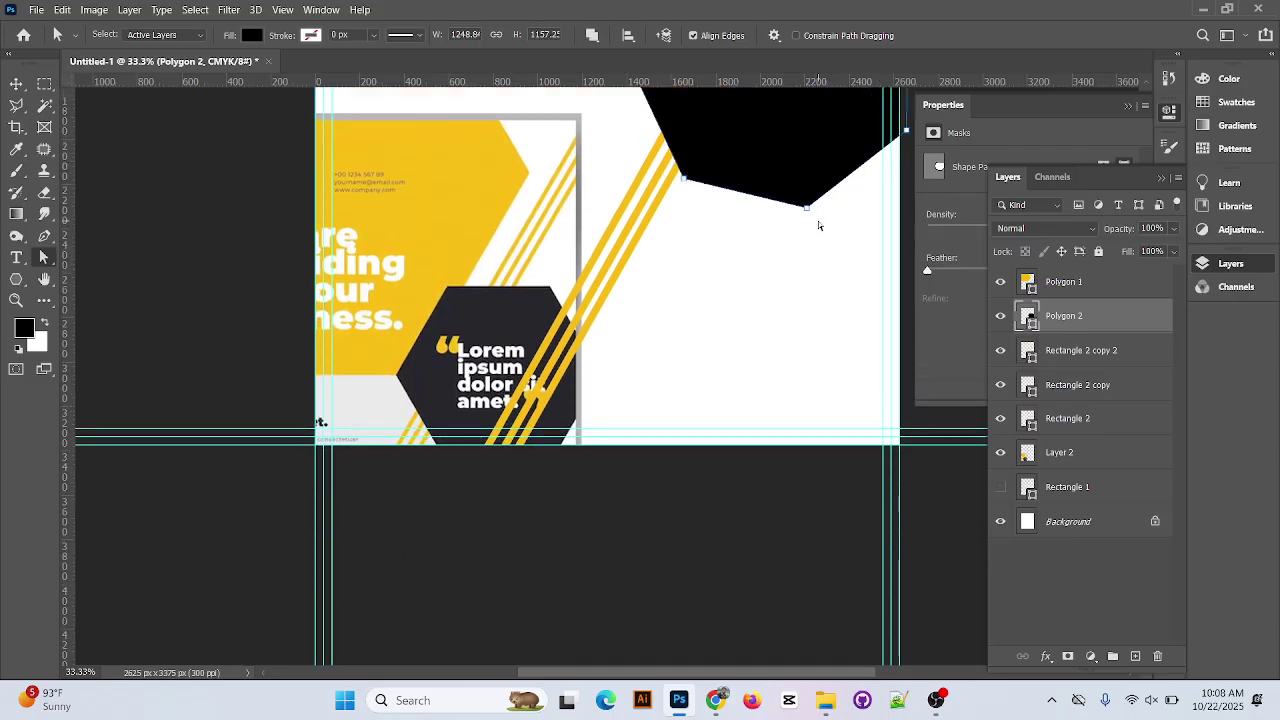
pyautogui.moveTo(807, 206); pyautogui.dragTo(855, 180)
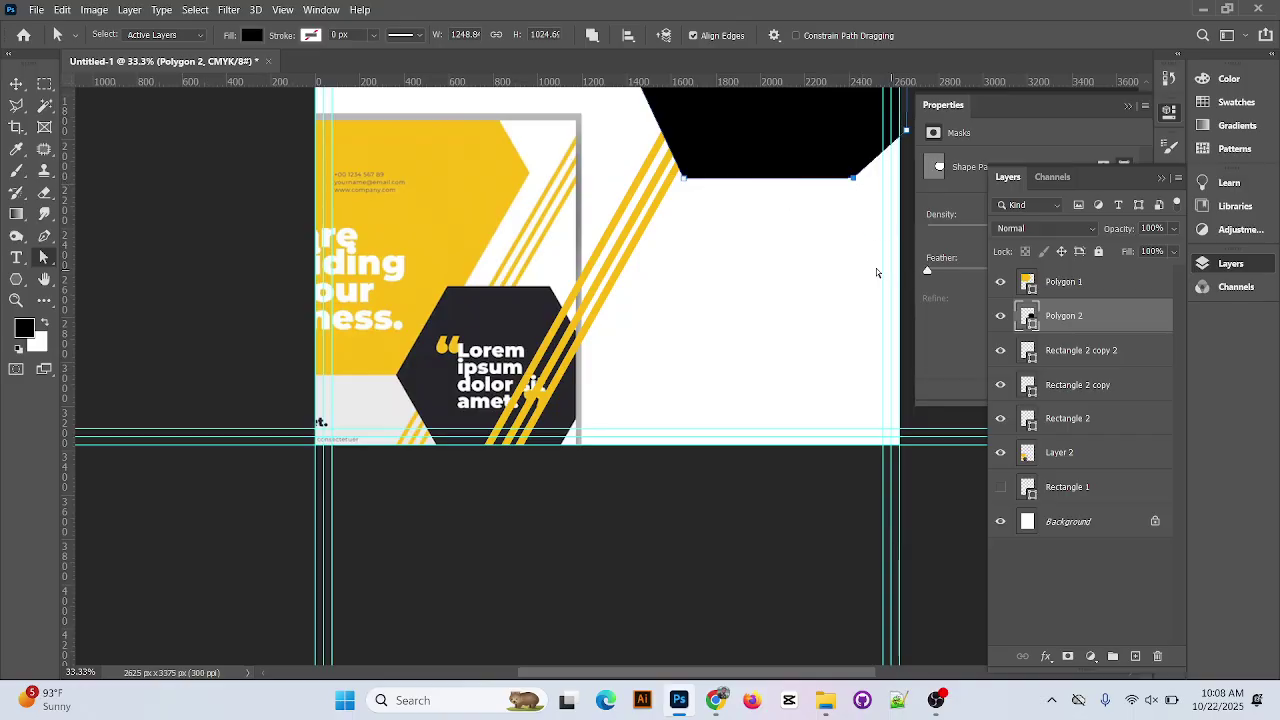
# Move the reference flyer up so its hexagon sits beside the black polygon, and reselect the black polygon
pyautogui.scroll(1, 803, 287)
pyautogui.scroll(-1, 802, 284)
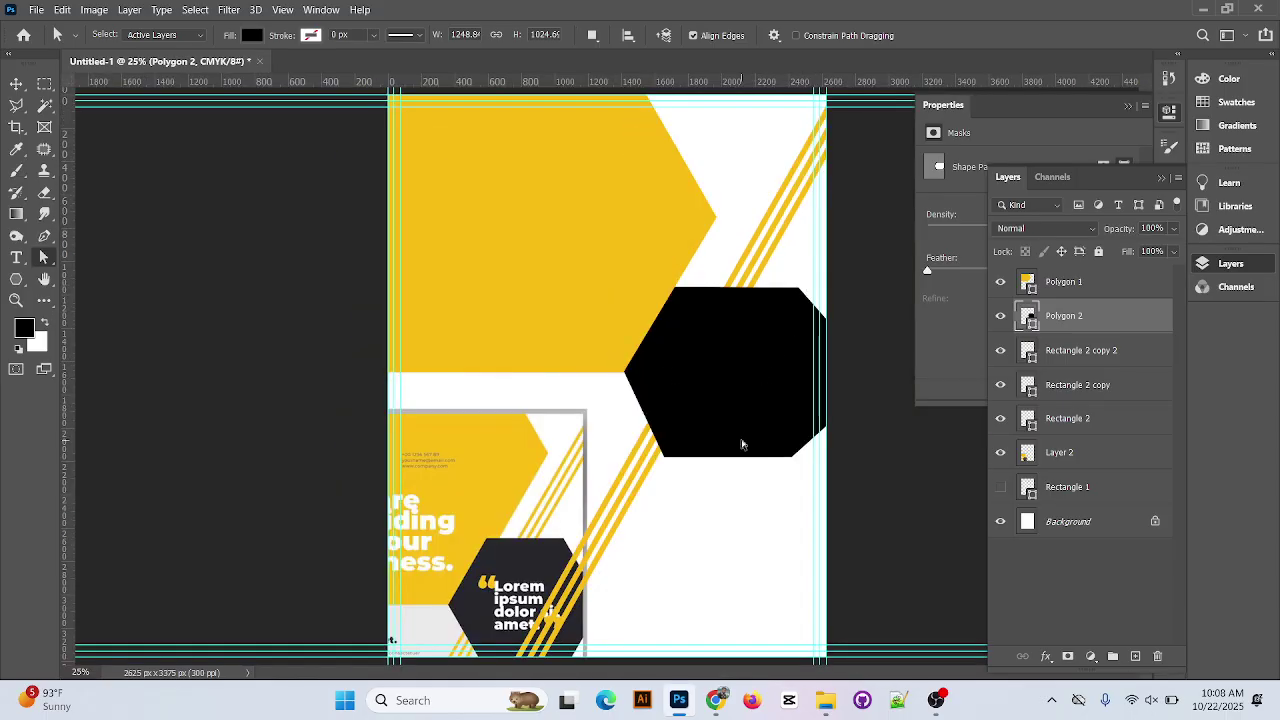
pyautogui.scroll(-2, 741, 445)
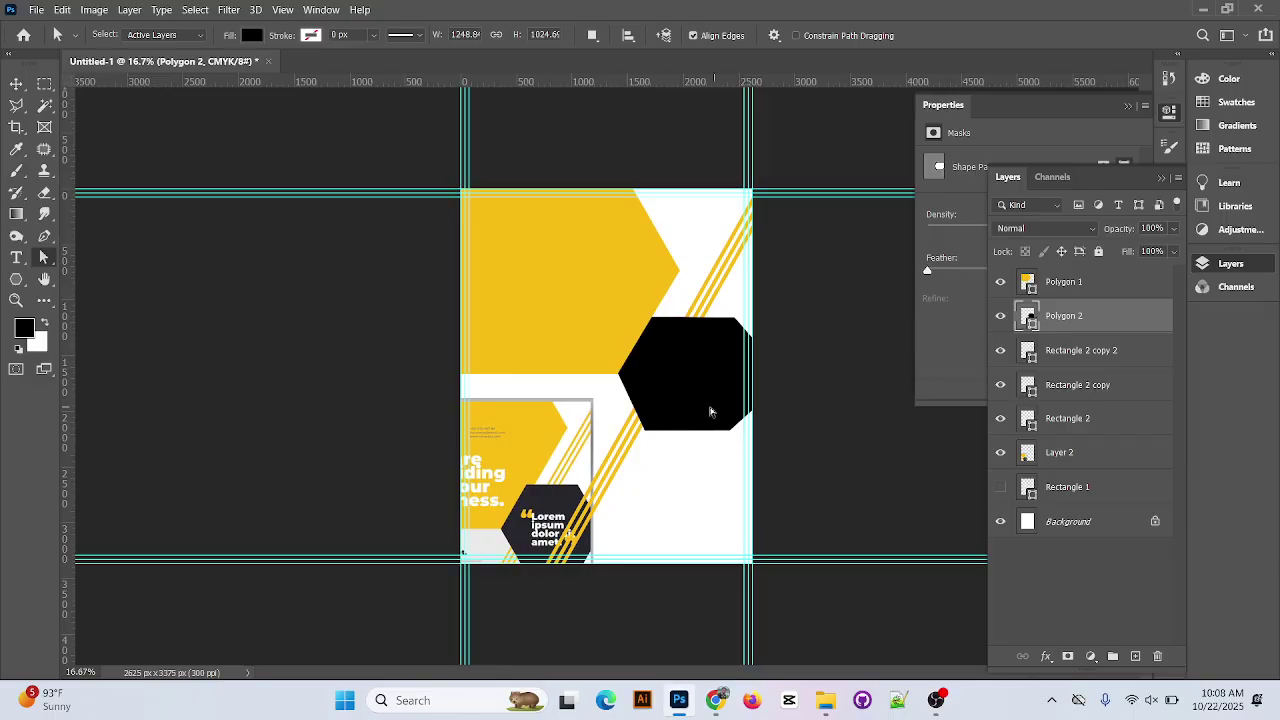
pyautogui.click(16, 83)
pyautogui.moveTo(507, 438); pyautogui.dragTo(515, 351)
pyautogui.click(655, 428)
# Move the black polygon's upper left anchor onto the yellow edge and lower its two bottom anchors evenly, making it about 1215 px tall
pyautogui.scroll(1, 655, 428)
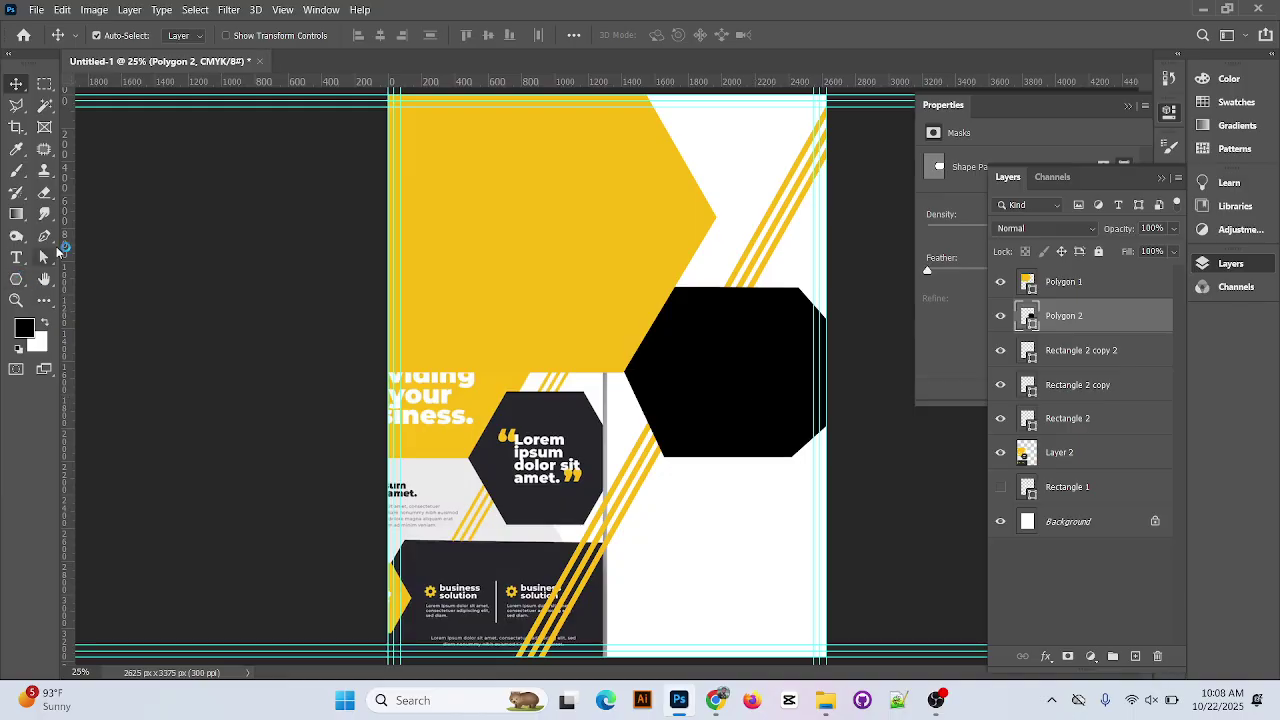
pyautogui.click(45, 256)
pyautogui.click(779, 440)
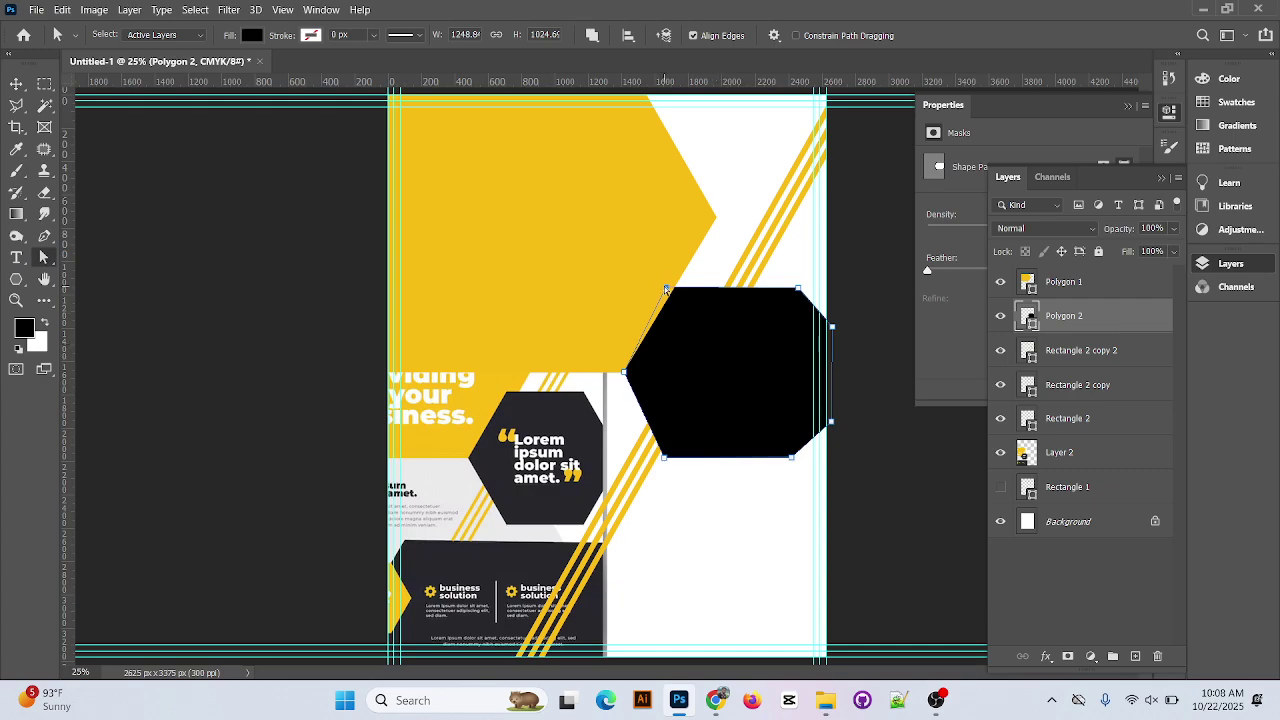
pyautogui.moveTo(666, 289); pyautogui.dragTo(673, 288)
pyautogui.moveTo(794, 457); pyautogui.dragTo(791, 471)
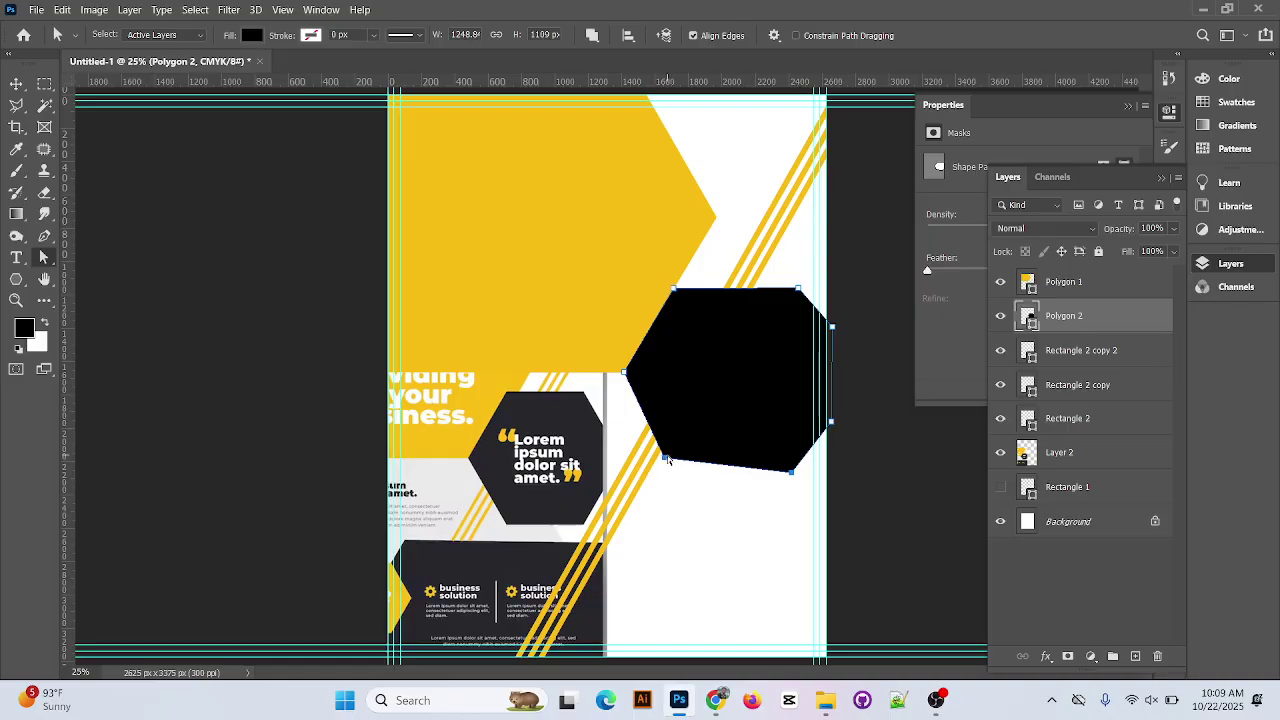
pyautogui.moveTo(665, 458); pyautogui.dragTo(667, 474)
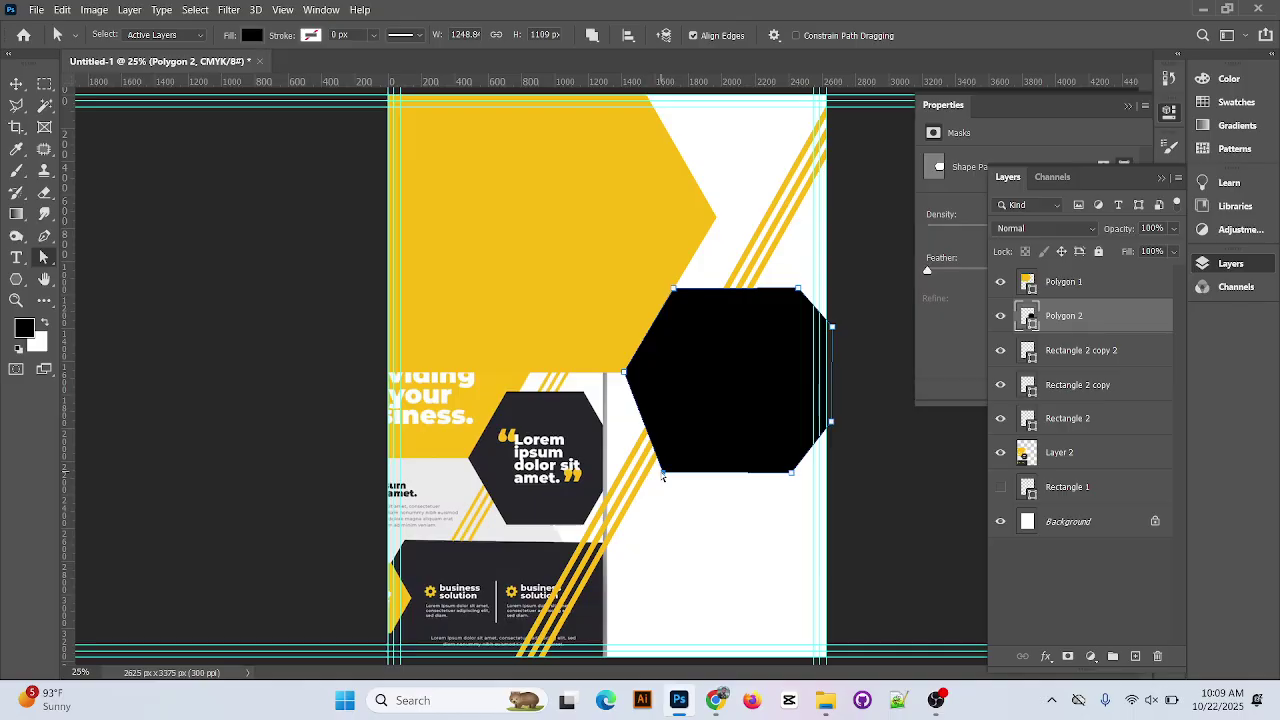
pyautogui.moveTo(663, 474); pyautogui.dragTo(670, 490)
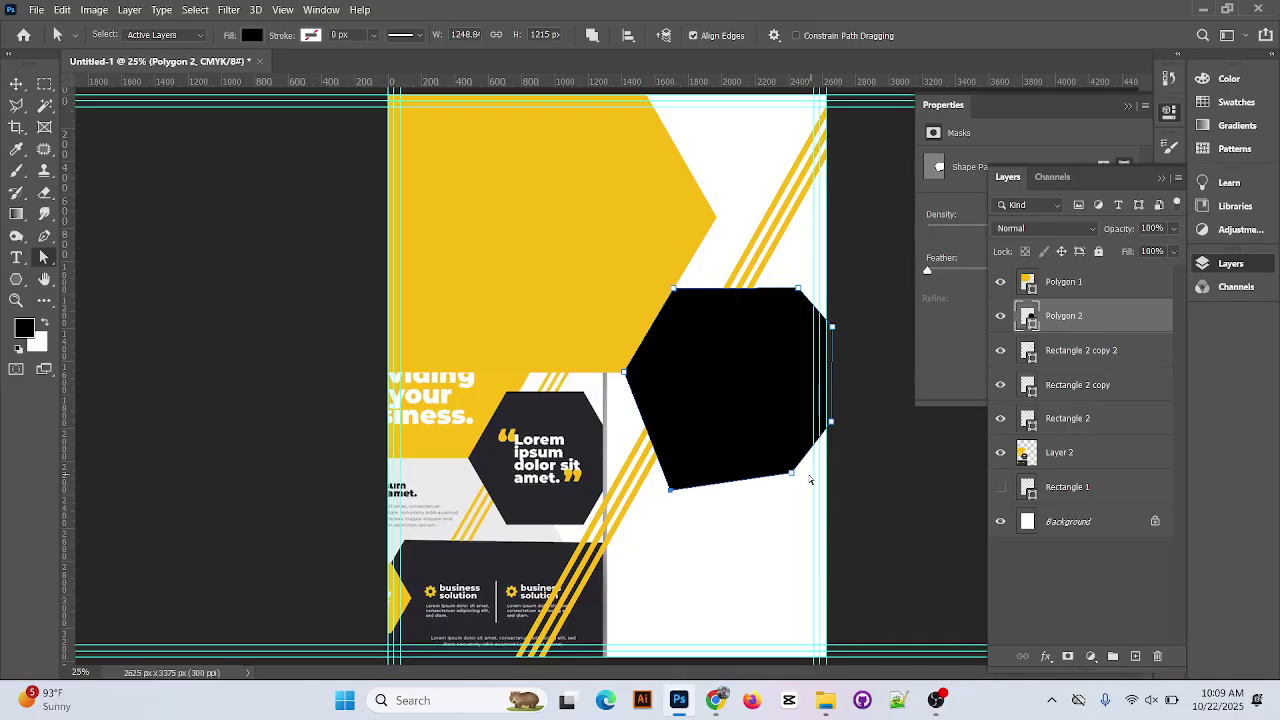
pyautogui.moveTo(790, 473); pyautogui.dragTo(790, 491)
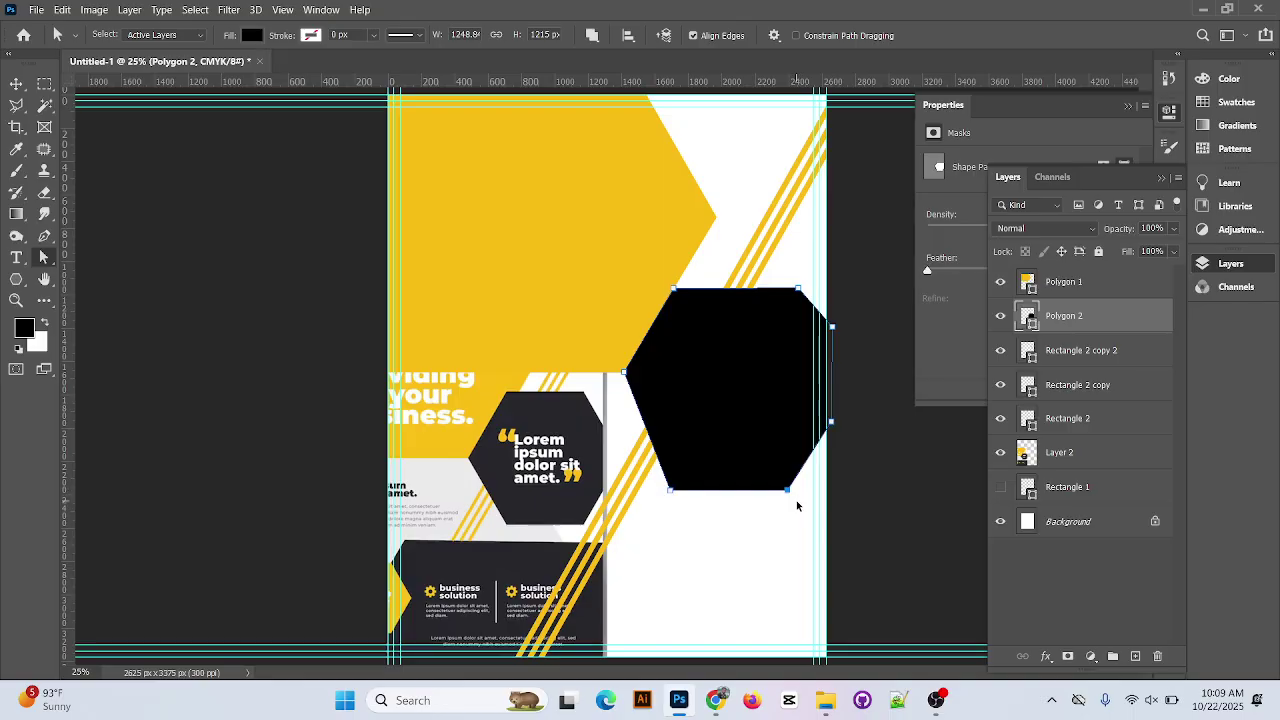
# Undo the last two bottom anchor moves and lower the black polygon's lower left anchor level with its lower right one
pyautogui.hotkey('ctrl', 'z')
pyautogui.hotkey('ctrl', 'z')
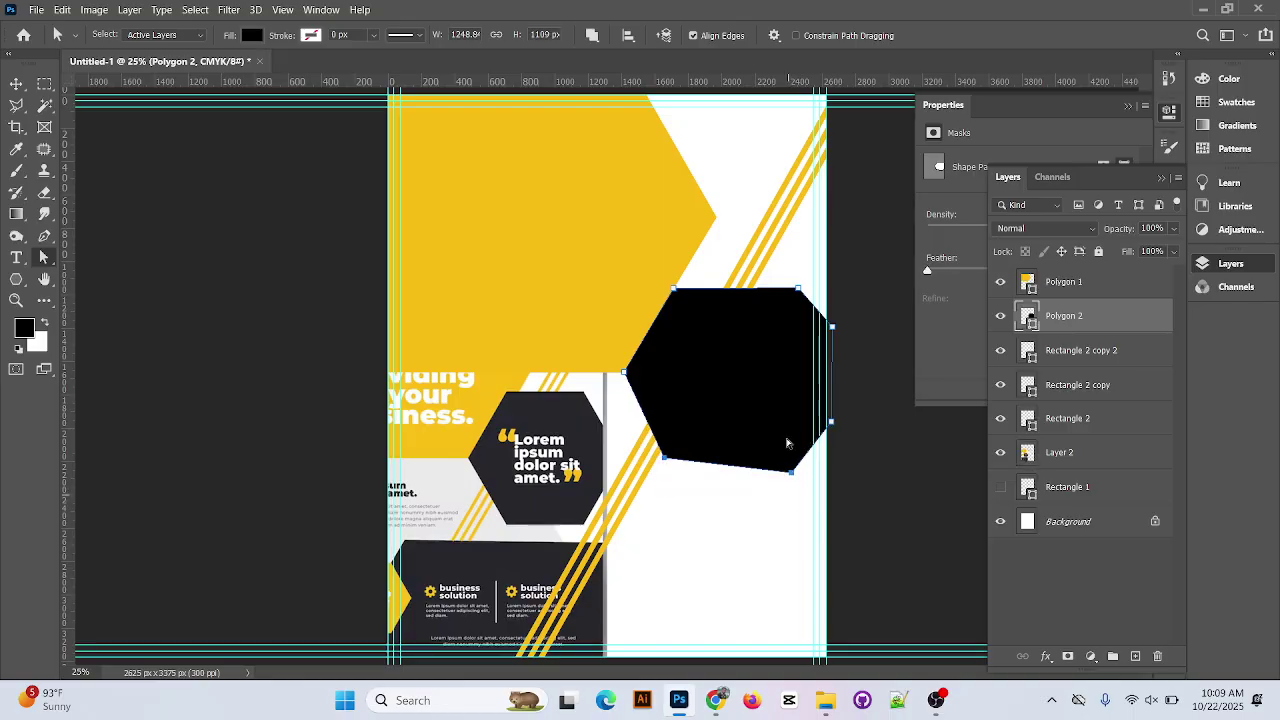
pyautogui.moveTo(665, 462); pyautogui.dragTo(664, 472)
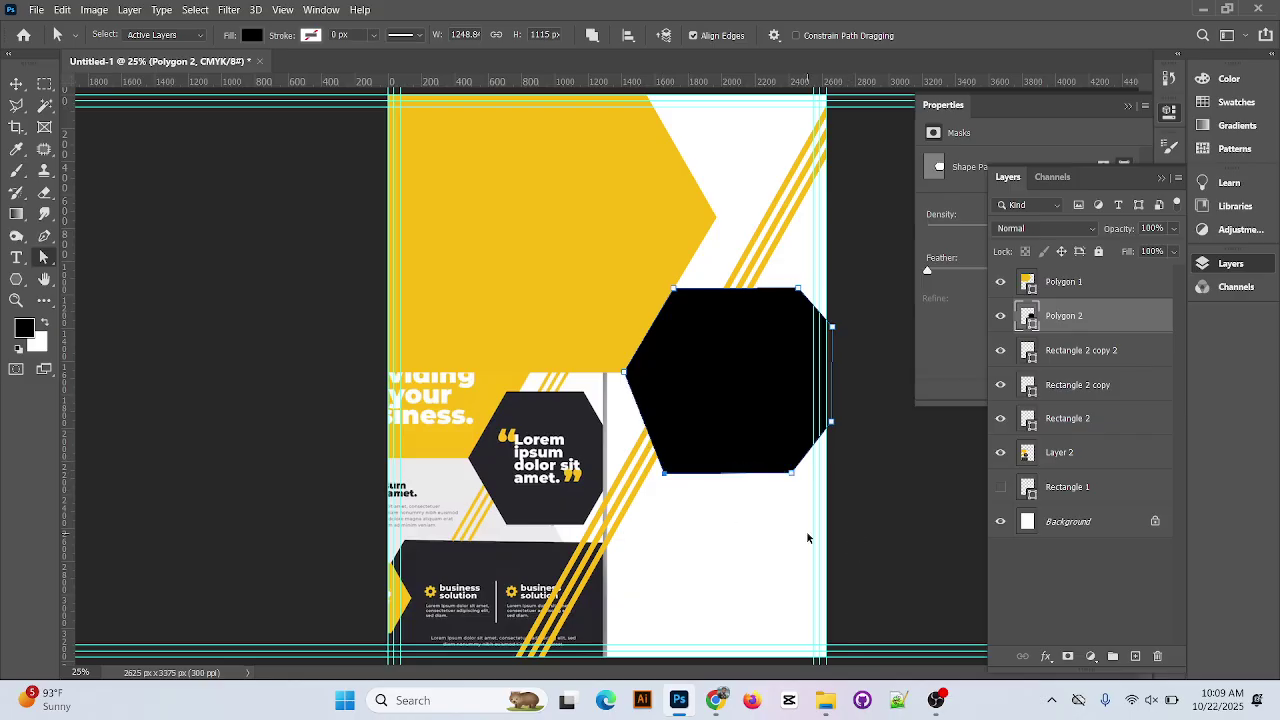
pyautogui.hotkey('ctrl', '+')
pyautogui.hotkey('ctrl', '+')
pyautogui.hscroll(3, 710, 556)
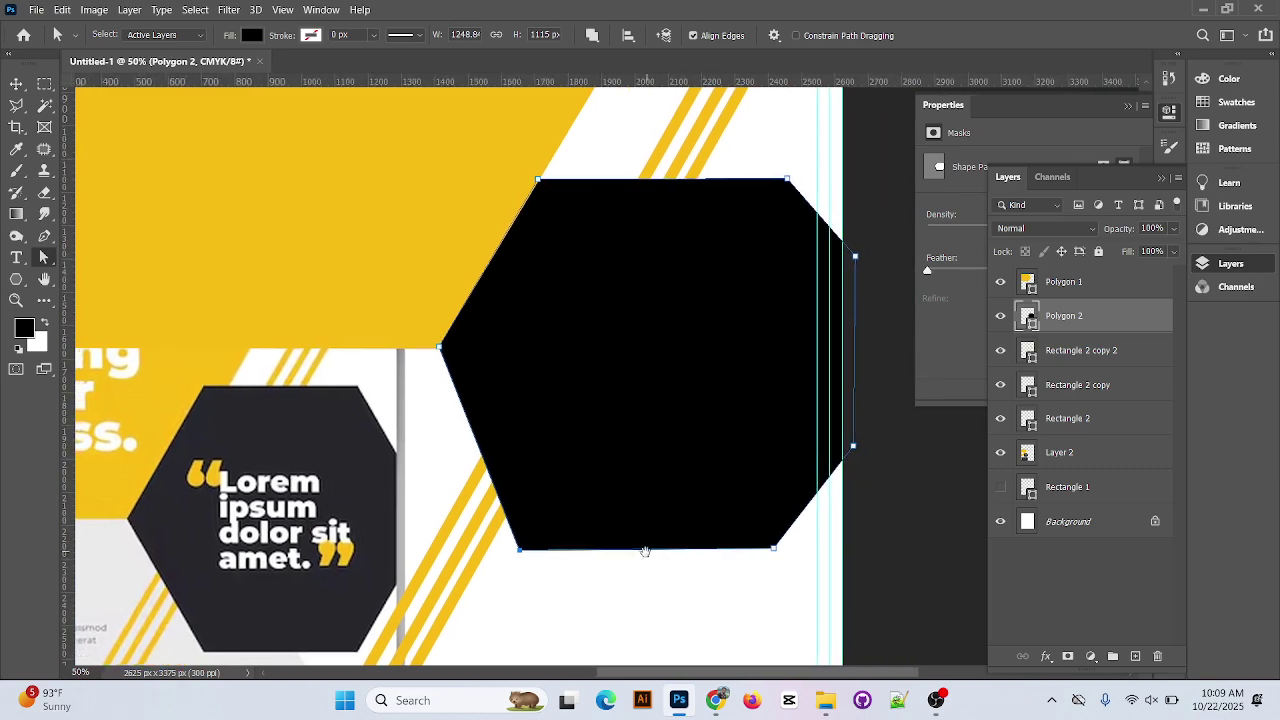
# Undo the edits back to the state before the black polygon was drawn
pyautogui.hotkey('ctrl', 'z')
pyautogui.hotkey('ctrl', 'z')
pyautogui.hotkey('ctrl', 'z')
pyautogui.hotkey('ctrl', 'z')
pyautogui.hotkey('ctrl', 'z')
pyautogui.hotkey('ctrl', 'z')
pyautogui.hotkey('ctrl', 'z')
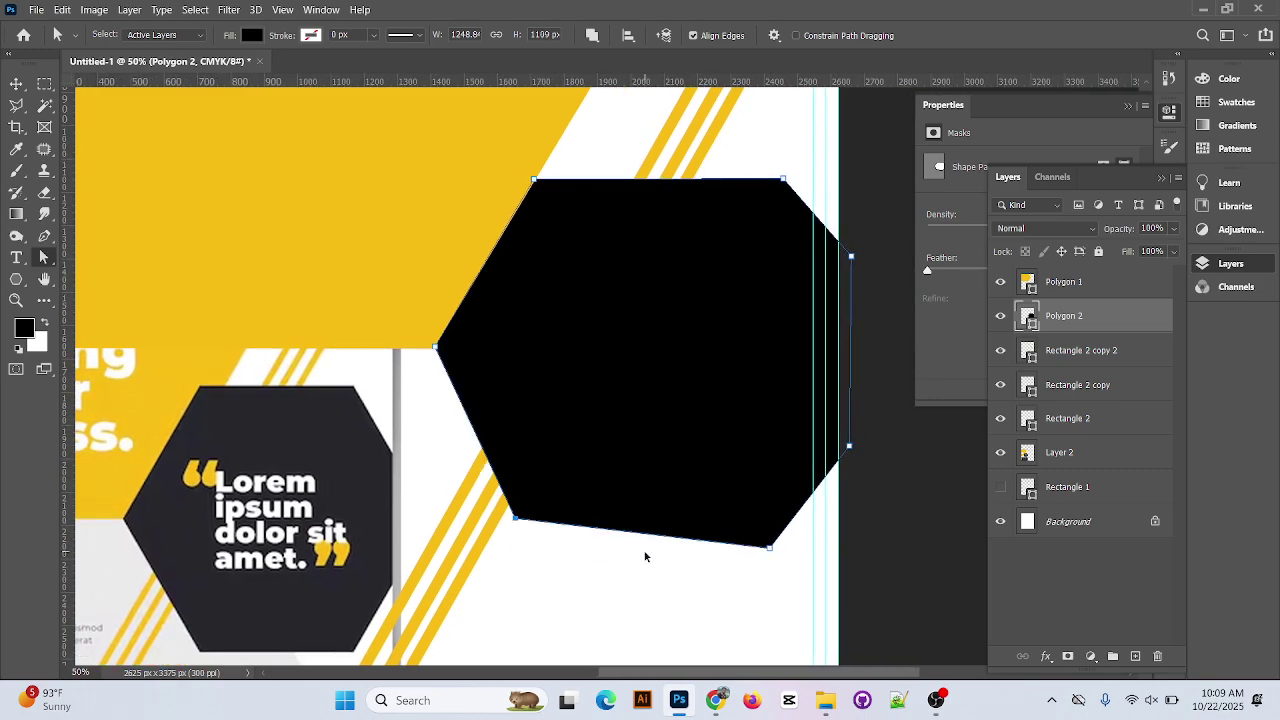
pyautogui.hotkey('ctrl', 'z')
pyautogui.hotkey('ctrl', 'z')
pyautogui.hotkey('ctrl', 'z')
pyautogui.hotkey('ctrl', 'z')
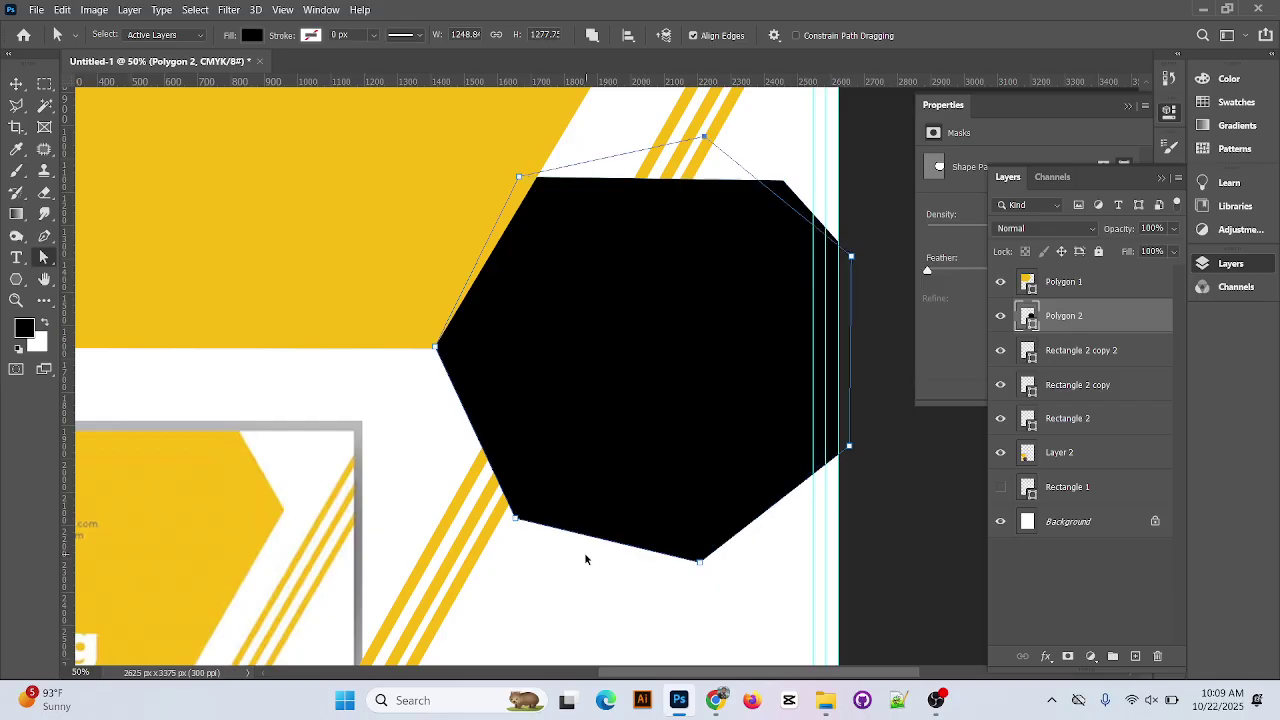
pyautogui.hotkey('ctrl', 'z')
pyautogui.hotkey('ctrl', 'z')
pyautogui.hotkey('ctrl', 'z')
pyautogui.hotkey('ctrl', 'z')
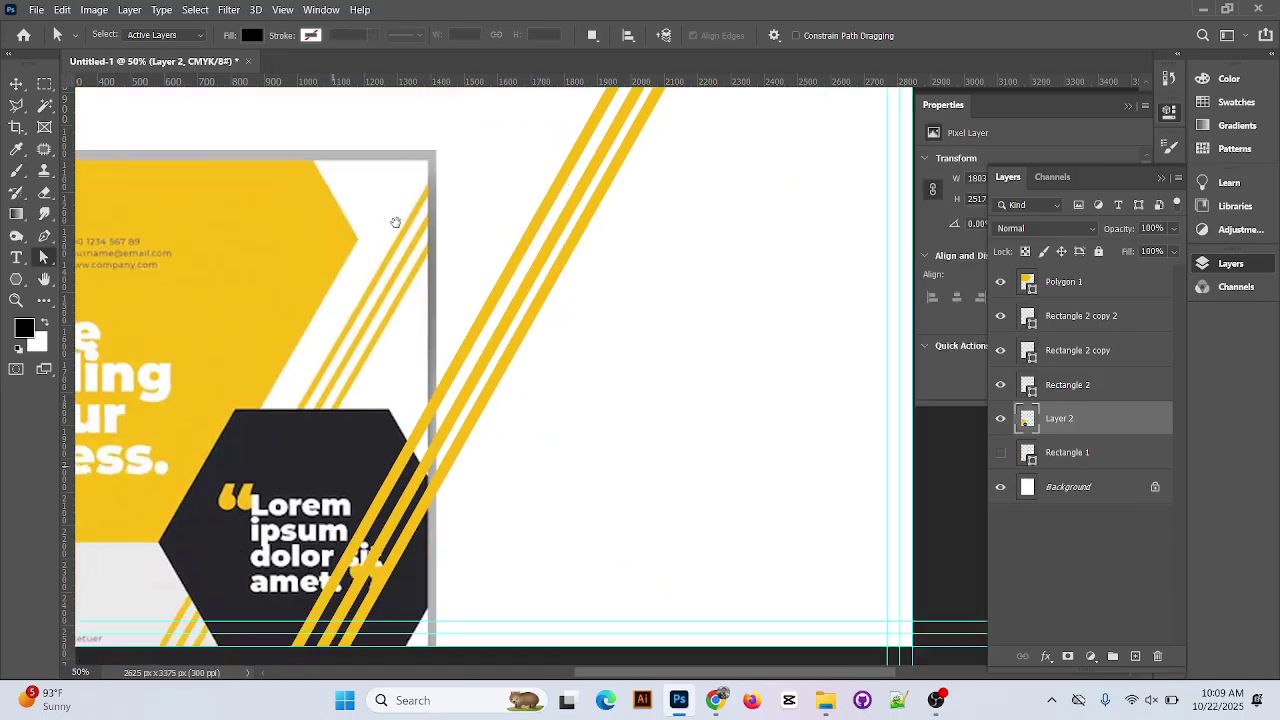
# Shift the reference flyer up and right so its entire dark hexagon lies on the canvas
pyautogui.click(16, 90)
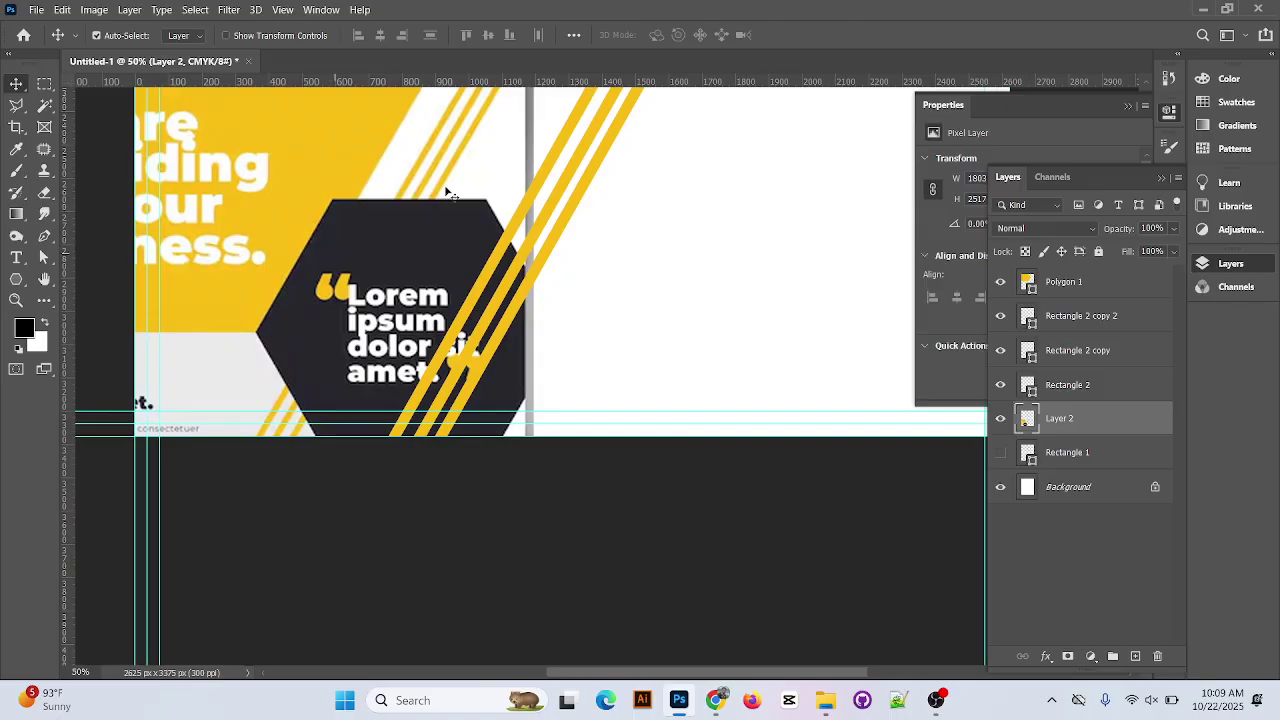
pyautogui.hotkey('ctrl', 'z')
pyautogui.hotkey('ctrl', 'z')
pyautogui.hotkey('ctrl', 'z')
pyautogui.hotkey('ctrl', 'z')
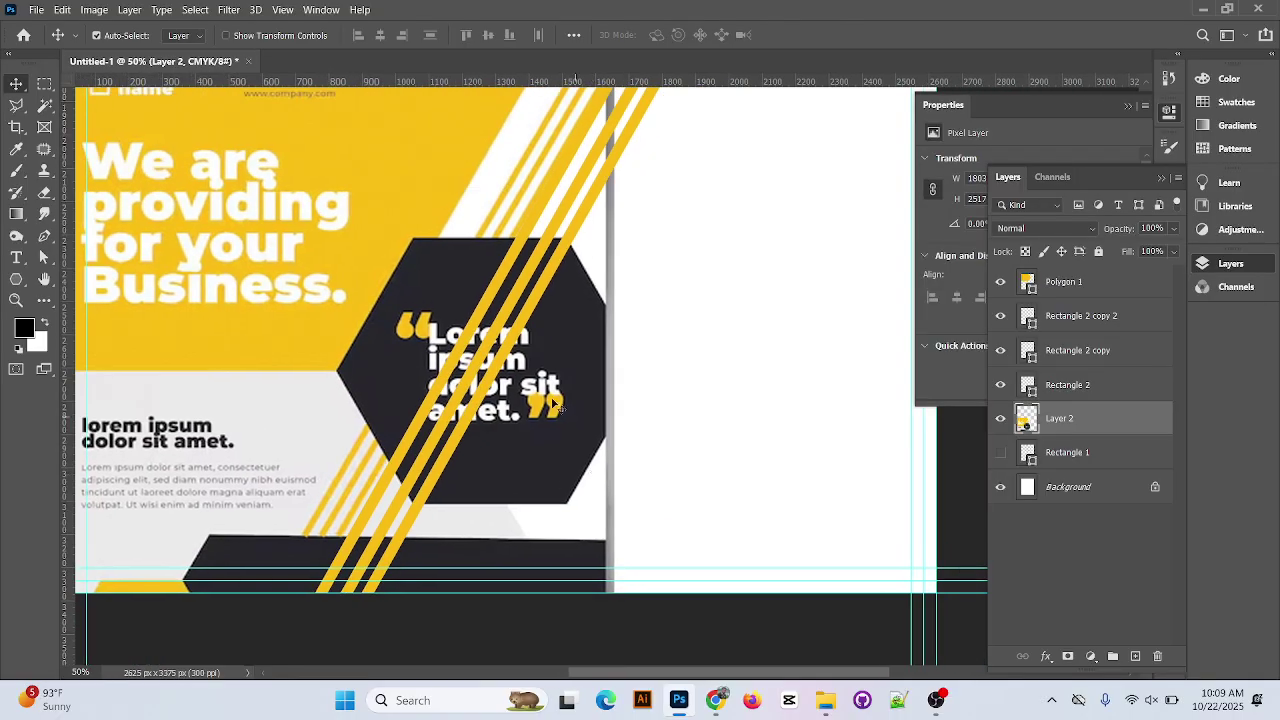
# Choose the Pen tool and set it to Shape mode with a black fill
pyautogui.rightClick(49, 240)
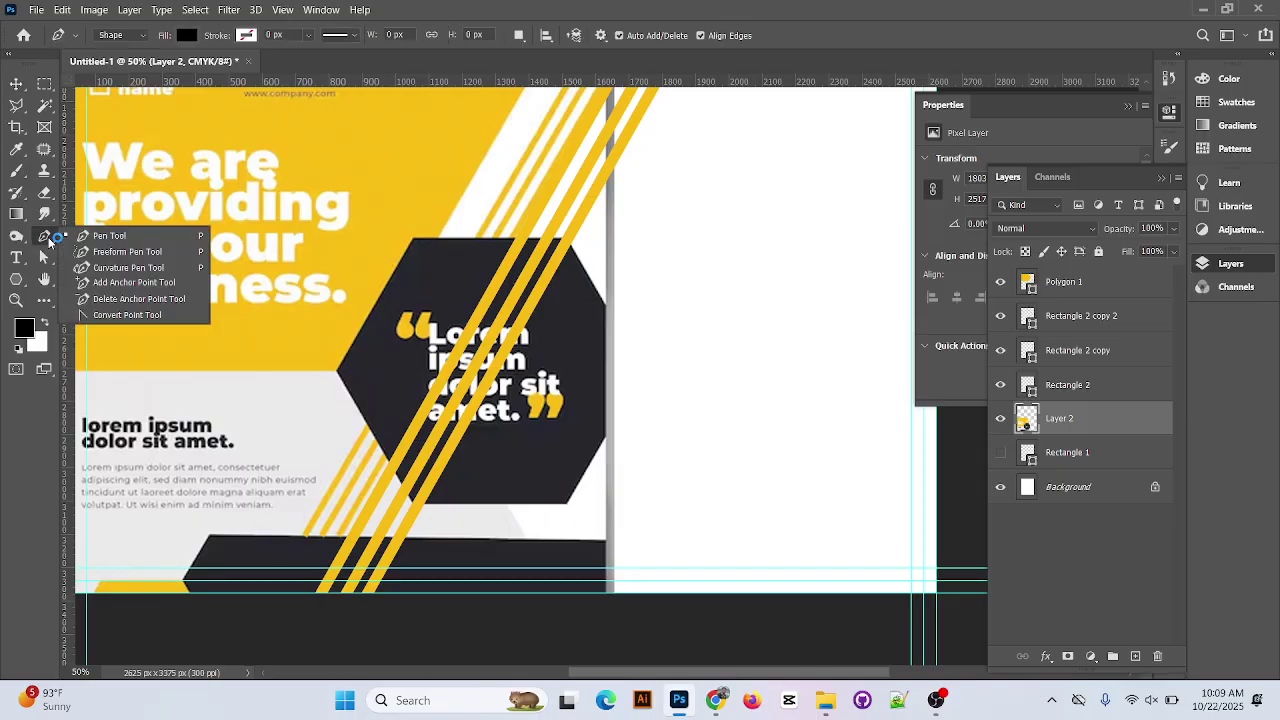
pyautogui.click(125, 234)
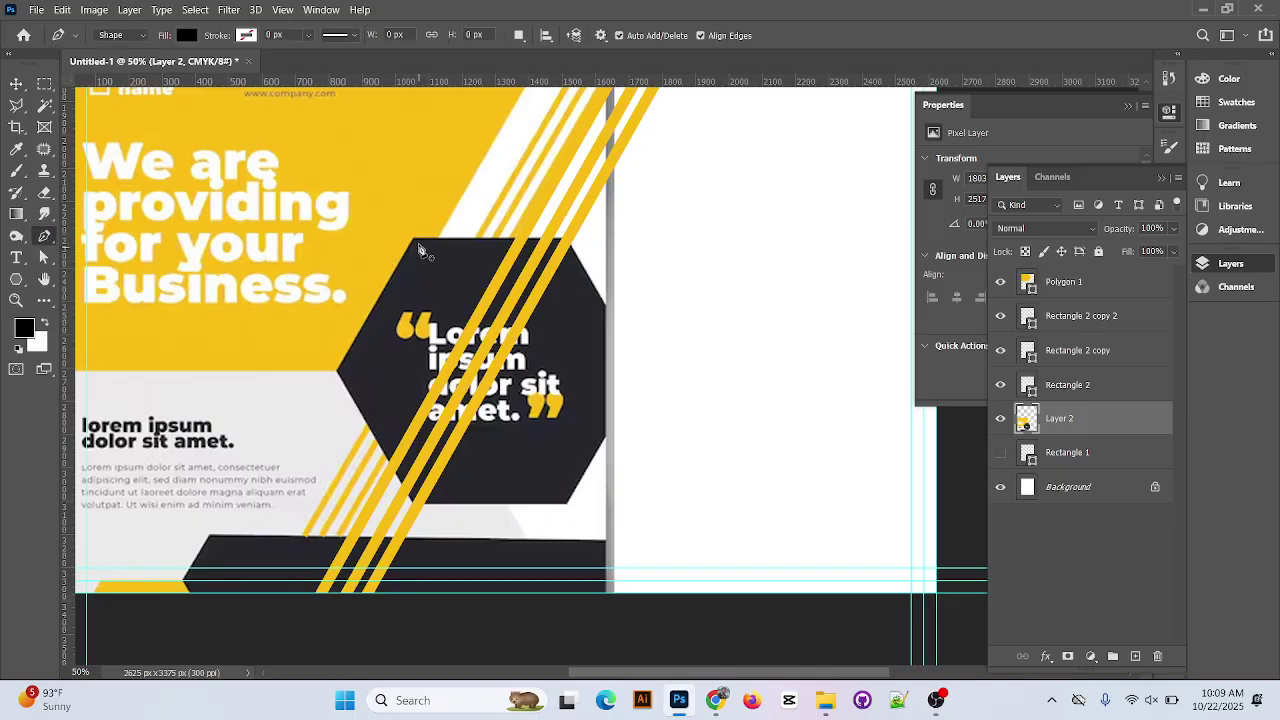
pyautogui.click(141, 36)
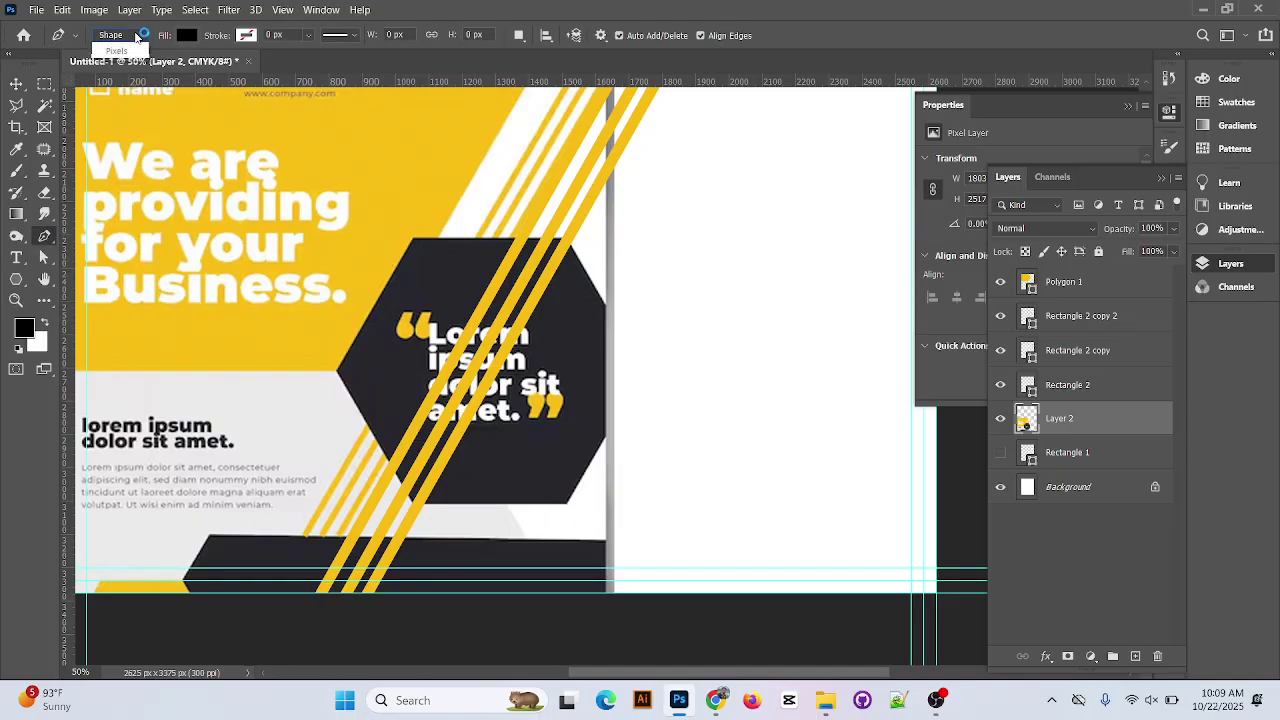
pyautogui.click(133, 62)
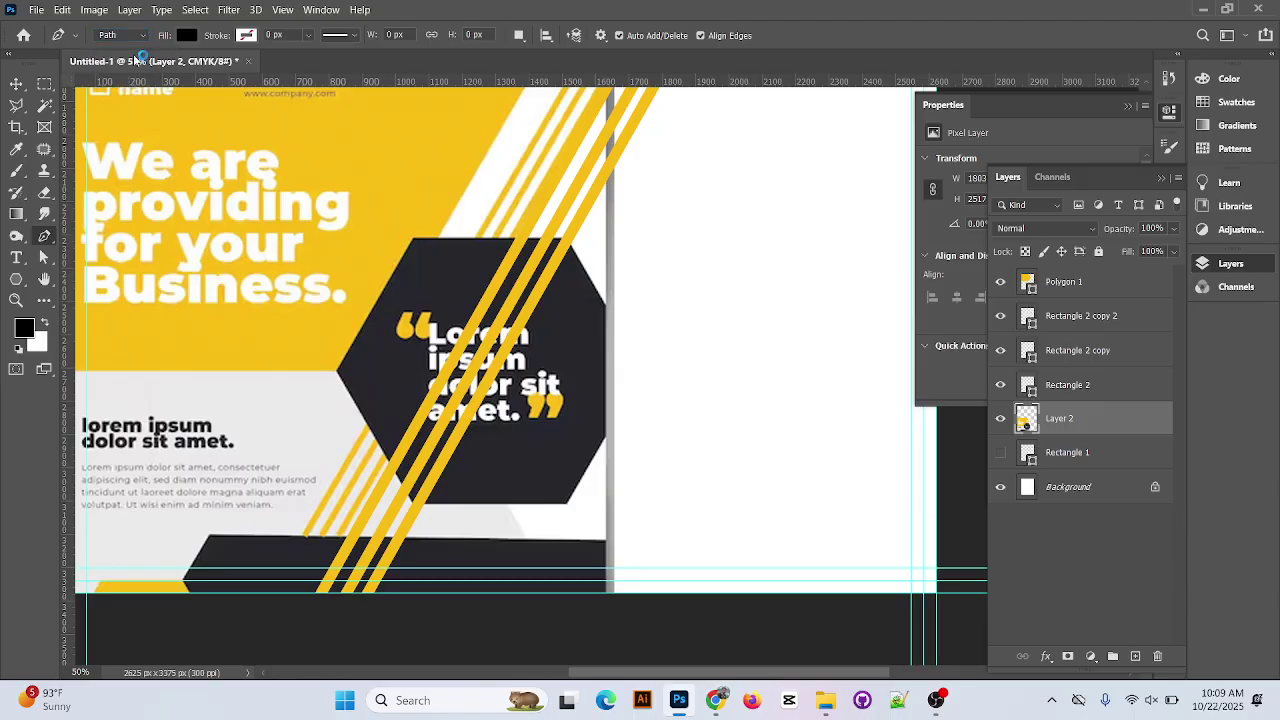
pyautogui.click(125, 36)
pyautogui.click(135, 50)
# Start tracing the reference flyer's dark hexagon with anchors at its two top corners and the upper end of its right edge
pyautogui.hotkey('ctrl', '+')
pyautogui.hotkey('ctrl', '+')
pyautogui.moveTo(283, 224); pyautogui.dragTo(601, 272)
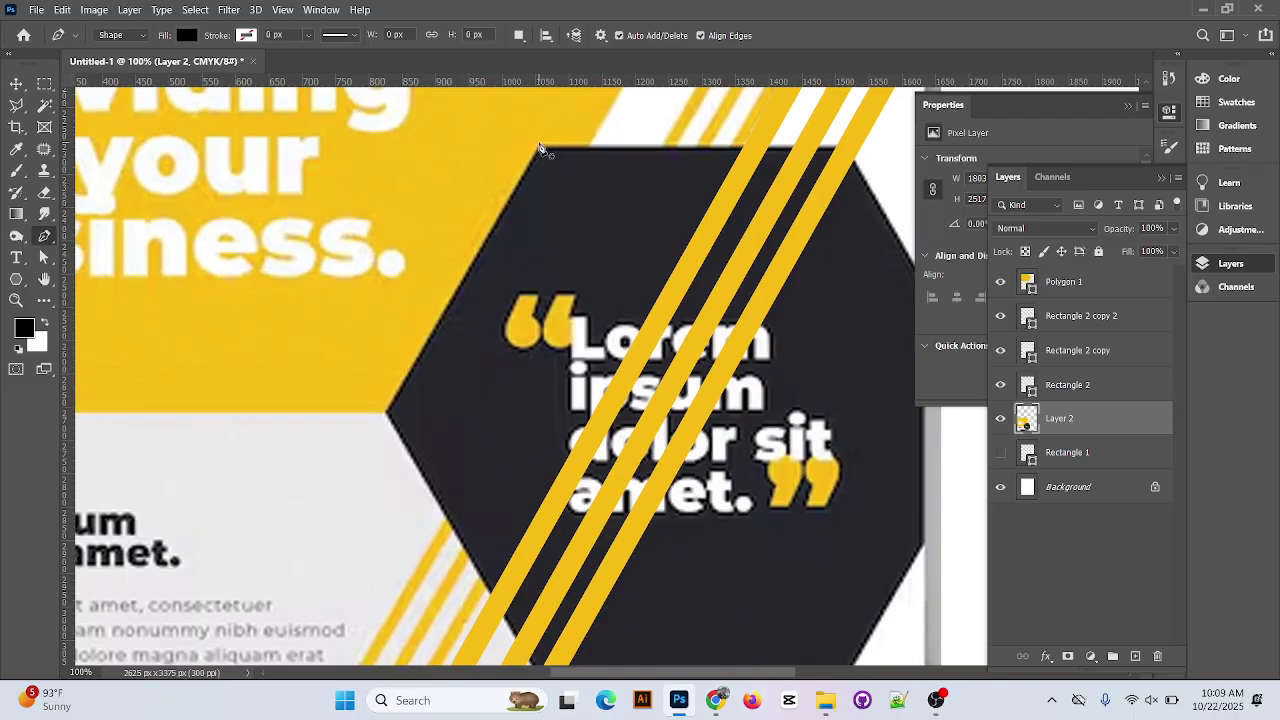
pyautogui.click(539, 144)
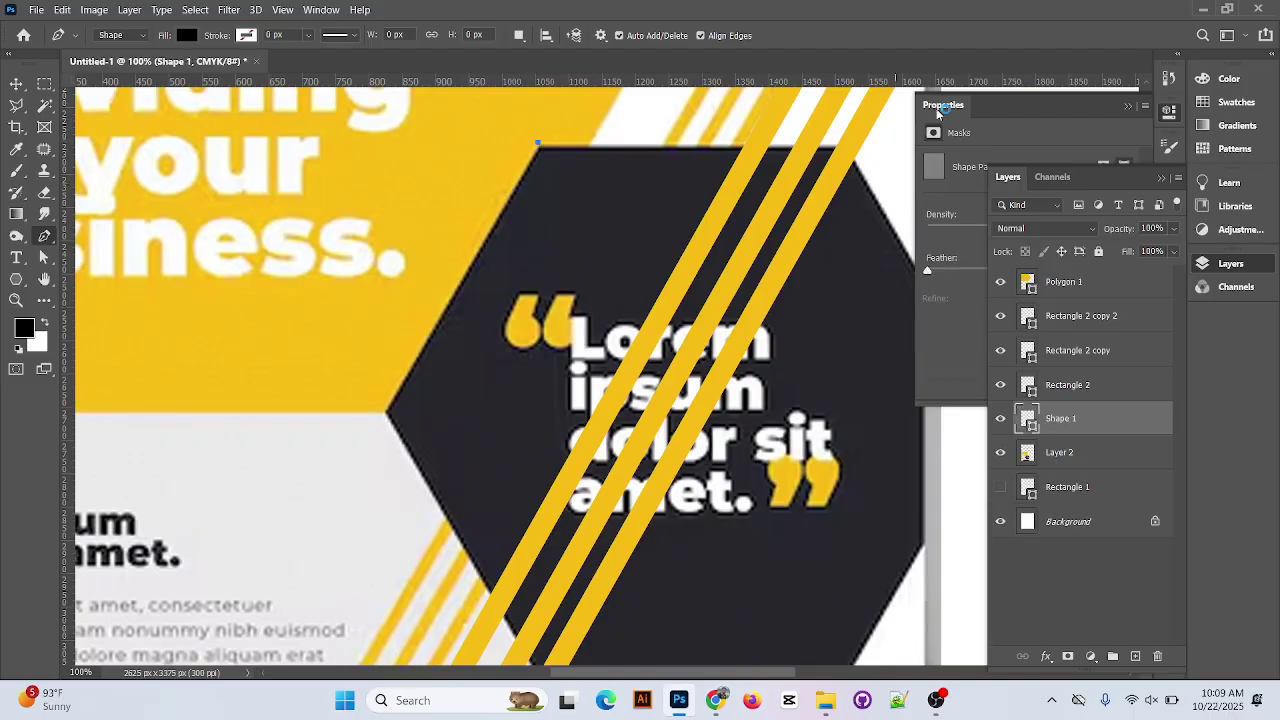
pyautogui.click(843, 143)
pyautogui.moveTo(866, 318); pyautogui.dragTo(740, 297)
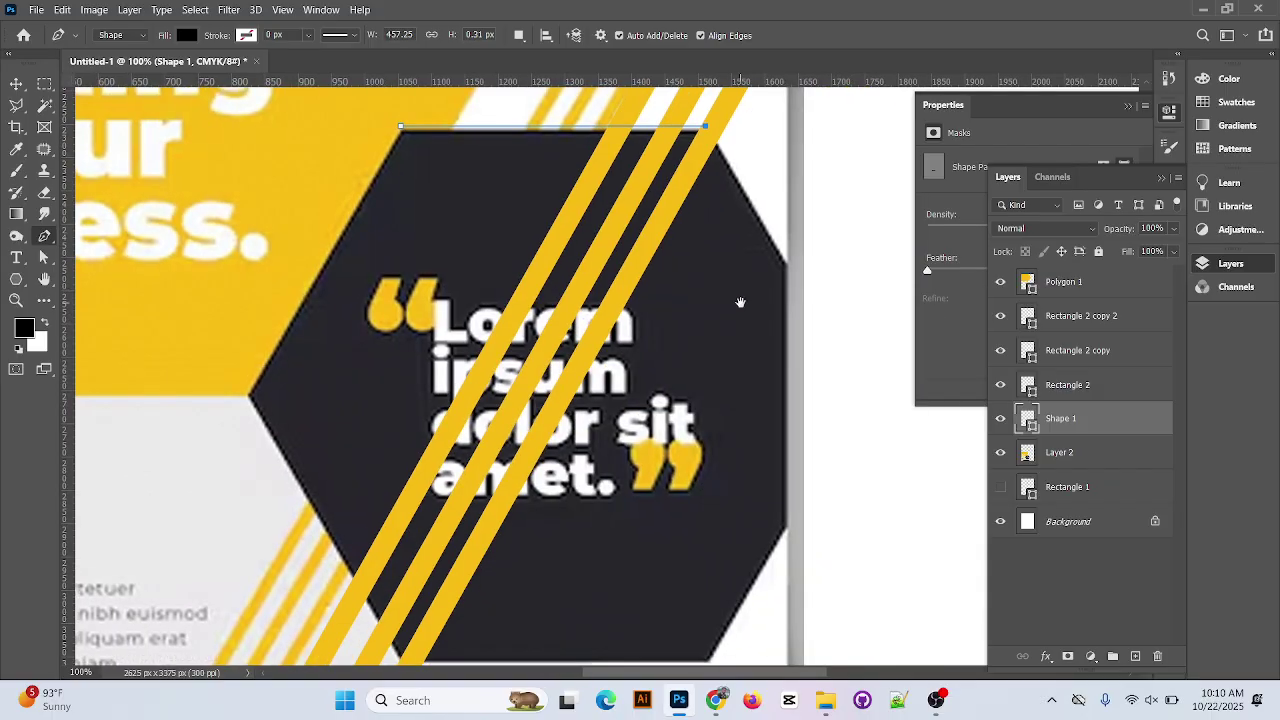
pyautogui.click(788, 268)
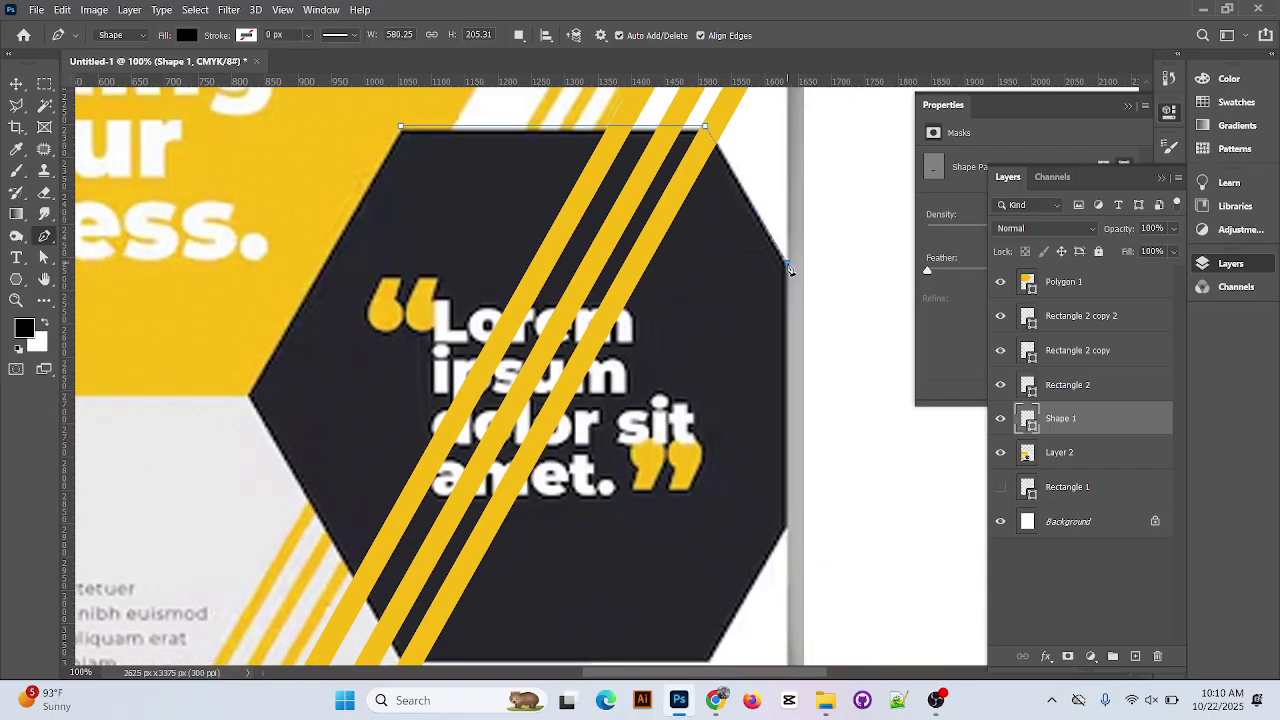
# Continue the trace around the hexagon's remaining corners and close it as a black shape of about 810 x 801 px
pyautogui.click(788, 527)
pyautogui.scroll(-1, 768, 572)
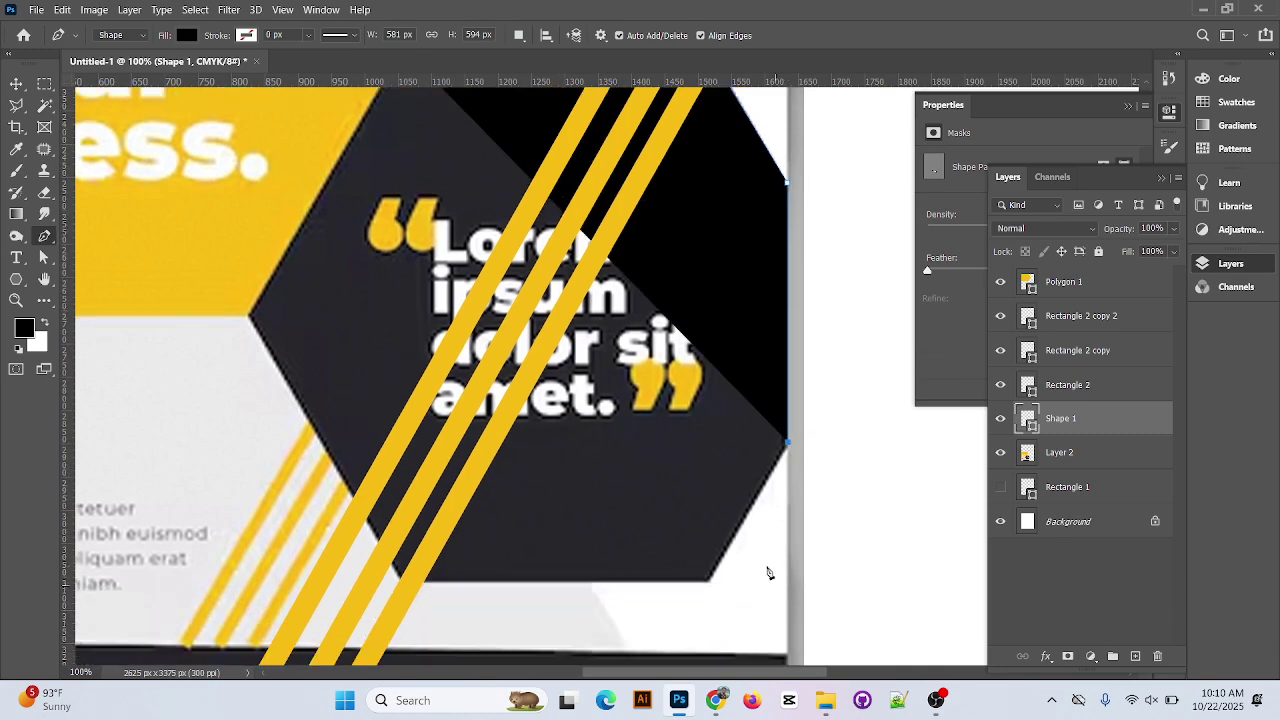
pyautogui.click(711, 580)
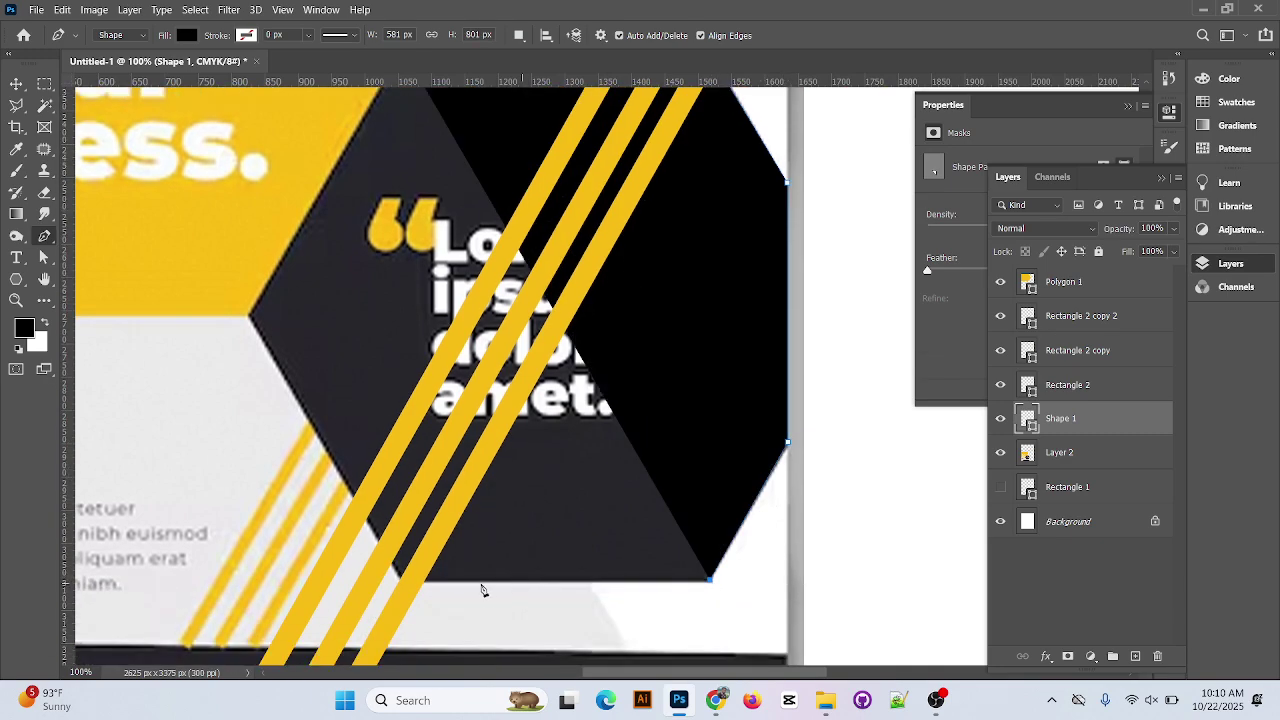
pyautogui.click(405, 579)
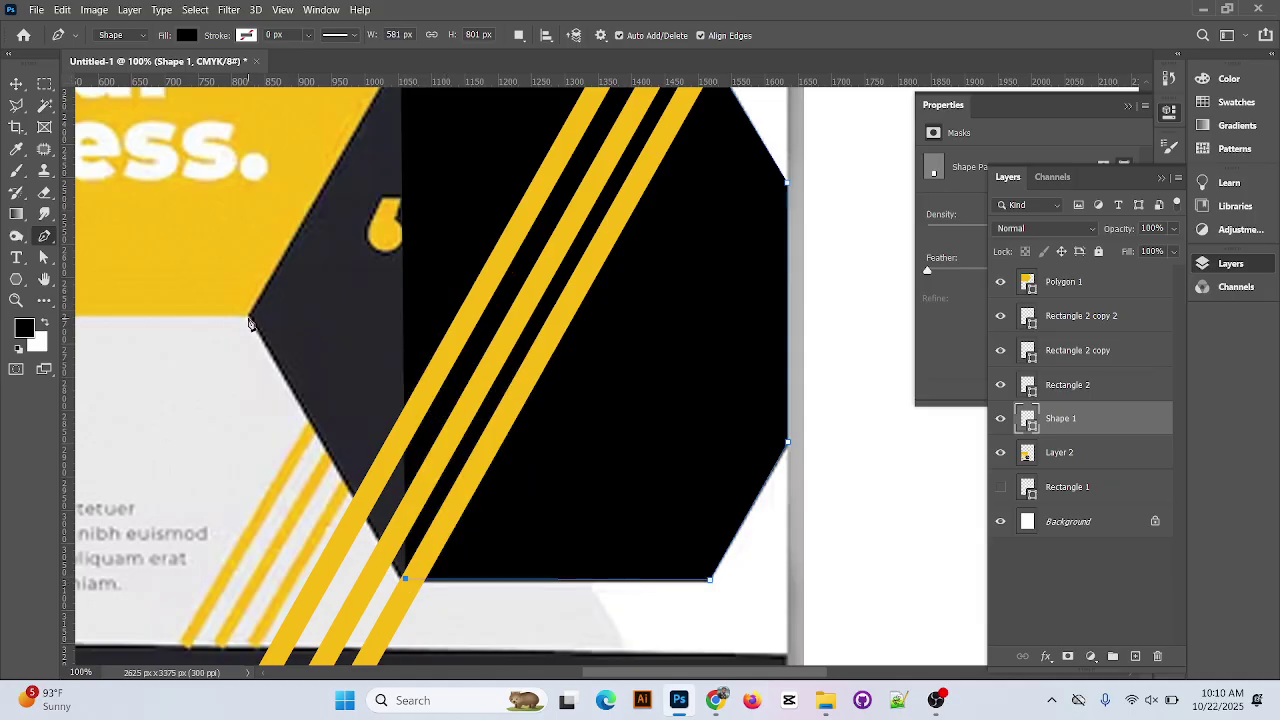
pyautogui.click(250, 322)
pyautogui.scroll(3, 290, 322)
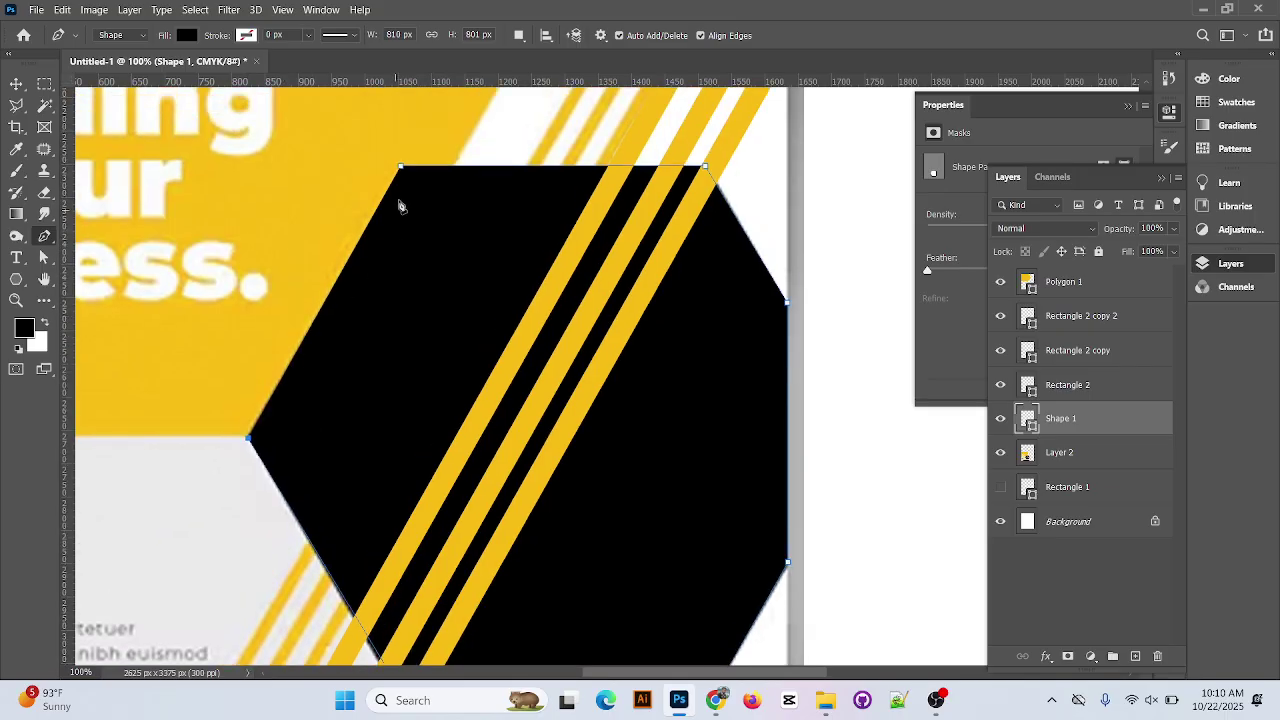
pyautogui.click(402, 167)
# Move the black hexagon up beside the yellow shape's lower right slanted edge, with the reference flyer shifted down and left
pyautogui.click(15, 84)
pyautogui.hotkey('ctrl', '-')
pyautogui.hotkey('ctrl', '-')
pyautogui.hotkey('ctrl', '-')
pyautogui.hotkey('ctrl', '-')
pyautogui.hotkey('ctrl', '-')
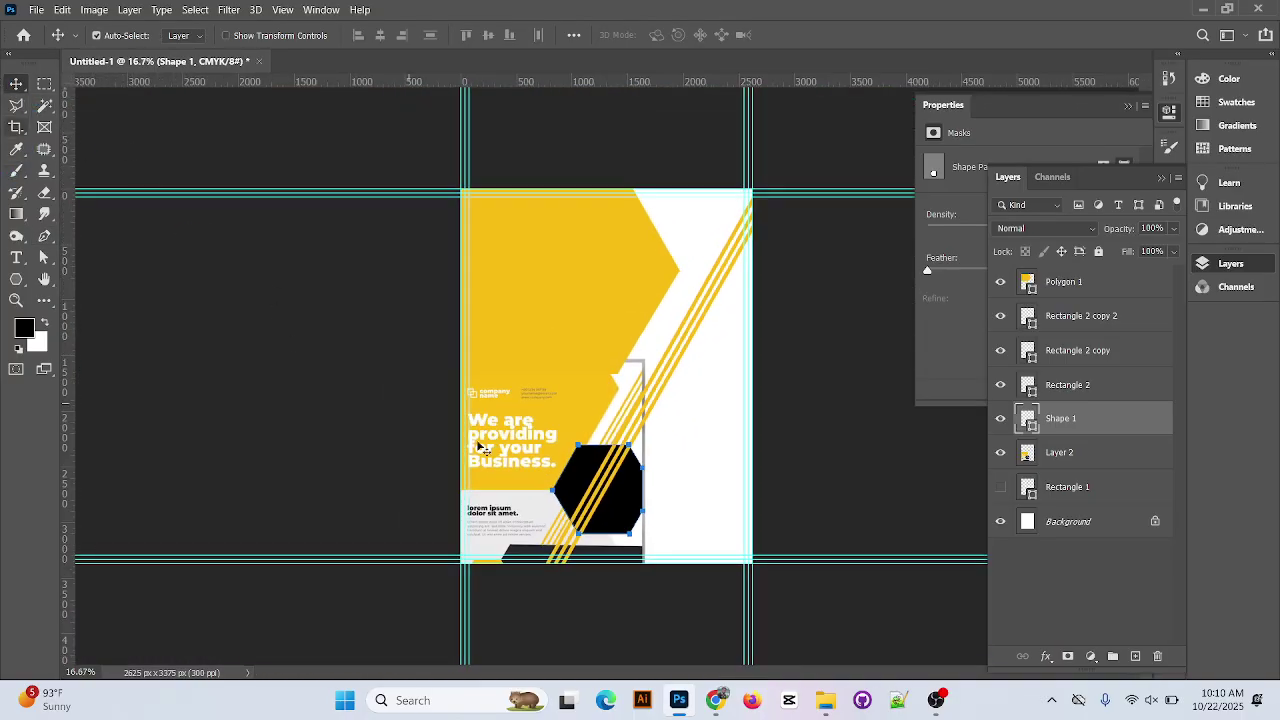
pyautogui.moveTo(642, 454); pyautogui.dragTo(693, 368)
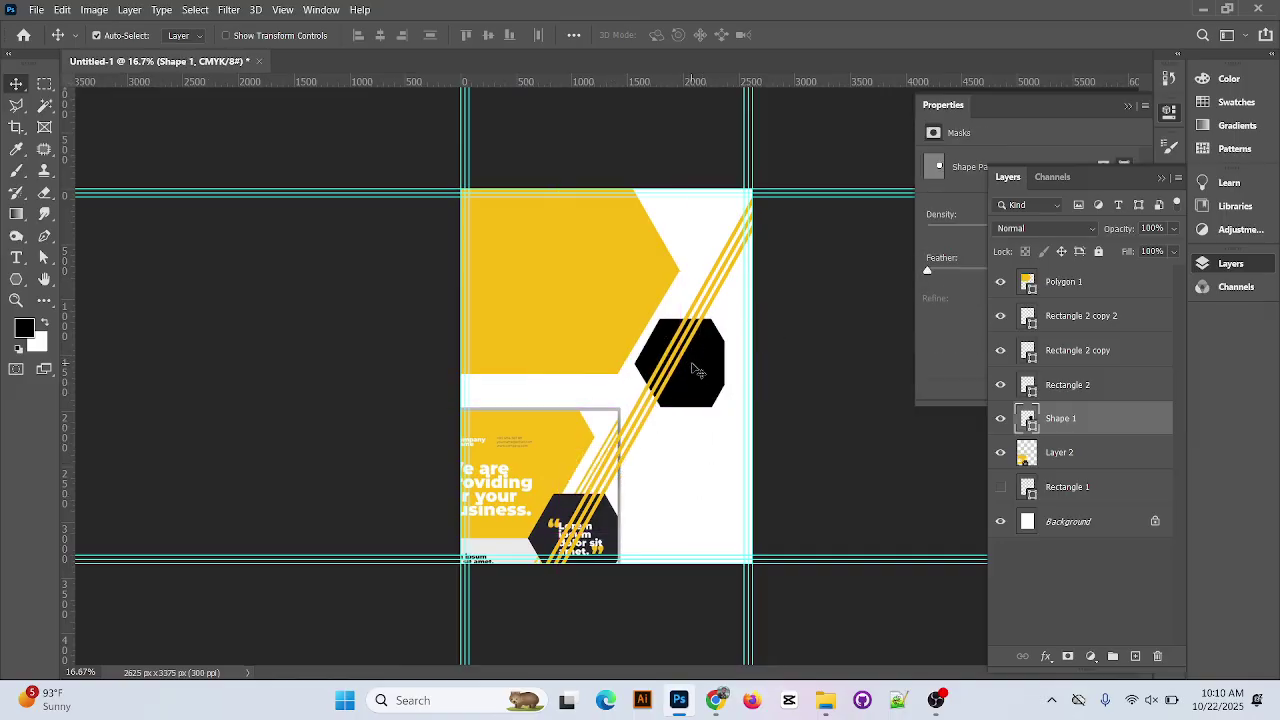
# Scale the black hexagon about its centre to 161.48% width and 138.92% height so it reaches the page's right edge
pyautogui.click(44, 257)
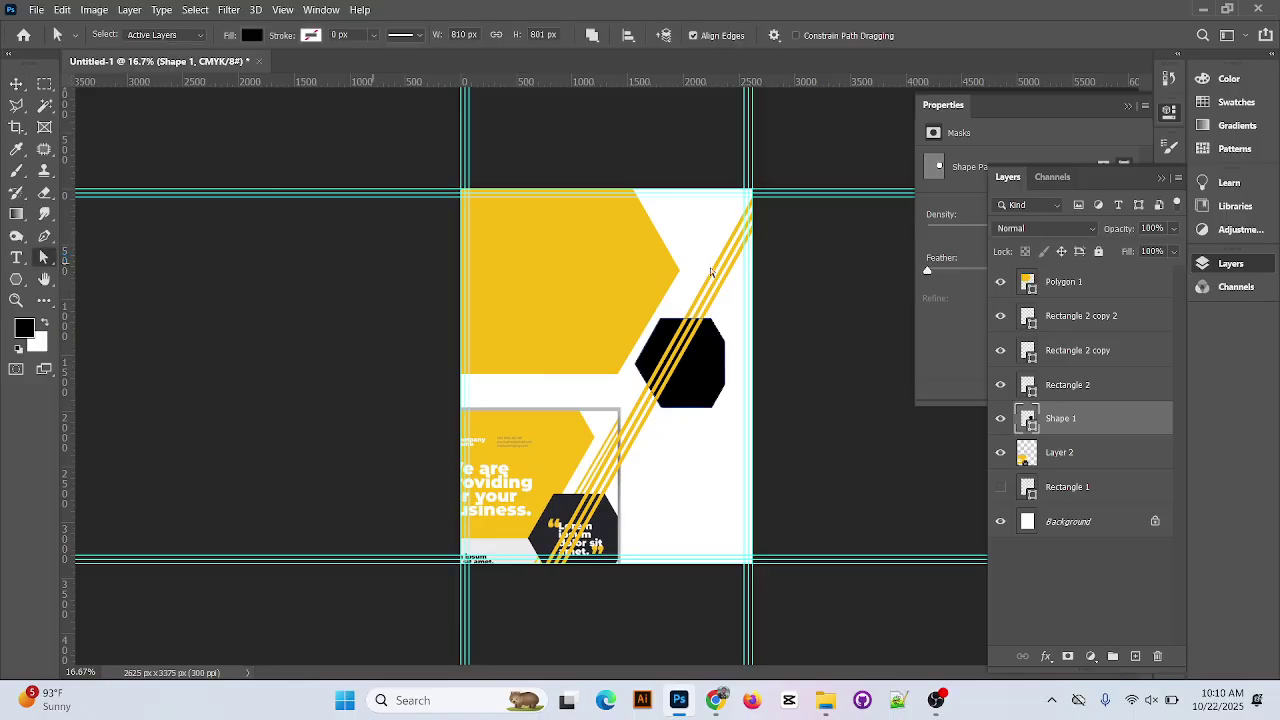
pyautogui.click(702, 344)
pyautogui.hotkey('ctrl', 't')
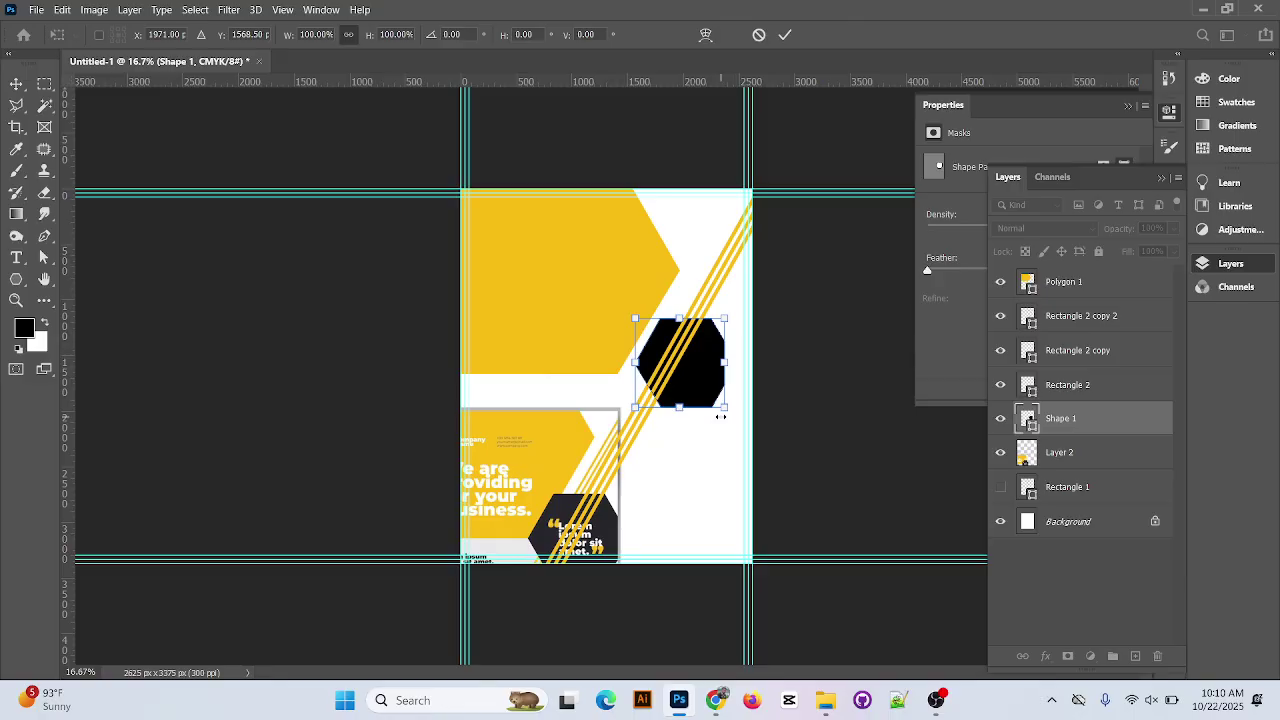
pyautogui.moveTo(722, 408); pyautogui.dragTo(751, 424)
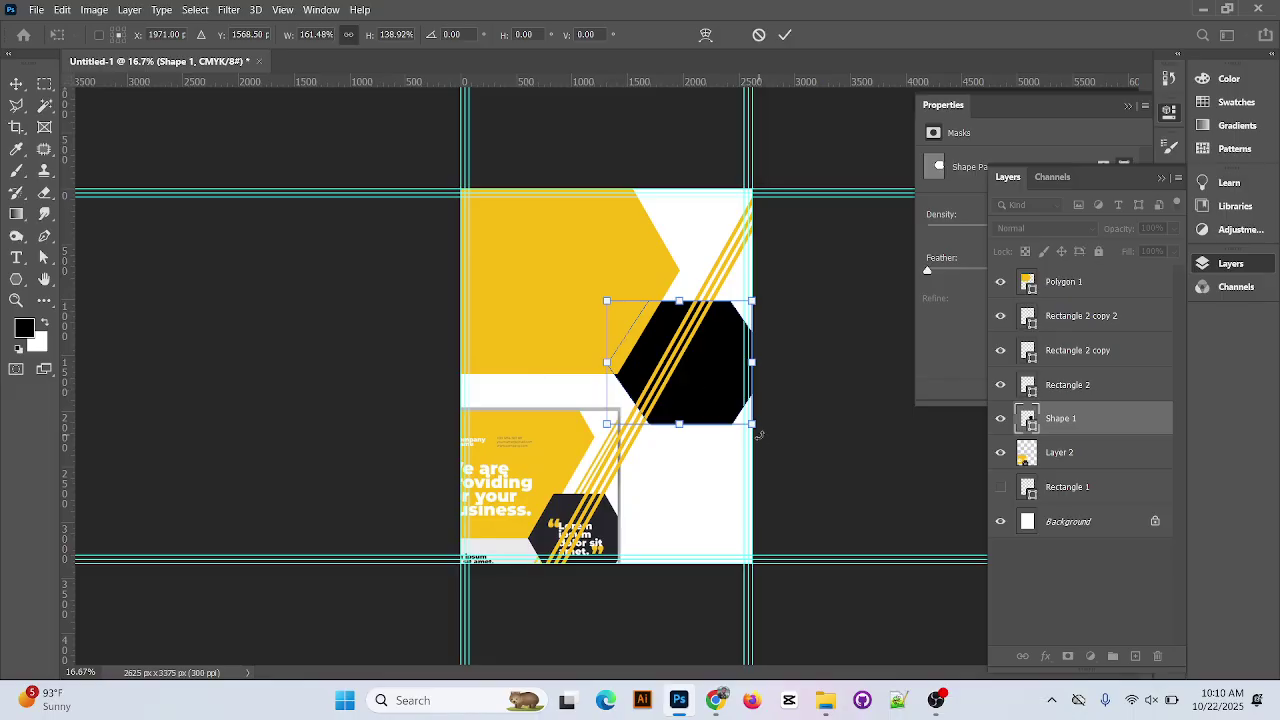
pyautogui.hotkey('ctrl', '+')
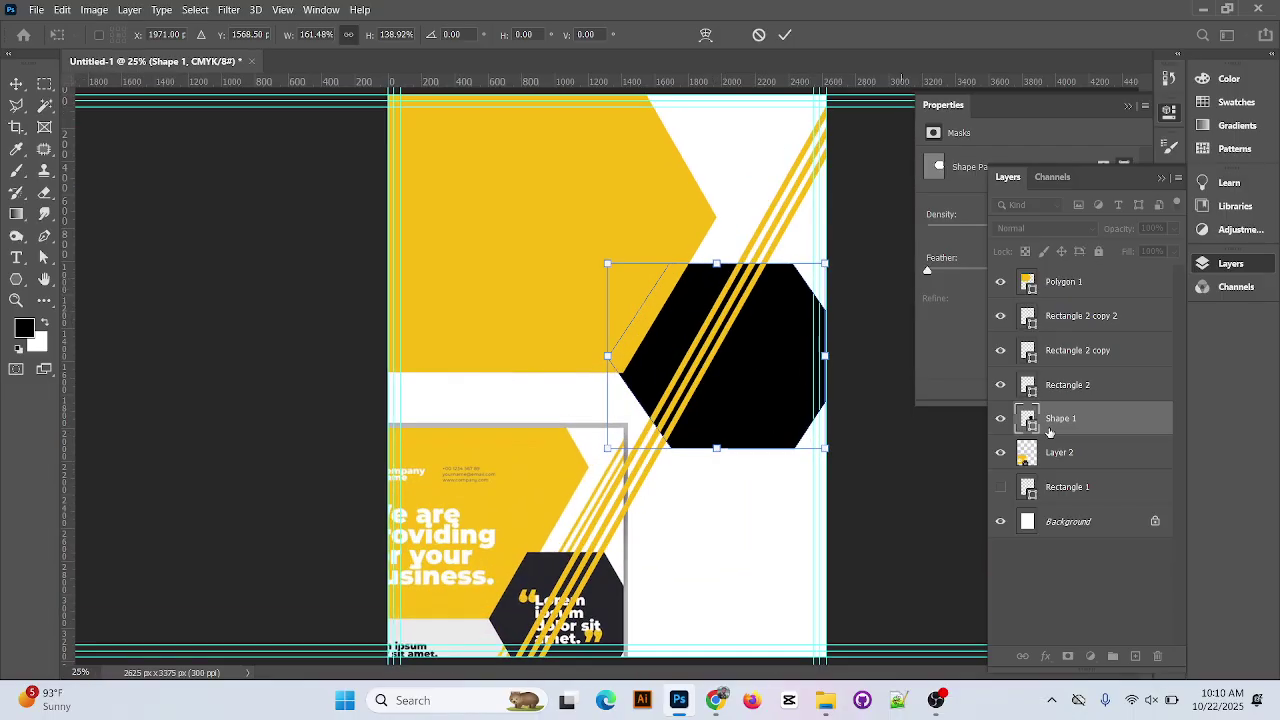
pyautogui.press('Return')
# Stack the black hexagon's layer above the three stripe layers and shift it slightly right and down along the yellow edge
pyautogui.moveTo(1118, 424); pyautogui.dragTo(1080, 310)
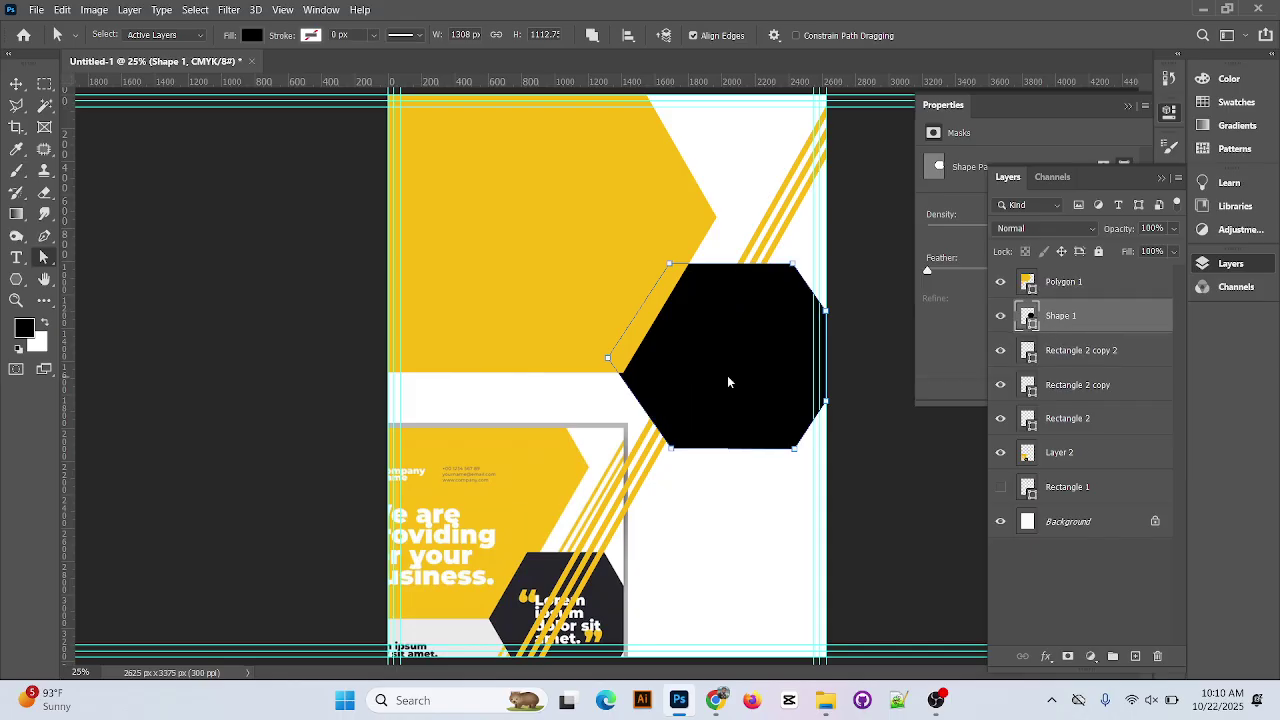
pyautogui.click(741, 245)
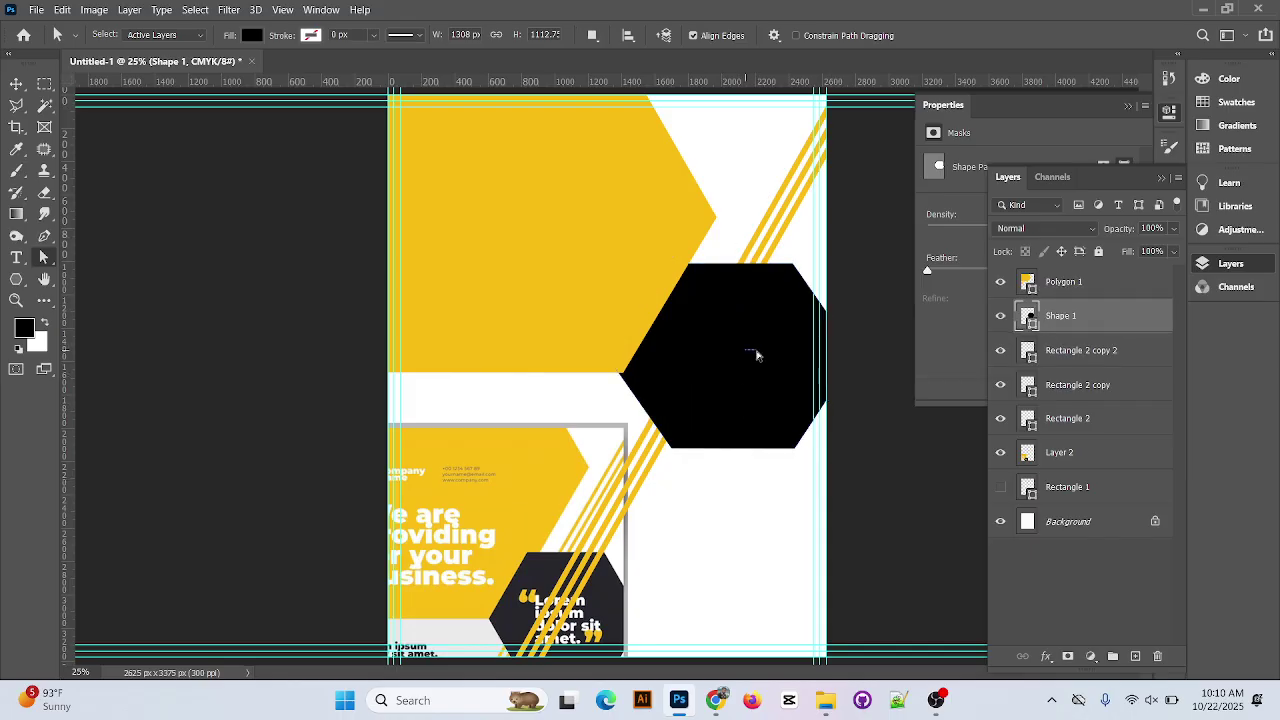
pyautogui.click(16, 83)
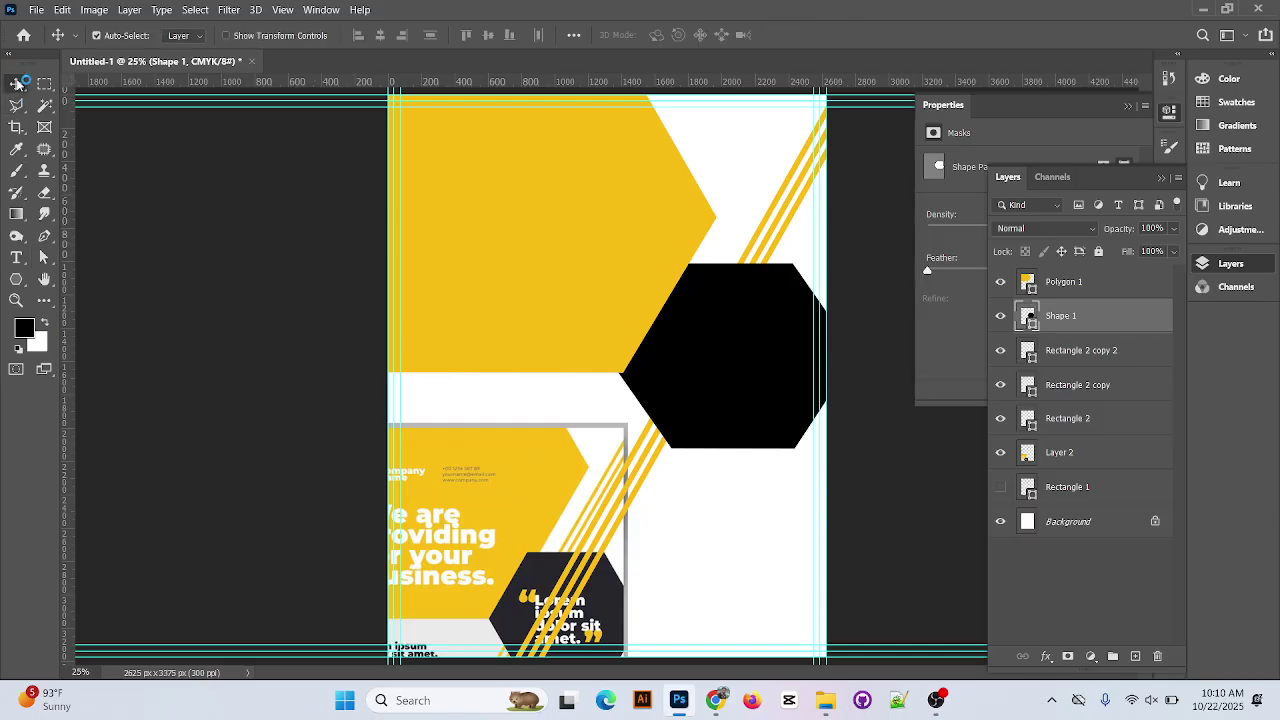
pyautogui.moveTo(744, 388); pyautogui.dragTo(753, 393)
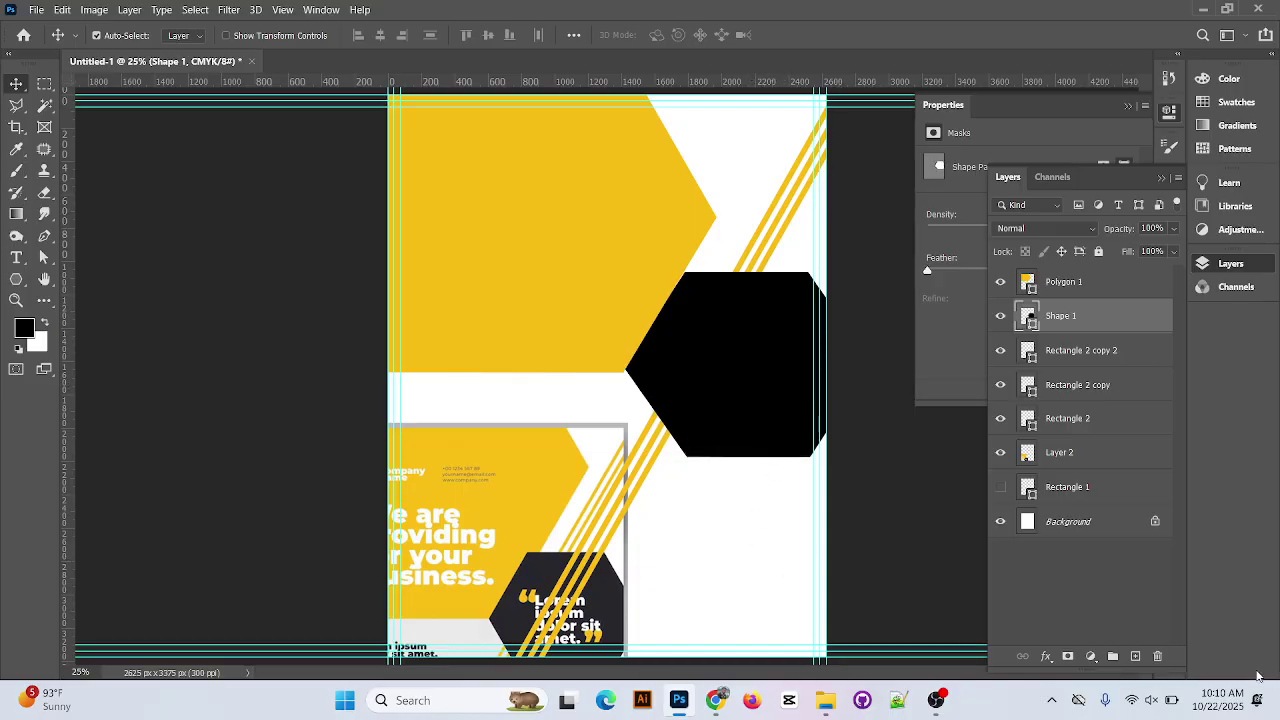
# Bring the reference flyer's layer to the top of the stack and move it up over the page's upper half
pyautogui.hotkey('ctrl', '-')
pyautogui.hotkey('ctrl', '-')
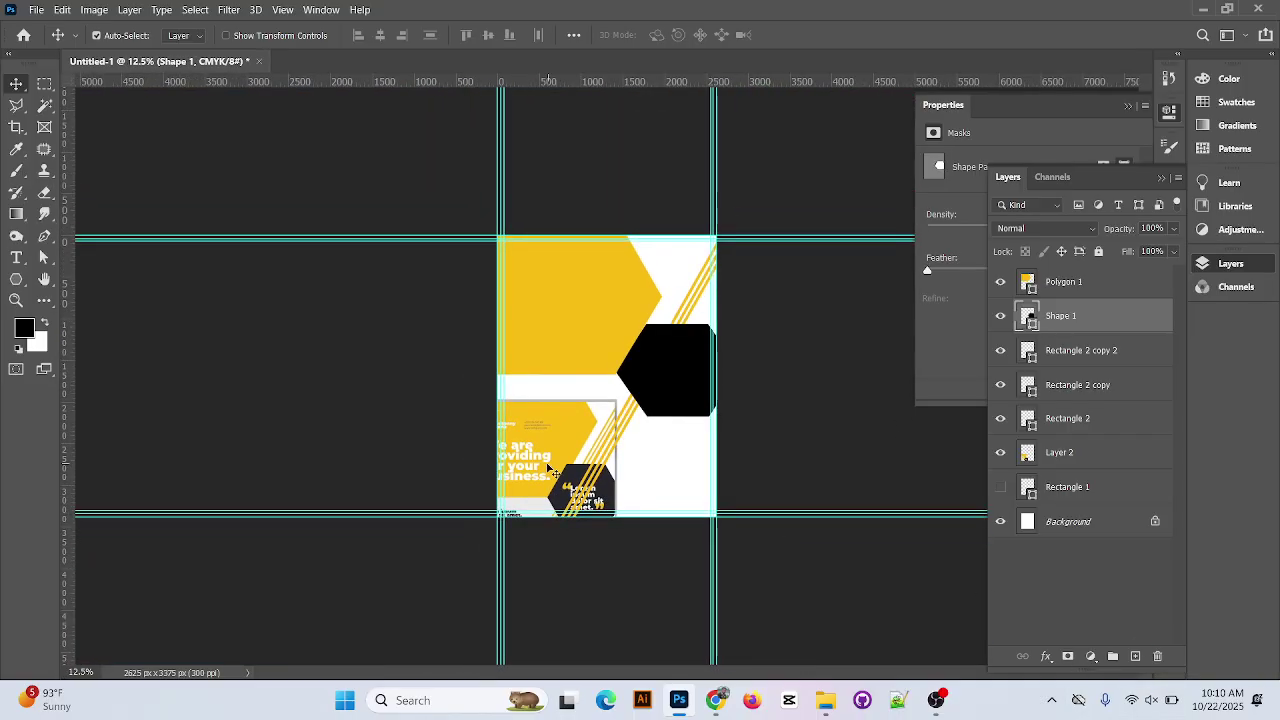
pyautogui.moveTo(553, 470); pyautogui.dragTo(605, 312)
pyautogui.moveTo(1070, 453); pyautogui.dragTo(1062, 283)
pyautogui.moveTo(613, 391); pyautogui.dragTo(613, 357)
# Draw a black rectangle of about 1830 x 1058 px in the page's lower right corner and prepare to edit its anchors
pyautogui.click(15, 278)
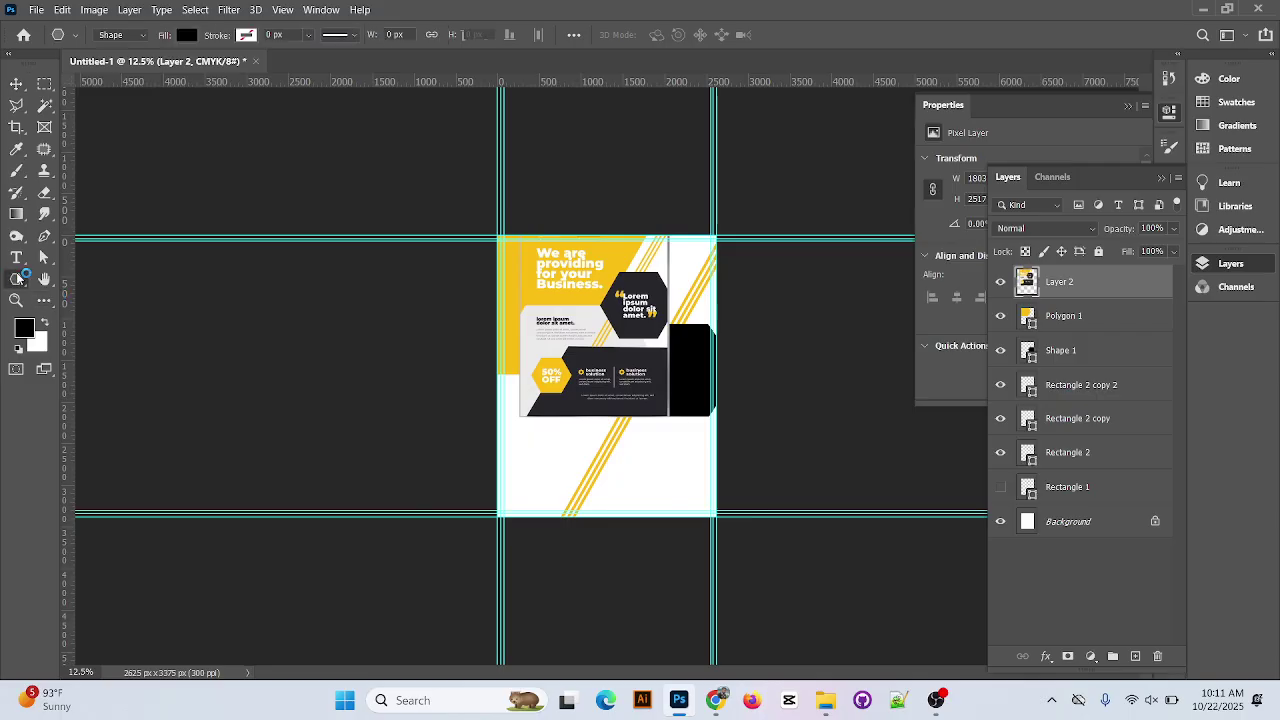
pyautogui.click(100, 279)
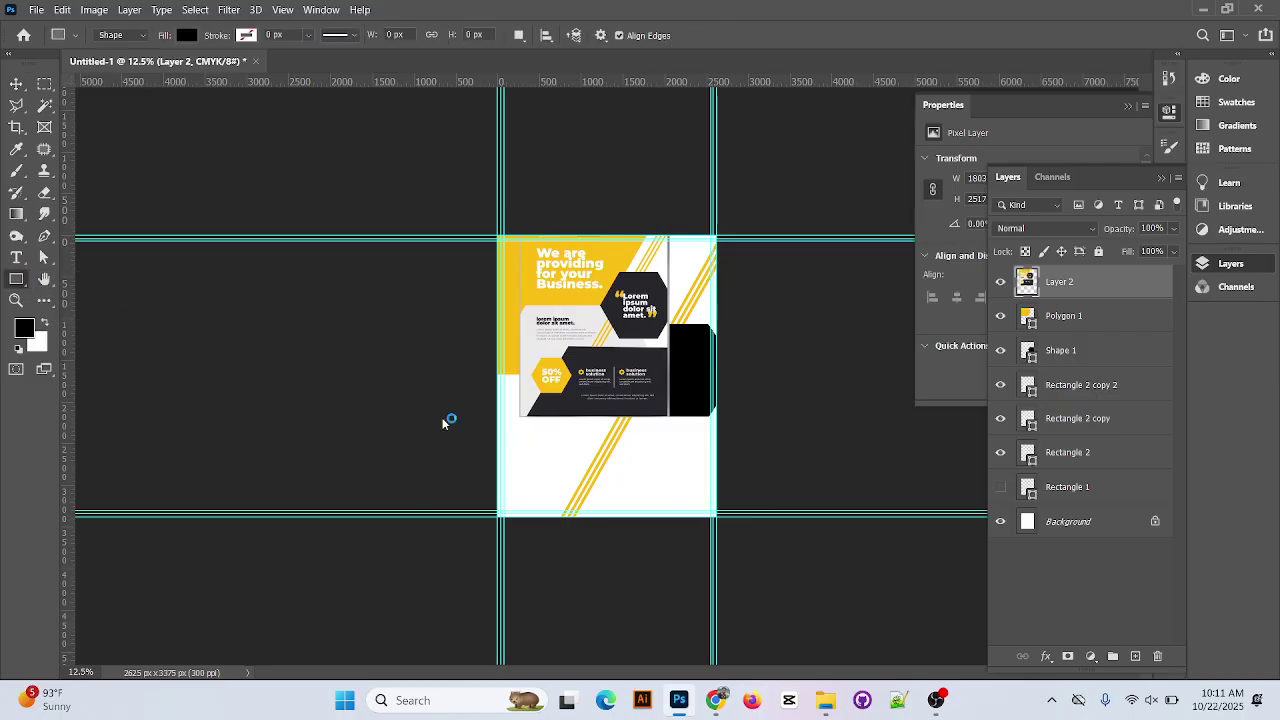
pyautogui.moveTo(563, 429); pyautogui.dragTo(716, 516)
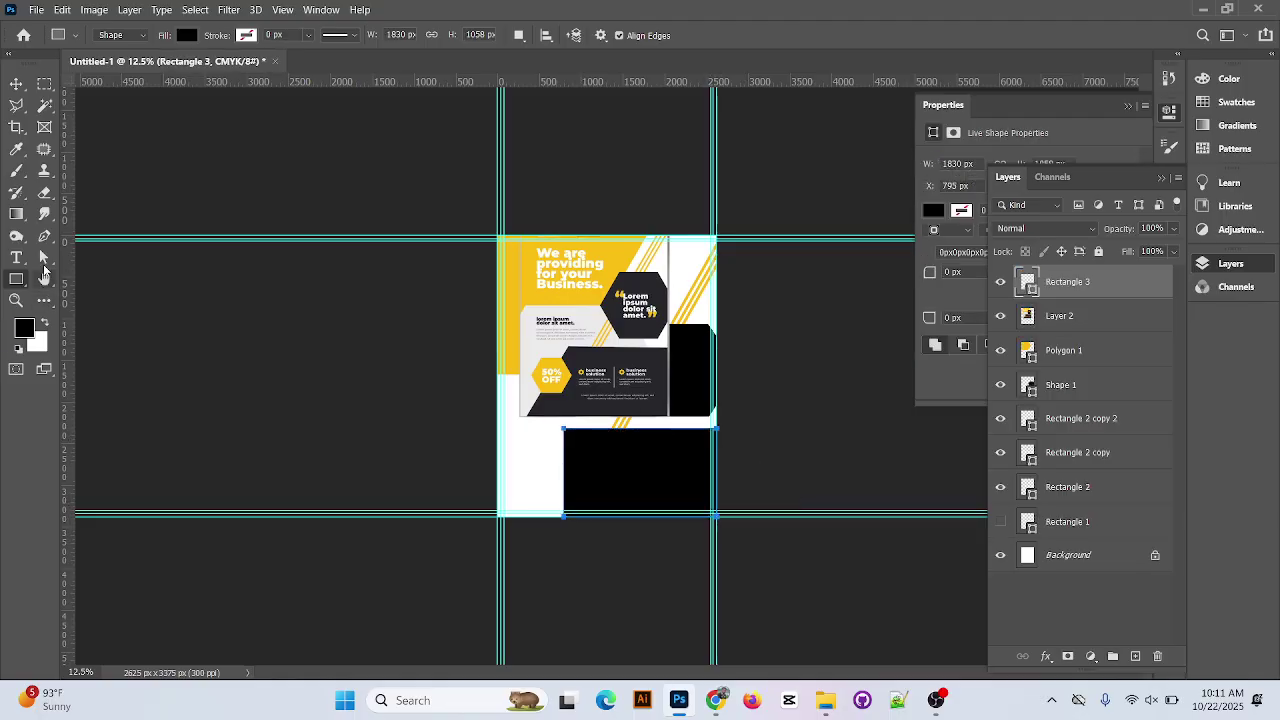
pyautogui.click(43, 259)
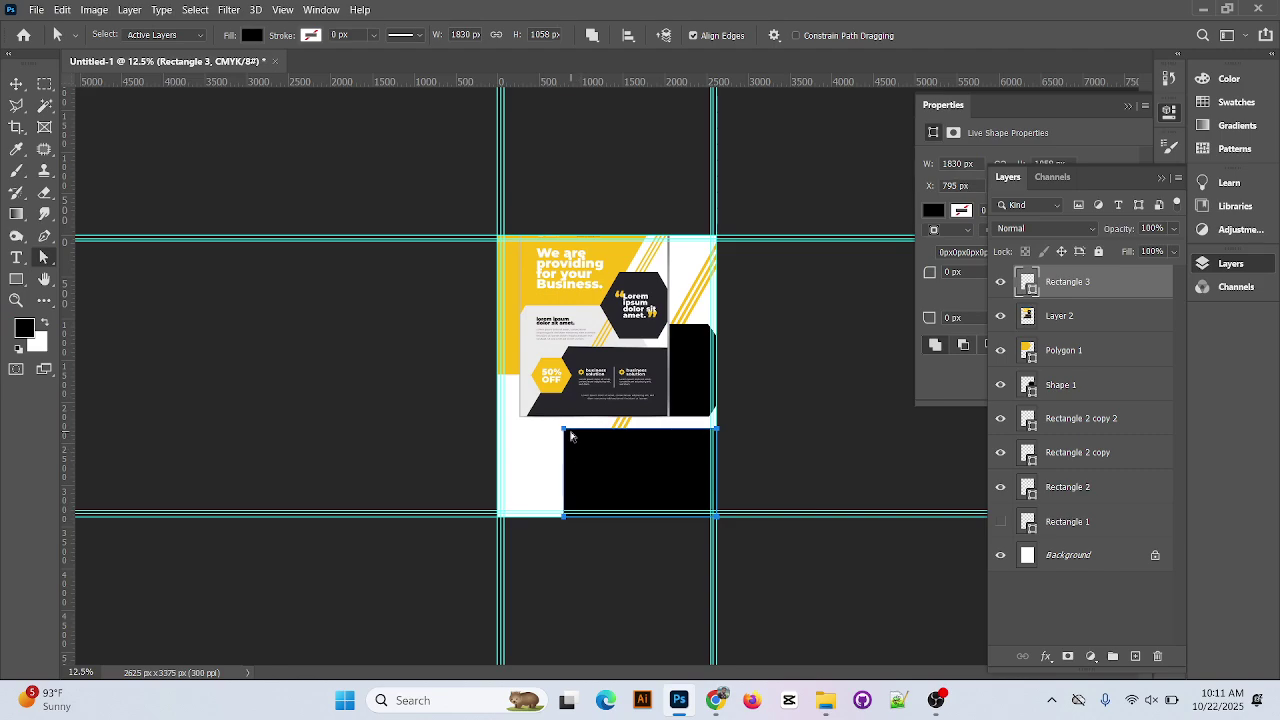
# Slant the bottom black rectangle's left edge by moving its two left anchors, converting it to a regular path about 2109 x 1058 px
pyautogui.moveTo(565, 431); pyautogui.dragTo(590, 425)
pyautogui.click(522, 300)
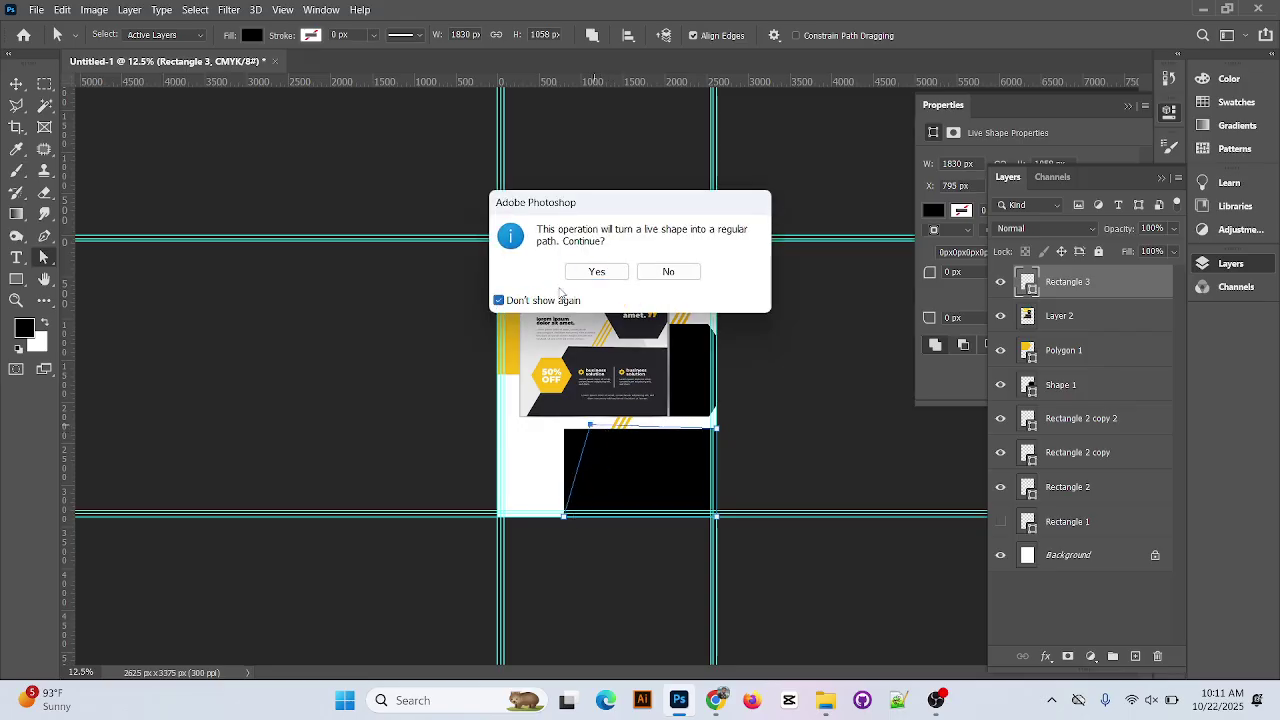
pyautogui.click(597, 272)
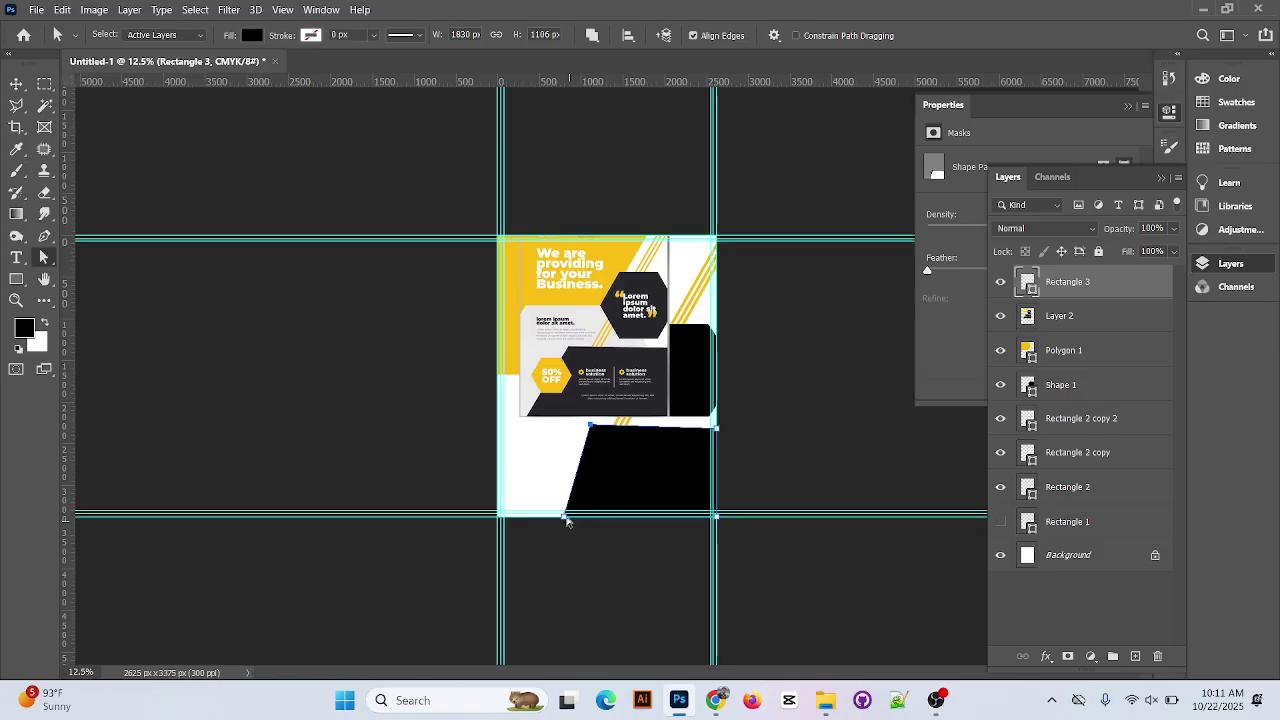
pyautogui.moveTo(564, 517); pyautogui.dragTo(541, 517)
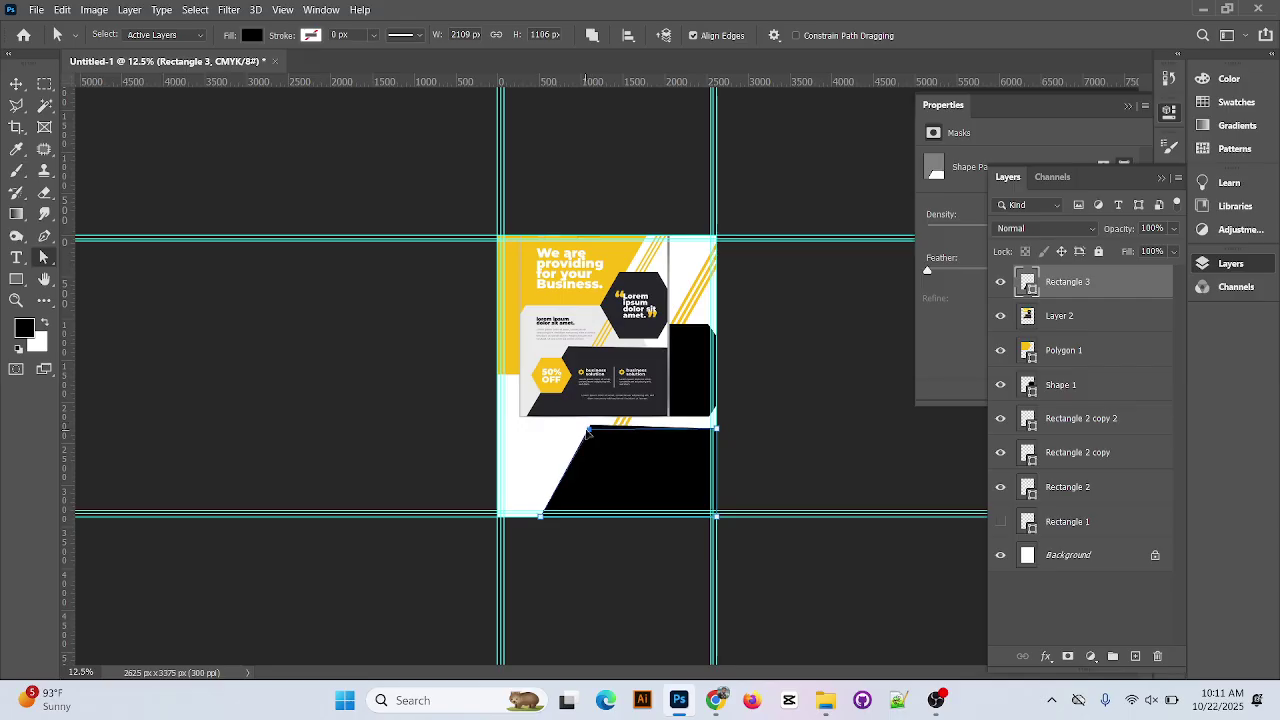
pyautogui.moveTo(588, 431); pyautogui.dragTo(589, 435)
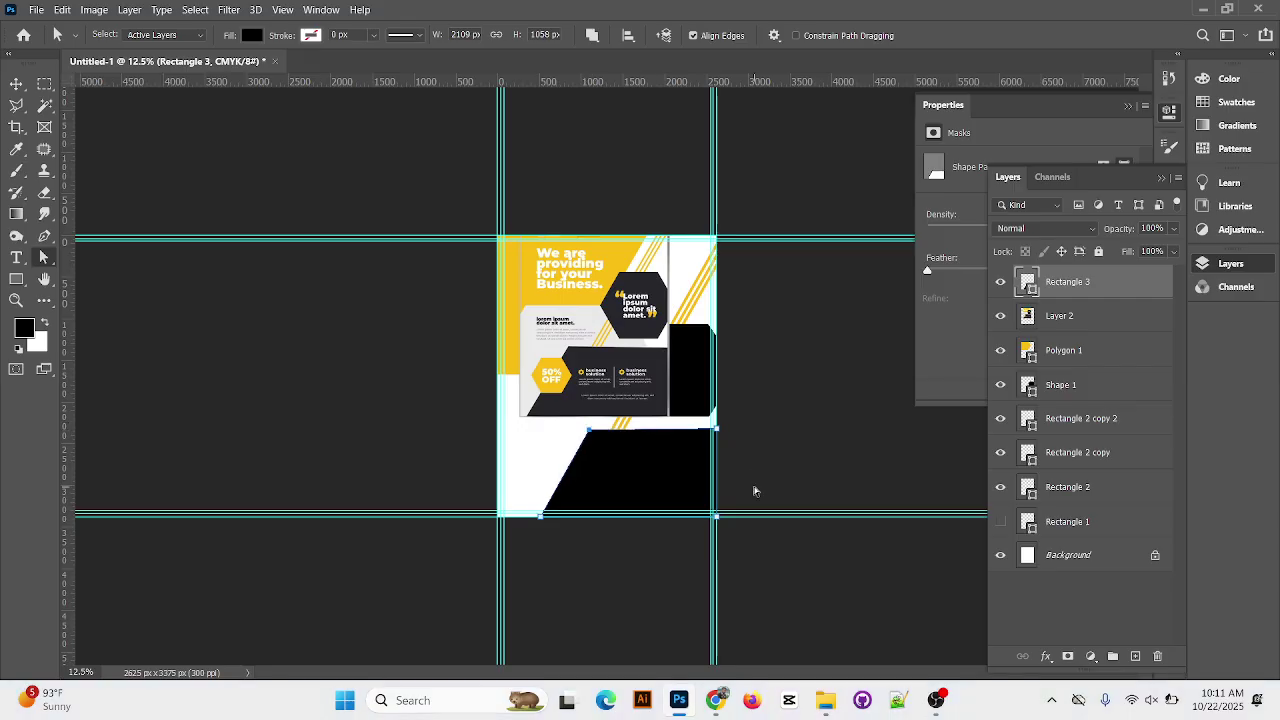
pyautogui.click(1171, 708)
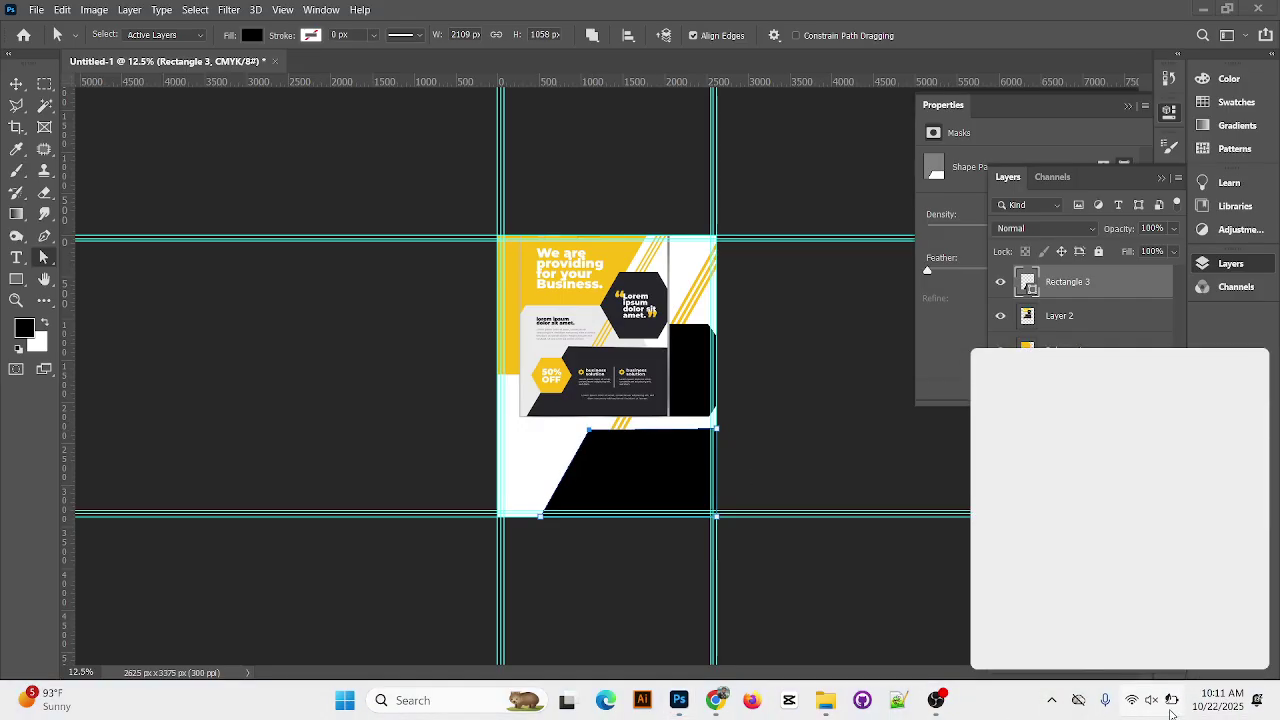
pyautogui.click(1173, 706)
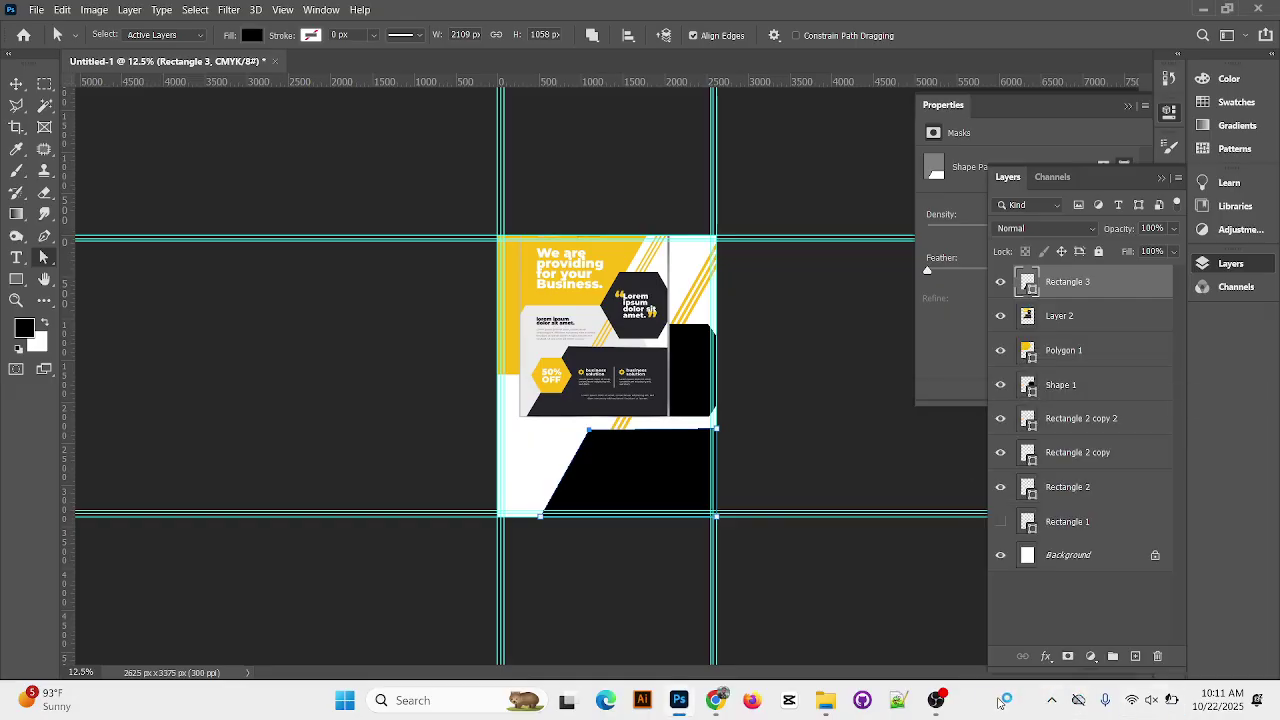
pyautogui.click(936, 700)
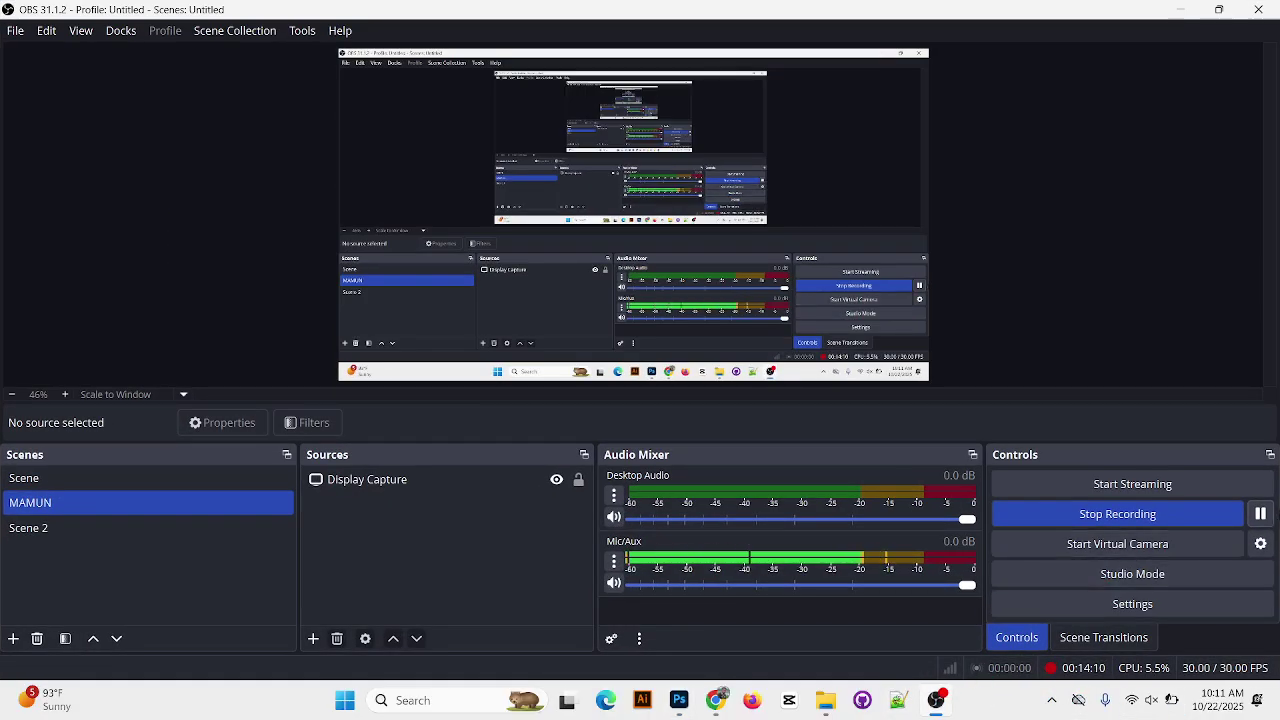
pyautogui.click(1182, 8)
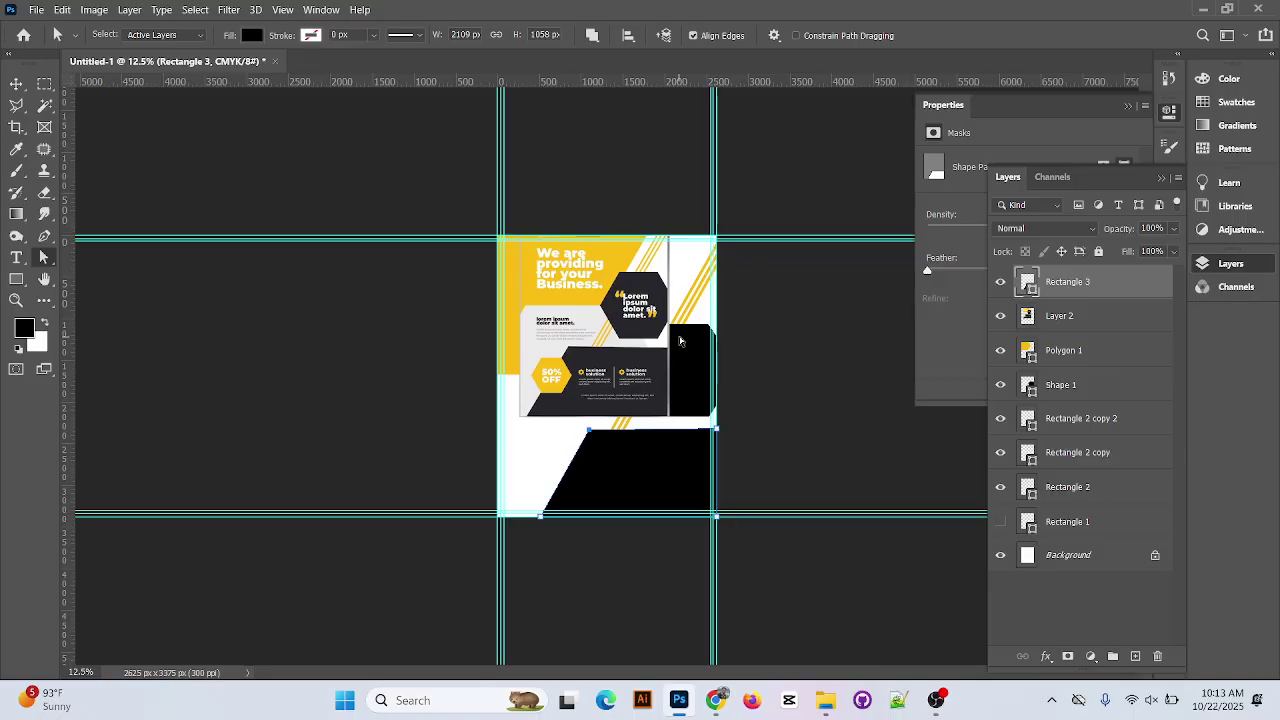
# Nudge the bottom black block's upper right anchor down 16 px to level its top edge
pyautogui.hotkey('ctrl', '+')
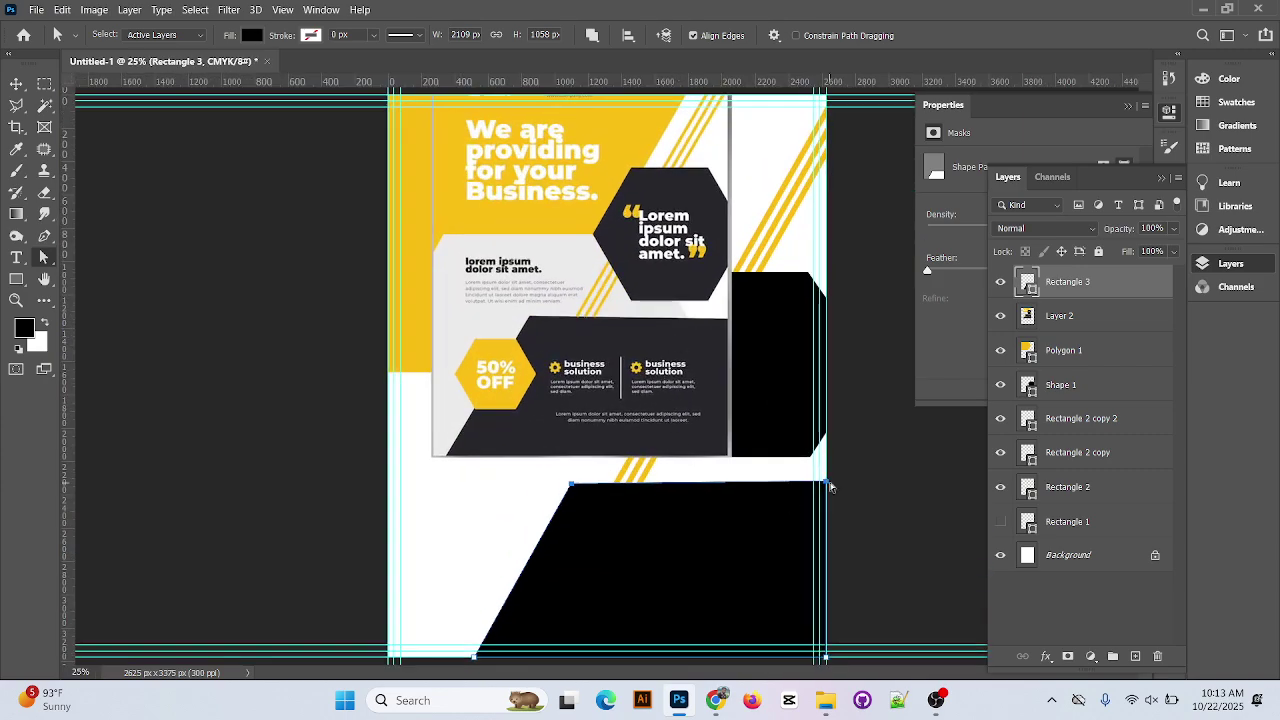
pyautogui.press('Down')
pyautogui.press('Down')
pyautogui.press('Down')
pyautogui.press('Down')
pyautogui.press('Down')
pyautogui.press('Down')
pyautogui.press('Down')
pyautogui.press('Down')
pyautogui.press('Down')
pyautogui.press('Down')
pyautogui.press('Down')
pyautogui.press('Down')
pyautogui.press('Down')
pyautogui.press('Down')
pyautogui.press('Down')
pyautogui.press('Down')
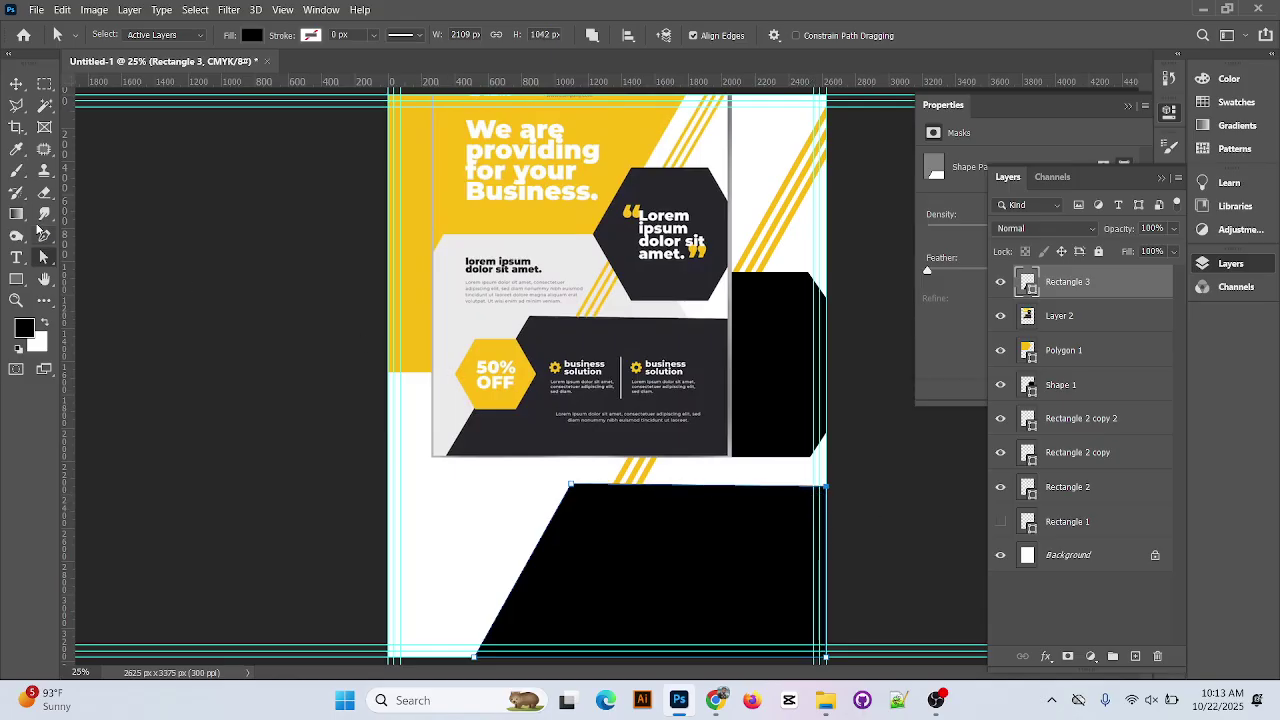
pyautogui.click(16, 84)
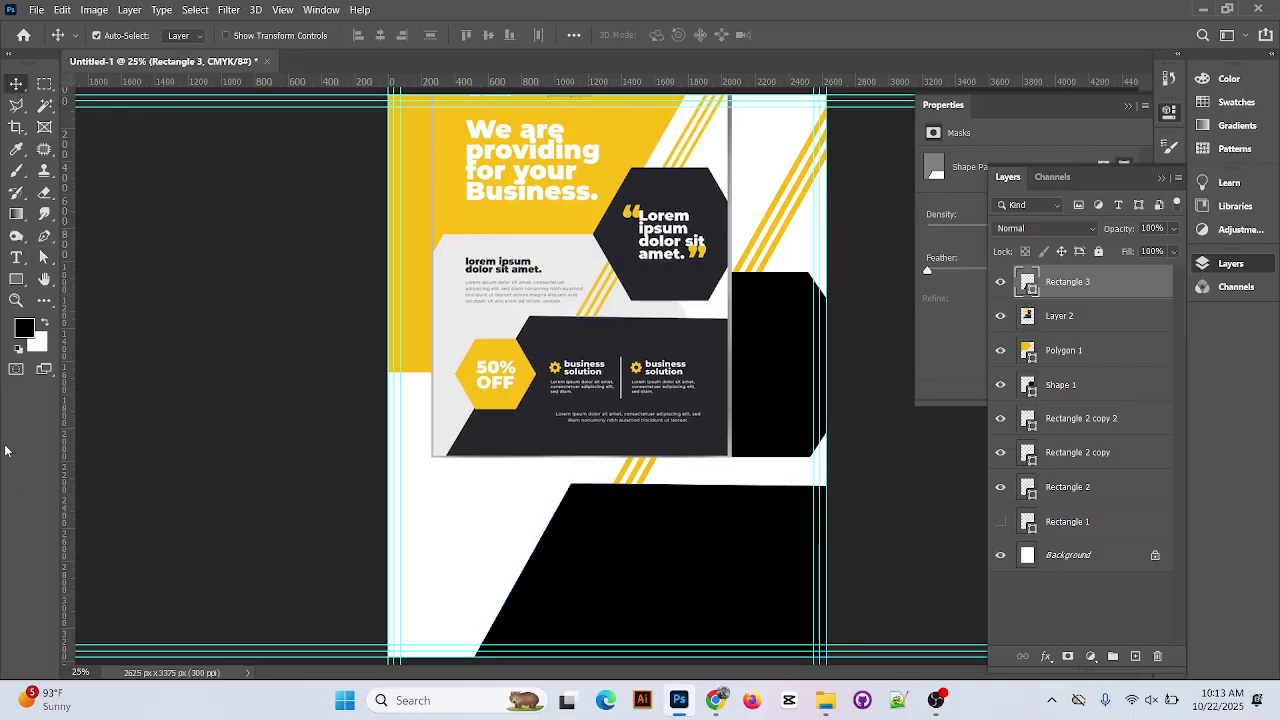
# Draw a six-sided polygon about 927 x 803 px over the slanted left edge of the bottom black block
pyautogui.click(16, 279)
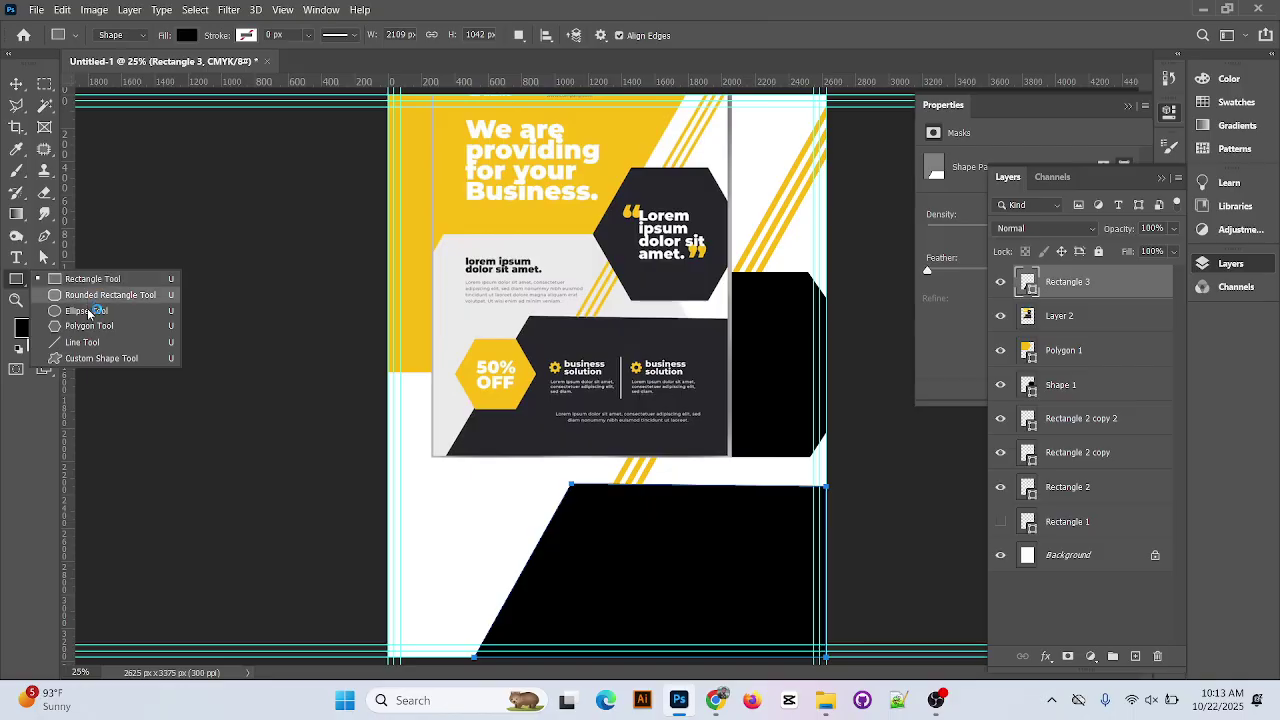
pyautogui.click(94, 326)
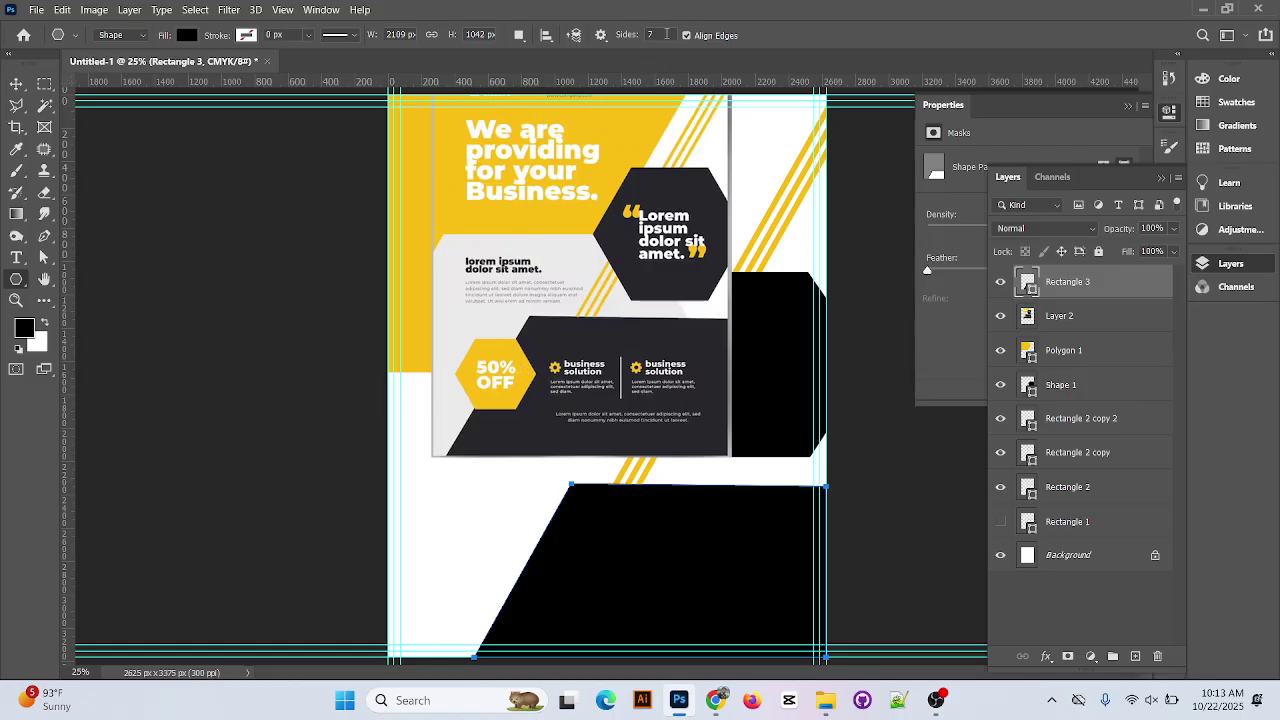
pyautogui.write('6')
pyautogui.moveTo(486, 516); pyautogui.dragTo(561, 516)
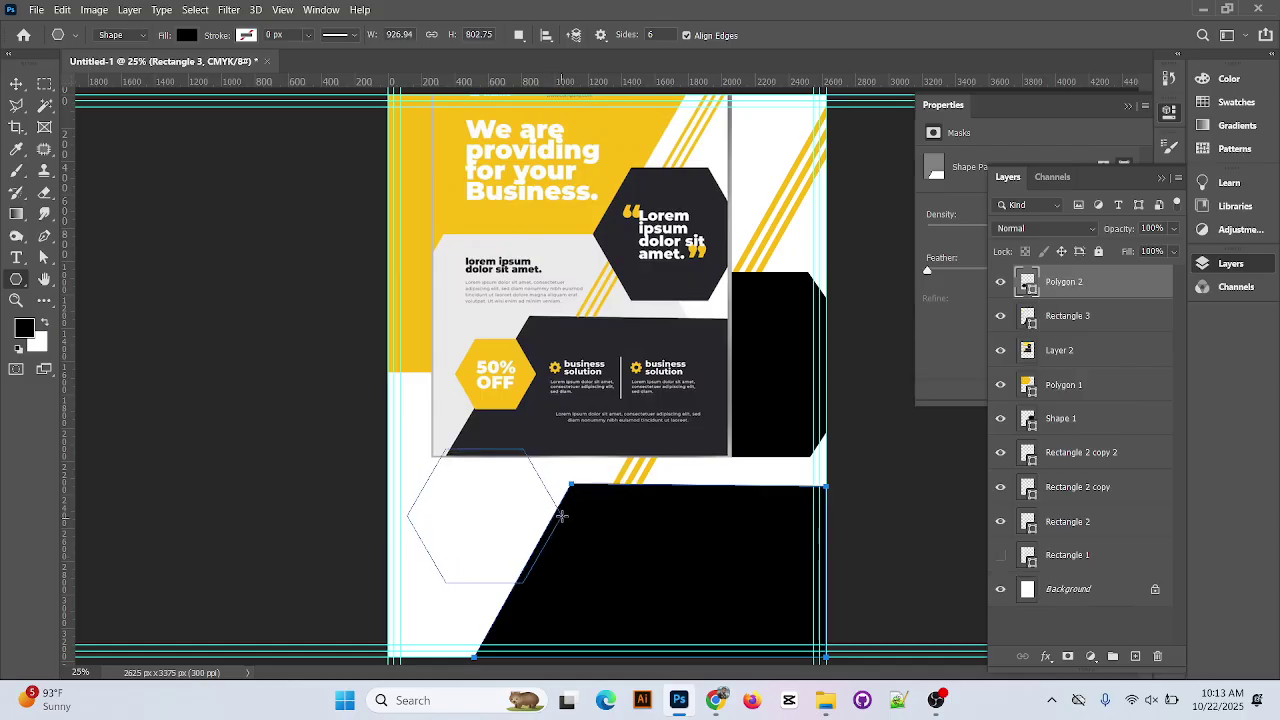
# Fill the new lower hexagon with the dark colour #27262c sampled from the reference flyer's bottom block
pyautogui.click(22, 86)
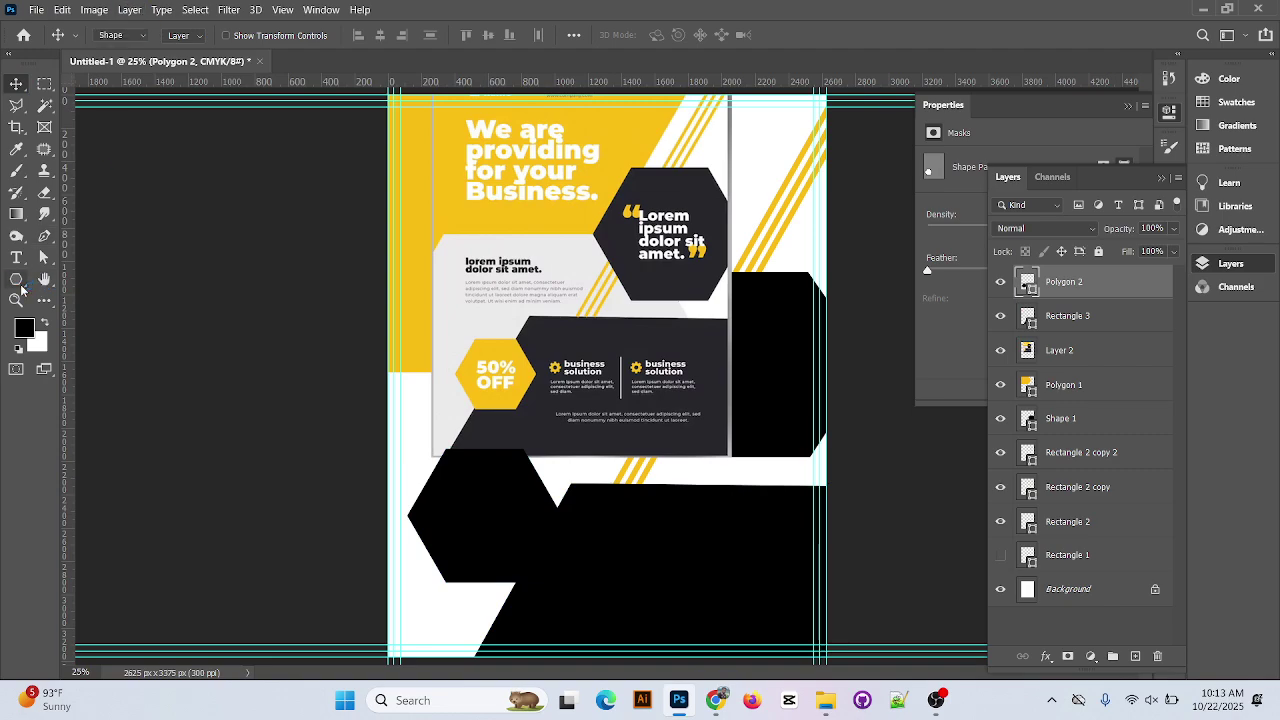
pyautogui.click(18, 283)
pyautogui.click(180, 39)
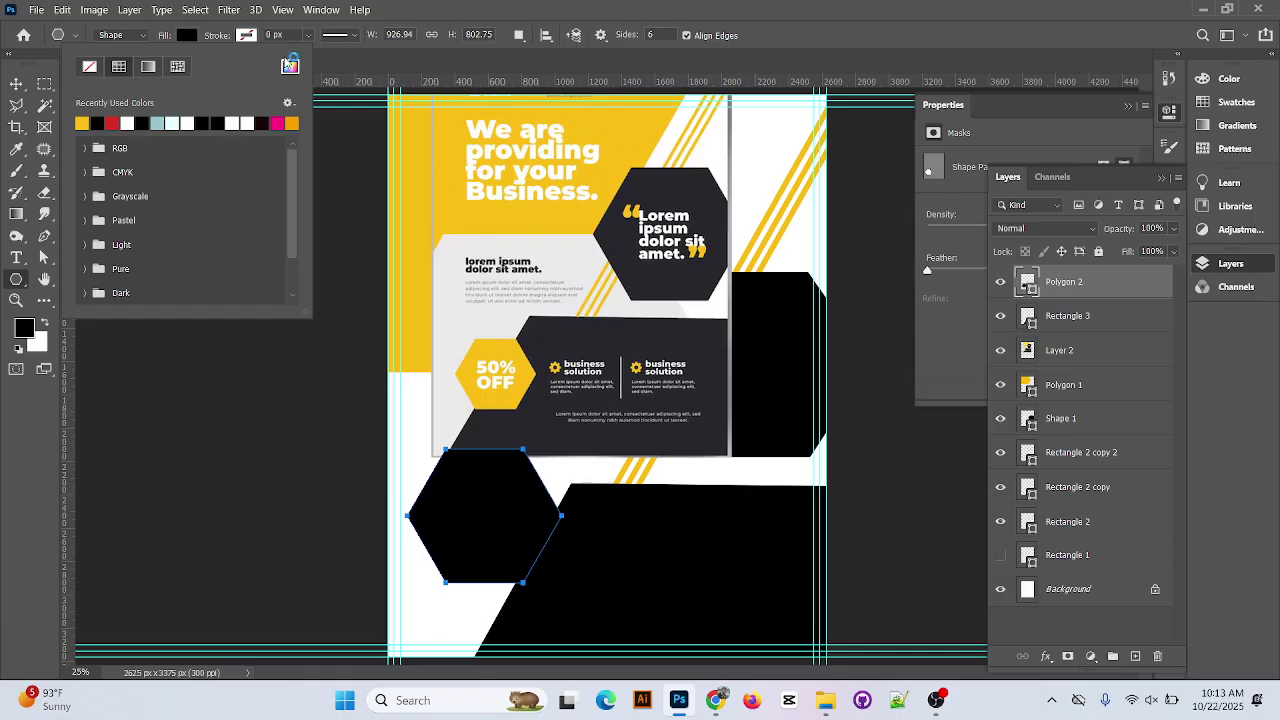
pyautogui.click(290, 67)
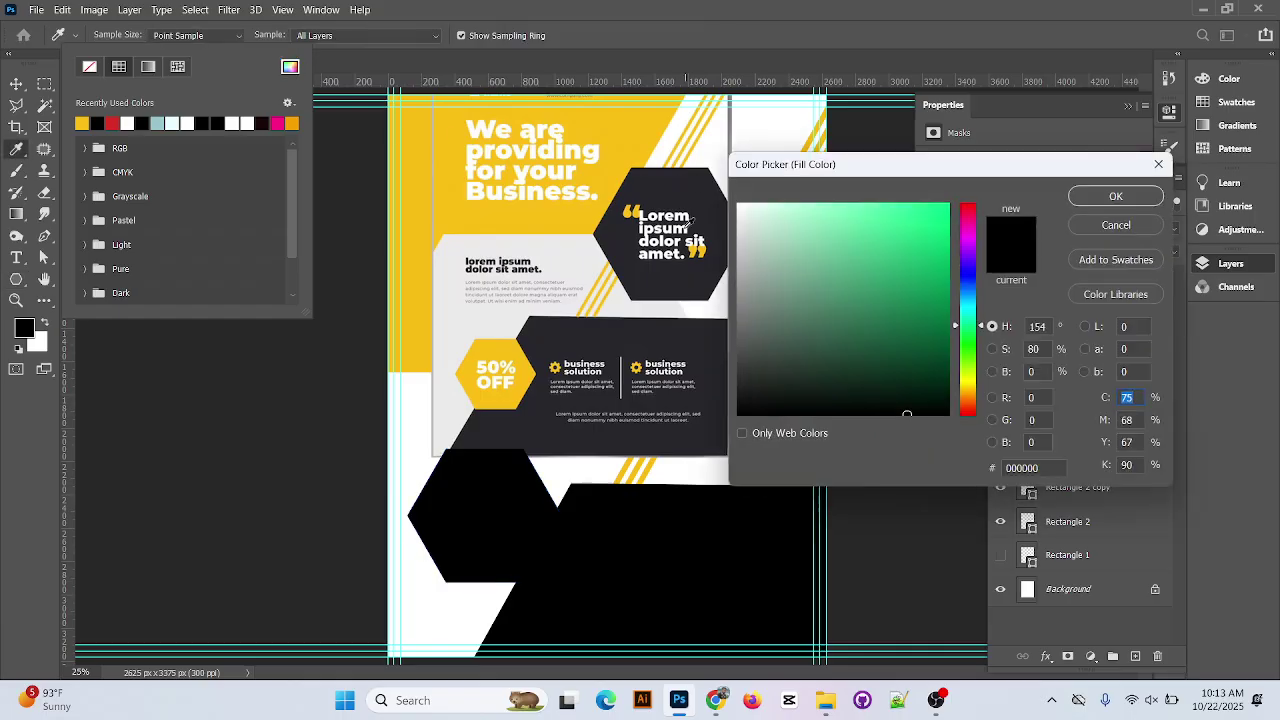
pyautogui.click(702, 346)
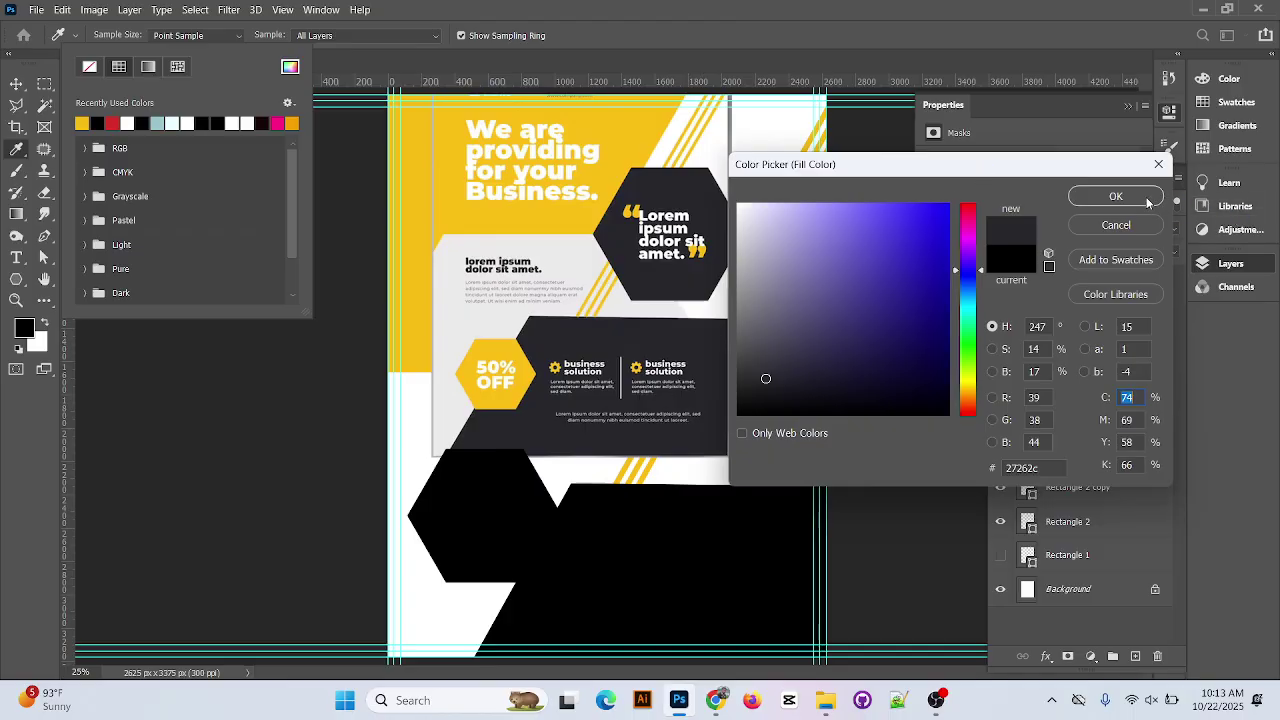
pyautogui.click(1115, 196)
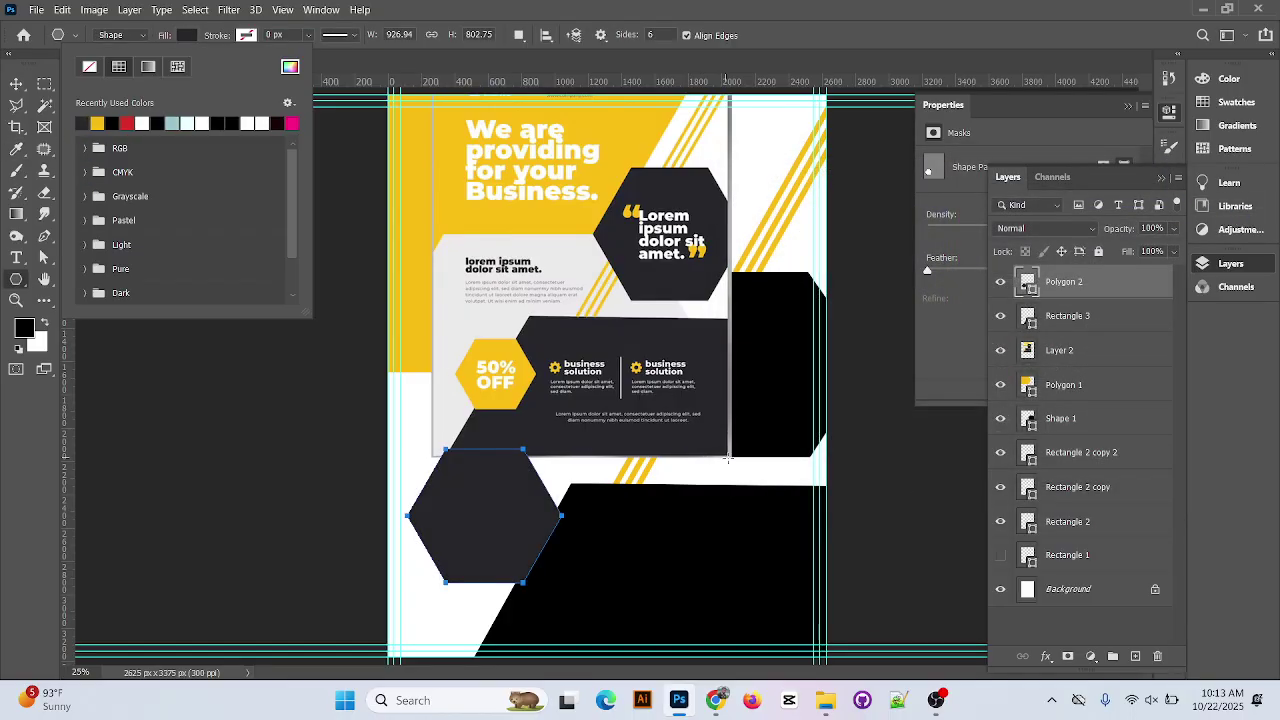
pyautogui.click(16, 83)
pyautogui.click(702, 572)
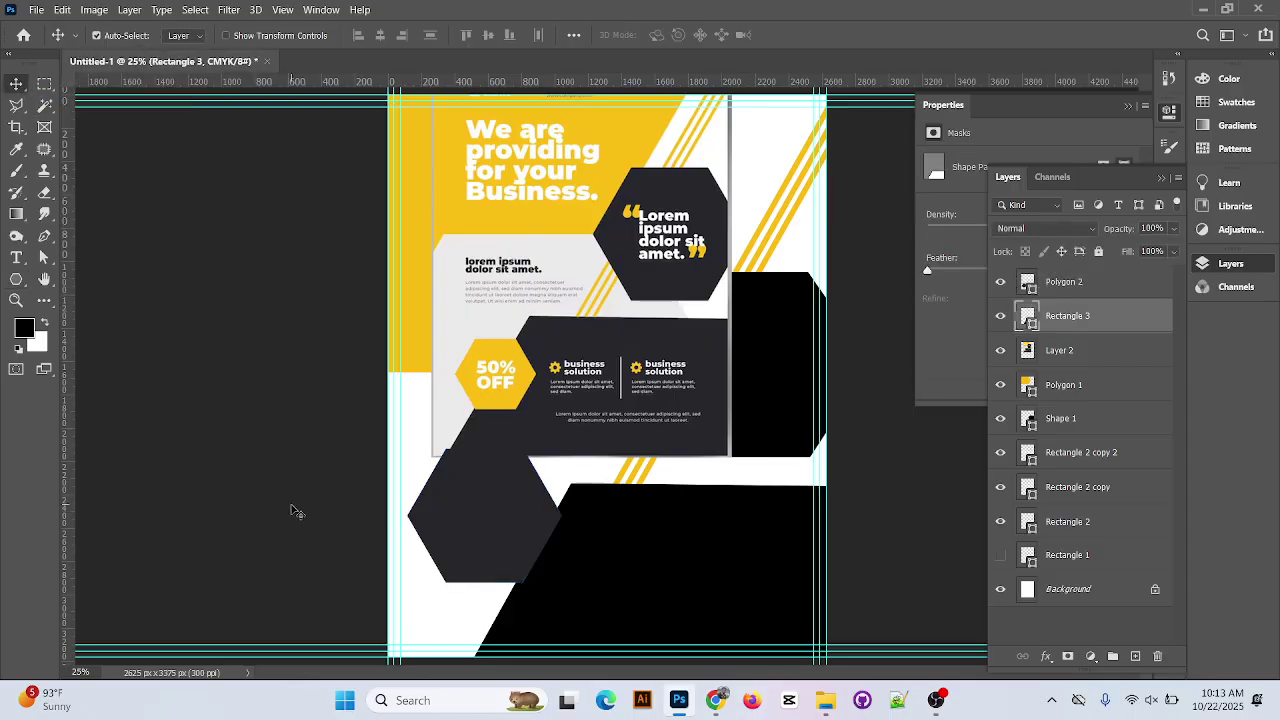
# Fill the lower hexagon with the recently used flyer yellow
pyautogui.click(485, 555)
pyautogui.click(16, 279)
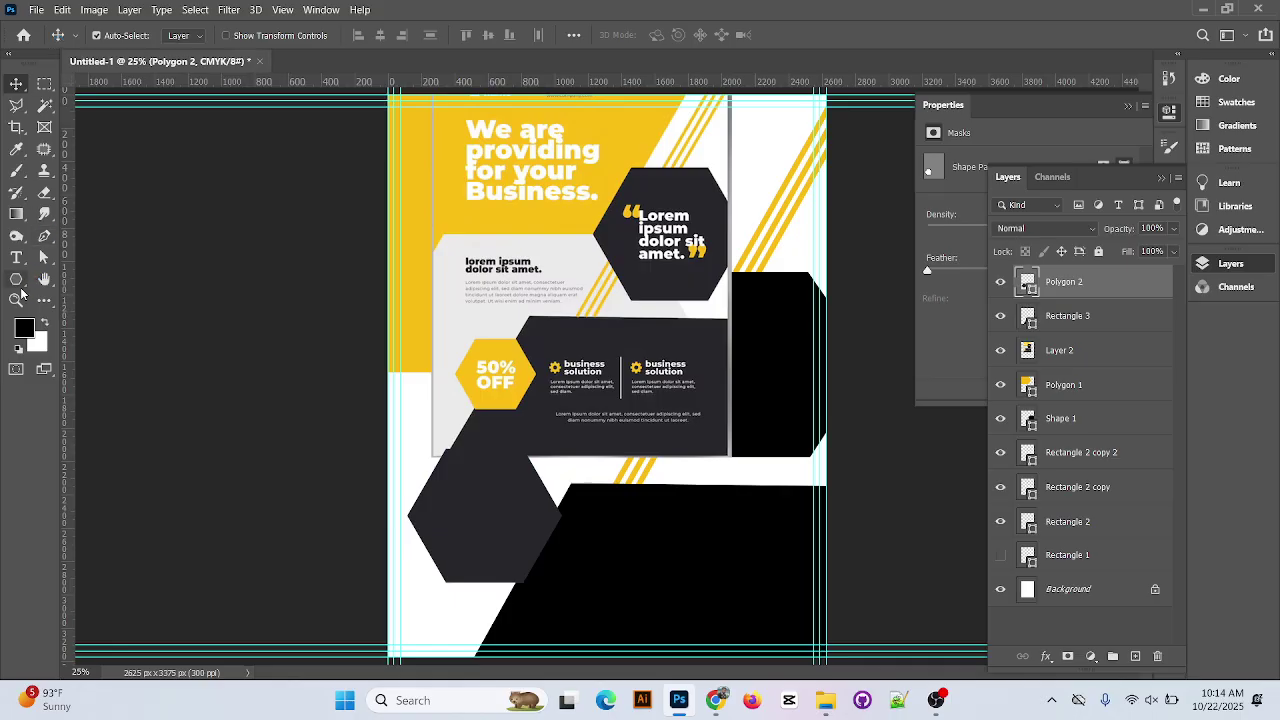
pyautogui.click(186, 35)
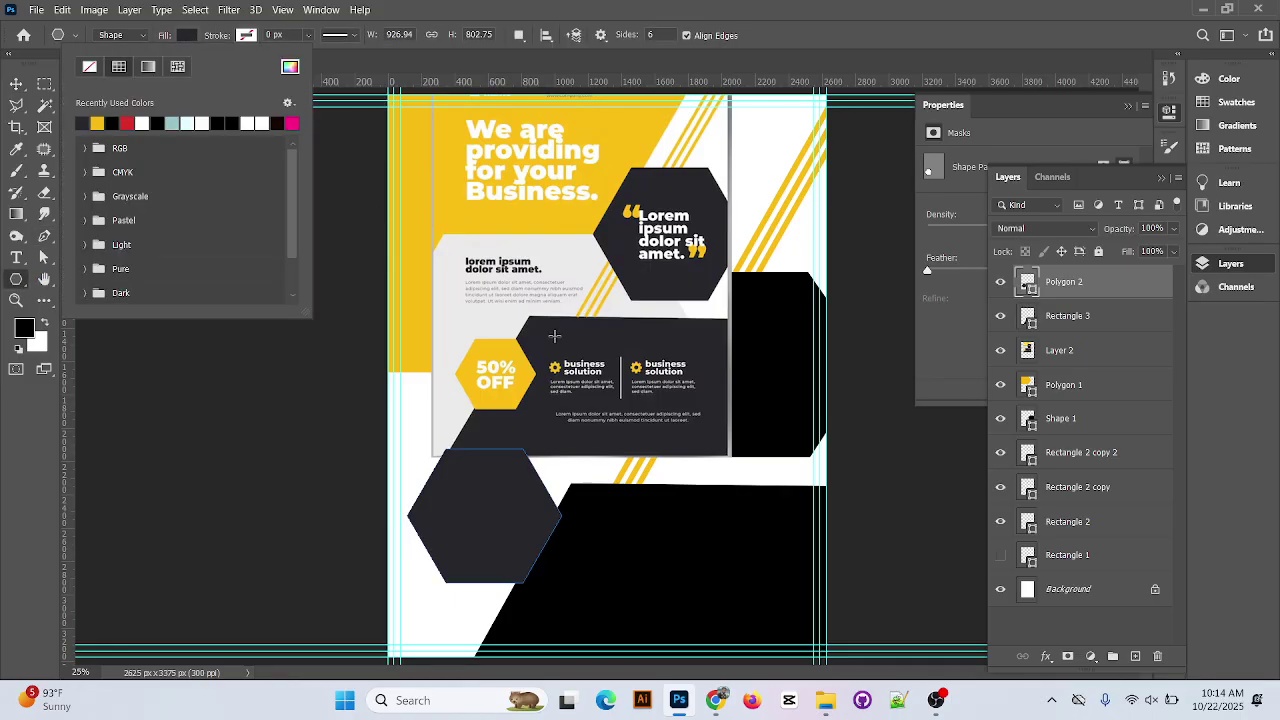
pyautogui.click(97, 121)
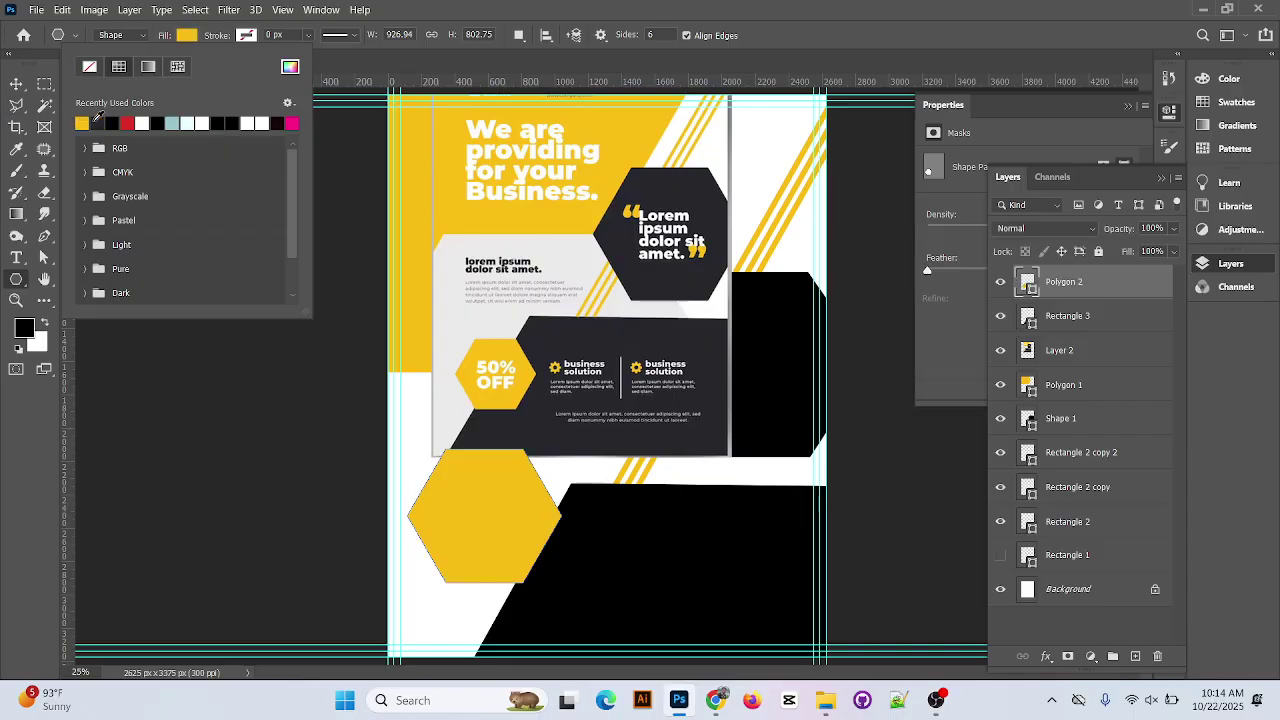
pyautogui.click(871, 6)
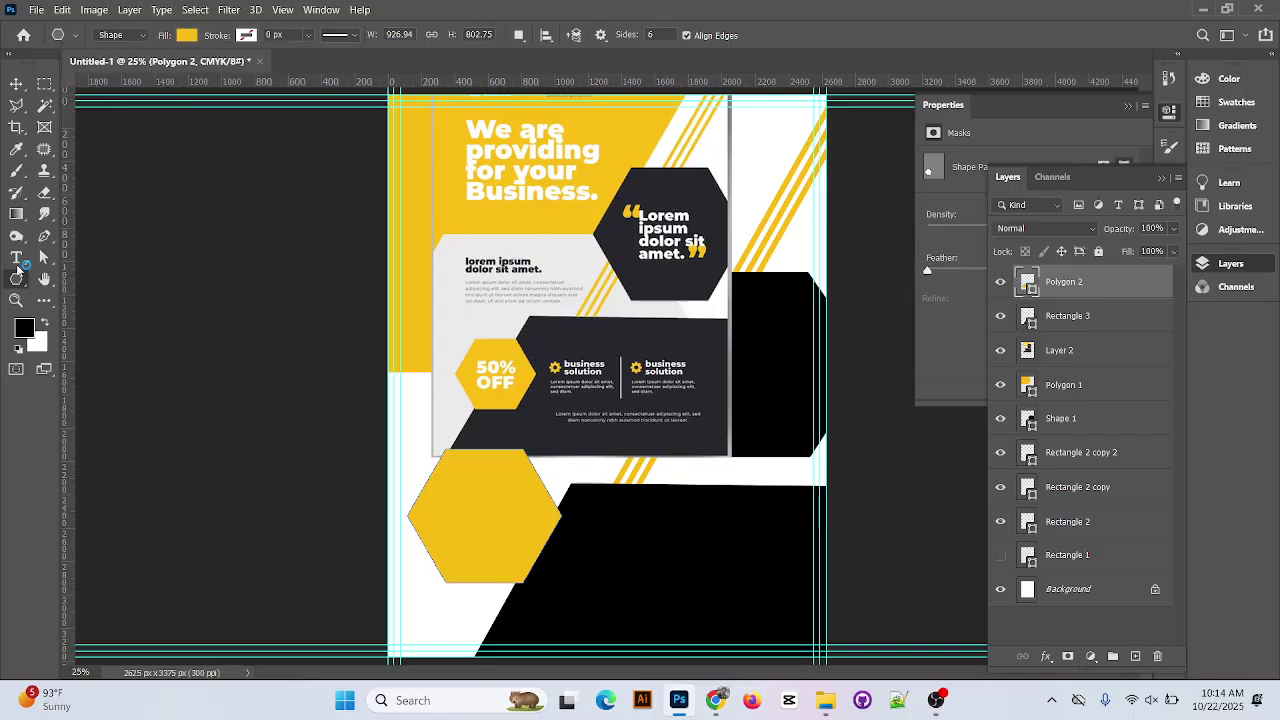
pyautogui.click(16, 83)
pyautogui.click(733, 560)
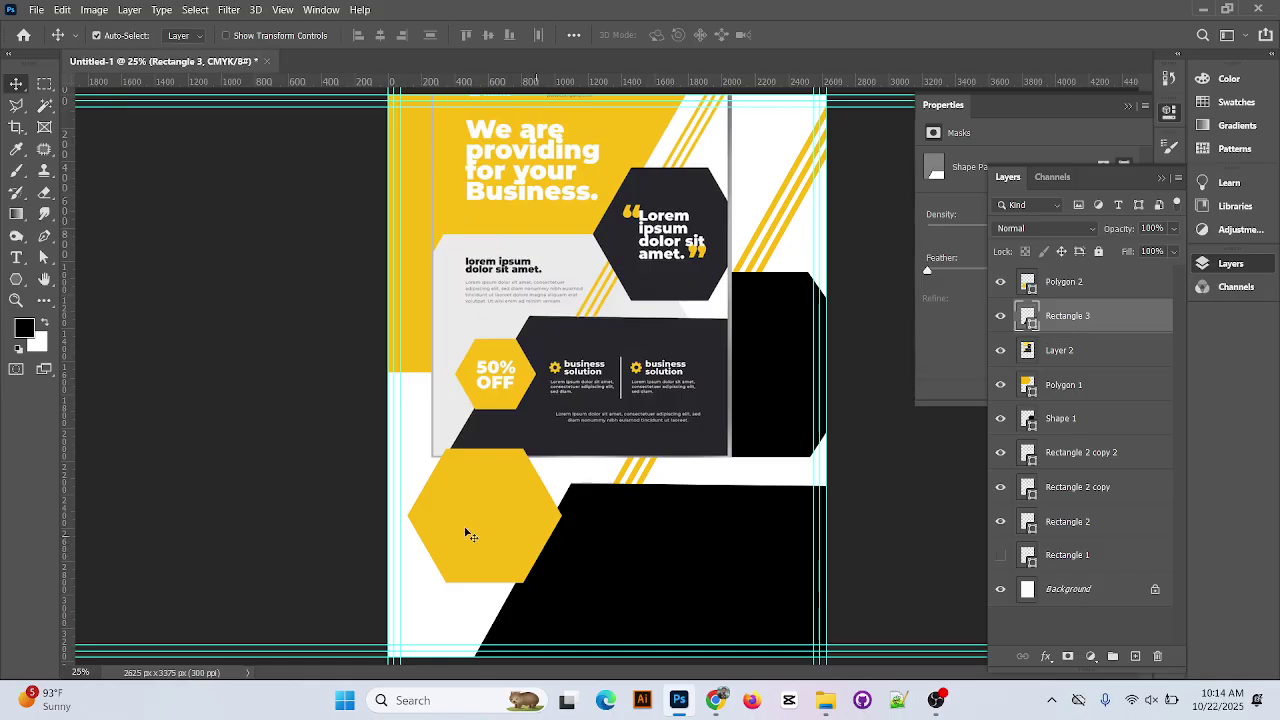
# Move the yellow hexagon down and right over the block's slanted edge and scale it proportionally to 68.47%
pyautogui.moveTo(505, 531); pyautogui.dragTo(541, 578)
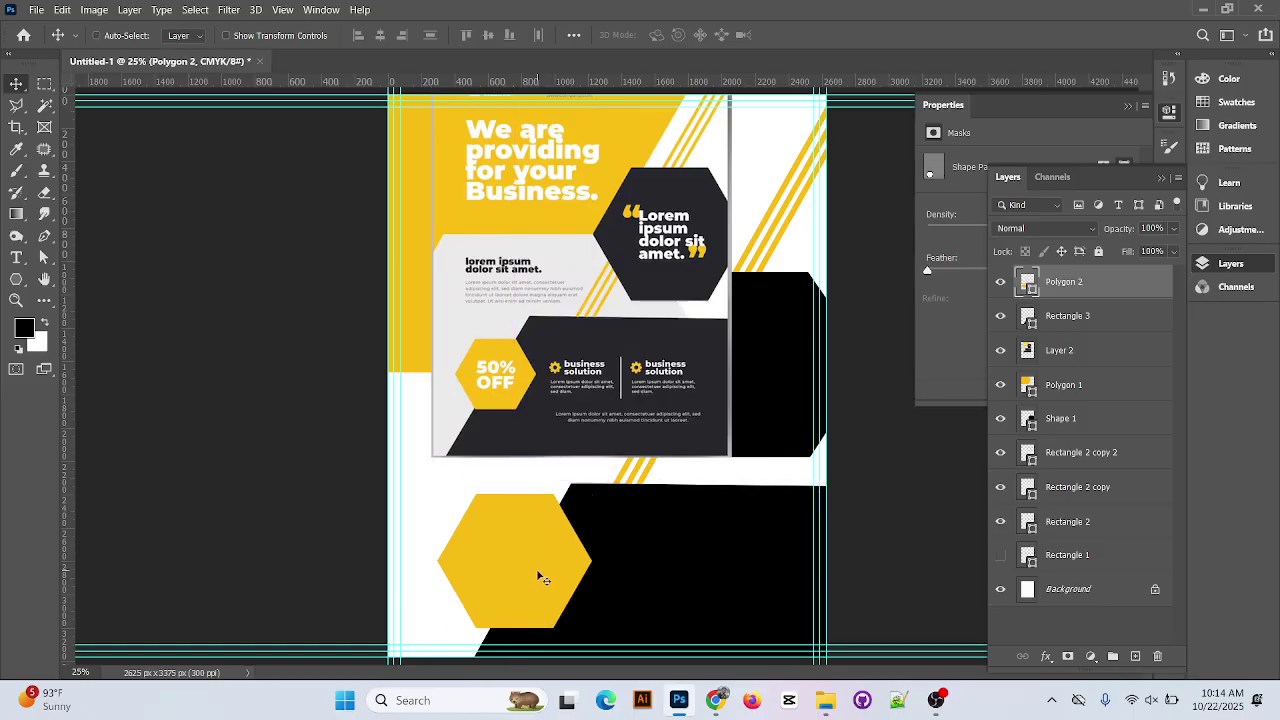
pyautogui.hotkey('ctrl', 't')
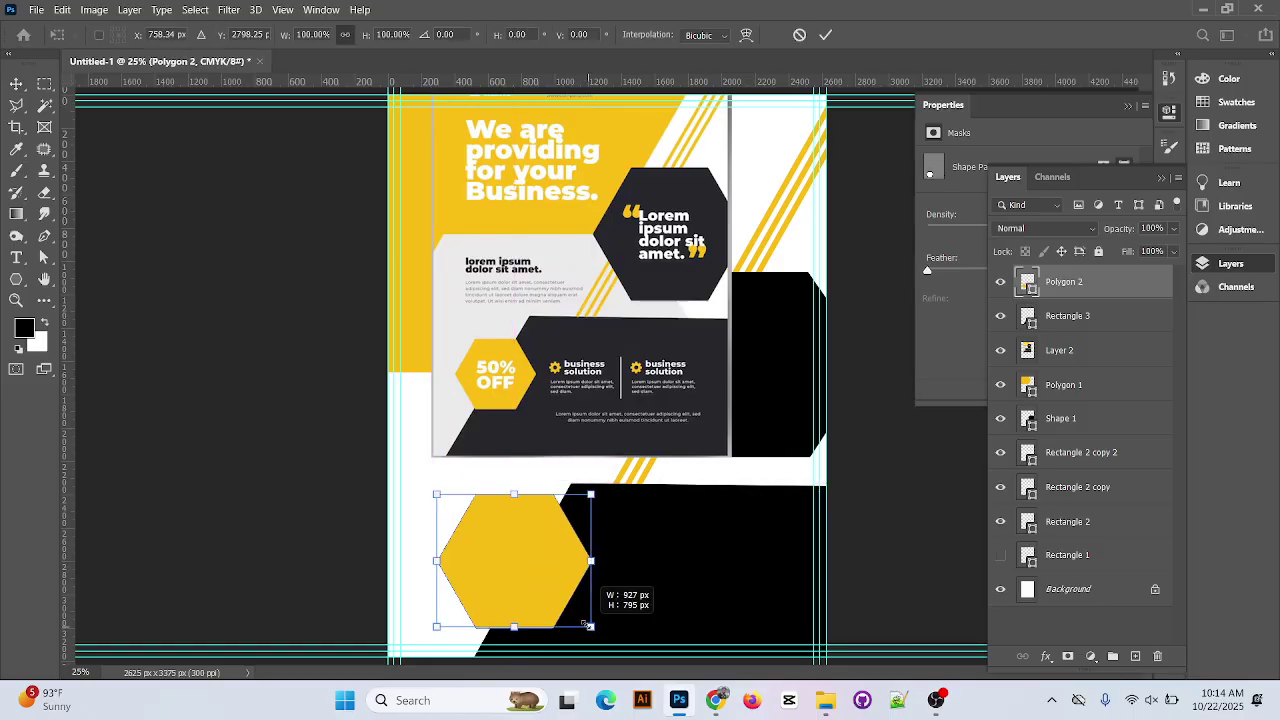
pyautogui.moveTo(590, 626); pyautogui.dragTo(548, 567)
pyautogui.hotkey('ctrl', 'z')
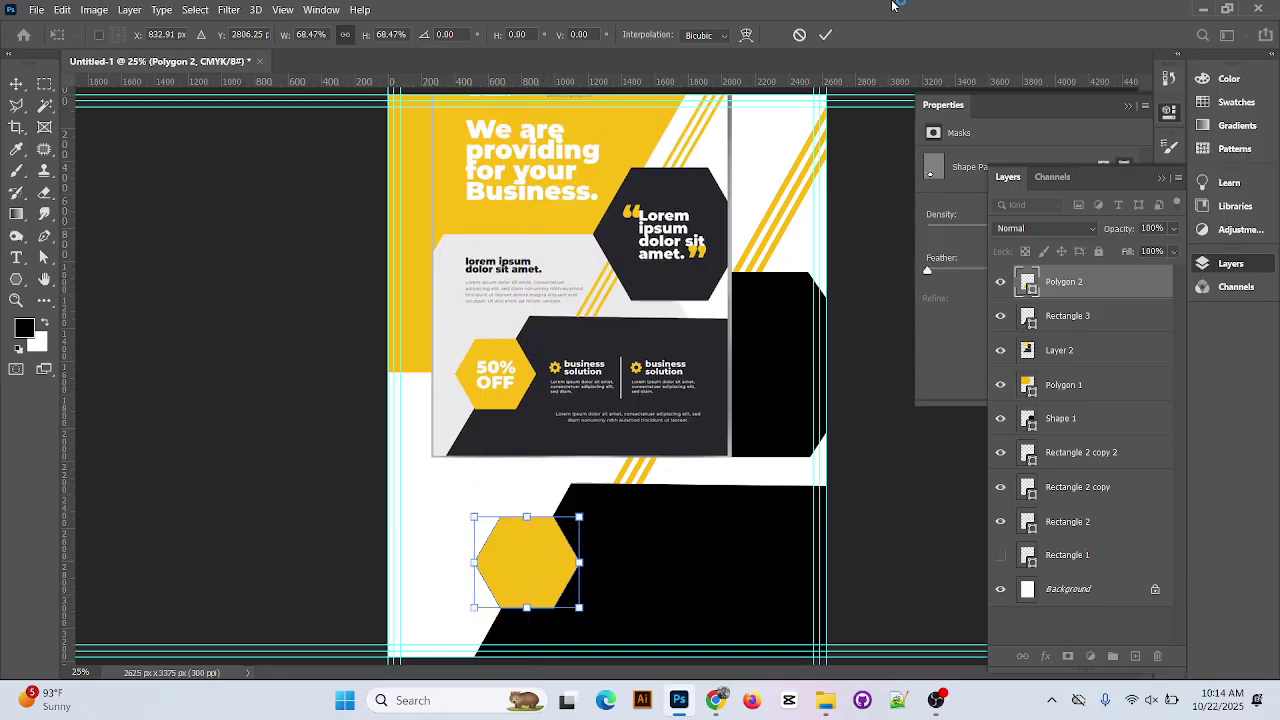
pyautogui.click(825, 34)
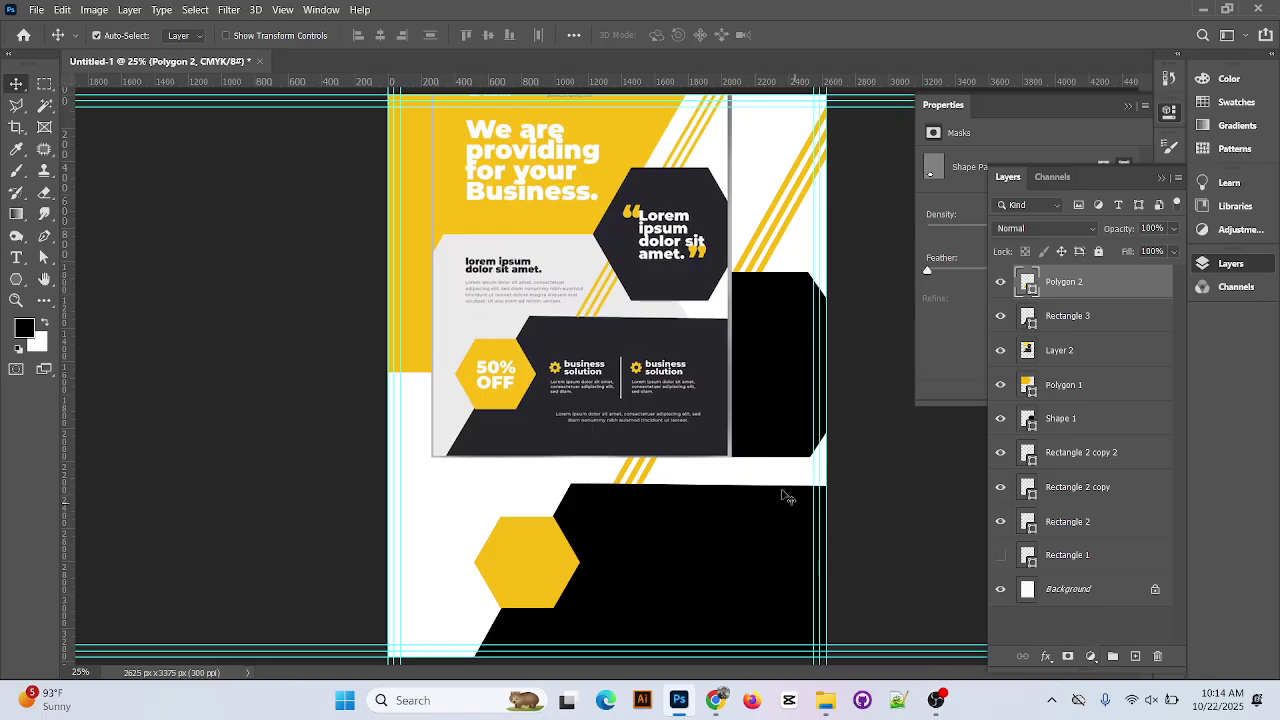
# Move the reference flyer's layer left so it clears the edge between the yellow header and the black hexagon
pyautogui.click(665, 380)
pyautogui.moveTo(650, 350); pyautogui.dragTo(430, 350)
# Adjust the black hexagon's left and upper-left corner points so its slanted side lies flush against the yellow header's edge
pyautogui.click(740, 372)
pyautogui.scroll(3, 740, 372)
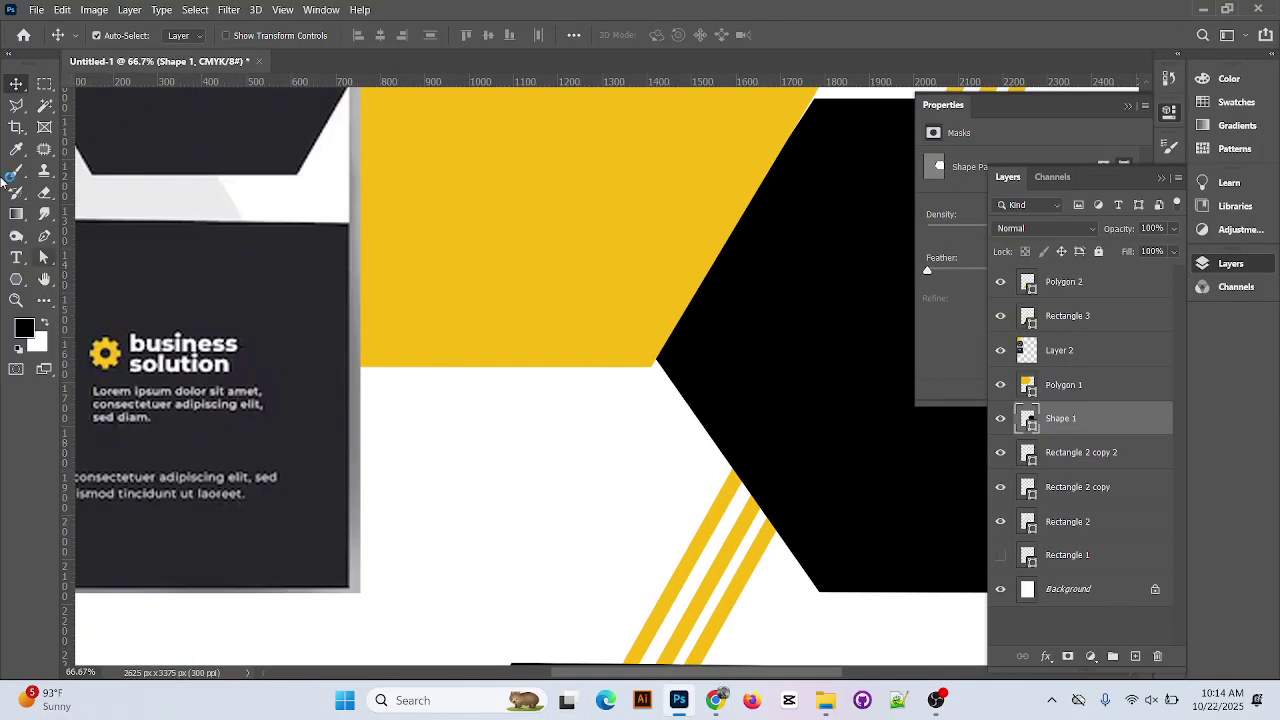
pyautogui.click(44, 258)
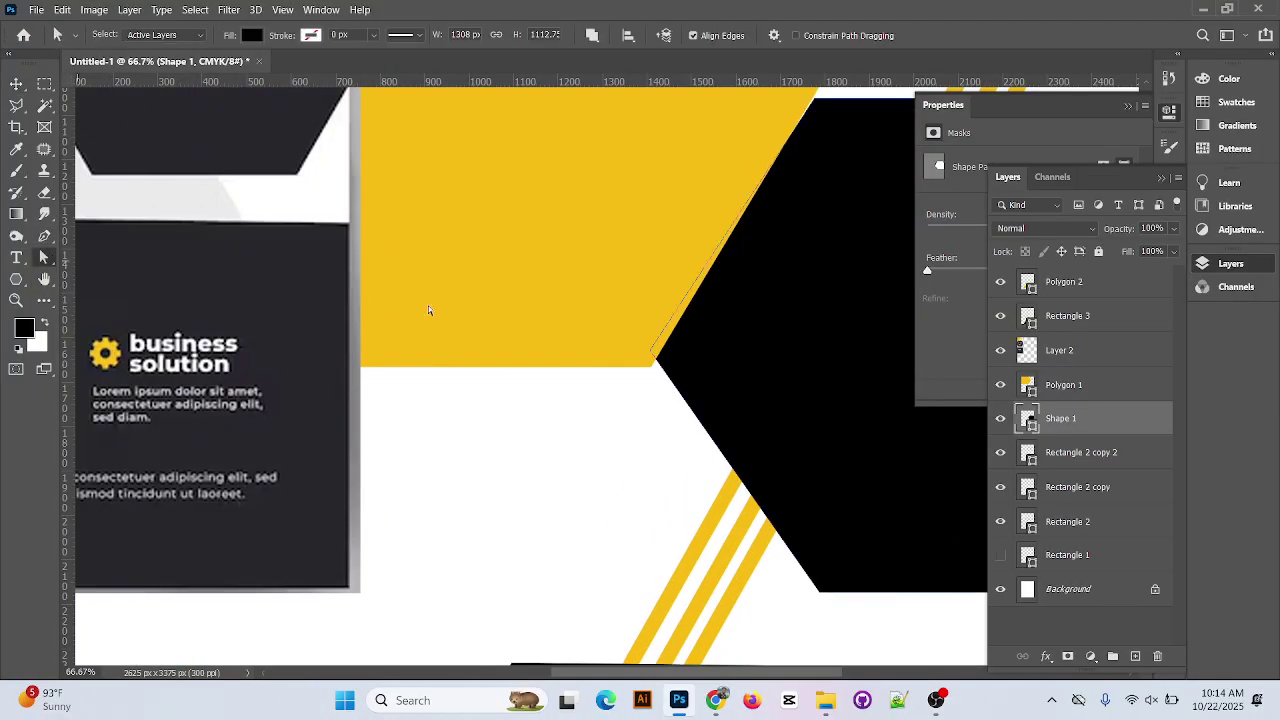
pyautogui.click(680, 328)
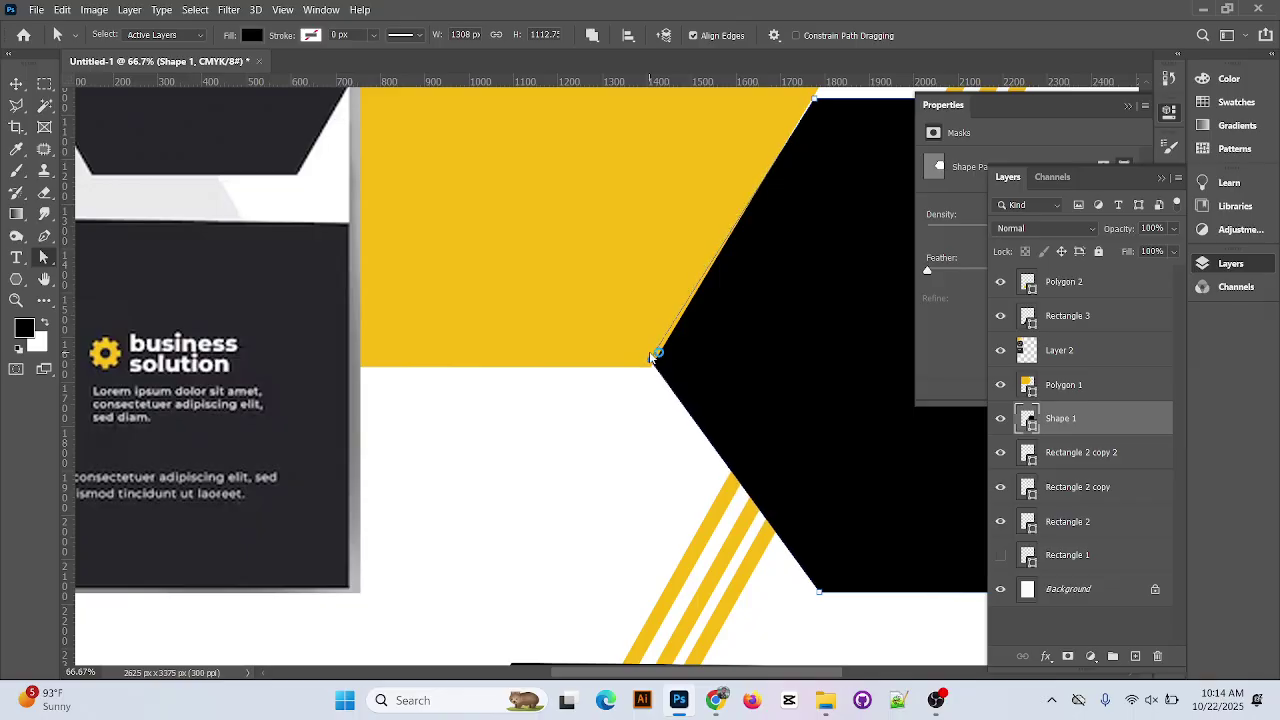
pyautogui.click(649, 356)
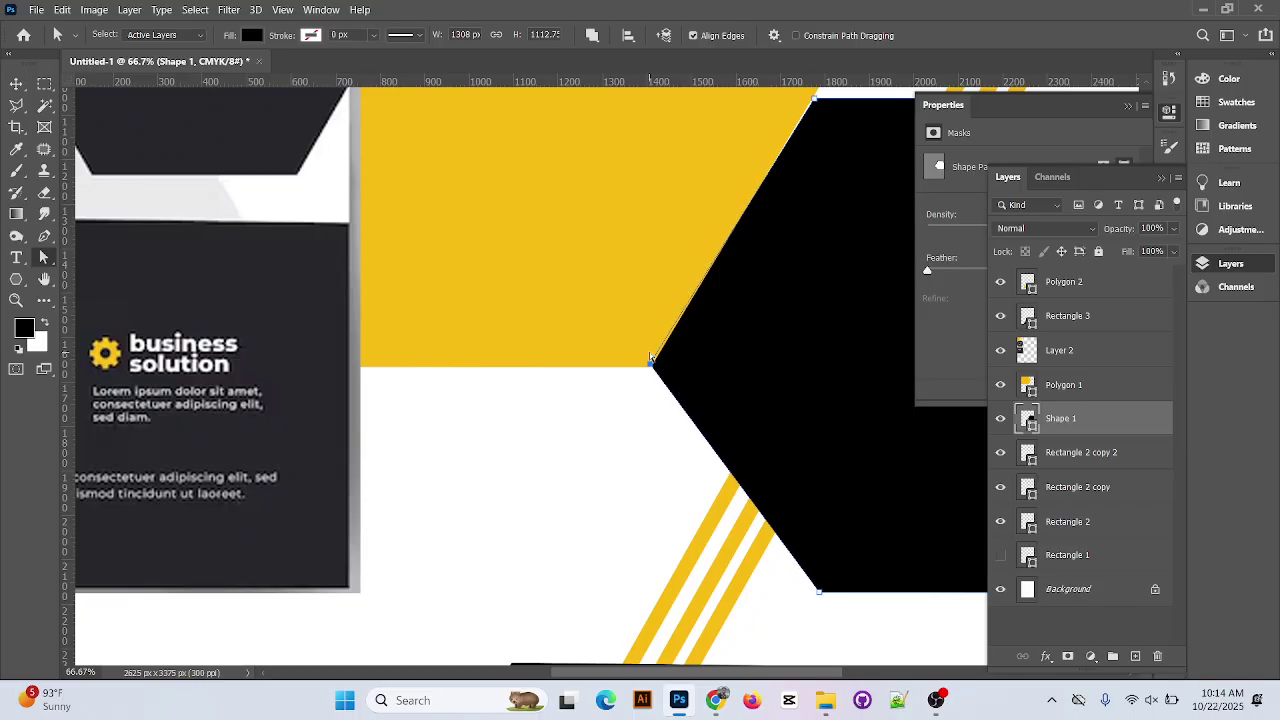
pyautogui.moveTo(688, 318); pyautogui.dragTo(603, 443)
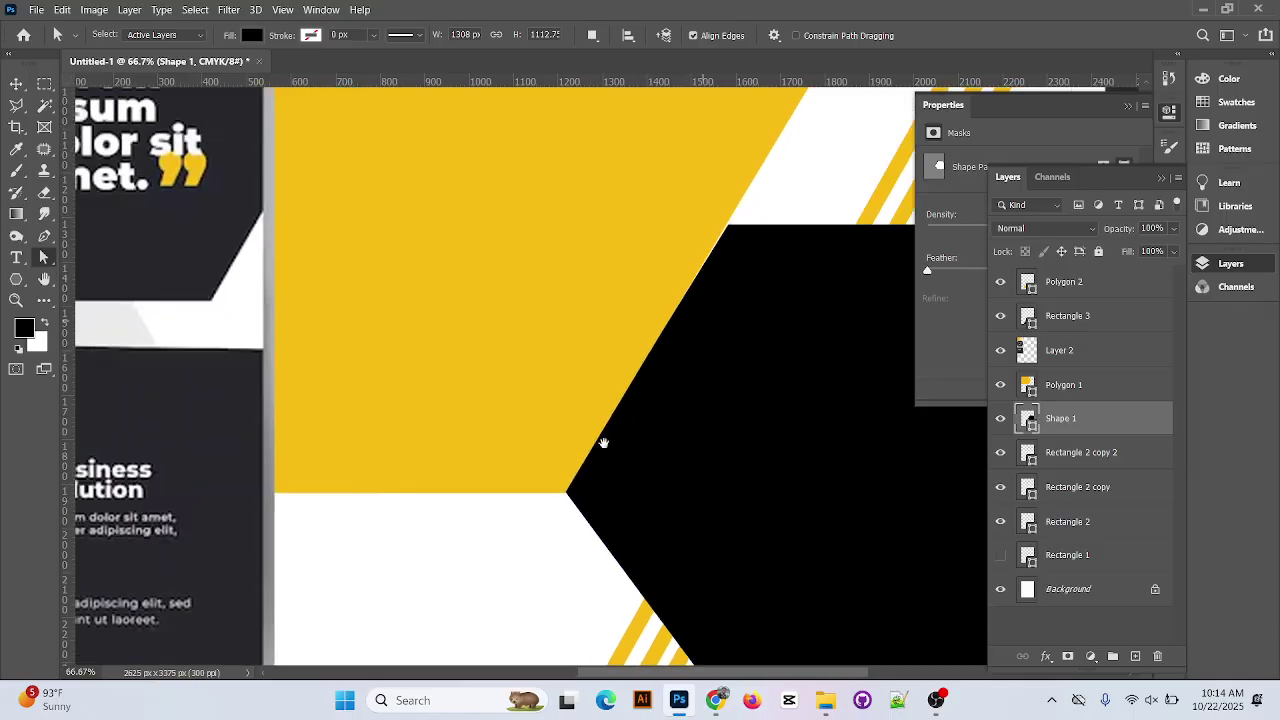
pyautogui.click(650, 292)
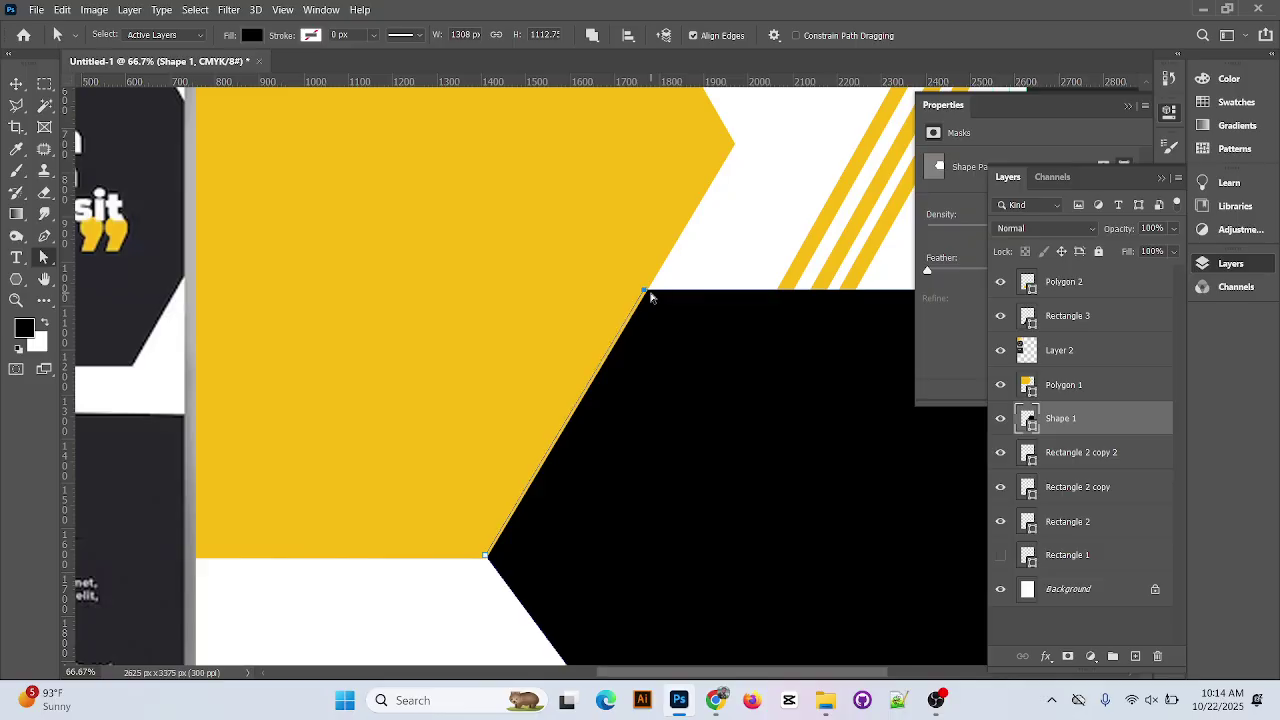
pyautogui.click(660, 365)
pyautogui.scroll(-2, 660, 365)
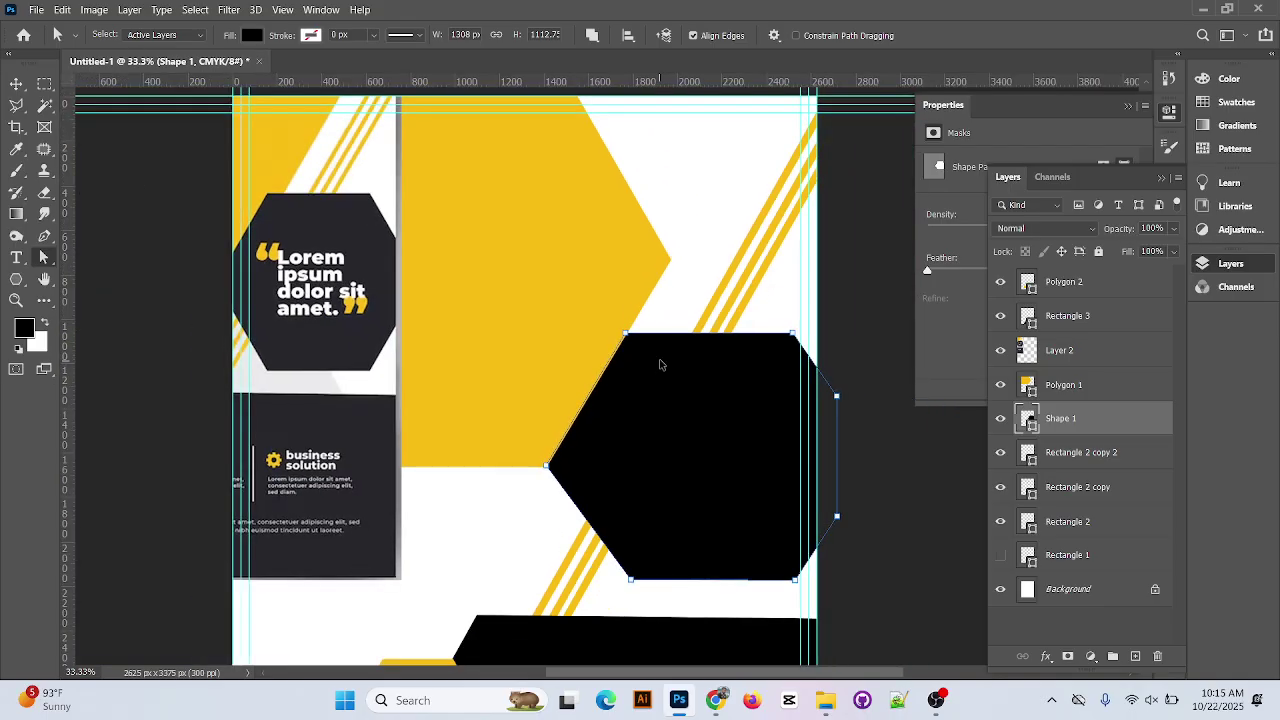
pyautogui.scroll(-1, 660, 365)
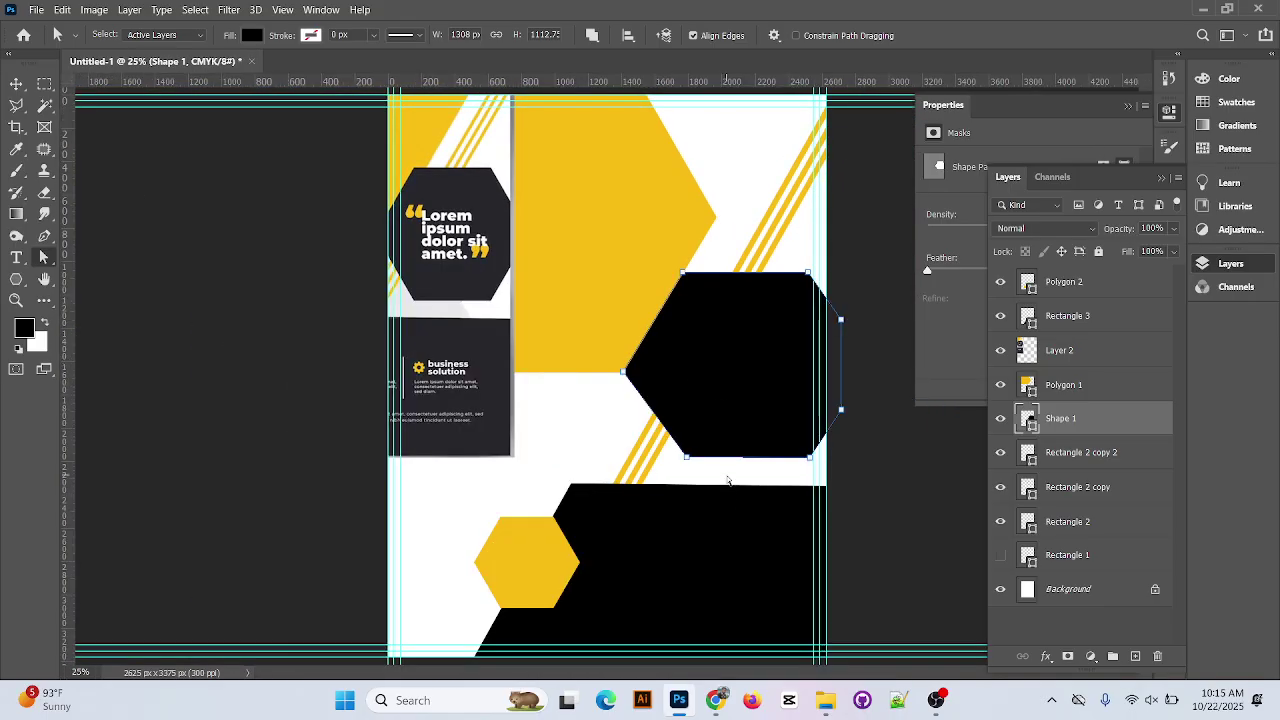
# Move the reference flyer's layer back to the right, over the middle of the page
pyautogui.click(16, 83)
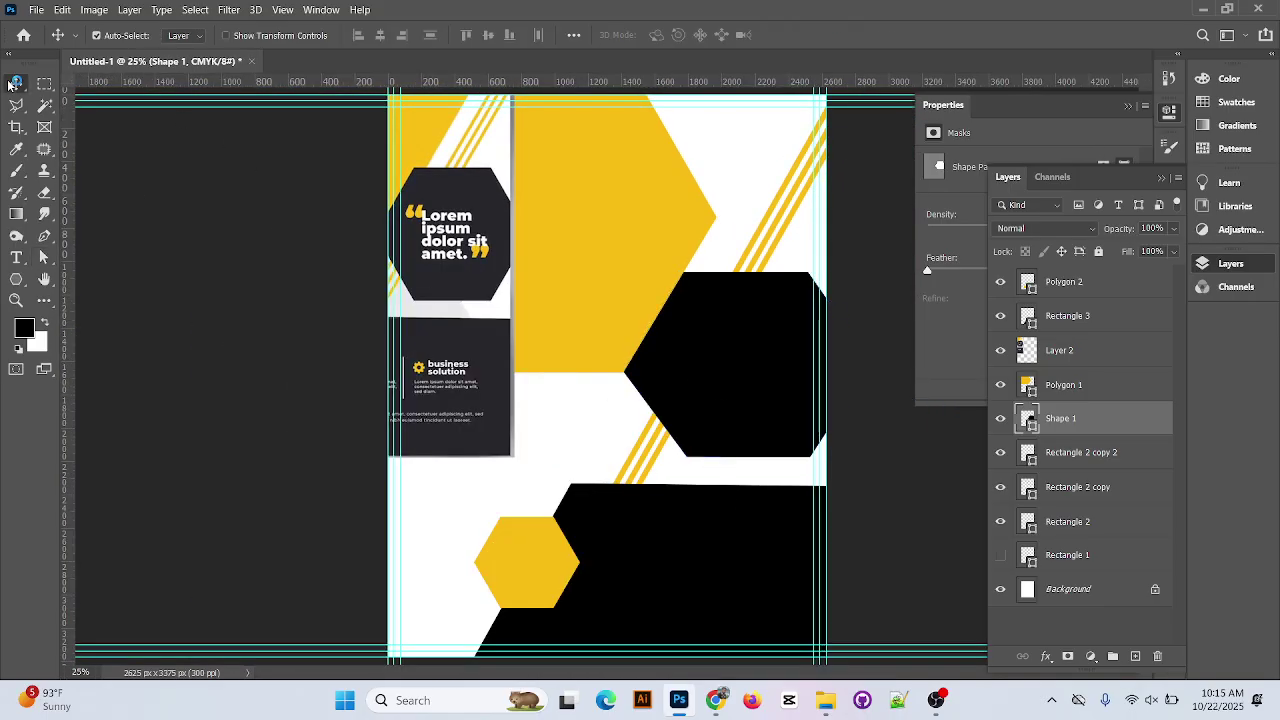
pyautogui.click(300, 291)
pyautogui.moveTo(651, 310); pyautogui.dragTo(740, 381)
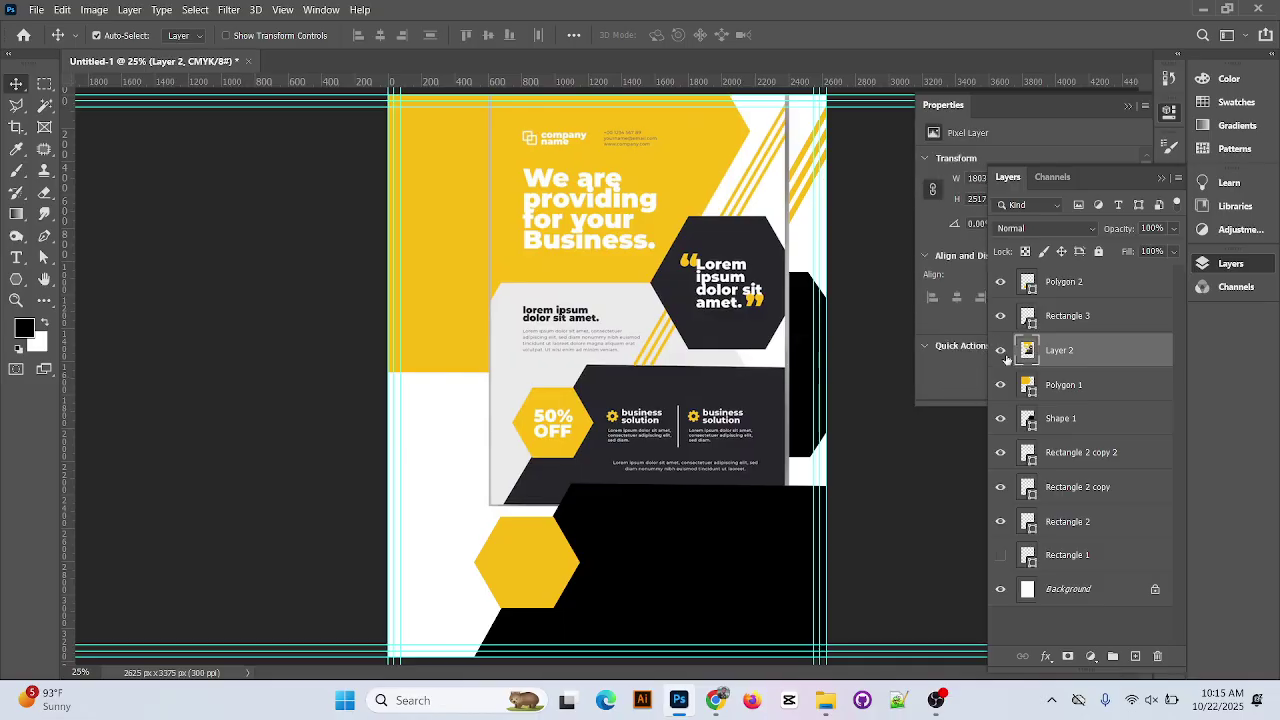
# Hide the reference flyer's layer to check the whole layout without it, and show it again
pyautogui.click(1000, 350)
pyautogui.hotkey('ctrl', '-')
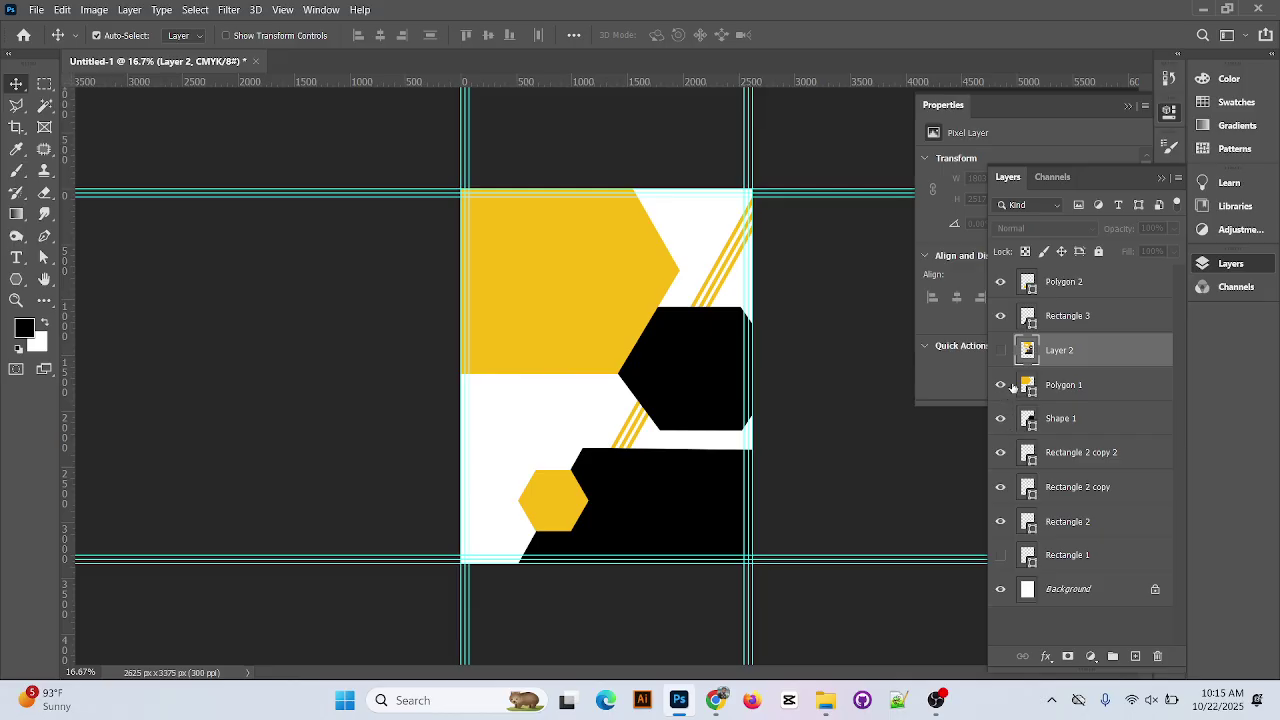
pyautogui.click(1001, 350)
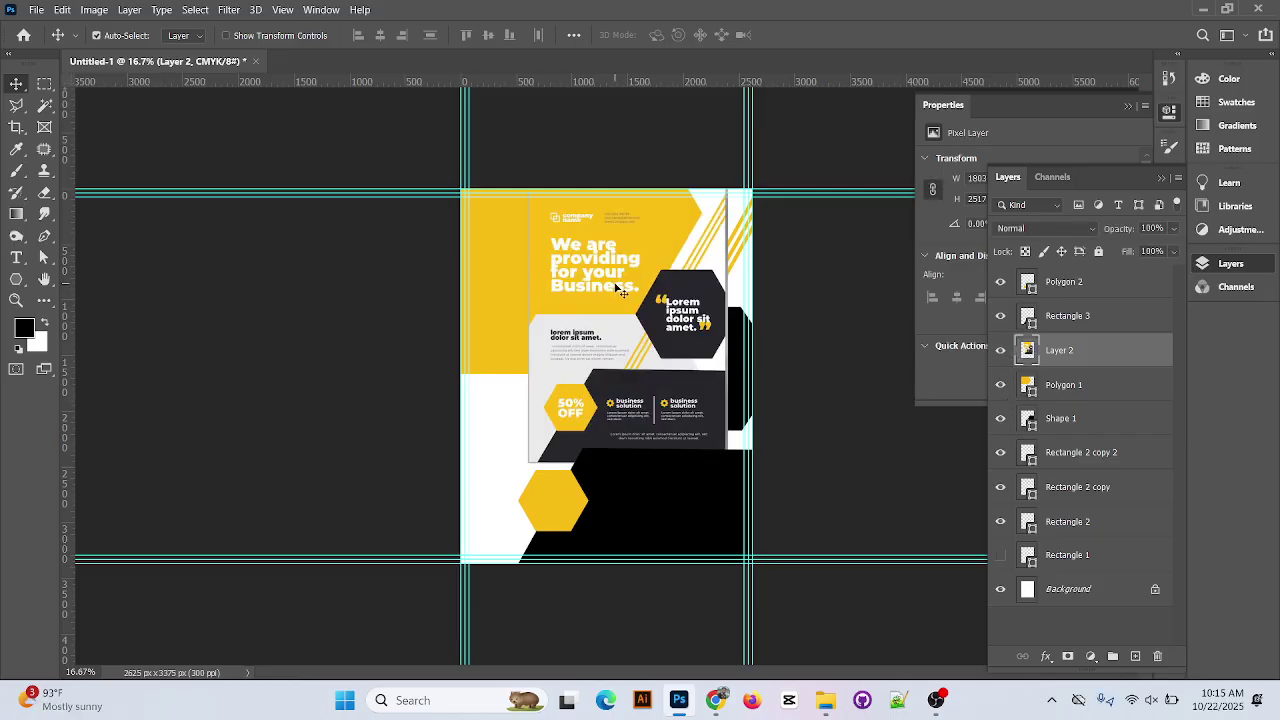
# Move the reference flyer down and left so the upper part of the yellow header is free for text
pyautogui.hotkey('ctrl', '+')
pyautogui.hotkey('ctrl', '+')
pyautogui.hotkey('ctrl', '+')
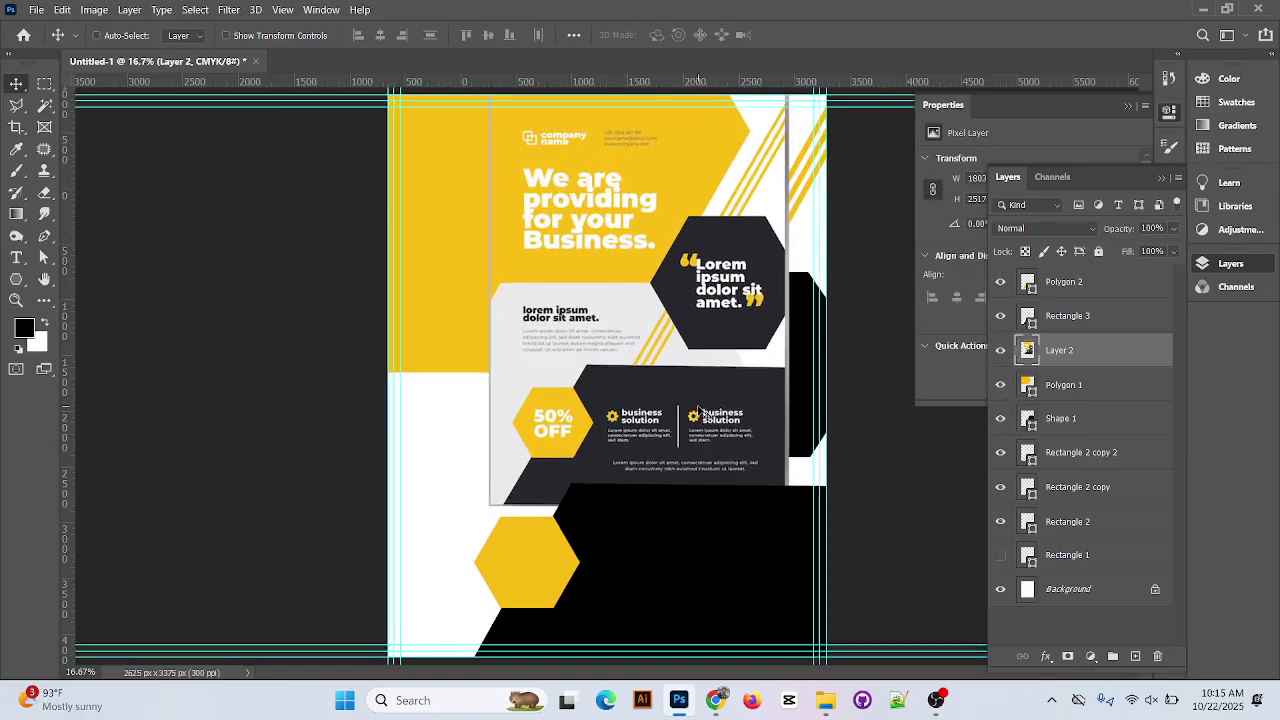
pyautogui.scroll(3, 630, 575)
pyautogui.scroll(2, 630, 575)
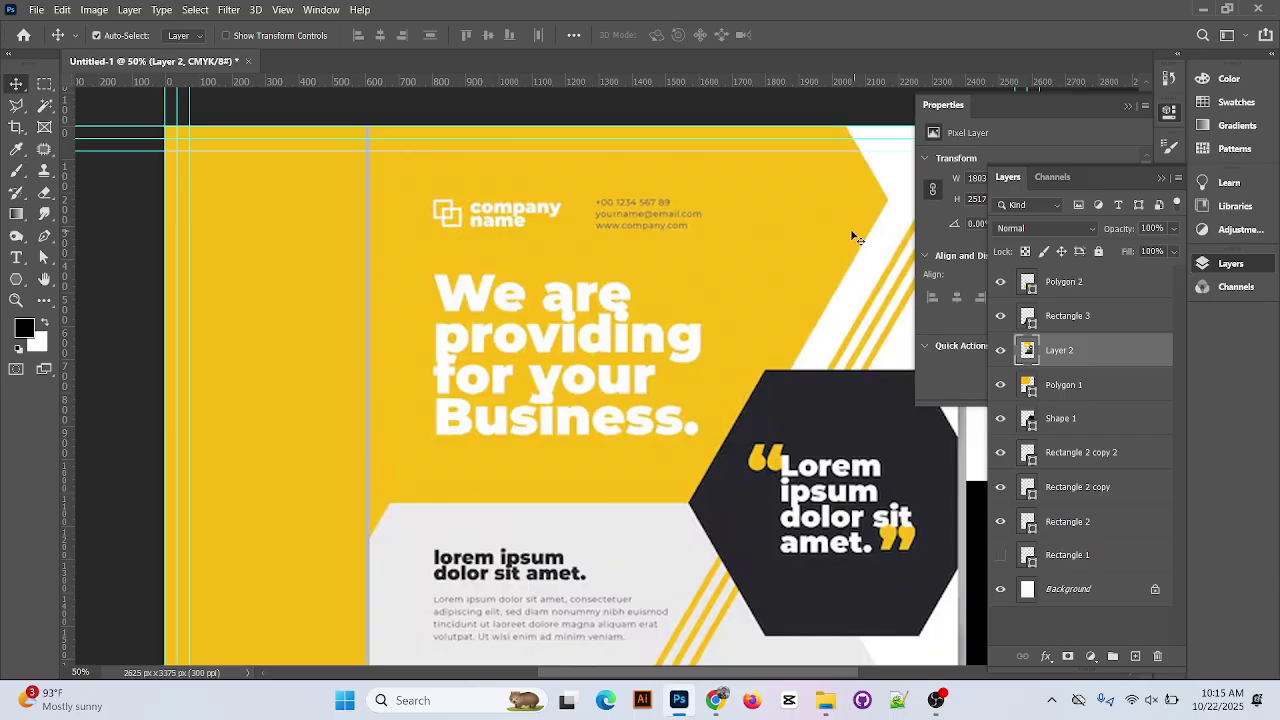
pyautogui.moveTo(857, 237); pyautogui.dragTo(729, 307)
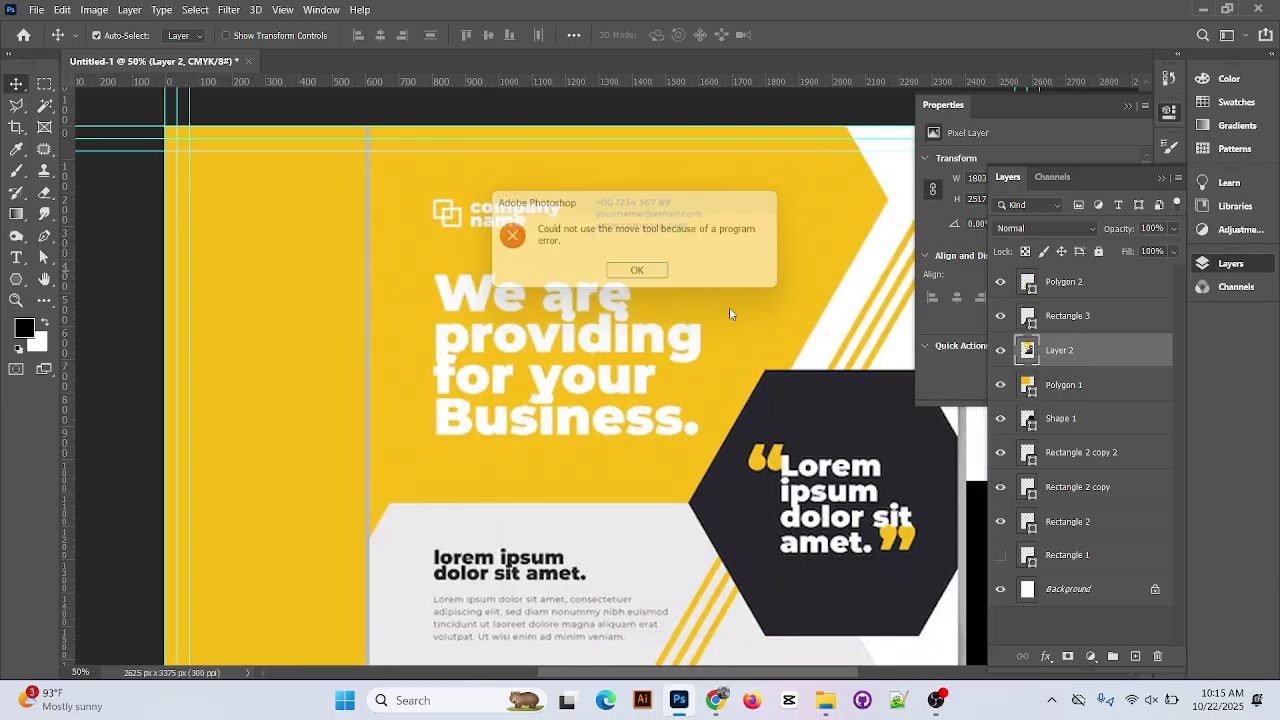
pyautogui.press('Return')
pyautogui.moveTo(650, 305); pyautogui.dragTo(563, 515)
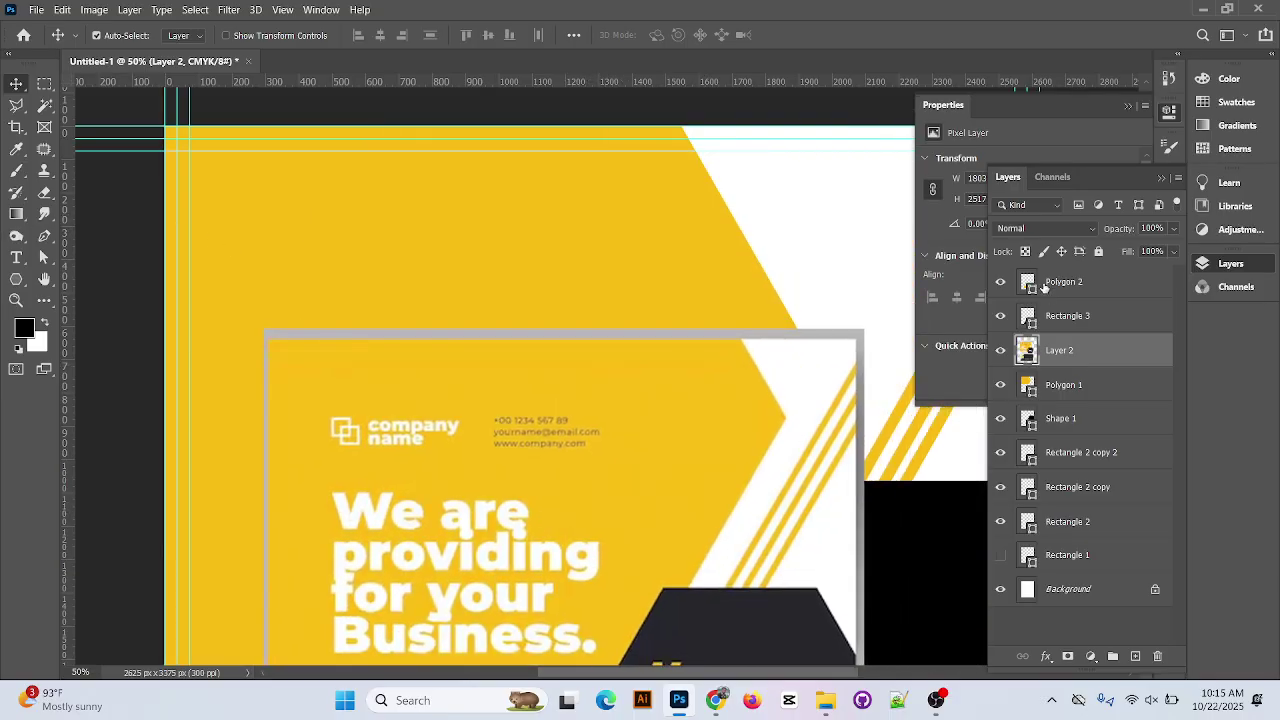
# Add a "Company name" text layer above all shapes, near the upper-left corner of the yellow header
pyautogui.click(1044, 286)
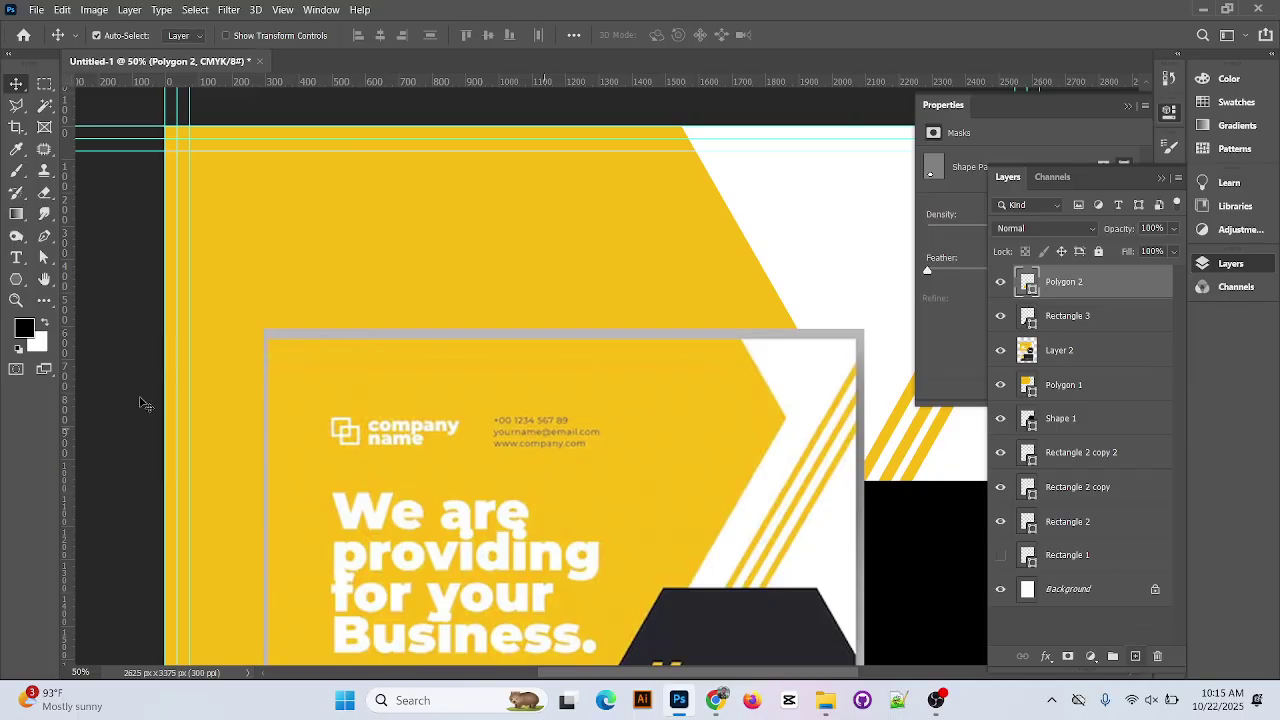
pyautogui.click(16, 257)
pyautogui.click(244, 207)
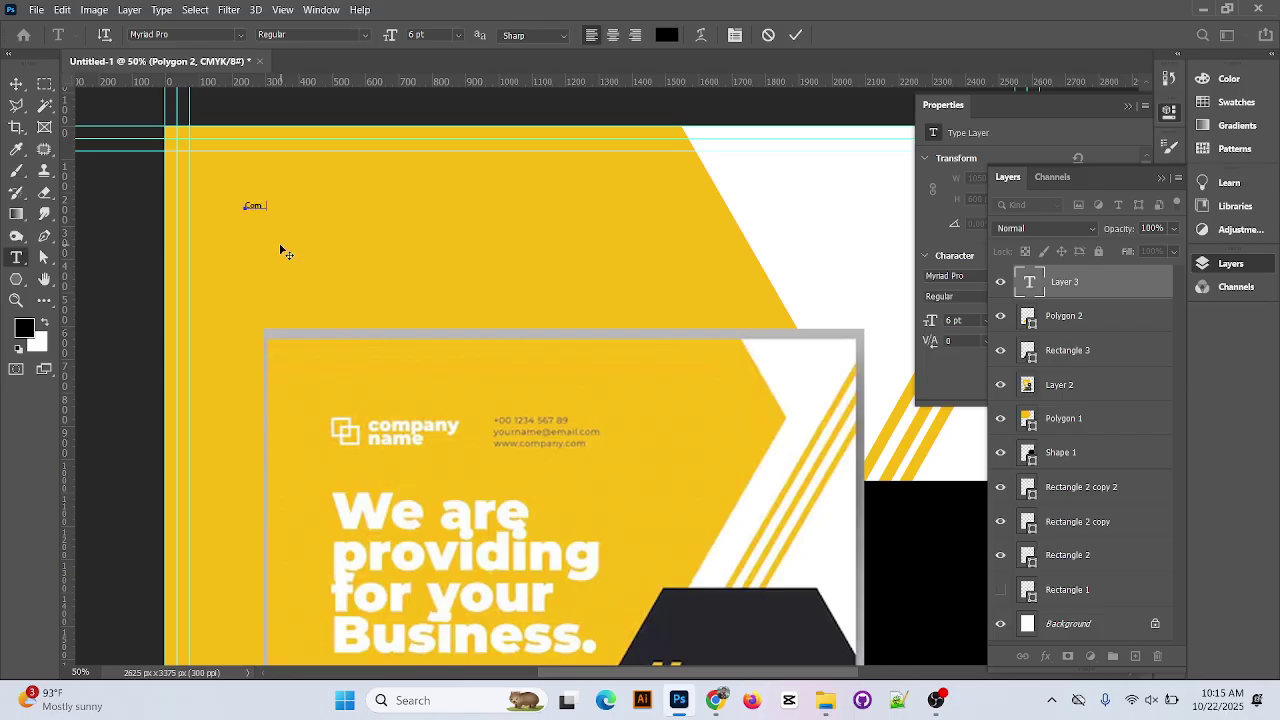
pyautogui.write('Company NMA')
pyautogui.click(16, 83)
pyautogui.click(270, 206)
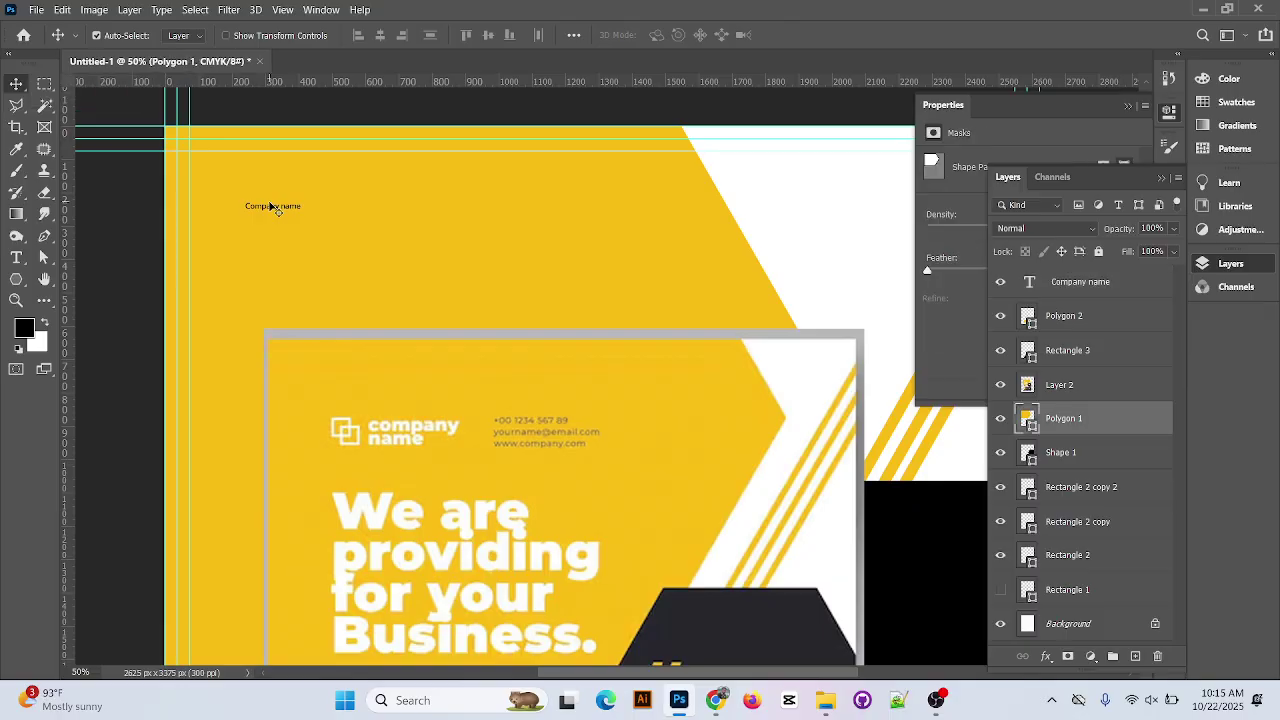
# Set the font size of the "Company name" text to 16 pt
pyautogui.doubleClick(271, 206)
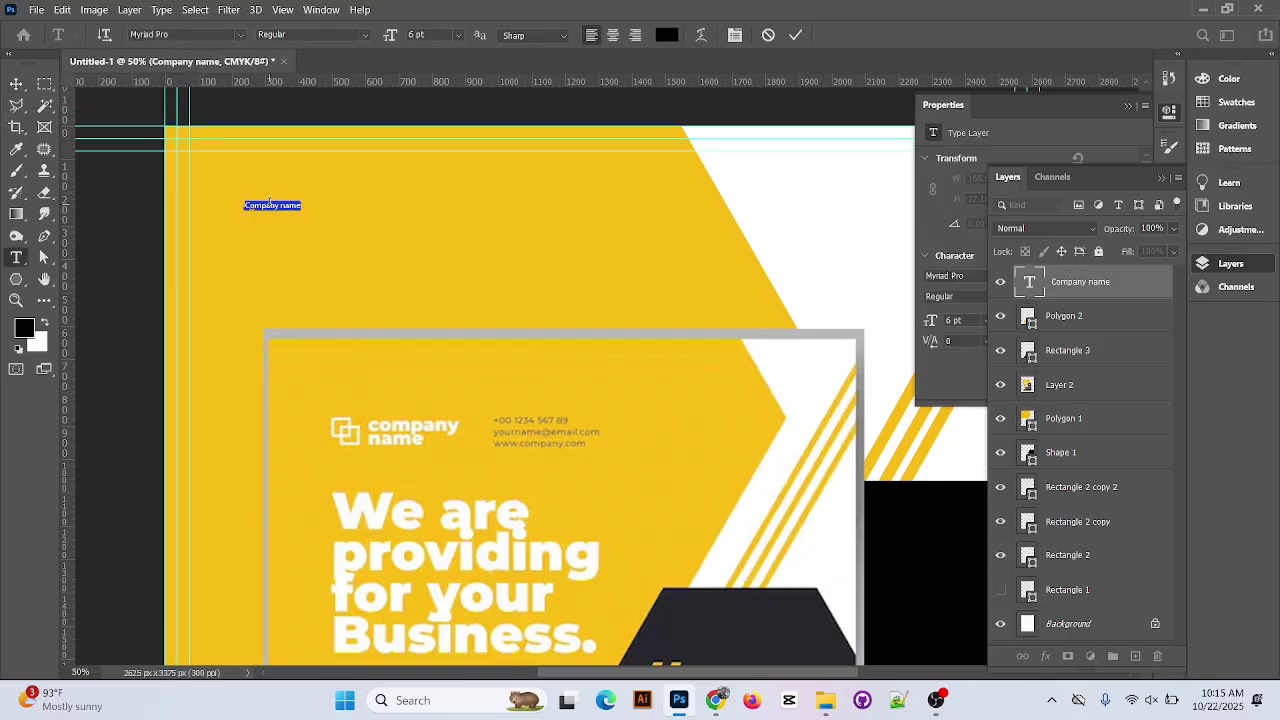
pyautogui.click(460, 36)
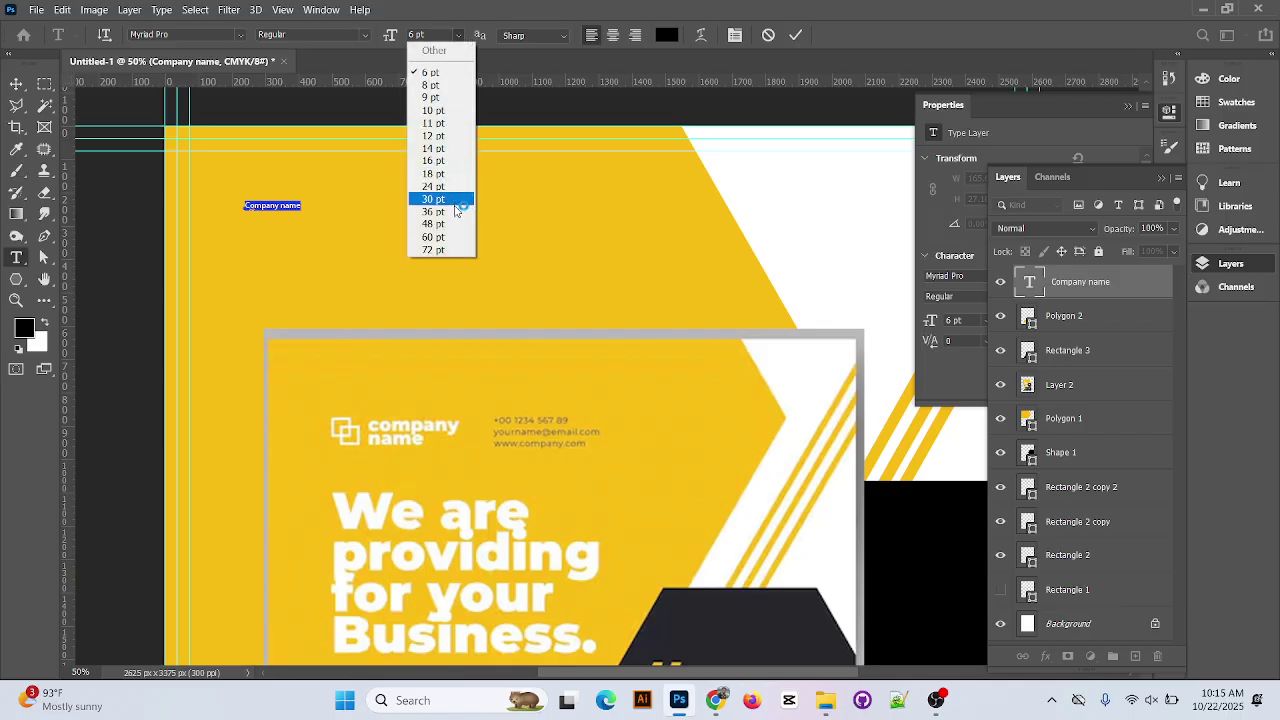
pyautogui.click(452, 161)
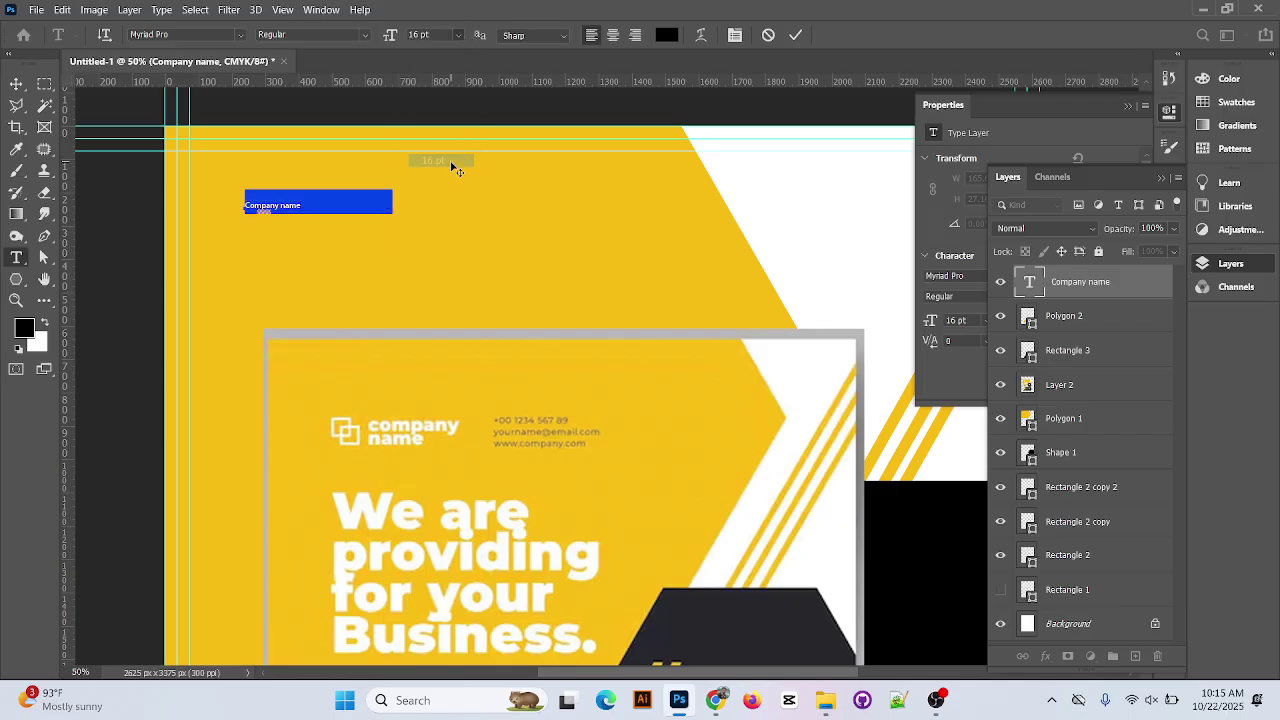
# Capitalize the second word as "Name" and break it onto its own line below "Company"
pyautogui.click(352, 201)
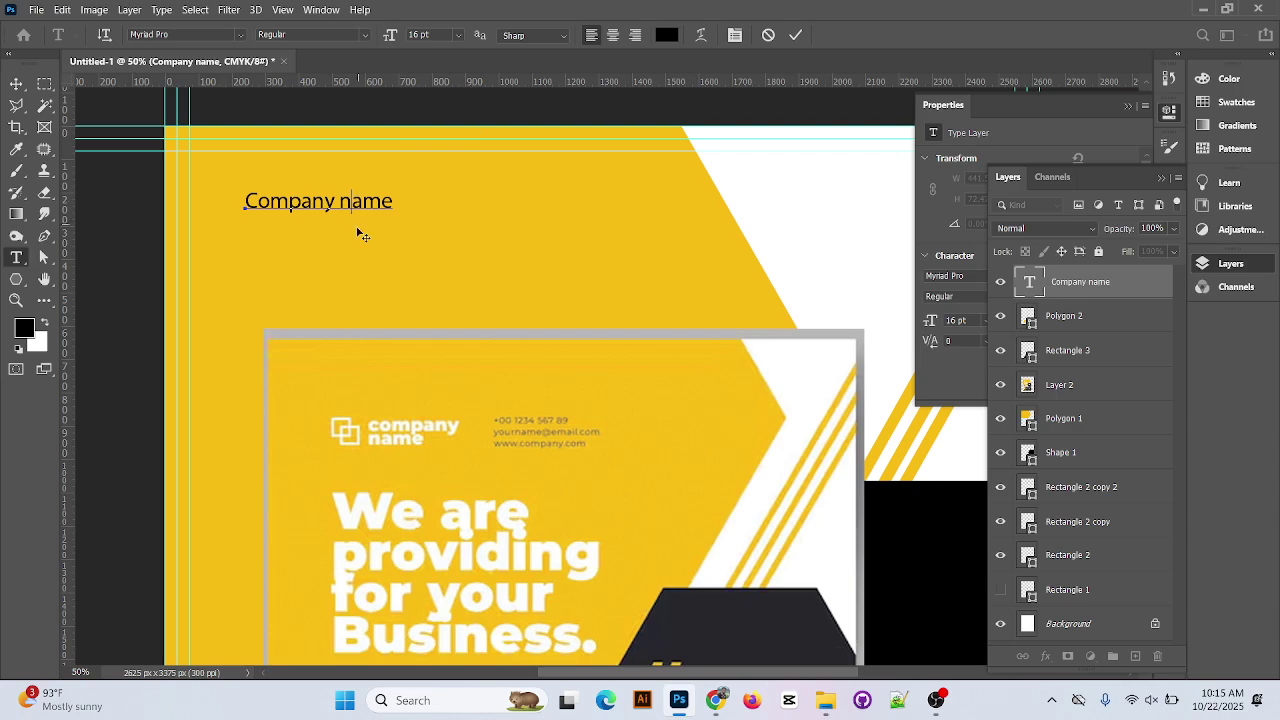
pyautogui.press('Delete')
pyautogui.write('N')
pyautogui.click(336, 201)
pyautogui.press('Return')
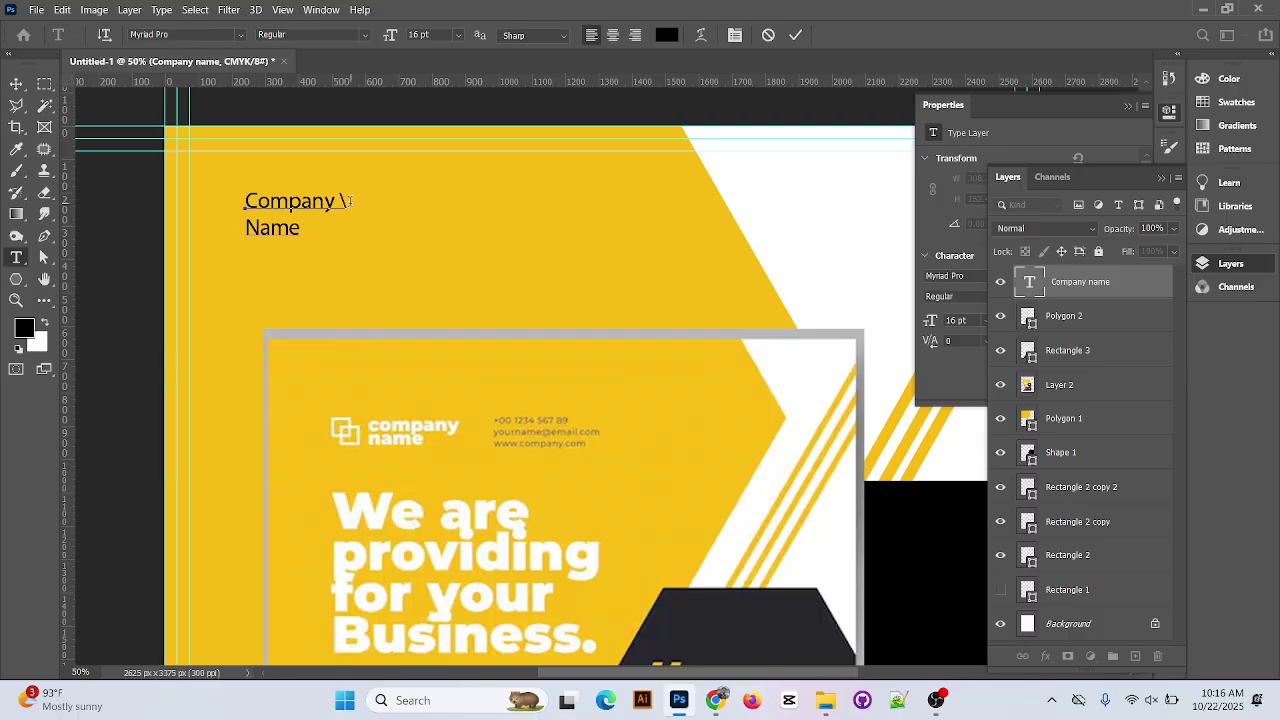
pyautogui.scroll(1, 242, 311)
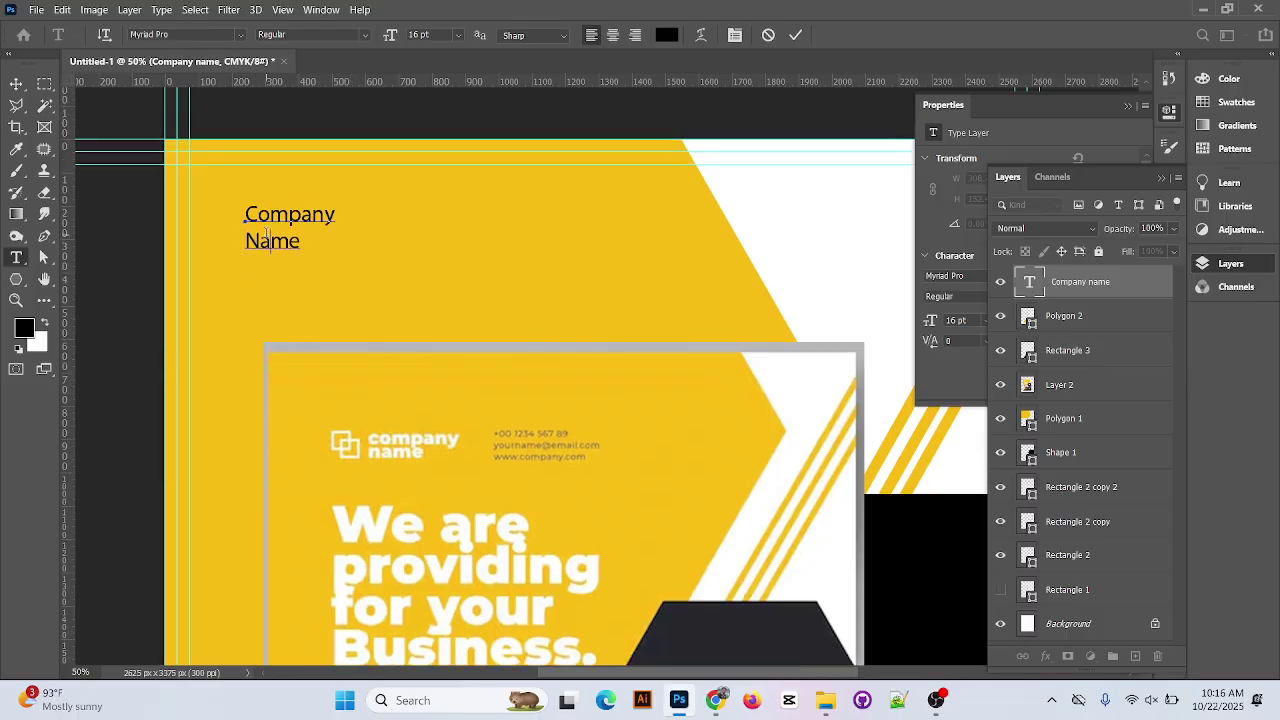
# Move the "Company Name" text about 296 px to the right and set its font style to Bold
pyautogui.click(17, 82)
pyautogui.moveTo(314, 220); pyautogui.dragTo(410, 218)
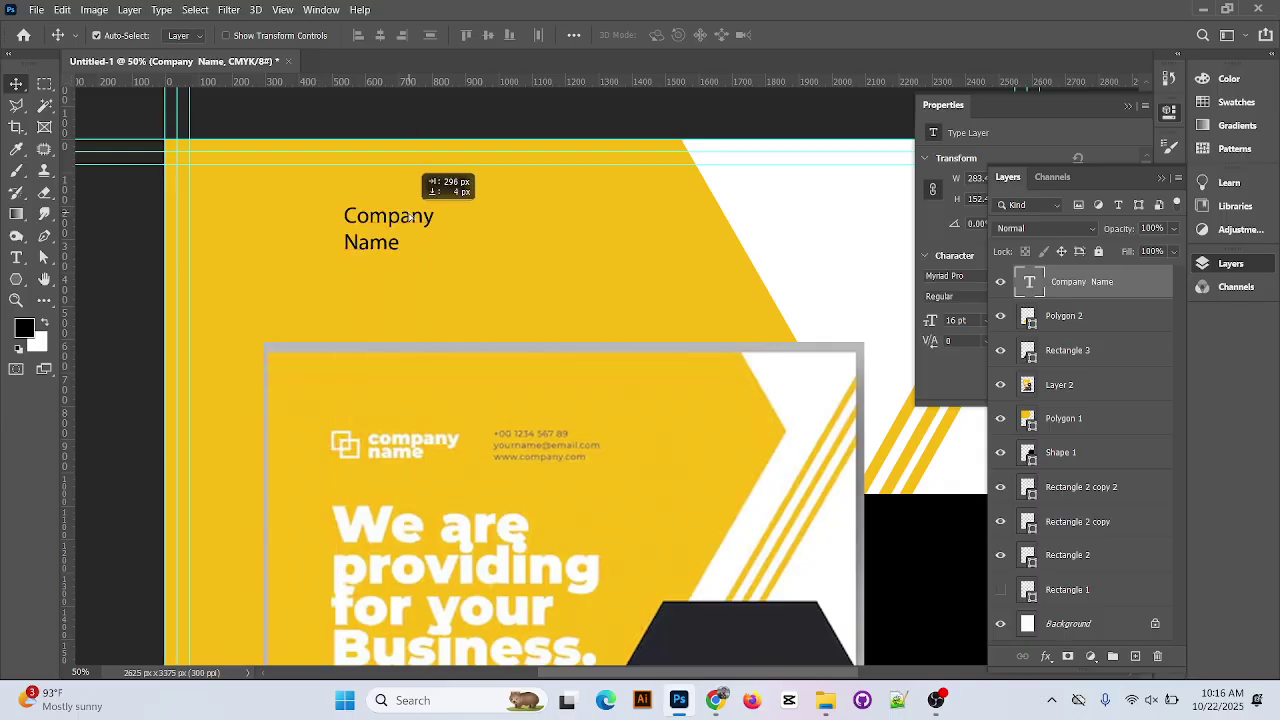
pyautogui.doubleClick(415, 220)
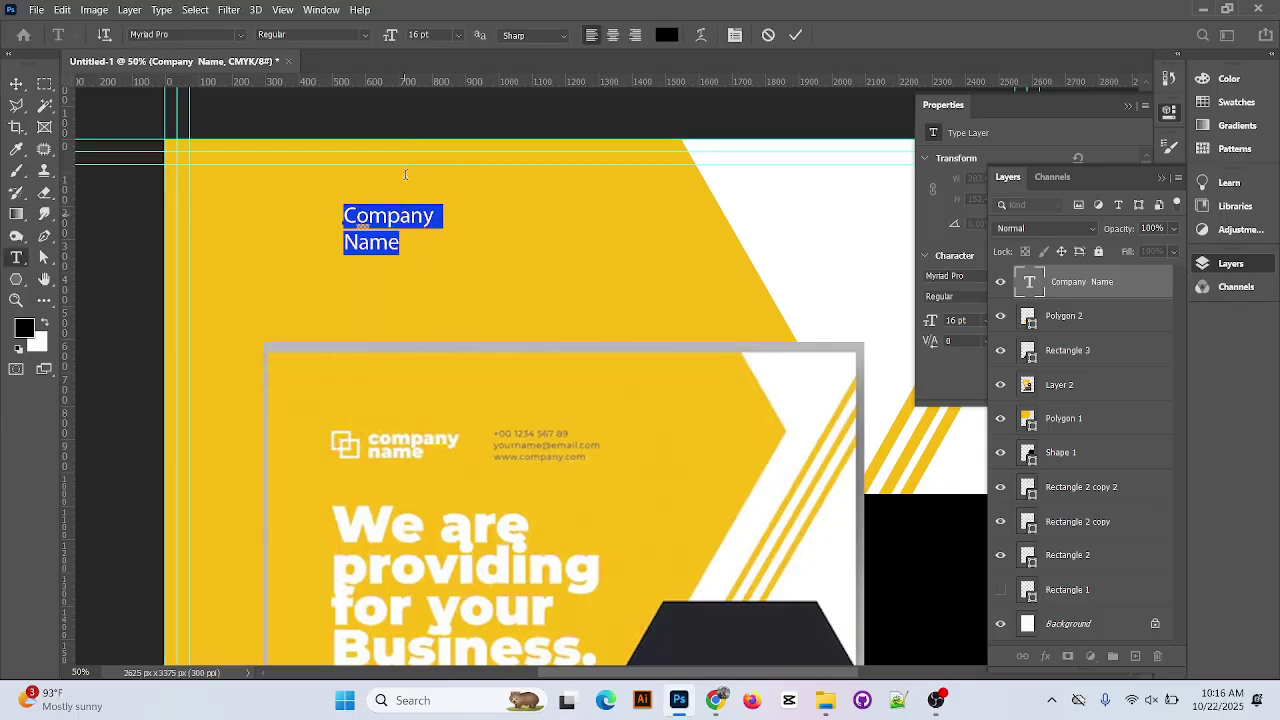
pyautogui.click(365, 35)
pyautogui.click(342, 75)
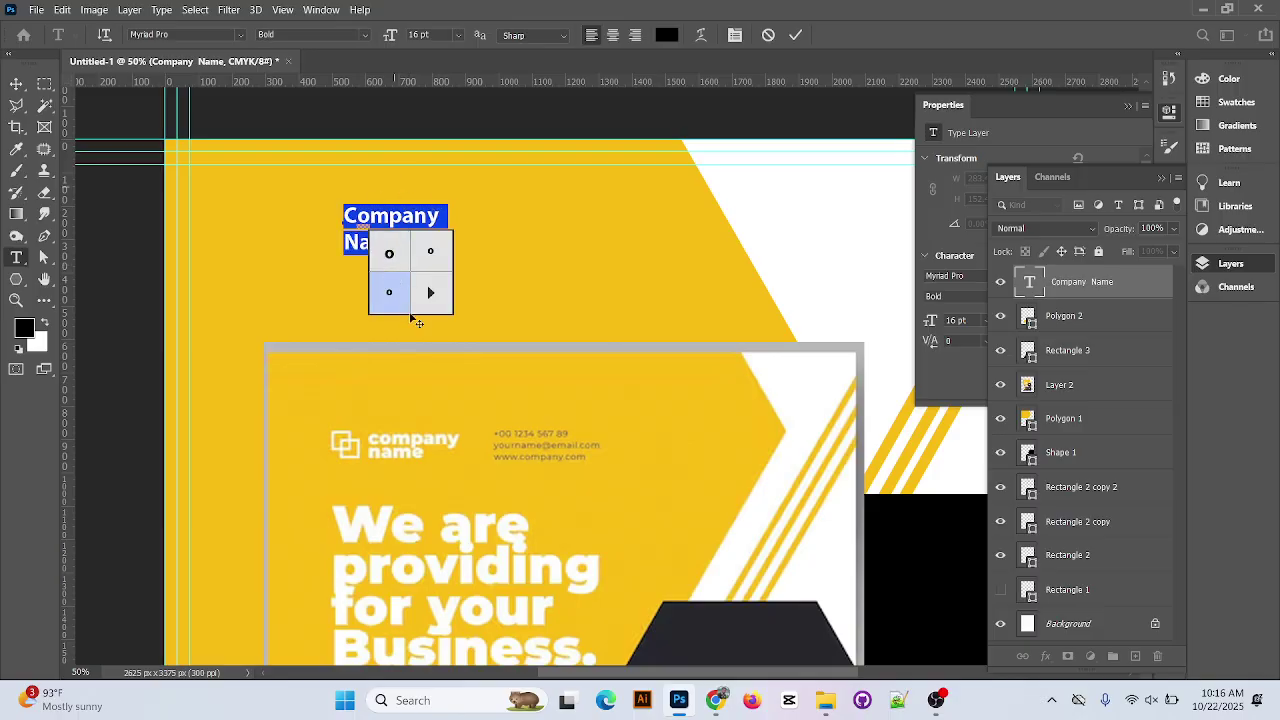
pyautogui.click(27, 328)
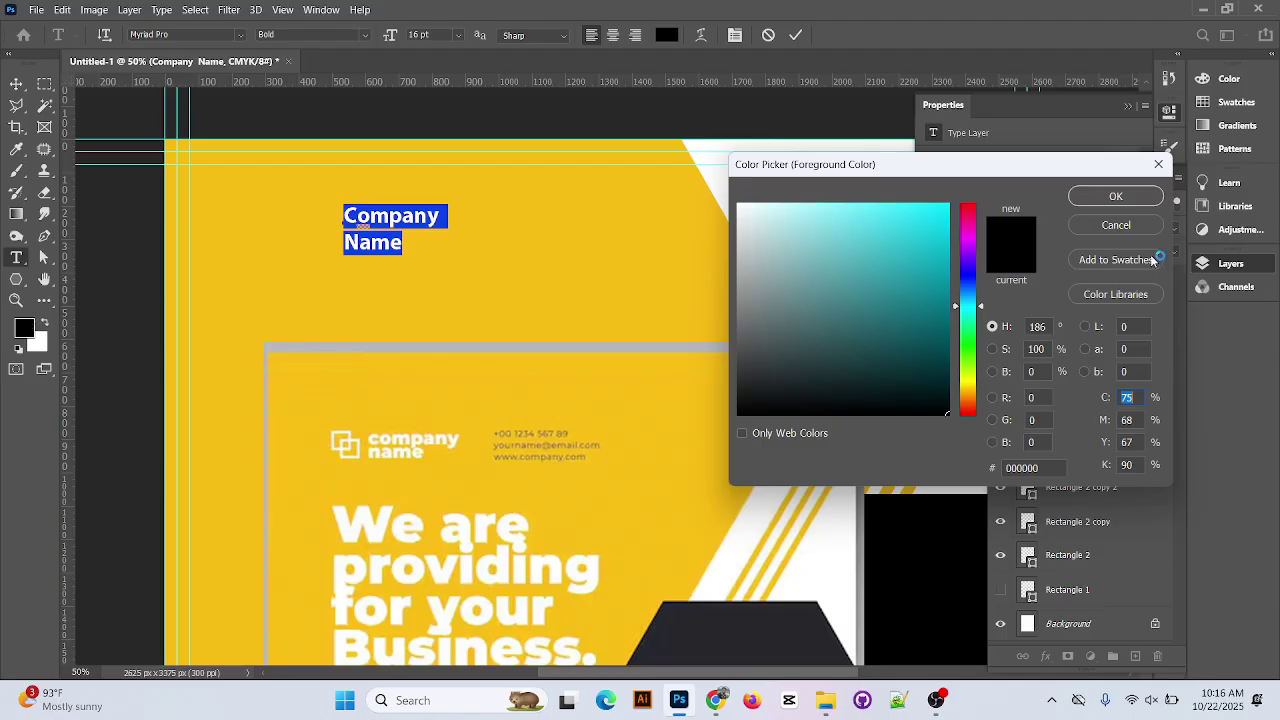
pyautogui.click(1115, 224)
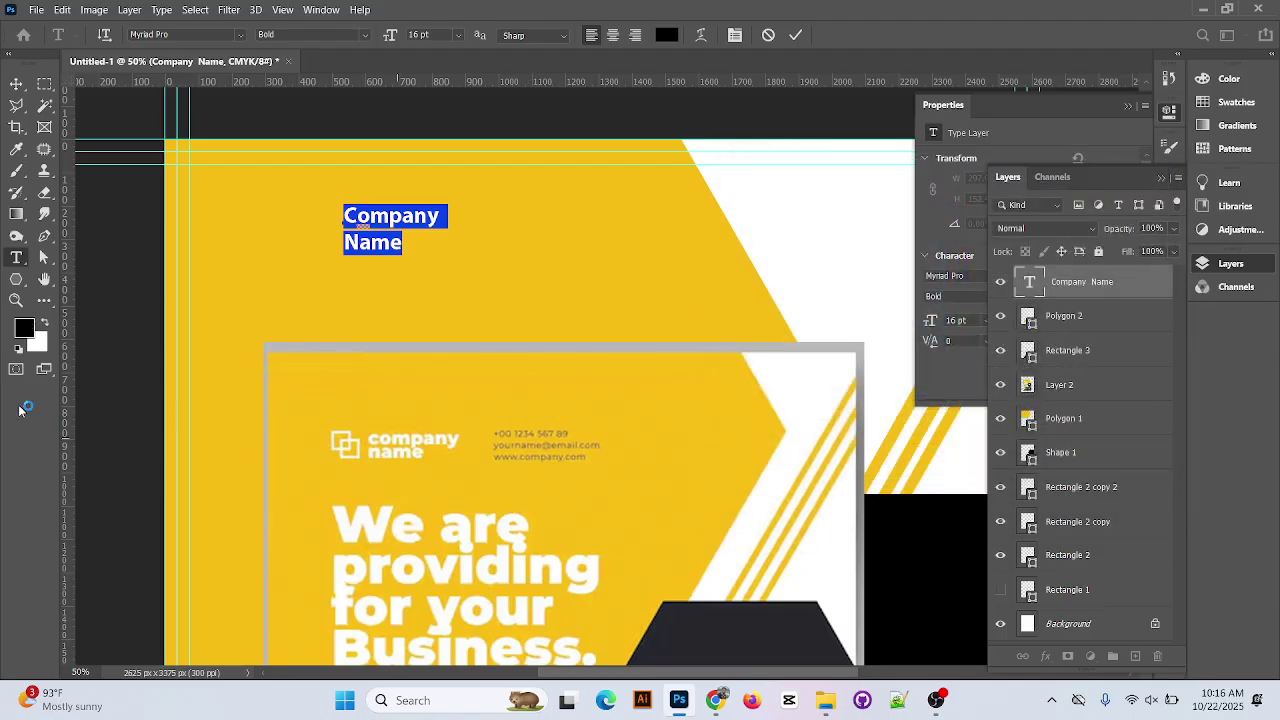
# Draw a rectangle of about 121 x 131 px on the yellow header, left of the "Company Name" text
pyautogui.click(20, 280)
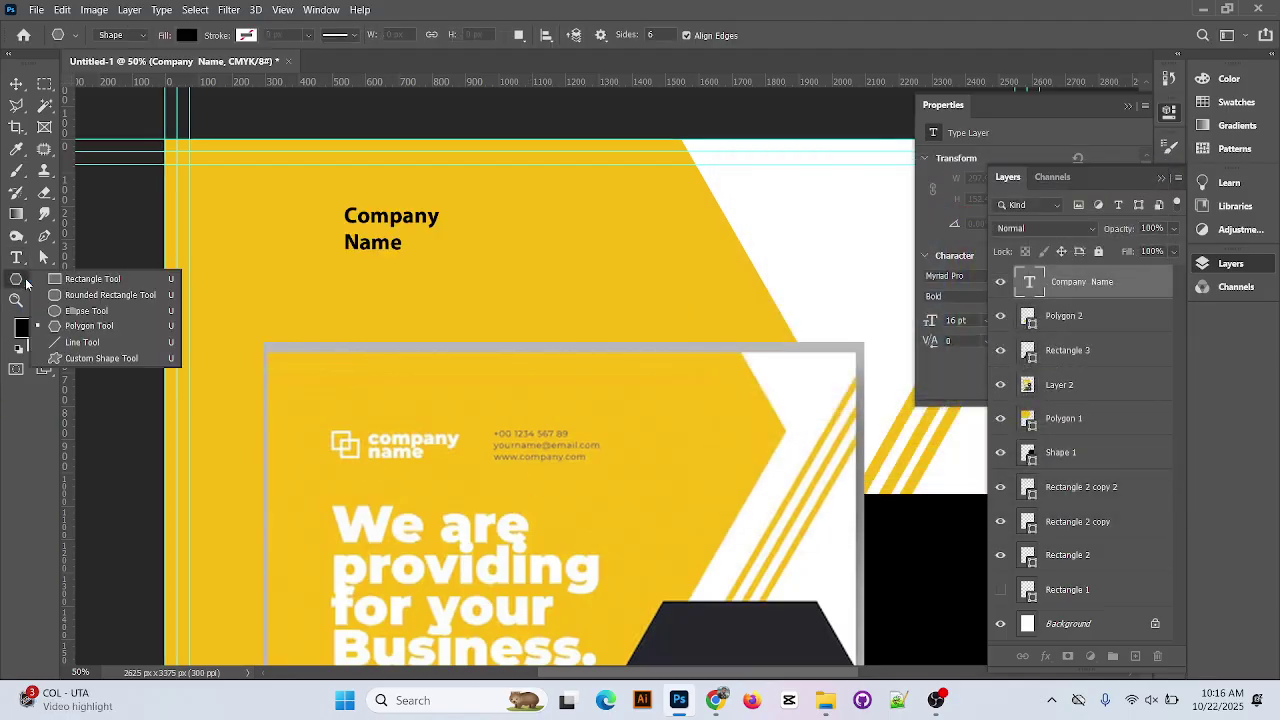
pyautogui.click(95, 279)
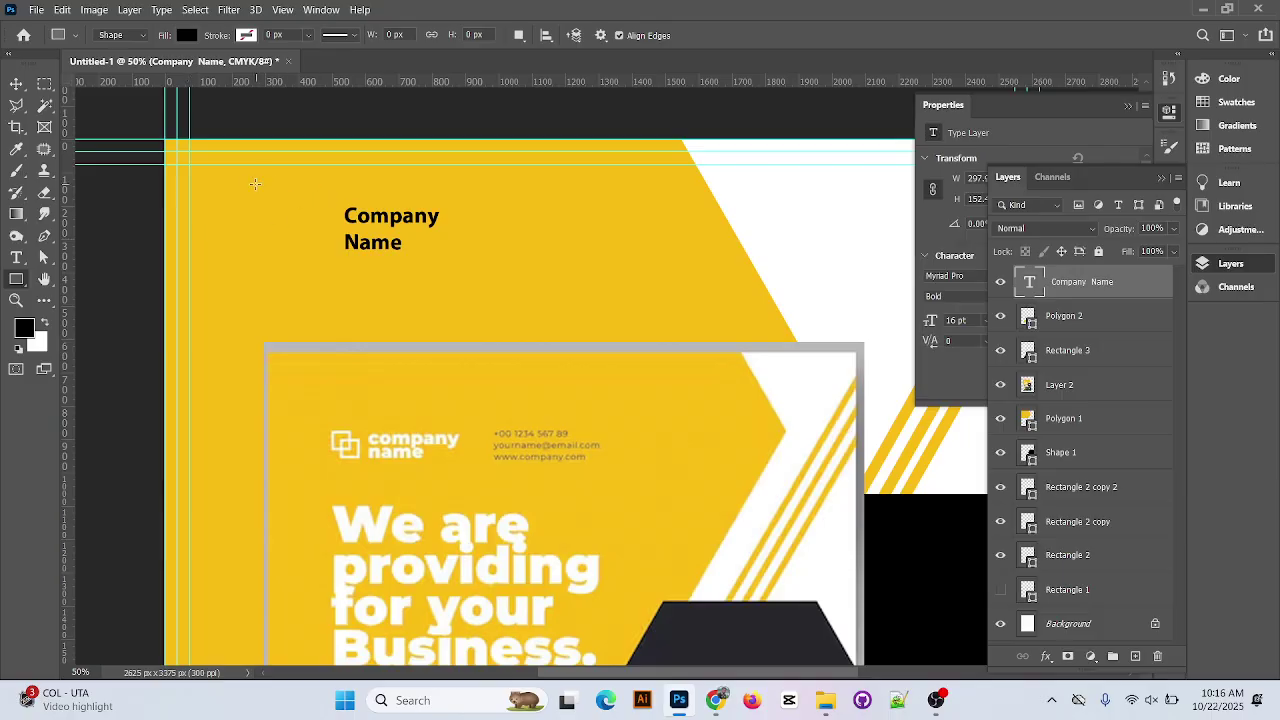
pyautogui.moveTo(247, 196); pyautogui.dragTo(284, 232)
# Remove the new rectangle's fill and give it a white stroke 5 px wide
pyautogui.click(187, 36)
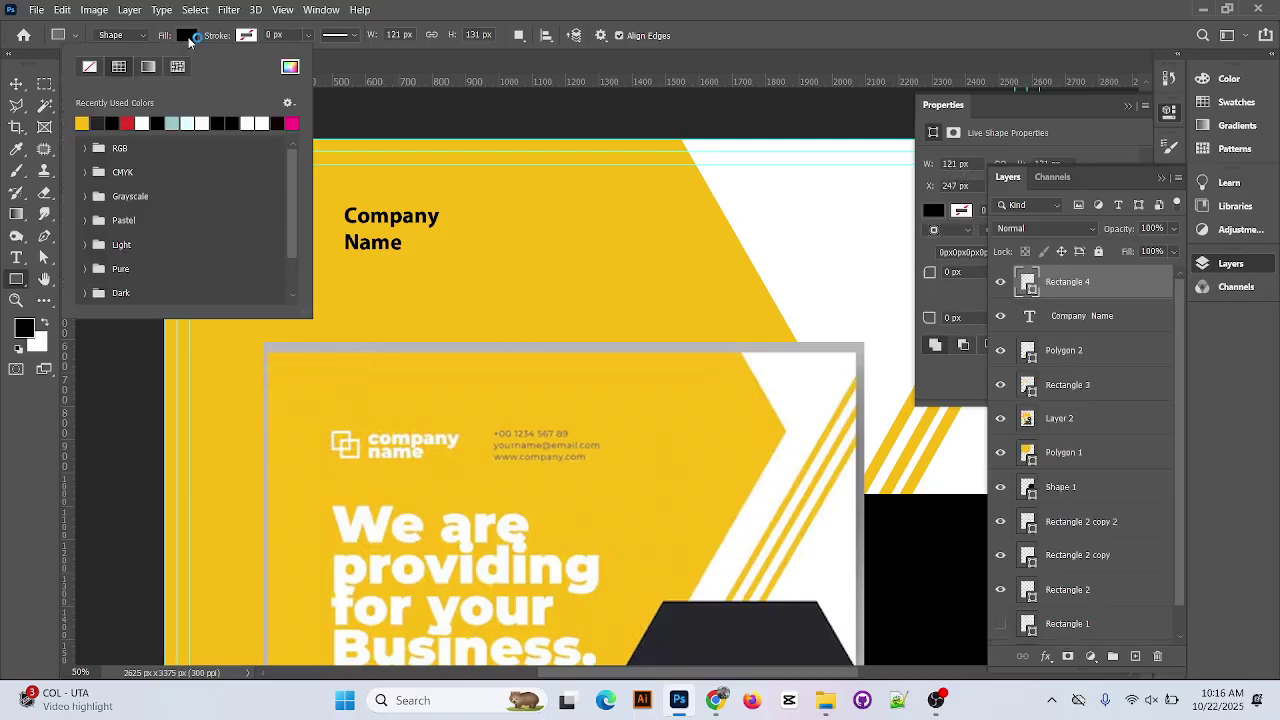
pyautogui.click(89, 66)
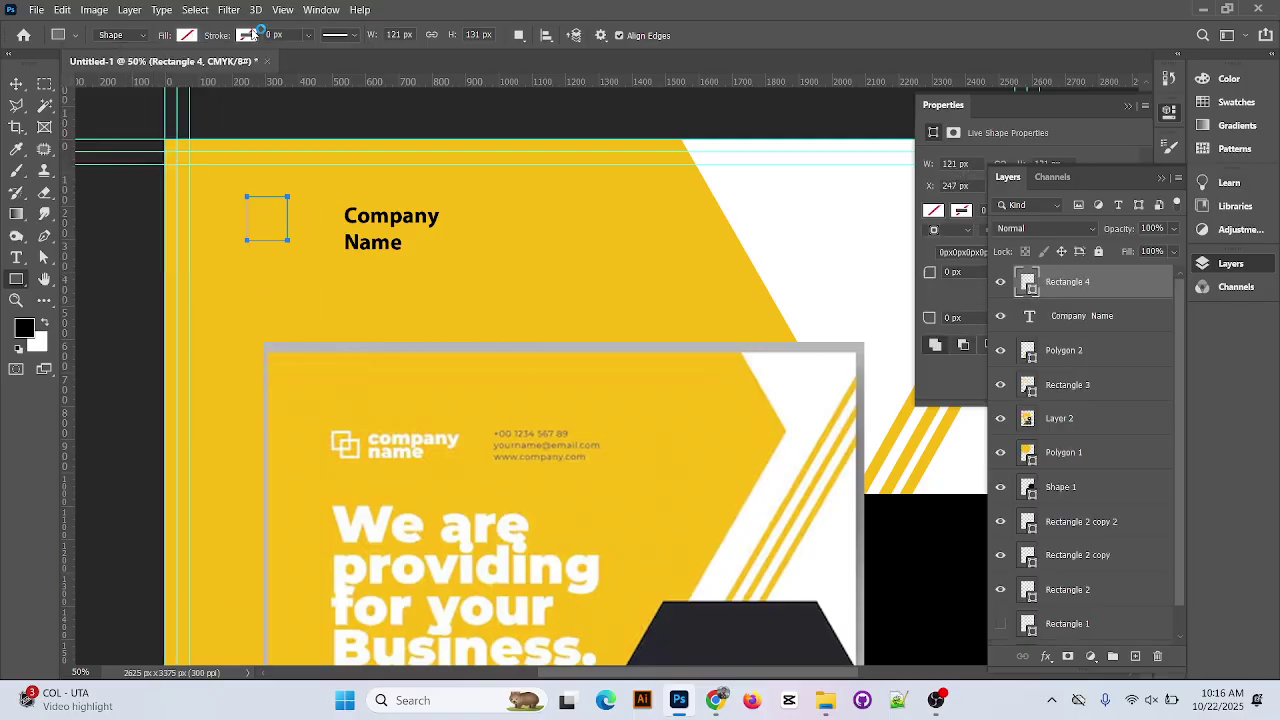
pyautogui.click(252, 34)
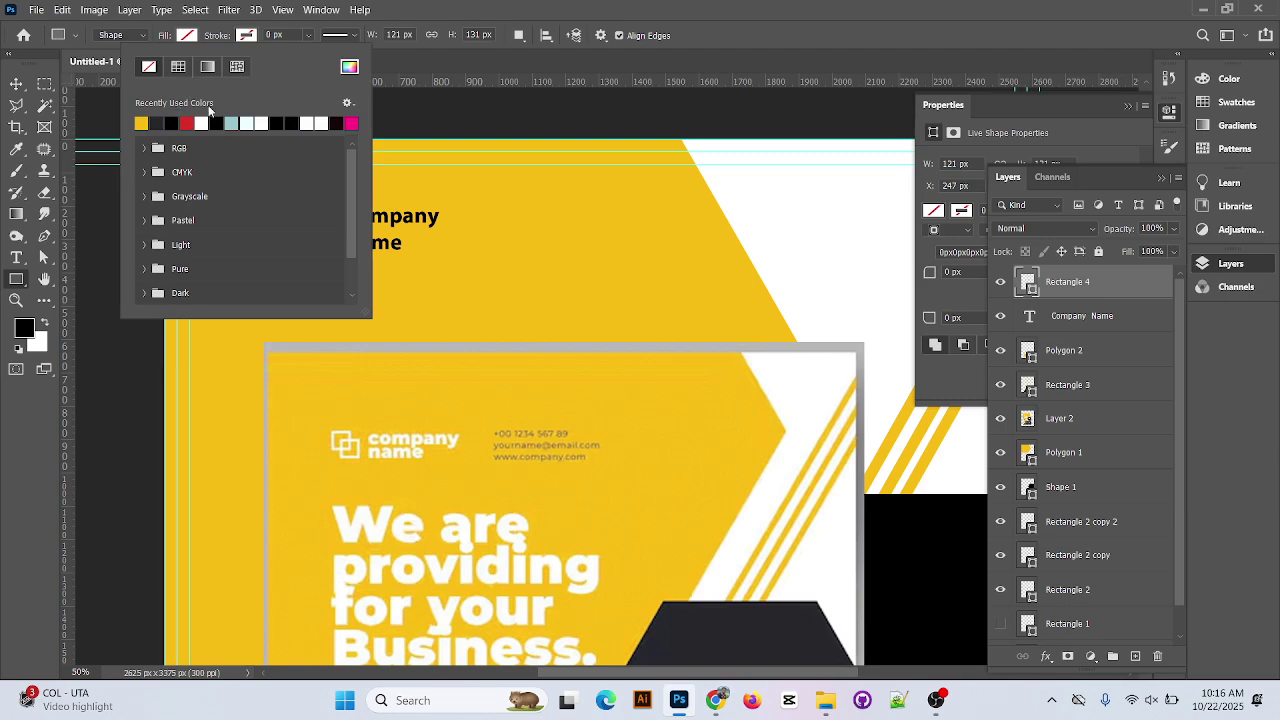
pyautogui.click(207, 122)
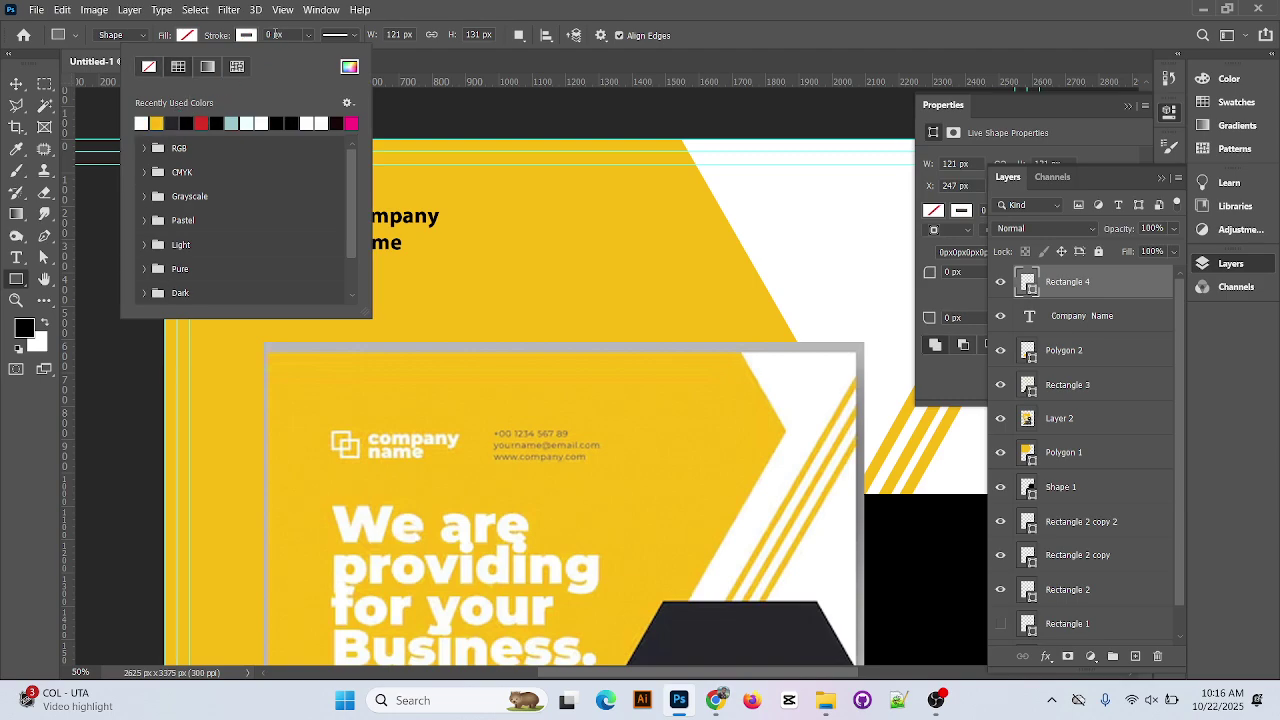
pyautogui.click(268, 35)
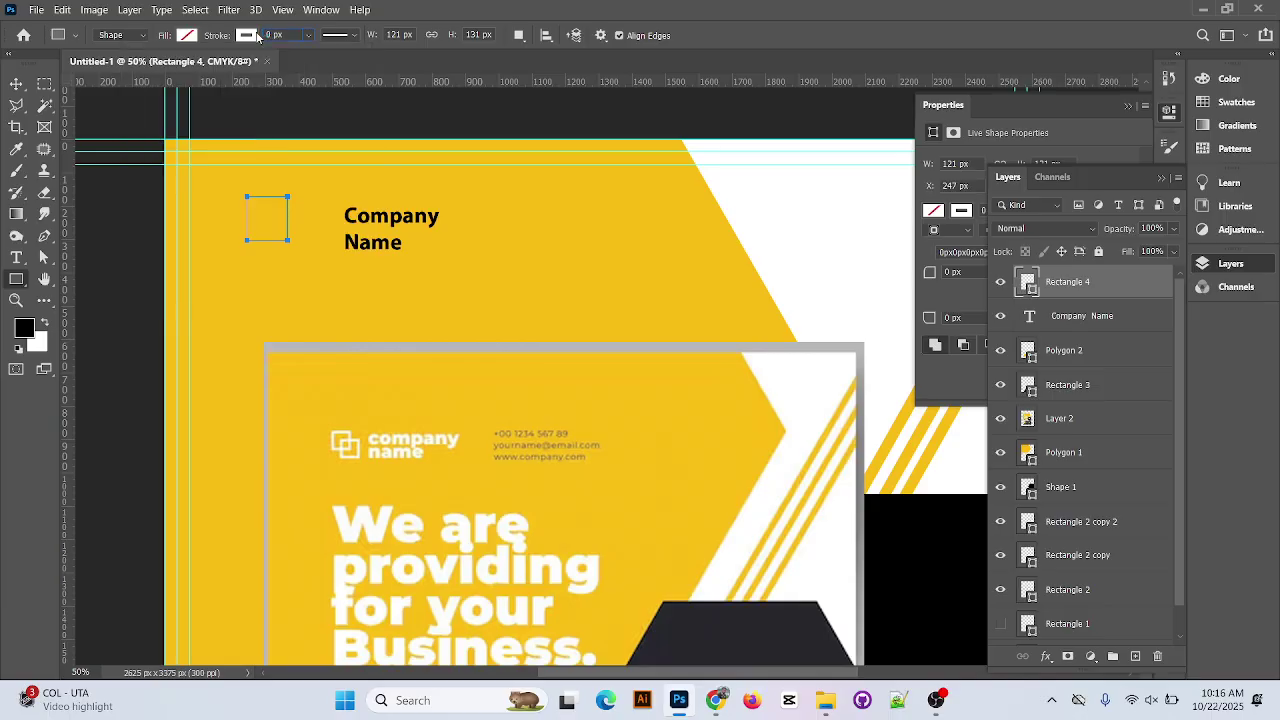
pyautogui.moveTo(266, 35); pyautogui.dragTo(271, 34)
pyautogui.click(16, 83)
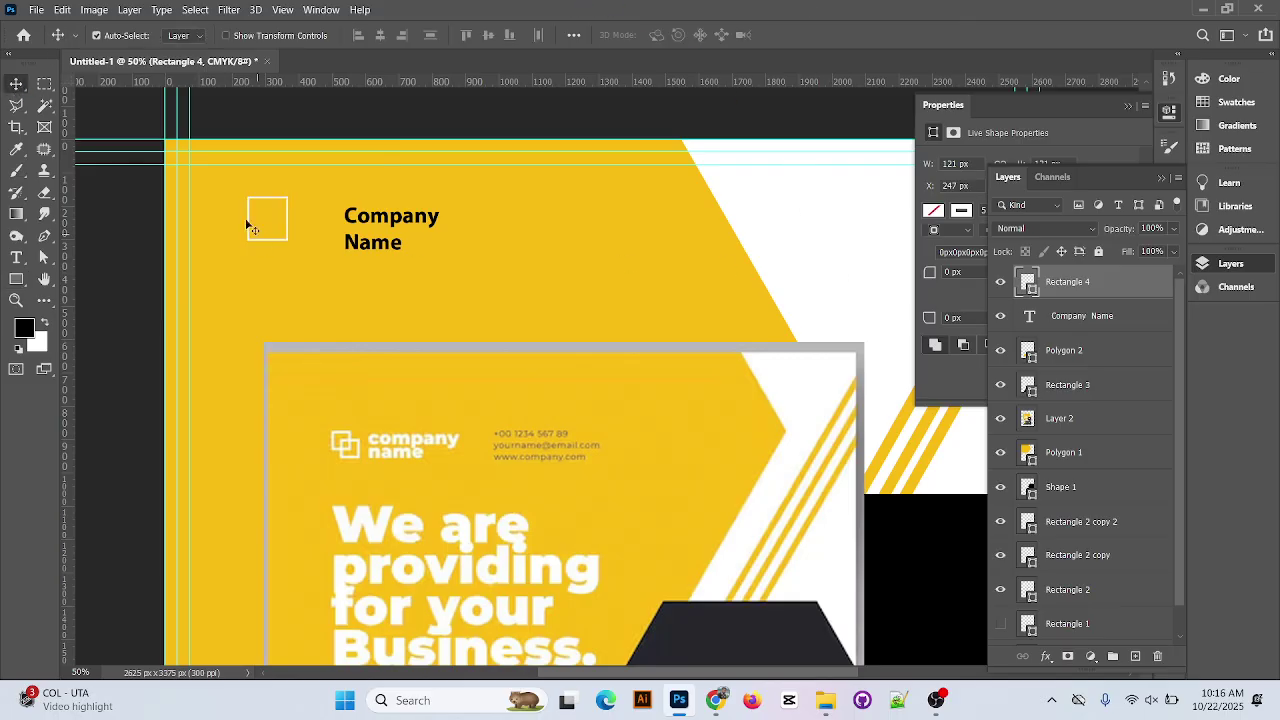
# Scale the outlined rectangle down to about 72% and move it closer to the "Company Name" text, to about X 296 px
pyautogui.hotkey('ctrl', '+')
pyautogui.hotkey('ctrl', '+')
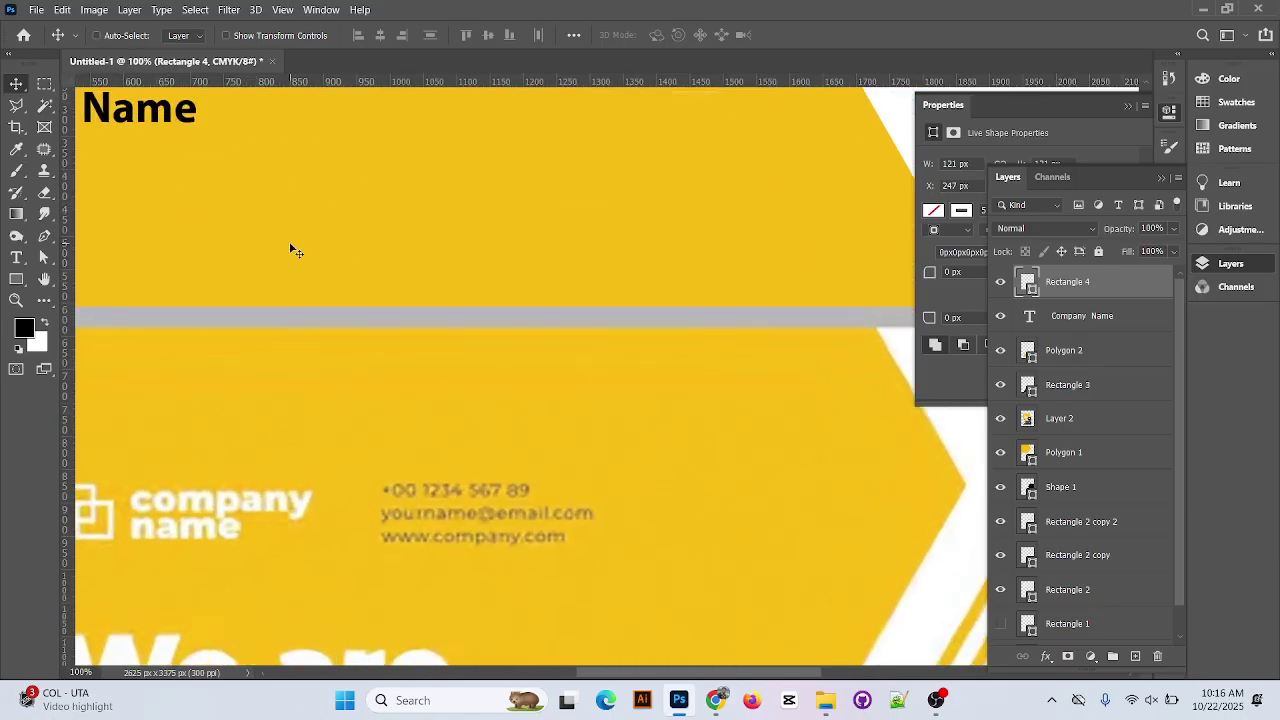
pyautogui.moveTo(163, 189); pyautogui.dragTo(535, 487)
pyautogui.click(338, 401)
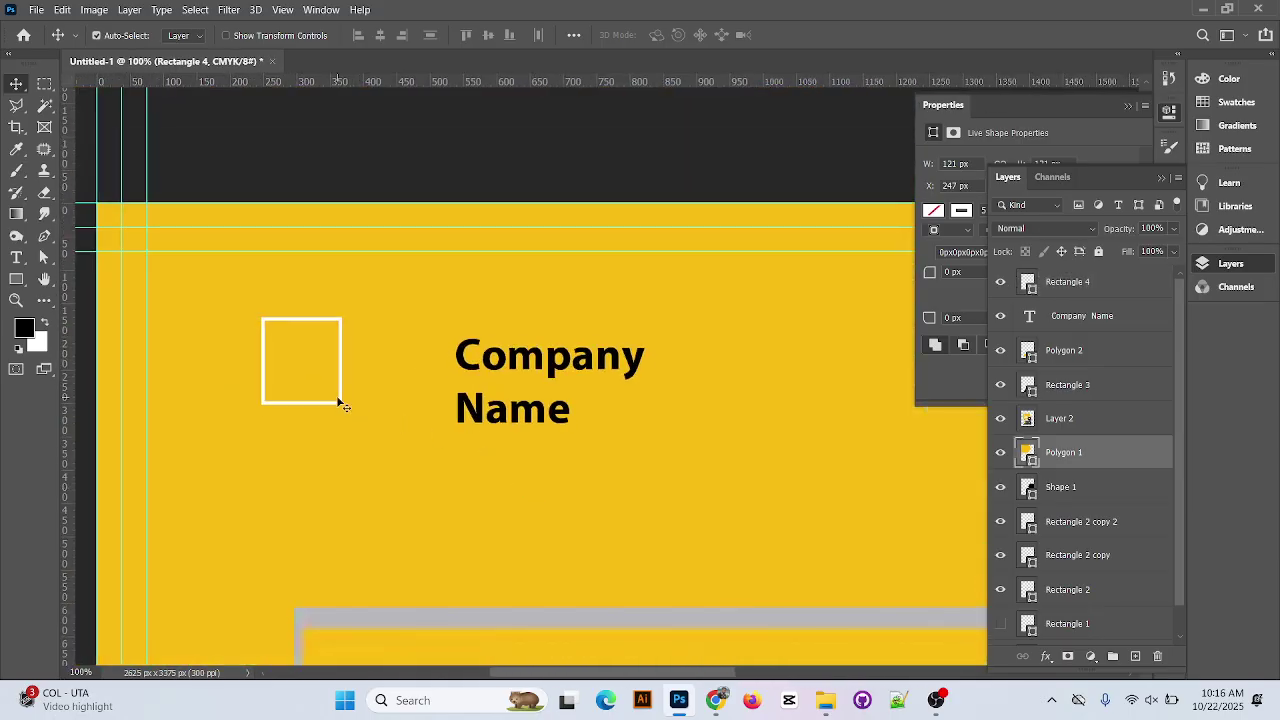
pyautogui.hotkey('ctrl', 't')
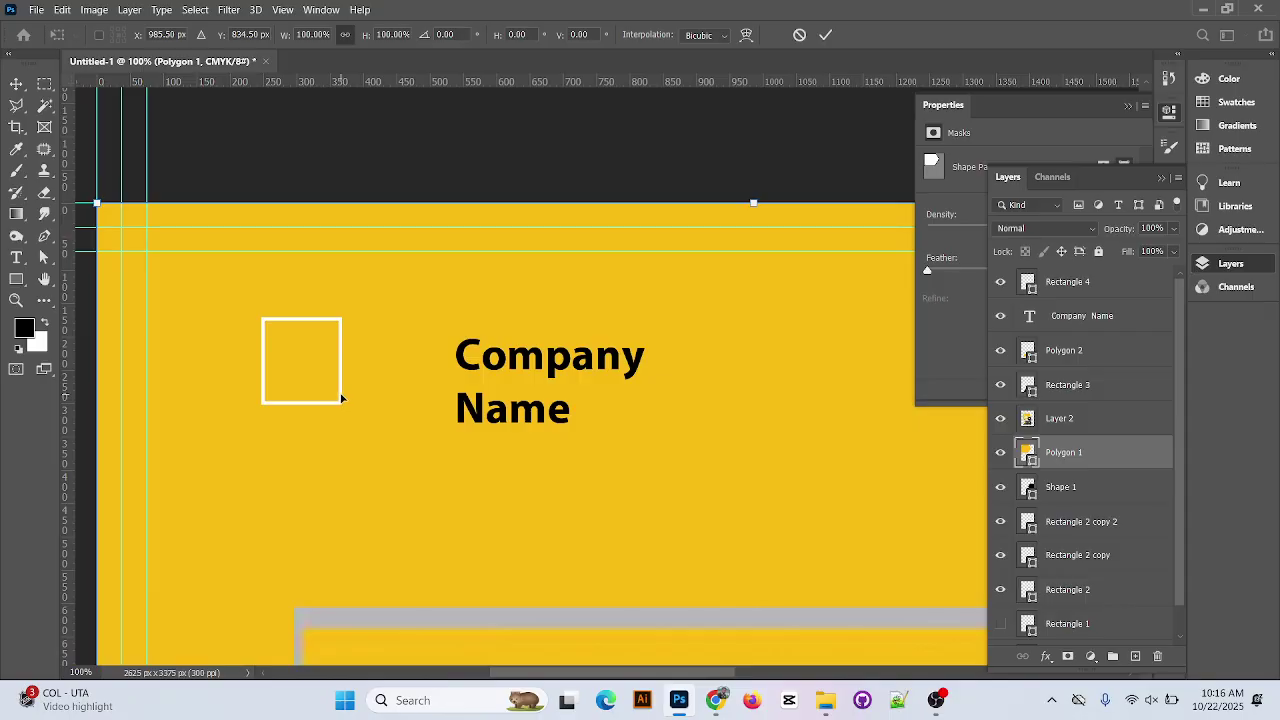
pyautogui.press('Return')
pyautogui.click(342, 340)
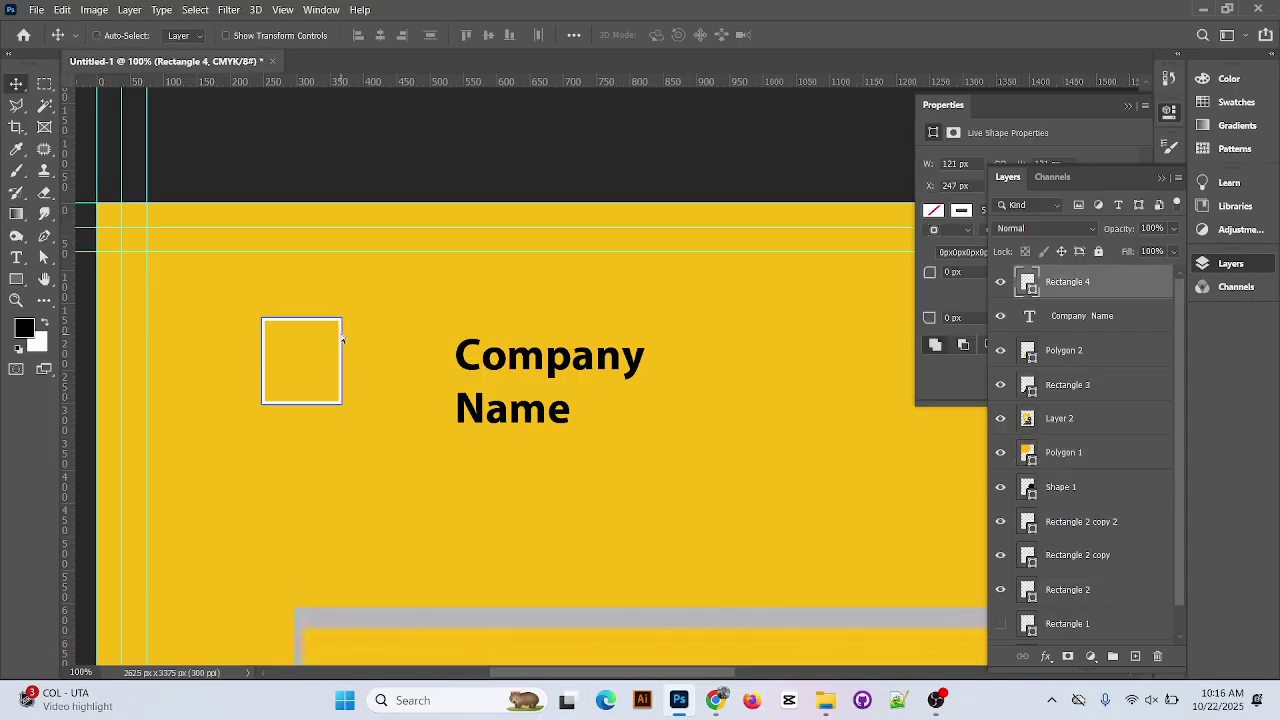
pyautogui.hotkey('ctrl', 't')
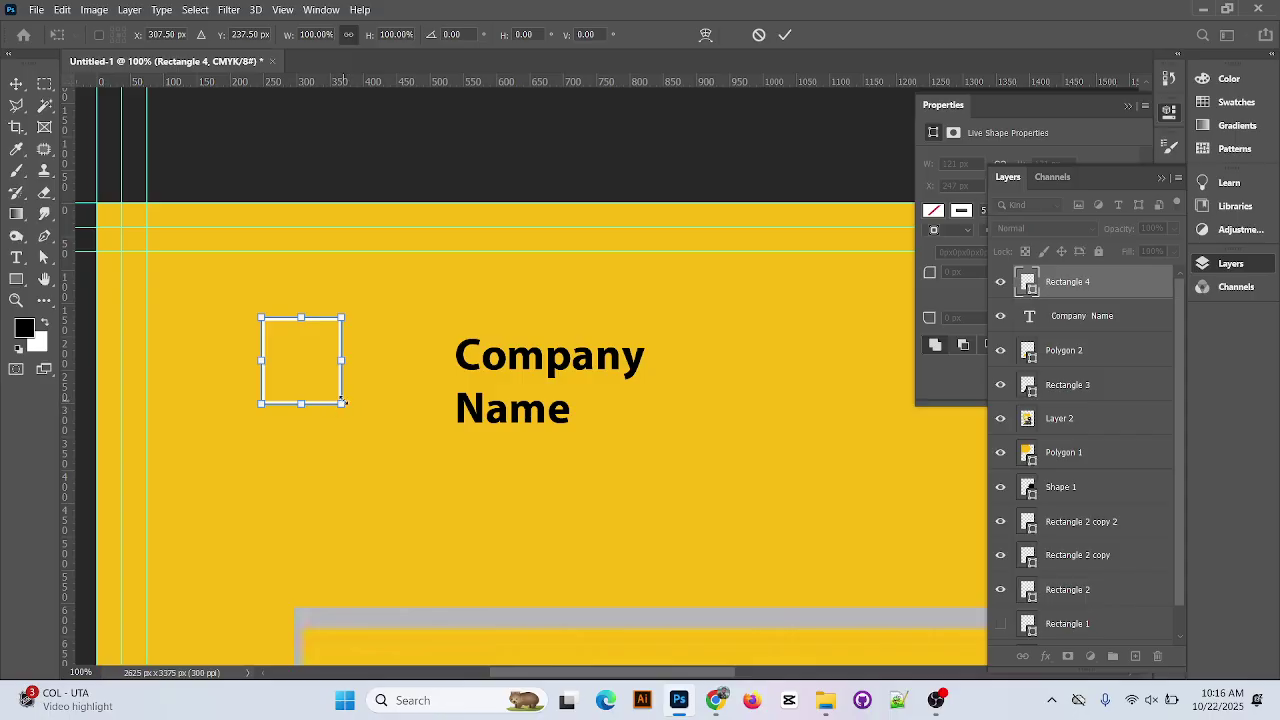
pyautogui.moveTo(342, 401); pyautogui.dragTo(331, 391)
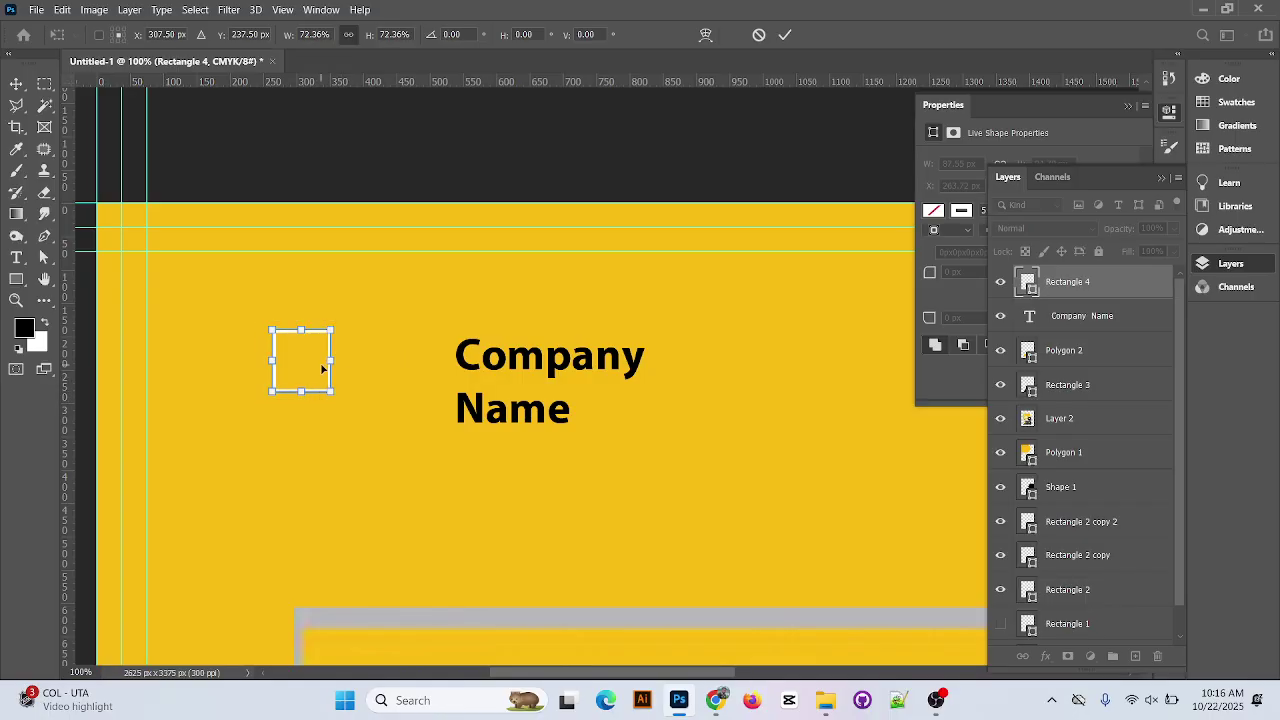
pyautogui.moveTo(322, 370); pyautogui.dragTo(350, 440)
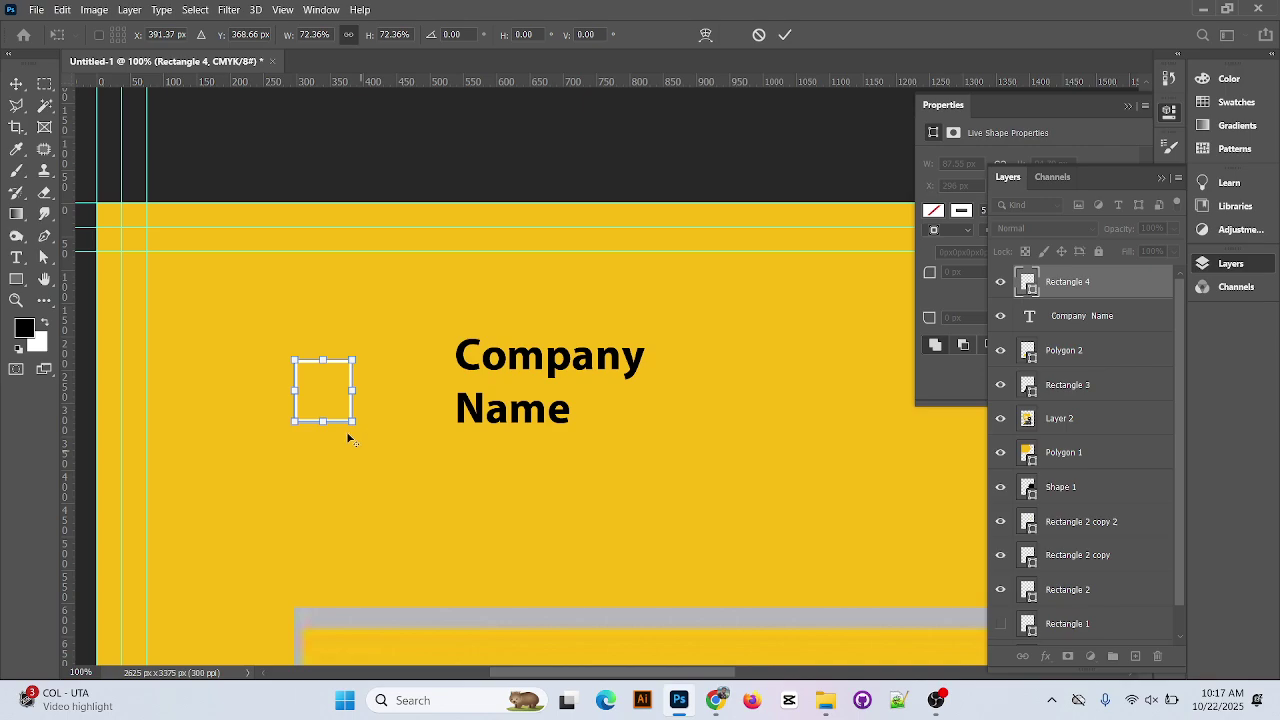
pyautogui.click(785, 35)
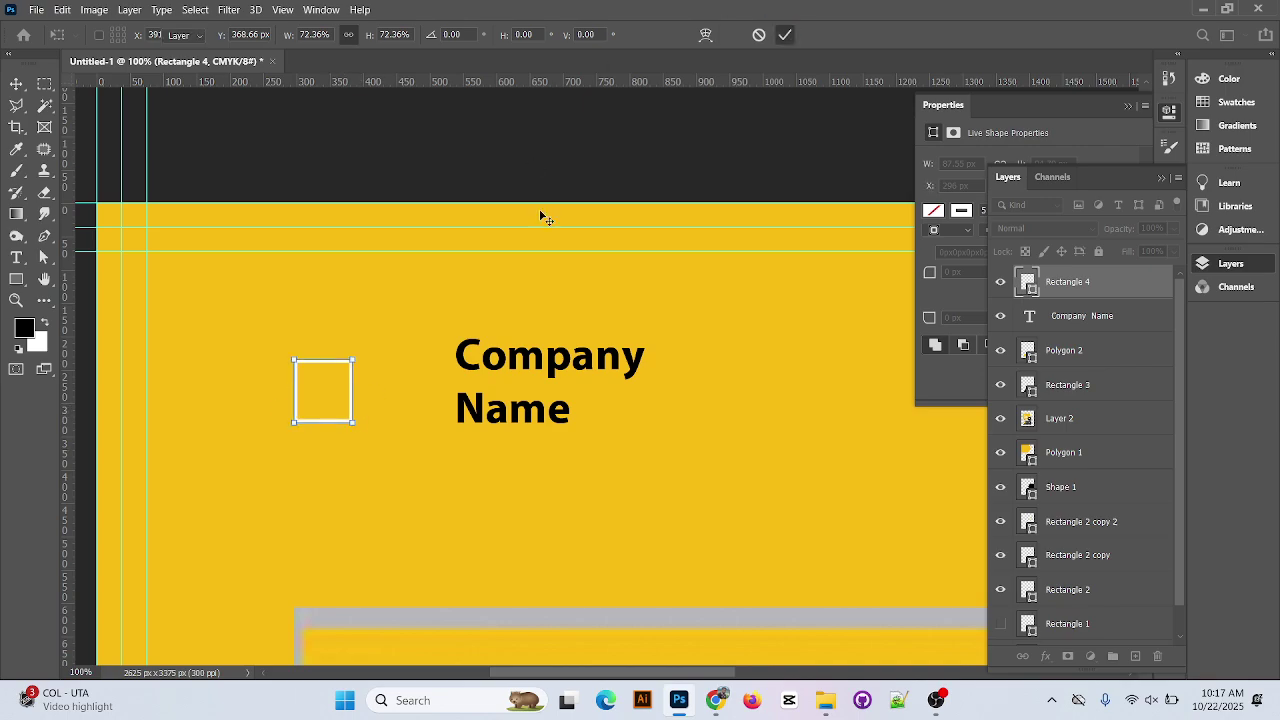
# Duplicate the outlined square diagonally down and to the right, to about X 324 px, overlapping the original
pyautogui.click(305, 296)
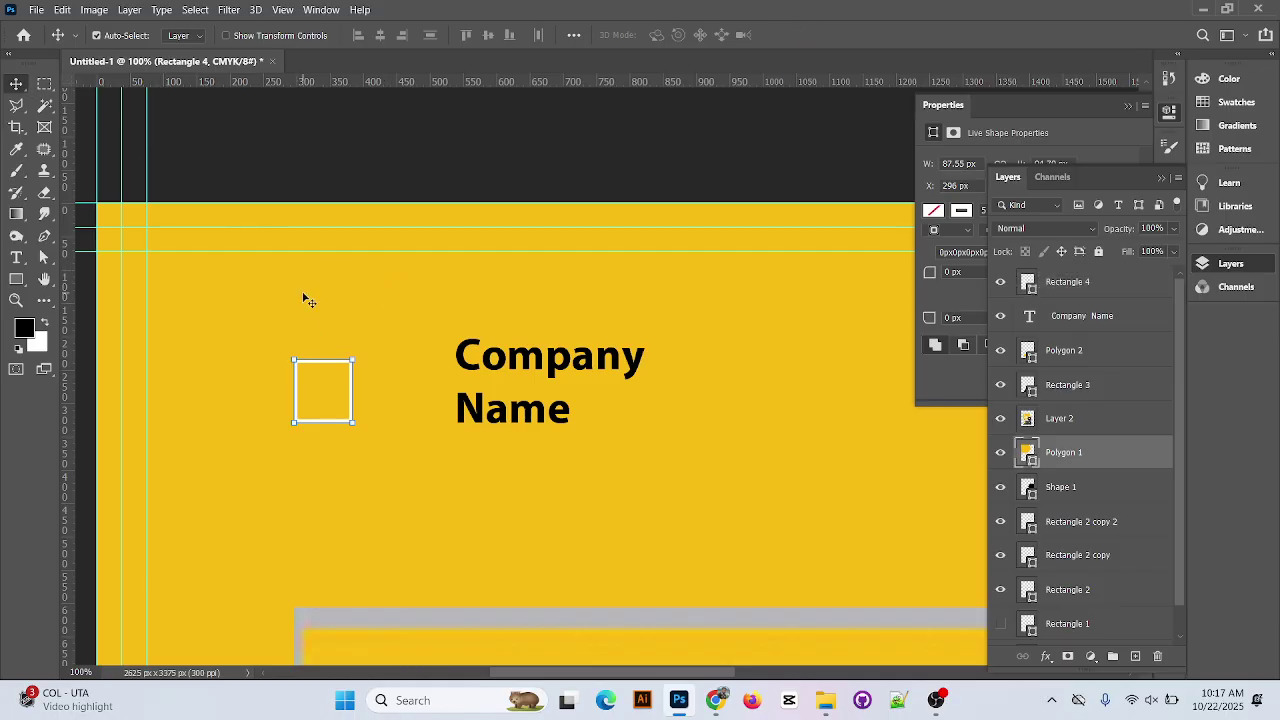
pyautogui.moveTo(350, 412); pyautogui.dragTo(371, 451)
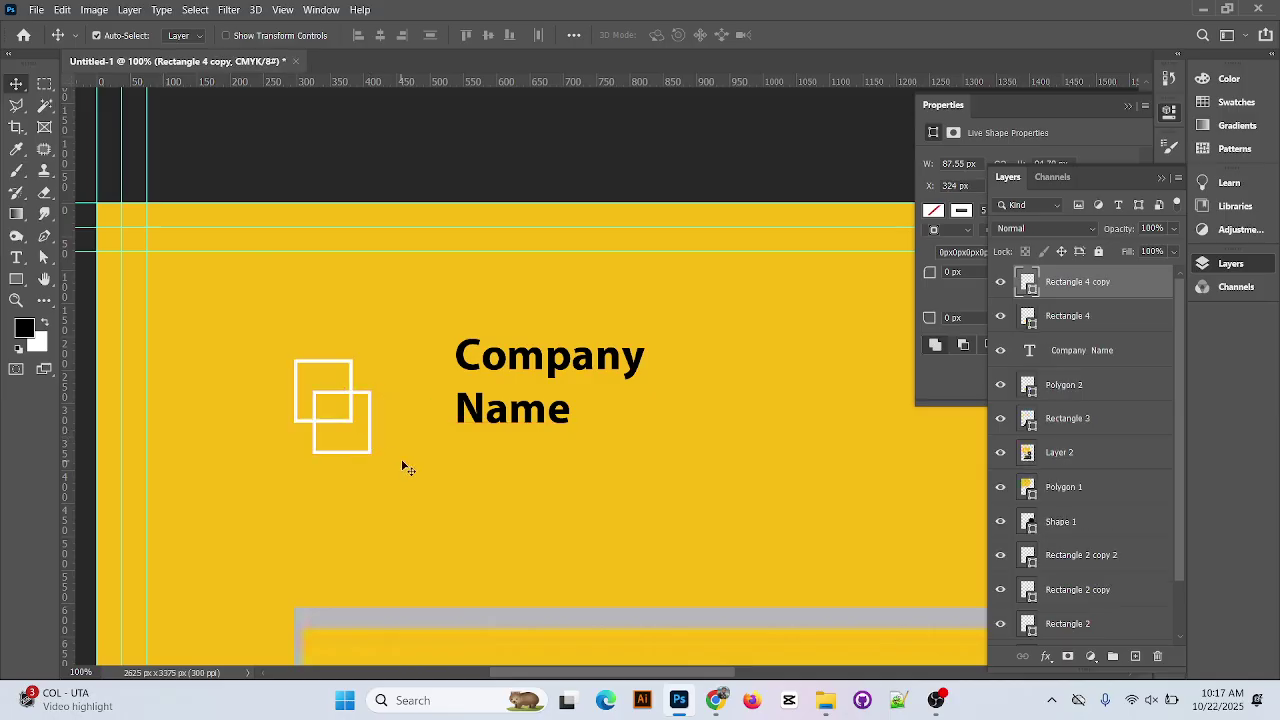
# Try to select both outlined squares and move them together as one logo
pyautogui.keyDown('shift'); pyautogui.click(1118, 325); pyautogui.keyUp('shift')
pyautogui.click(392, 371)
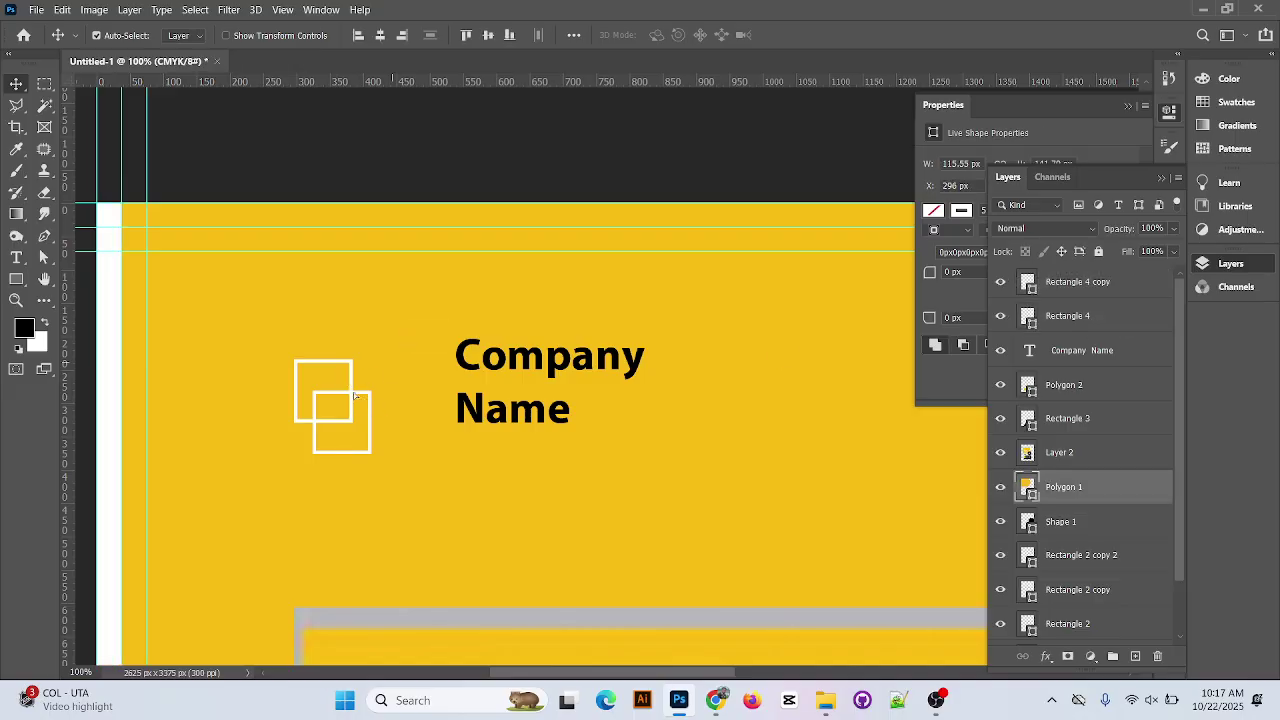
pyautogui.click(1080, 286)
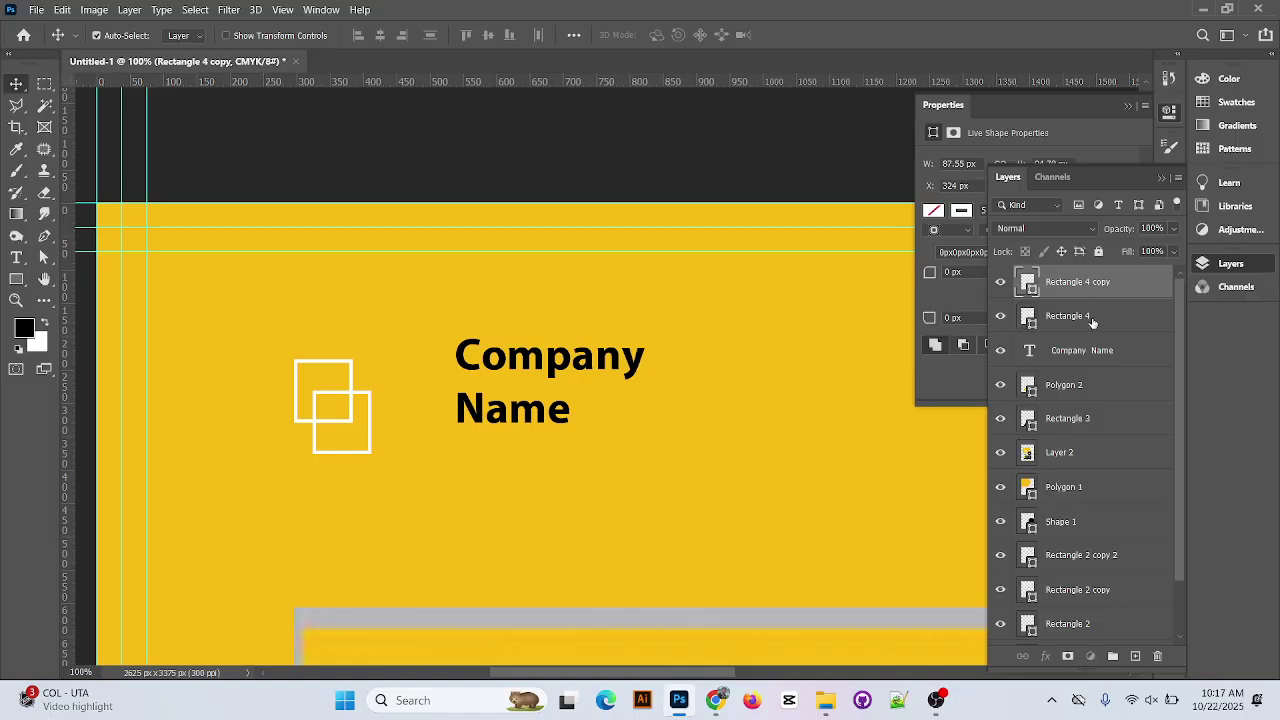
pyautogui.keyDown('shift'); pyautogui.click(1092, 318); pyautogui.keyUp('shift')
pyautogui.click(370, 423)
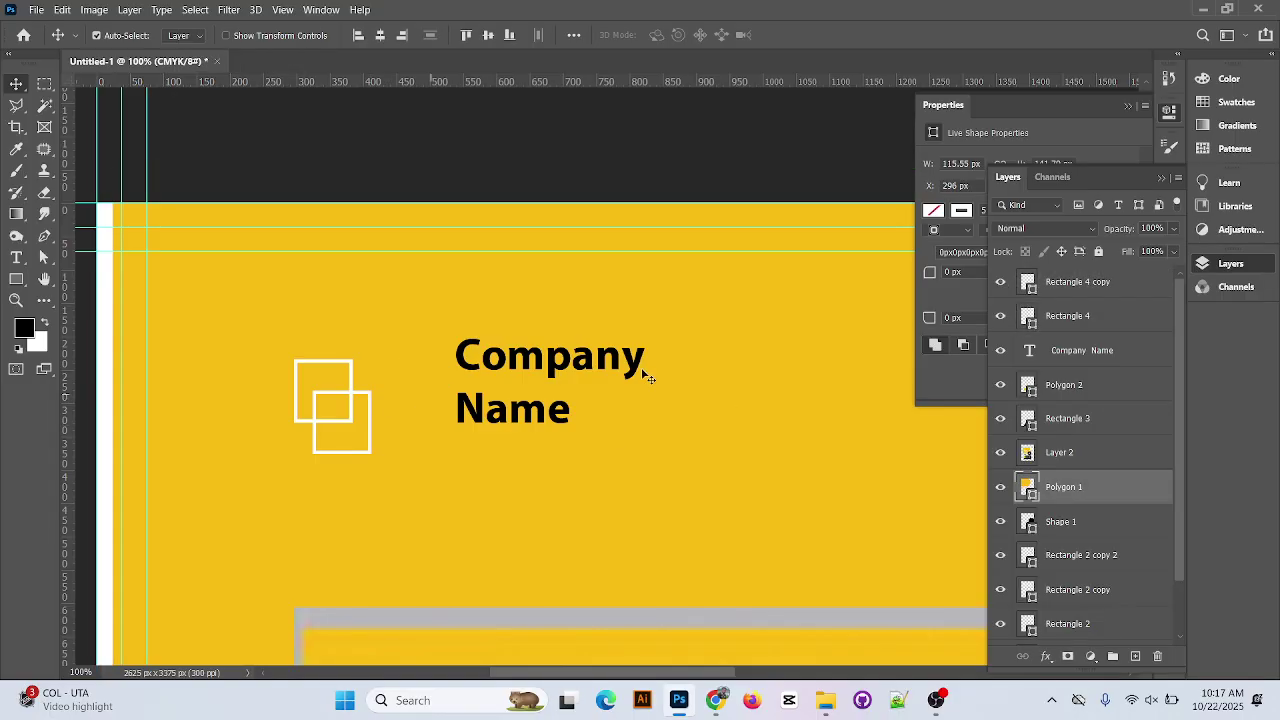
pyautogui.keyDown('shift'); pyautogui.click(1082, 292); pyautogui.keyUp('shift')
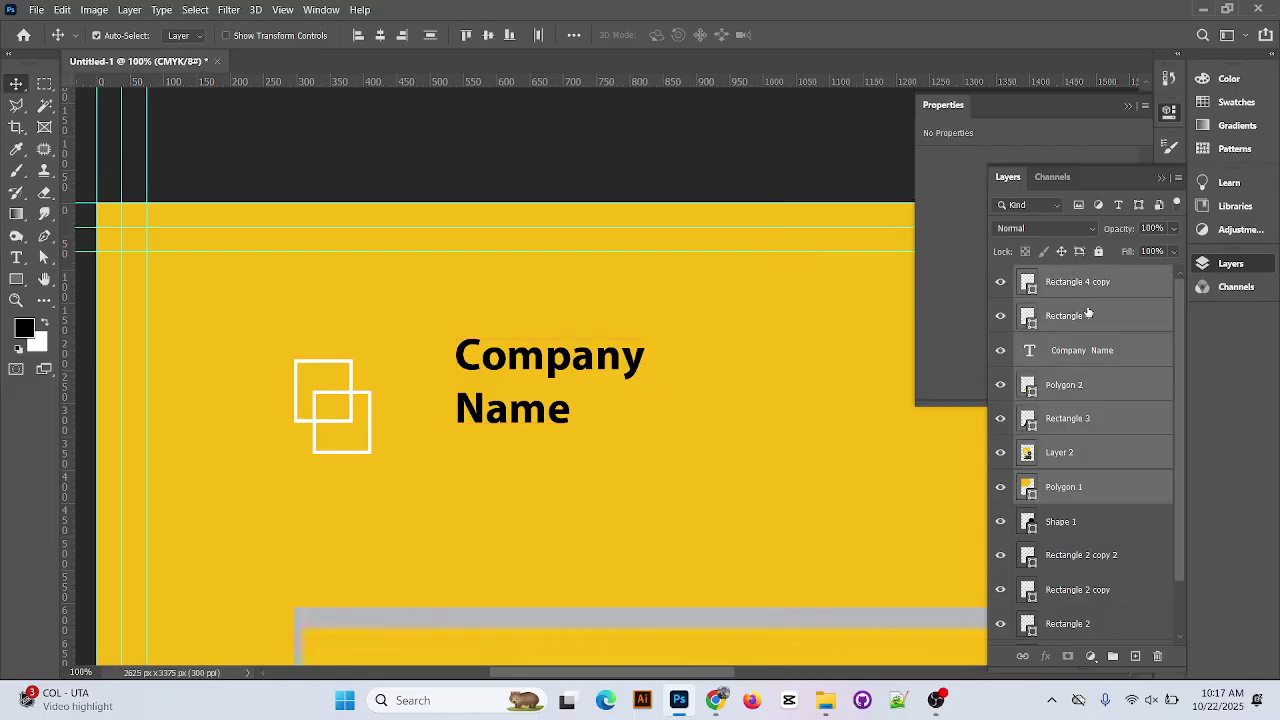
# Lock the Polygon 2, Rectangle 3 and Polygon 1 layers, leaving the reference image layer unlocked
pyautogui.click(1112, 380)
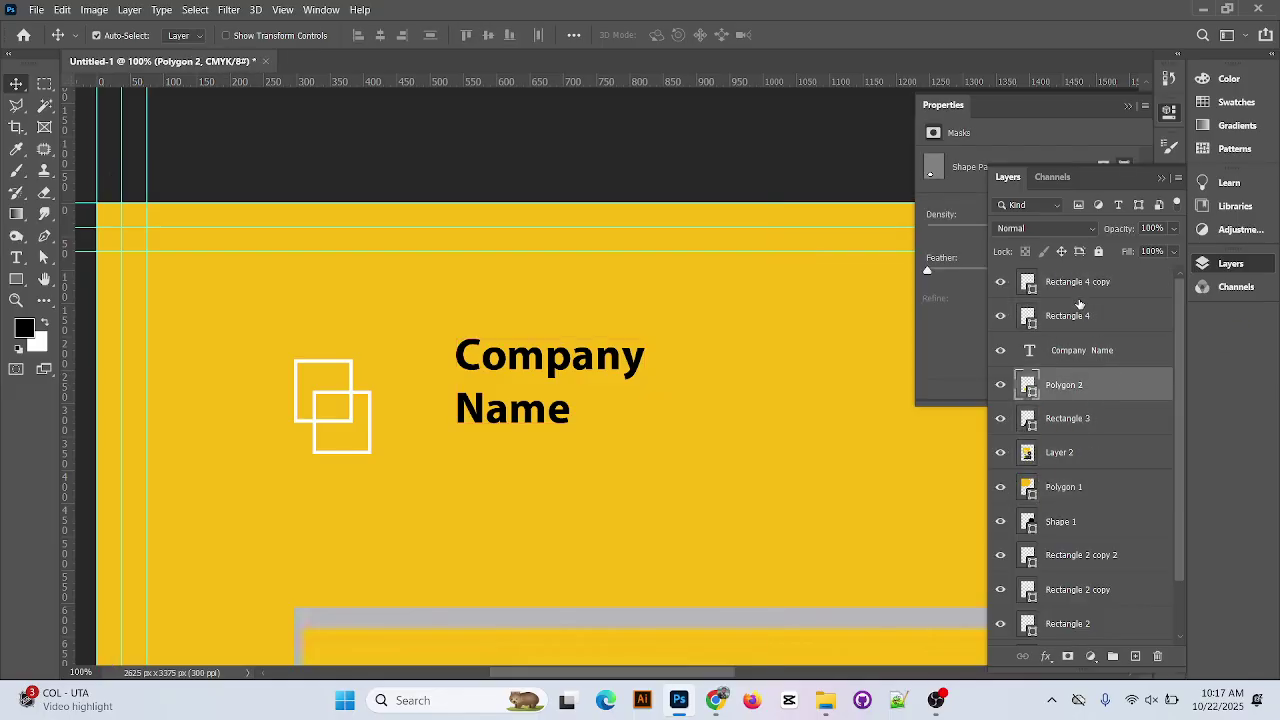
pyautogui.hotkey('ctrl', '-')
pyautogui.hotkey('ctrl', '-')
pyautogui.hotkey('ctrl', '-')
pyautogui.hotkey('ctrl', '-')
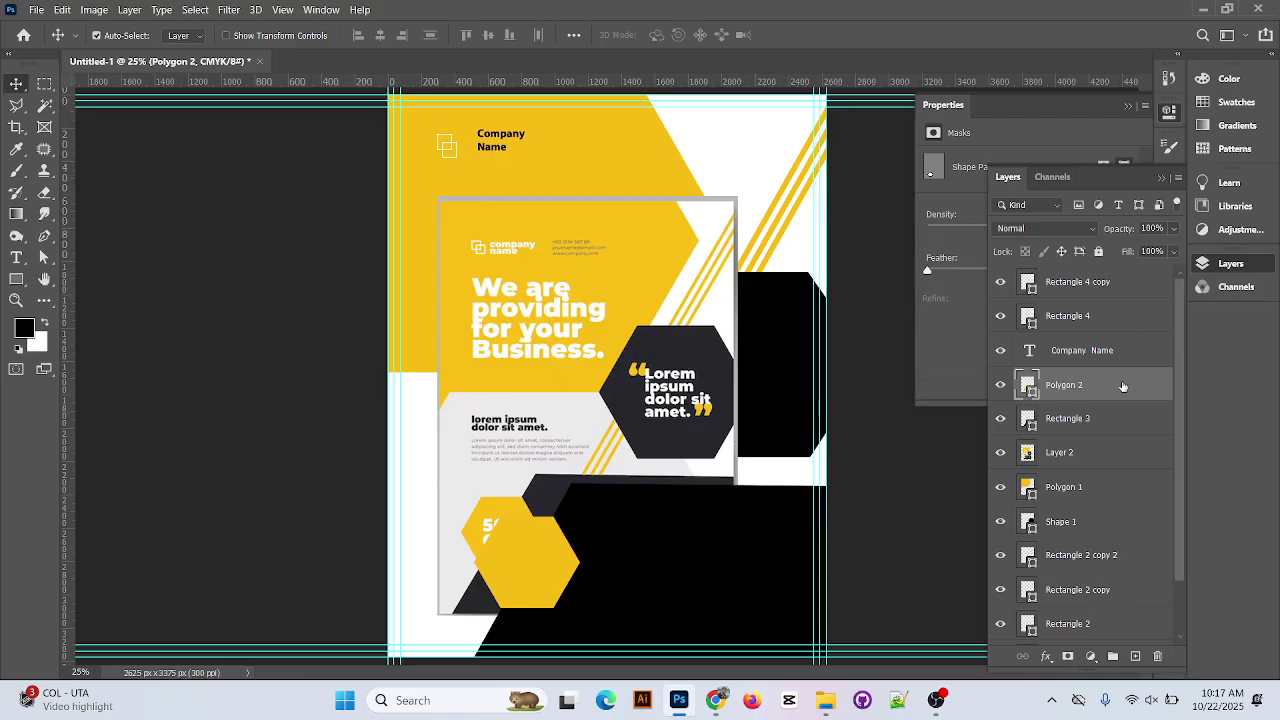
pyautogui.click(1098, 251)
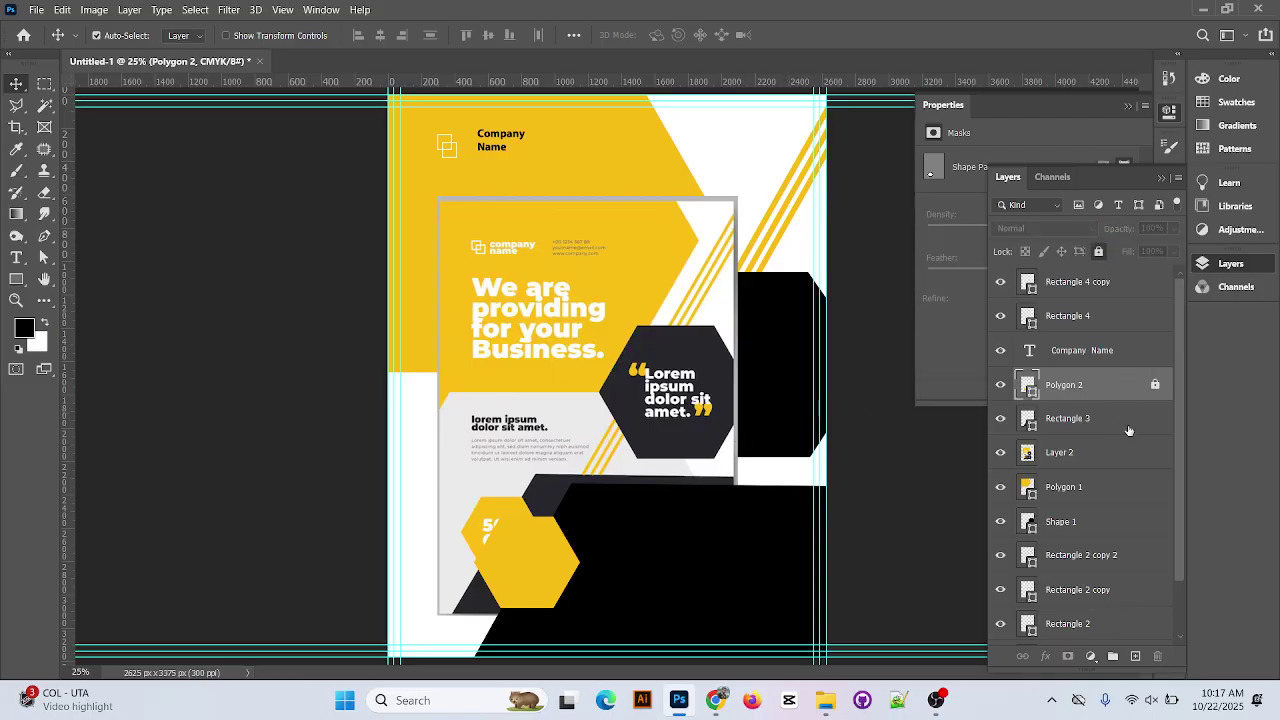
pyautogui.click(1127, 420)
pyautogui.click(1098, 251)
pyautogui.click(1120, 451)
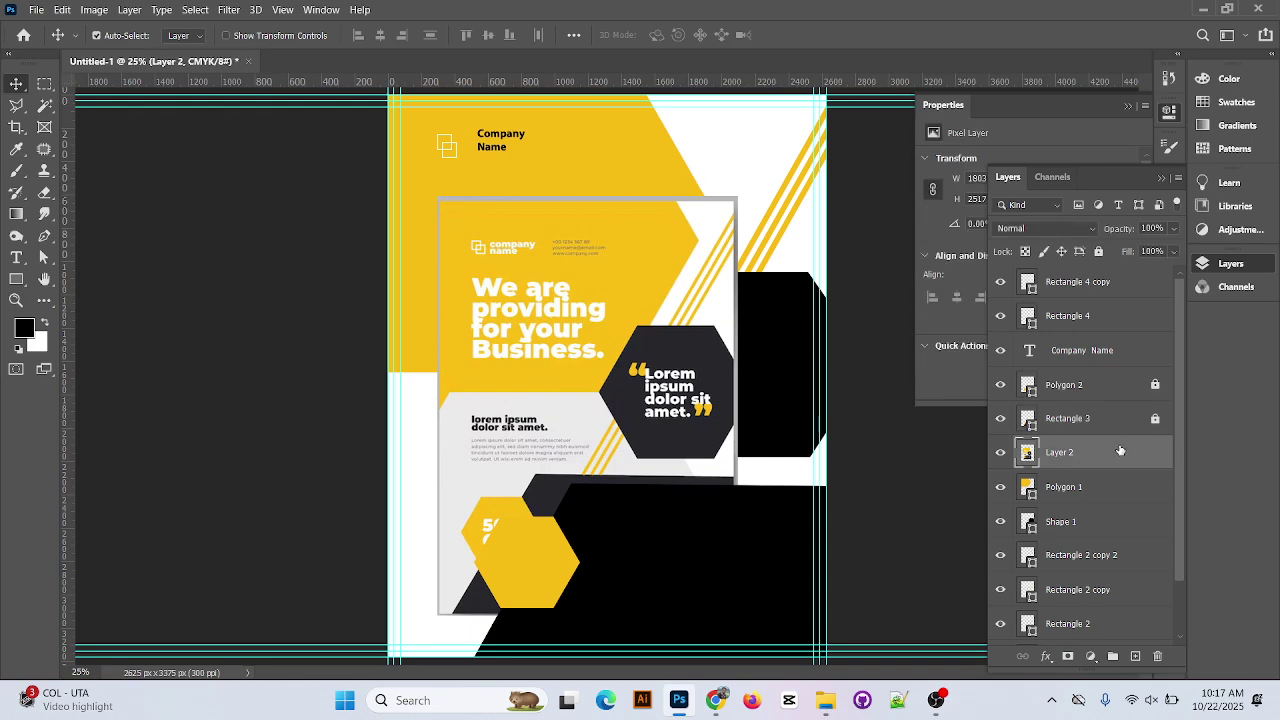
pyautogui.click(1093, 487)
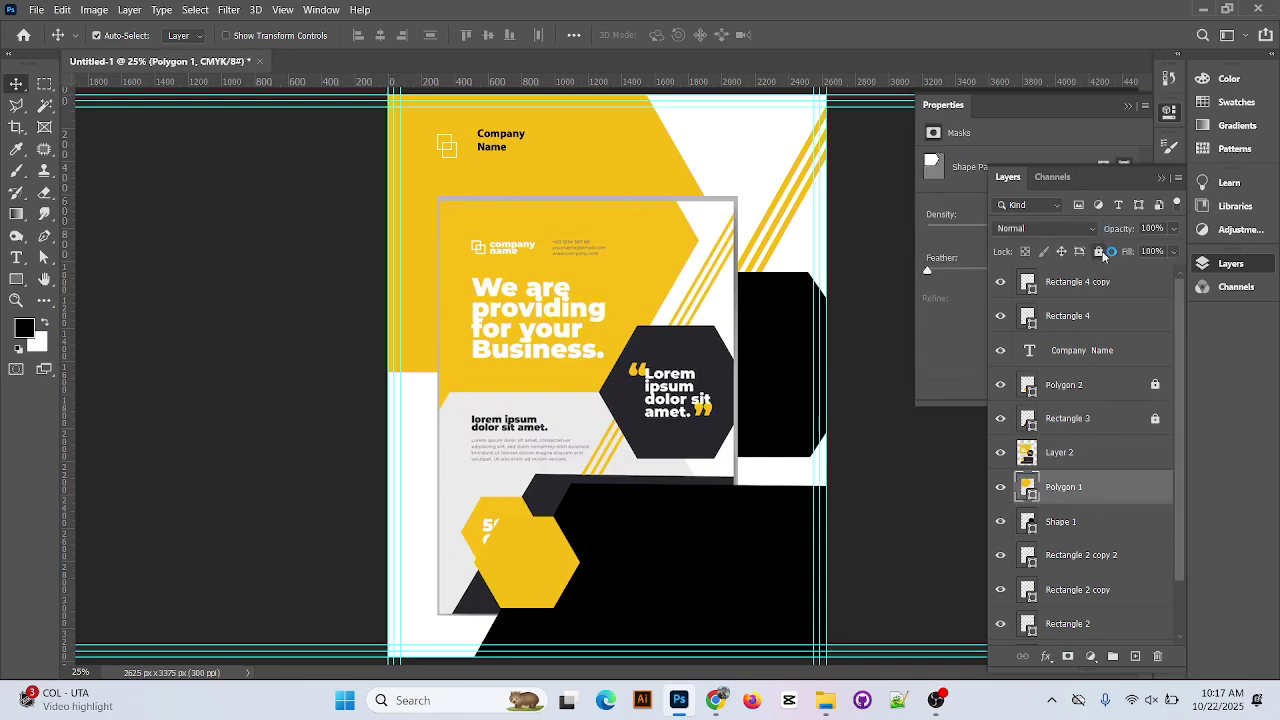
pyautogui.click(1098, 251)
# Lock the Shape 1, Rectangle 2 copy 2, Rectangle 2 copy and Rectangle 2 layers
pyautogui.scroll(-2, 1115, 548)
pyautogui.click(1097, 467)
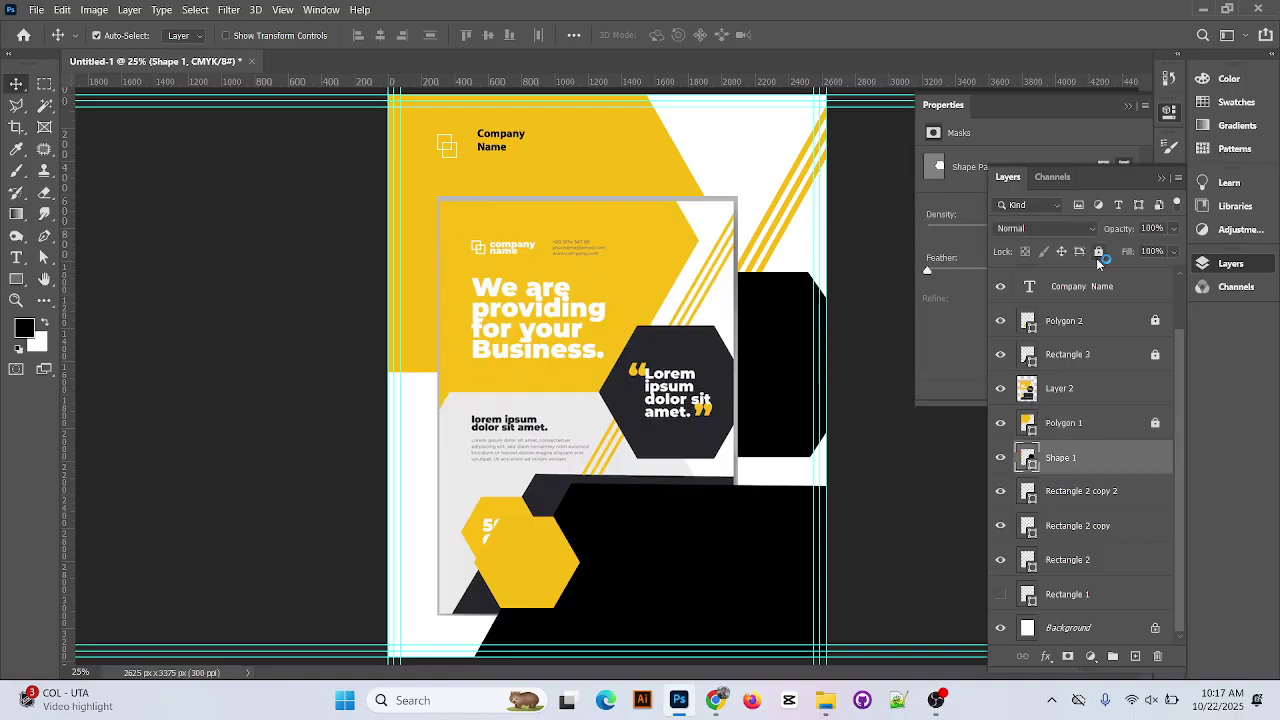
pyautogui.click(1098, 251)
pyautogui.click(1127, 494)
pyautogui.click(1098, 251)
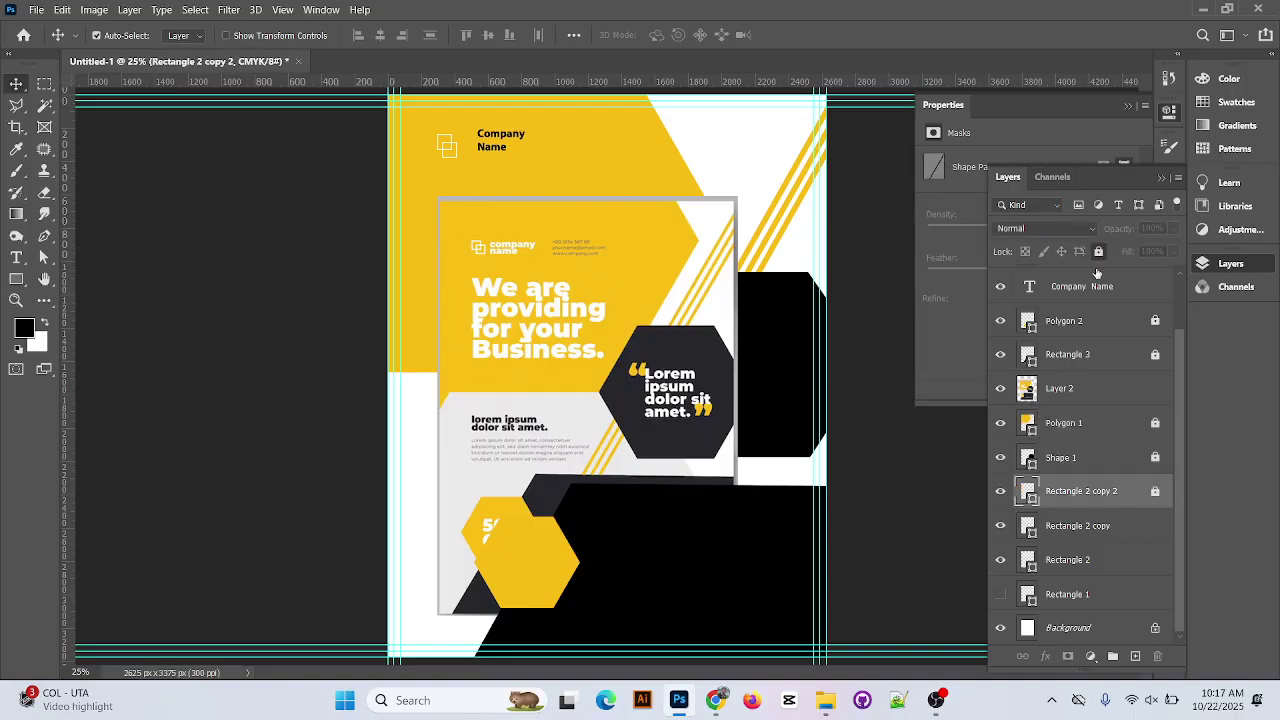
pyautogui.click(1114, 526)
pyautogui.click(1098, 251)
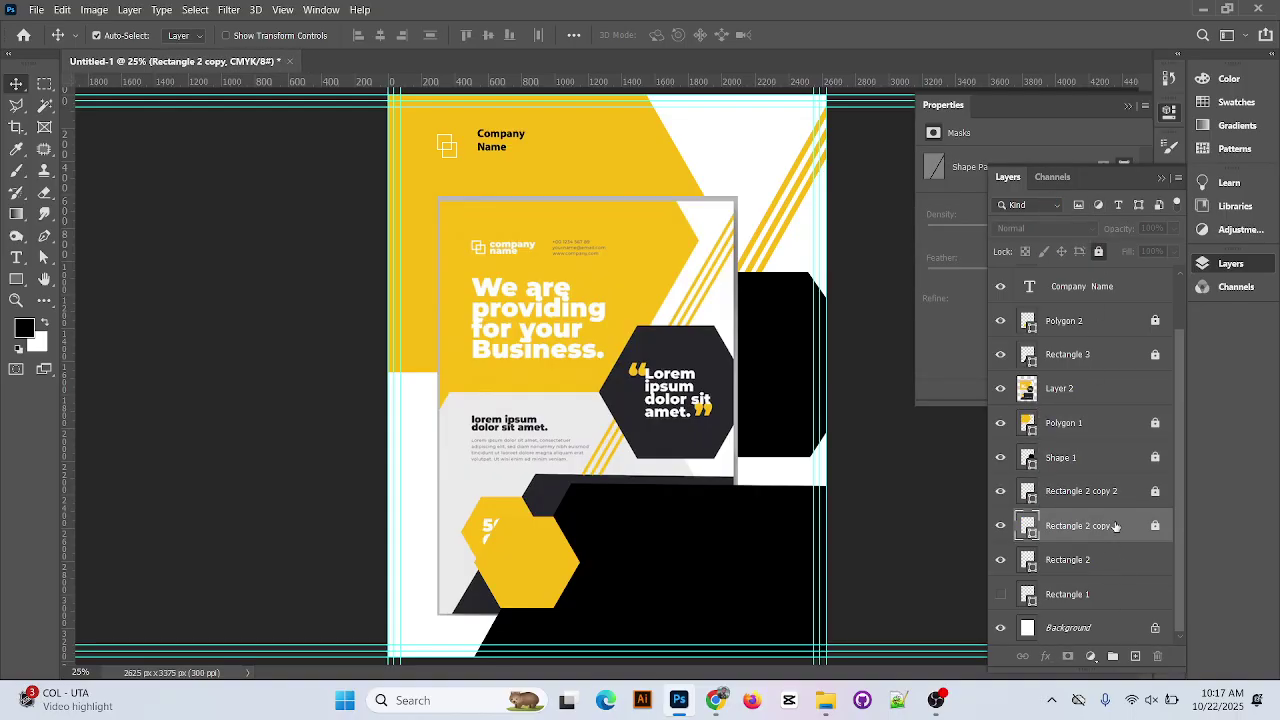
pyautogui.click(1115, 561)
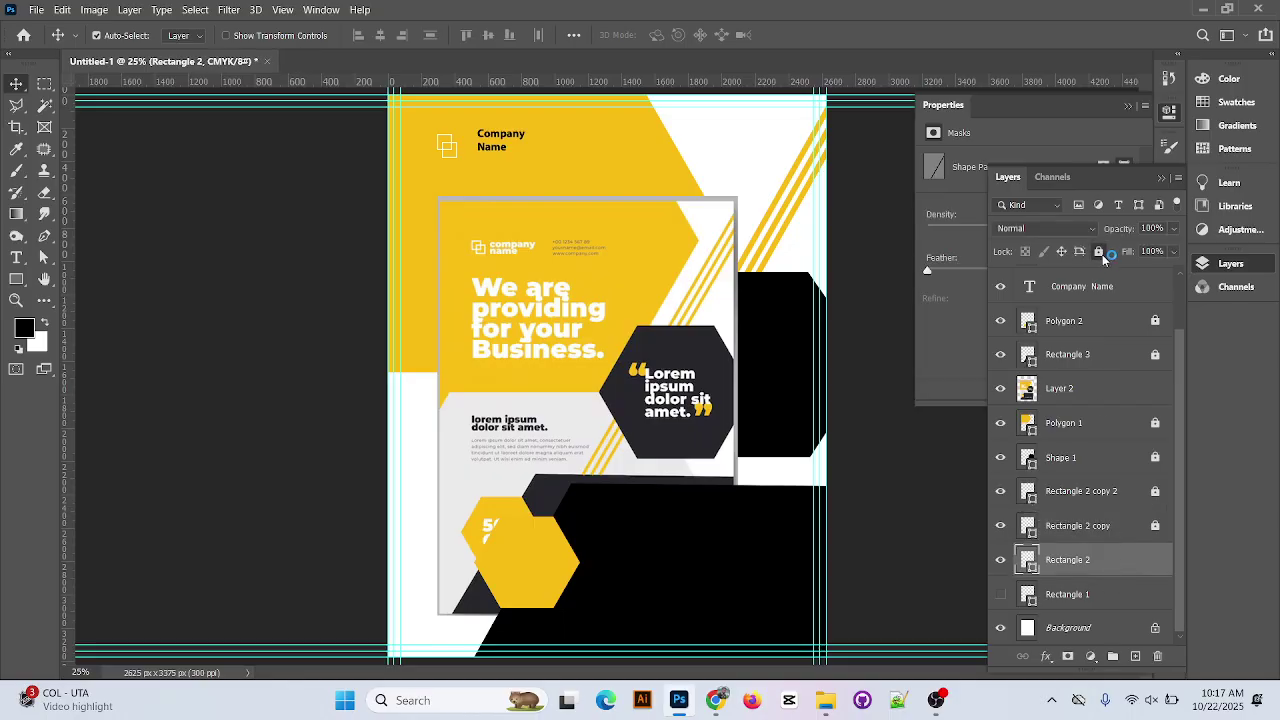
pyautogui.click(1098, 251)
# Try to move the two outlined logo squares toward the company name, and undo the displaced square
pyautogui.scroll(2, 1152, 506)
pyautogui.scroll(2, 727, 386)
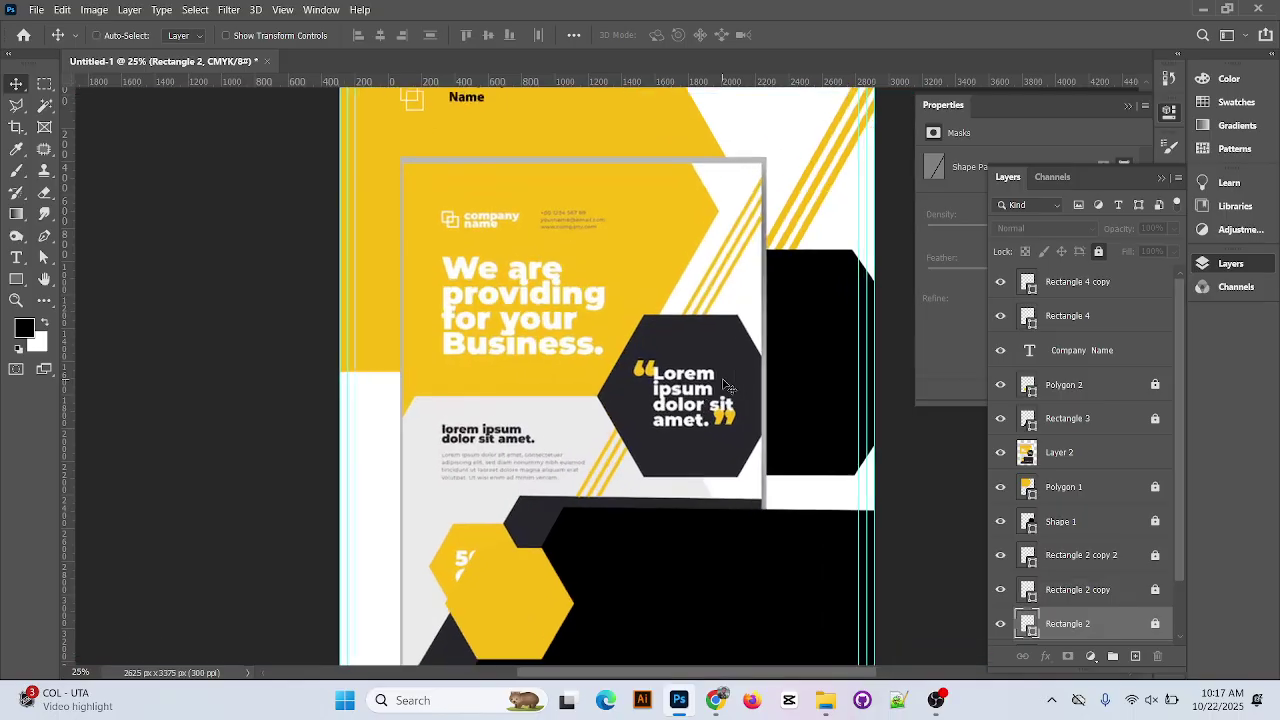
pyautogui.scroll(5, 727, 386)
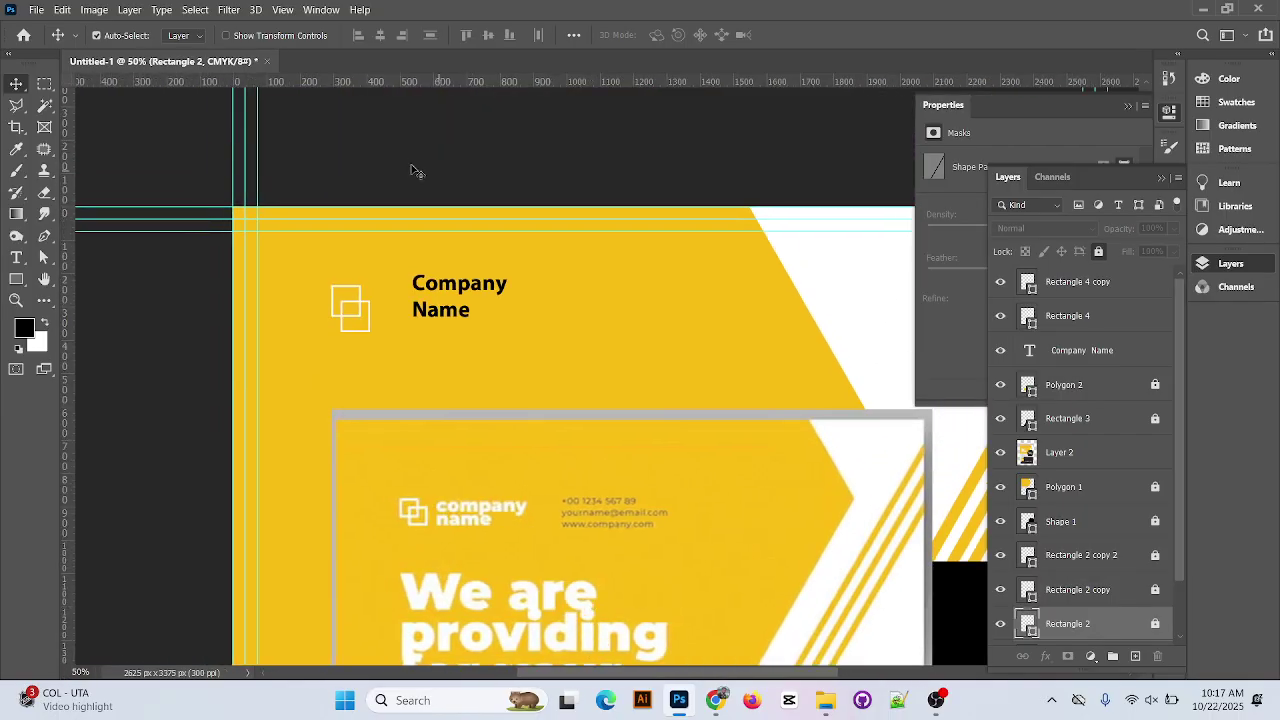
pyautogui.click(1077, 297)
pyautogui.keyDown('shift'); pyautogui.click(1080, 322); pyautogui.keyUp('shift')
pyautogui.click(364, 309)
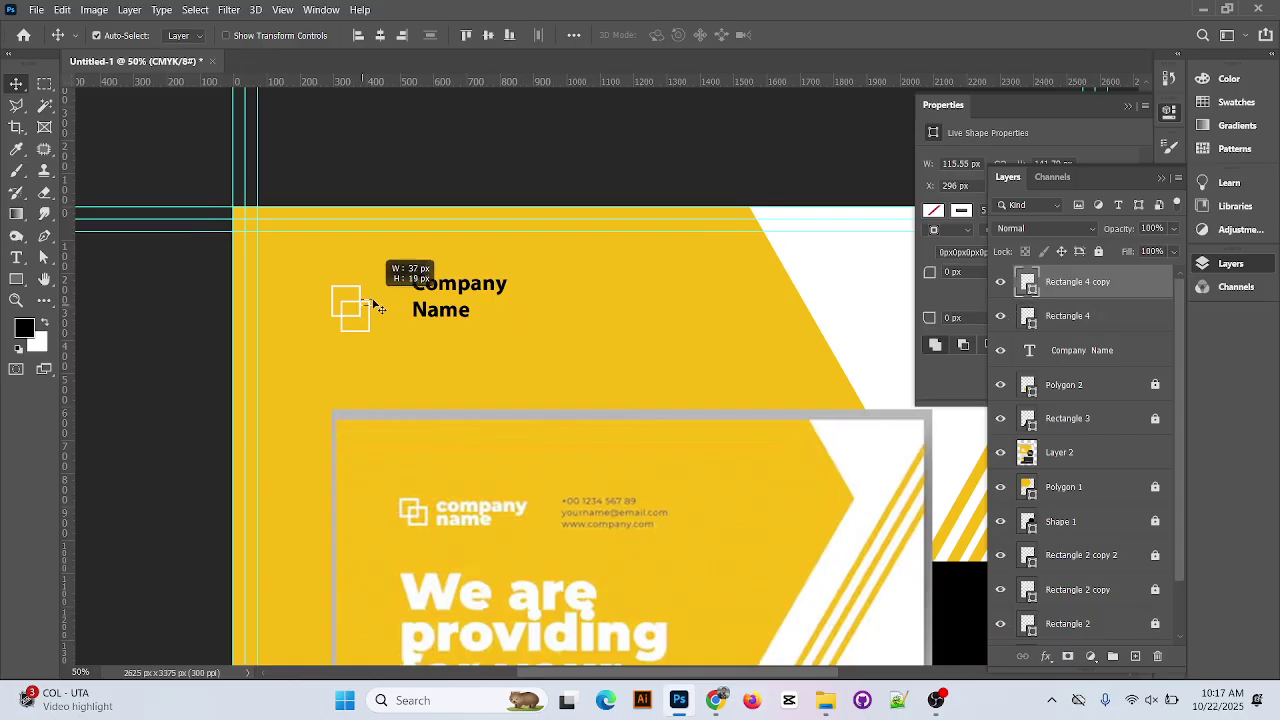
pyautogui.click(366, 302)
pyautogui.moveTo(364, 305); pyautogui.dragTo(373, 305)
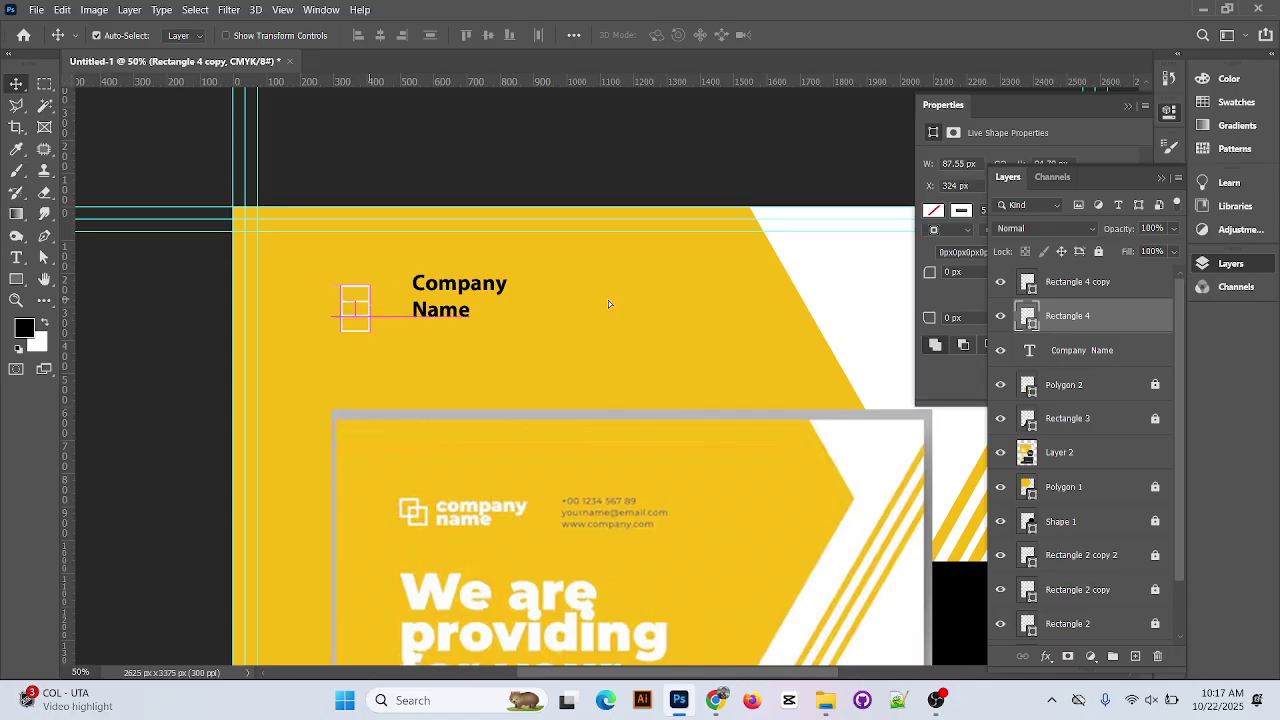
pyautogui.hotkey('ctrl', 'z')
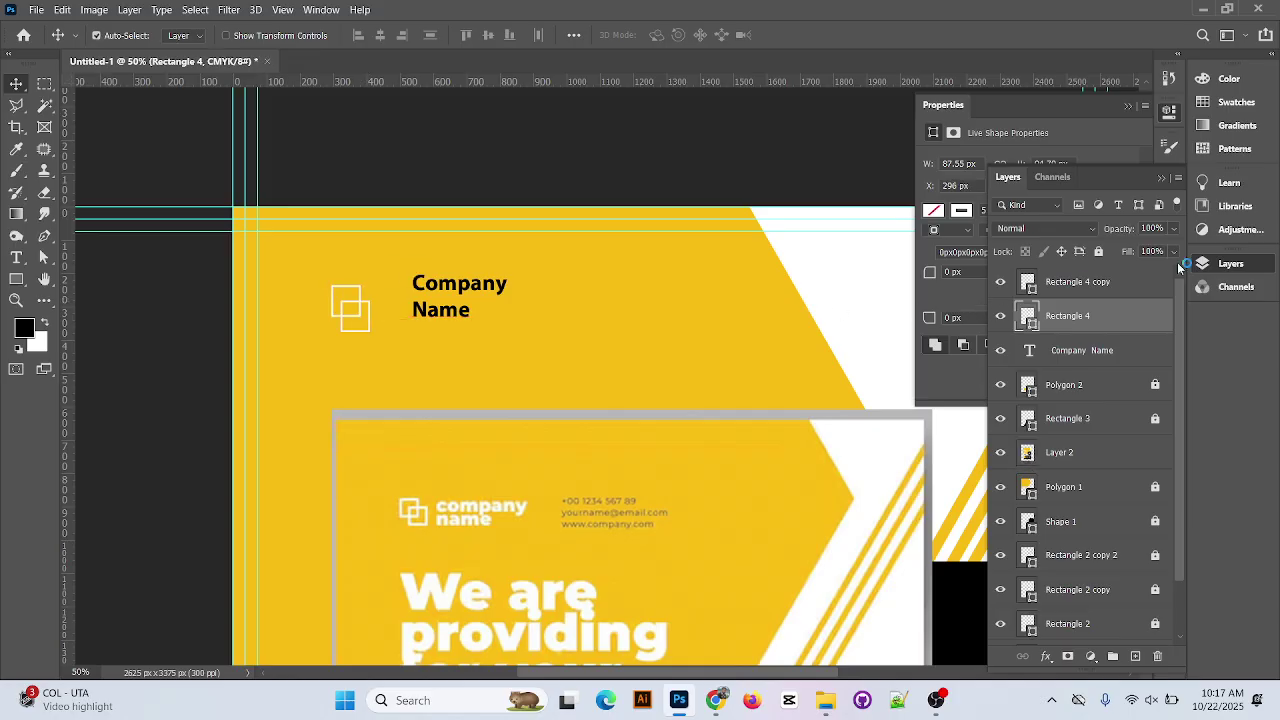
# Select both outlined squares and move them together, closer to the company name
pyautogui.keyDown('shift'); pyautogui.click(1109, 283); pyautogui.keyUp('shift')
pyautogui.hotkey('ctrl', '+')
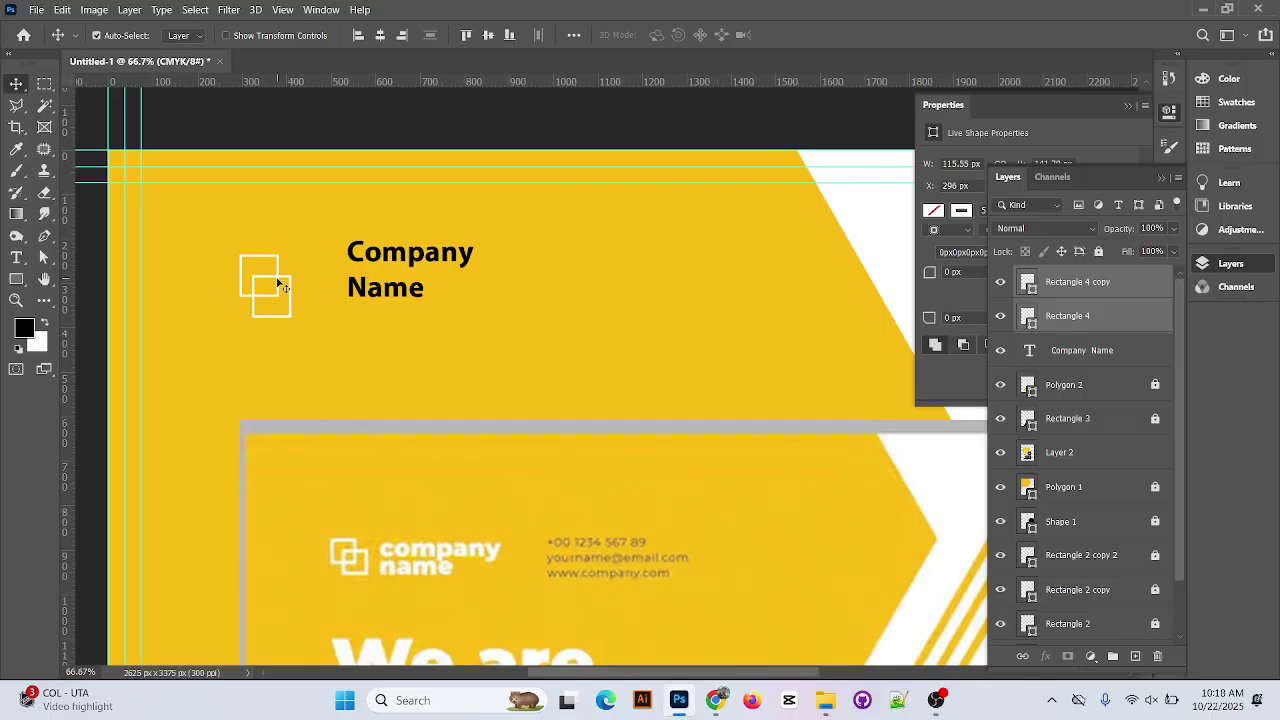
pyautogui.moveTo(281, 285); pyautogui.dragTo(324, 281)
# Recolor the company name text white and move it down and left, close beside the logo squares
pyautogui.doubleClick(375, 300)
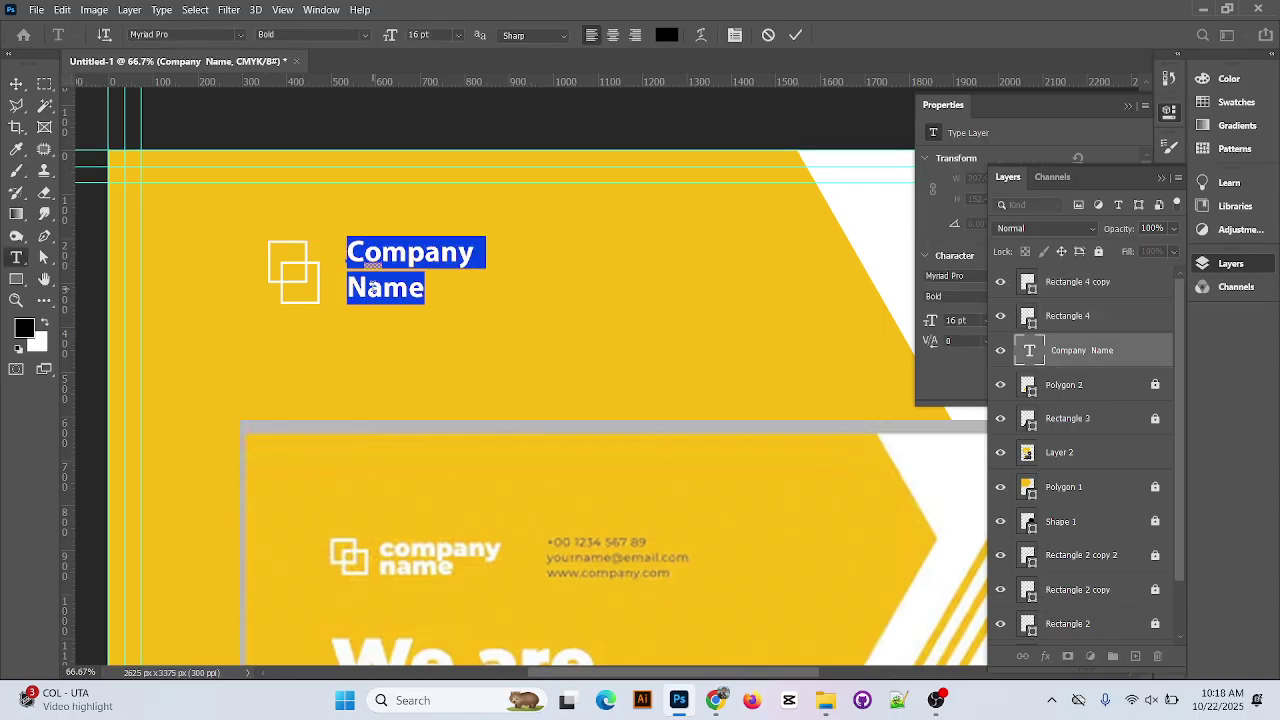
pyautogui.click(667, 35)
pyautogui.moveTo(766, 220); pyautogui.dragTo(740, 206)
pyautogui.click(1132, 197)
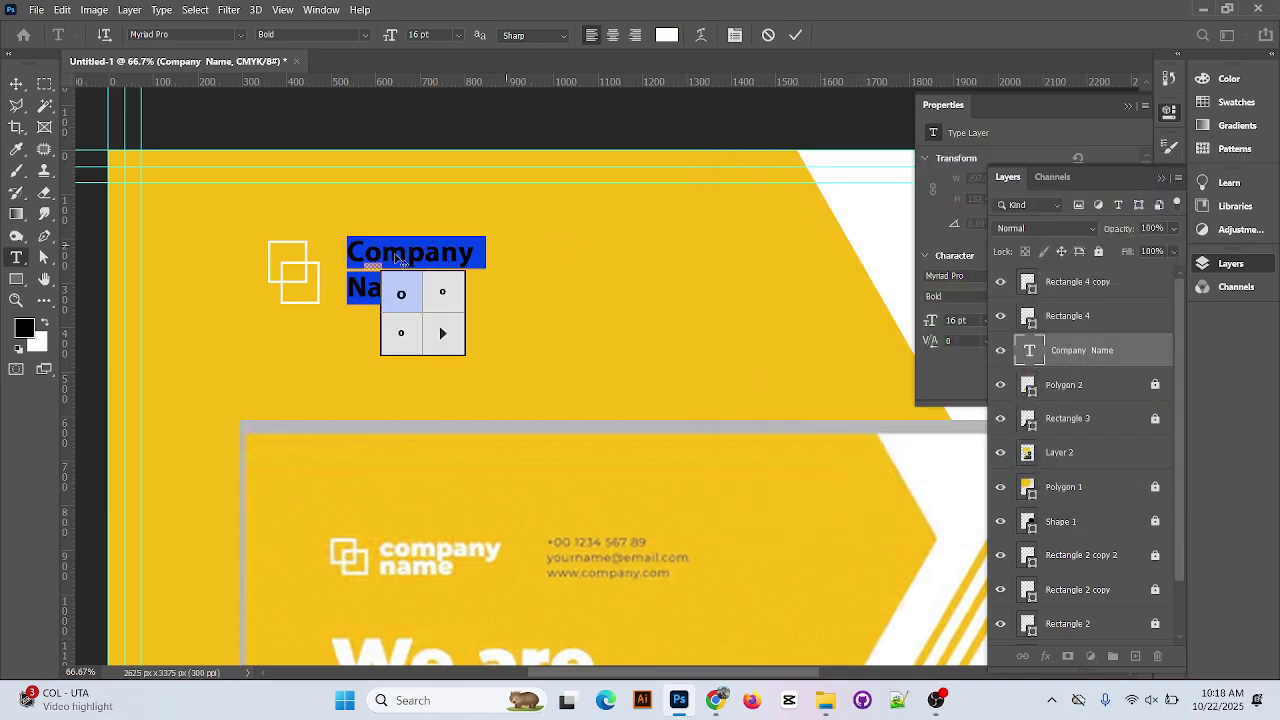
pyautogui.click(15, 85)
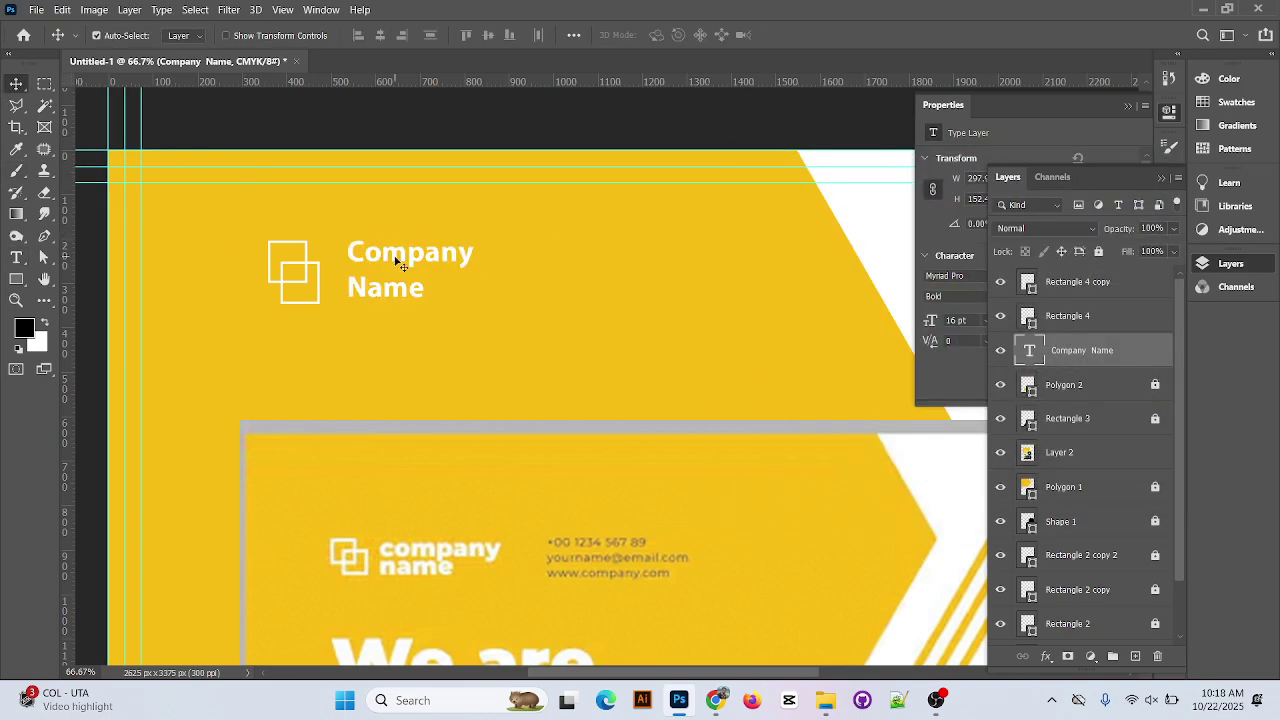
pyautogui.moveTo(393, 258); pyautogui.dragTo(386, 270)
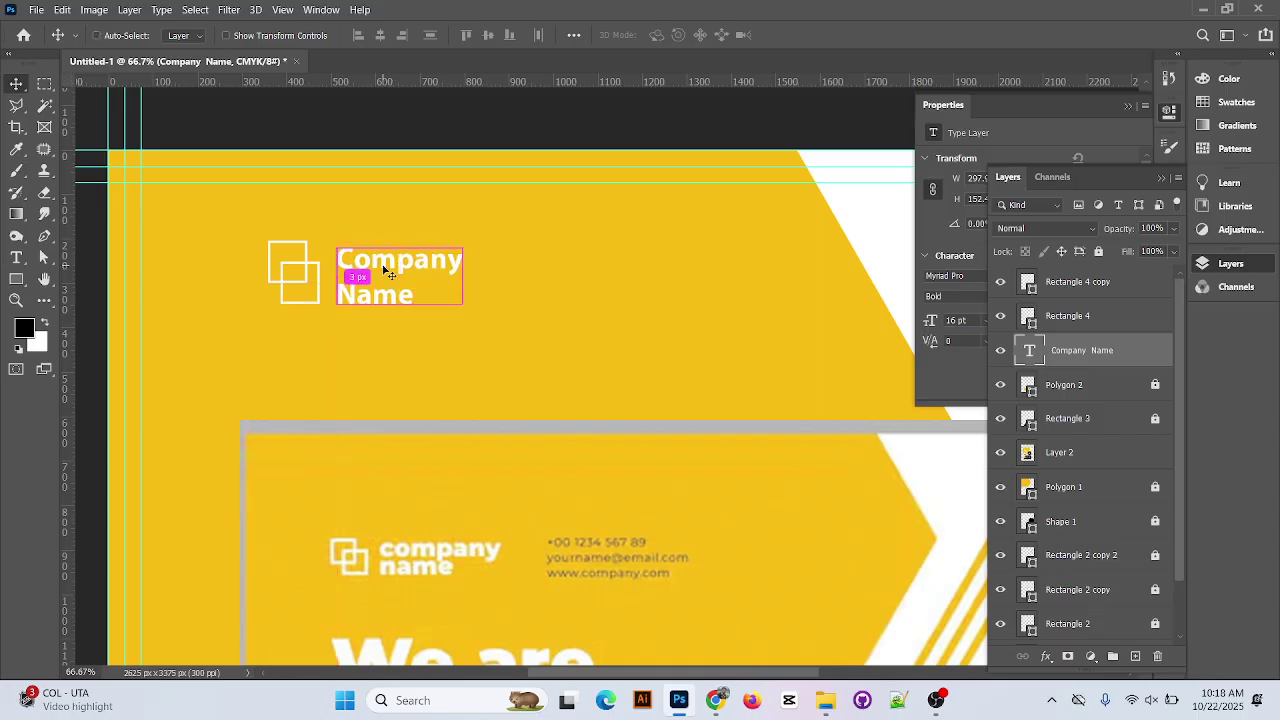
# Examine the reference image's contact lines and headline, comparing its overall layout with the flyer
pyautogui.hotkey('ctrl', '-')
pyautogui.scroll(-3, 486, 490)
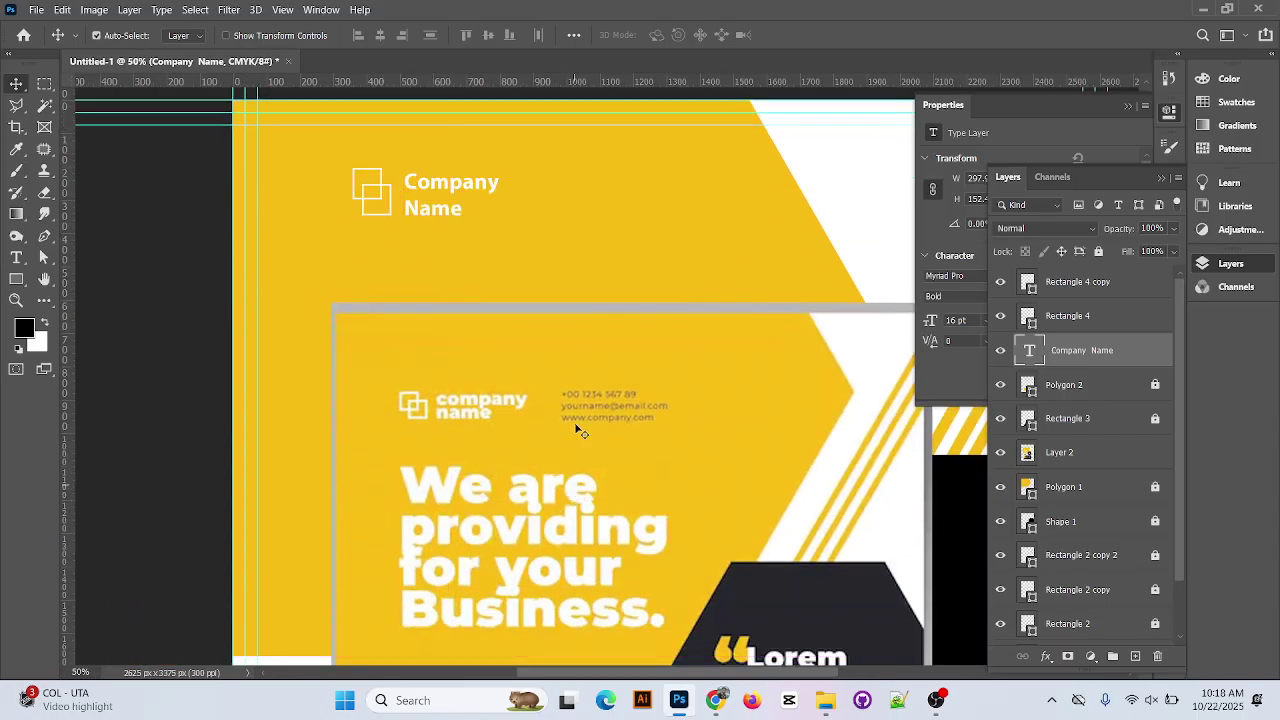
pyautogui.hotkey('ctrl', '+')
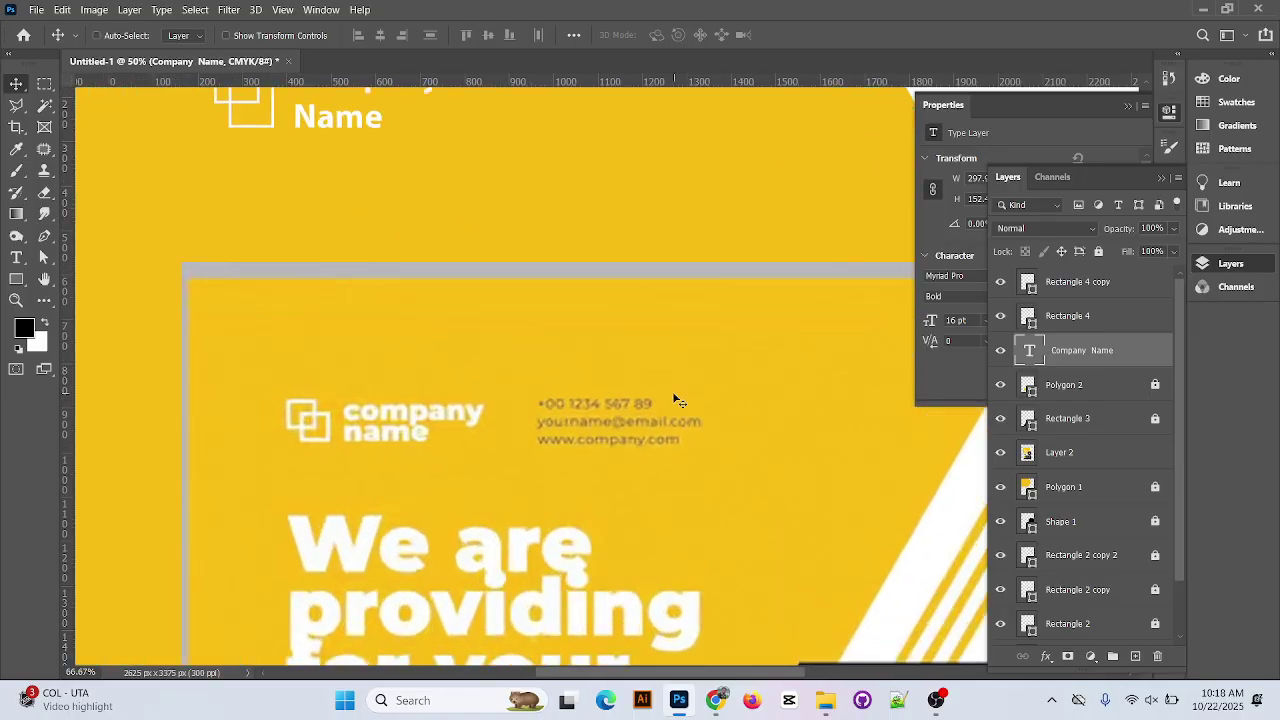
pyautogui.scroll(2, 503, 386)
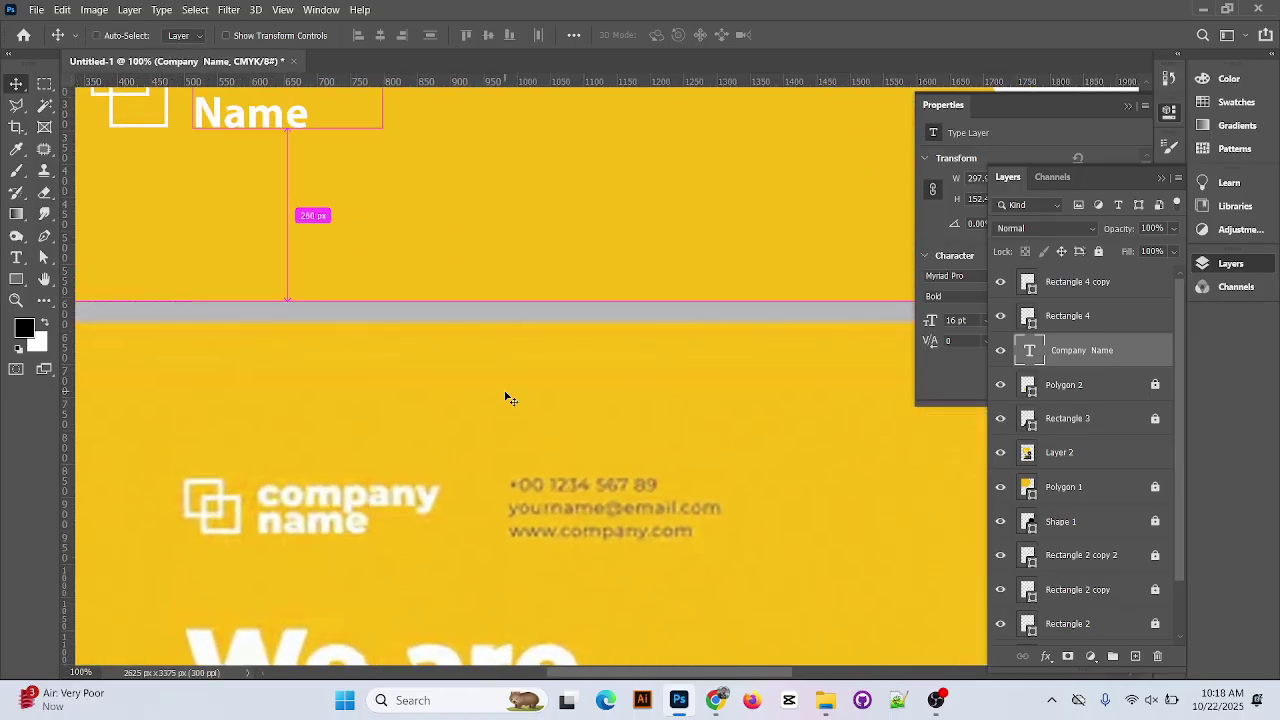
pyautogui.hotkey('ctrl', '-')
pyautogui.hotkey('ctrl', '-')
pyautogui.hotkey('ctrl', '-')
pyautogui.hotkey('ctrl', '-')
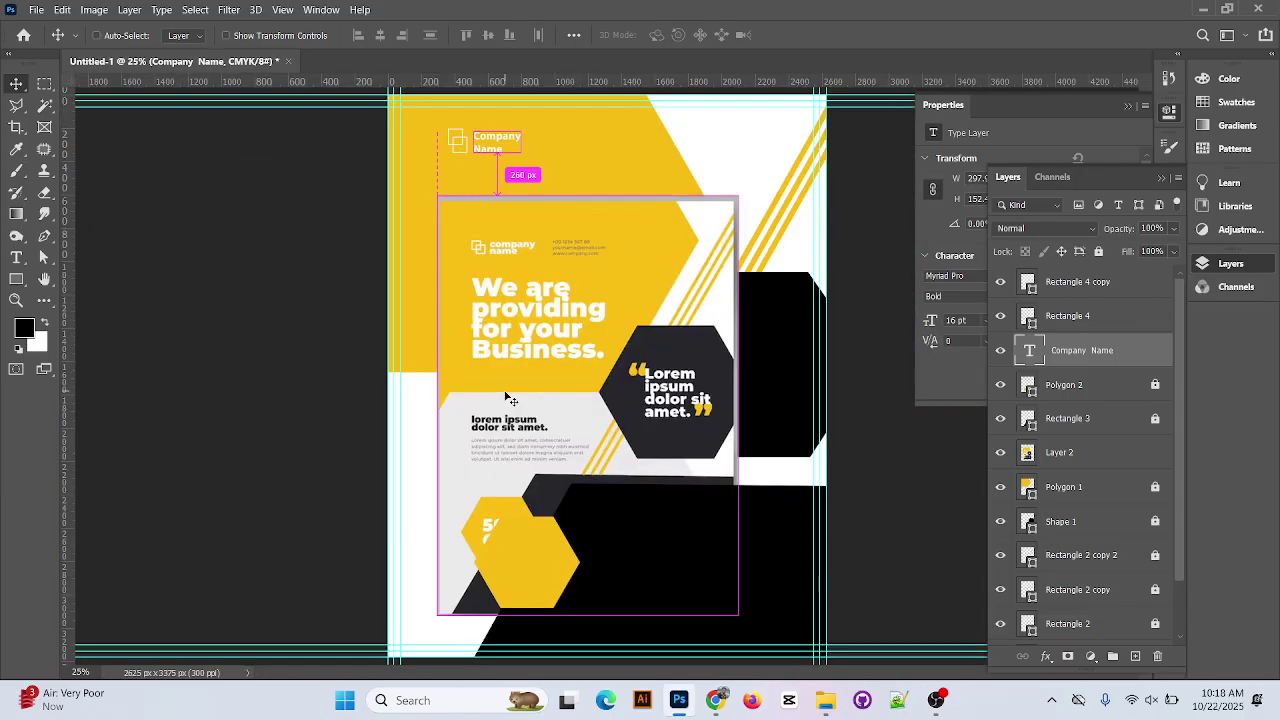
pyautogui.hotkey('ctrl', '-')
pyautogui.hotkey('ctrl', '-')
pyautogui.hotkey('ctrl', '+')
pyautogui.hotkey('ctrl', '+')
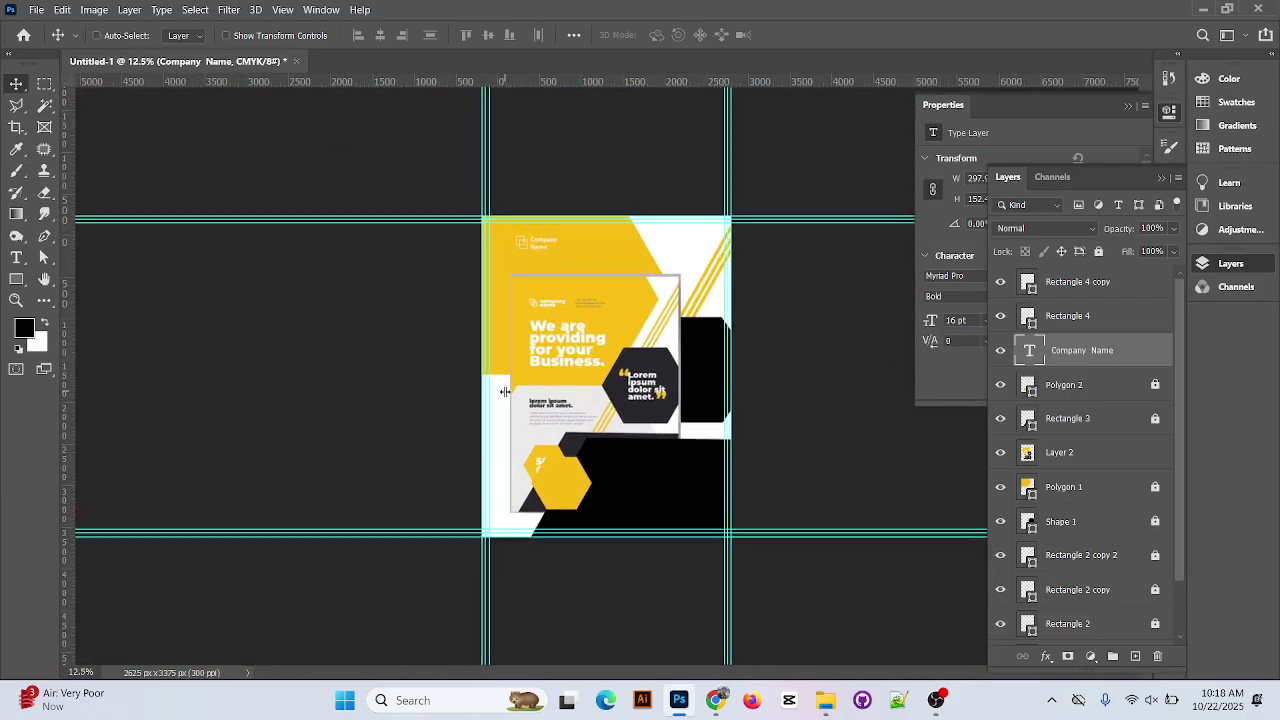
pyautogui.hotkey('ctrl', '+')
pyautogui.hotkey('ctrl', '+')
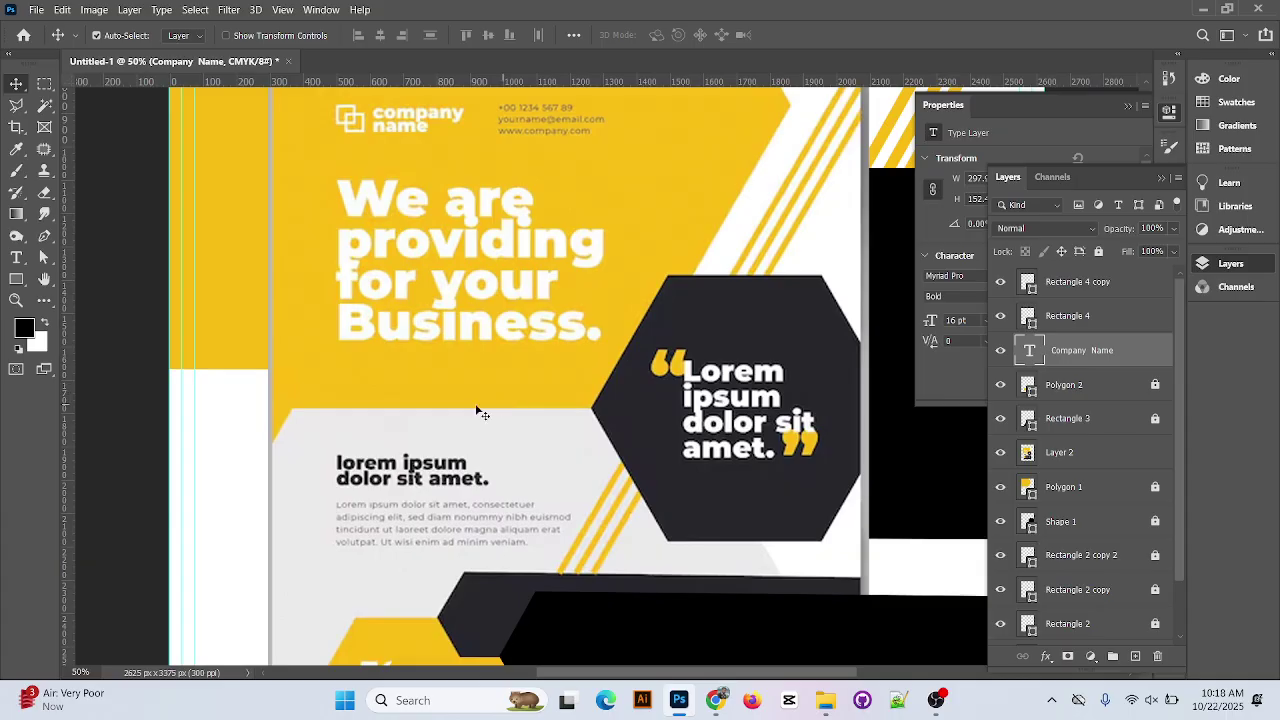
# Move the reference image down to free up yellow space below the logo
pyautogui.scroll(1, 678, 336)
pyautogui.scroll(3, 678, 336)
pyautogui.moveTo(533, 291); pyautogui.dragTo(535, 383)
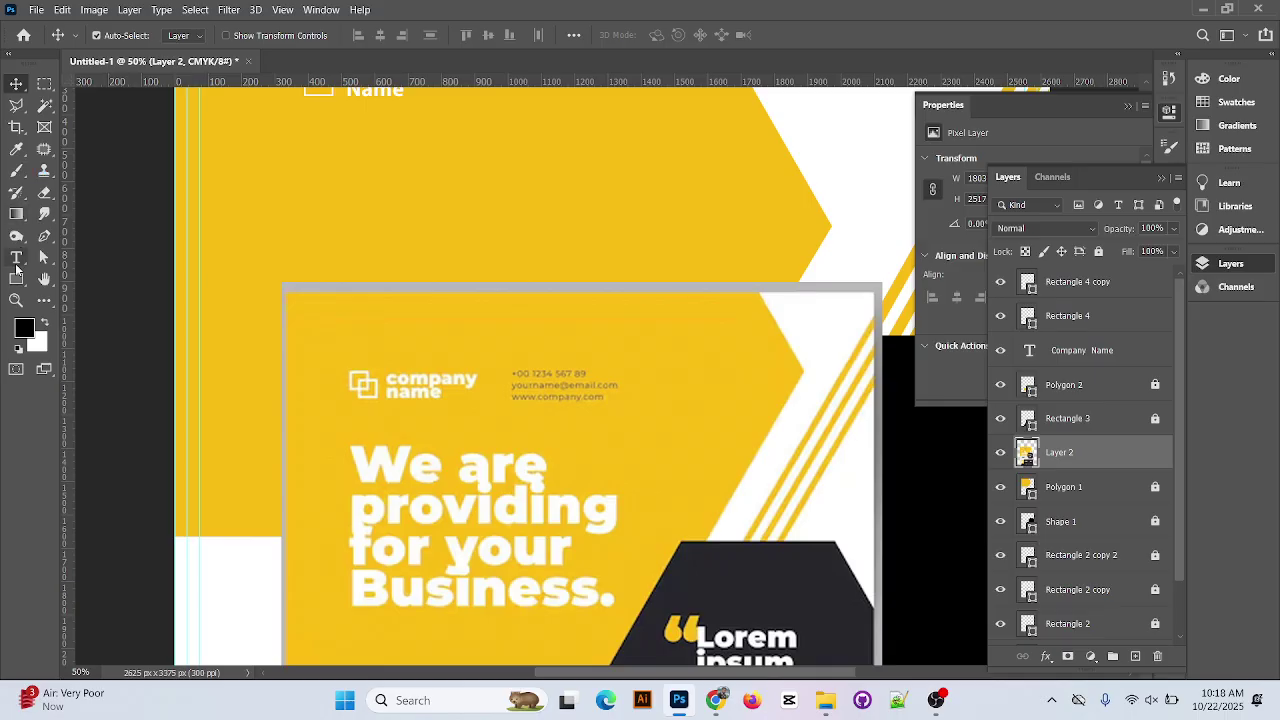
# Add the text "We are providing for your Business" on the yellow shape above the reference image
pyautogui.click(16, 257)
pyautogui.click(292, 229)
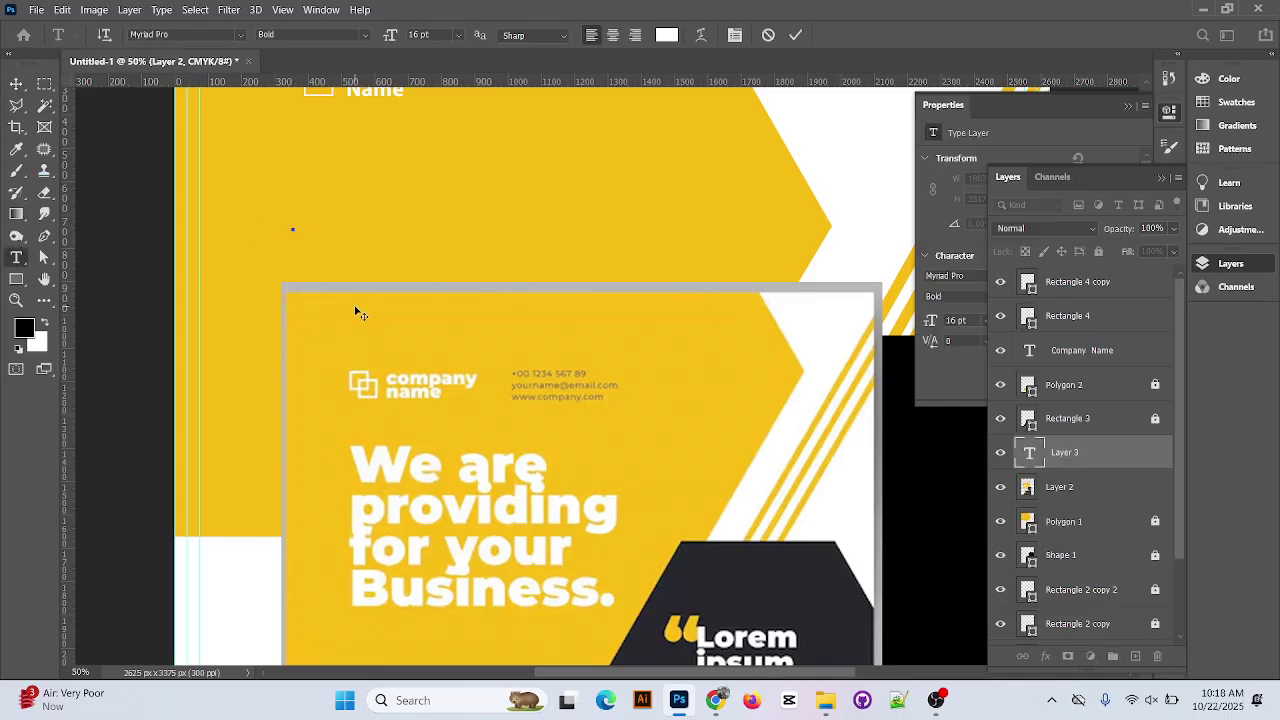
pyautogui.write('We are providin')
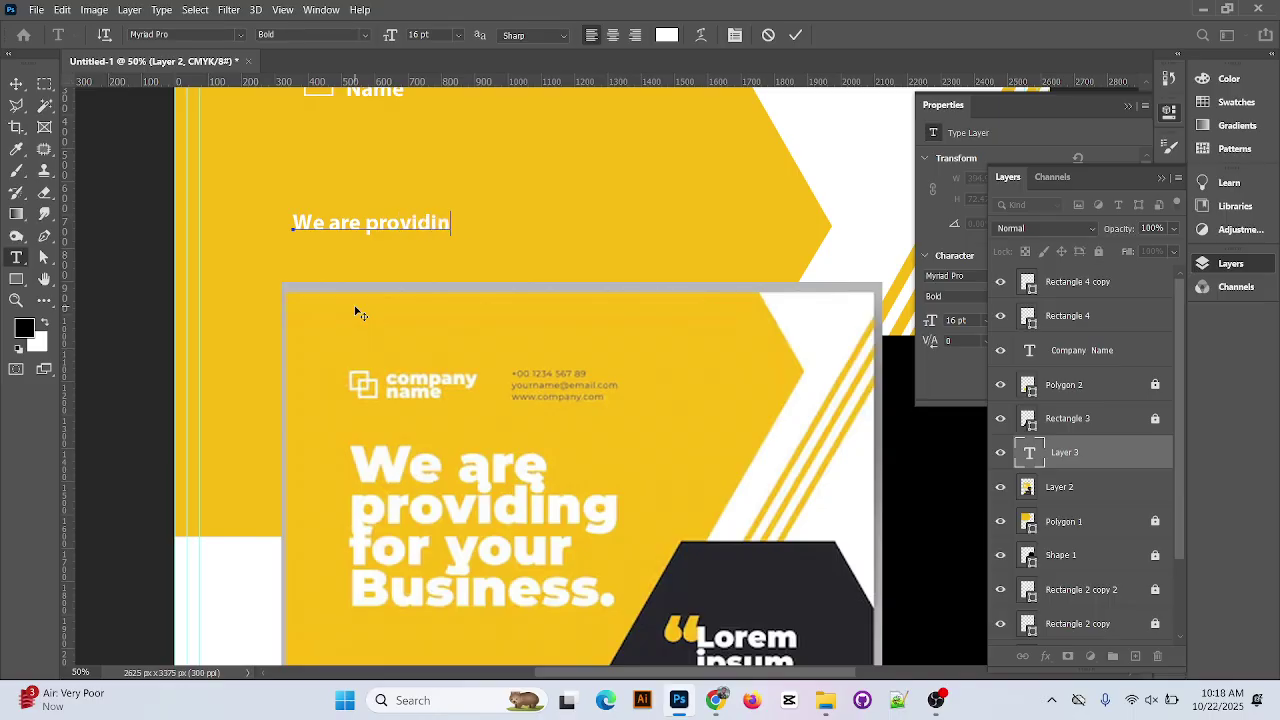
pyautogui.write('g for your')
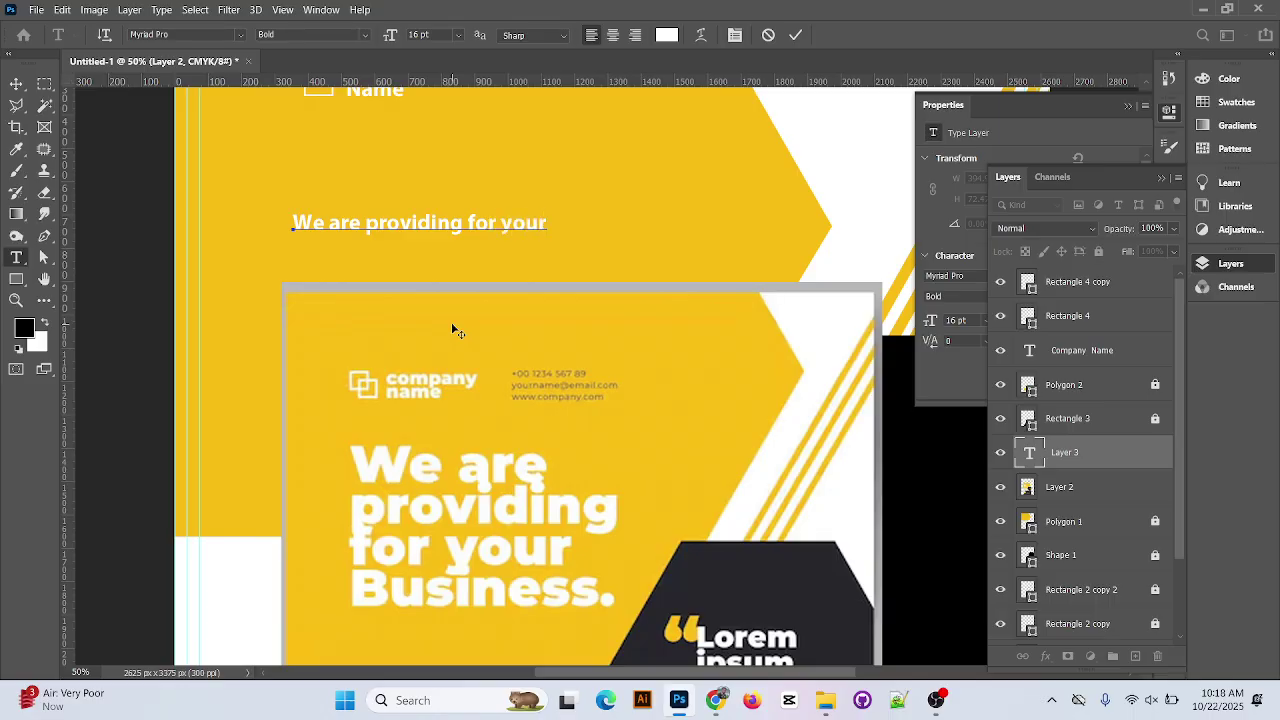
pyautogui.write(' Bus iness')
pyautogui.click(794, 37)
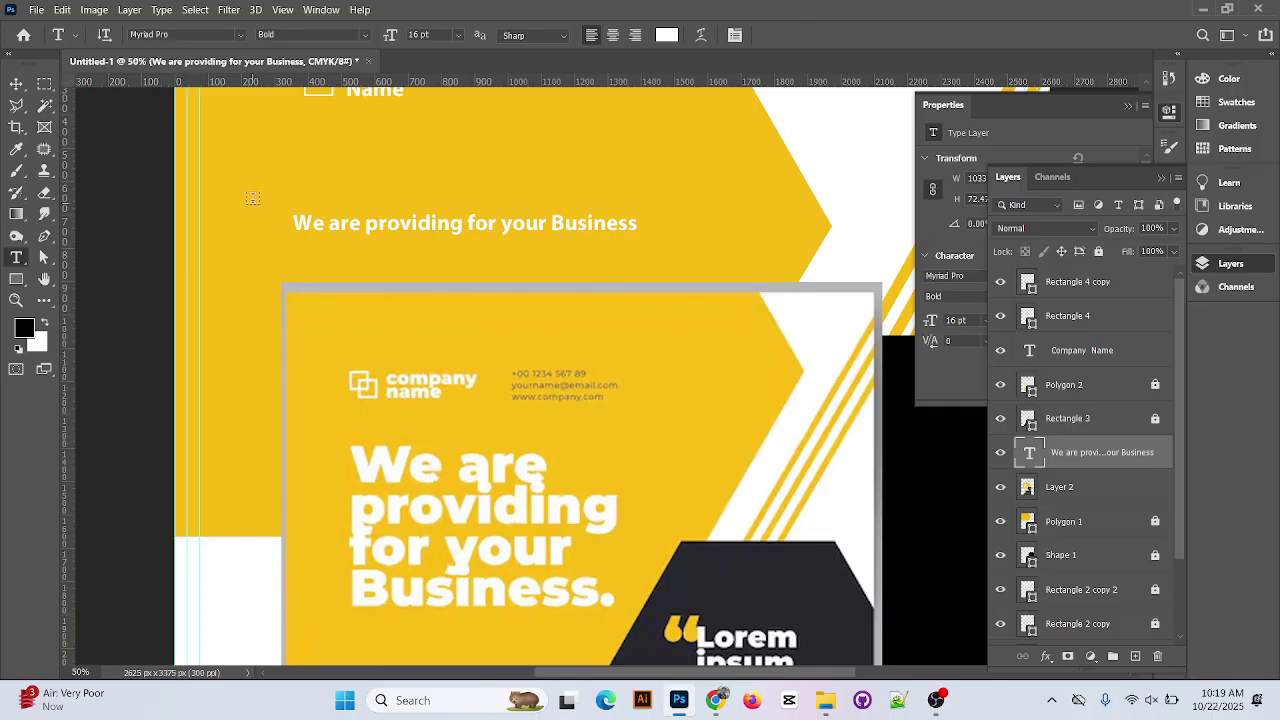
# Break the headline into the lines We are, providing, for your and Business, and move it up and right
pyautogui.click(361, 224)
pyautogui.press('Return')
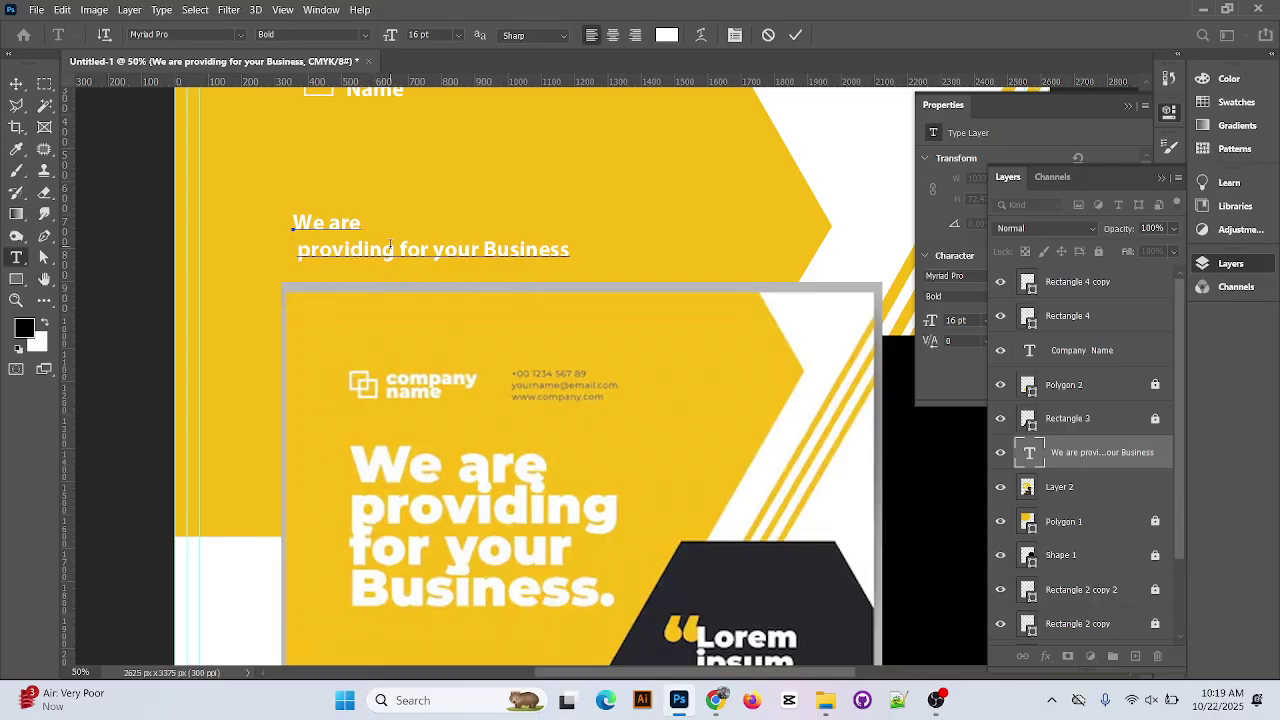
pyautogui.press('Return')
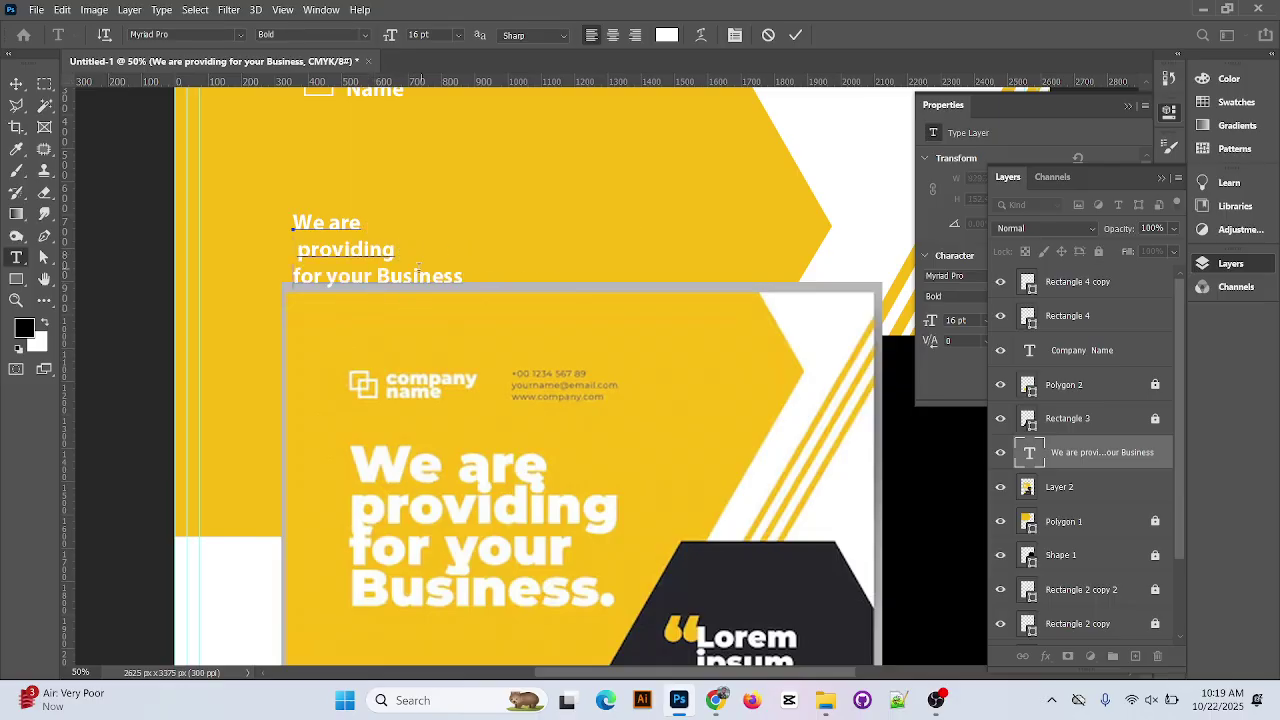
pyautogui.press('Return')
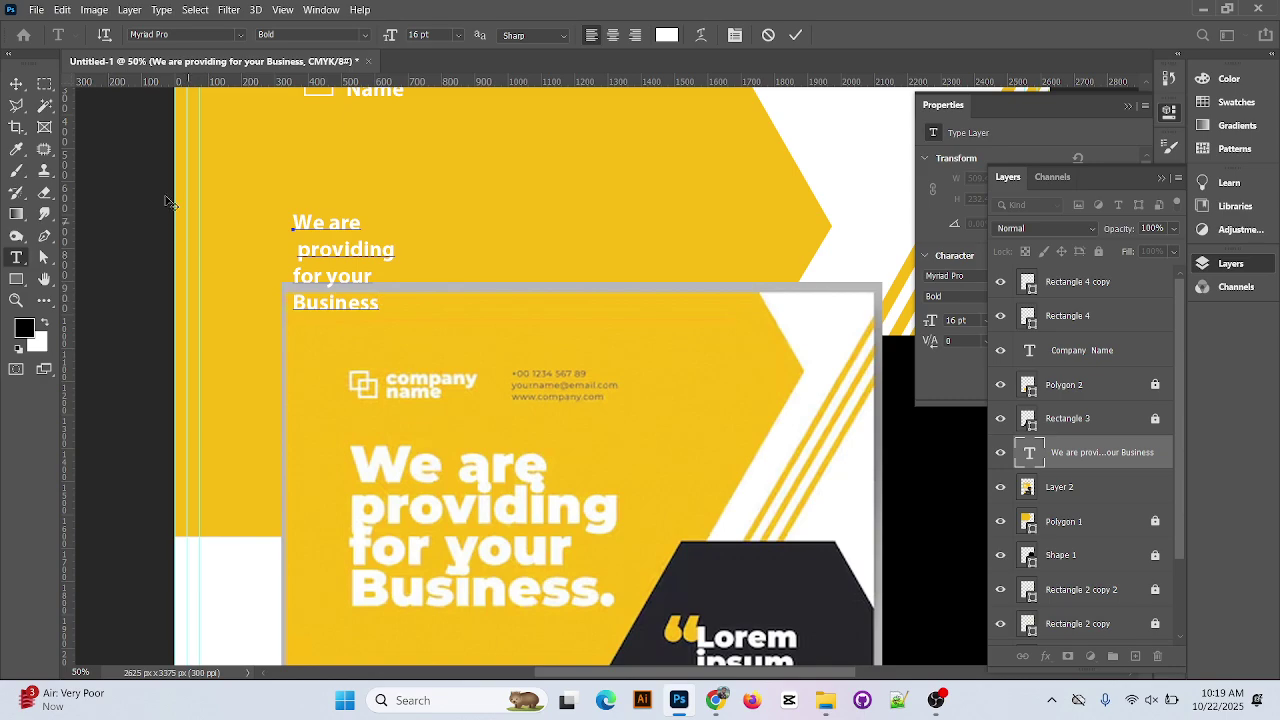
pyautogui.click(17, 85)
pyautogui.moveTo(350, 222); pyautogui.dragTo(406, 171)
# Remove the stray space before "providing" so the headline's lines align at the left edge
pyautogui.click(16, 258)
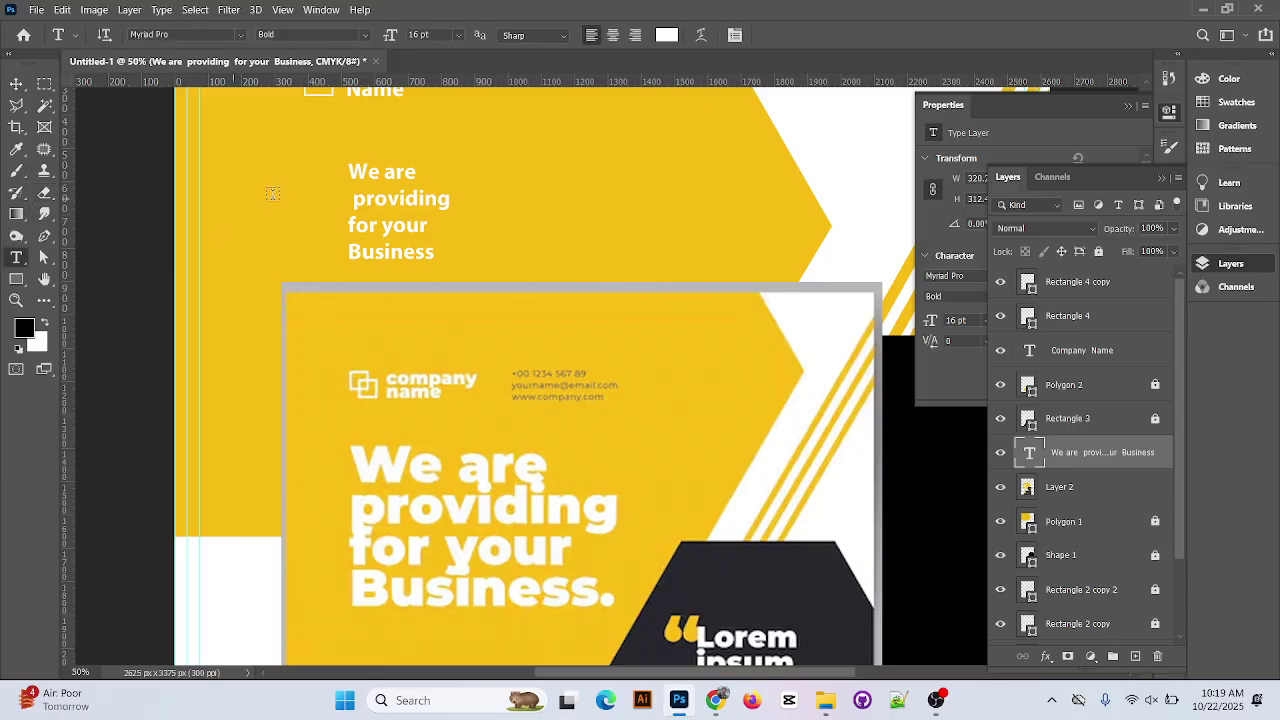
pyautogui.click(352, 200)
pyautogui.press('Return')
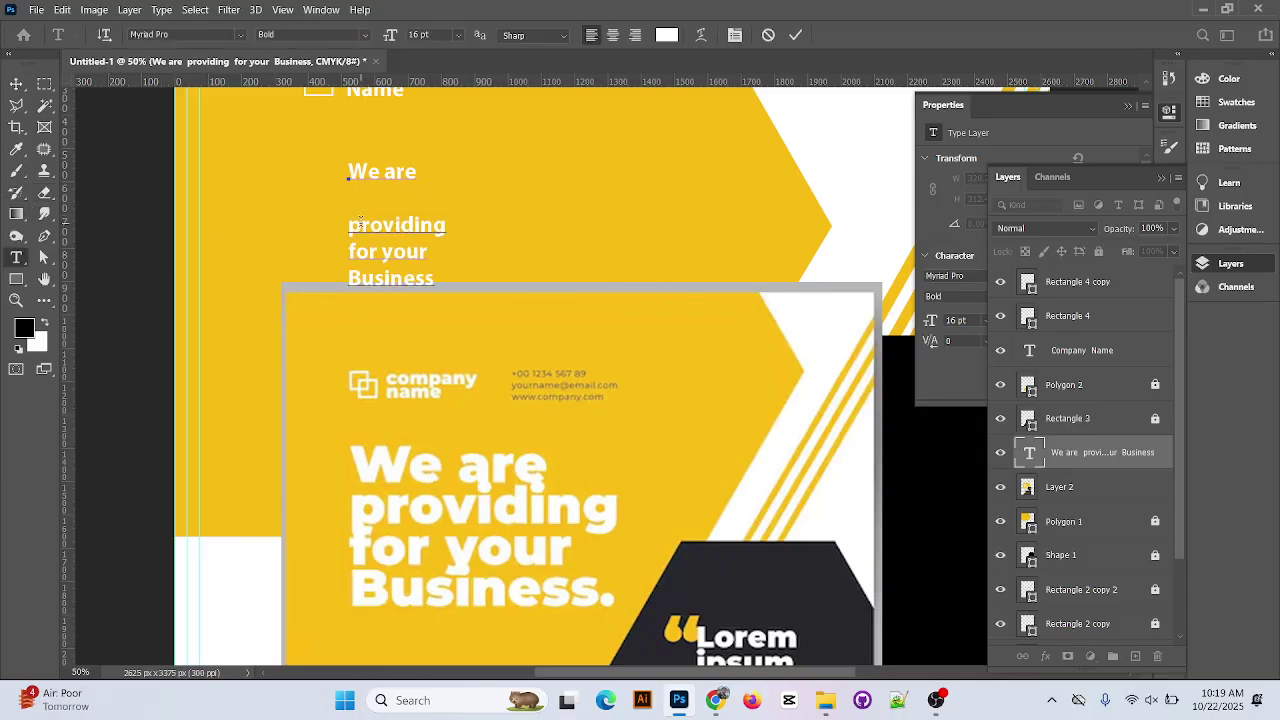
pyautogui.press('BackSpace')
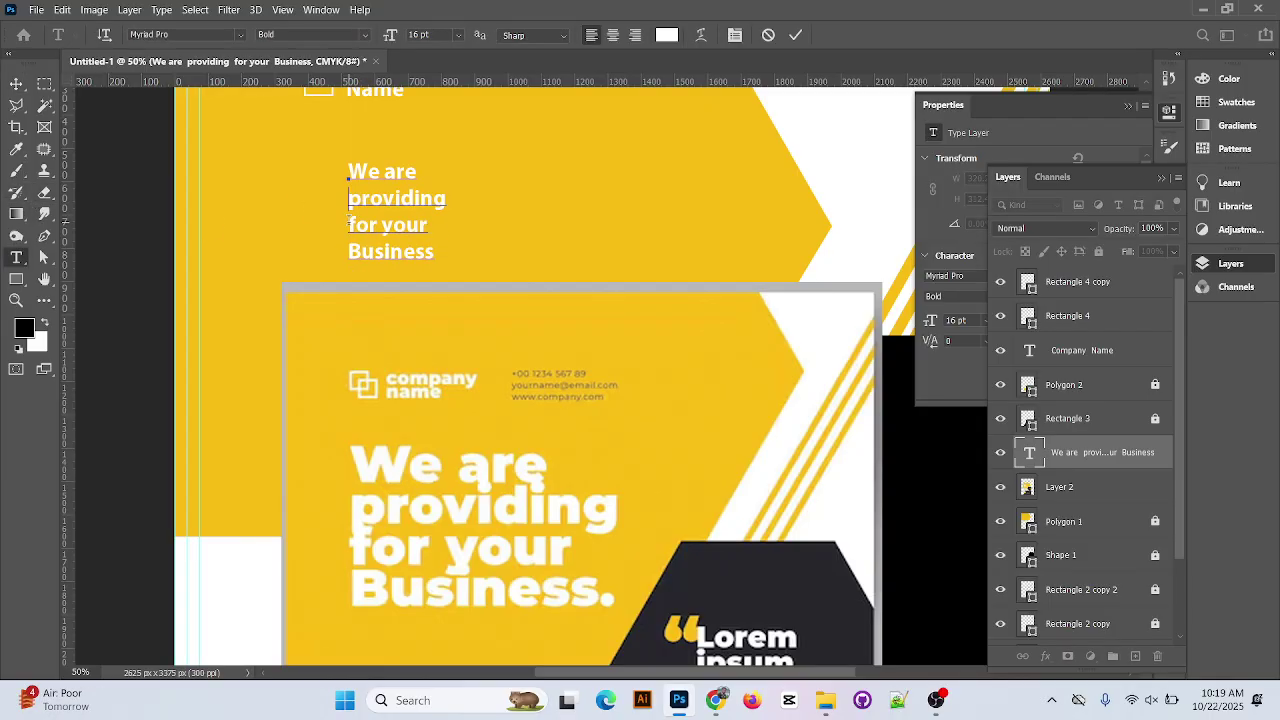
# Set the font size of the whole four-line headline to 48 pt
pyautogui.hotkey('ctrl', 'a')
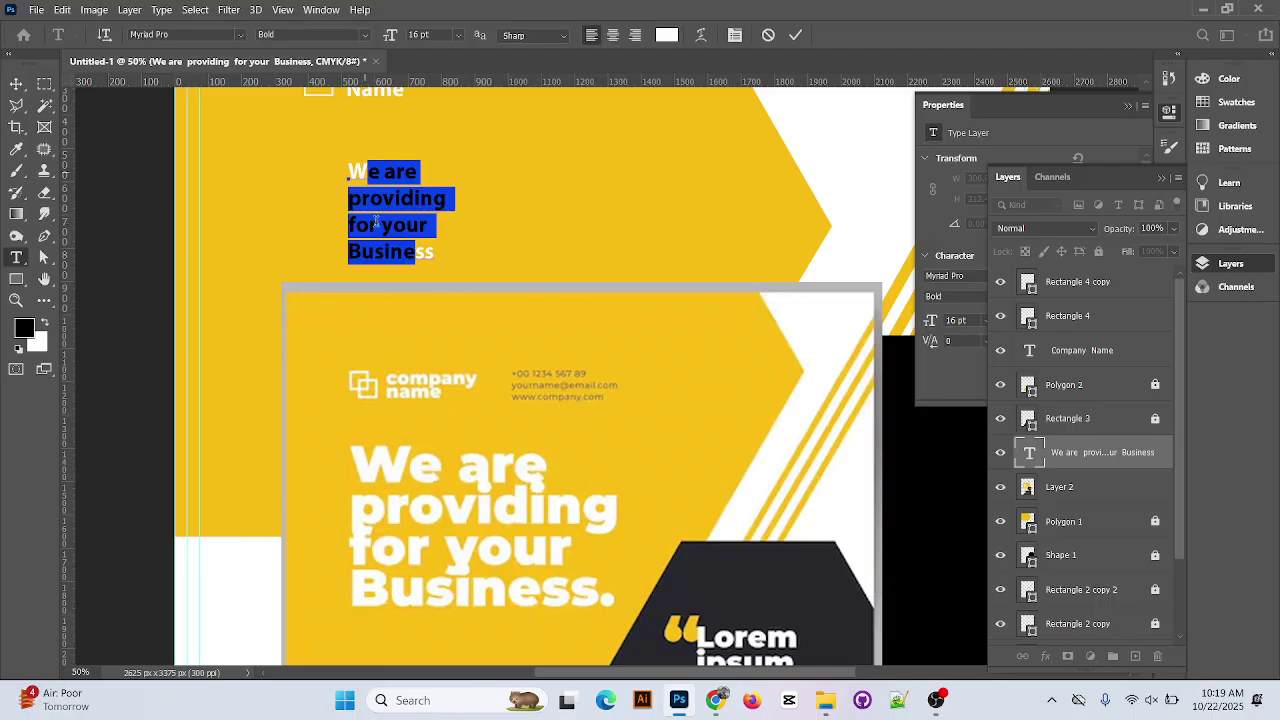
pyautogui.moveTo(349, 171); pyautogui.dragTo(436, 247)
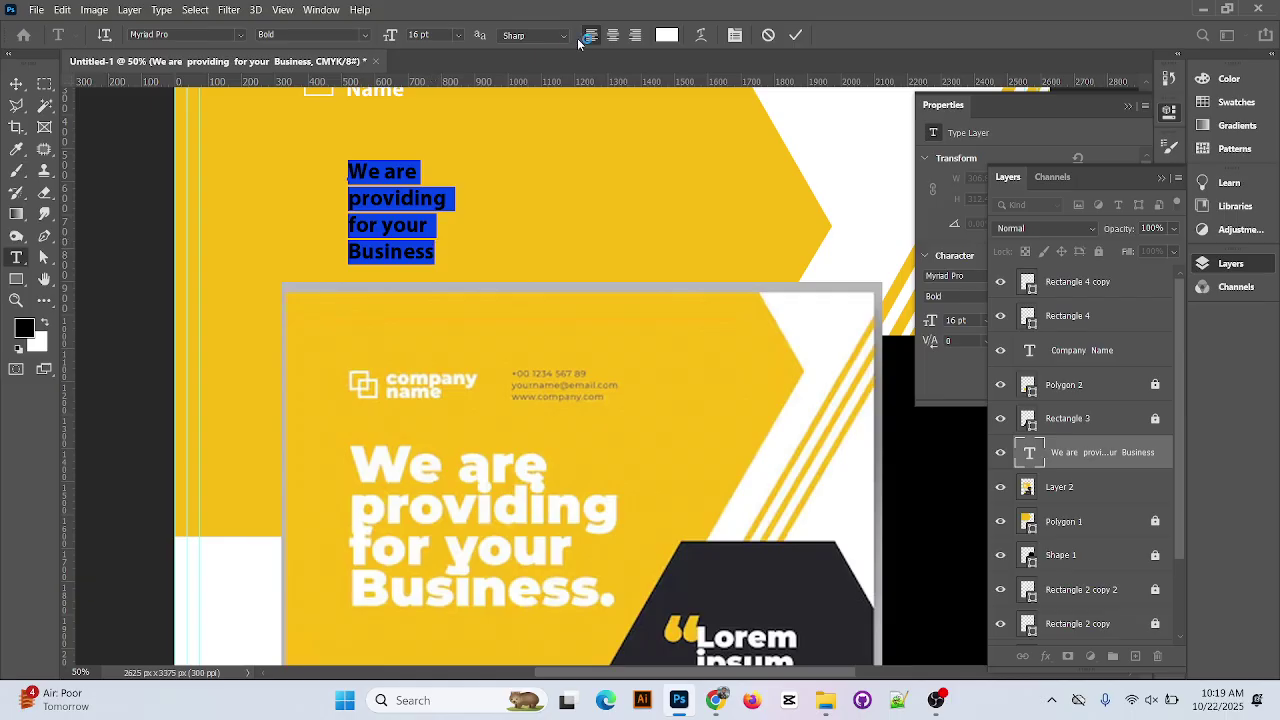
pyautogui.click(460, 35)
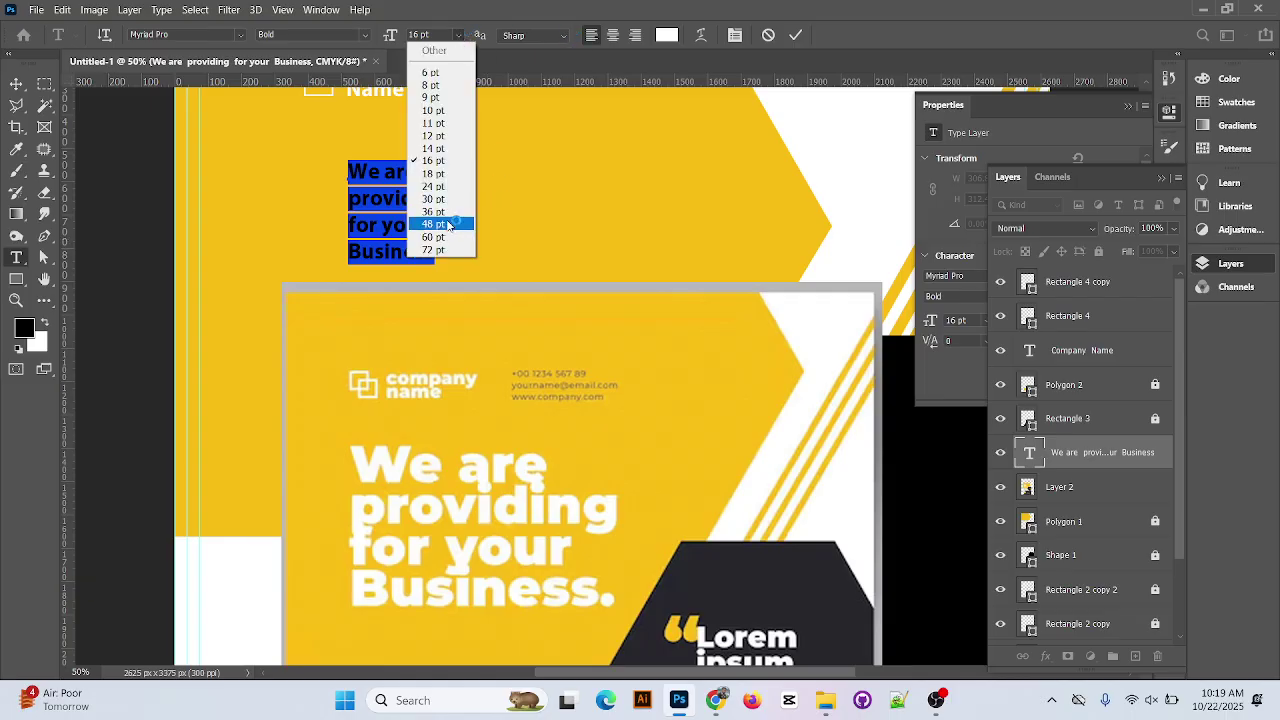
pyautogui.click(448, 225)
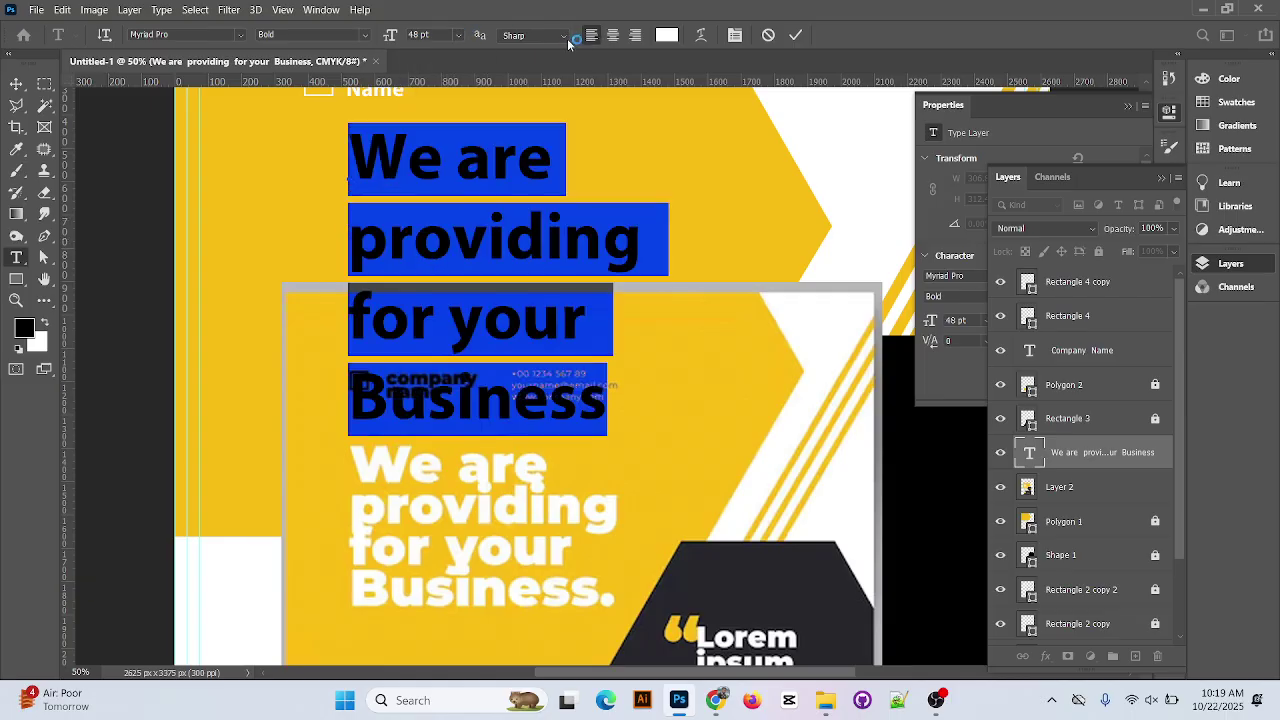
# Move the reference image down out of the way and place the white headline directly below the company name
pyautogui.scroll(1, 734, 391)
pyautogui.click(16, 83)
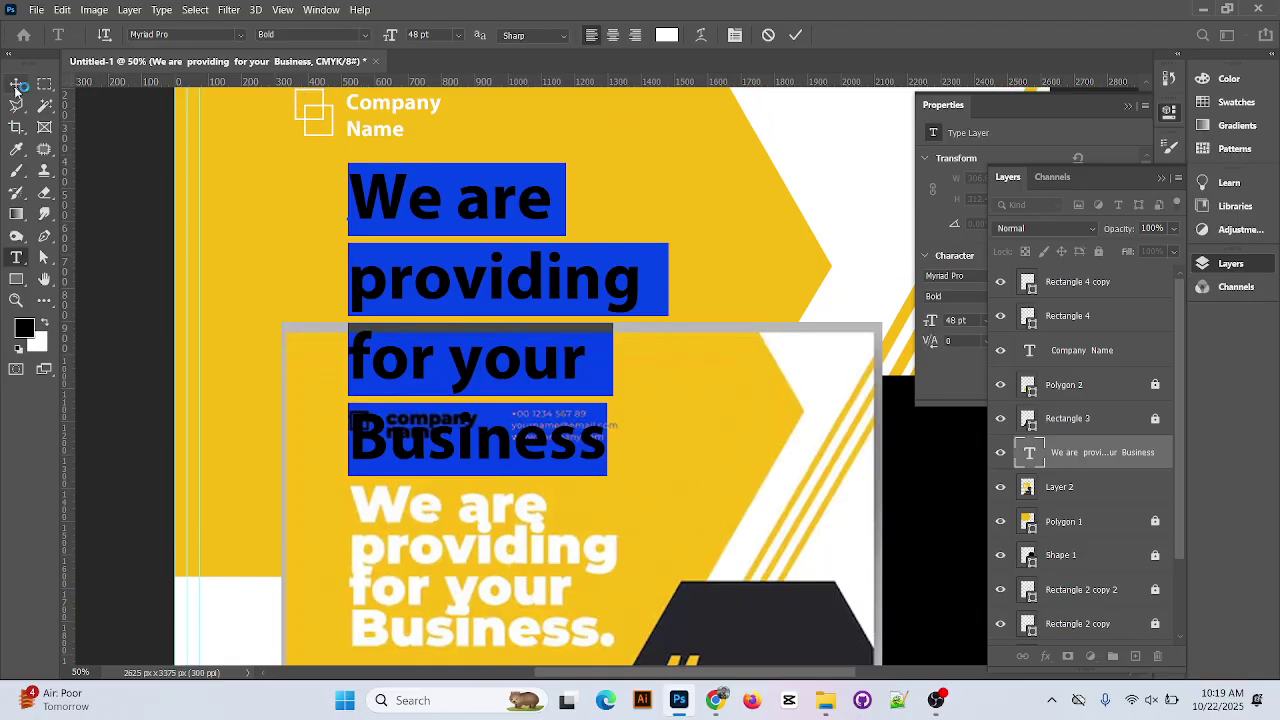
pyautogui.moveTo(631, 363); pyautogui.dragTo(618, 238)
pyautogui.moveTo(699, 326); pyautogui.dragTo(727, 642)
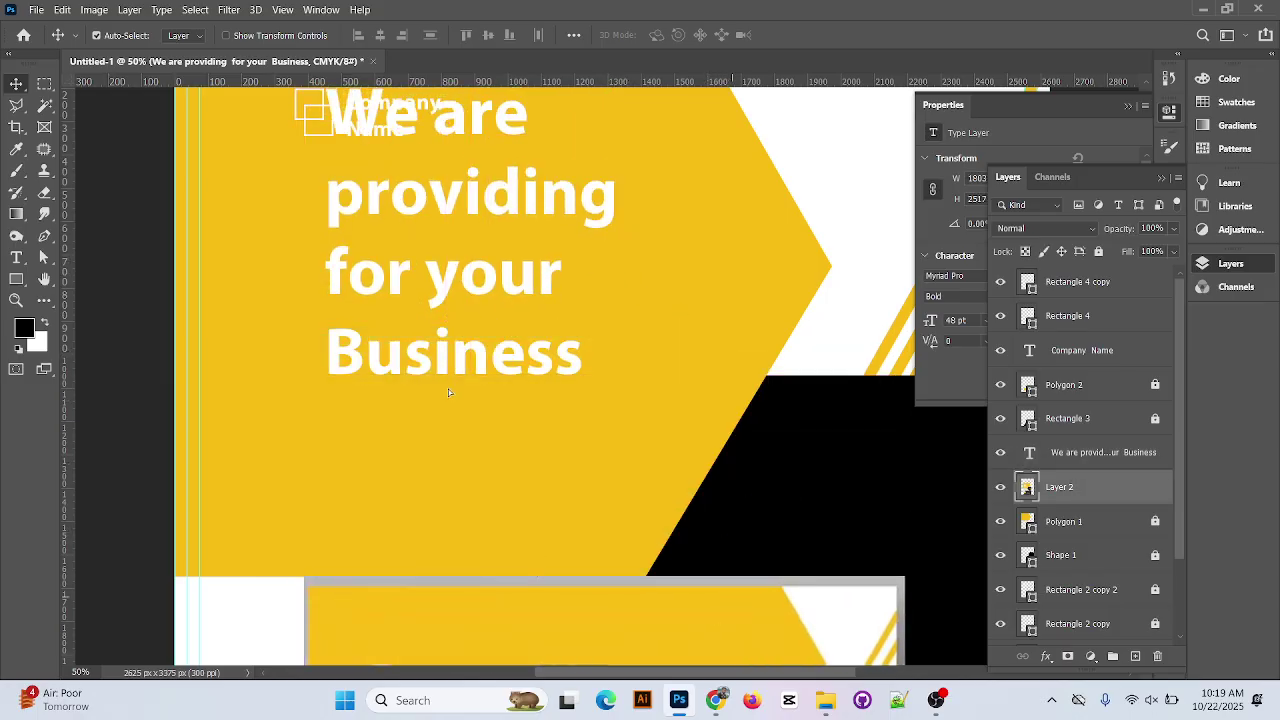
pyautogui.moveTo(460, 362); pyautogui.dragTo(422, 445)
pyautogui.scroll(2, 466, 447)
pyautogui.scroll(1, 466, 447)
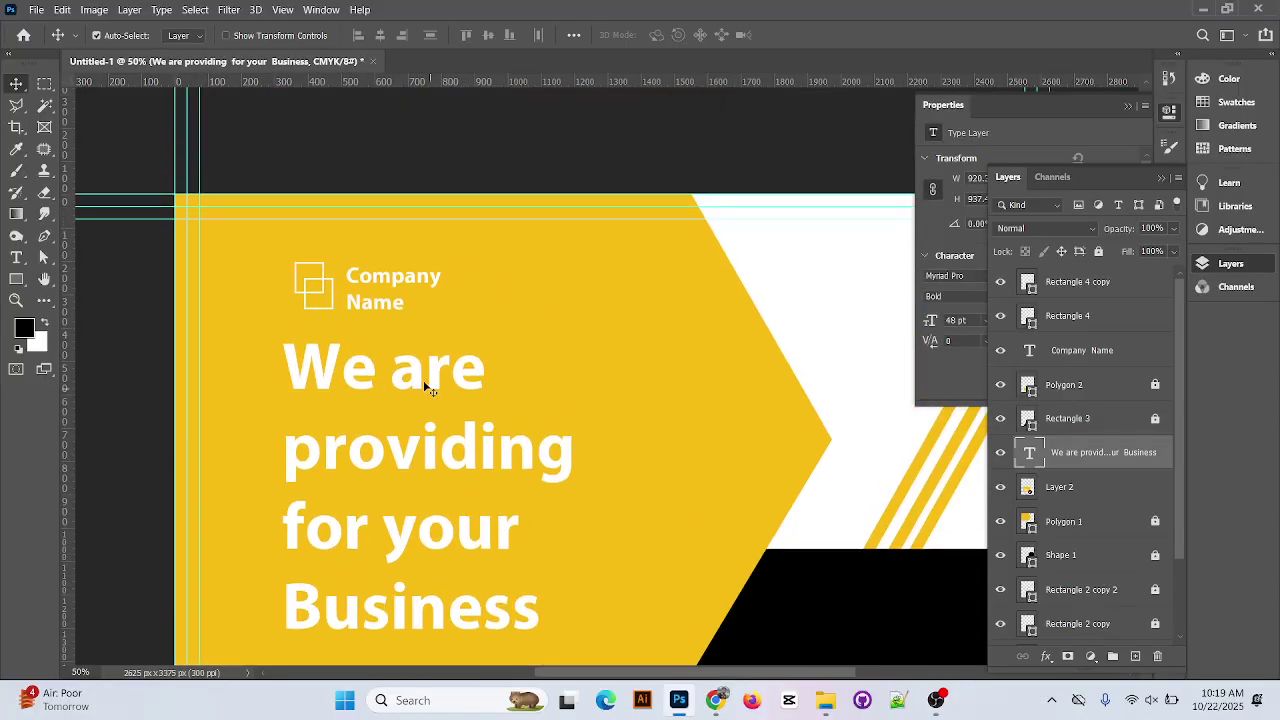
# Move both logo rectangles and the Company Name text left as one group, and shift the headline left to line up beneath them
pyautogui.click(381, 303)
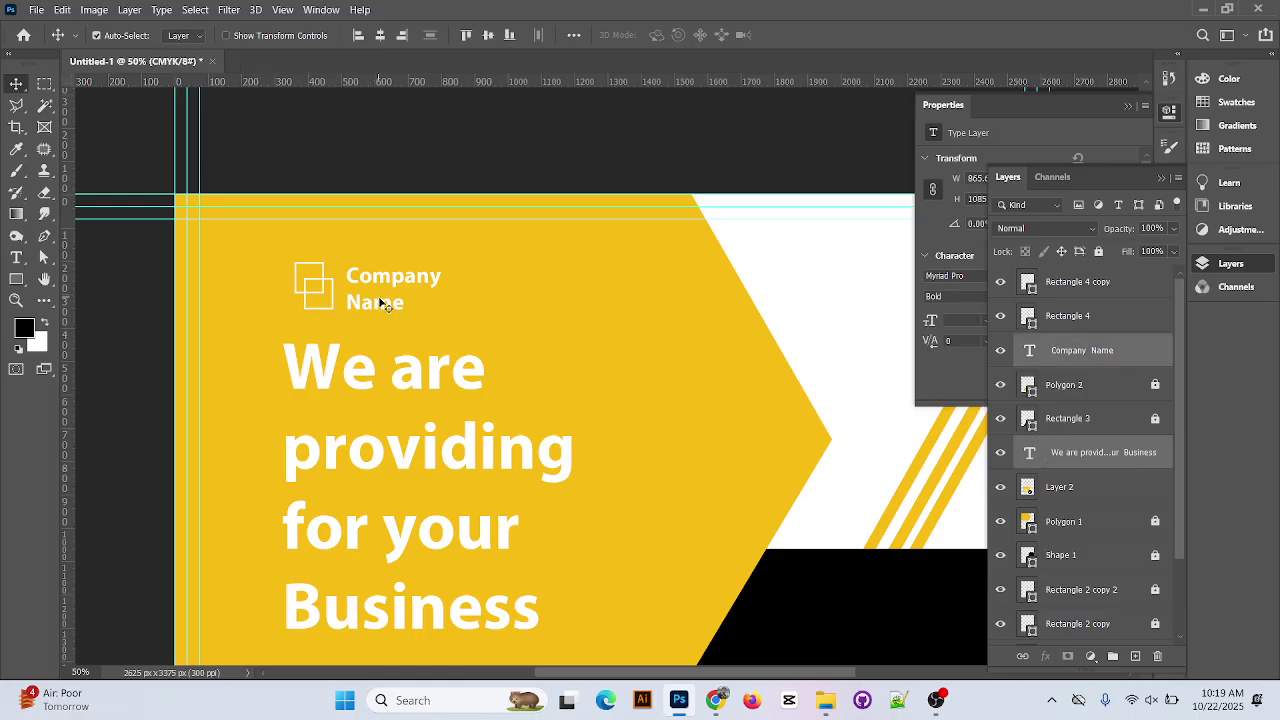
pyautogui.keyDown('shift'); pyautogui.click(1100, 318); pyautogui.keyUp('shift')
pyautogui.click(1110, 434)
pyautogui.click(1110, 297)
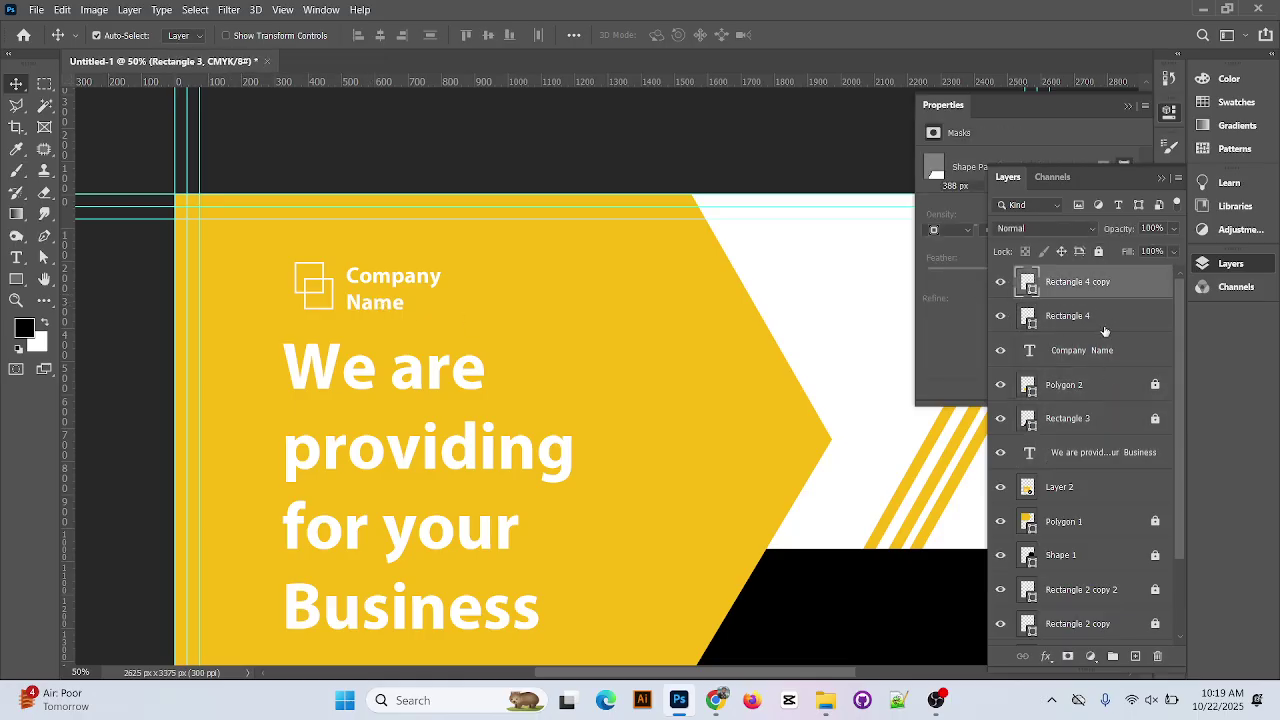
pyautogui.keyDown('shift'); pyautogui.click(1100, 322); pyautogui.keyUp('shift')
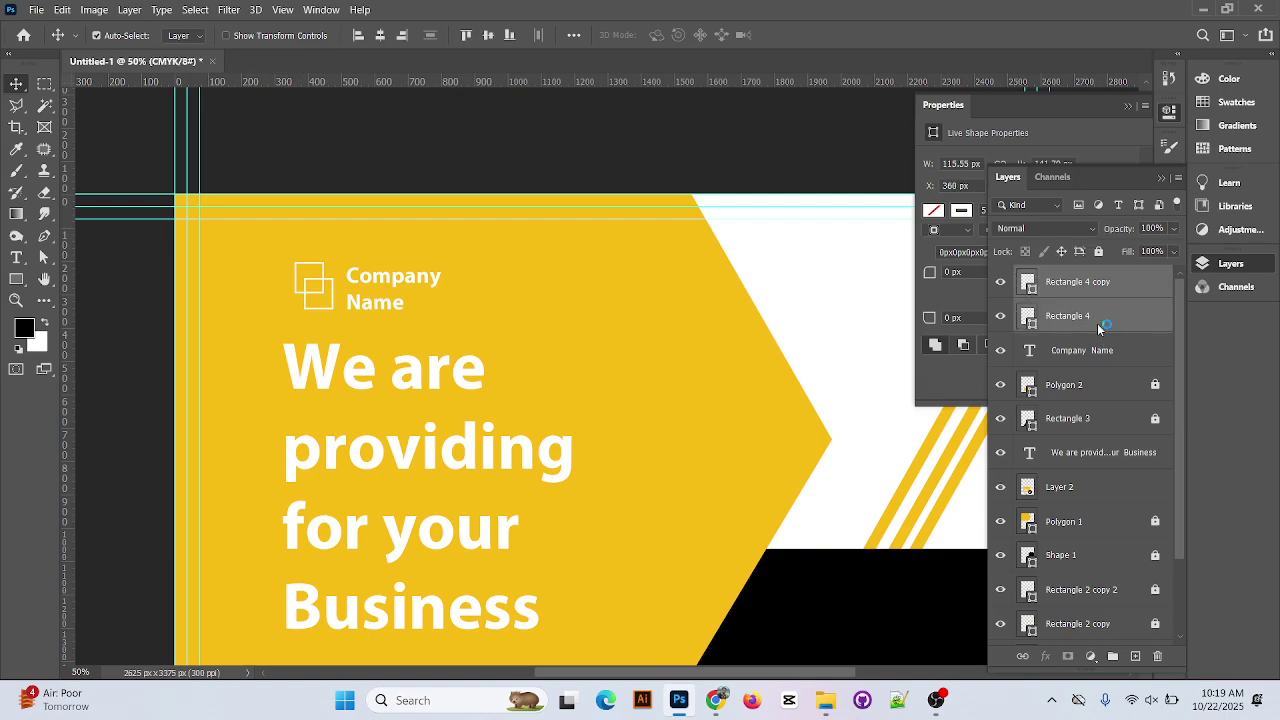
pyautogui.keyDown('shift'); pyautogui.click(1099, 350); pyautogui.keyUp('shift')
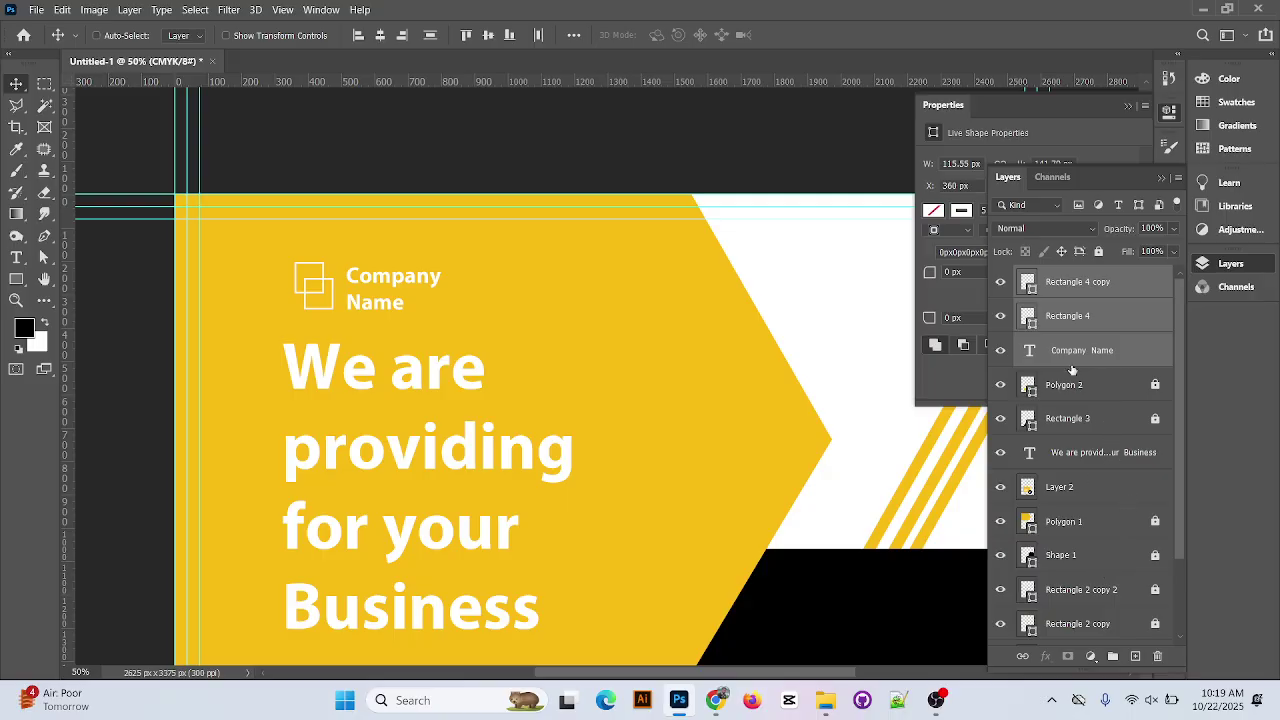
pyautogui.moveTo(400, 310); pyautogui.dragTo(358, 312)
pyautogui.moveTo(396, 366); pyautogui.dragTo(372, 372)
pyautogui.scroll(-1, 405, 362)
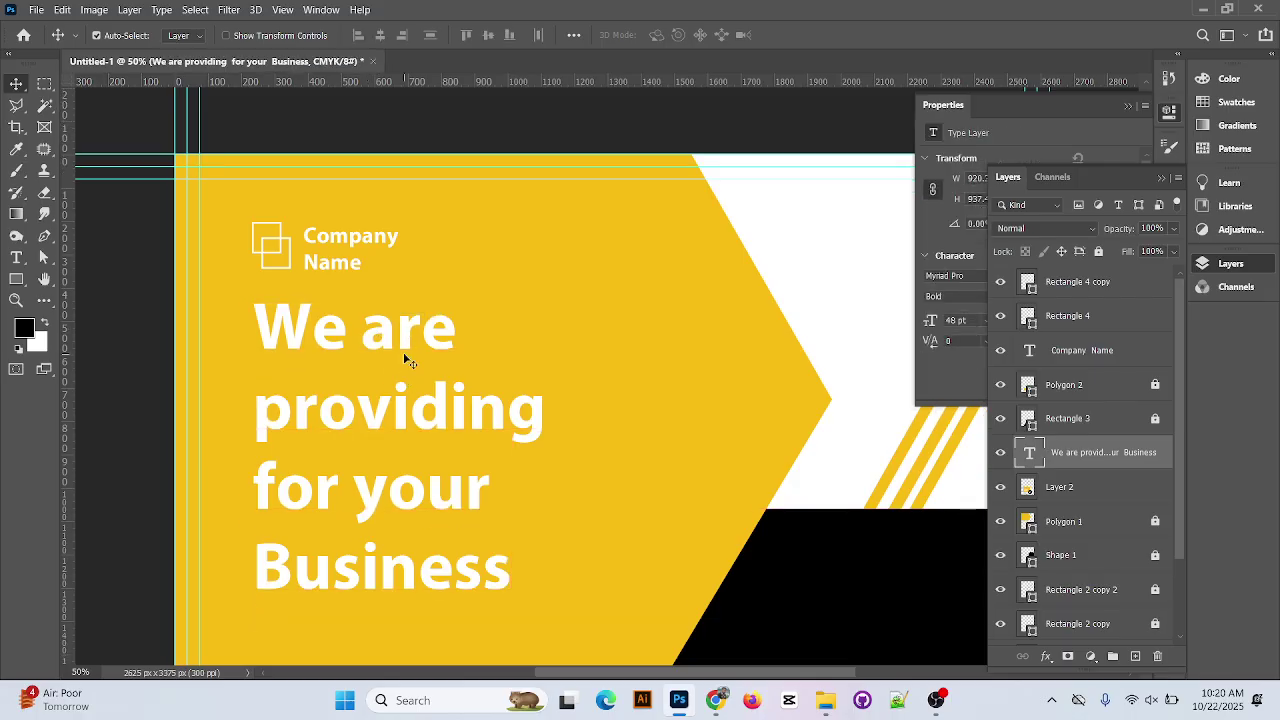
# Select all the headline text for editing and open the character settings beside the layer list
pyautogui.doubleClick(420, 420)
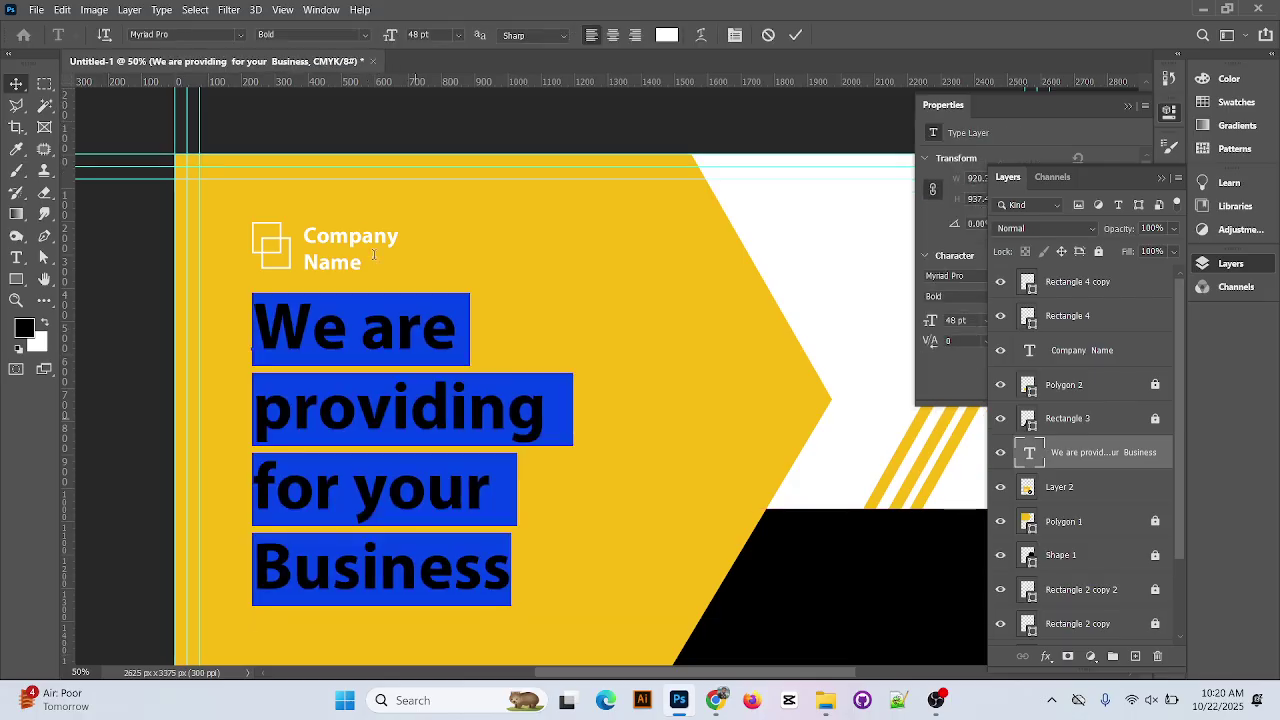
pyautogui.click(734, 35)
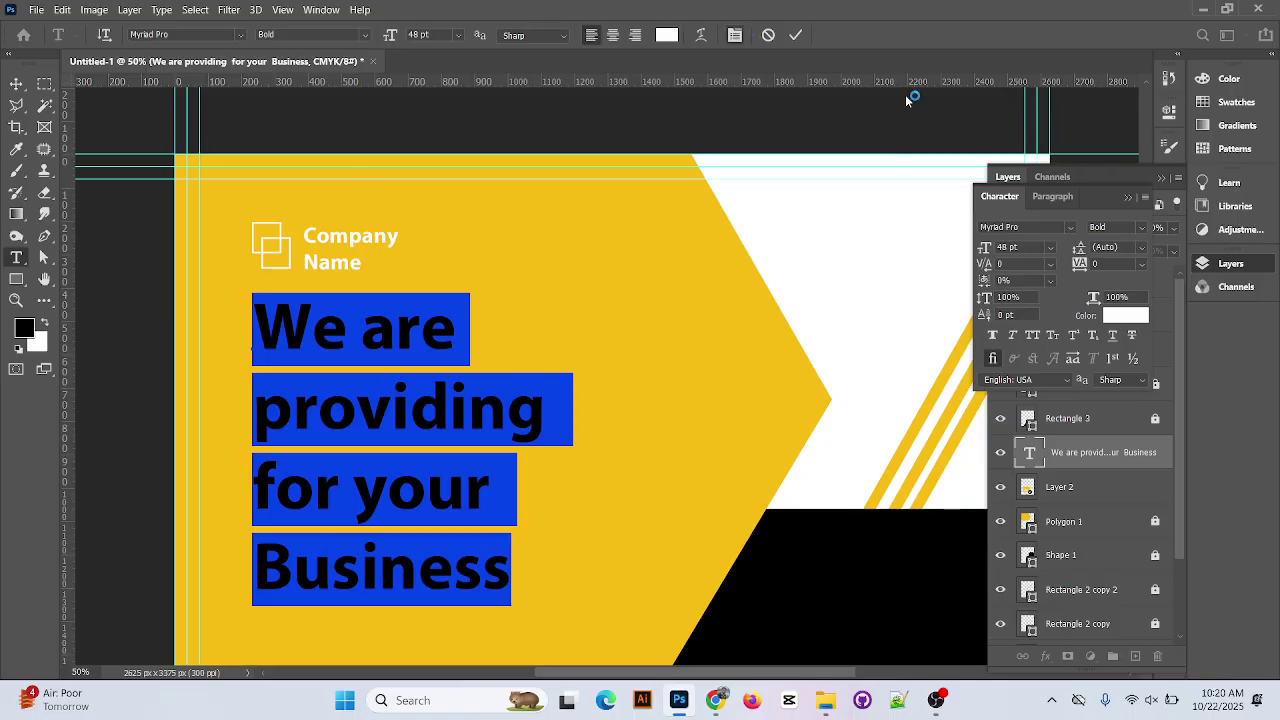
pyautogui.moveTo(1102, 195); pyautogui.dragTo(911, 127)
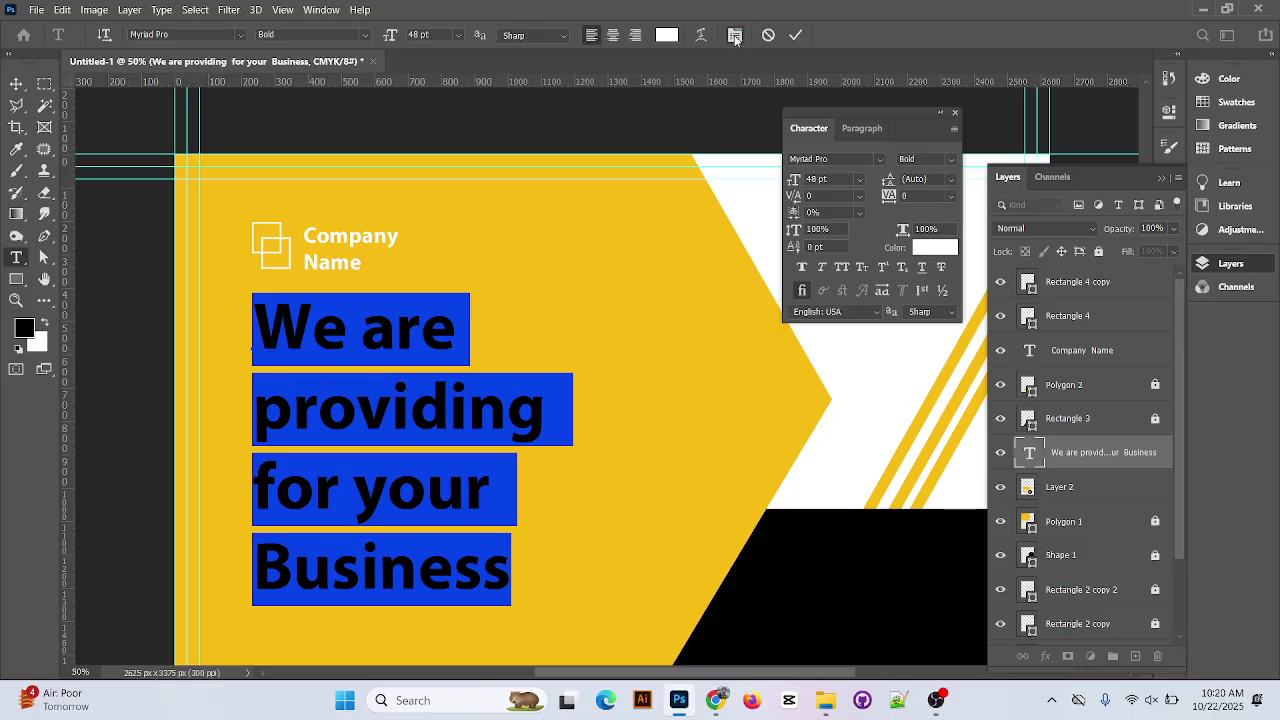
# Try a tracking of 10 on the headline text and reset it to 0
pyautogui.click(916, 198)
pyautogui.press('BackSpace')
pyautogui.press('Return')
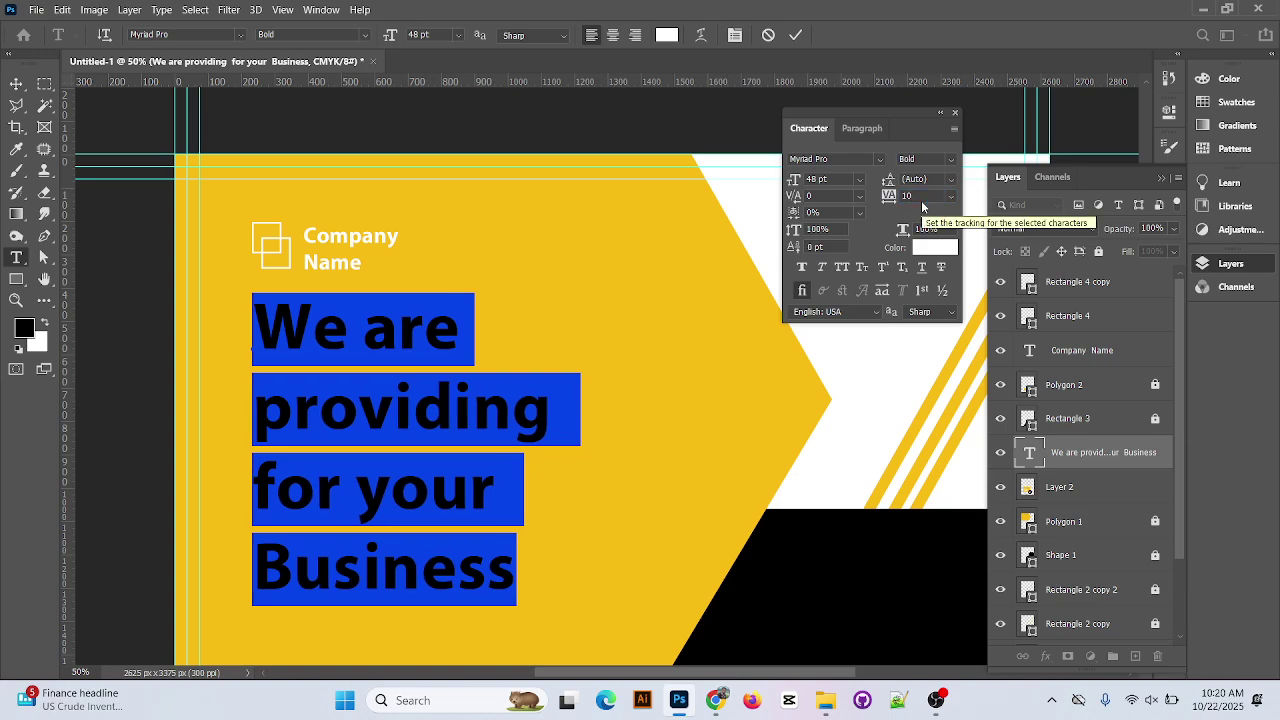
pyautogui.press('BackSpace')
pyautogui.hotkey('ctrl', 'z')
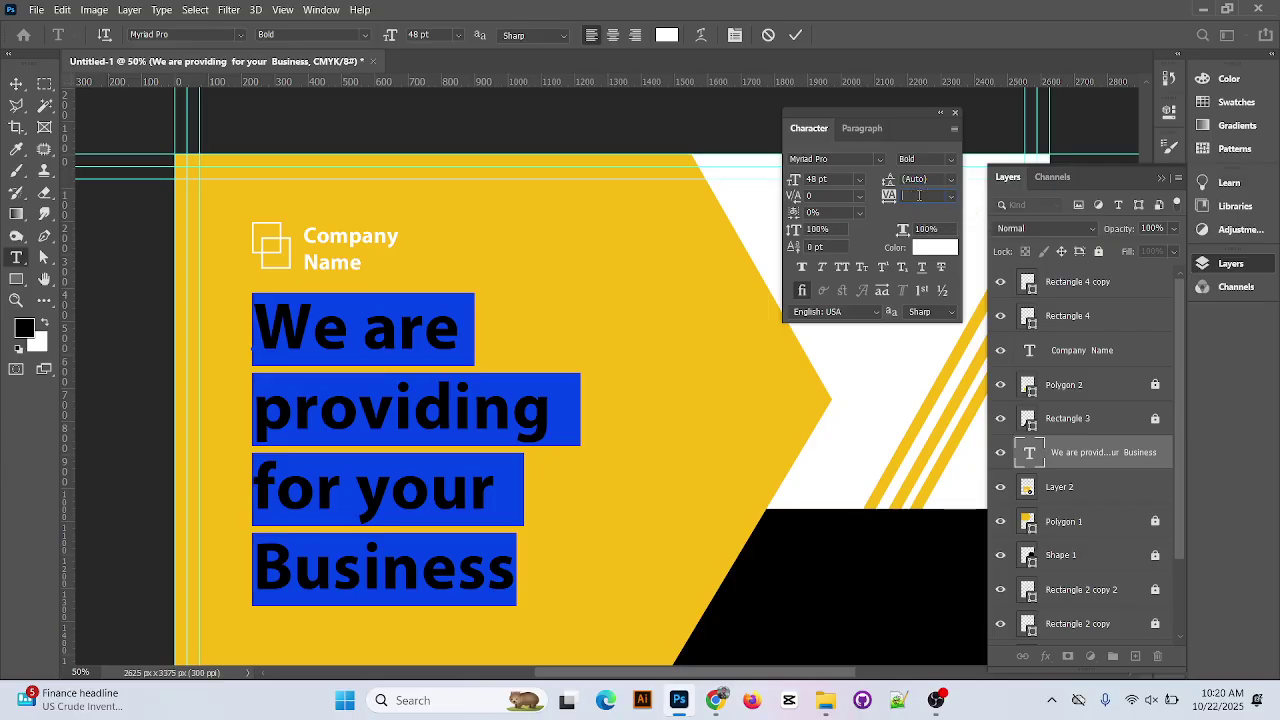
pyautogui.write('0')
pyautogui.press('Return')
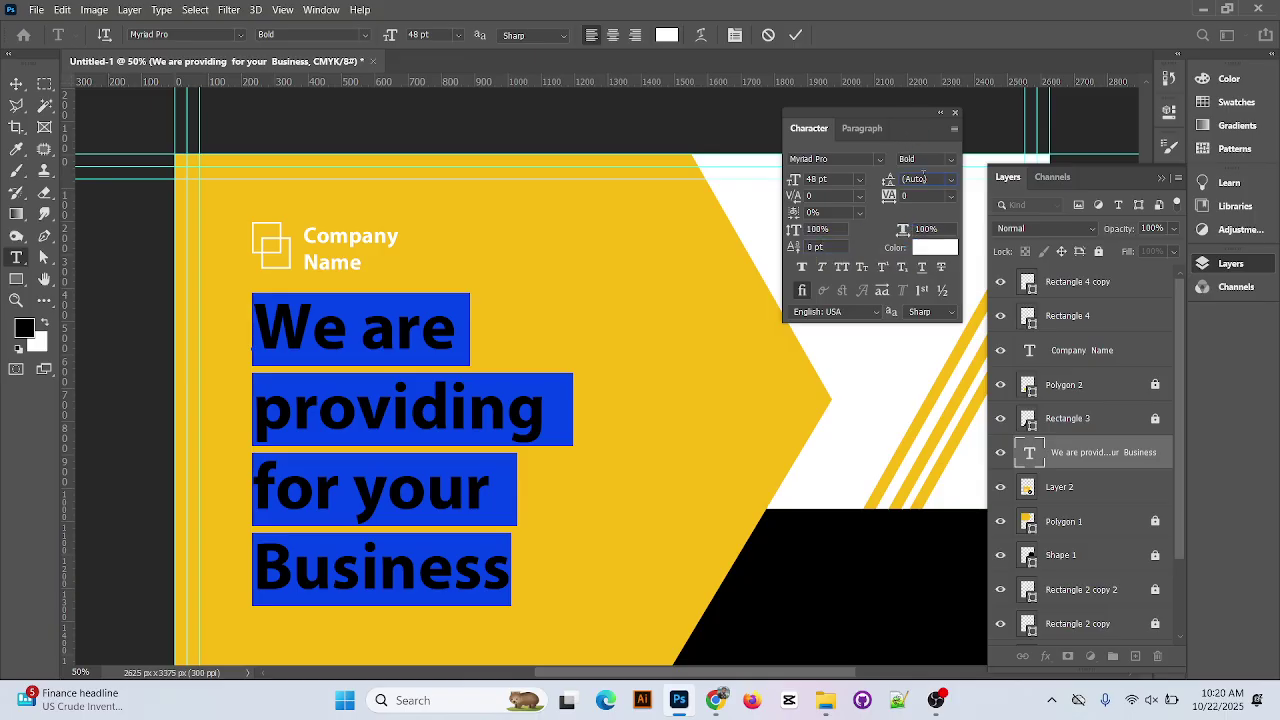
# Try 8 pt and 6 pt leading on the headline, undoing each change
pyautogui.click(951, 179)
pyautogui.click(941, 228)
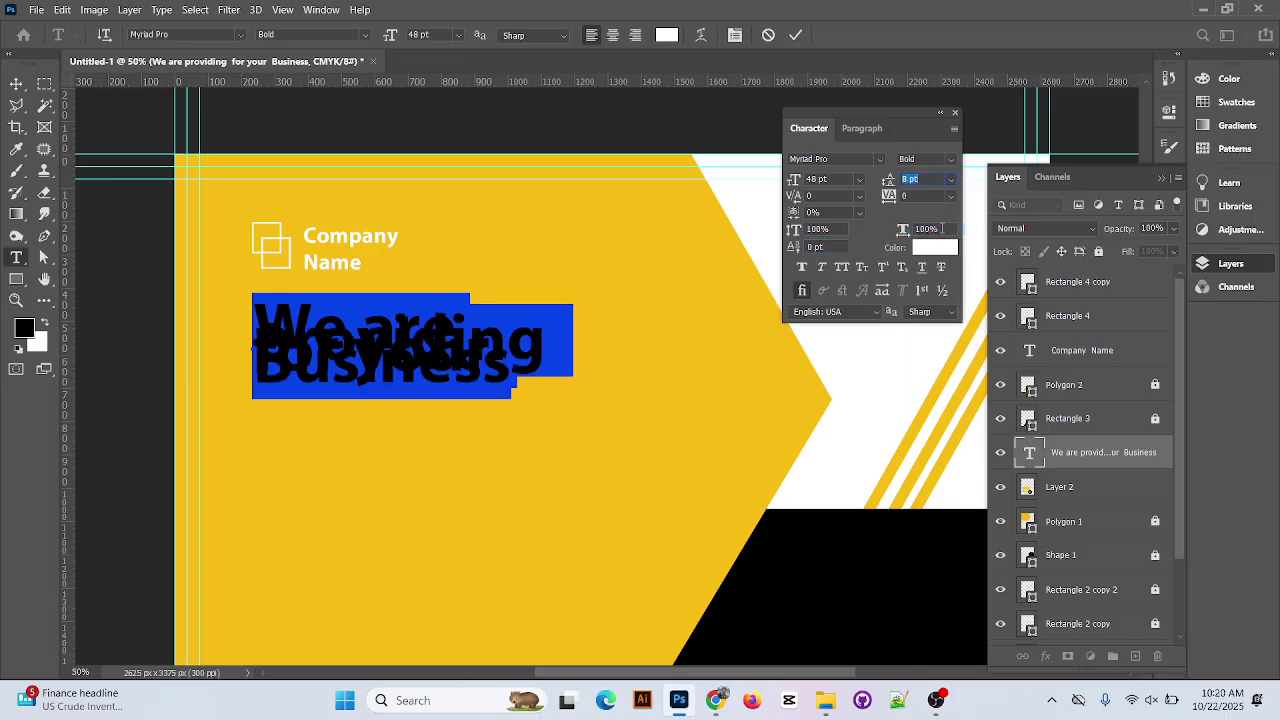
pyautogui.hotkey('ctrl', 'z')
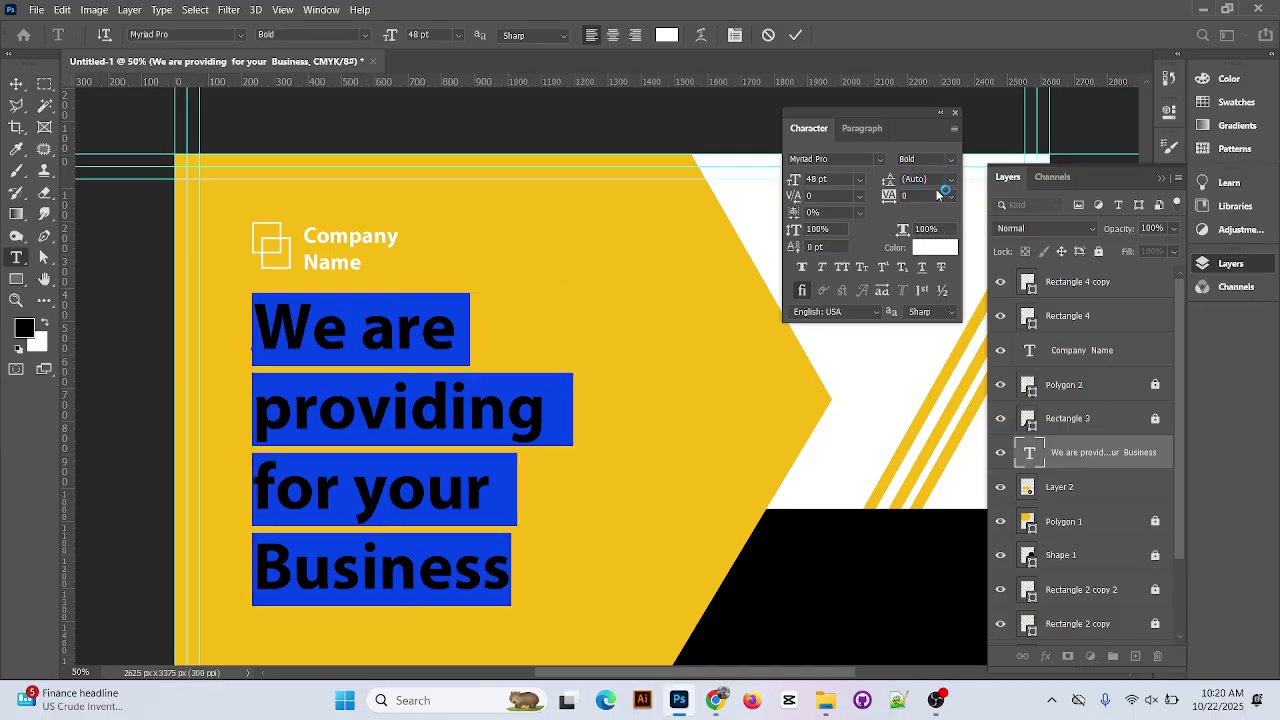
pyautogui.click(951, 181)
pyautogui.click(921, 177)
pyautogui.click(951, 179)
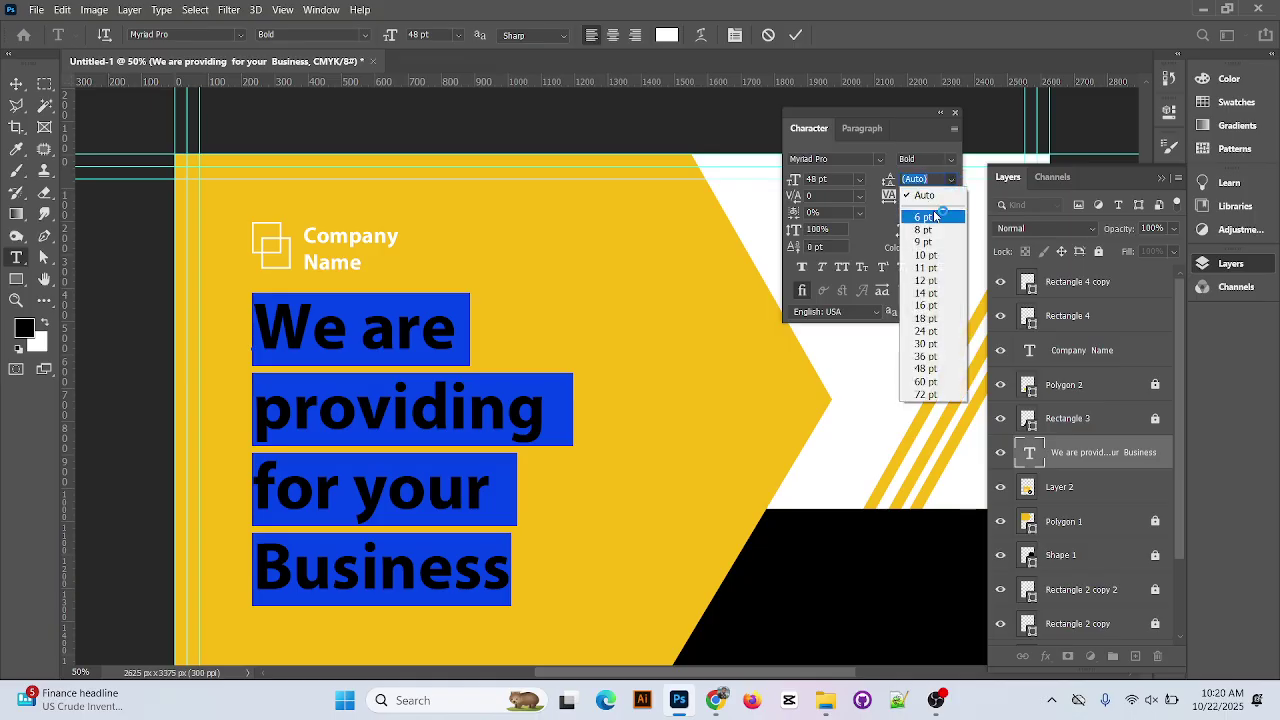
pyautogui.click(935, 210)
pyautogui.hotkey('ctrl', 'z')
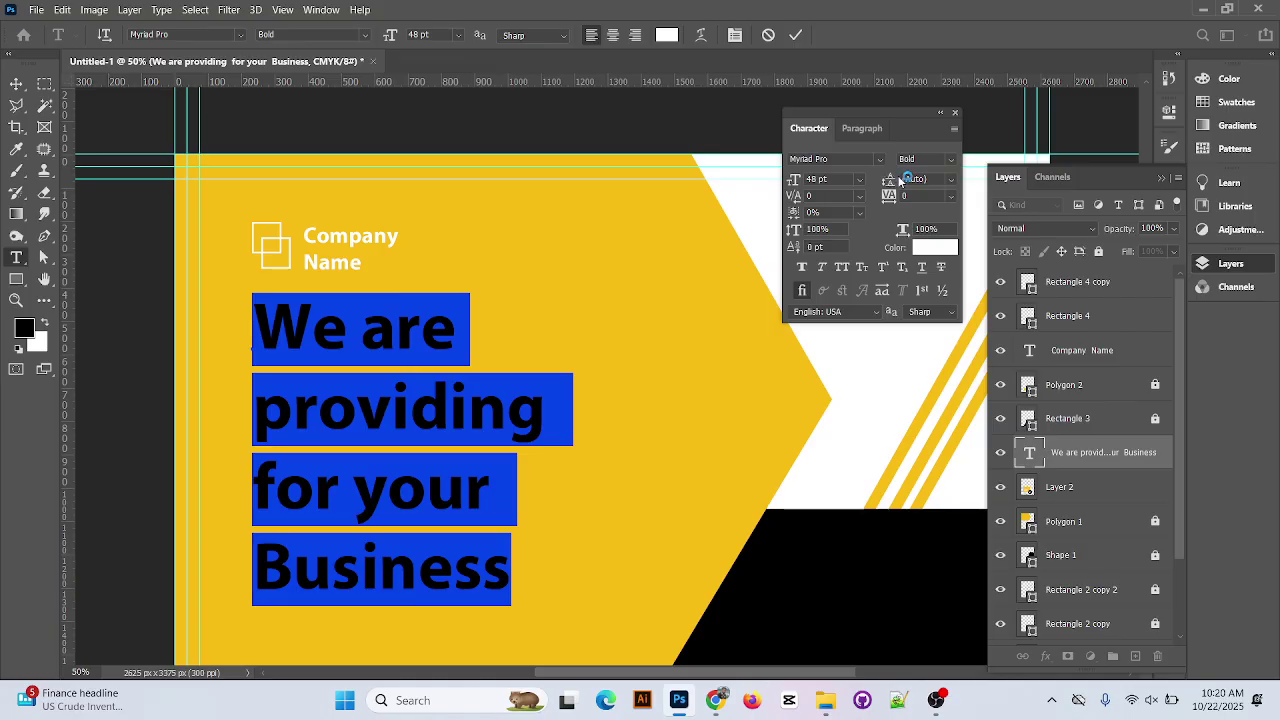
# Try a leading of 1 and a vertical scale of 50% on the headline, undoing both
pyautogui.click(951, 179)
pyautogui.click(925, 178)
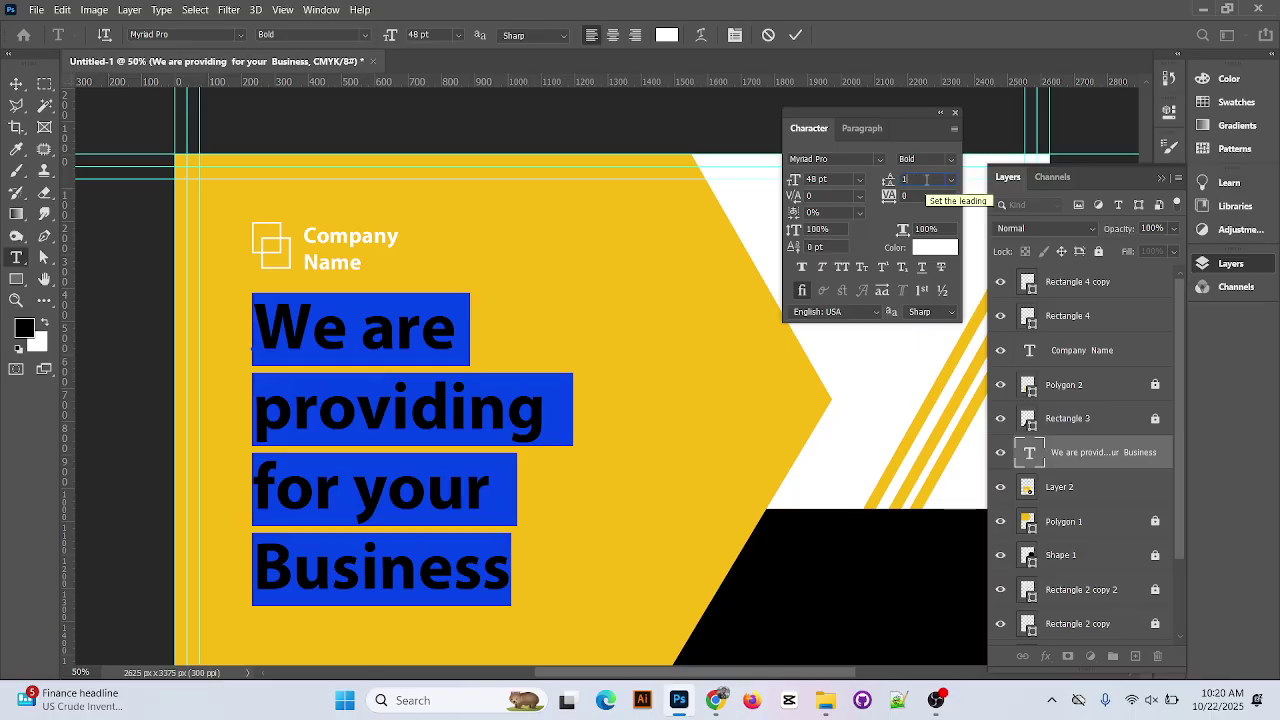
pyautogui.write('1')
pyautogui.press('Return')
pyautogui.hotkey('ctrl', 'z')
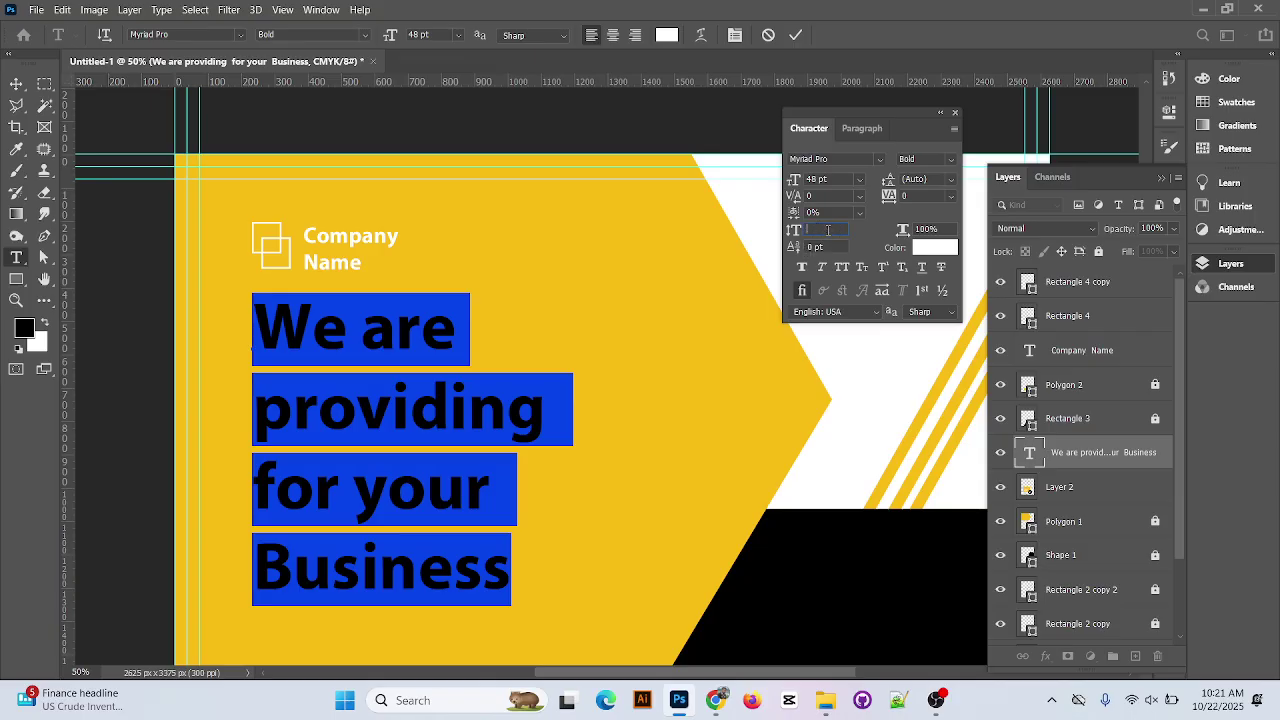
pyautogui.press('Return')
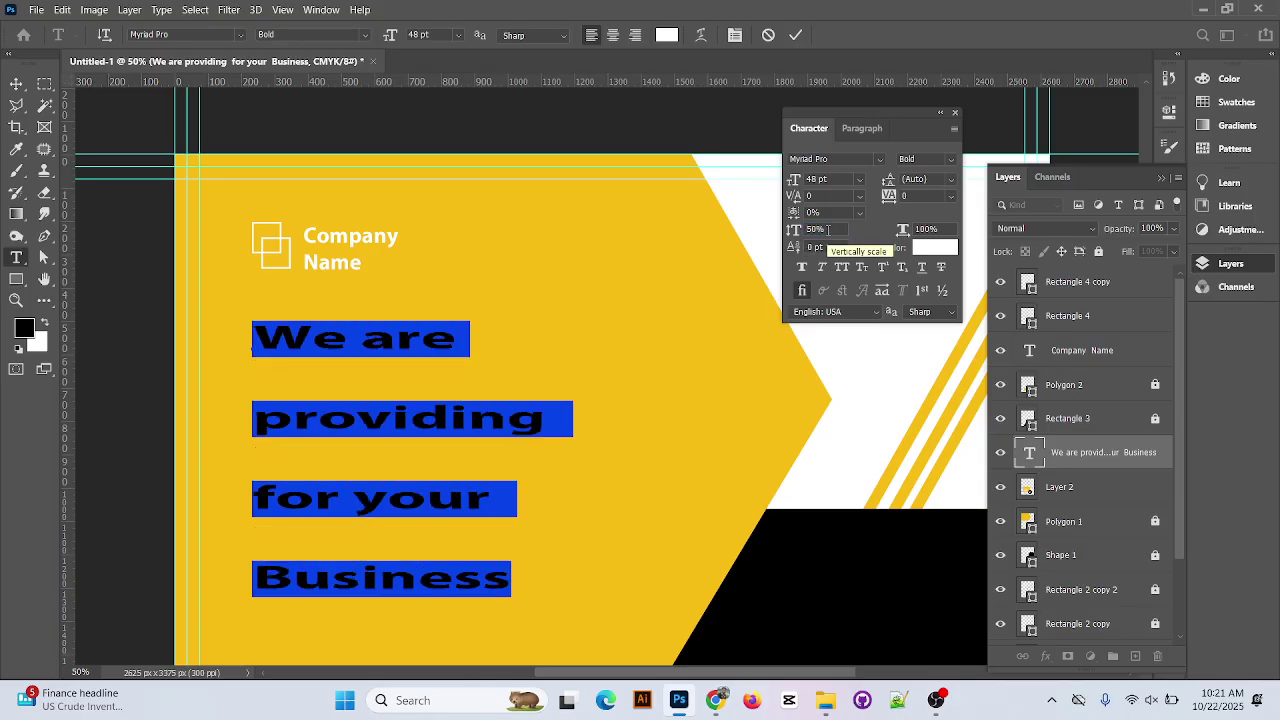
pyautogui.hotkey('ctrl', 'z')
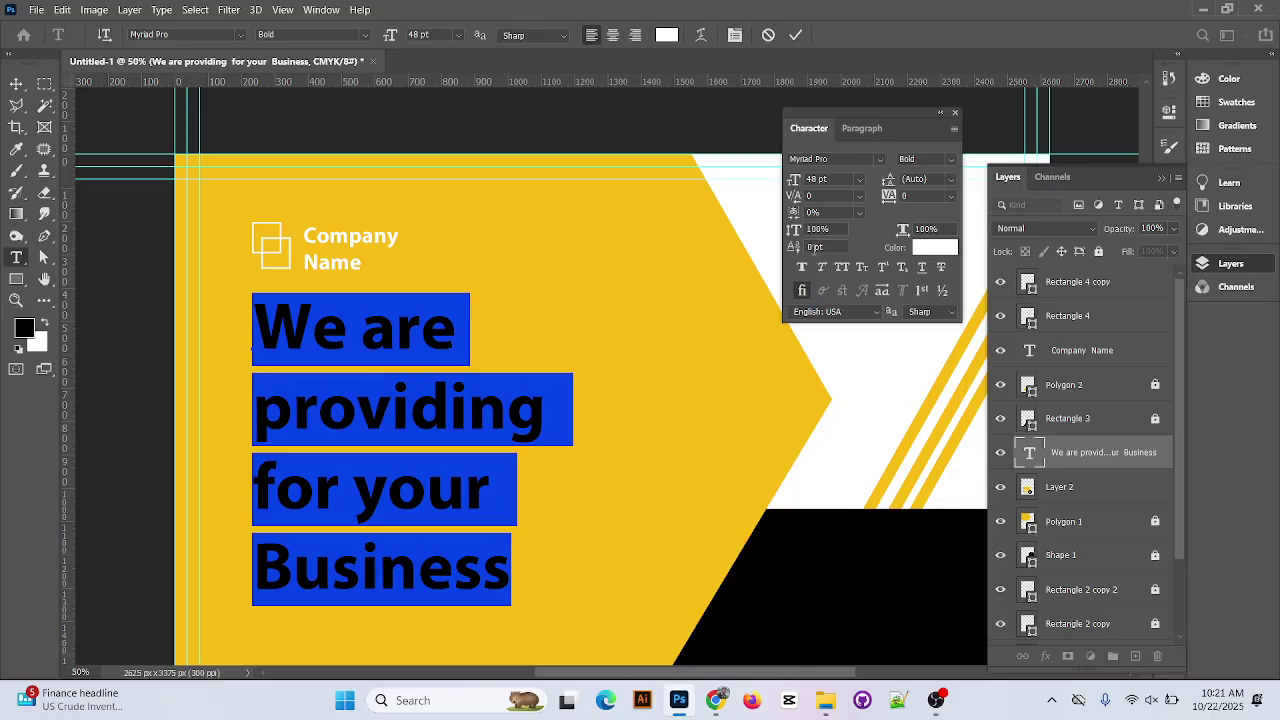
# Set the headline's baseline shift to 1 pt
pyautogui.press('Return')
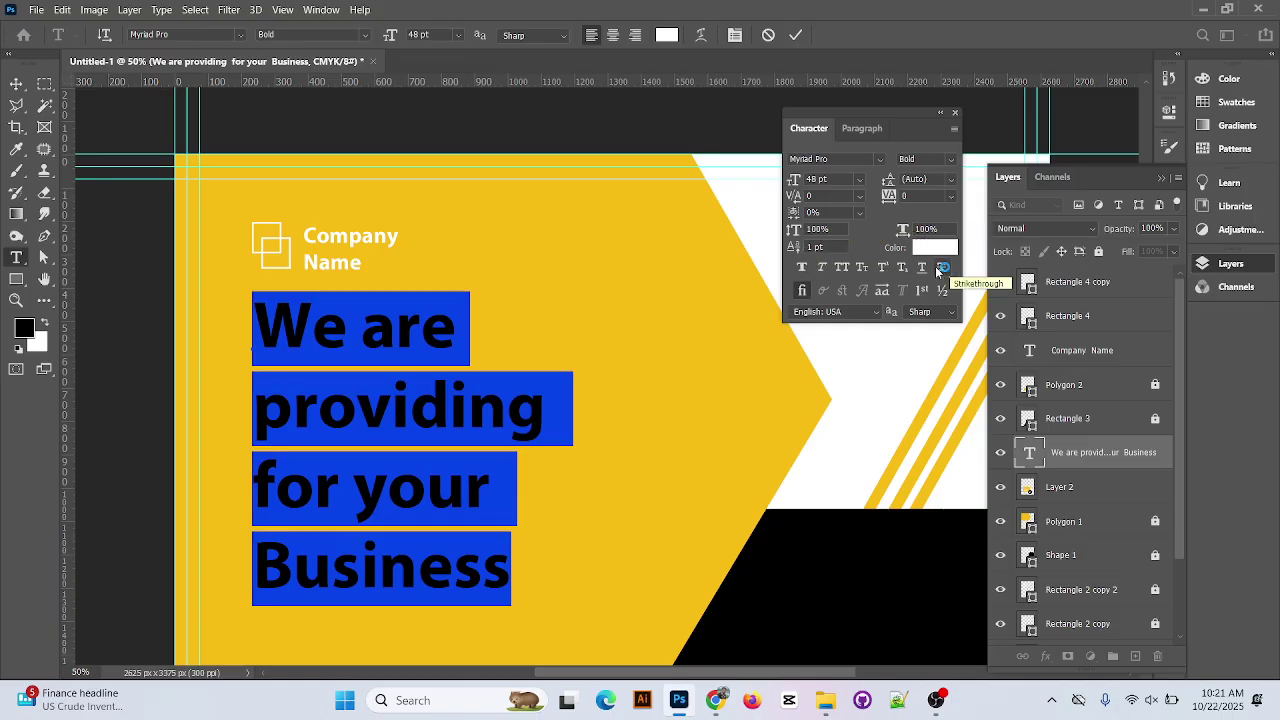
pyautogui.click(878, 311)
pyautogui.press('Escape')
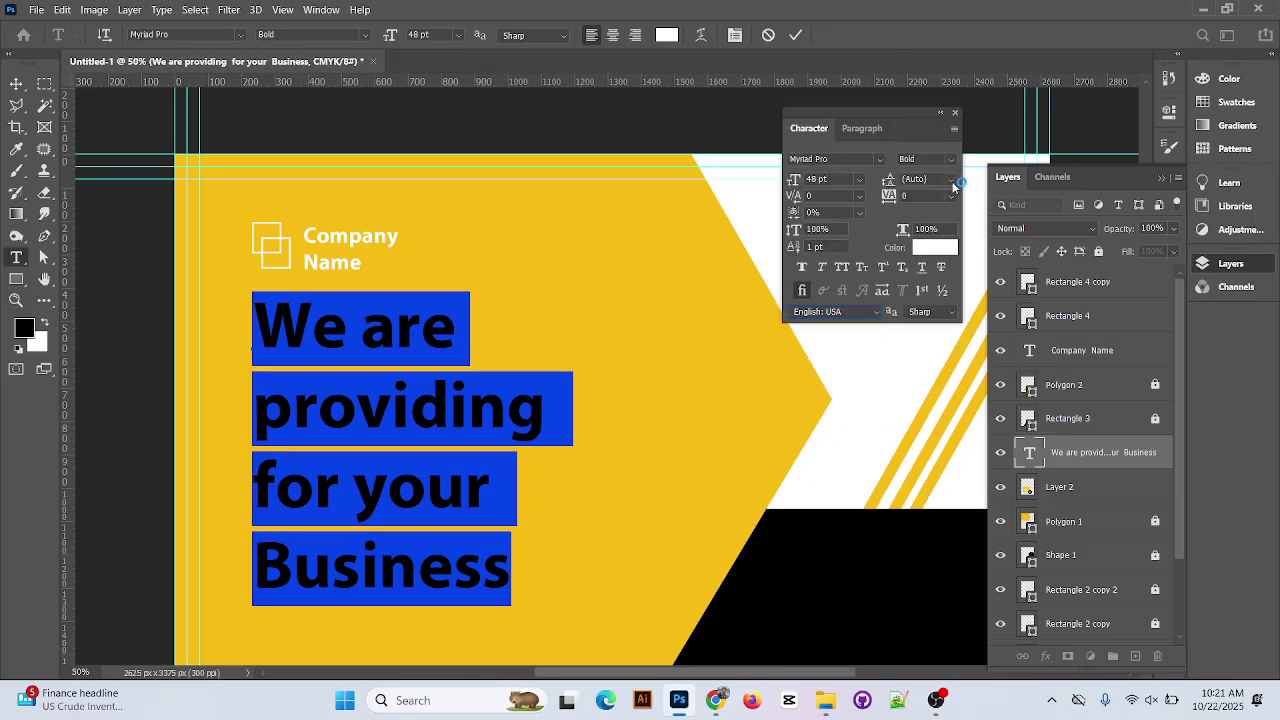
# Try preset leading values of 72, 14, 10, 36 and 30 pt on the headline to compare its line spacing
pyautogui.click(949, 179)
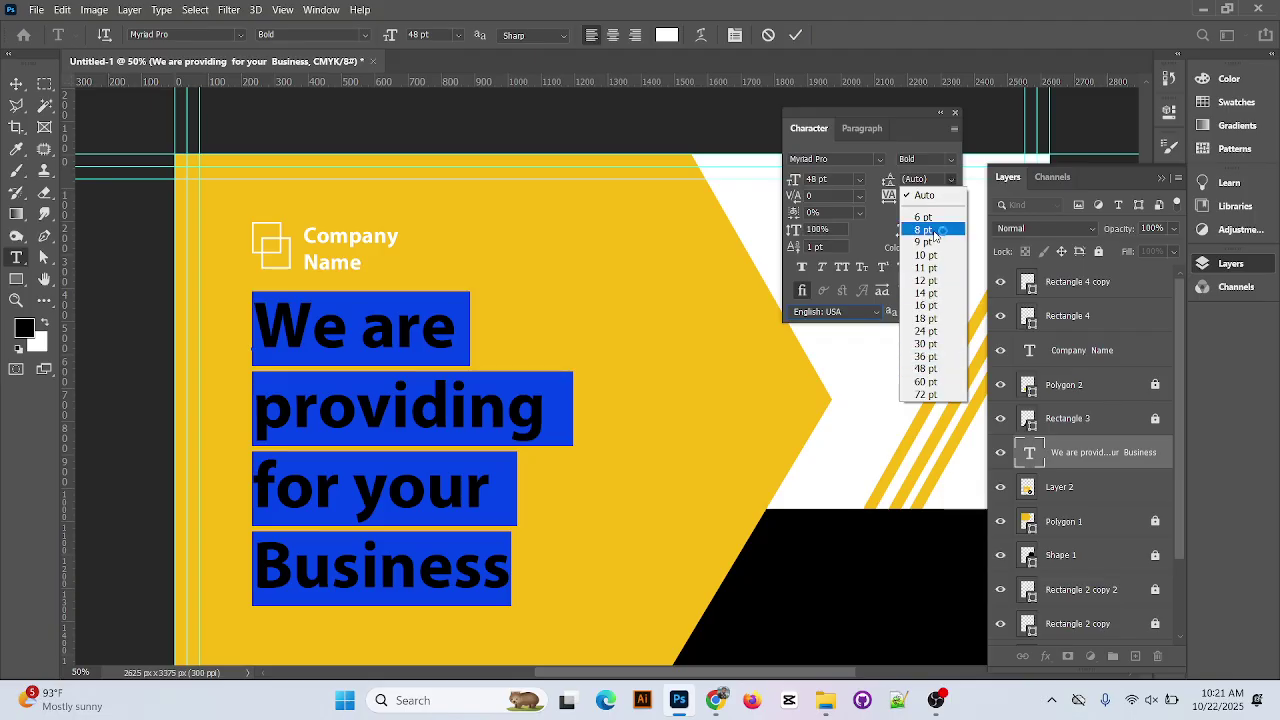
pyautogui.click(955, 394)
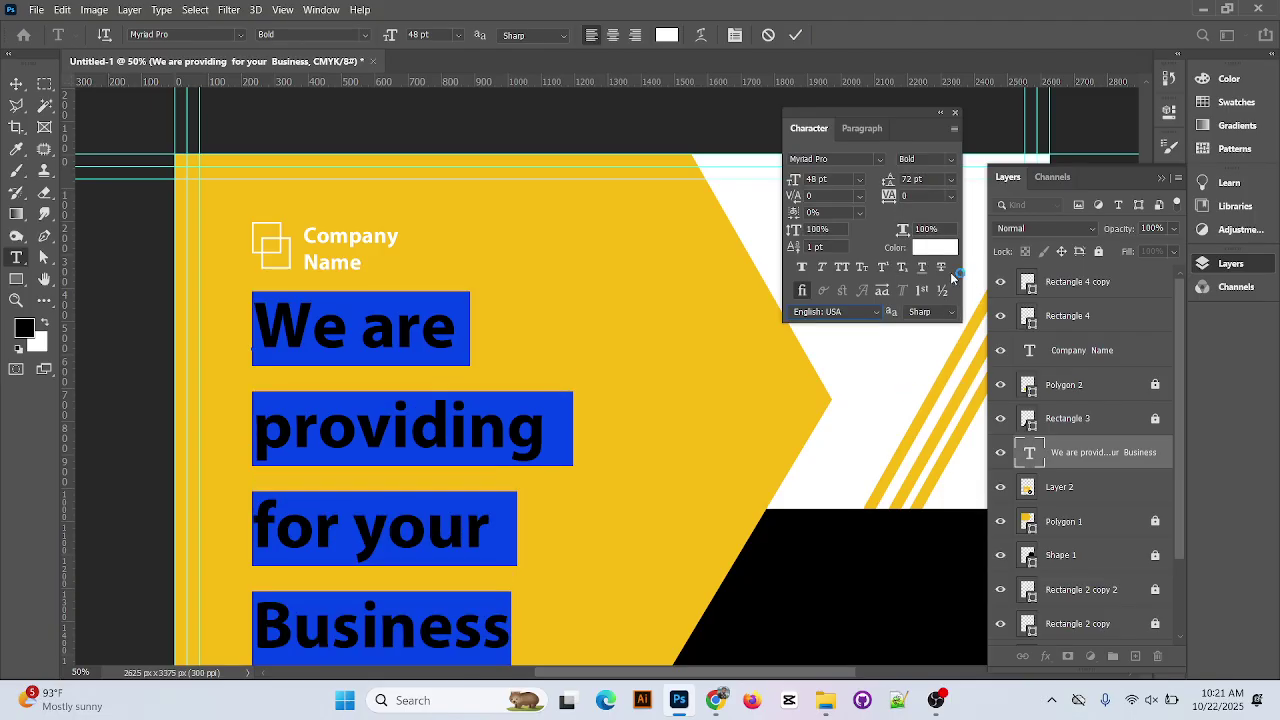
pyautogui.click(949, 180)
pyautogui.click(935, 294)
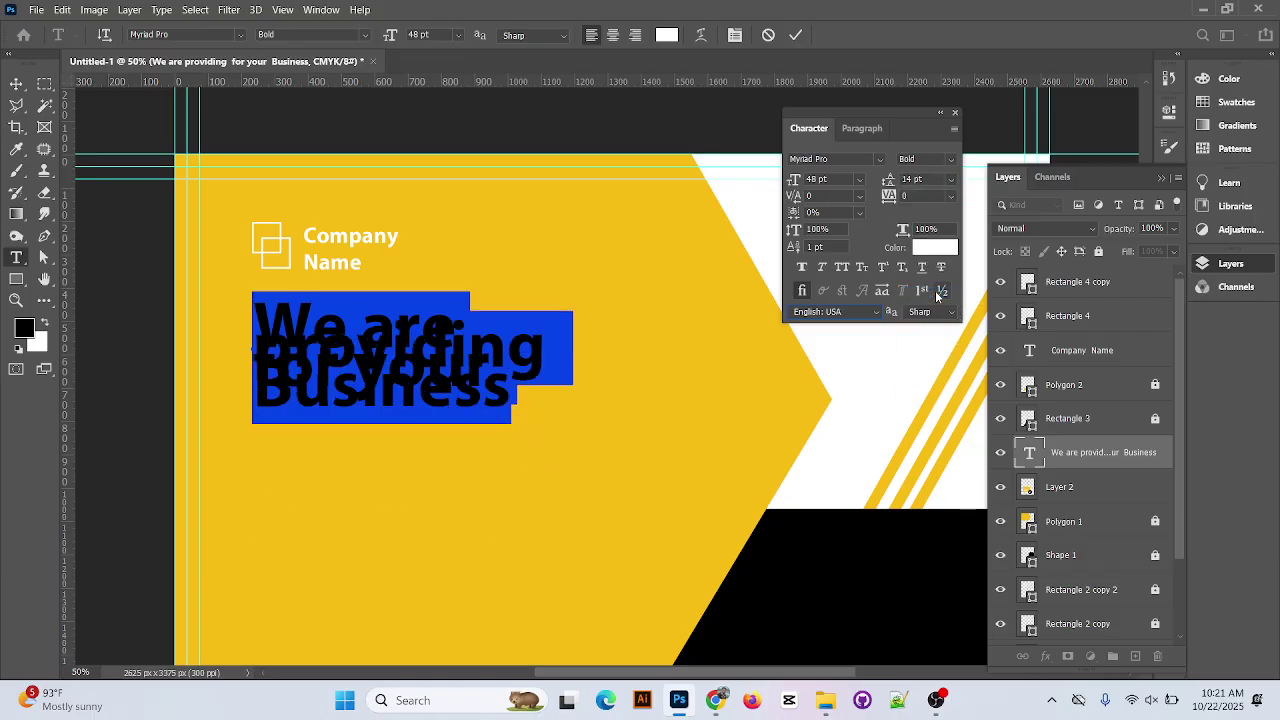
pyautogui.click(950, 179)
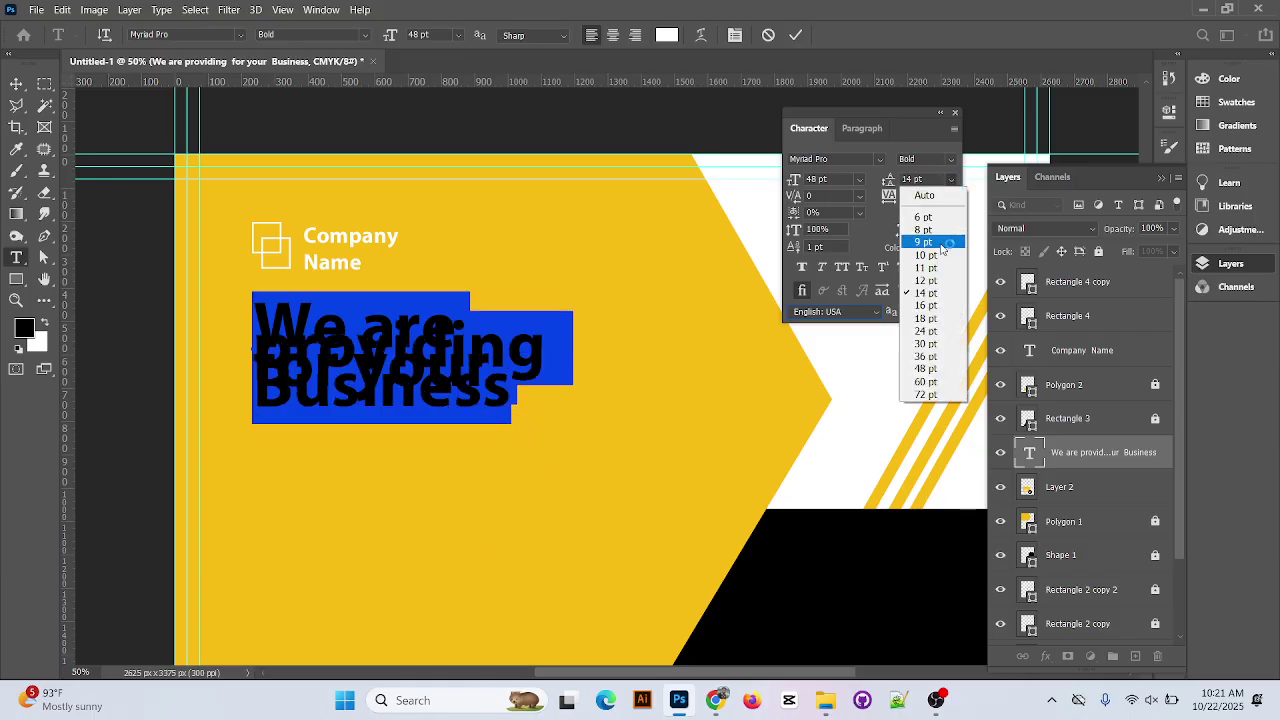
pyautogui.click(941, 254)
pyautogui.click(950, 180)
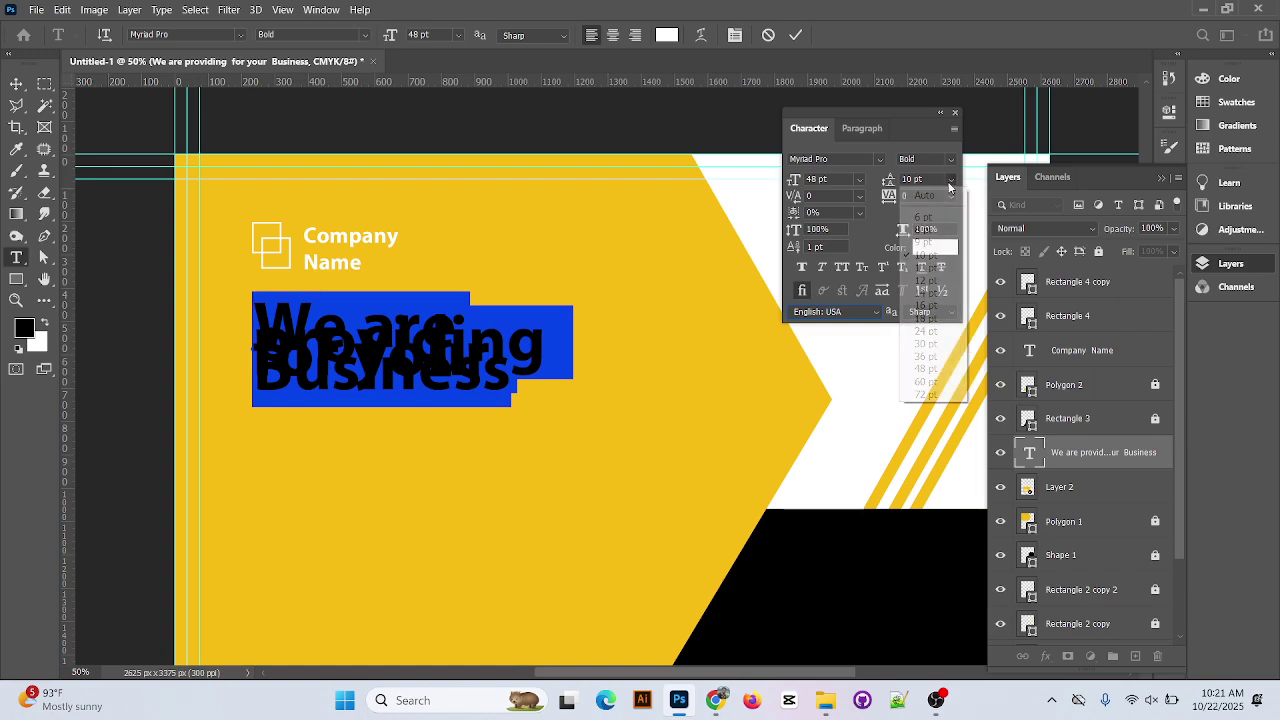
pyautogui.click(945, 357)
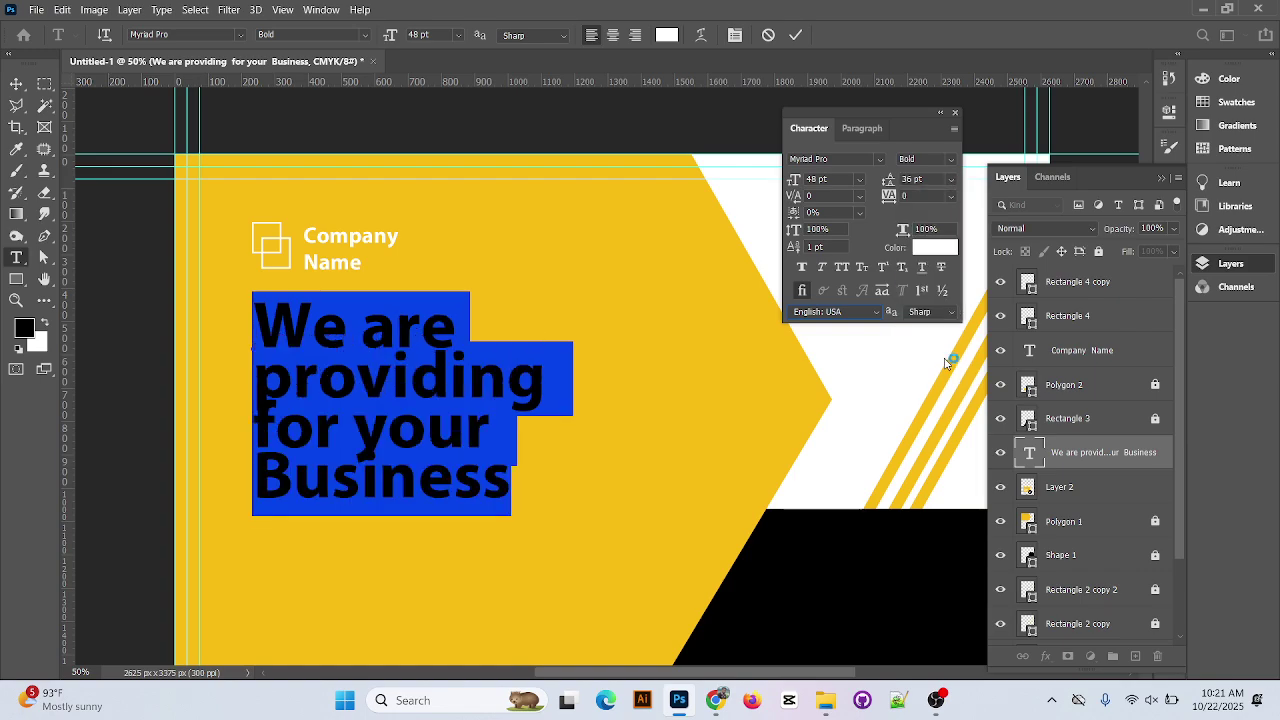
pyautogui.click(950, 179)
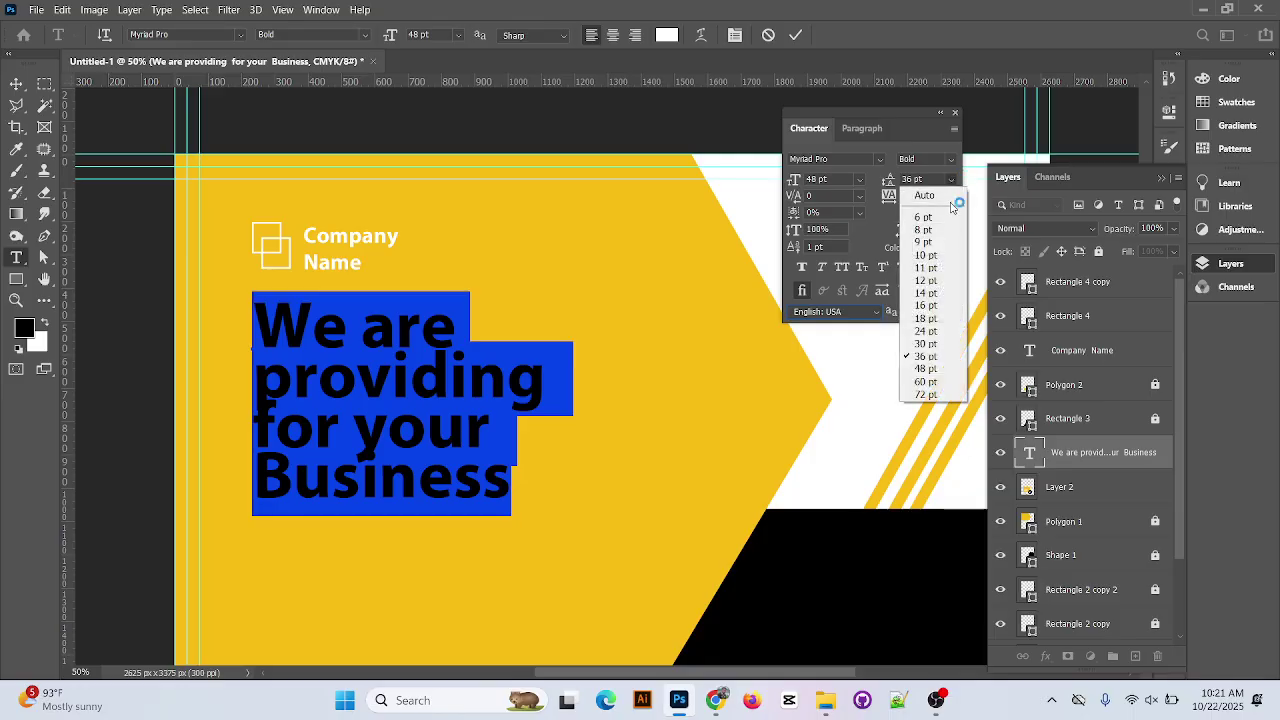
pyautogui.click(949, 343)
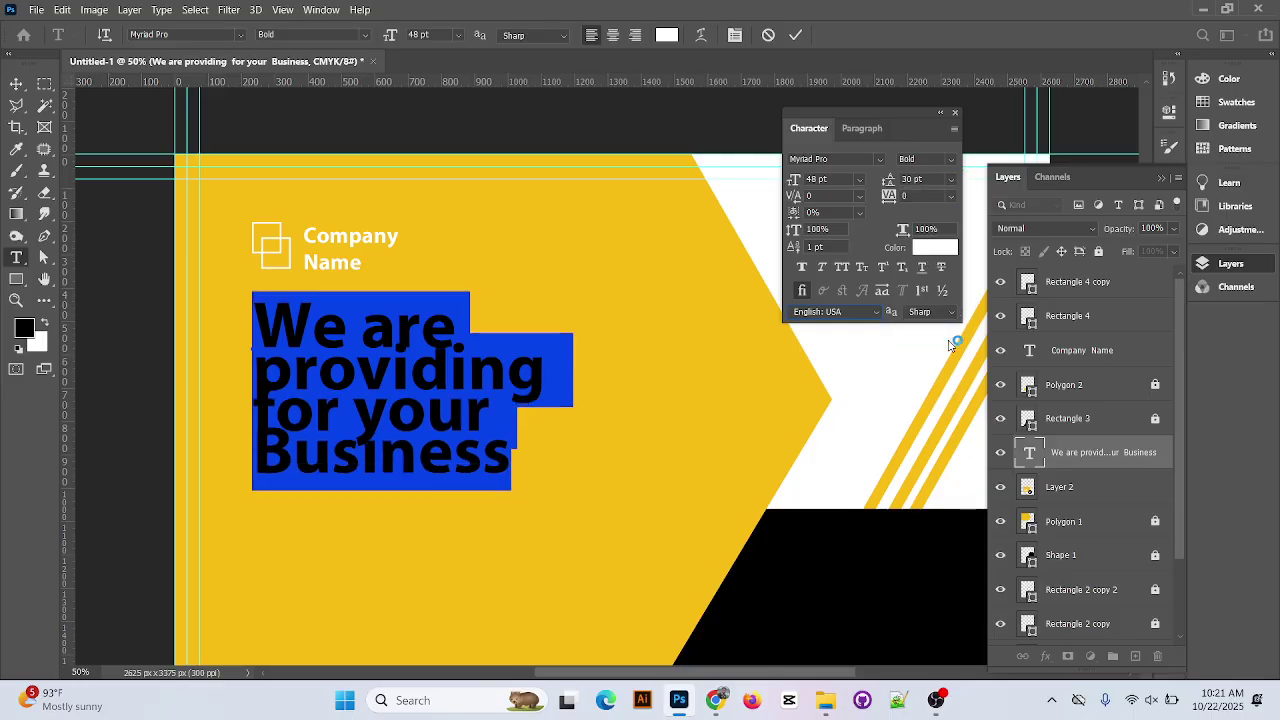
# Set the headline's leading to 37 pt
pyautogui.click(950, 179)
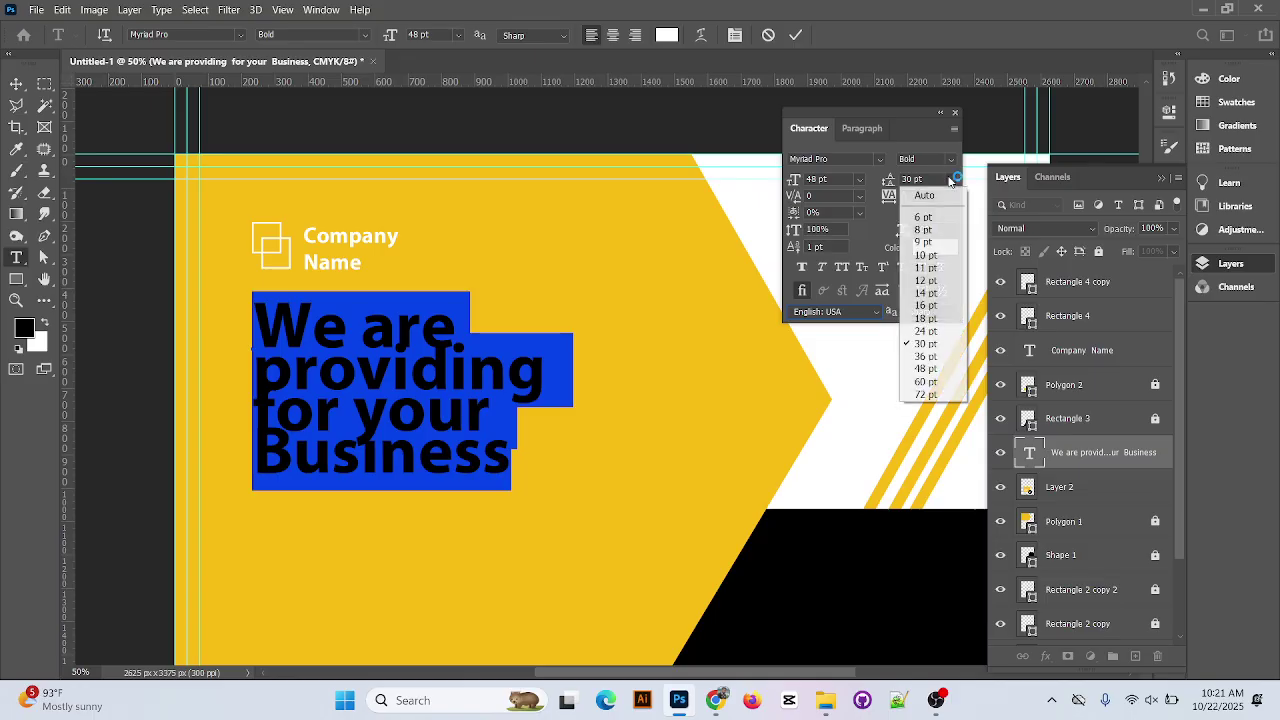
pyautogui.click(949, 356)
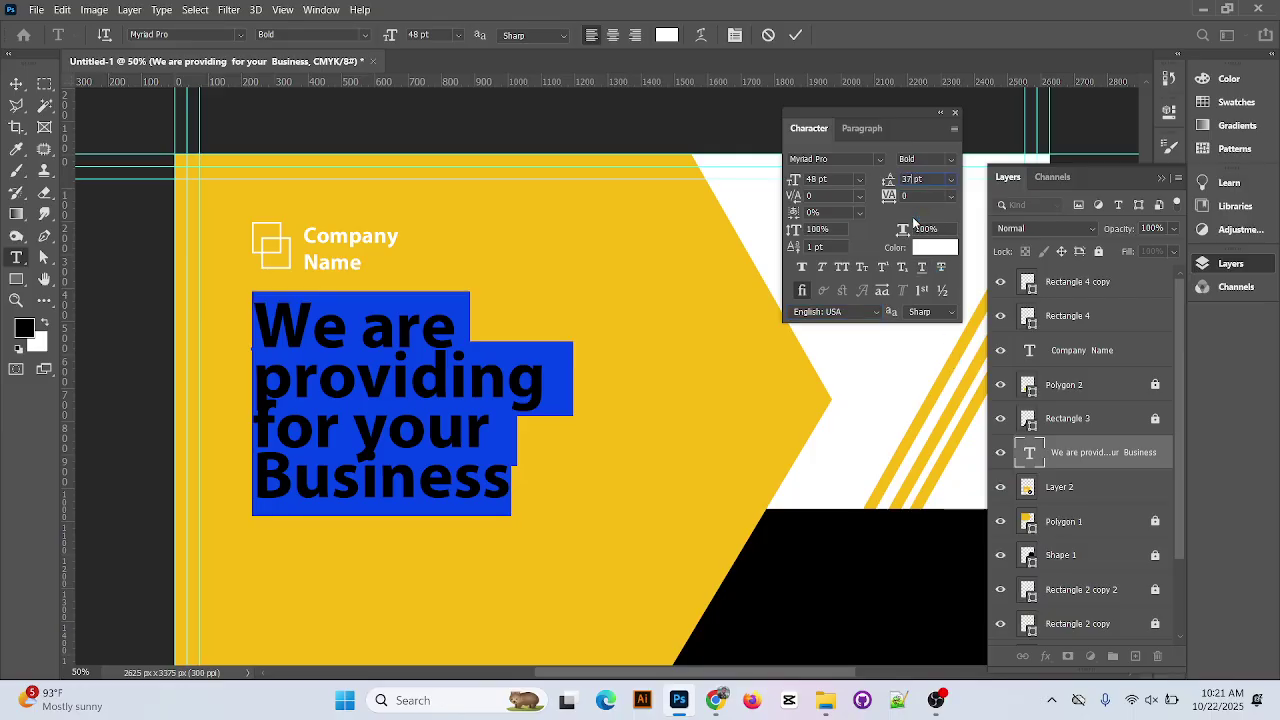
pyautogui.press('Return')
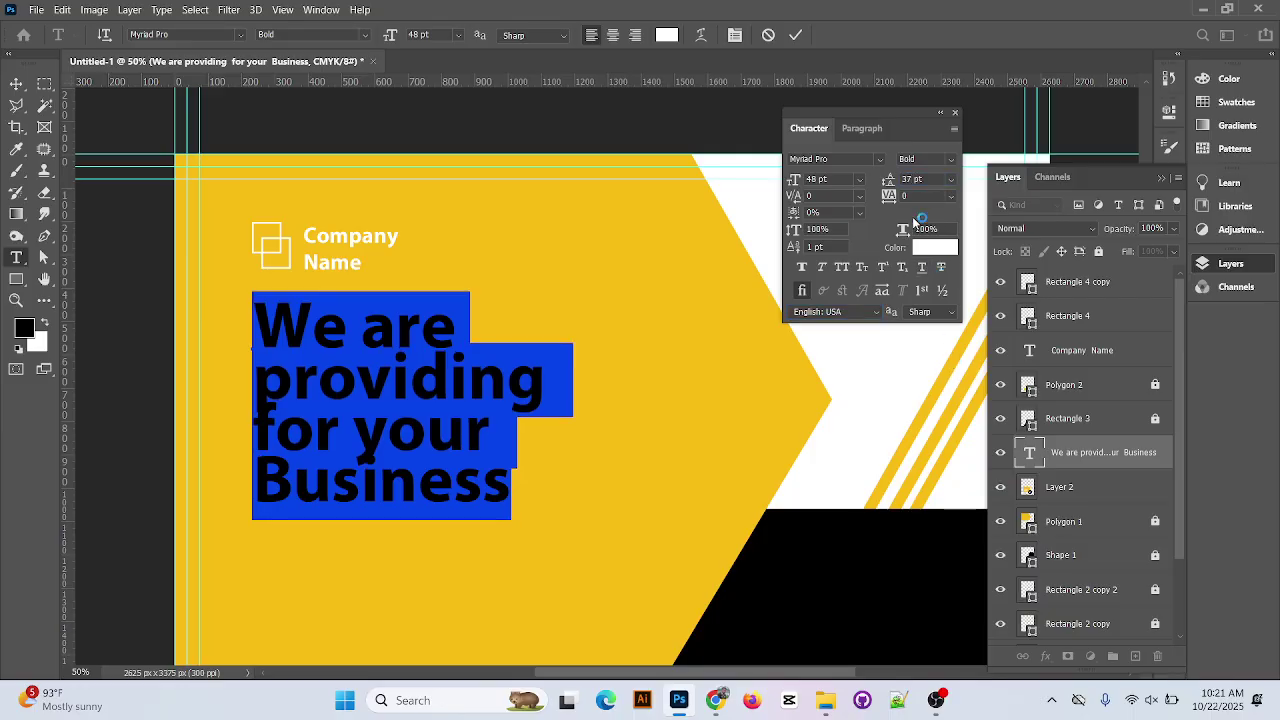
# Try a leading of 40 pt on the headline
pyautogui.click(953, 181)
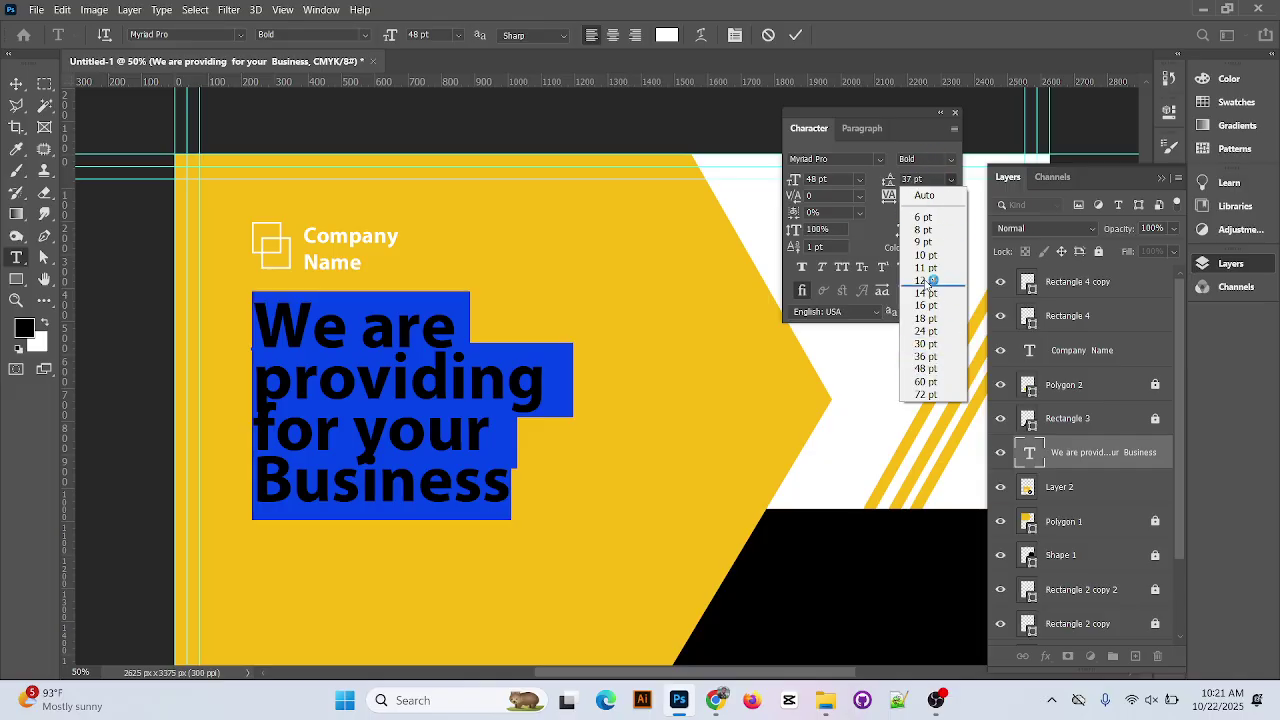
pyautogui.click(908, 179)
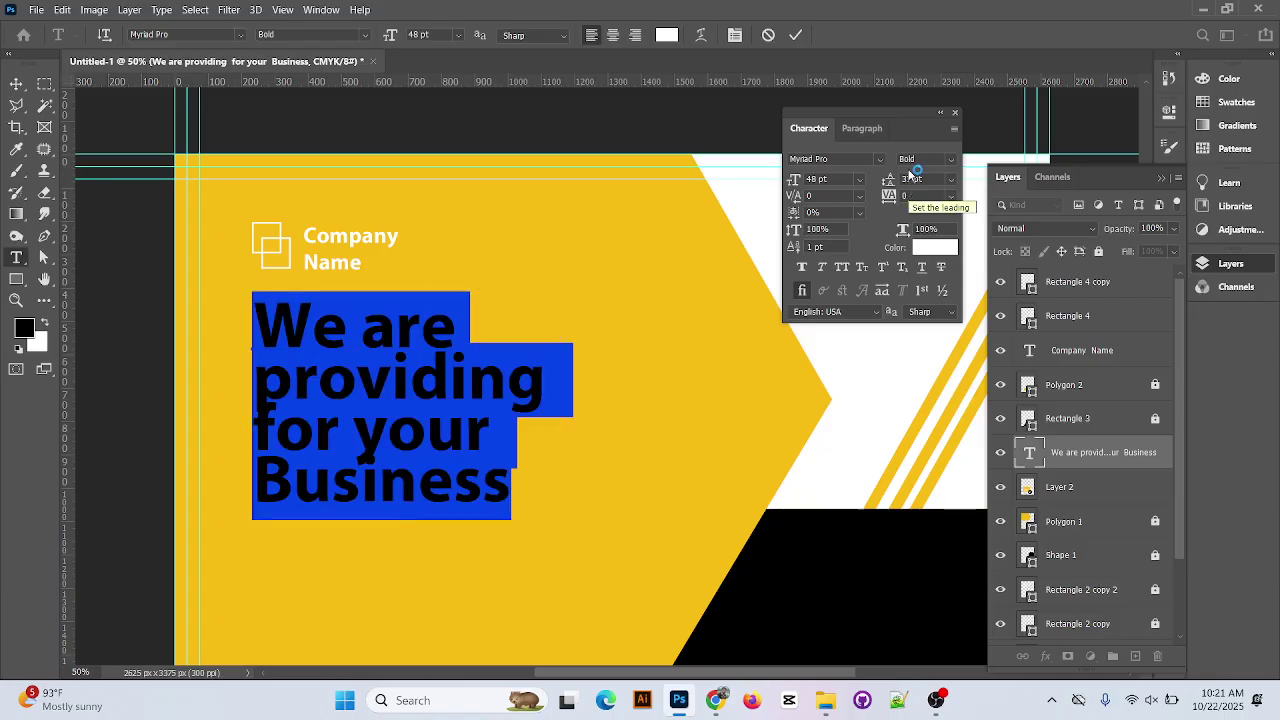
pyautogui.click(910, 186)
pyautogui.press('BackSpace')
pyautogui.write('40')
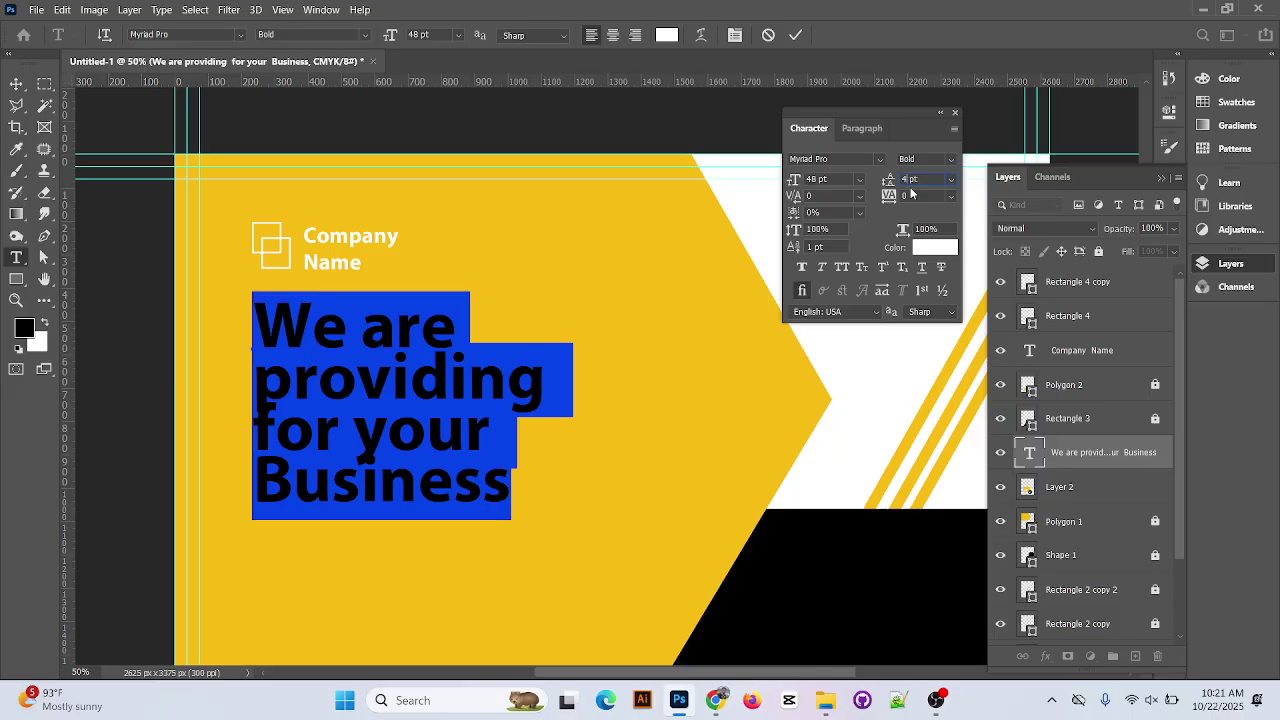
pyautogui.press('Return')
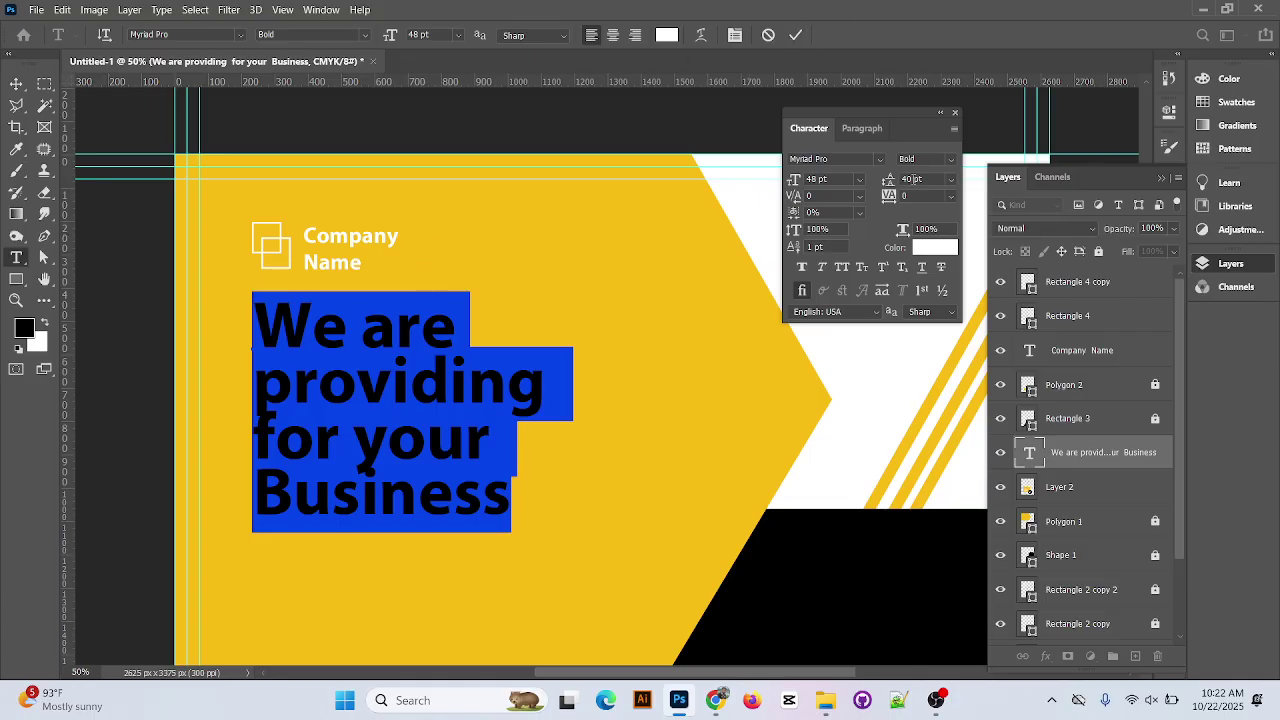
# Set the headline's leading to 42 pt and commit the text edit
pyautogui.click(912, 179)
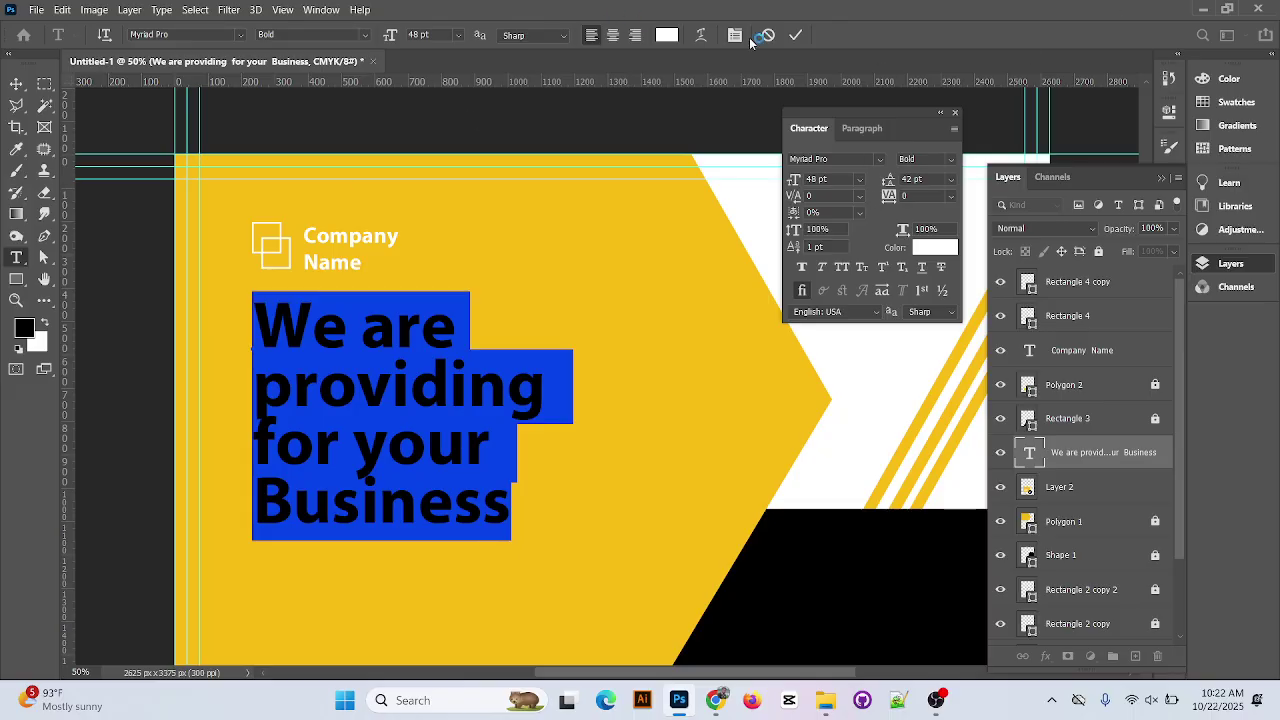
pyautogui.click(795, 35)
pyautogui.press('v')
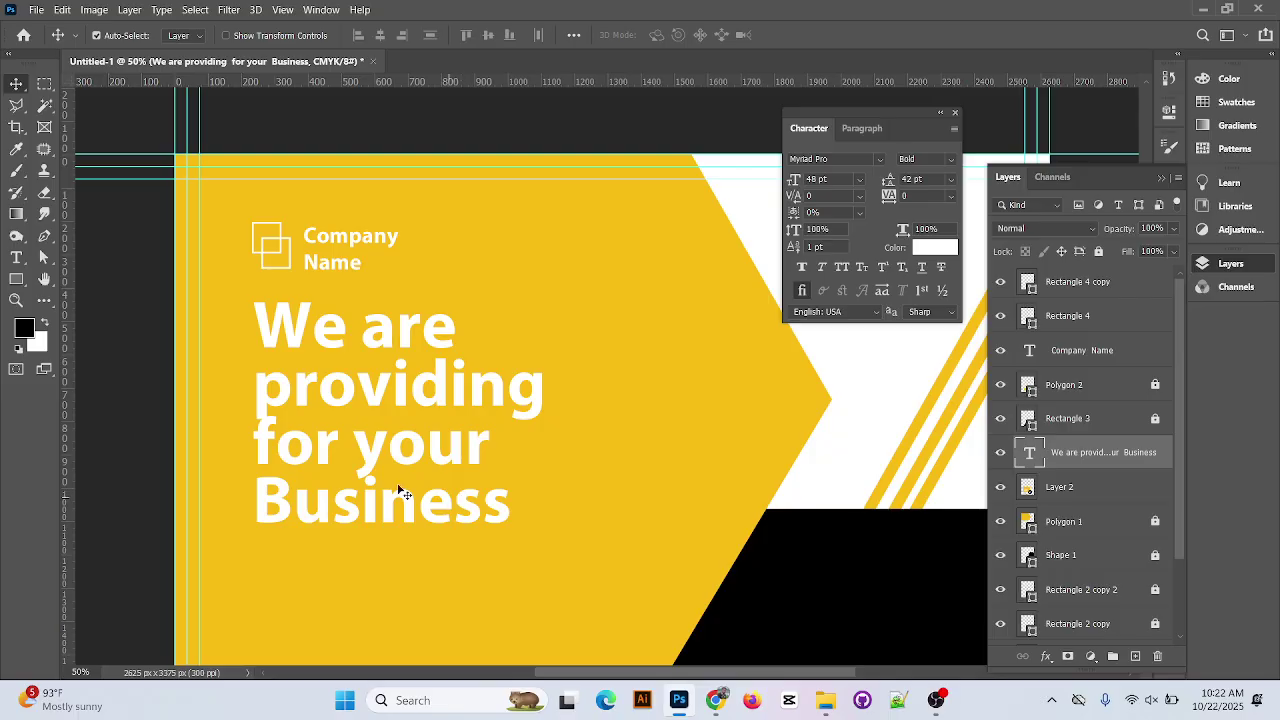
pyautogui.doubleClick(463, 477)
pyautogui.scroll(-2, 588, 486)
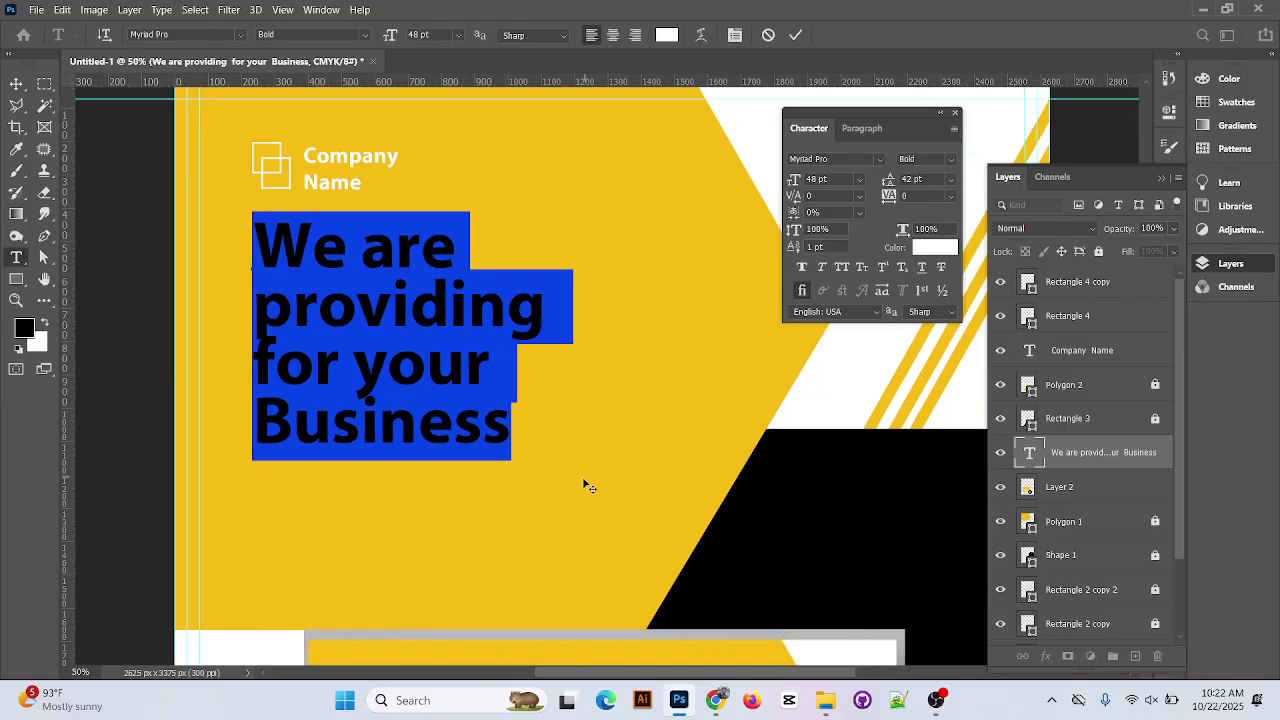
pyautogui.scroll(-2, 737, 486)
pyautogui.click(795, 35)
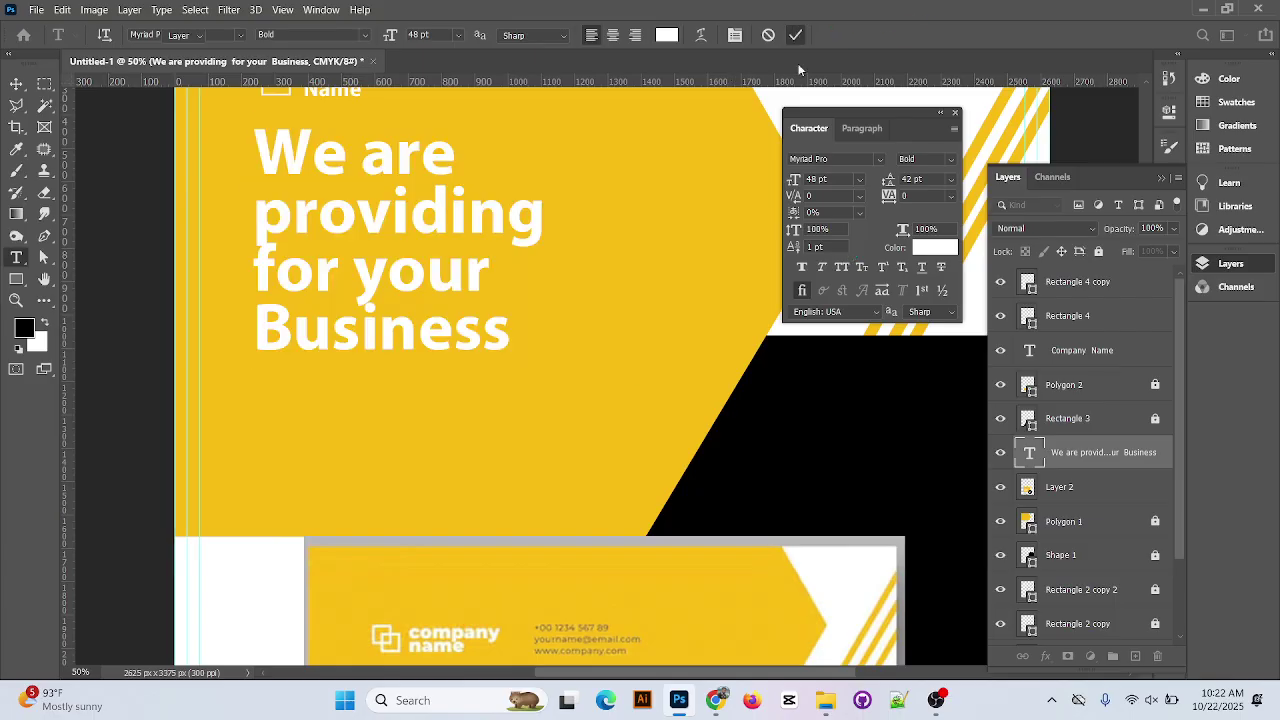
# Move the reference image so its quote hexagon sits beside the flyer's large black hexagon for comparison
pyautogui.scroll(-2, 627, 508)
pyautogui.scroll(-5, 627, 508)
pyautogui.press('v')
pyautogui.moveTo(614, 517); pyautogui.dragTo(526, 209)
pyautogui.scroll(2, 620, 360)
pyautogui.moveTo(602, 386); pyautogui.dragTo(517, 284)
pyautogui.hscroll(4, 546, 458)
pyautogui.scroll(2, 546, 458)
pyautogui.moveTo(455, 487); pyautogui.dragTo(296, 440)
# Add an 11 pt bold white text layer on the yellow area beside the black hexagon, reading ‘’Lorem ipsum dolor sit amet,,
pyautogui.click(20, 257)
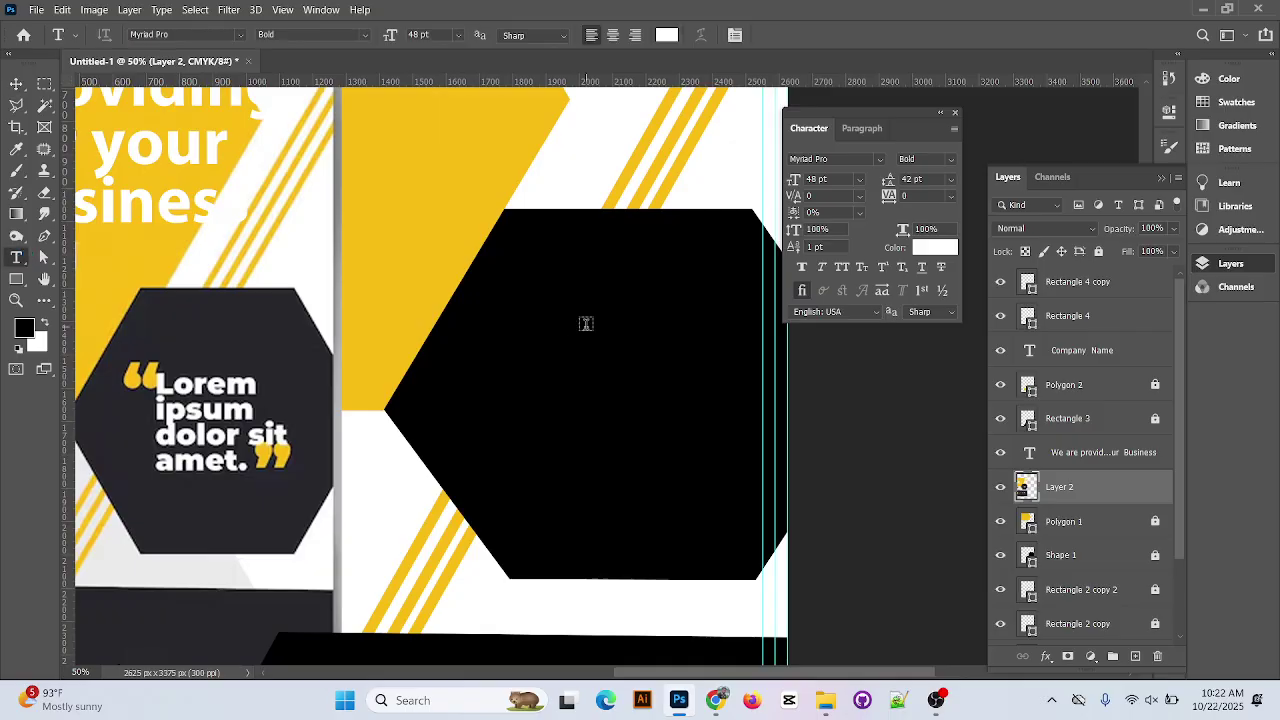
pyautogui.click(378, 251)
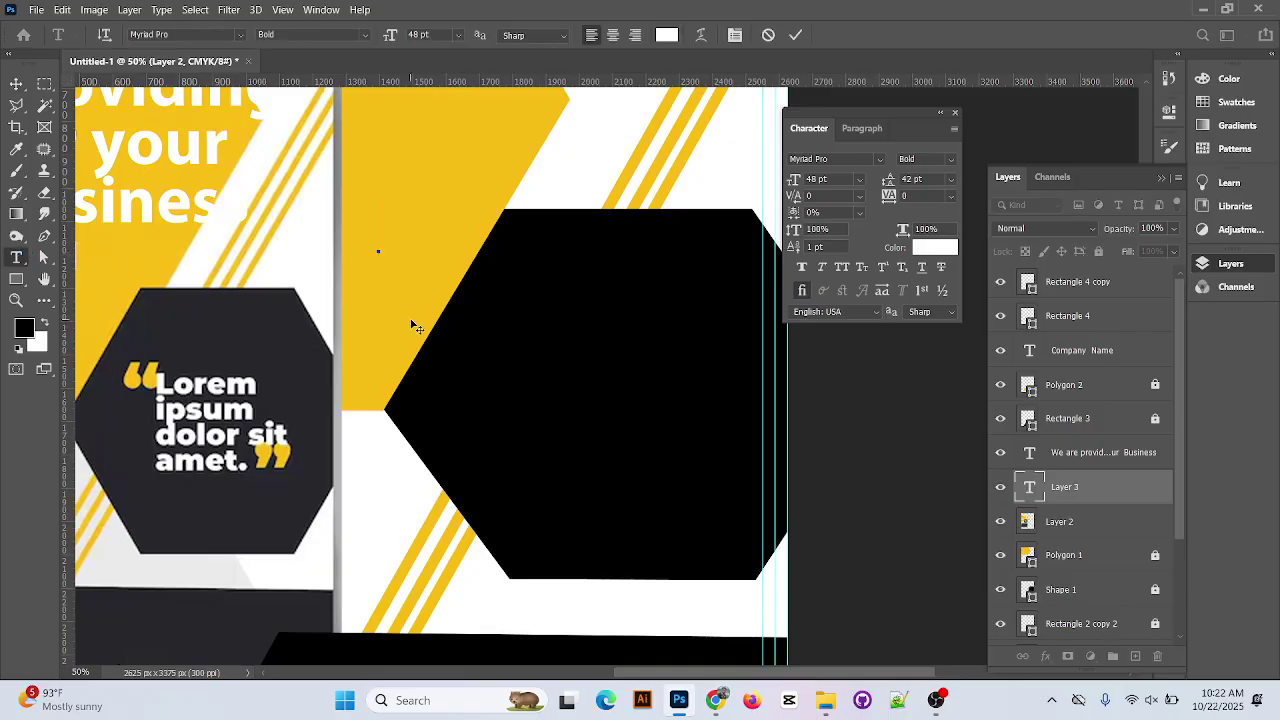
pyautogui.click(458, 35)
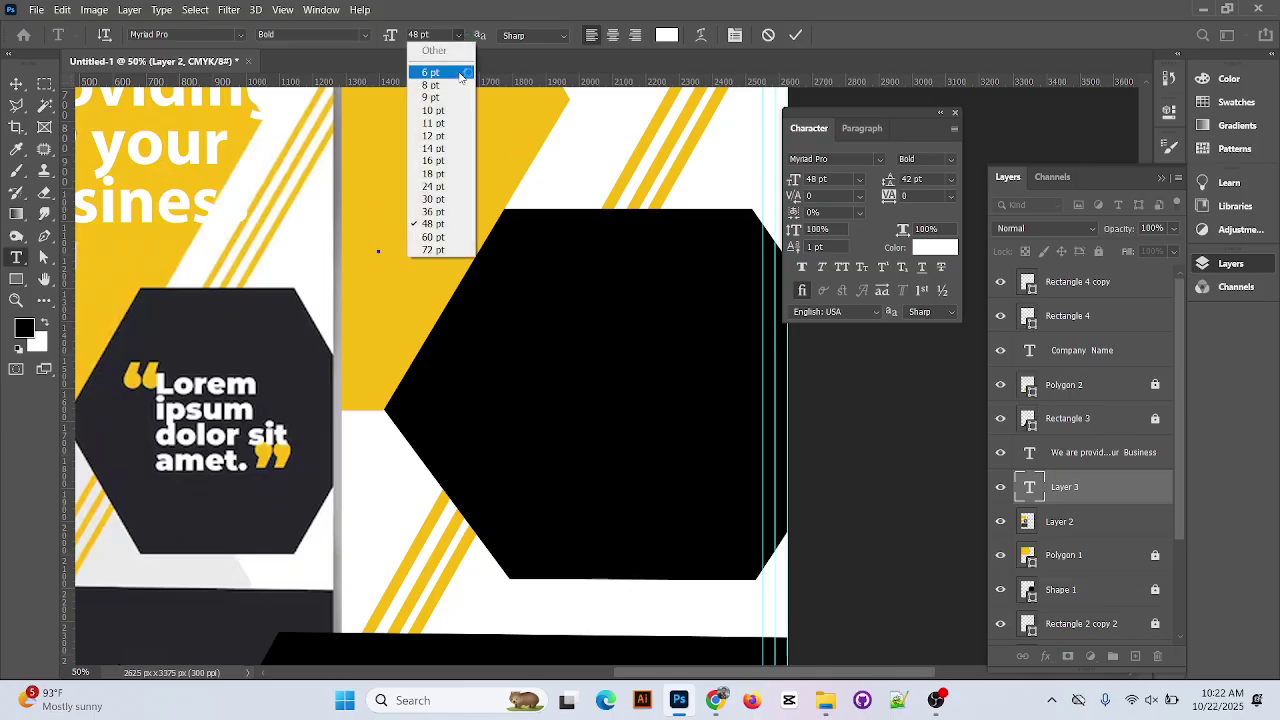
pyautogui.click(455, 124)
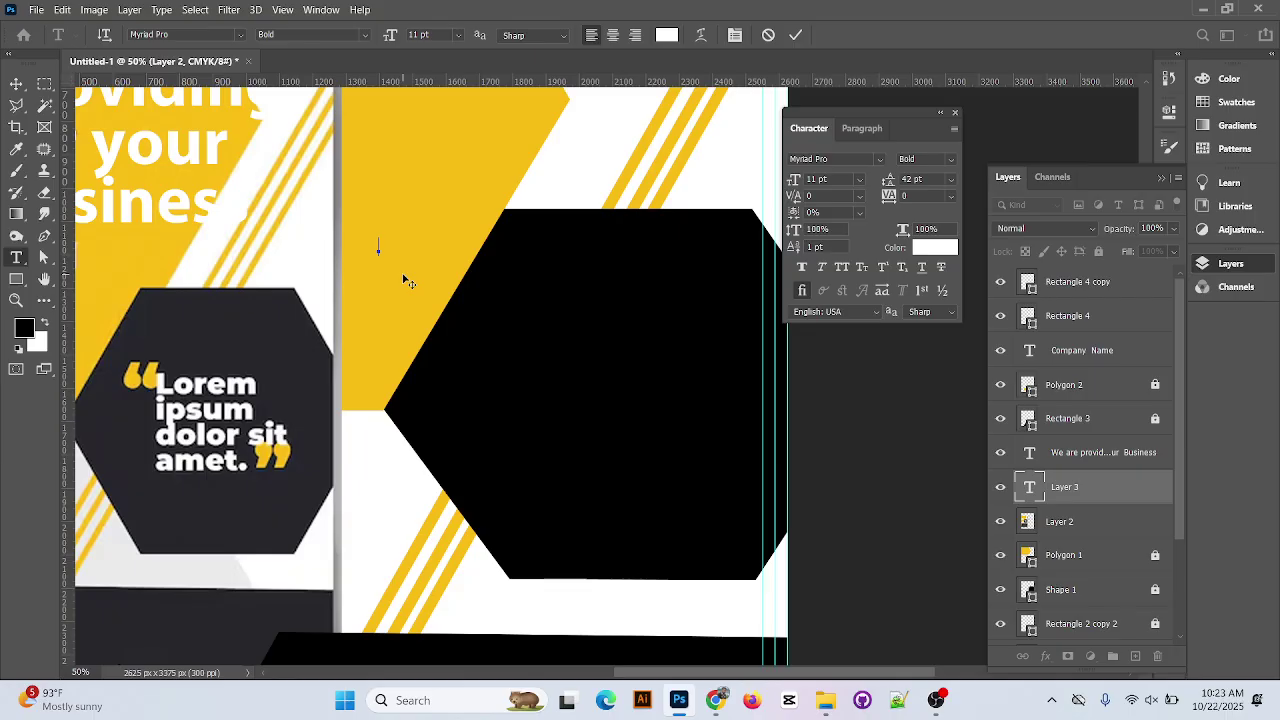
pyautogui.hotkey('ctrl', 'v')
pyautogui.hotkey('ctrl', 'z')
pyautogui.write('“Lore')
pyautogui.write('m')
pyautogui.write('ip')
pyautogui.write('sum')
pyautogui.write(' dol')
pyautogui.write('or')
pyautogui.write(' Si')
pyautogui.press('BackSpace')
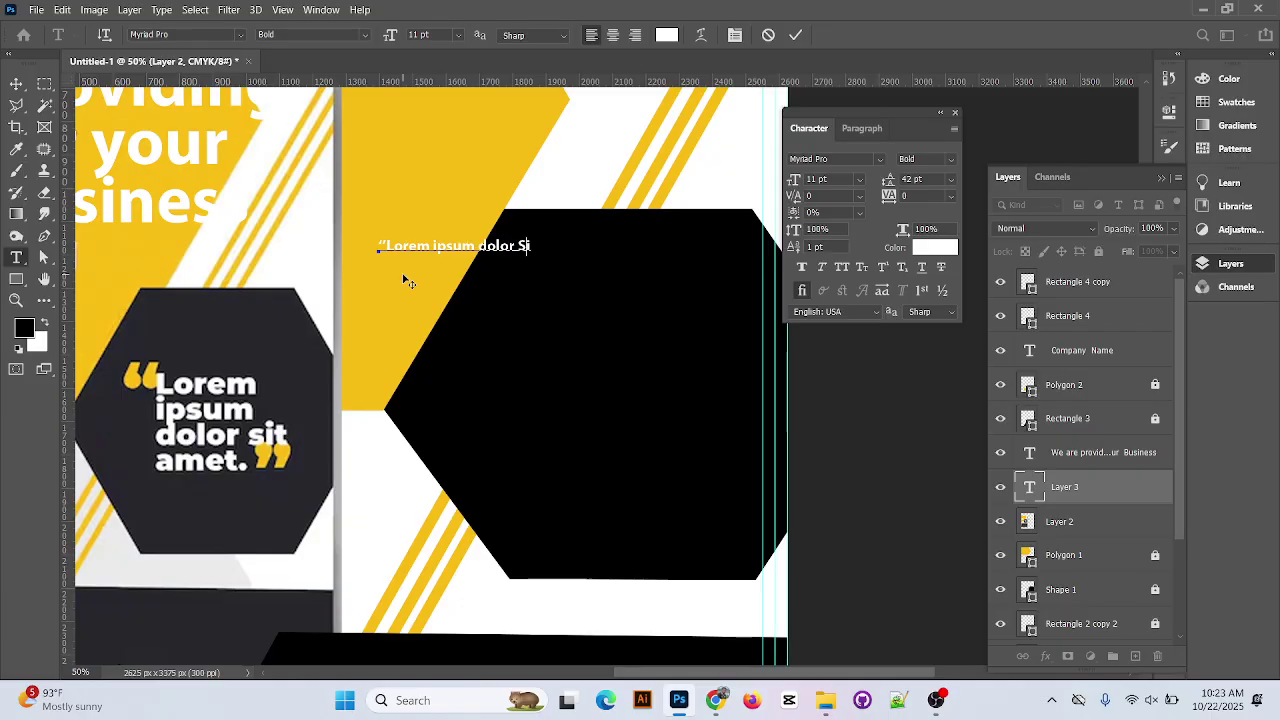
pyautogui.press('BackSpace')
pyautogui.press('BackSpace')
pyautogui.write('sit amet')
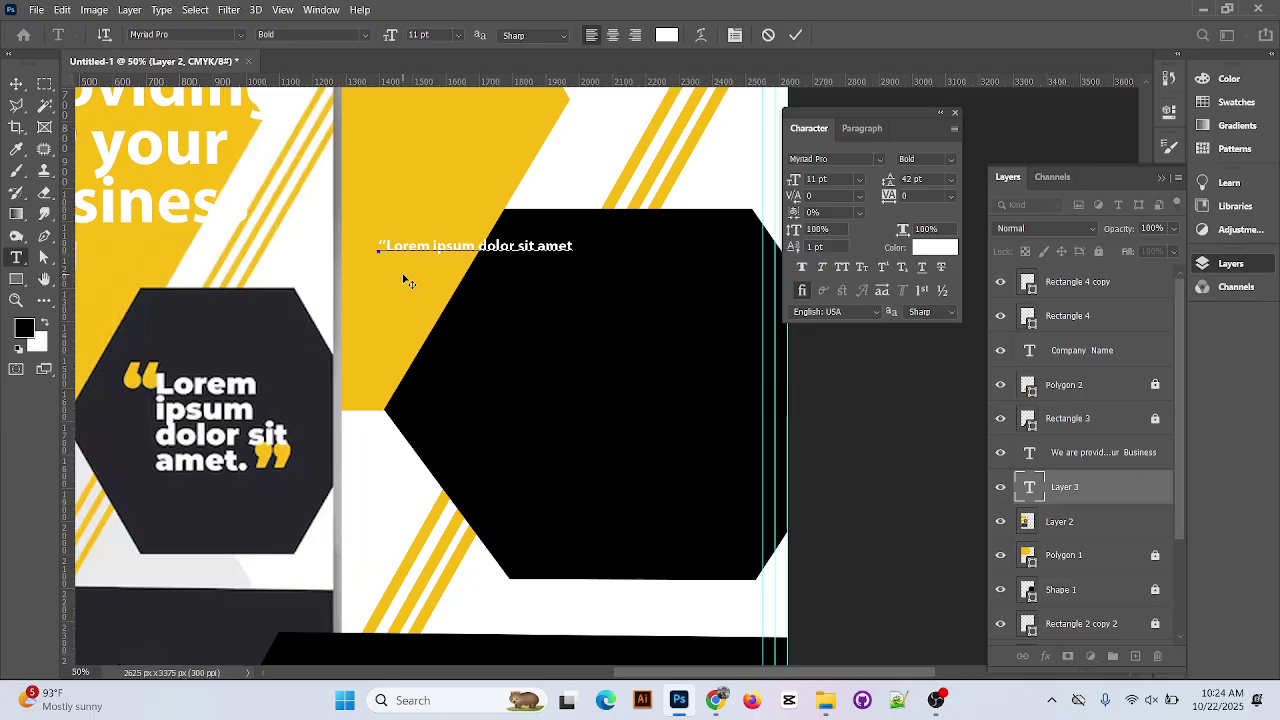
pyautogui.write('..')
# Break the quote into four lines after "Lorem", "ipsum" and "dolor sit", and move it onto the black hexagon
pyautogui.click(430, 246)
pyautogui.press('Return')
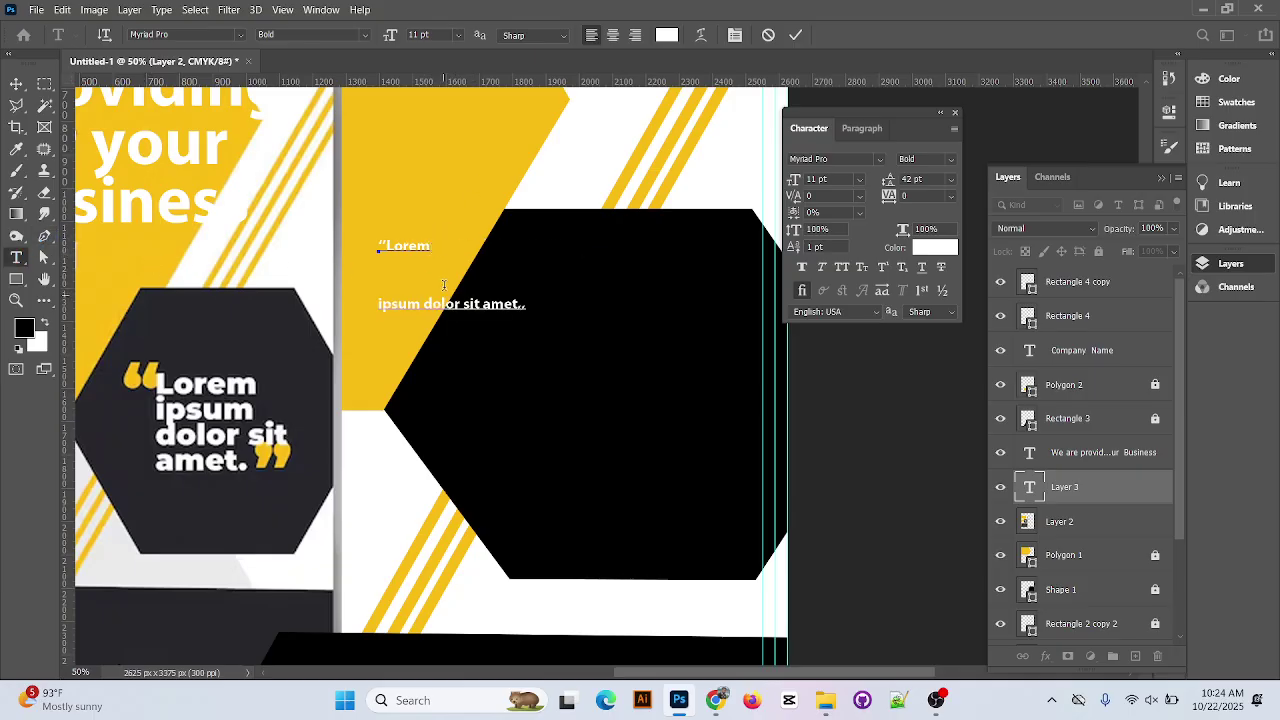
pyautogui.click(422, 305)
pyautogui.press('Return')
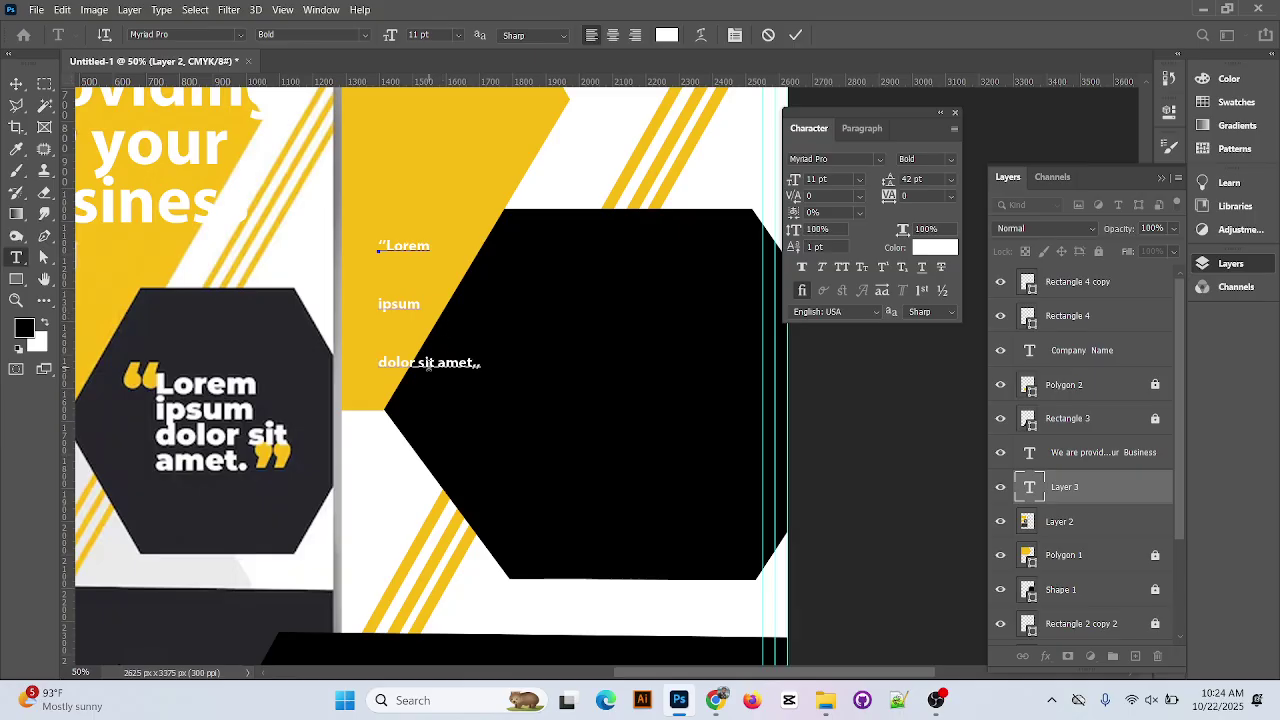
pyautogui.click(437, 363)
pyautogui.press('Return')
pyautogui.moveTo(390, 252); pyautogui.dragTo(550, 285)
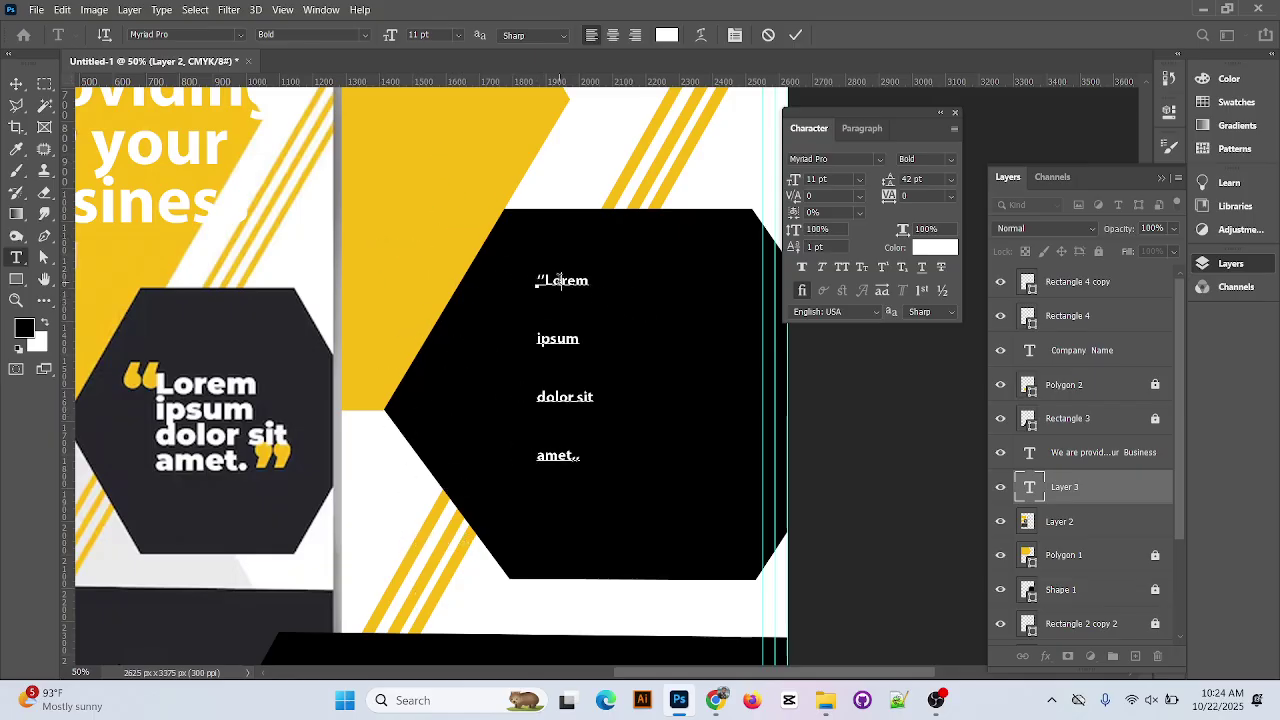
# Try preset leading values of 48 and 10 pt on the whole quote text
pyautogui.doubleClick(560, 281)
pyautogui.moveTo(538, 281); pyautogui.dragTo(581, 456)
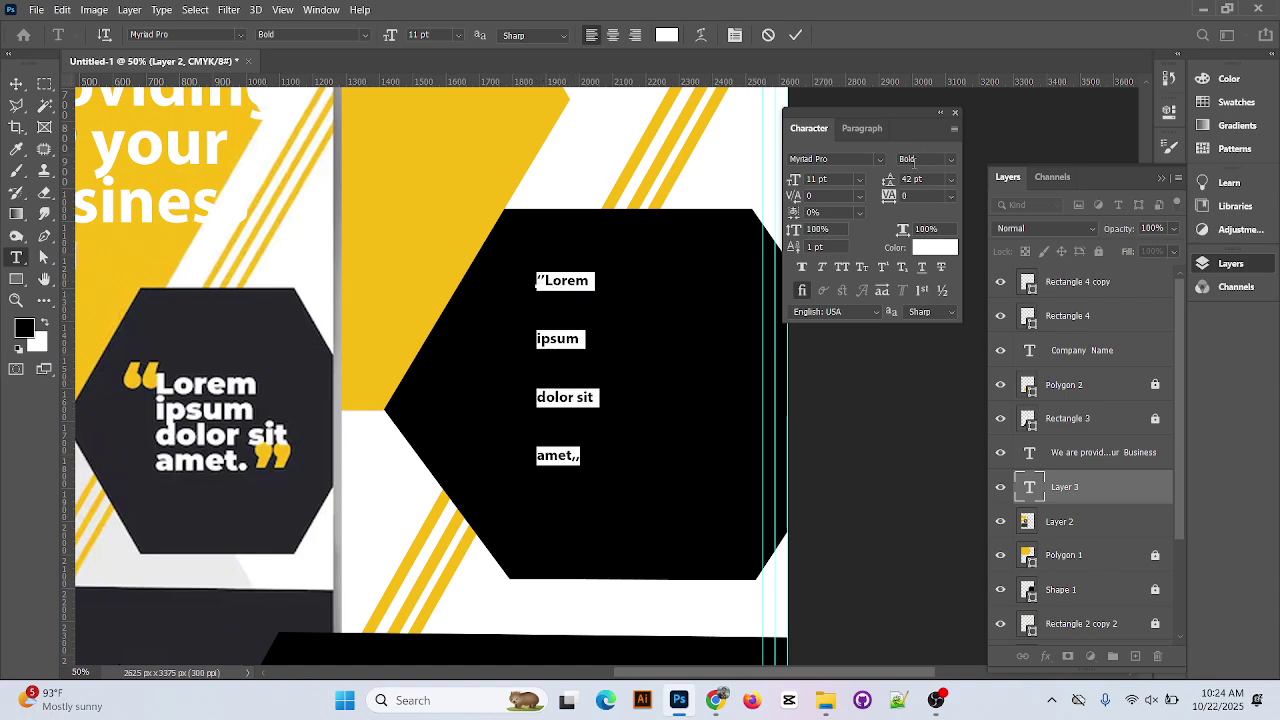
pyautogui.click(950, 179)
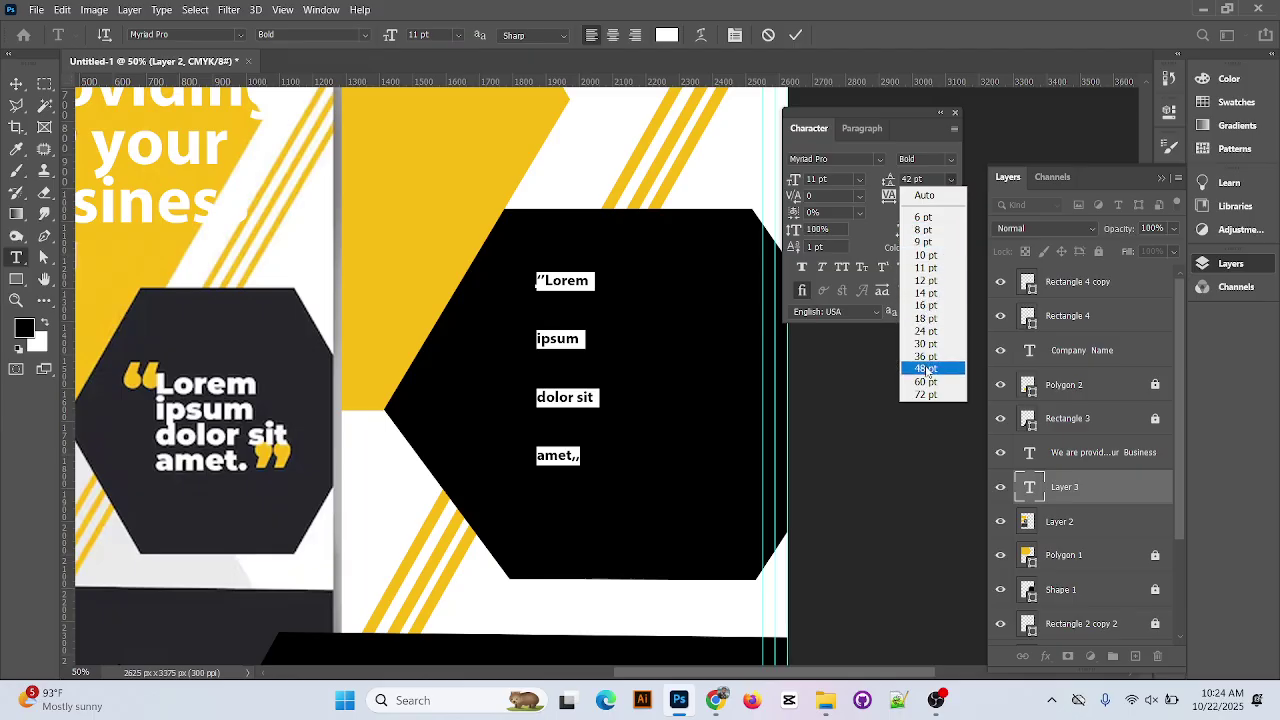
pyautogui.click(925, 368)
pyautogui.click(950, 179)
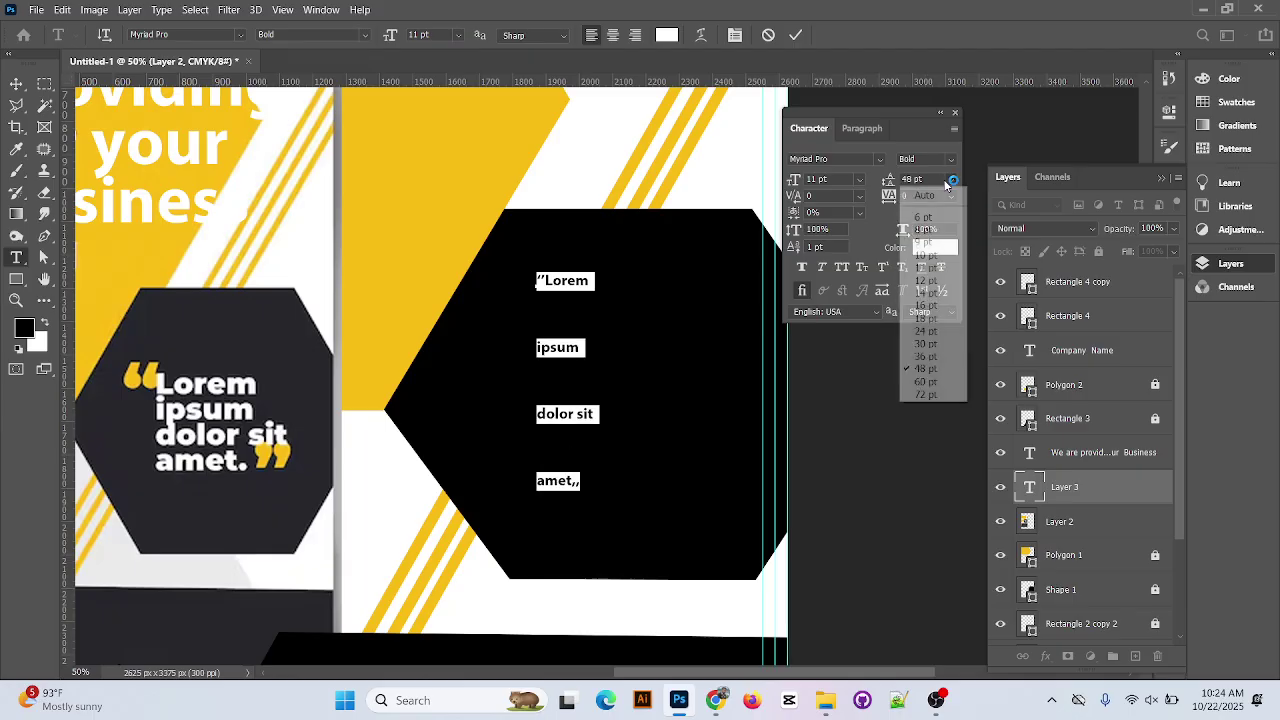
pyautogui.click(941, 255)
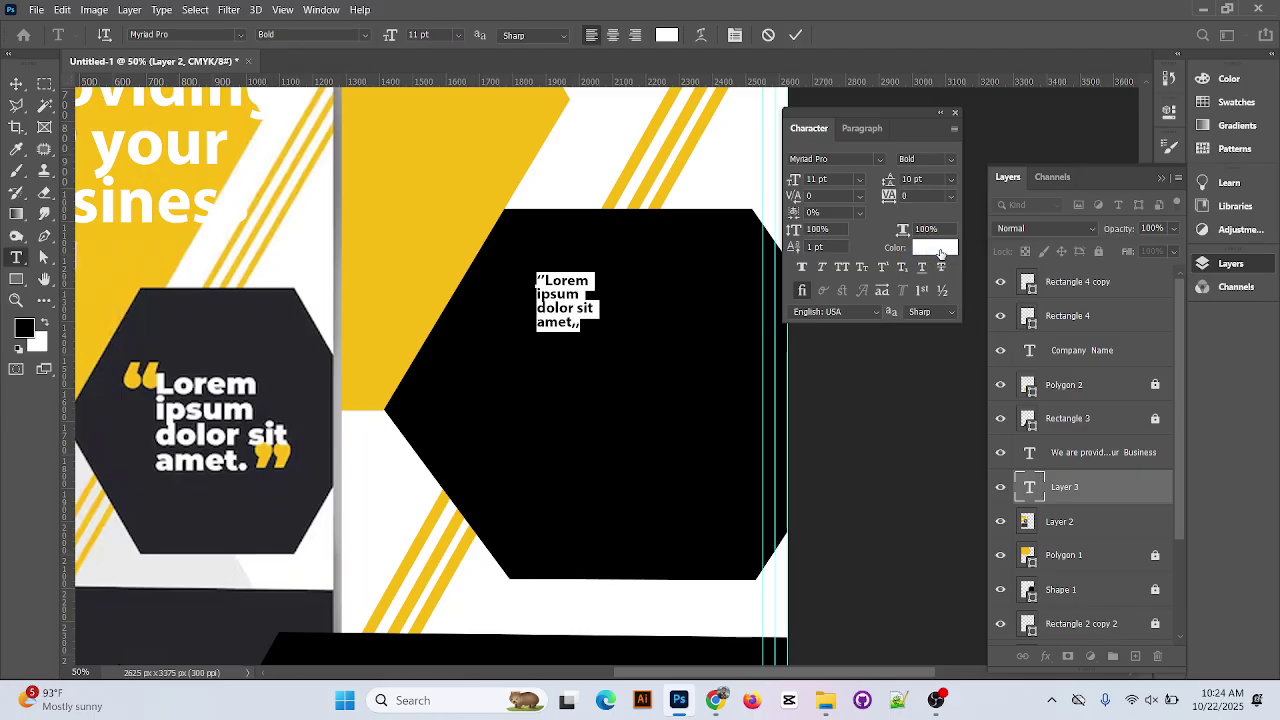
# Set the quote's font size to 36 pt and its leading to 36 pt, and commit the text
pyautogui.click(459, 35)
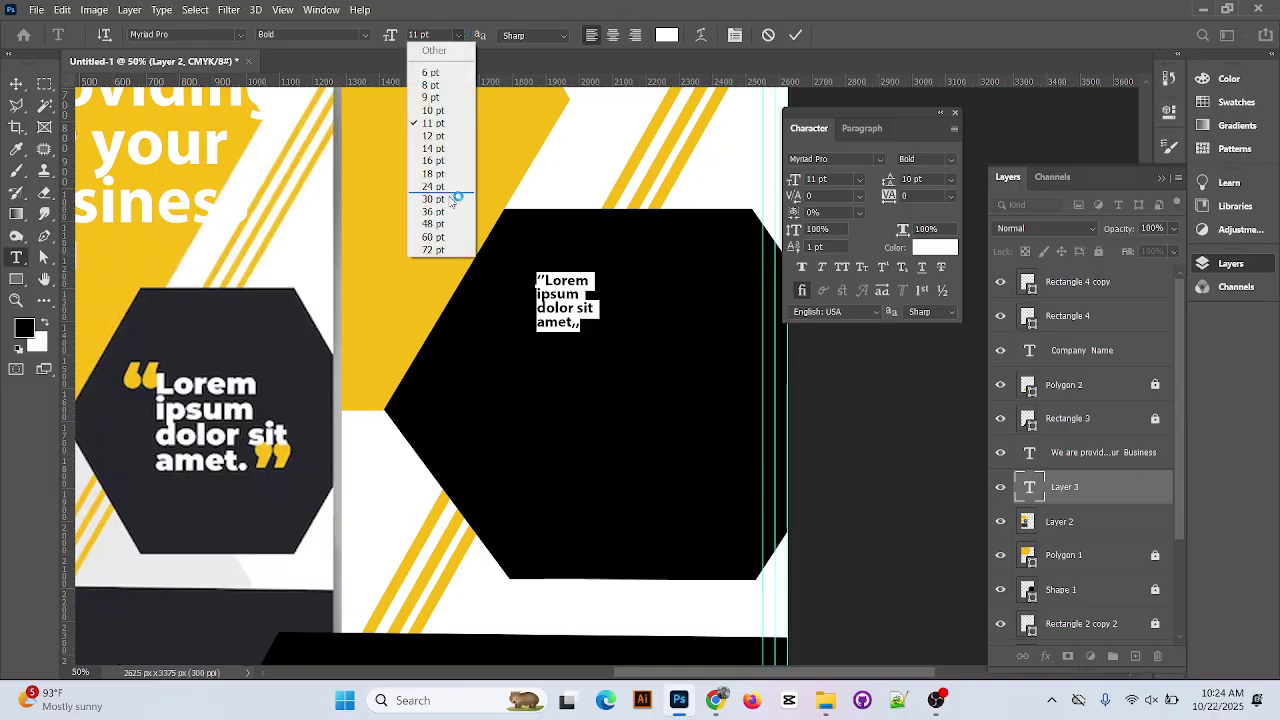
pyautogui.click(451, 217)
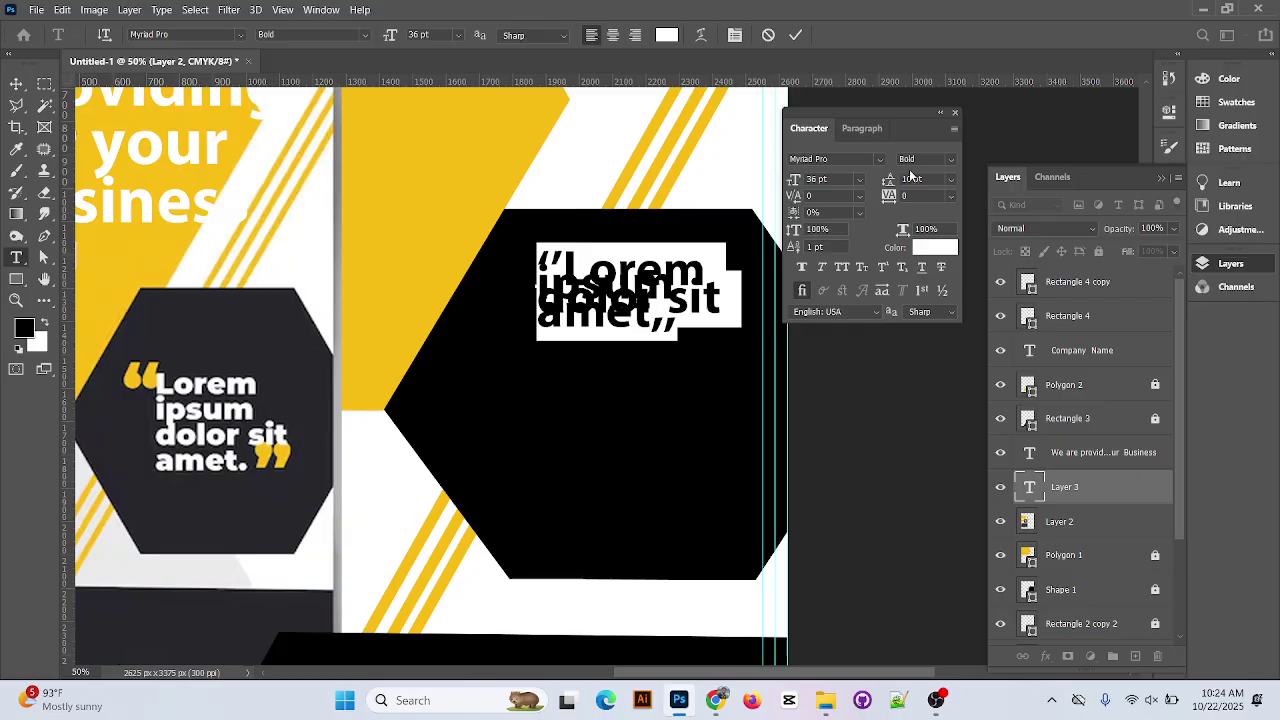
pyautogui.click(950, 179)
pyautogui.click(928, 305)
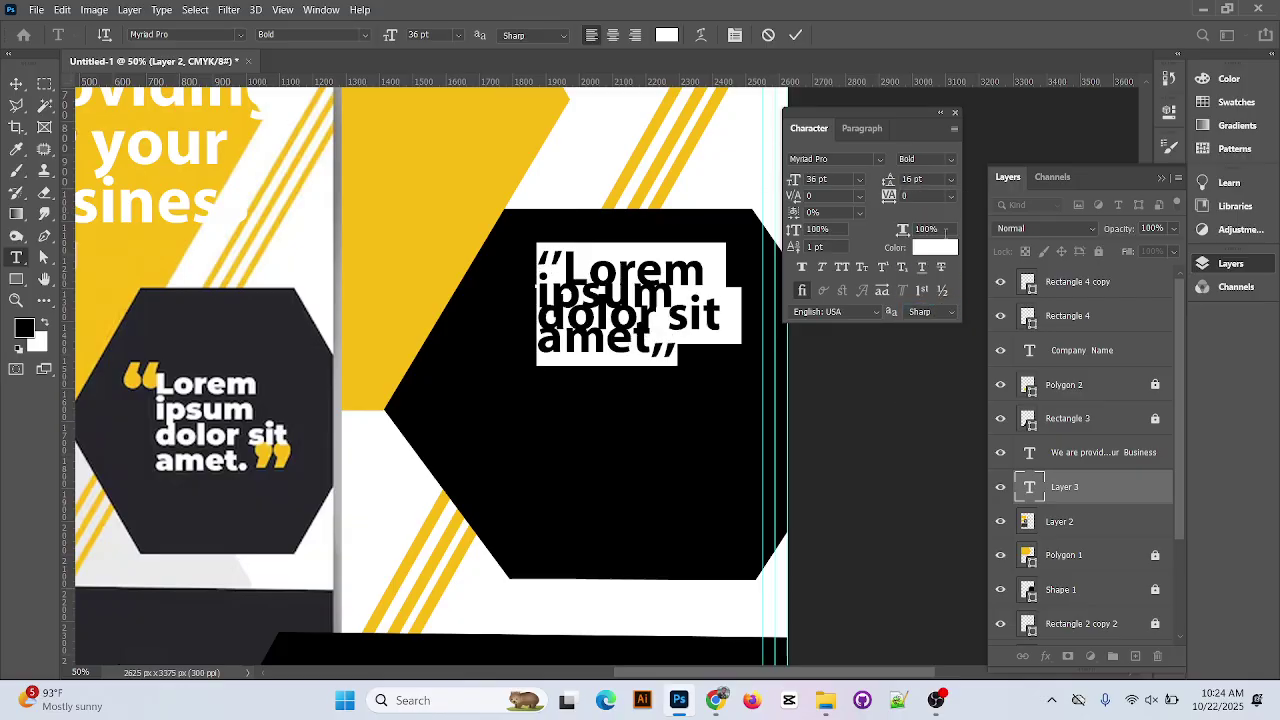
pyautogui.click(951, 179)
pyautogui.click(926, 369)
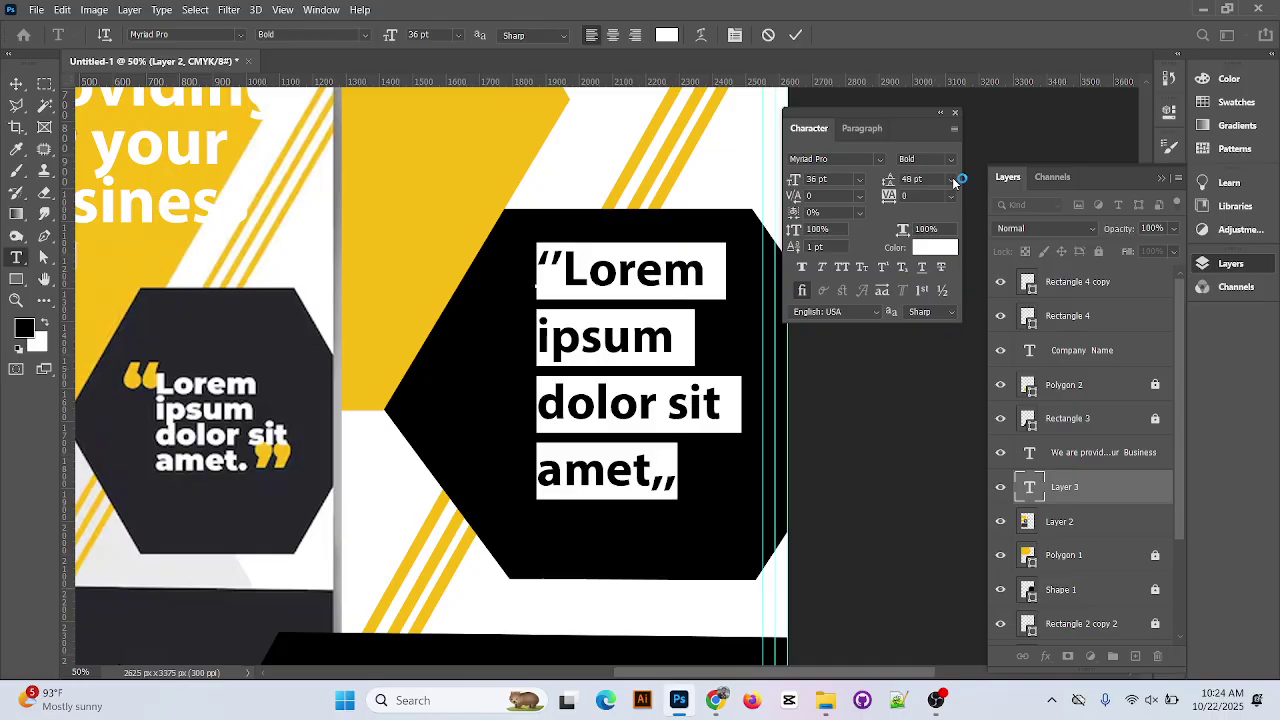
pyautogui.click(951, 179)
pyautogui.click(926, 356)
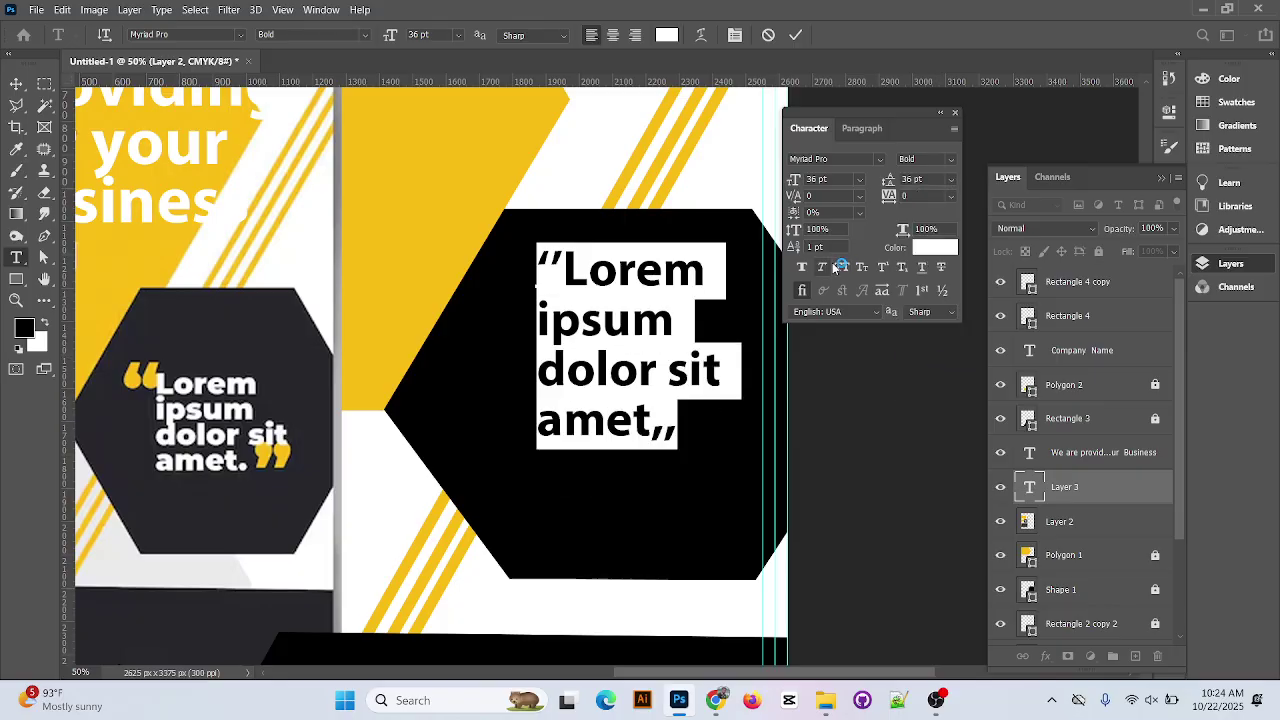
pyautogui.click(795, 35)
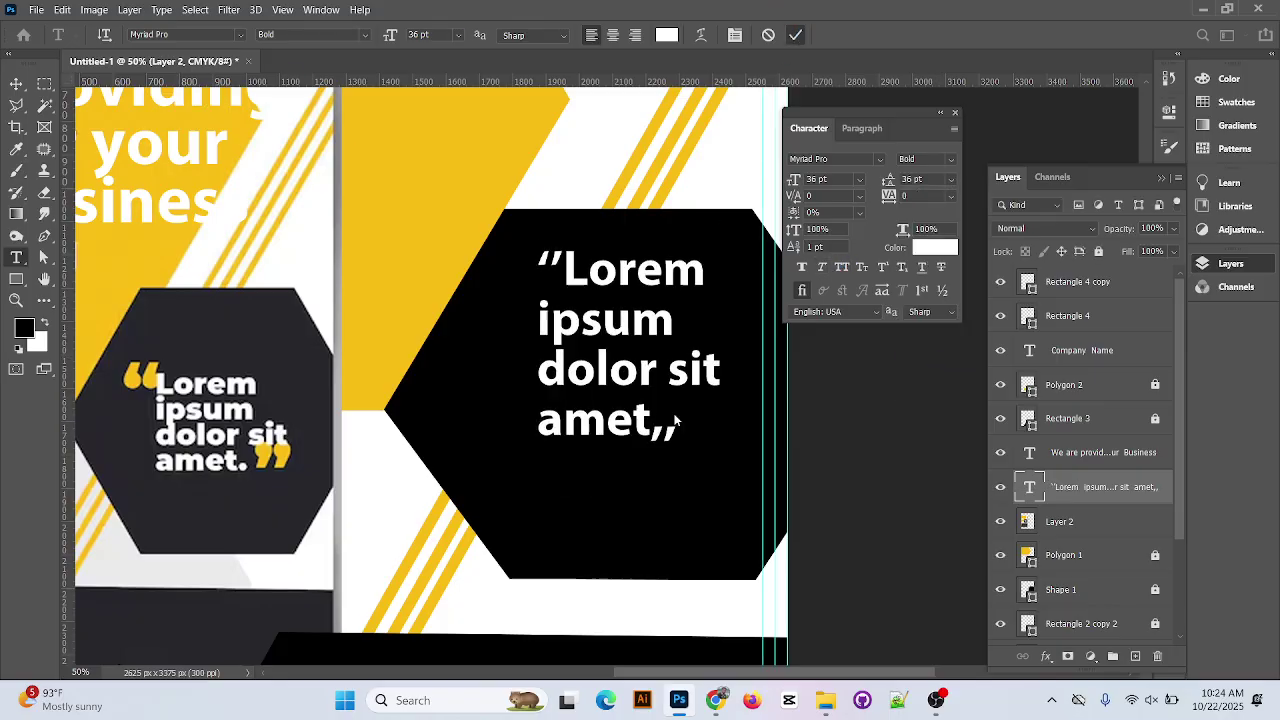
# Move the quote down to the middle of the black hexagon
pyautogui.press('v')
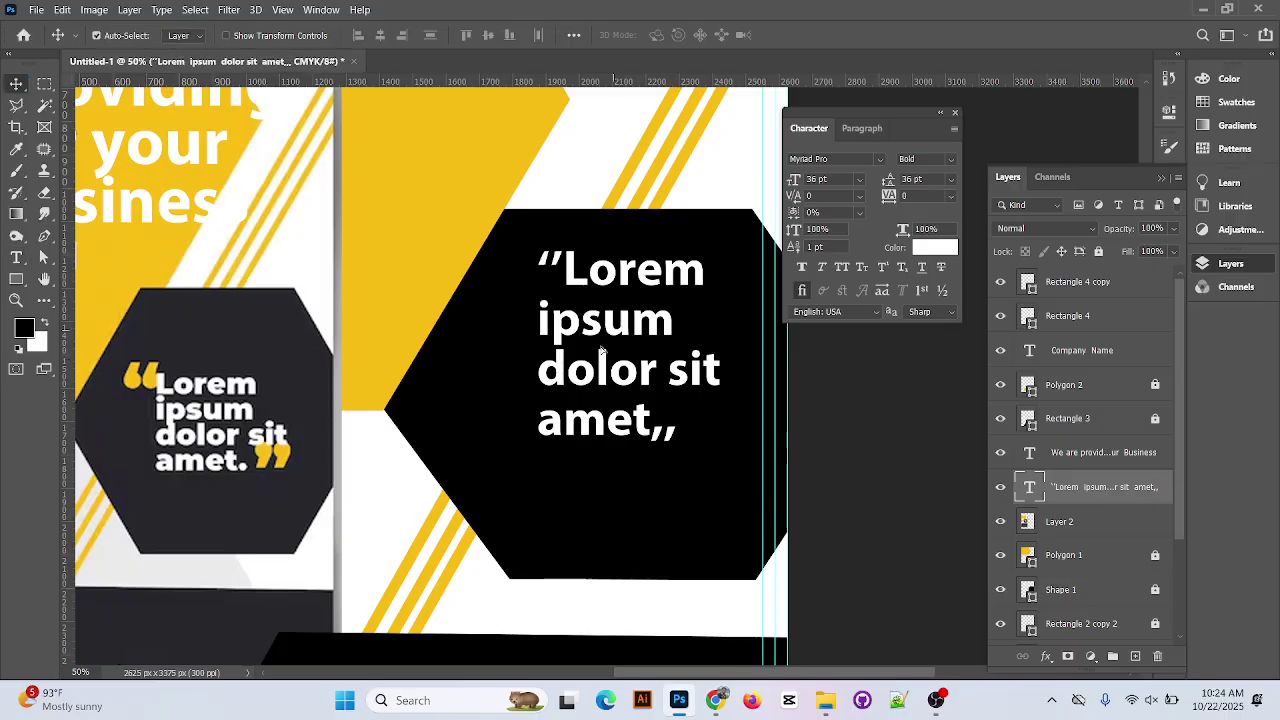
pyautogui.moveTo(614, 334); pyautogui.dragTo(587, 381)
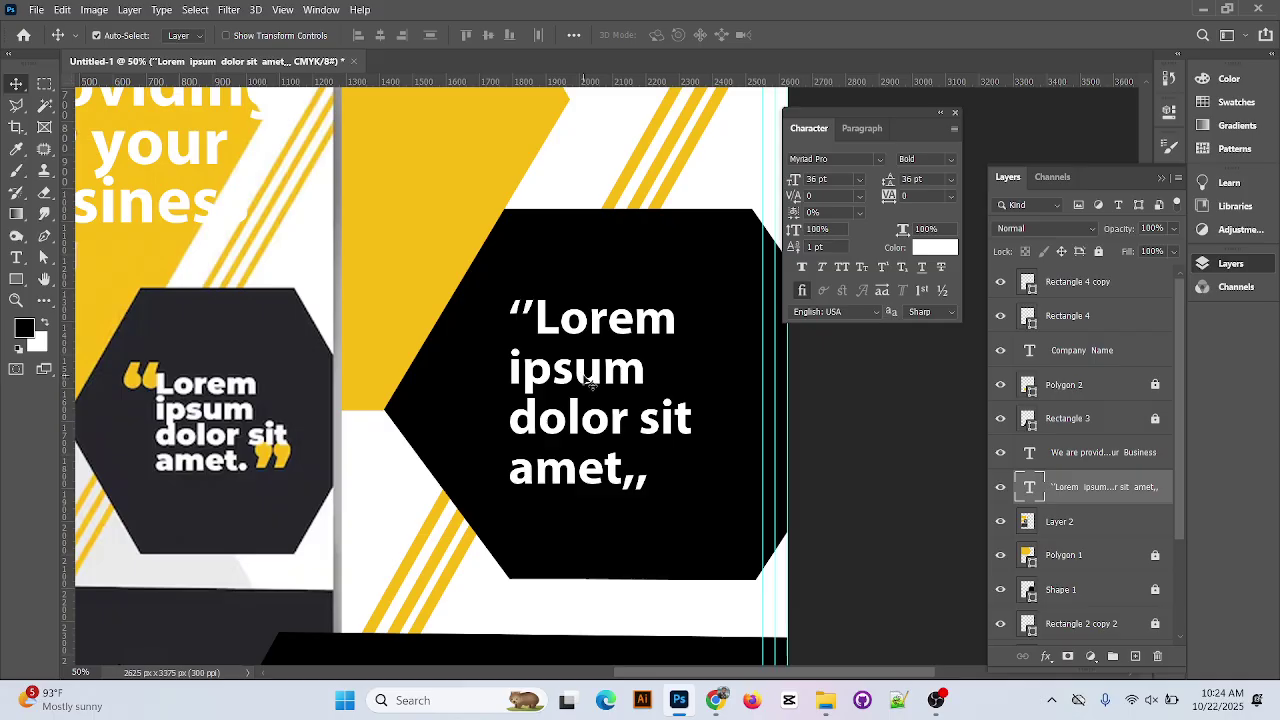
# Set the leading of the whole quote text to 38 pt
pyautogui.press('Return')
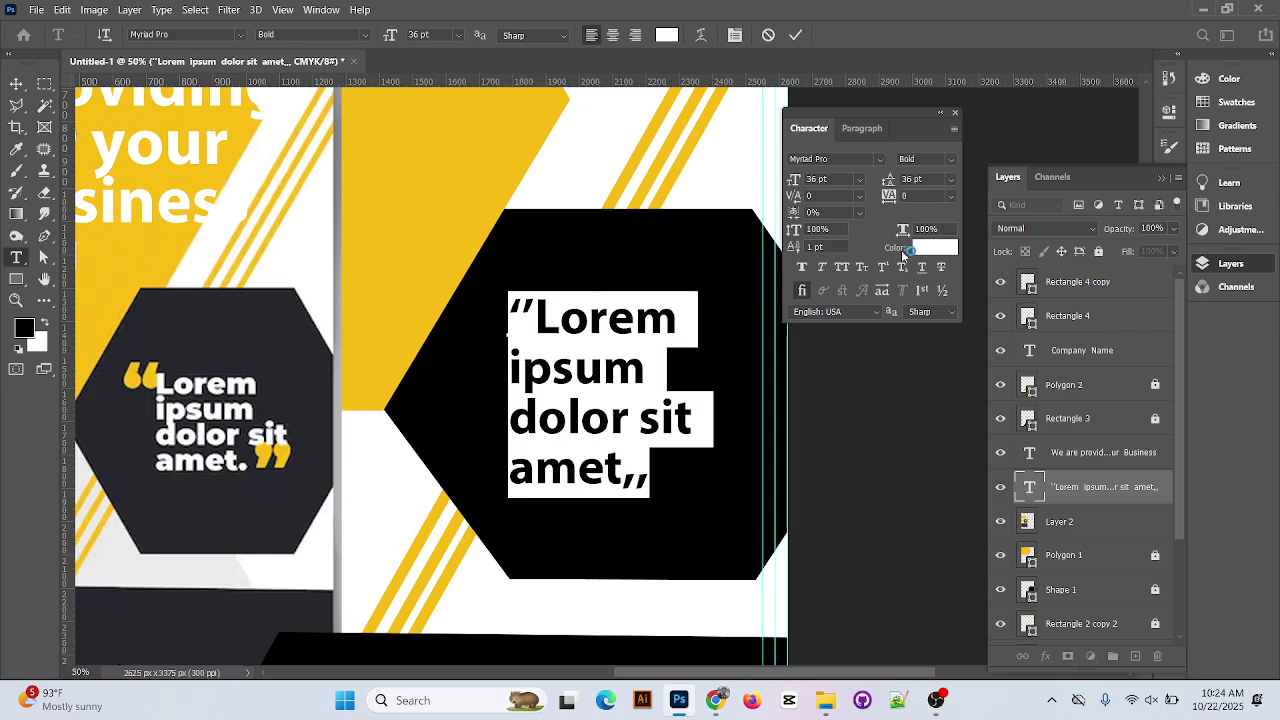
pyautogui.click(951, 180)
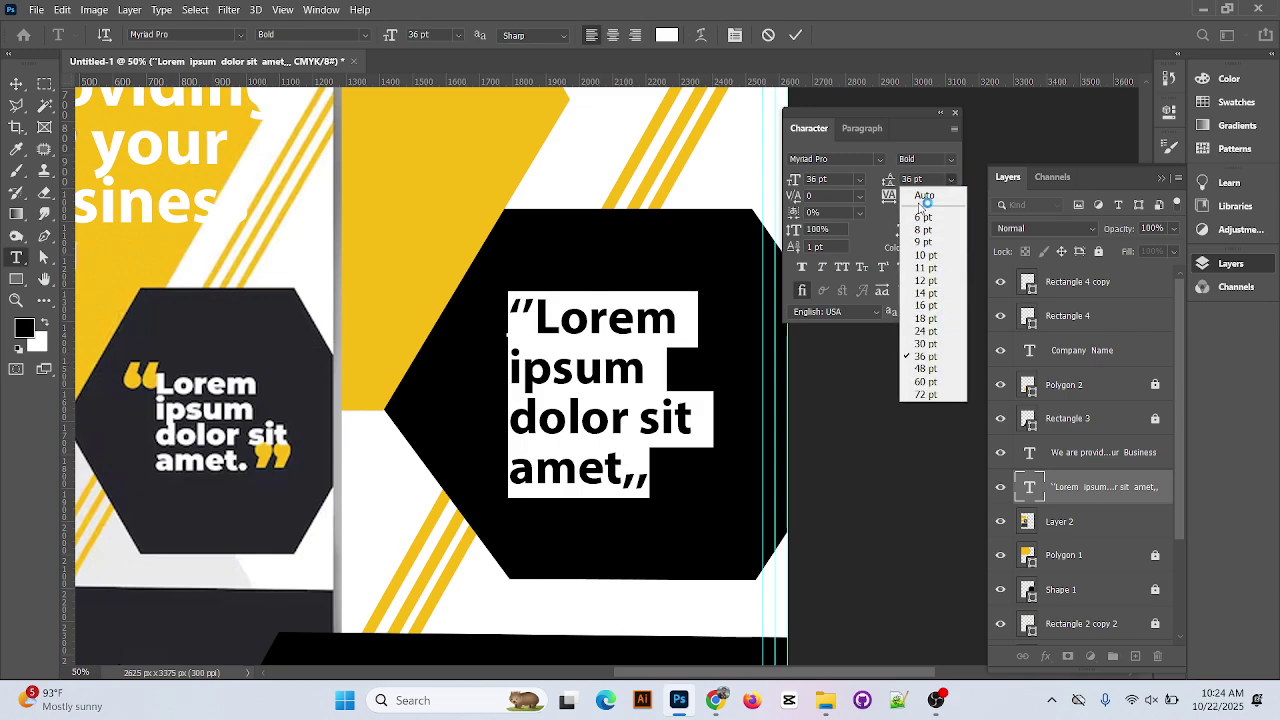
pyautogui.click(914, 180)
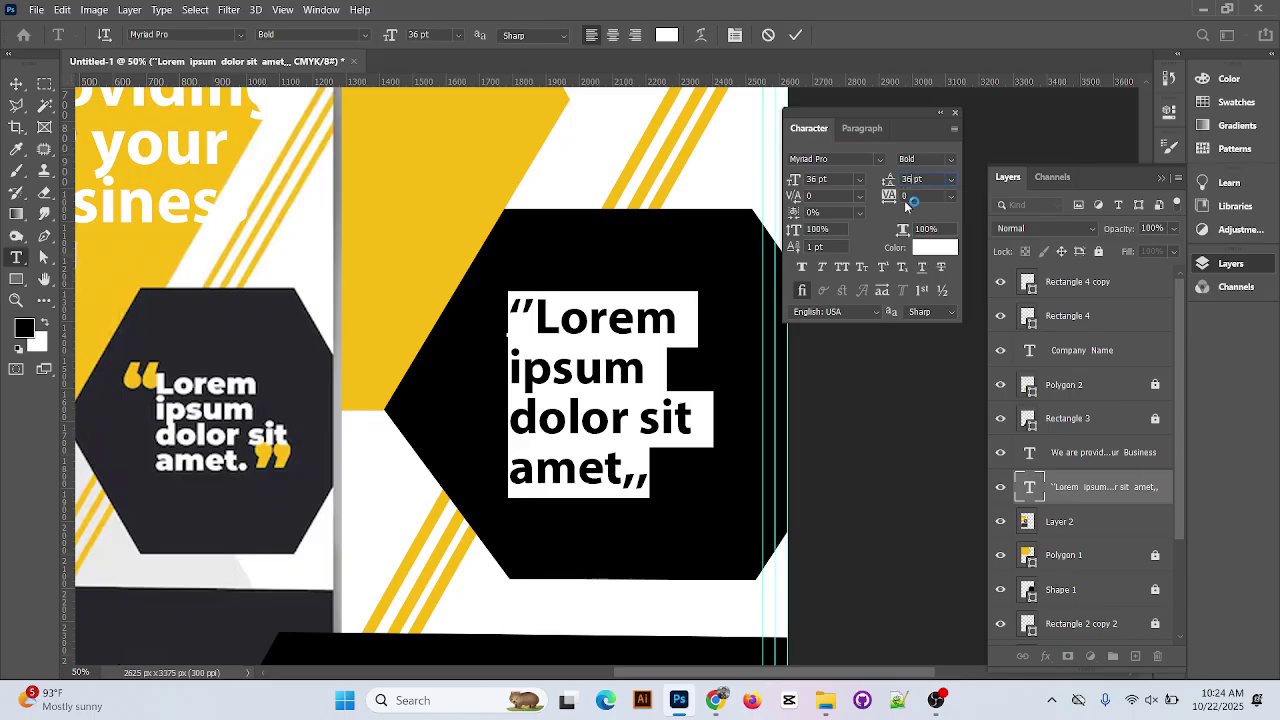
pyautogui.press('BackSpace')
pyautogui.write('8')
pyautogui.press('Return')
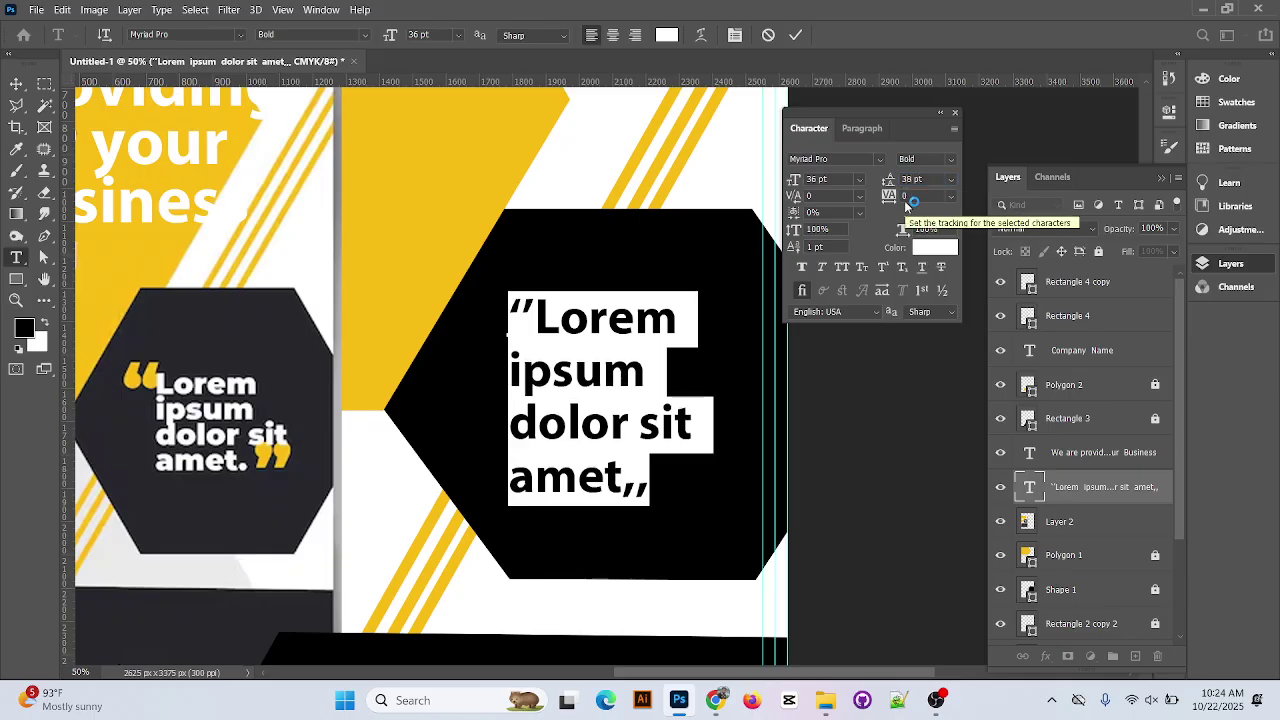
pyautogui.press('BackSpace')
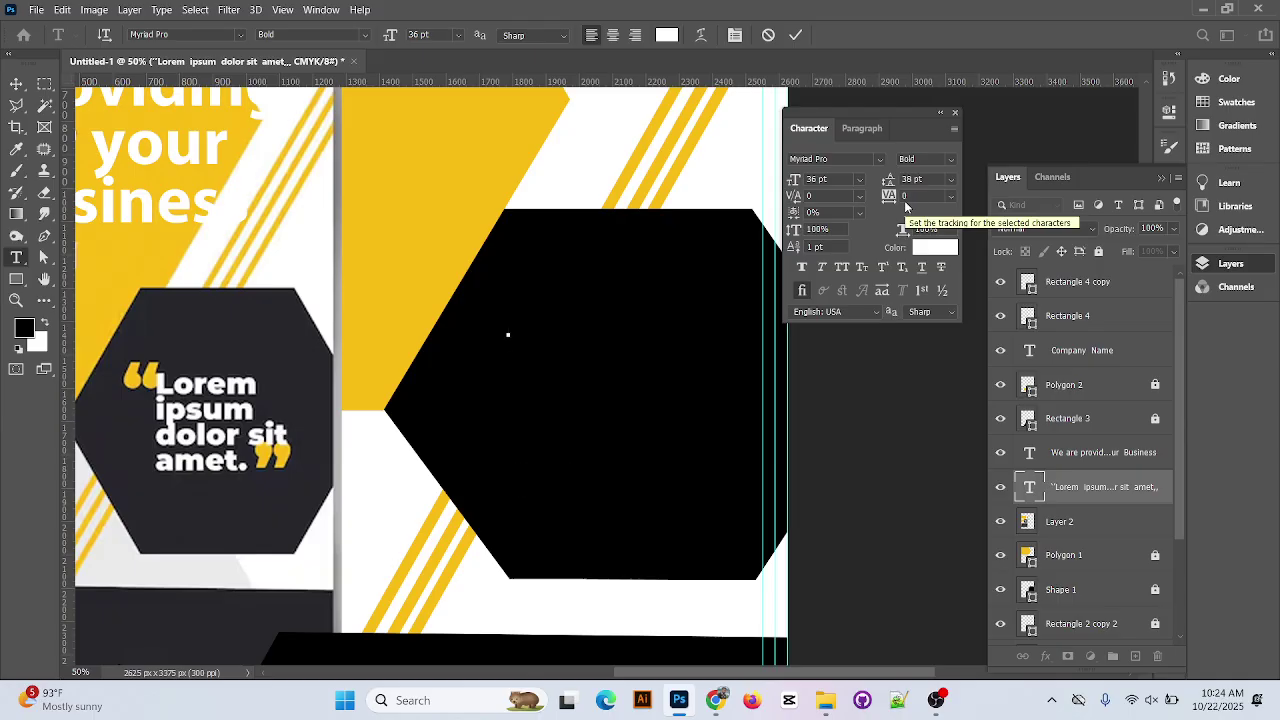
pyautogui.hotkey('ctrl', 'z')
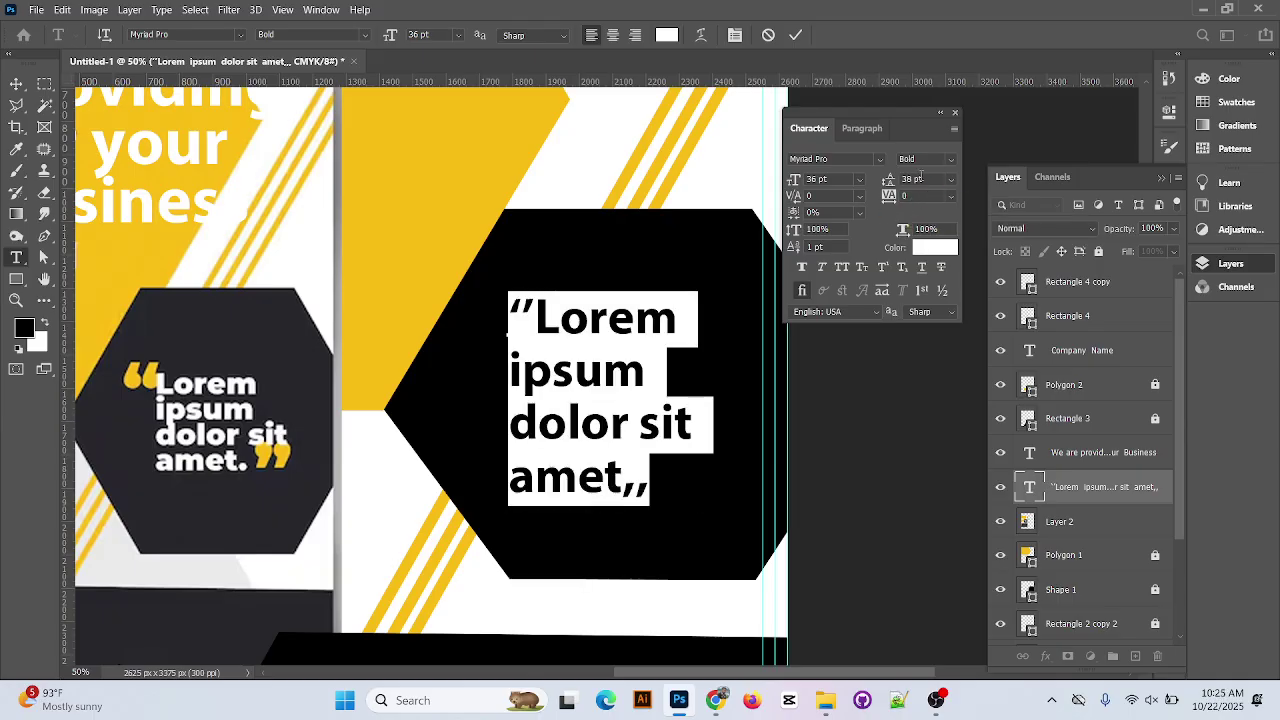
# Try a leading of 34 pt on the whole quote text, settle on 36 pt, and commit the text
pyautogui.click(910, 179)
pyautogui.press('BackSpace')
pyautogui.write('4')
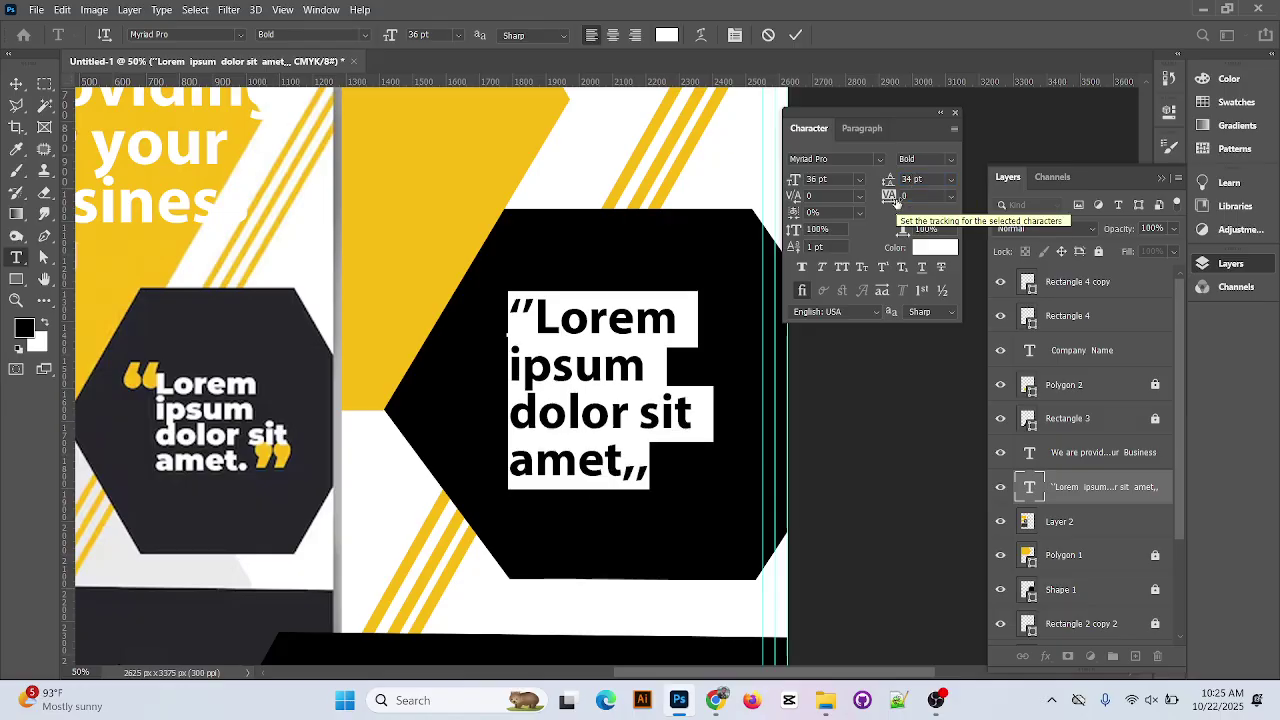
pyautogui.click(794, 35)
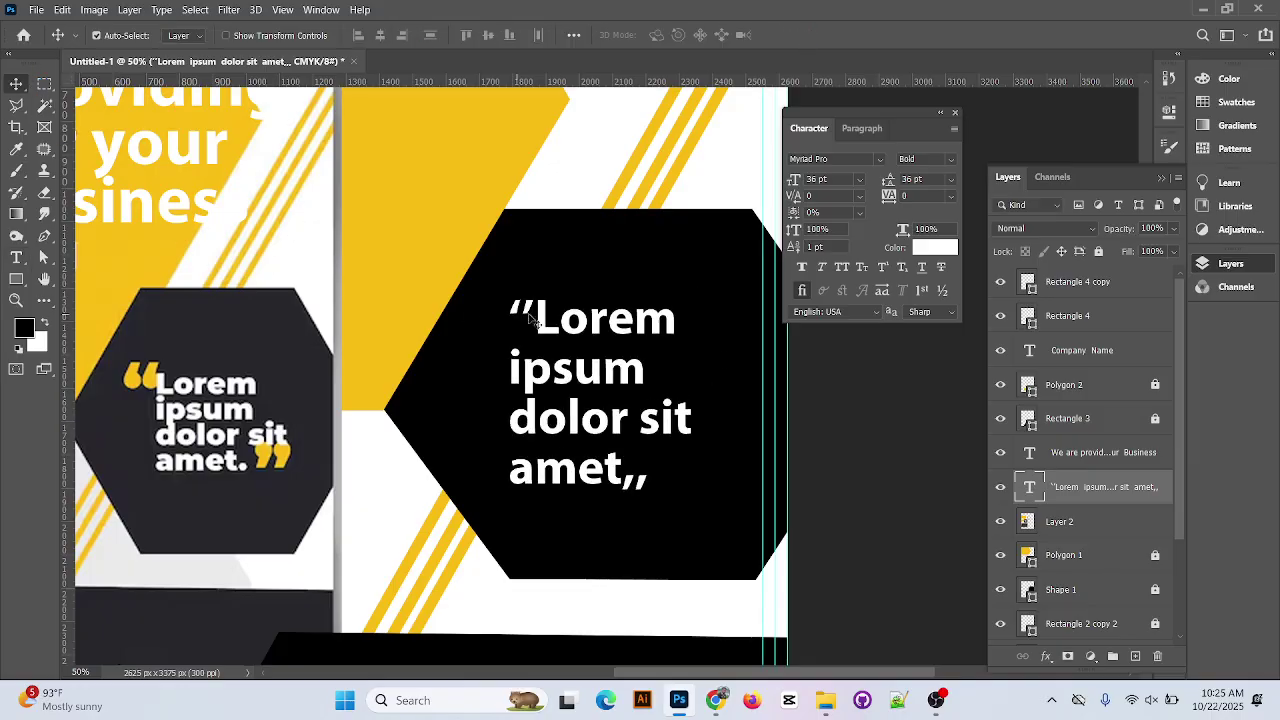
# Recolour the quote's opening and closing quotation marks with the yellow f9bc15 sampled from the flyer's large yellow shape, and commit the text
pyautogui.press('t')
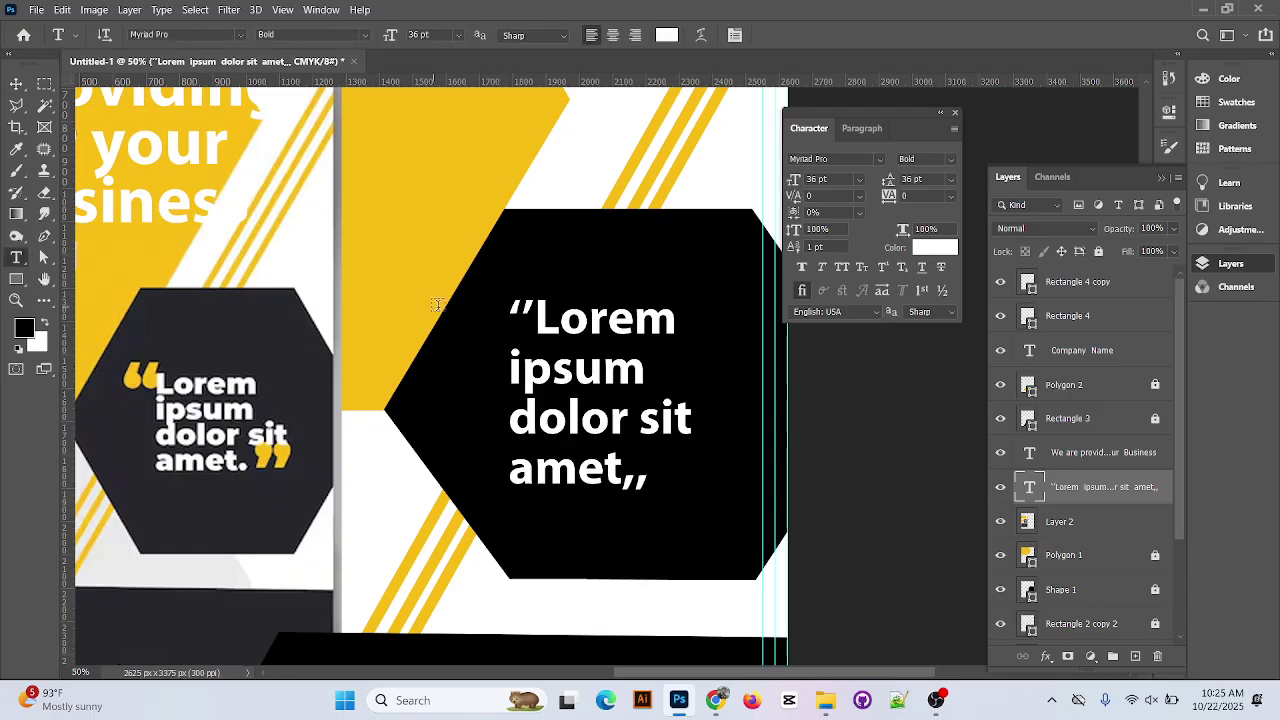
pyautogui.moveTo(534, 312); pyautogui.dragTo(508, 312)
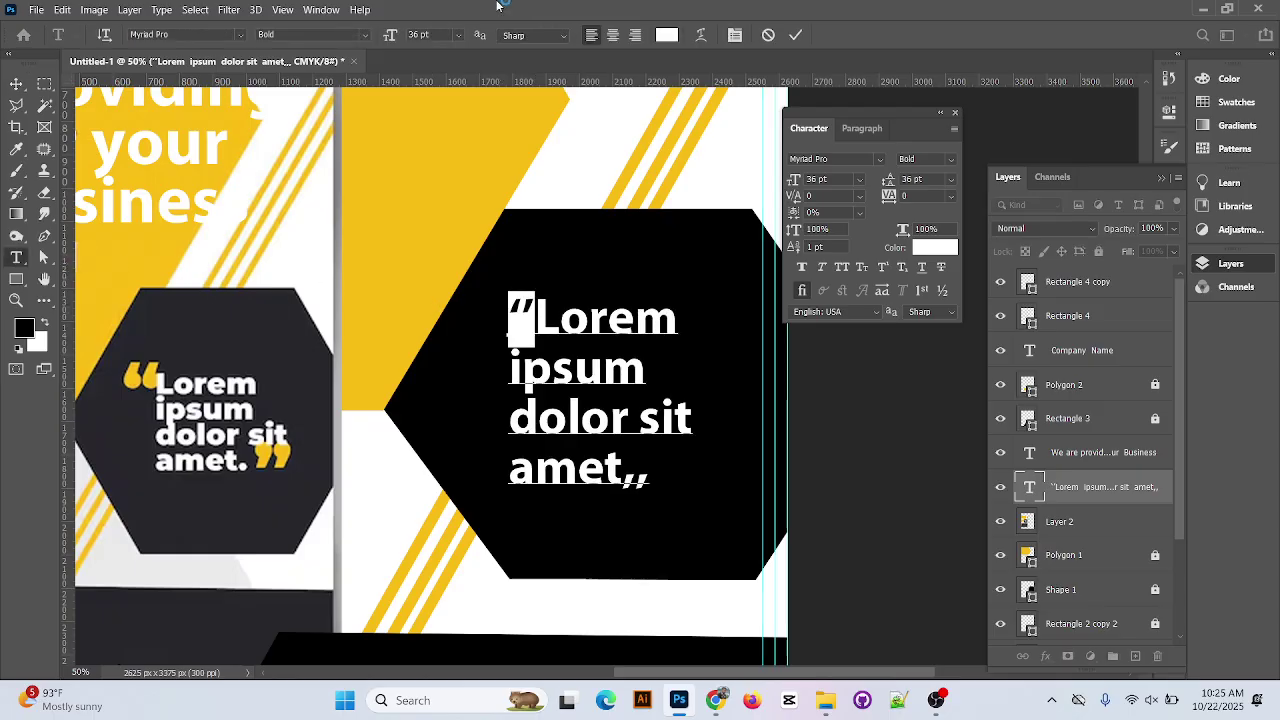
pyautogui.click(666, 35)
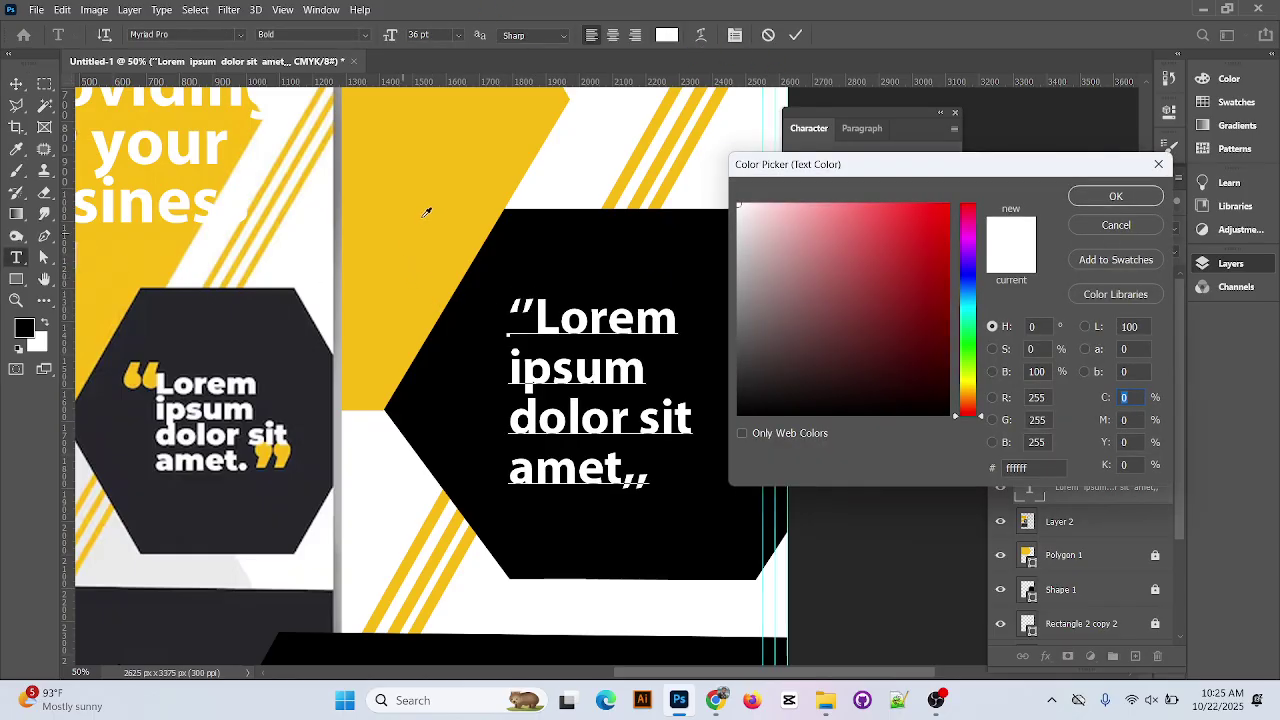
pyautogui.click(426, 212)
pyautogui.click(1116, 196)
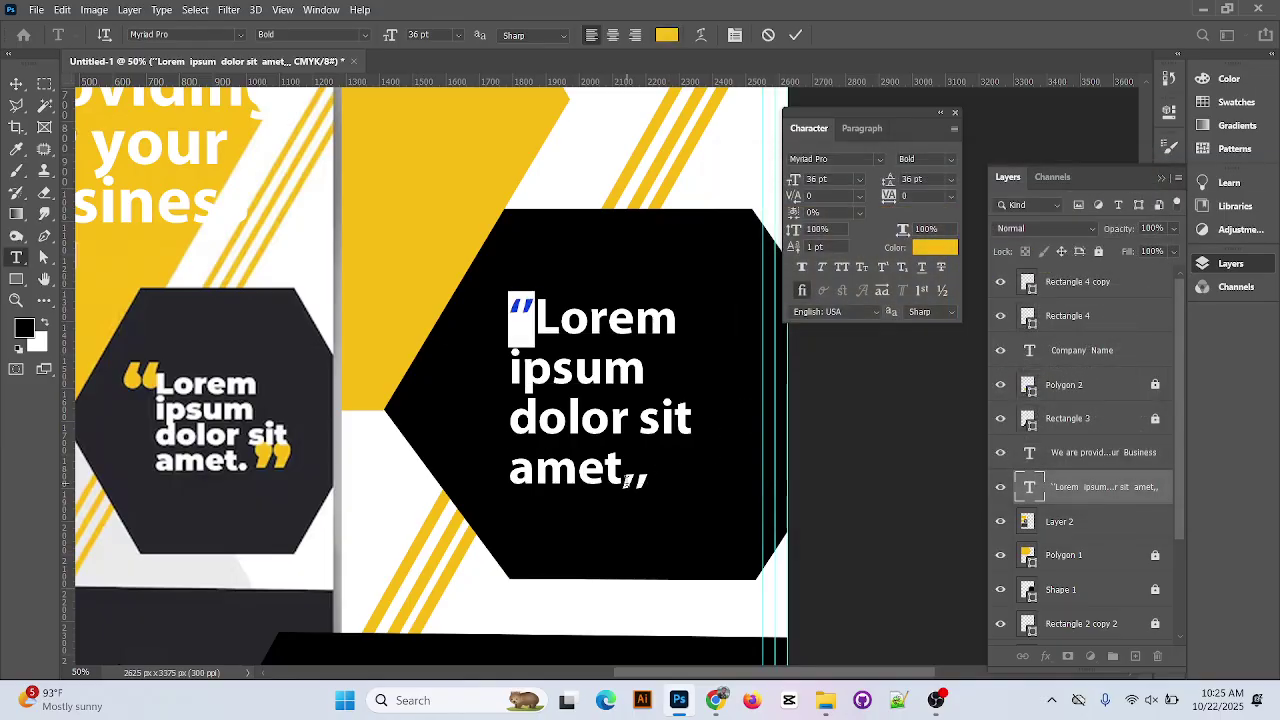
pyautogui.moveTo(620, 474); pyautogui.dragTo(652, 476)
pyautogui.click(666, 35)
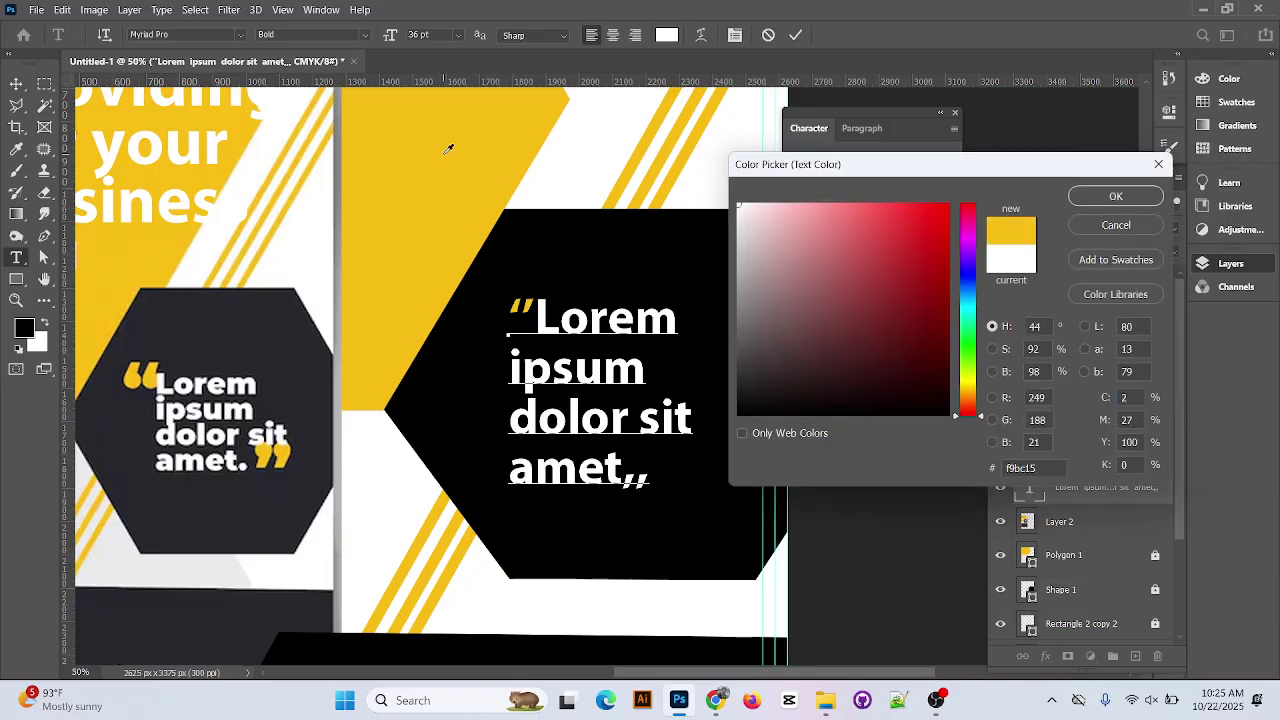
pyautogui.click(1116, 196)
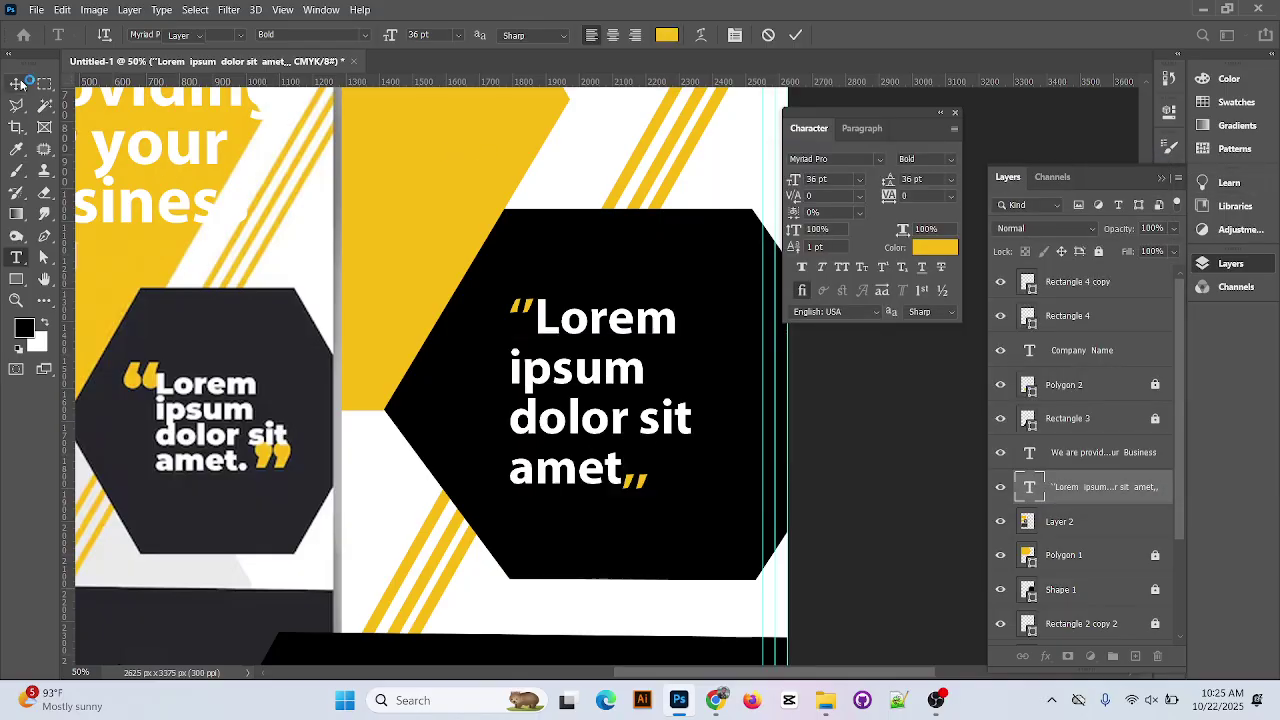
pyautogui.click(20, 84)
# Shift the reference image around the flyer to examine its business solution section, body text and hexagon quote
pyautogui.hotkey('ctrl', '-')
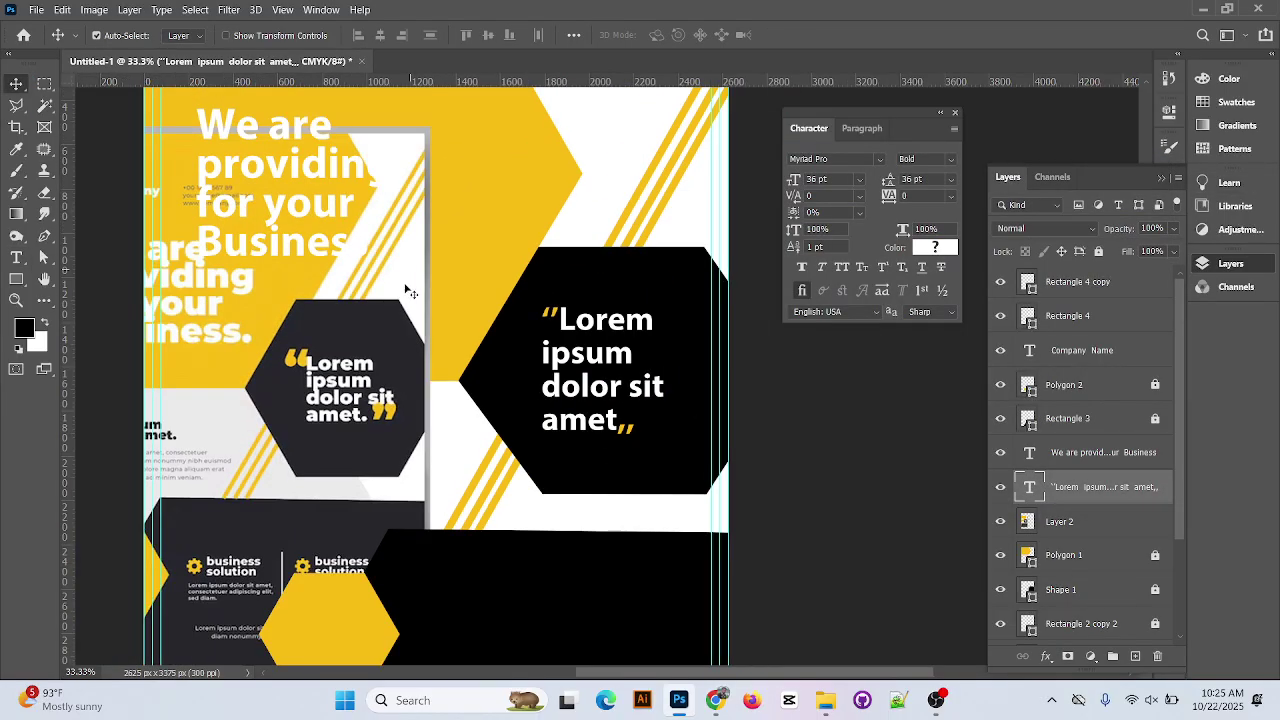
pyautogui.scroll(-5, 410, 292)
pyautogui.hscroll(-3, 410, 292)
pyautogui.moveTo(410, 292); pyautogui.dragTo(505, 461)
pyautogui.hotkey('ctrl', '+')
pyautogui.hotkey('ctrl', '+')
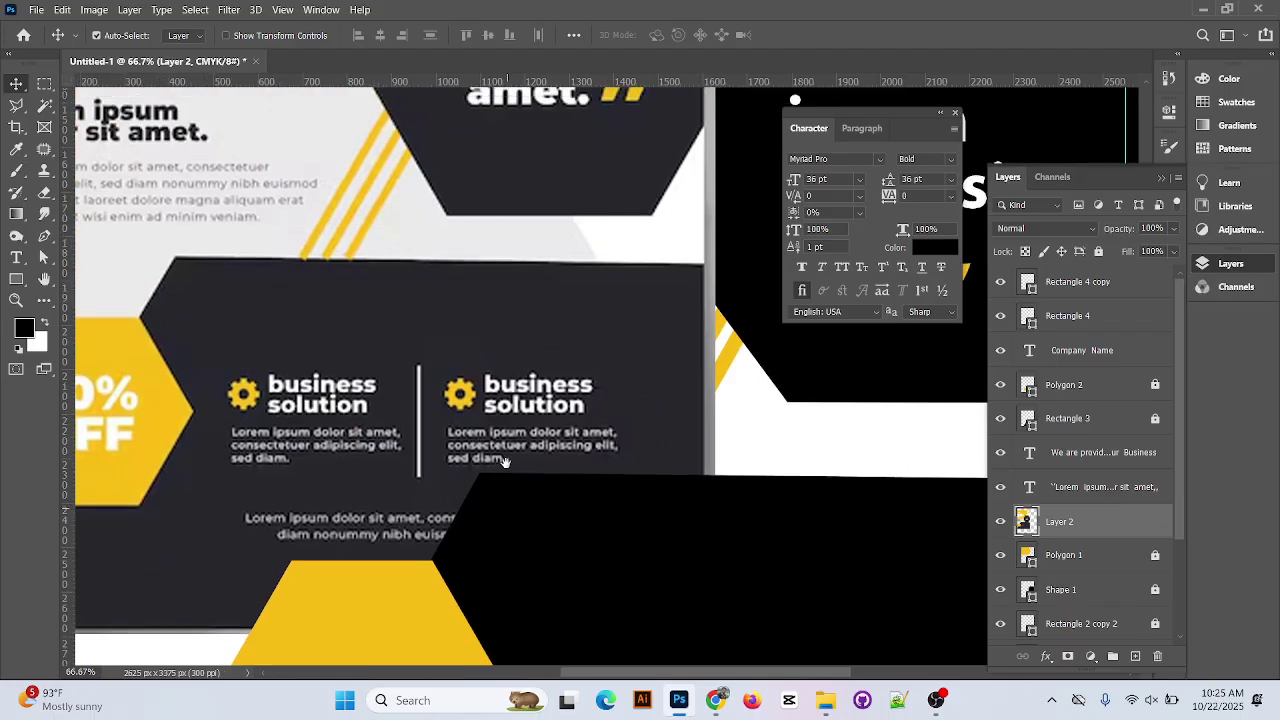
pyautogui.moveTo(414, 373); pyautogui.dragTo(579, 391)
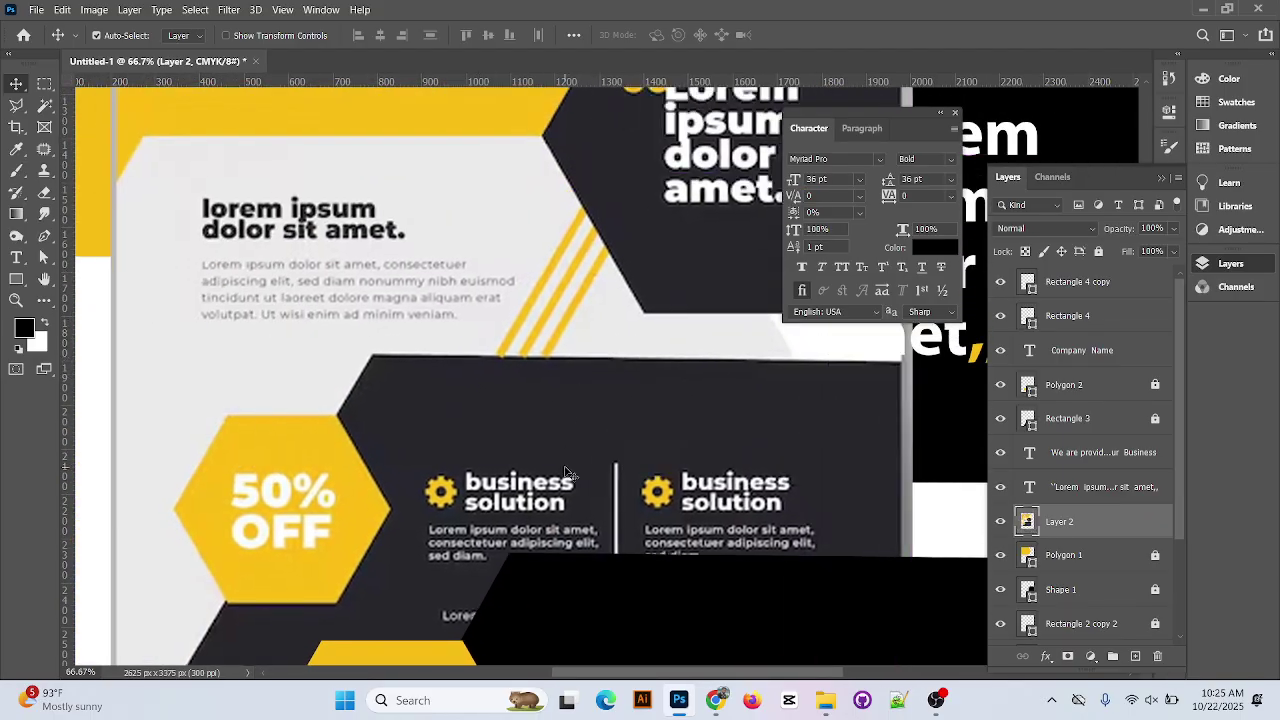
pyautogui.moveTo(640, 318); pyautogui.dragTo(400, 615)
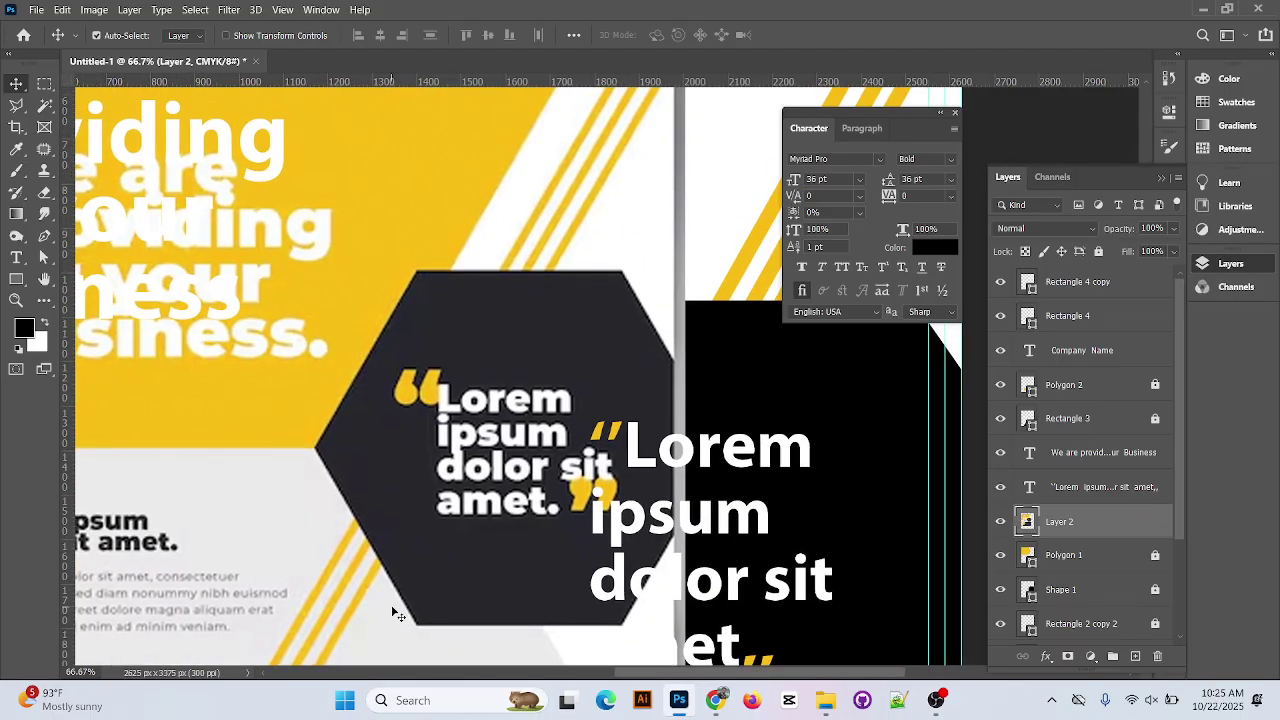
# Move the reference image almost completely off the flyer's lower right edge
pyautogui.hotkey('ctrl', '-')
pyautogui.hotkey('ctrl', '-')
pyautogui.hotkey('ctrl', '-')
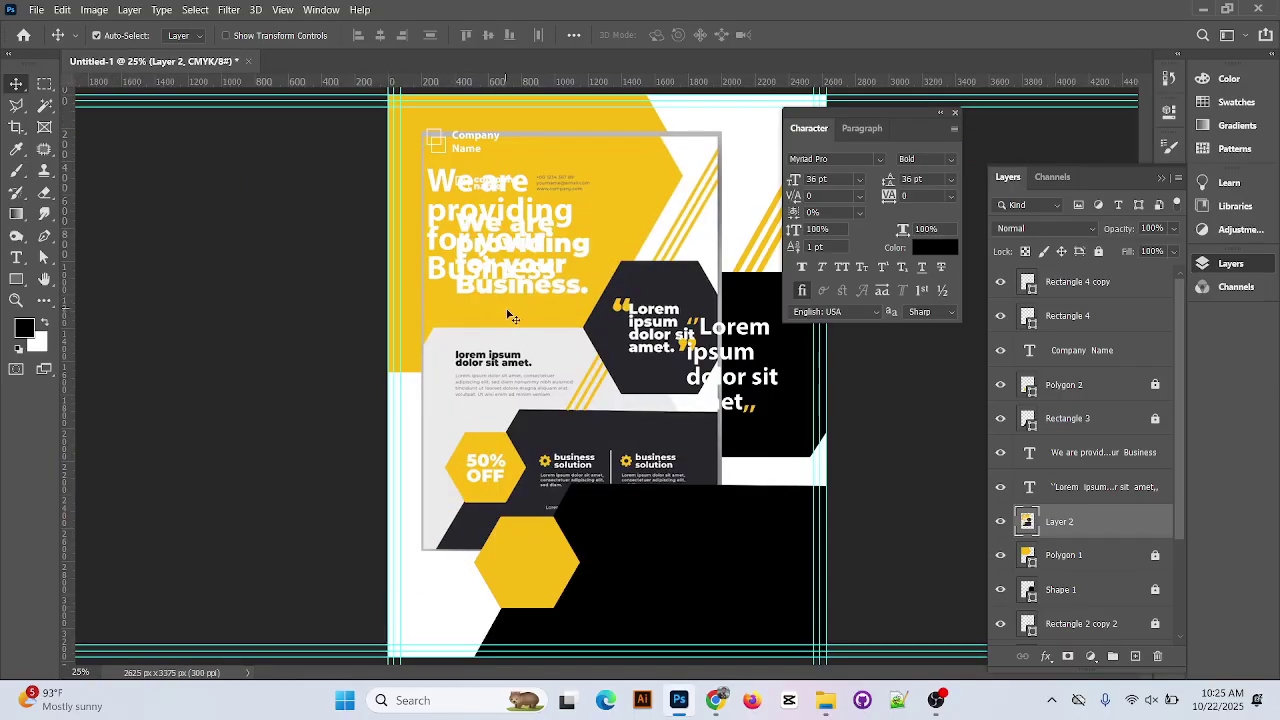
pyautogui.moveTo(510, 316); pyautogui.dragTo(886, 528)
# Duplicate the hexagon quote text and place the copy in the white area below the large yellow shape
pyautogui.doubleClick(720, 380)
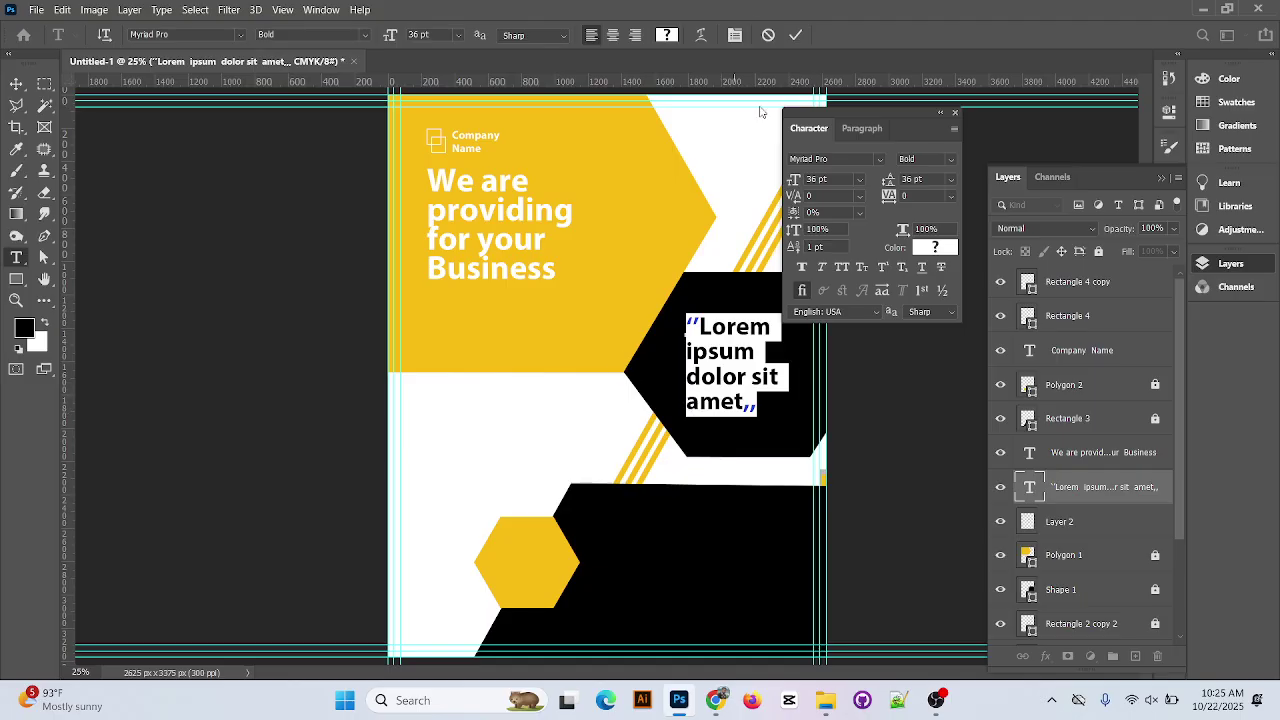
pyautogui.click(796, 35)
pyautogui.press('v')
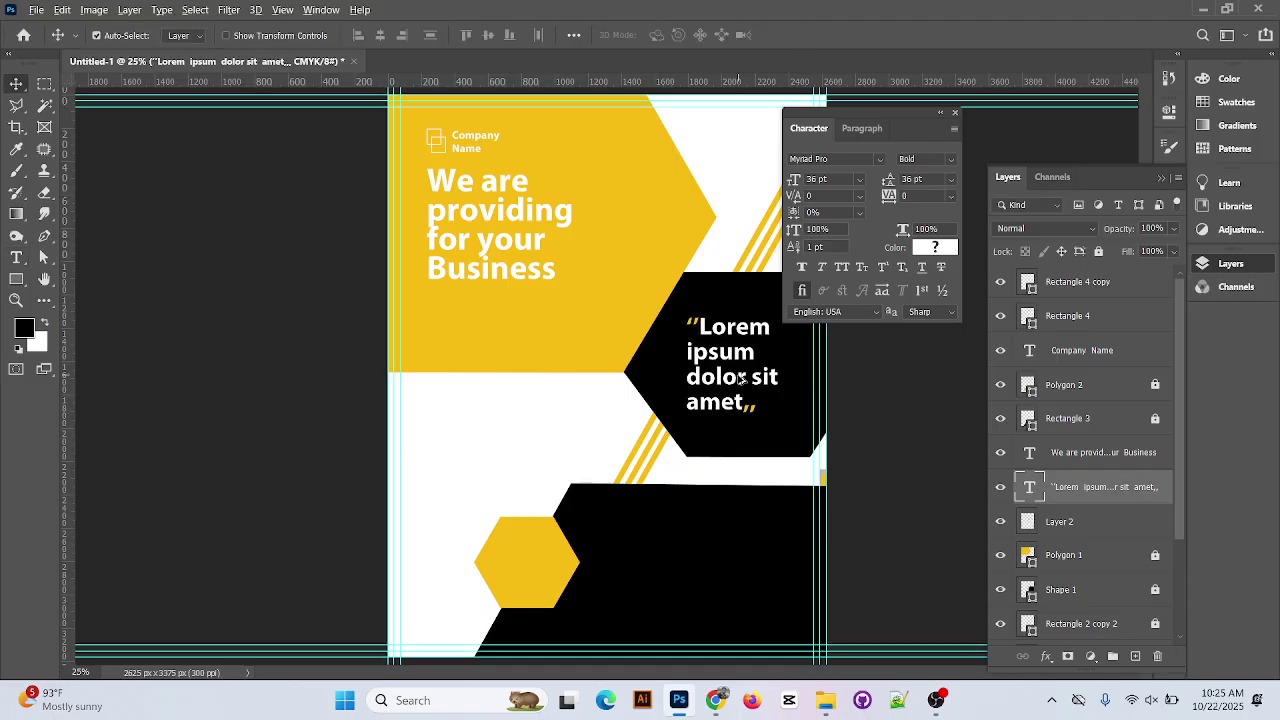
pyautogui.moveTo(740, 378); pyautogui.dragTo(485, 463)
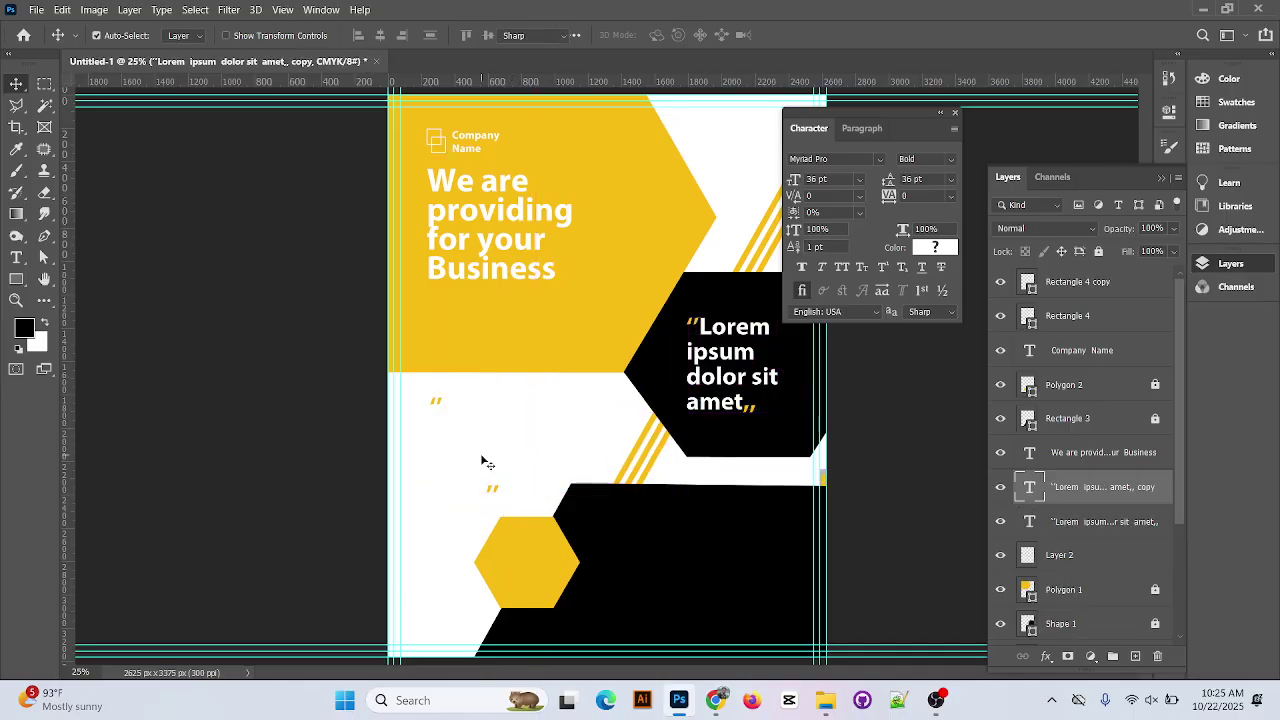
# Set the colour of the whole copied quote text to black
pyautogui.doubleClick(485, 463)
pyautogui.click(667, 32)
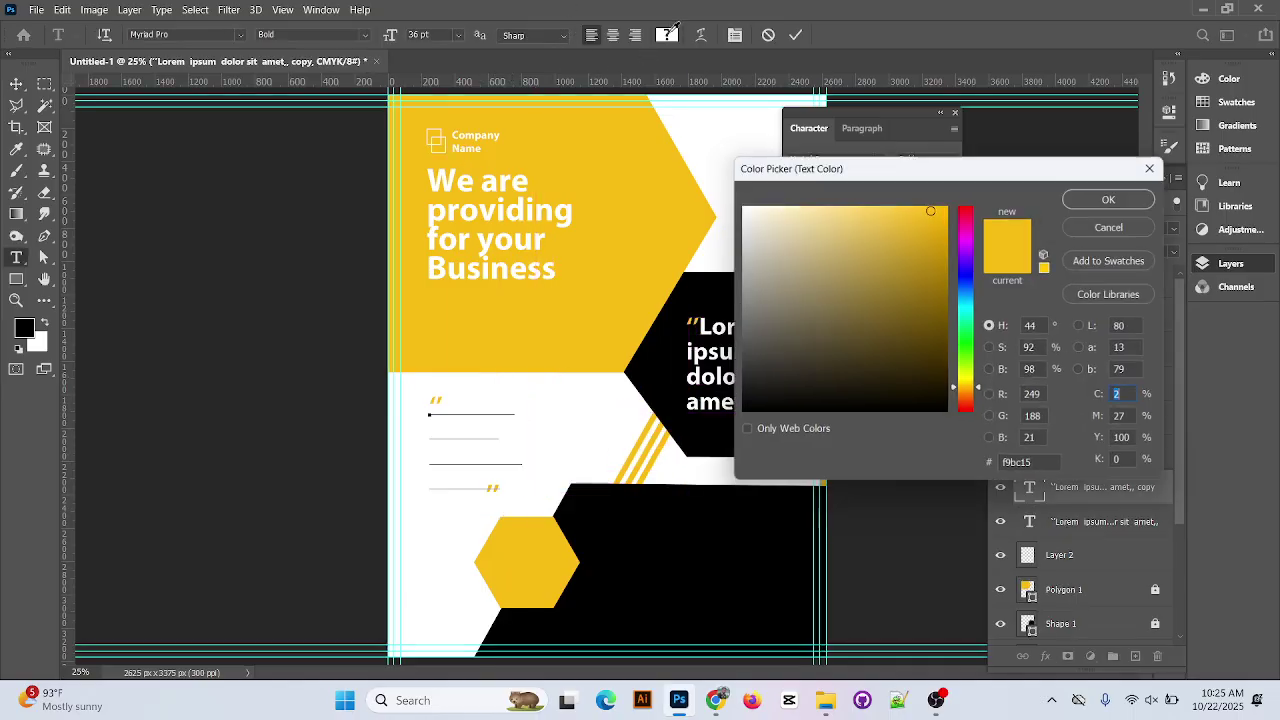
pyautogui.click(827, 413)
pyautogui.click(1153, 198)
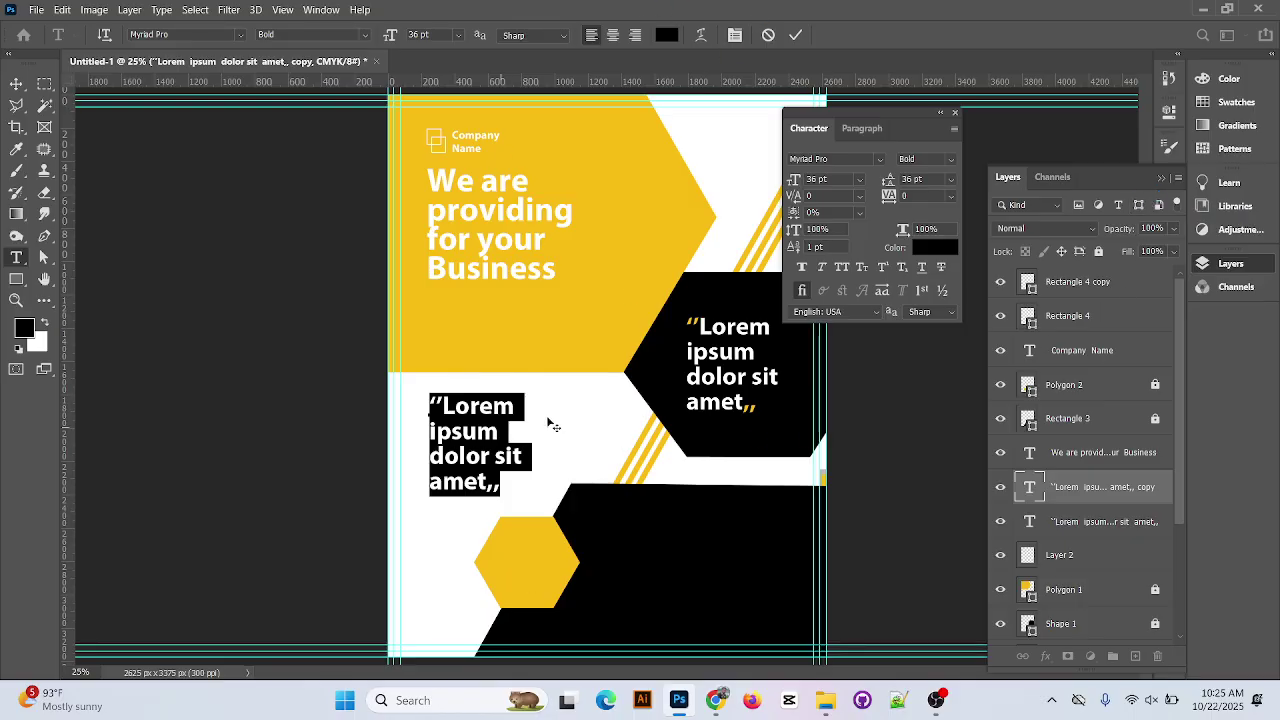
# Rearrange the line breaks of the black text copy so "Lorem ipsum" and "dolor sit amet" form two lines
pyautogui.click(479, 449)
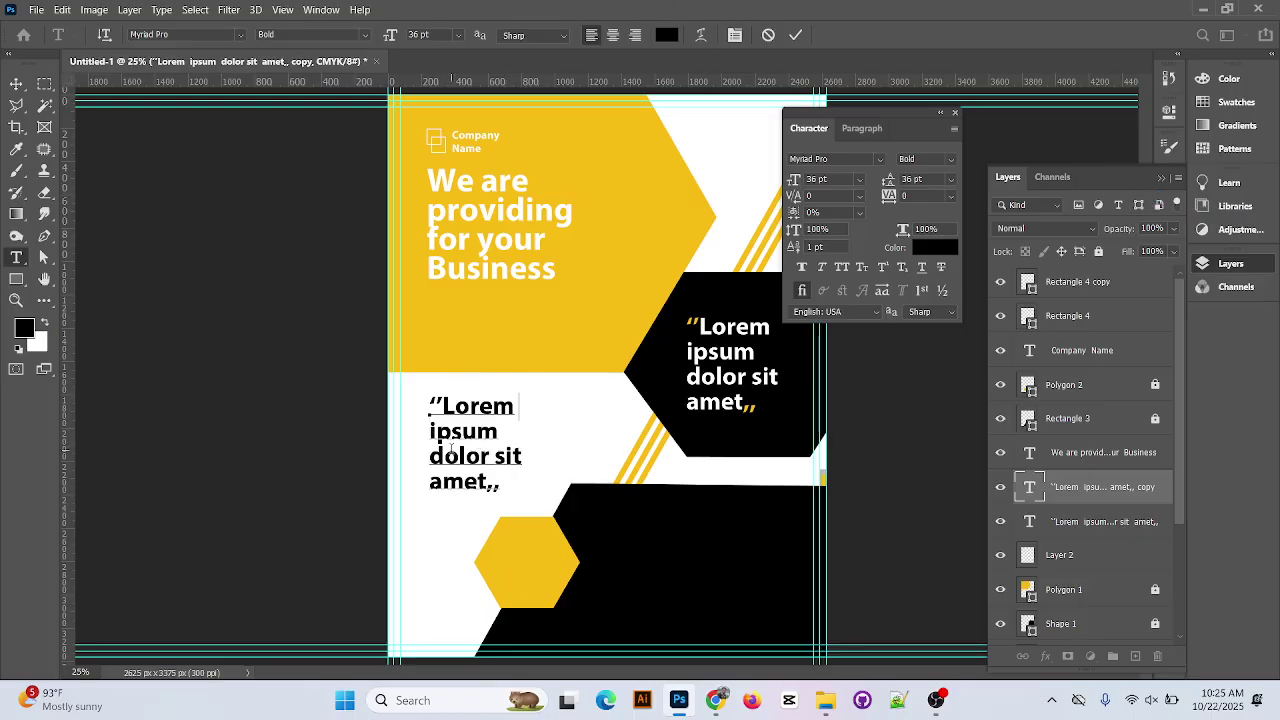
pyautogui.press('Delete')
pyautogui.press('BackSpace')
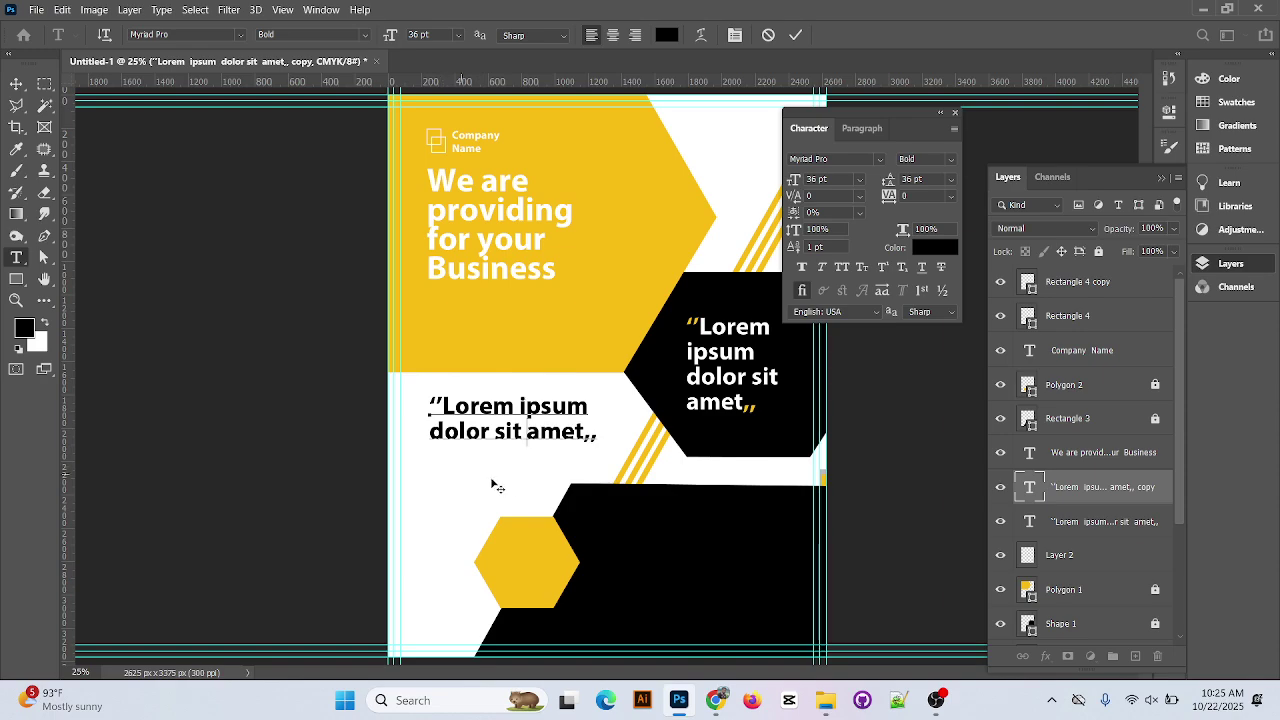
# Commit the two-line black text and position it in the white area below the large yellow shape
pyautogui.moveTo(758, 546); pyautogui.dragTo(543, 443)
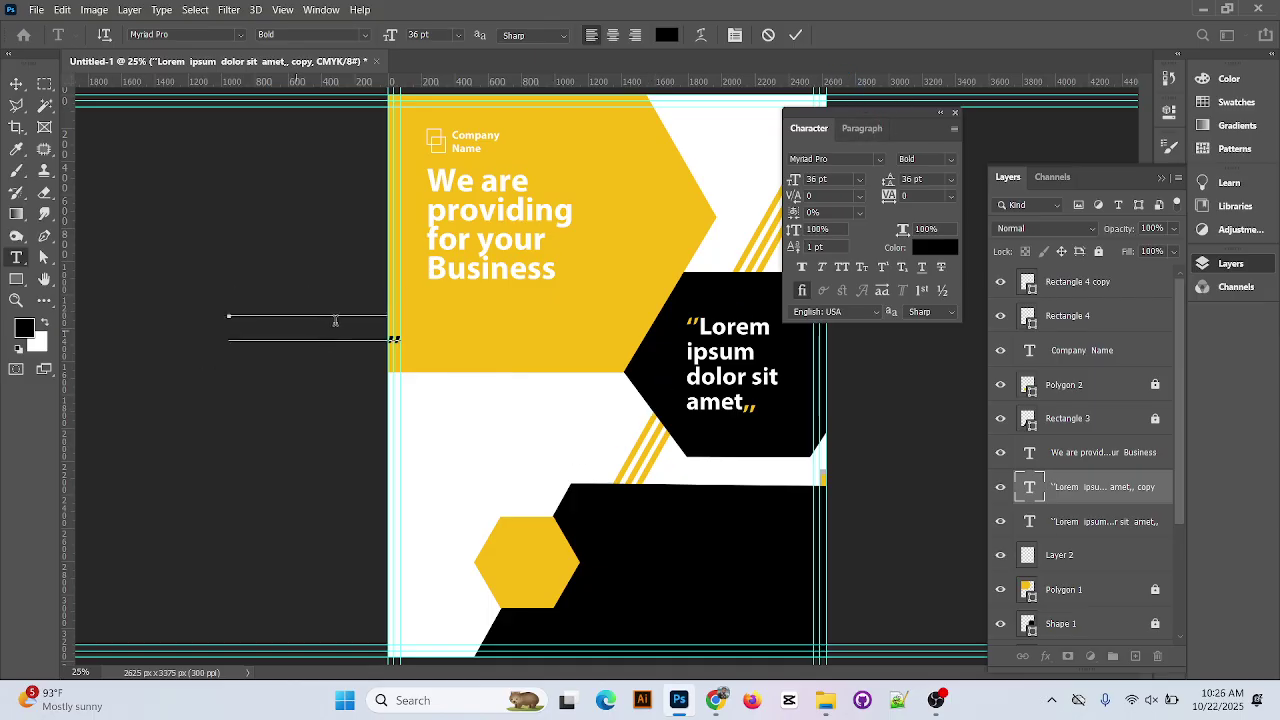
pyautogui.click(16, 83)
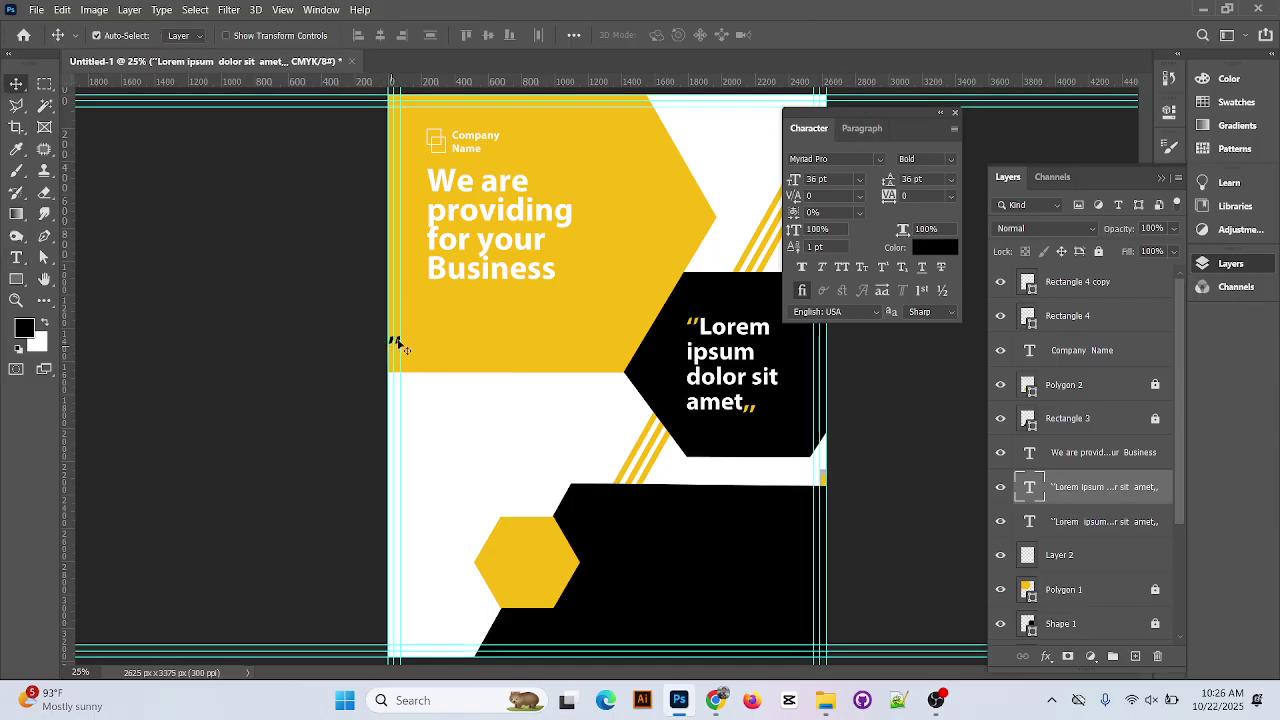
pyautogui.hotkey('ctrl', '+')
pyautogui.hotkey('ctrl', '+')
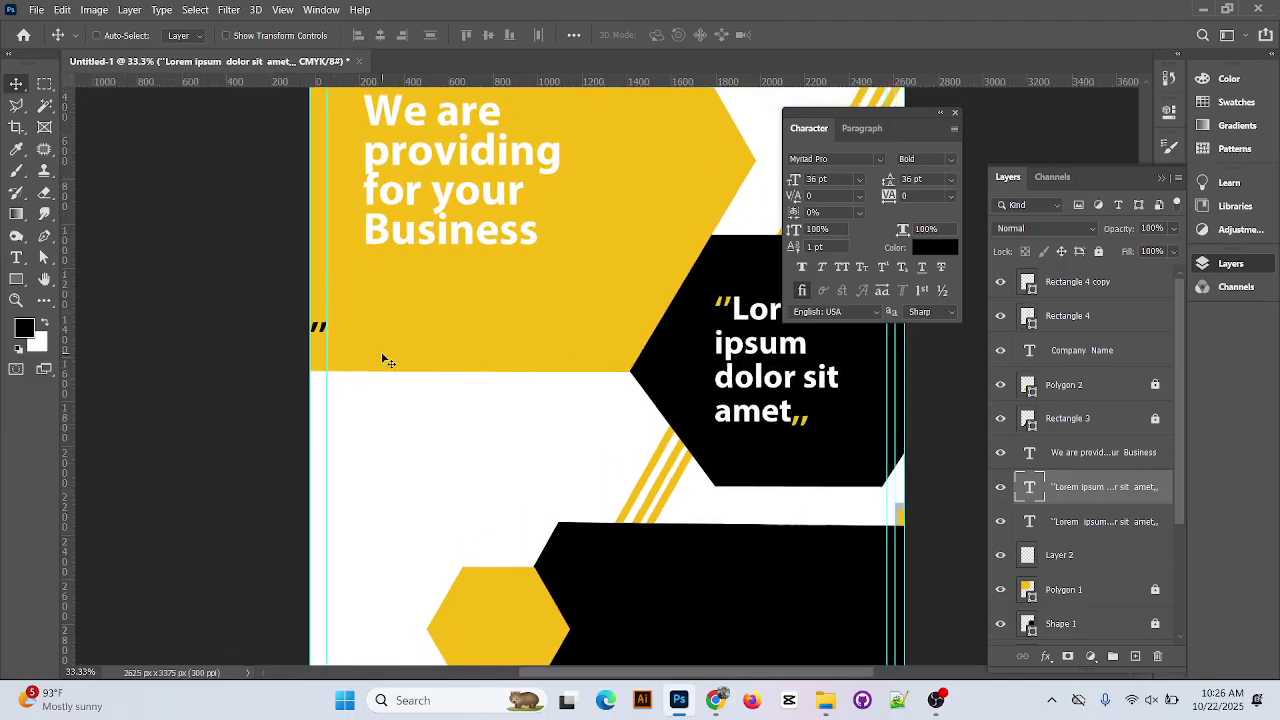
pyautogui.moveTo(317, 417); pyautogui.dragTo(360, 426)
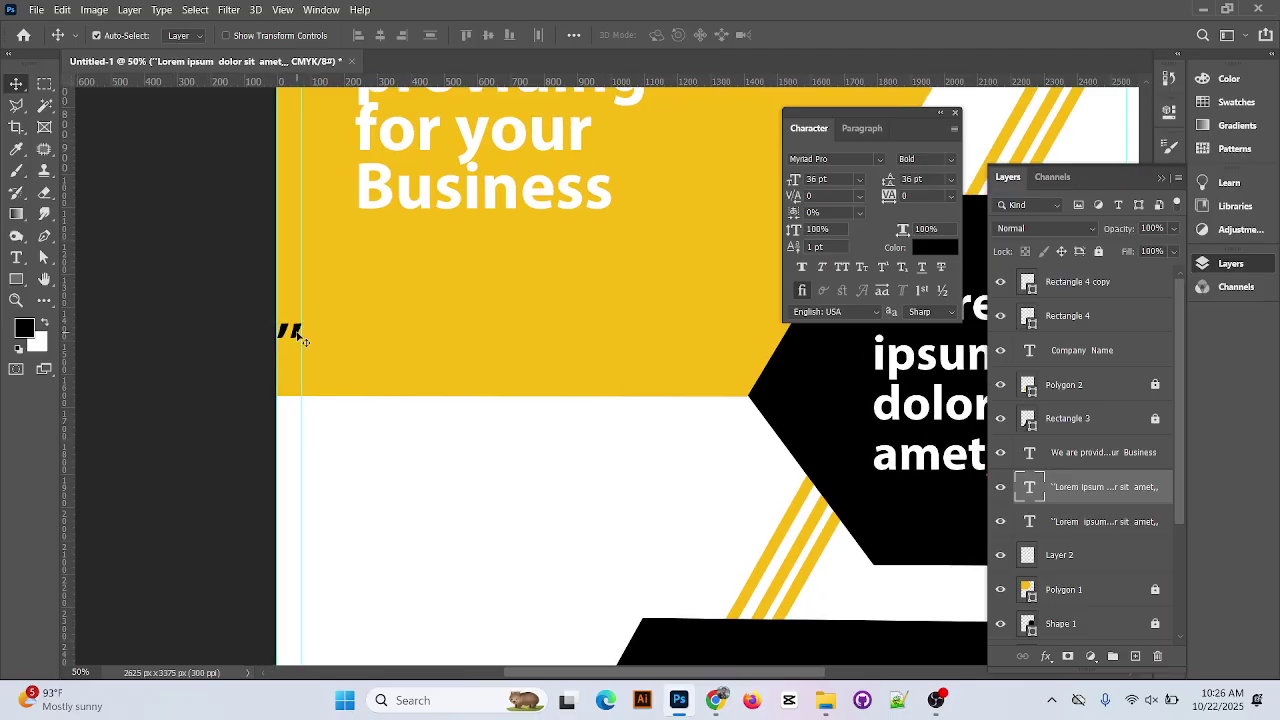
pyautogui.moveTo(296, 335); pyautogui.dragTo(693, 530)
pyautogui.hotkey('ctrl', '-')
pyautogui.hotkey('ctrl', '-')
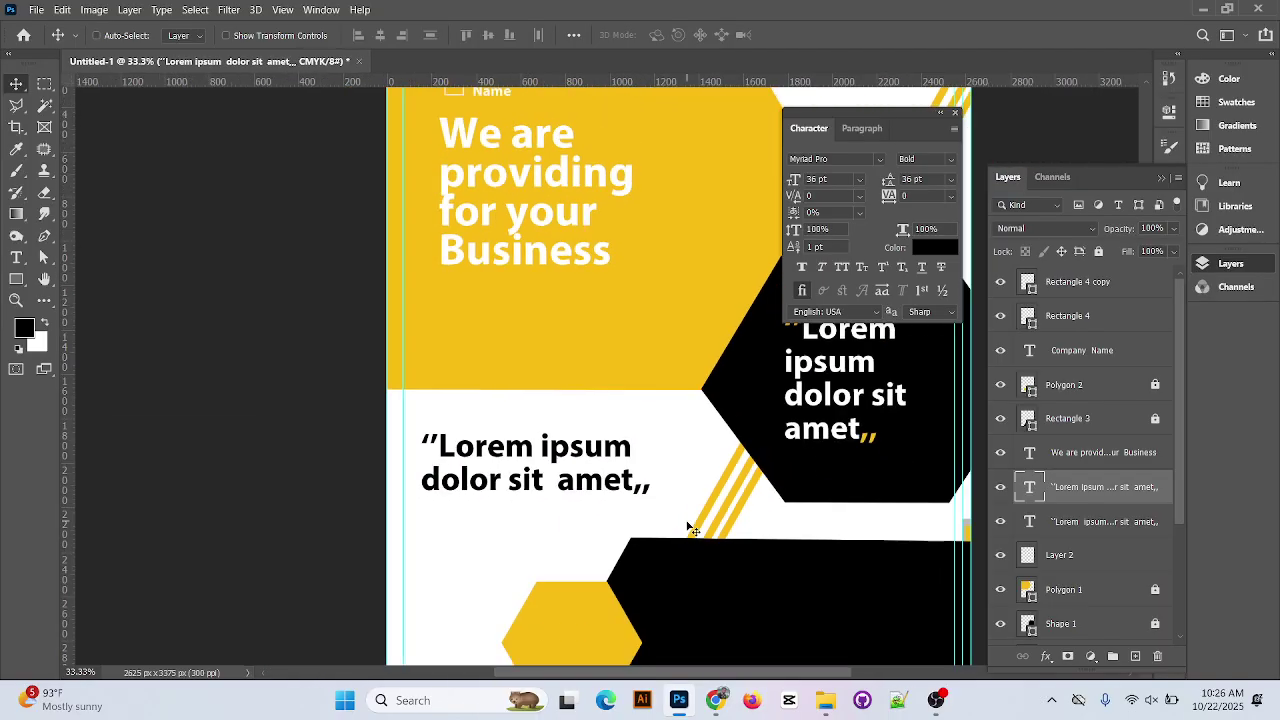
pyautogui.moveTo(688, 528); pyautogui.dragTo(688, 528)
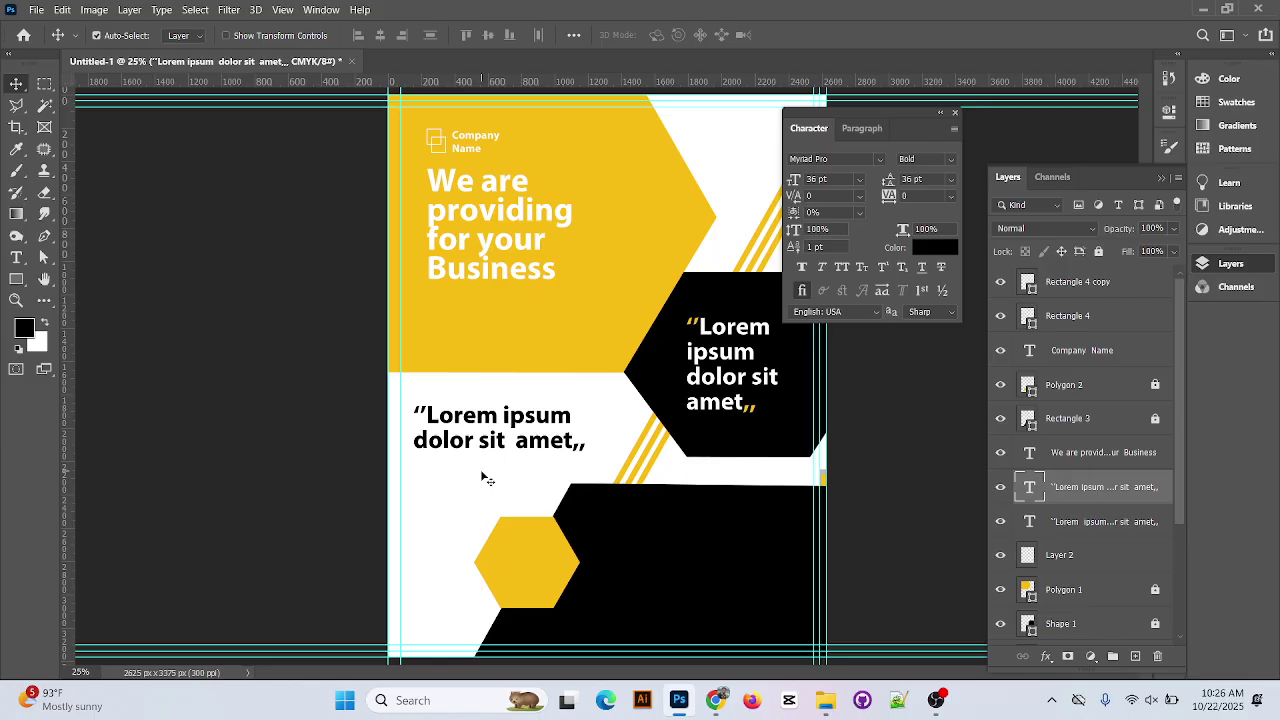
# Add a vertical guide just inside the flyer's left margin and move the two-line black text slightly up and right
pyautogui.moveTo(72, 316); pyautogui.dragTo(412, 375)
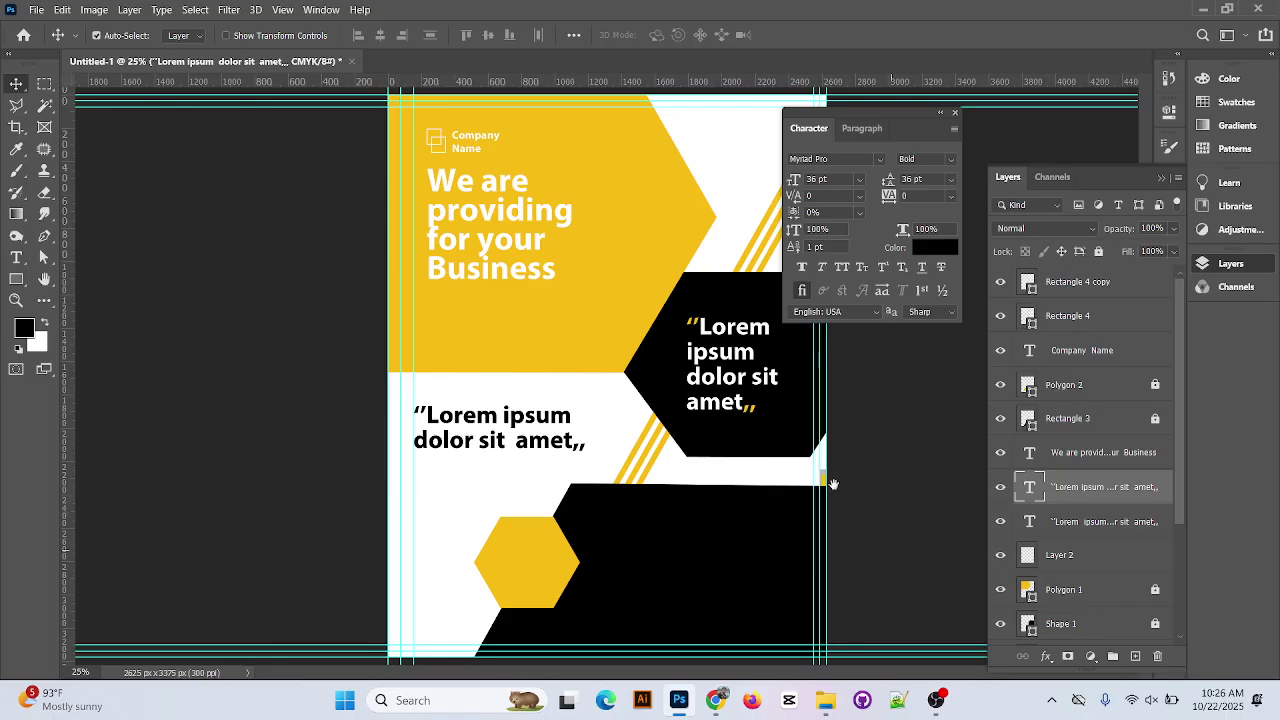
pyautogui.moveTo(522, 440); pyautogui.dragTo(546, 426)
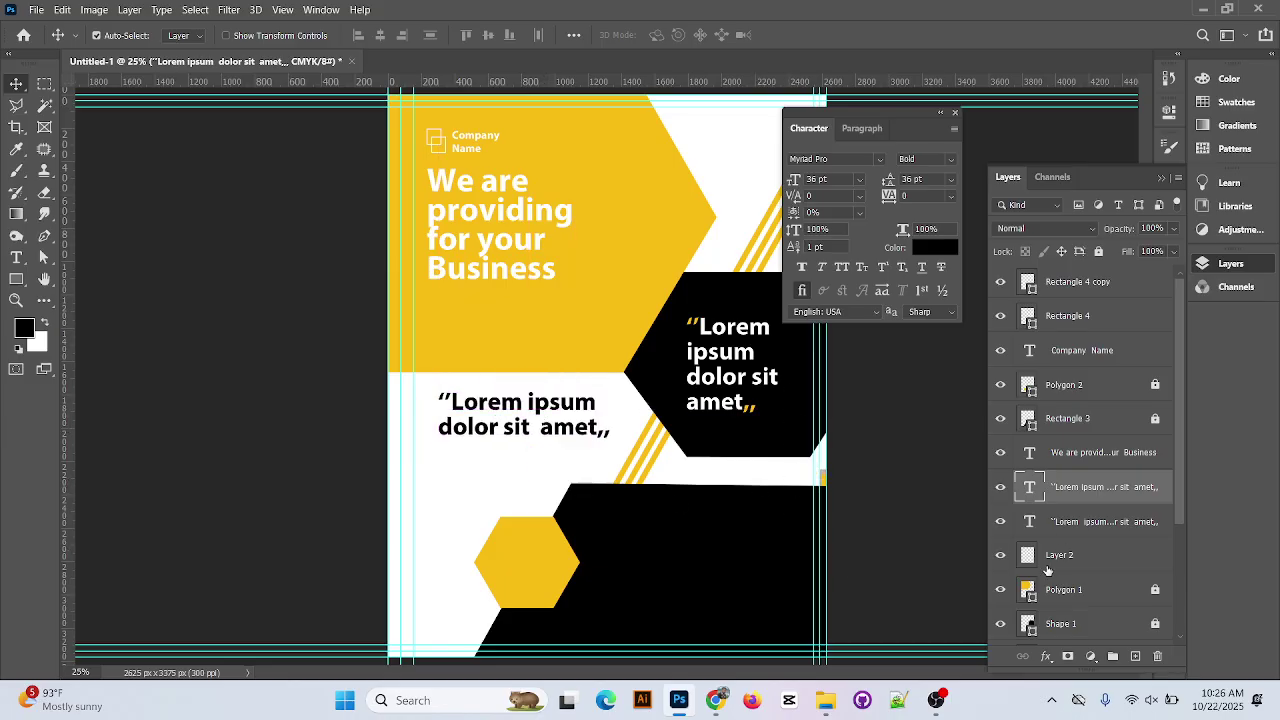
# Bring the reference image back onto the flyer beside the two-line black text, and close the character settings
pyautogui.click(786, 480)
pyautogui.hotkey('ctrl', '+')
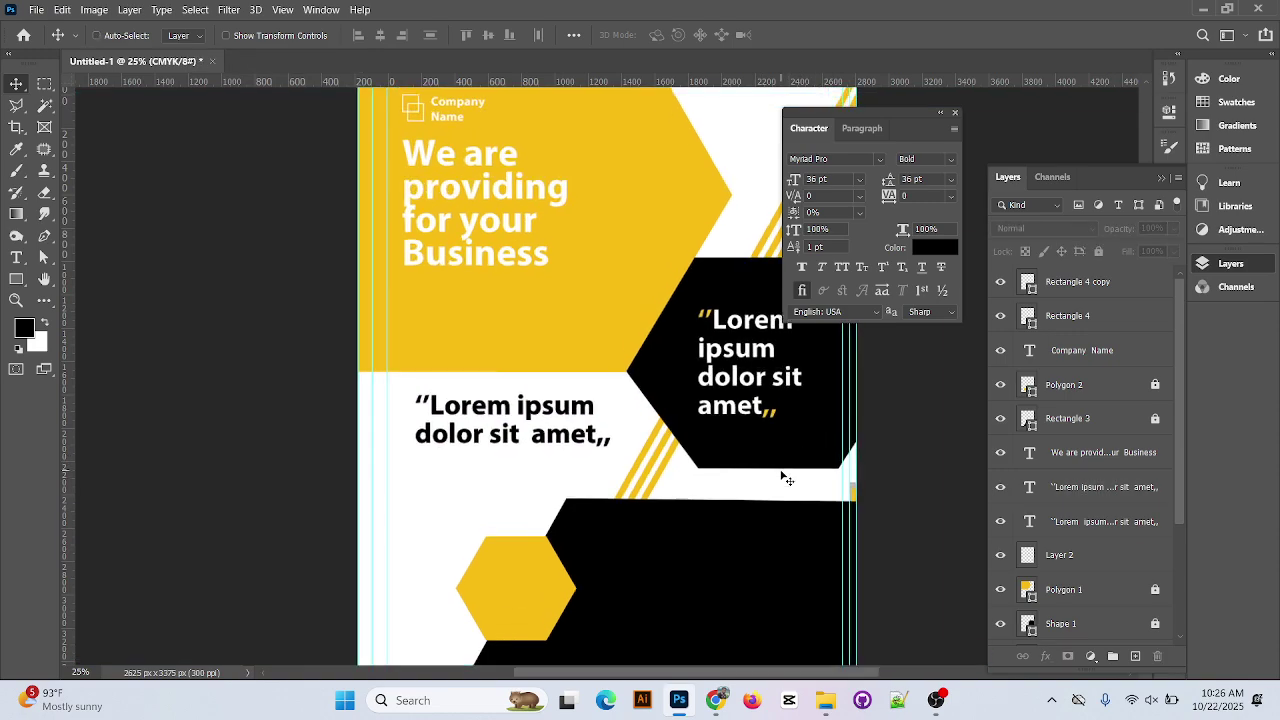
pyautogui.moveTo(743, 481); pyautogui.dragTo(112, 218)
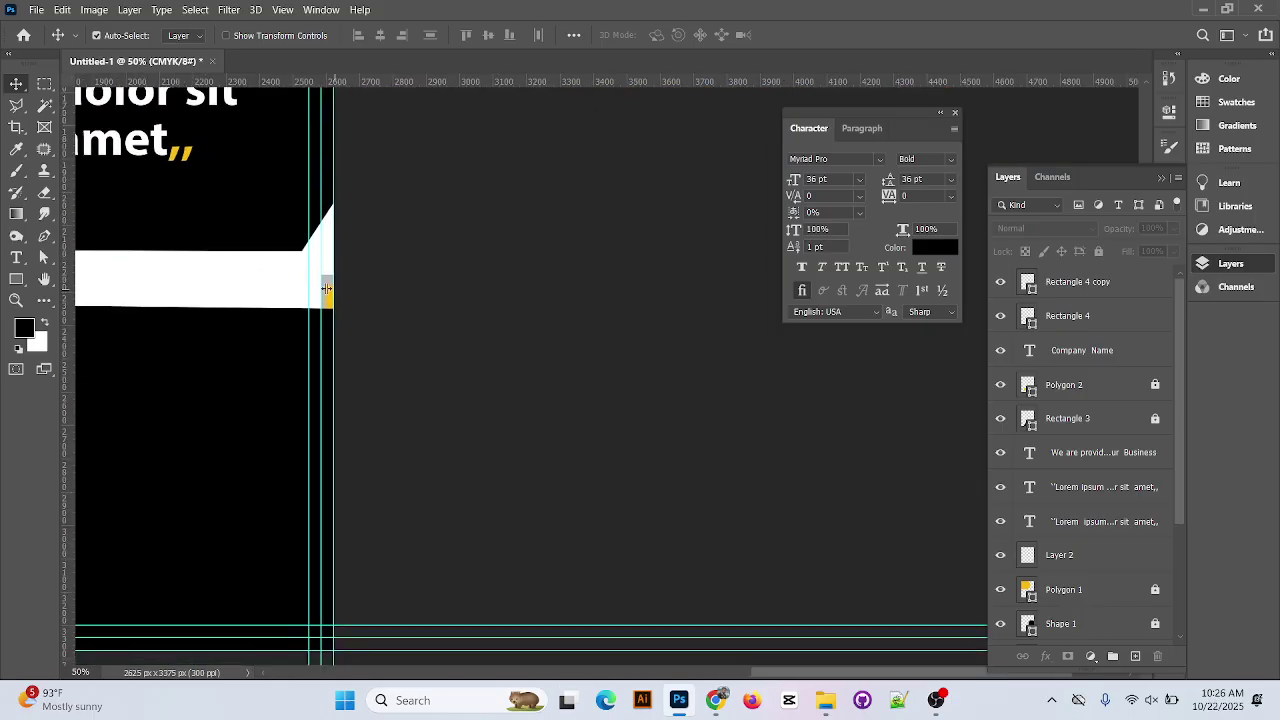
pyautogui.moveTo(330, 298); pyautogui.dragTo(846, 577)
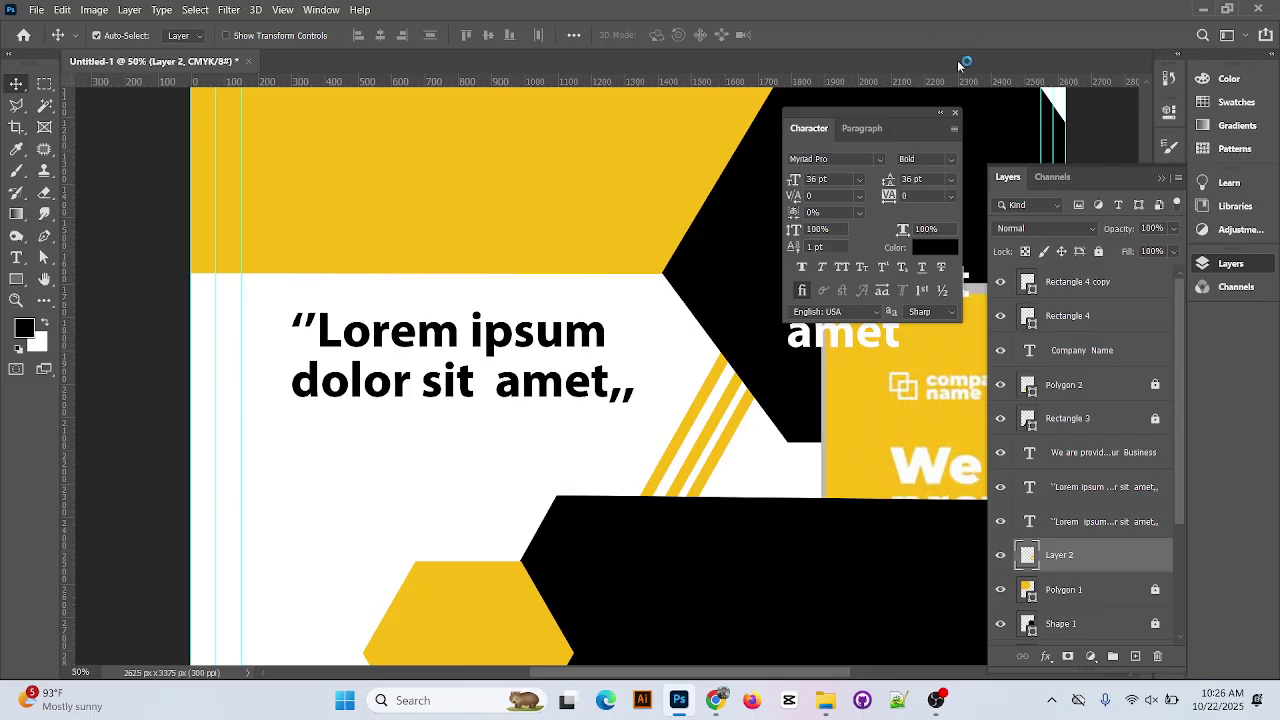
pyautogui.click(955, 112)
pyautogui.moveTo(915, 482); pyautogui.dragTo(640, 52)
pyautogui.hotkey('ctrl', 'z')
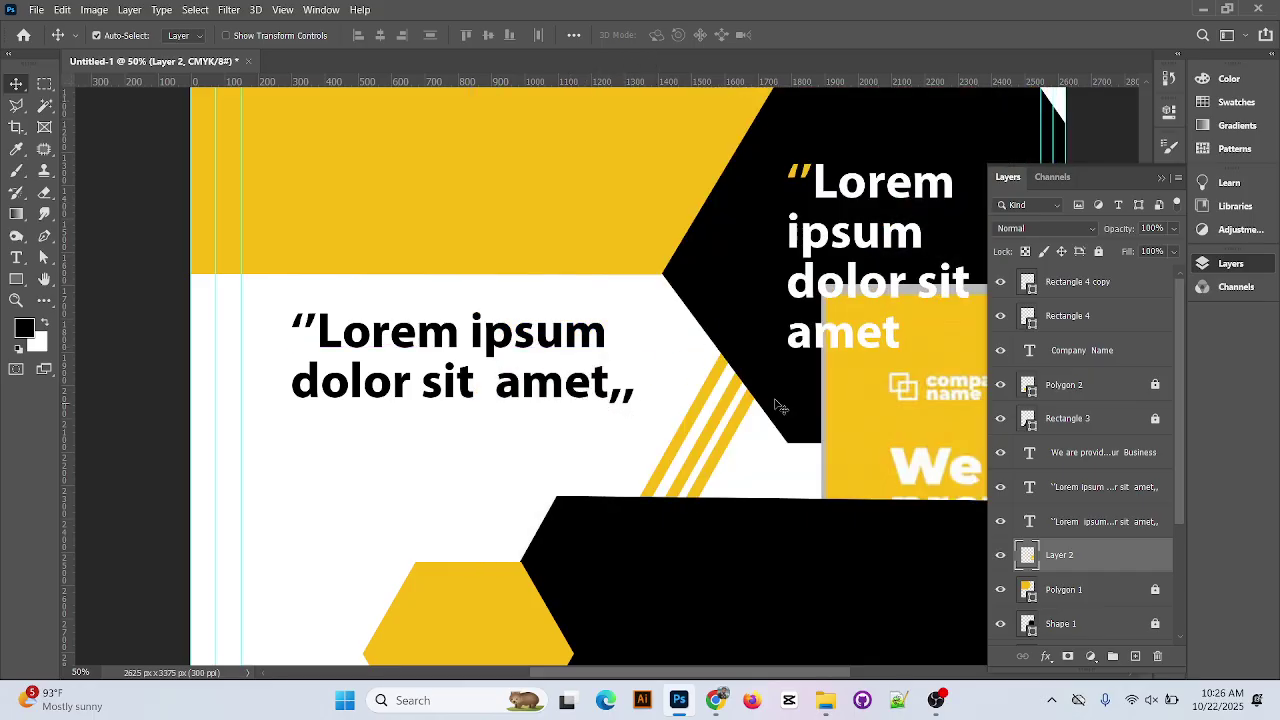
pyautogui.moveTo(970, 420); pyautogui.dragTo(823, 208)
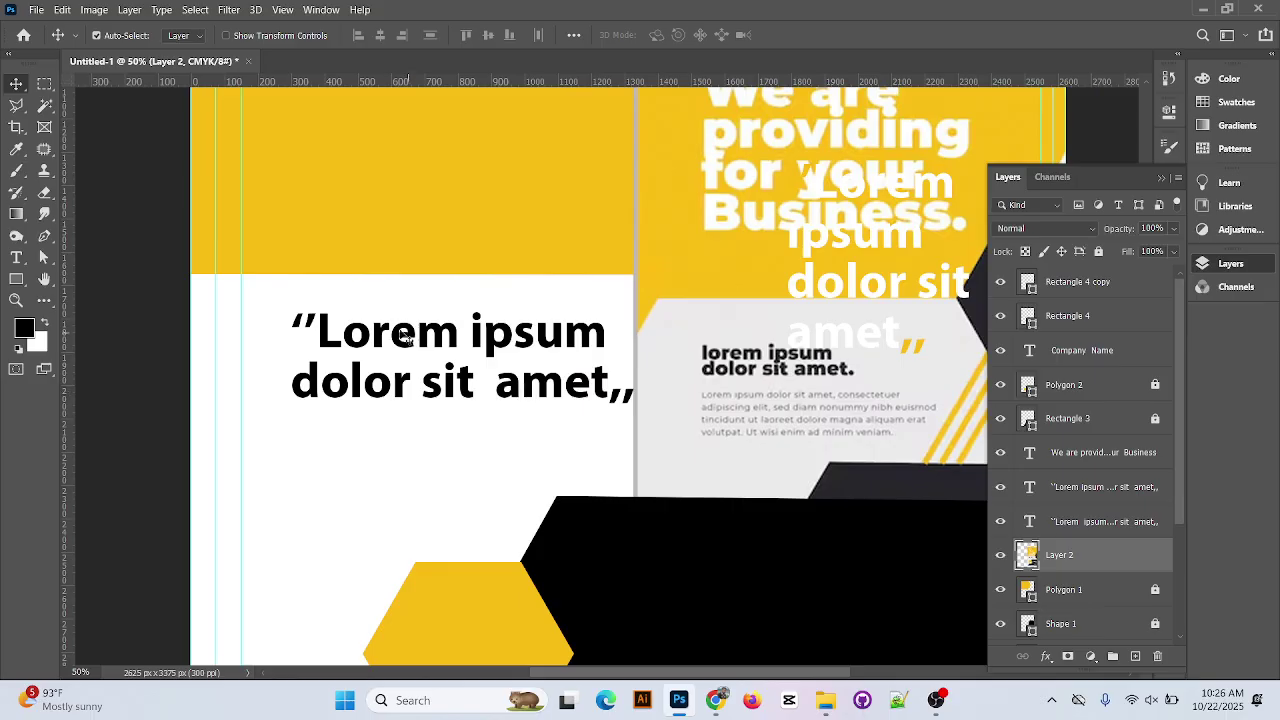
# Remove the opening quotation marks from the black two-line text and replace its closing marks with a period
pyautogui.click(324, 335)
pyautogui.press('t')
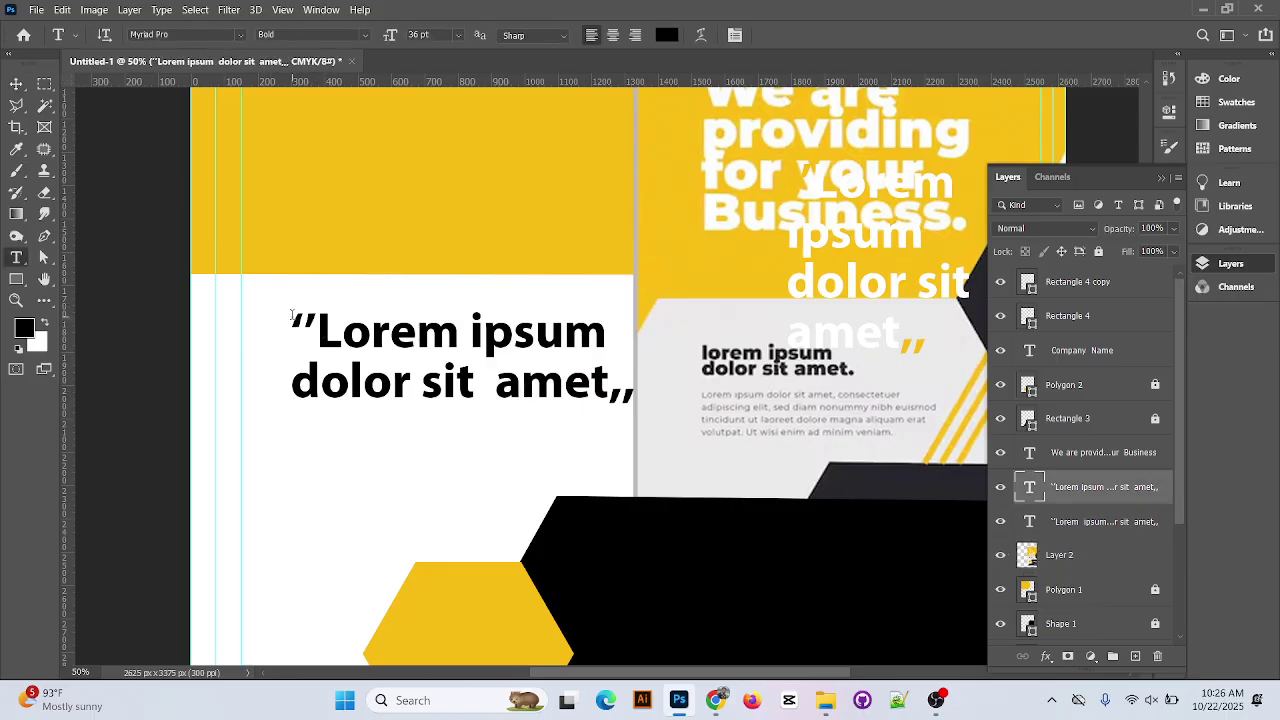
pyautogui.click(313, 362)
pyautogui.press('Delete')
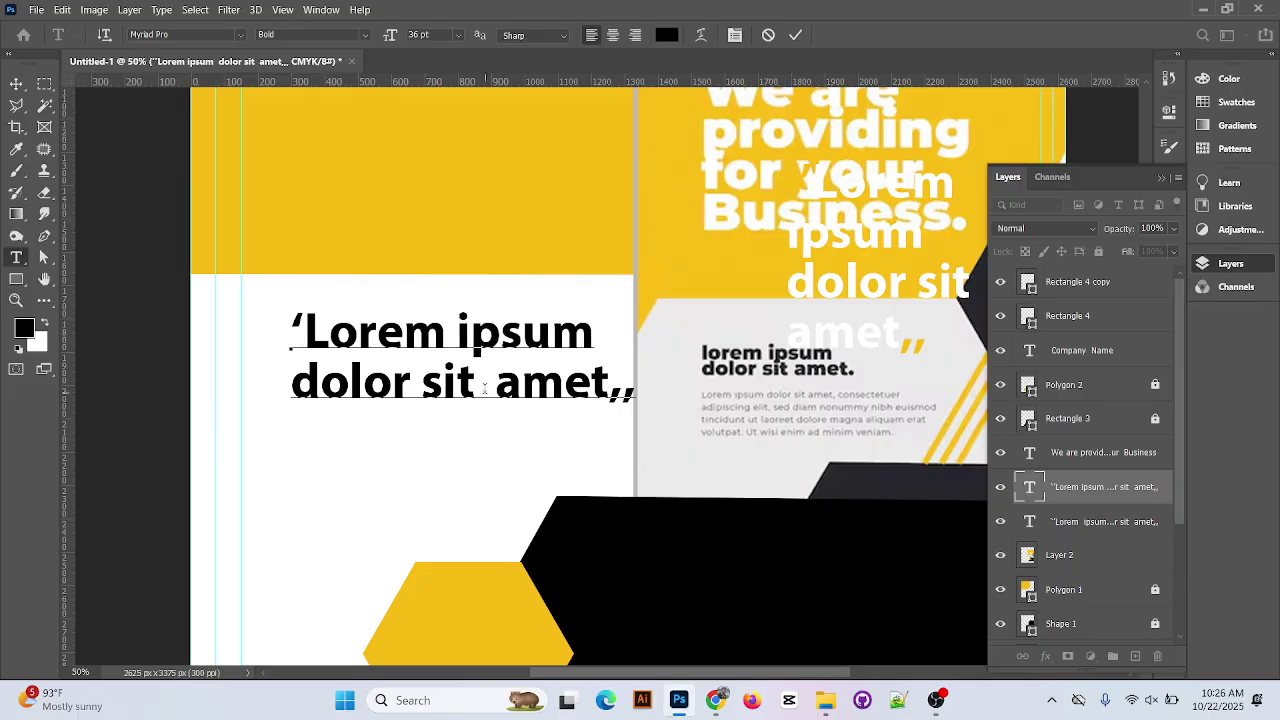
pyautogui.press('BackSpace')
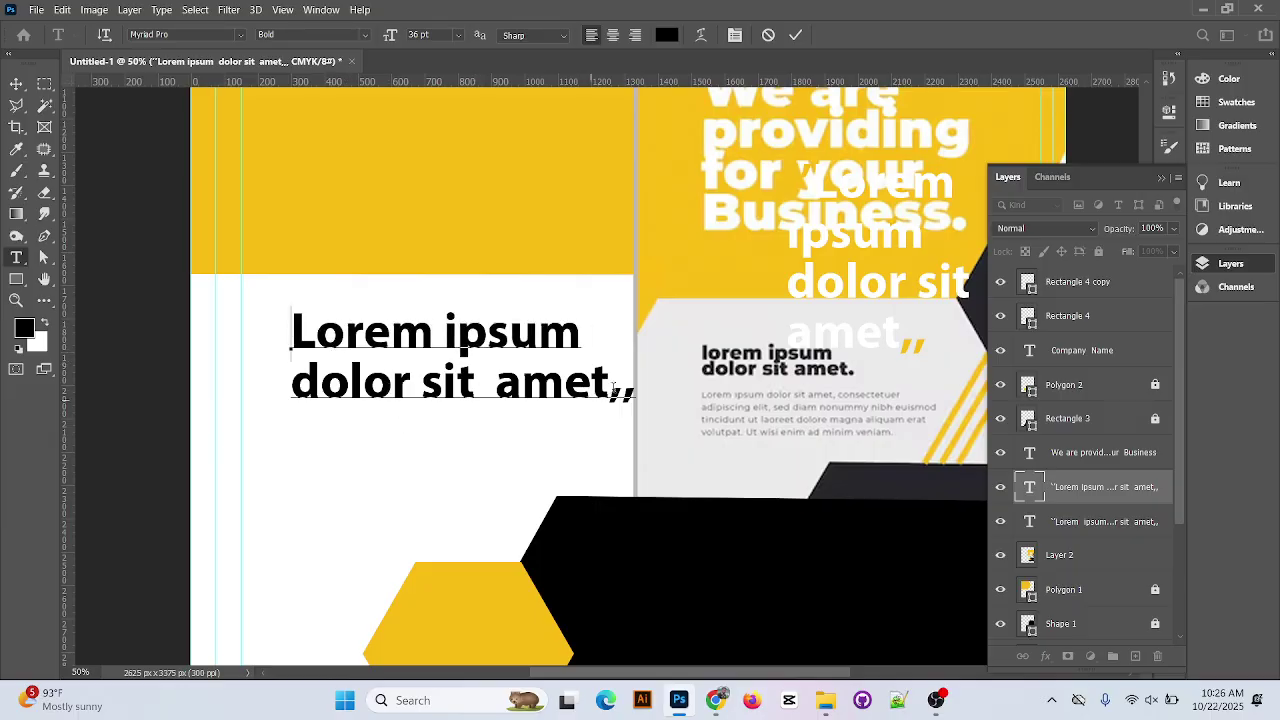
pyautogui.press('BackSpace')
pyautogui.press('BackSpace')
pyautogui.write('.')
pyautogui.click(15, 80)
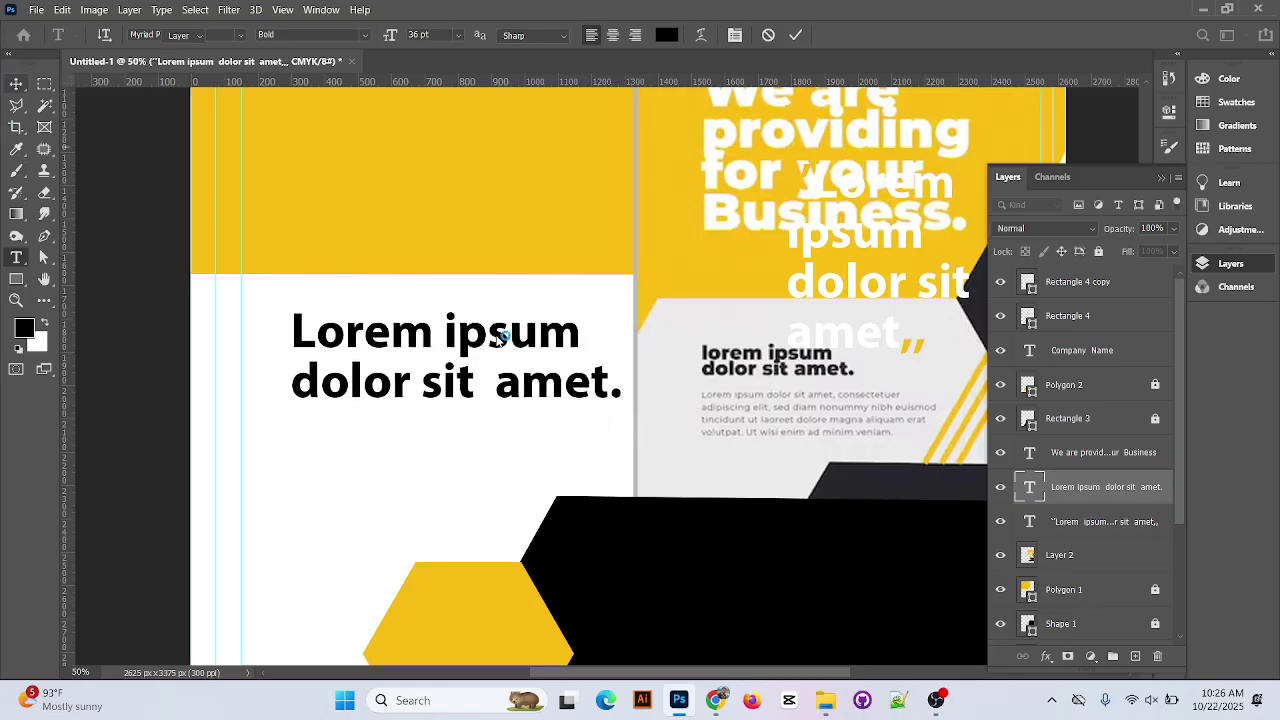
# Move the black two-line text slightly left and set its font size to 30 pt
pyautogui.moveTo(535, 385); pyautogui.dragTo(512, 388)
pyautogui.doubleClick(514, 394)
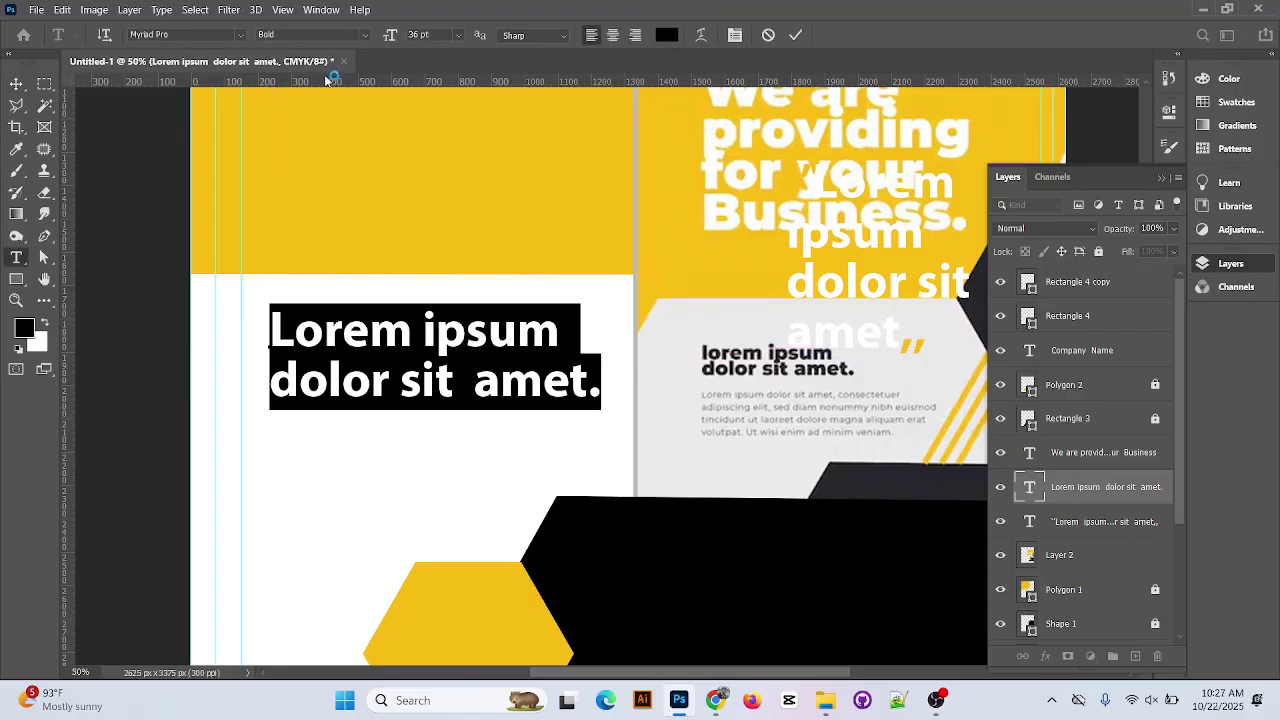
pyautogui.click(455, 35)
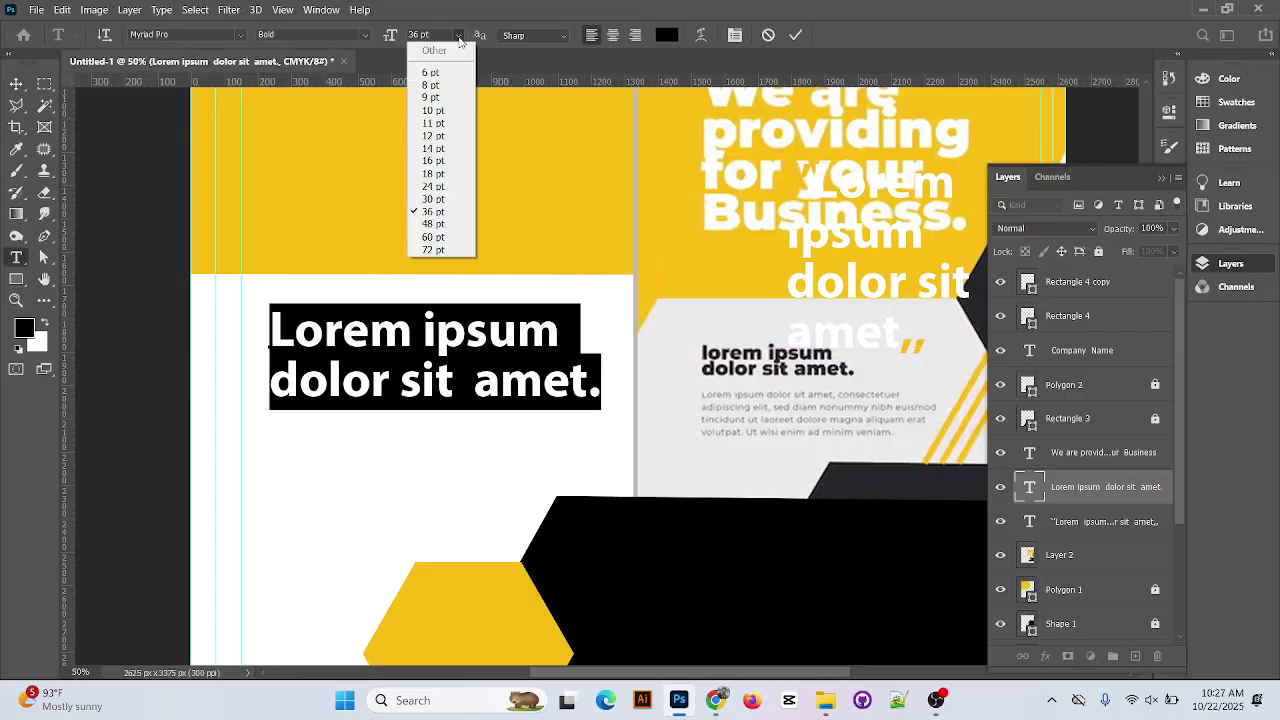
pyautogui.click(440, 198)
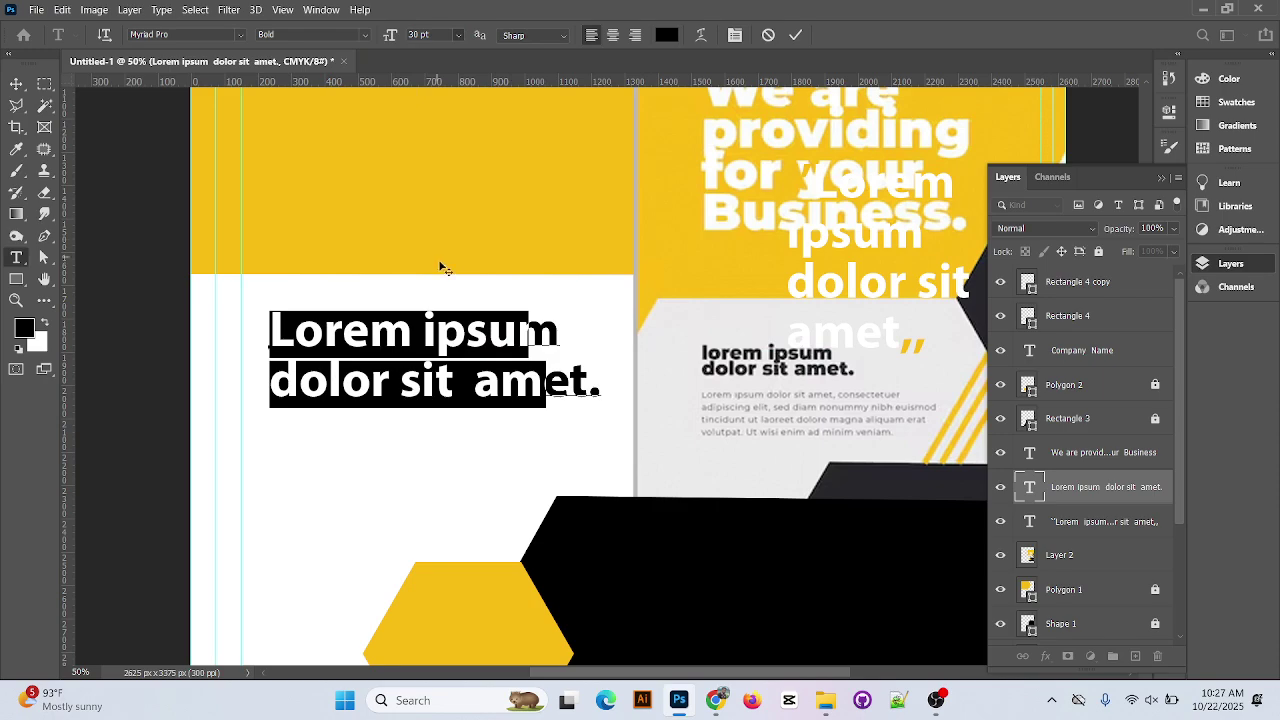
pyautogui.click(797, 36)
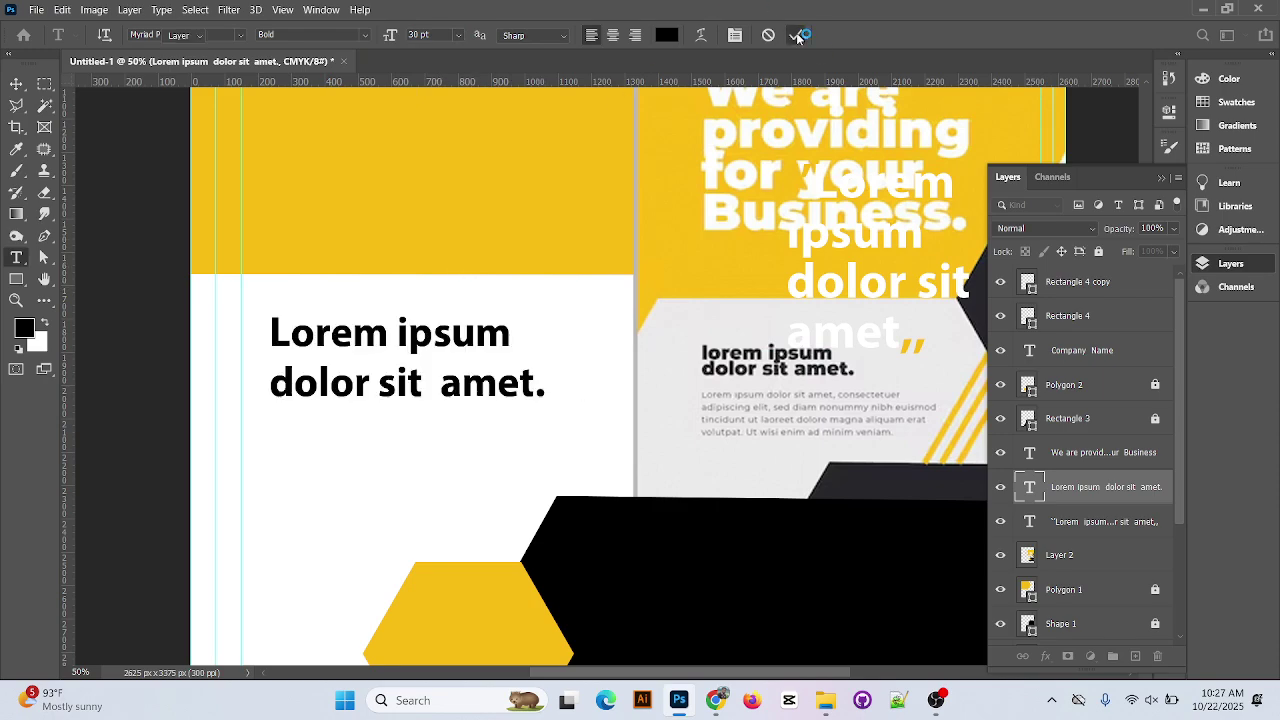
# Set the leading of the black two-line text to 30 pt and commit the edit
pyautogui.doubleClick(470, 400)
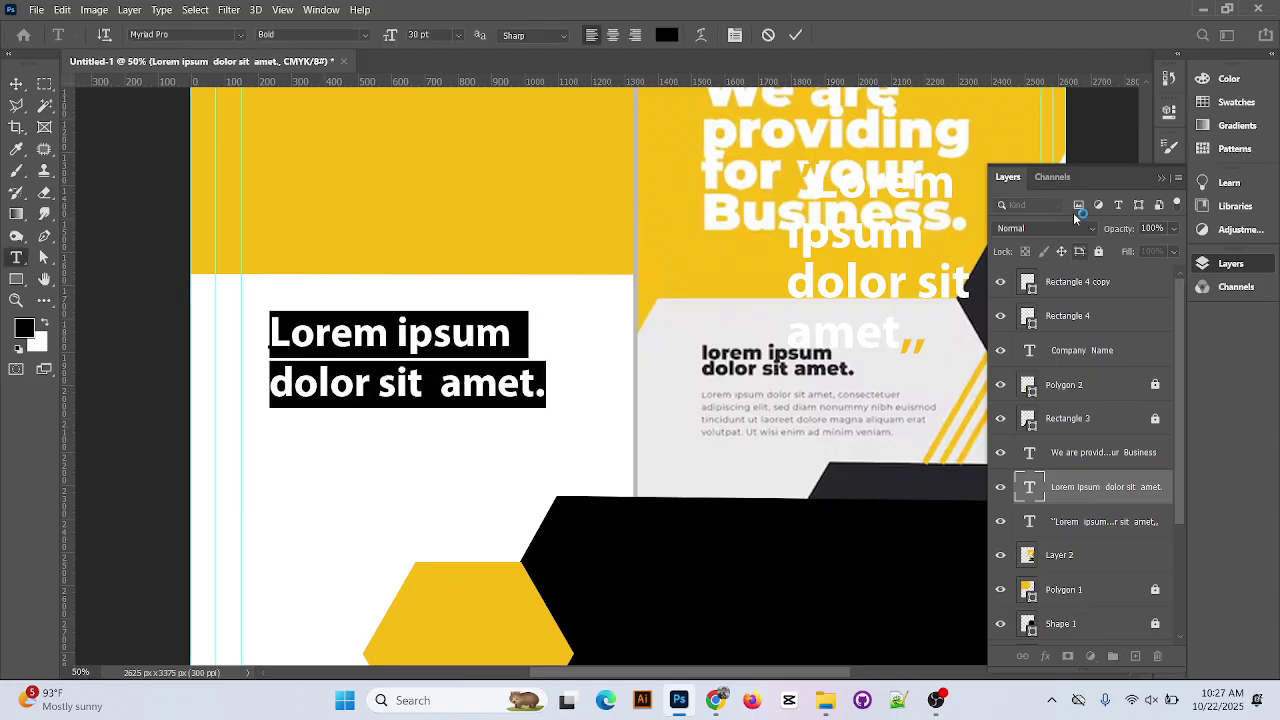
pyautogui.click(735, 35)
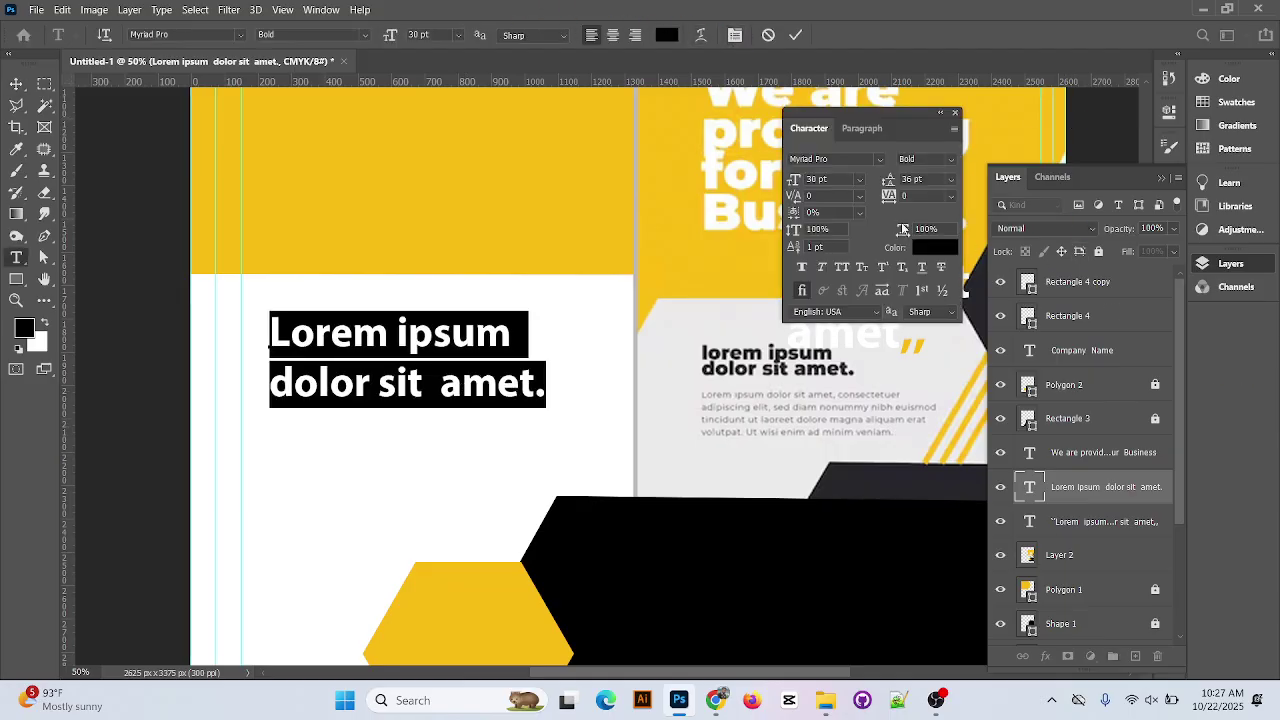
pyautogui.click(950, 180)
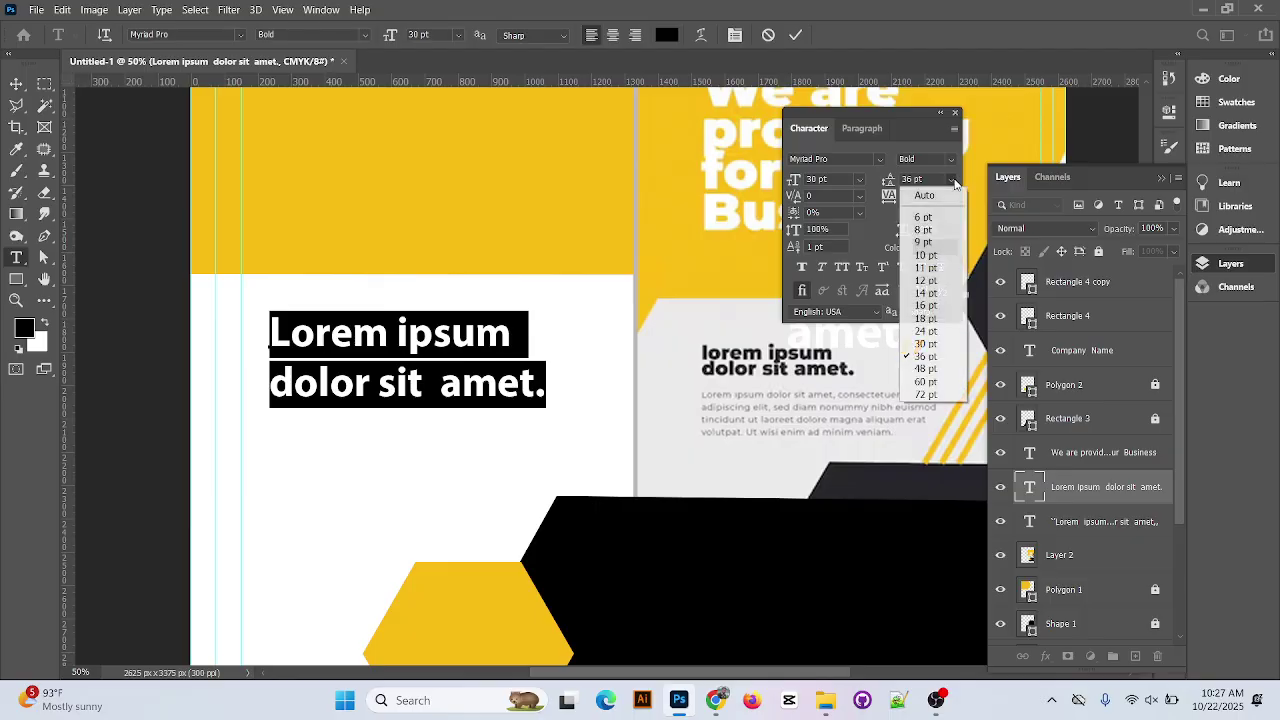
pyautogui.click(933, 345)
pyautogui.click(796, 35)
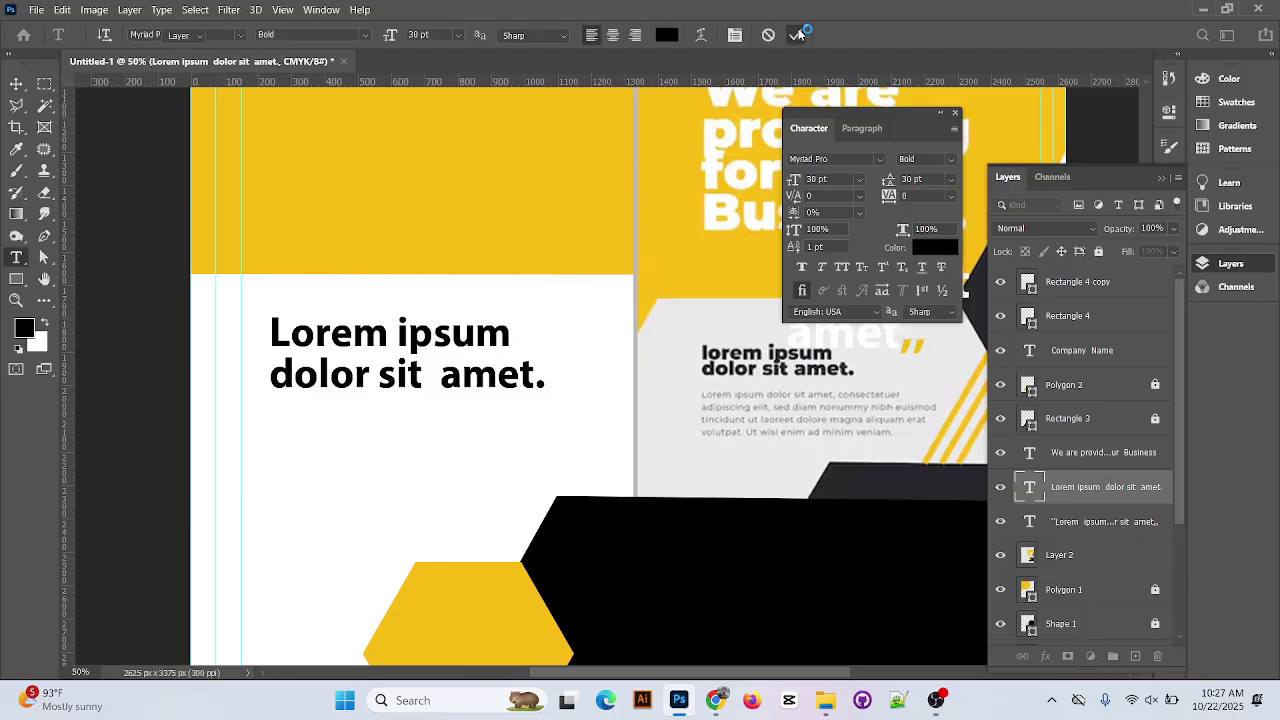
pyautogui.press('v')
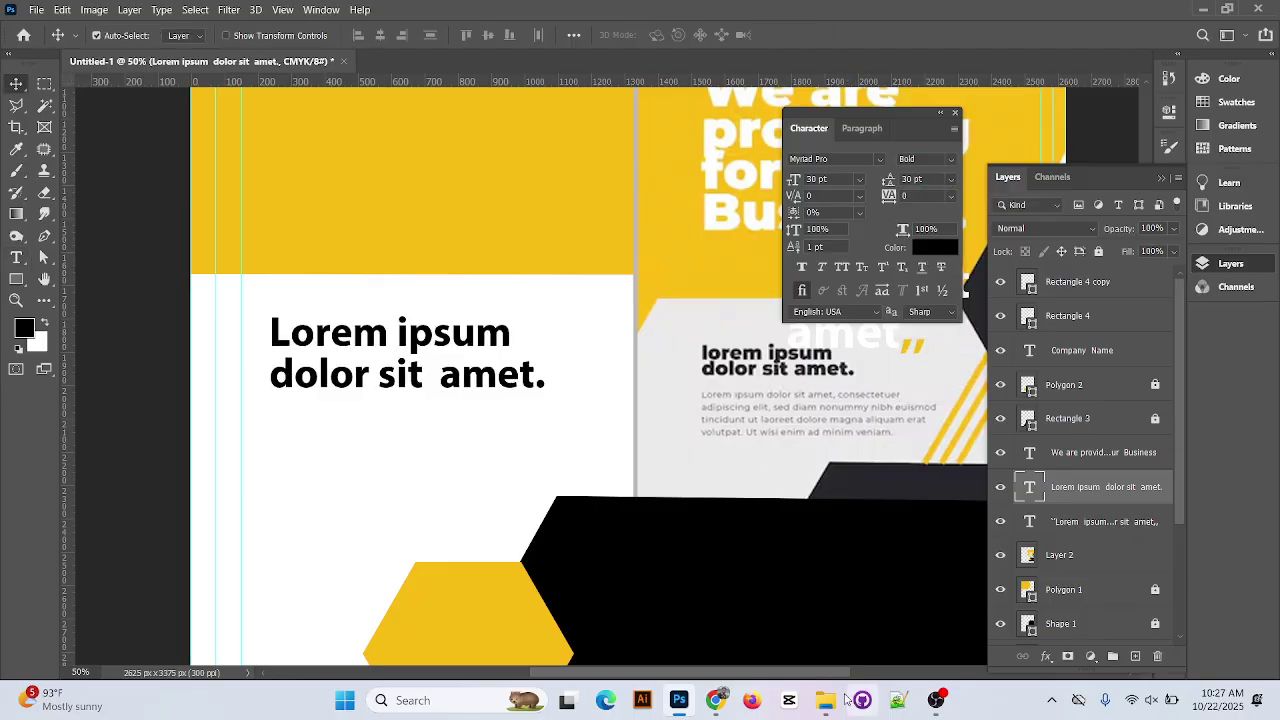
# Switch to Chrome and search Google for "rext" in a new tab
pyautogui.click(715, 700)
pyautogui.click(441, 17)
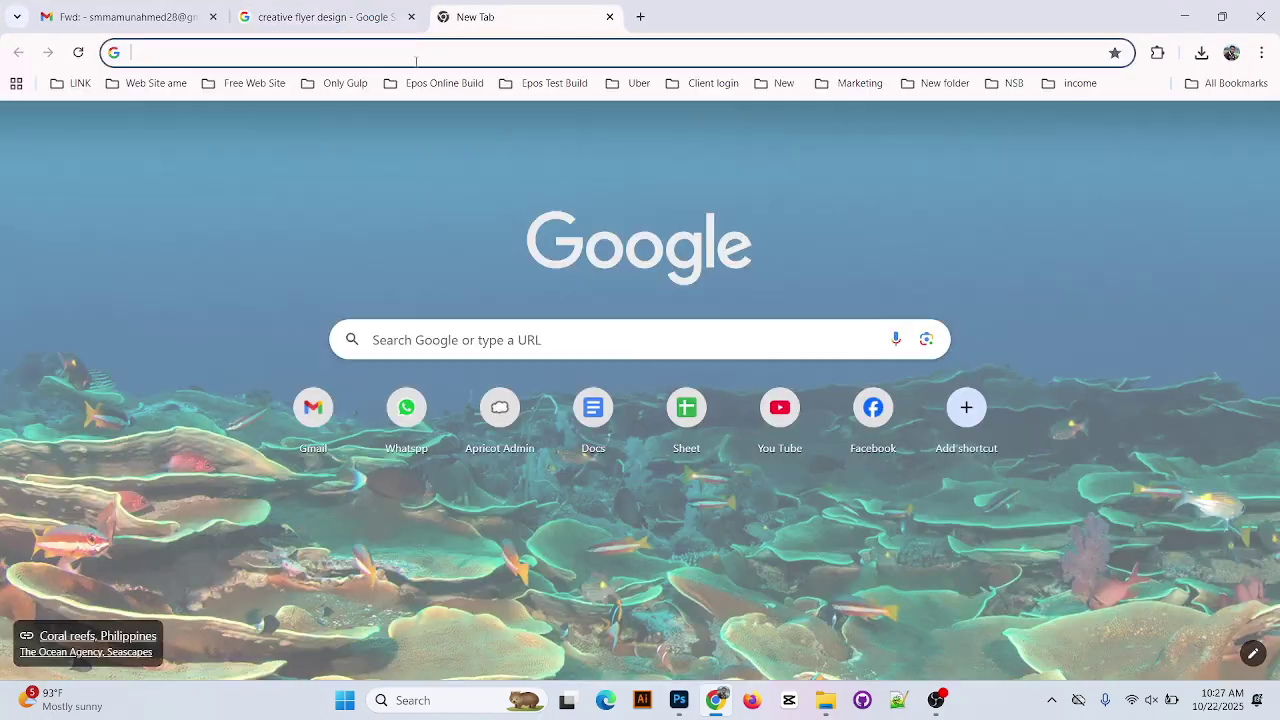
pyautogui.click(416, 55)
pyautogui.write('rext')
pyautogui.press('Return')
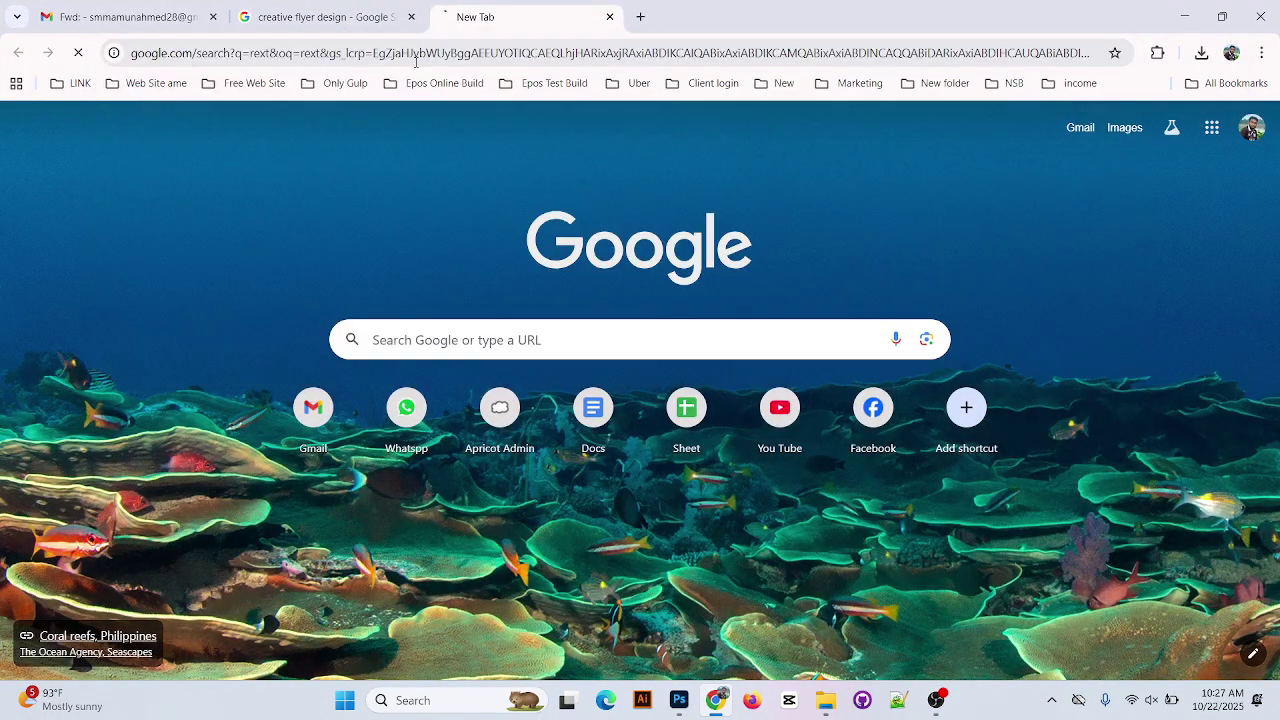
pyautogui.scroll(-1, 363, 480)
pyautogui.scroll(1, 250, 300)
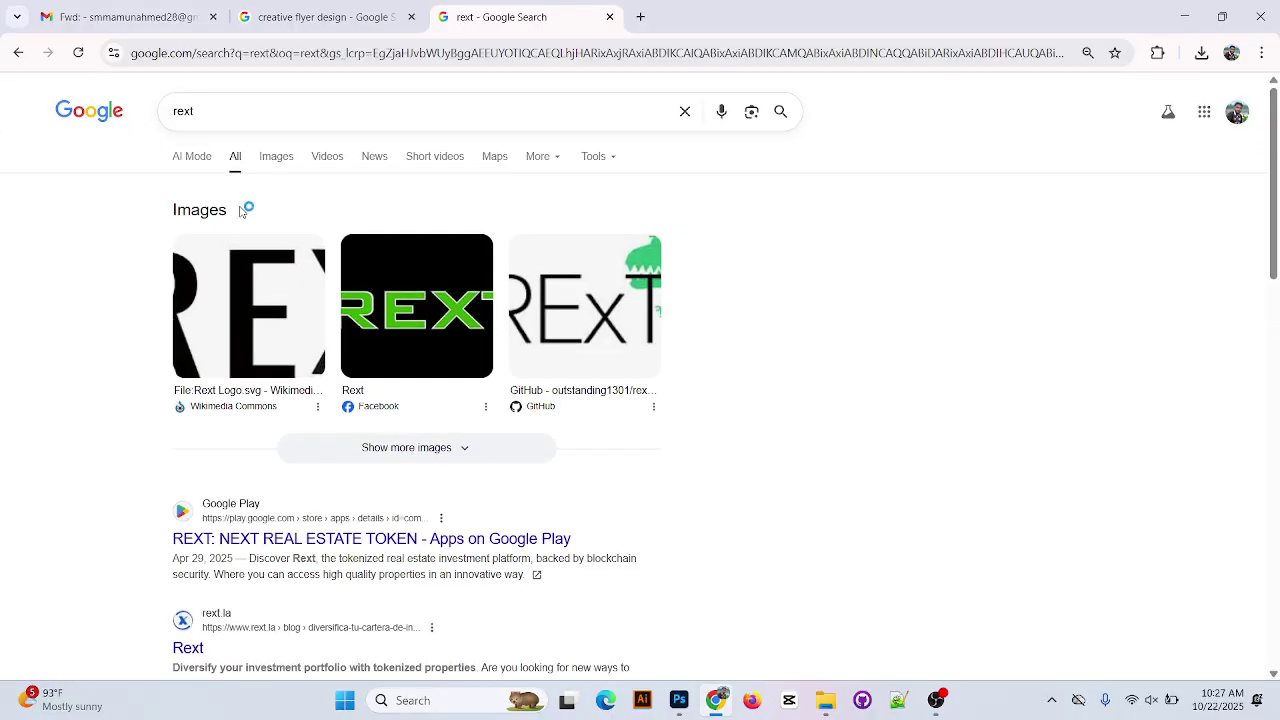
# Change the Google search to "taxt" and look through its results and AI Mode
pyautogui.click(224, 113)
pyautogui.press('BackSpace')
pyautogui.press('BackSpace')
pyautogui.press('BackSpace')
pyautogui.press('BackSpace')
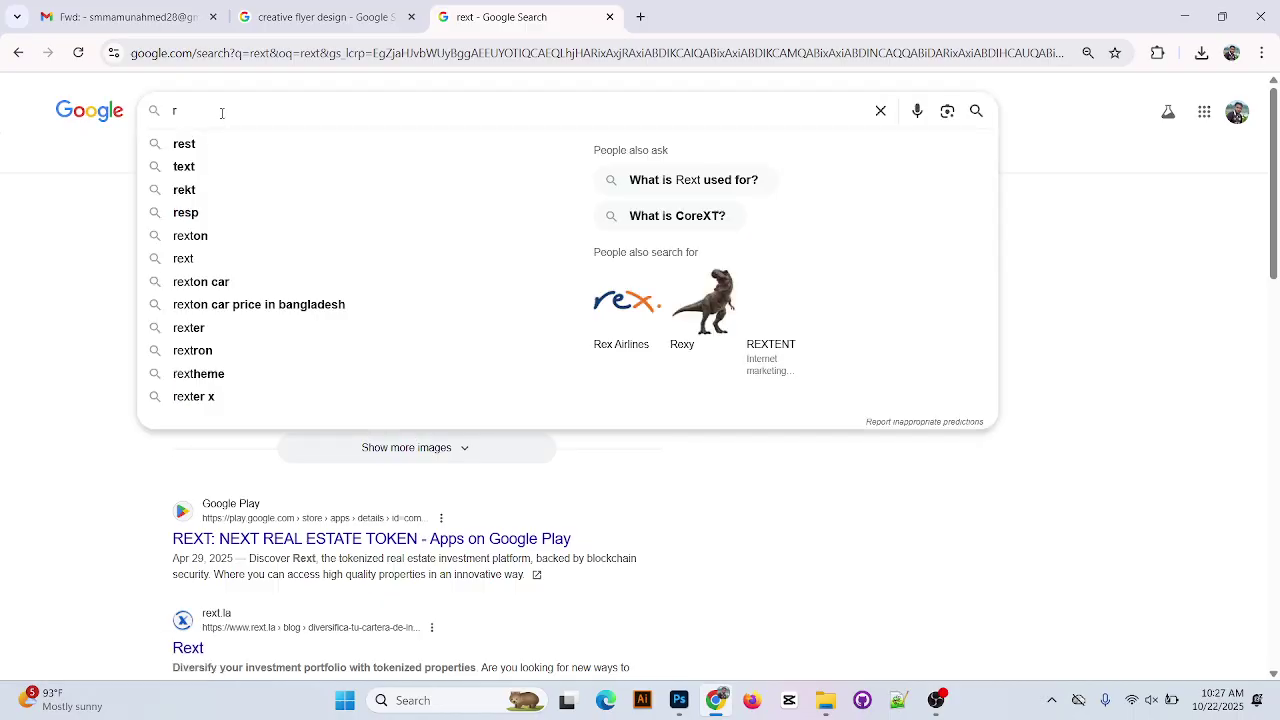
pyautogui.write('ta')
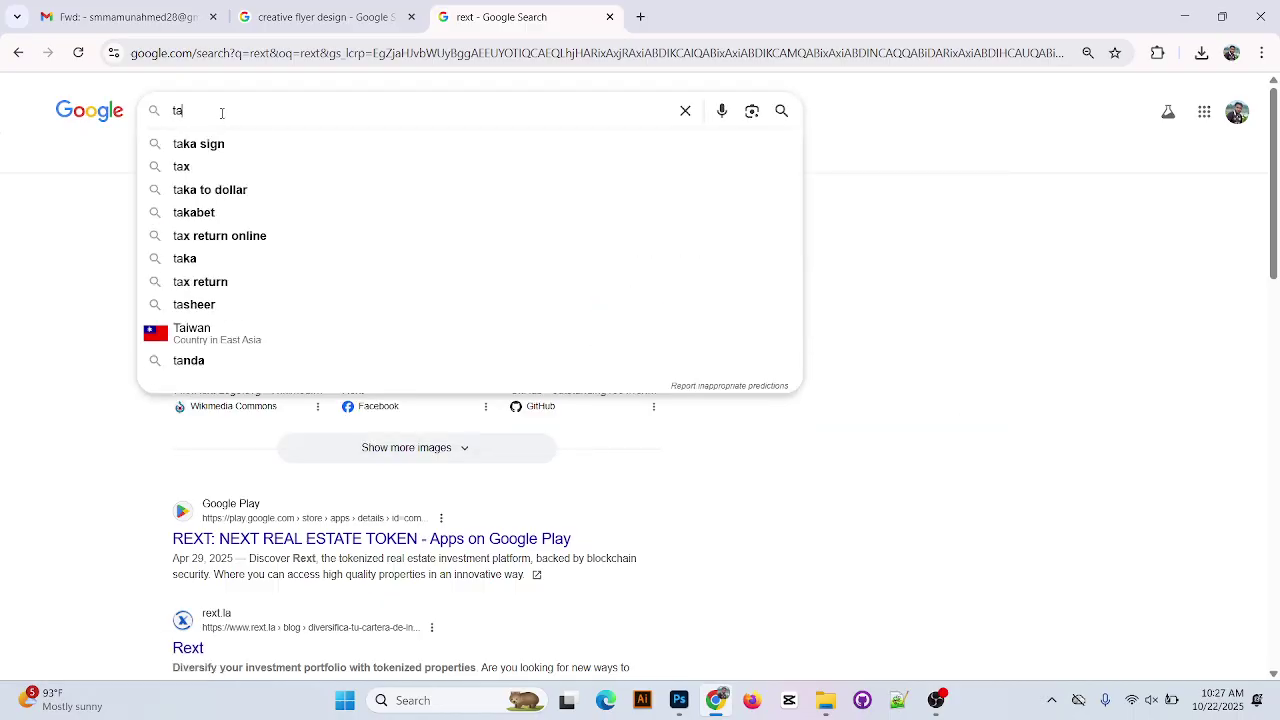
pyautogui.write('xy')
pyautogui.press('BackSpace')
pyautogui.write('t')
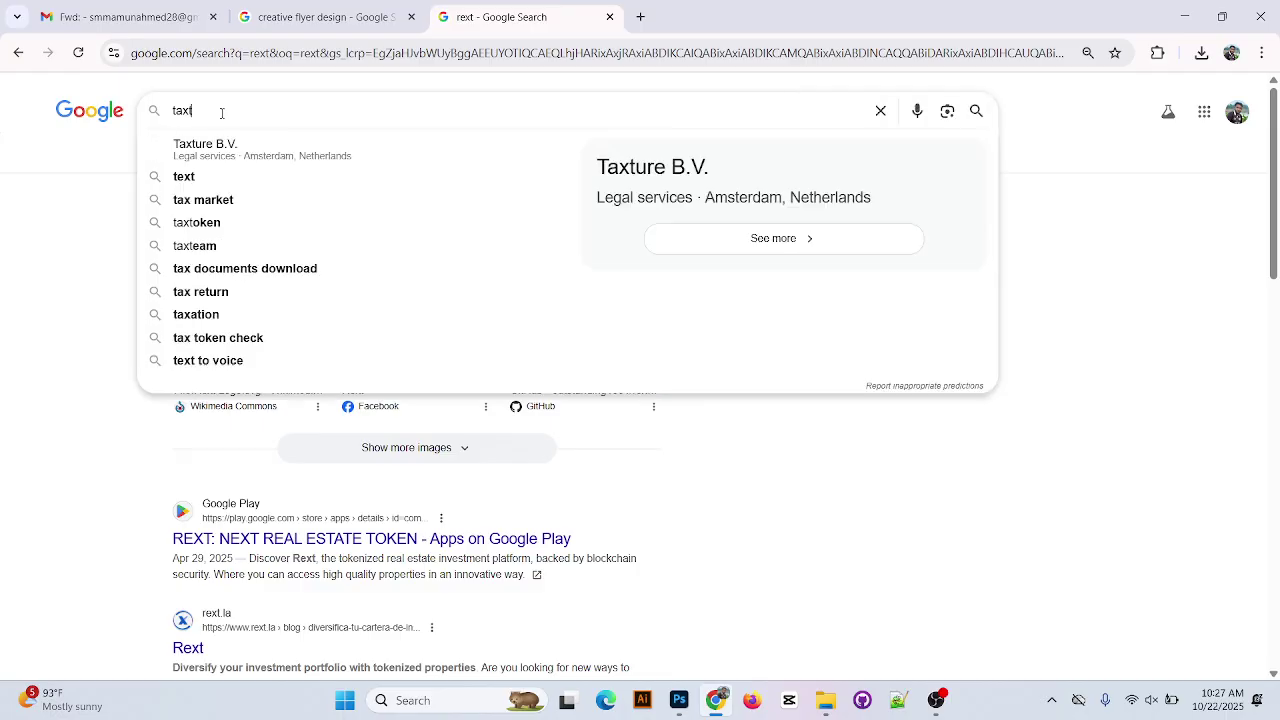
pyautogui.press('Return')
pyautogui.scroll(-3, 306, 371)
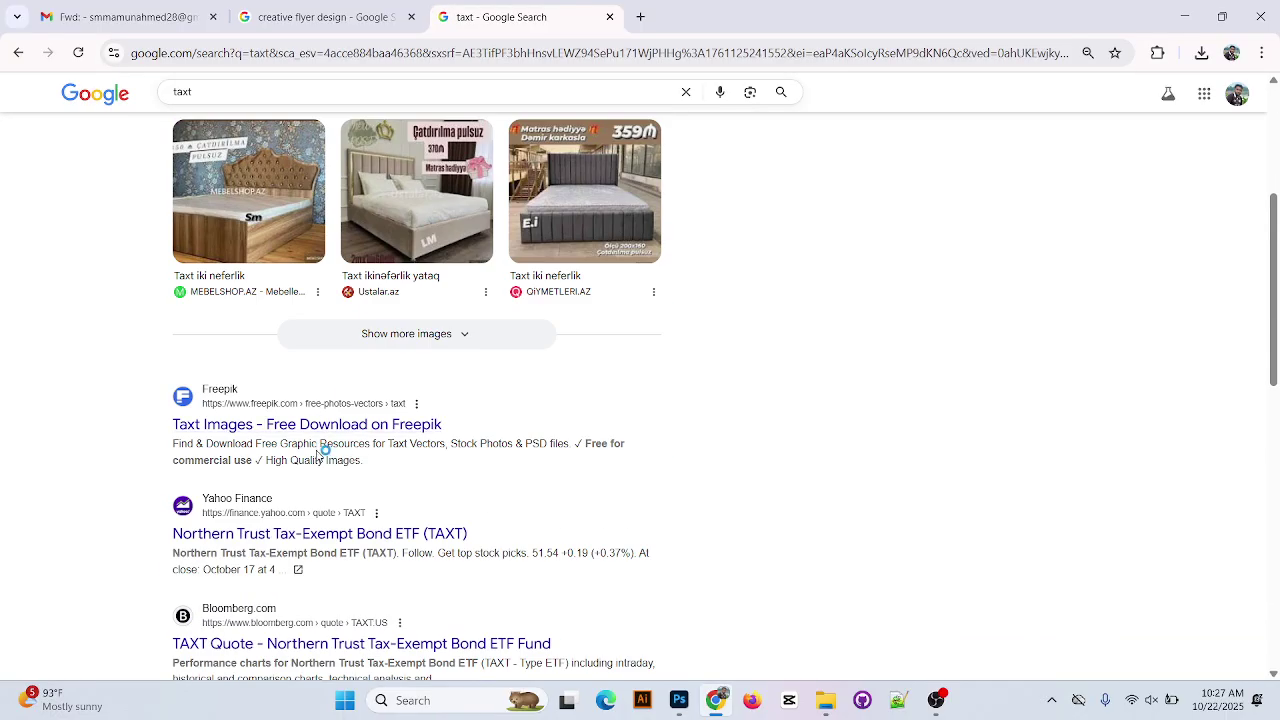
pyautogui.scroll(3, 320, 452)
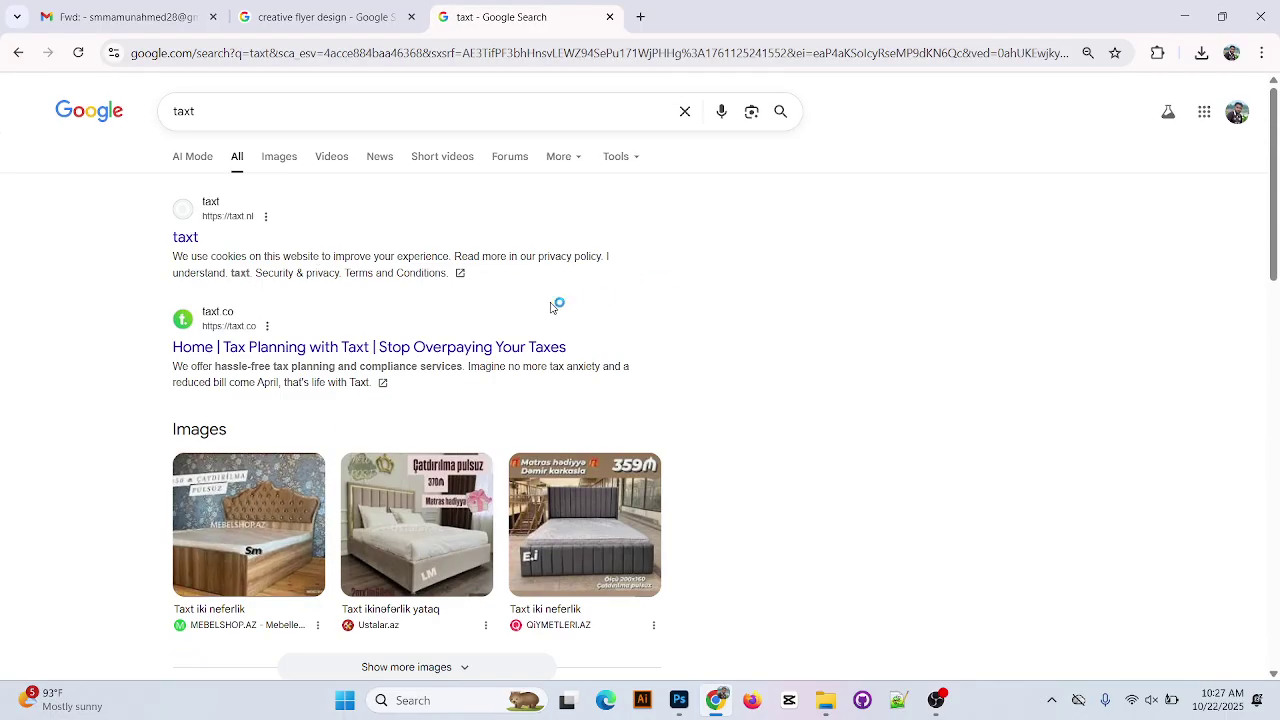
pyautogui.click(196, 157)
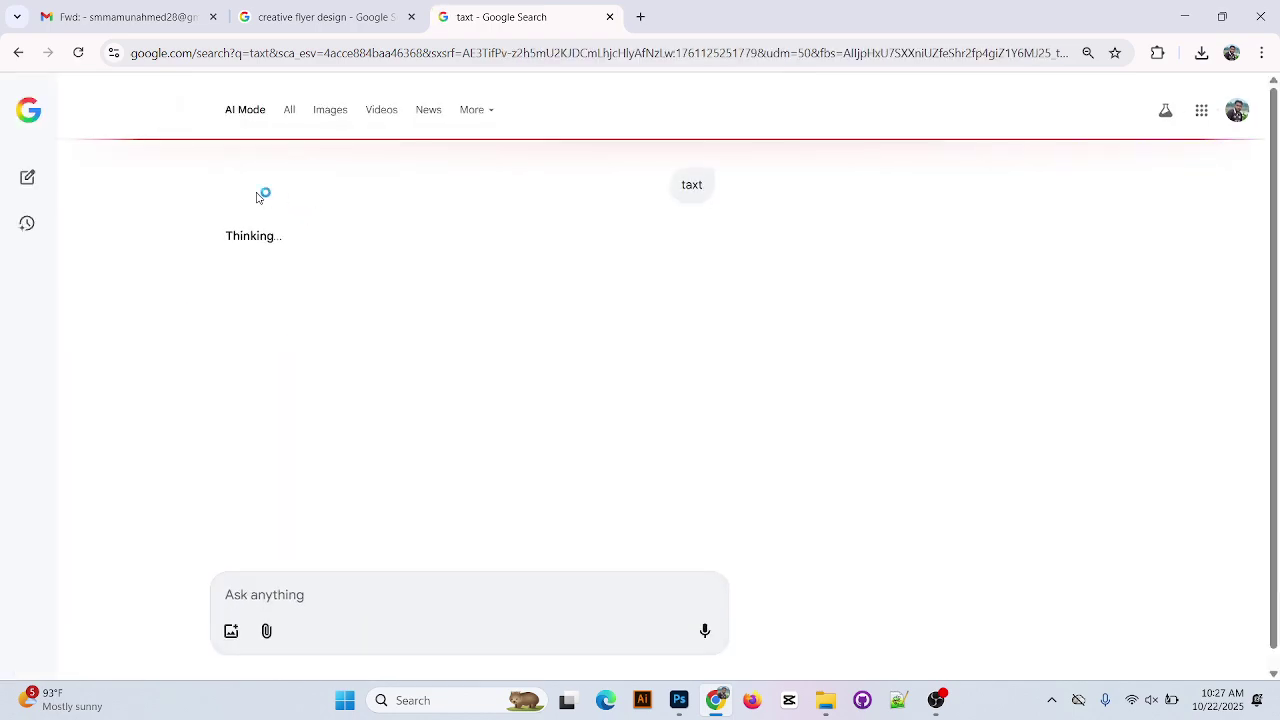
pyautogui.hotkey('alt', 'Left')
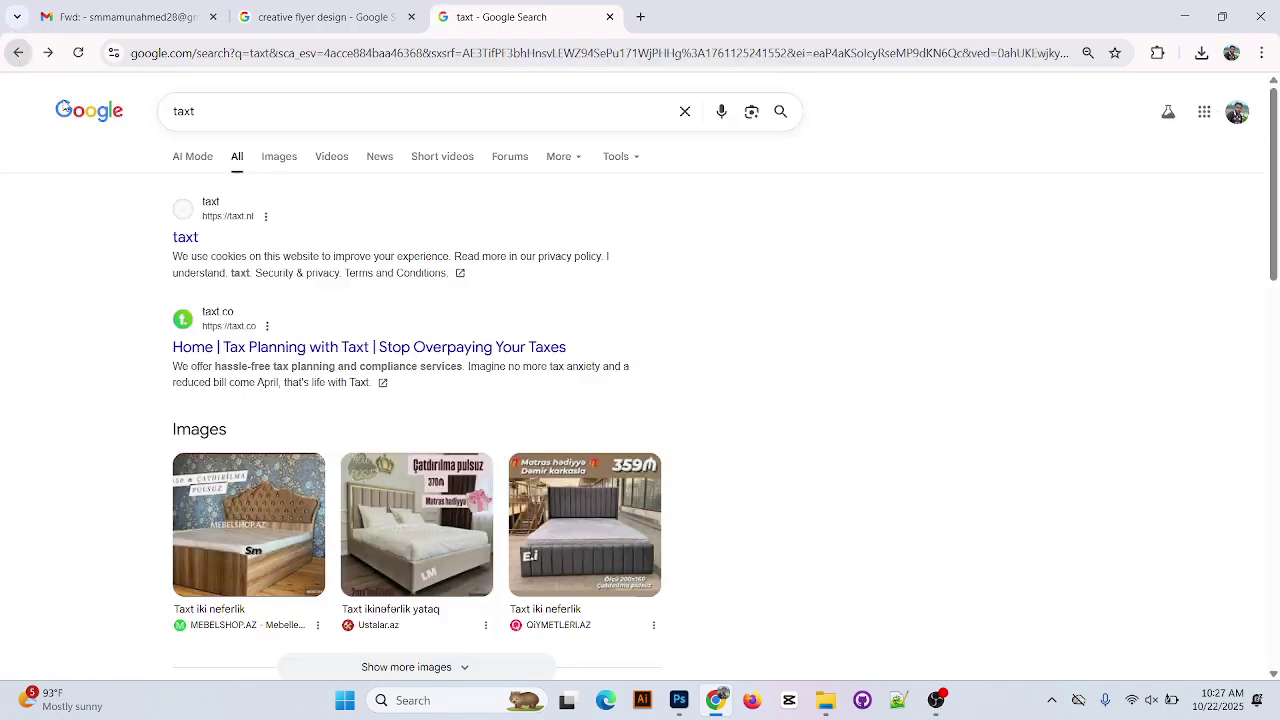
# Change the Google search to "free text", using the suggested spelling correction
pyautogui.click(176, 113)
pyautogui.write('free')
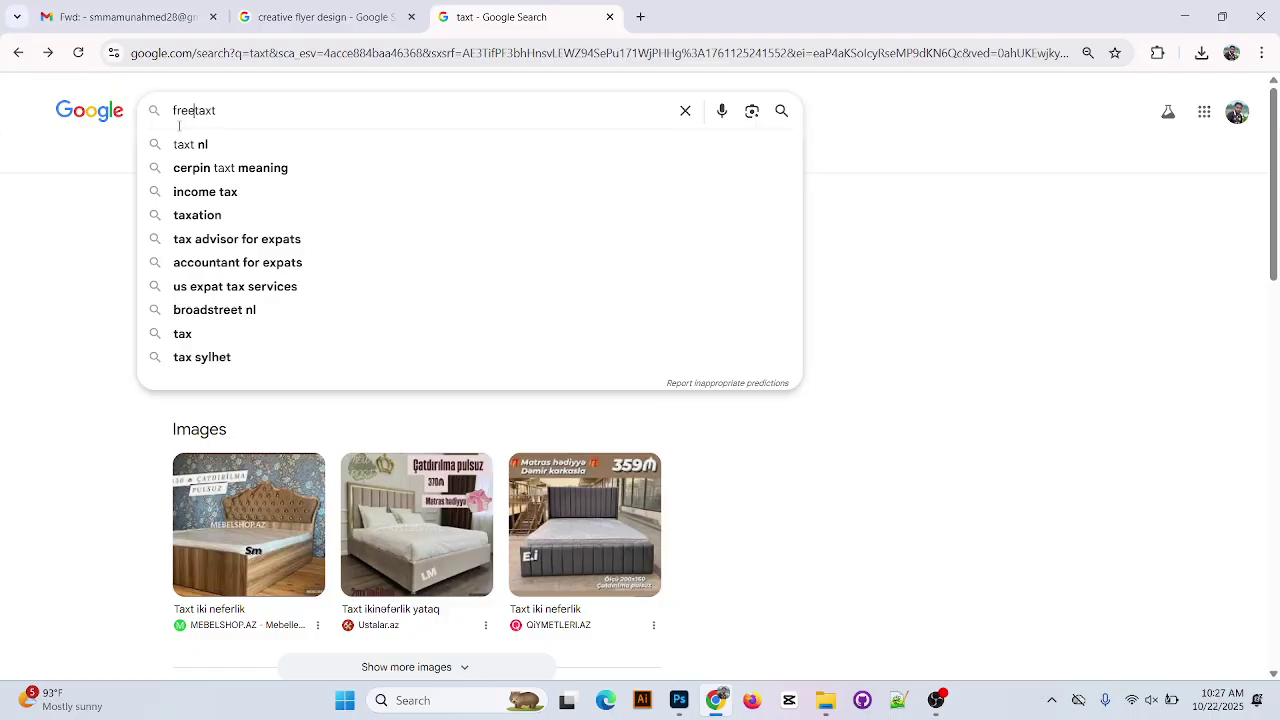
pyautogui.press('Return')
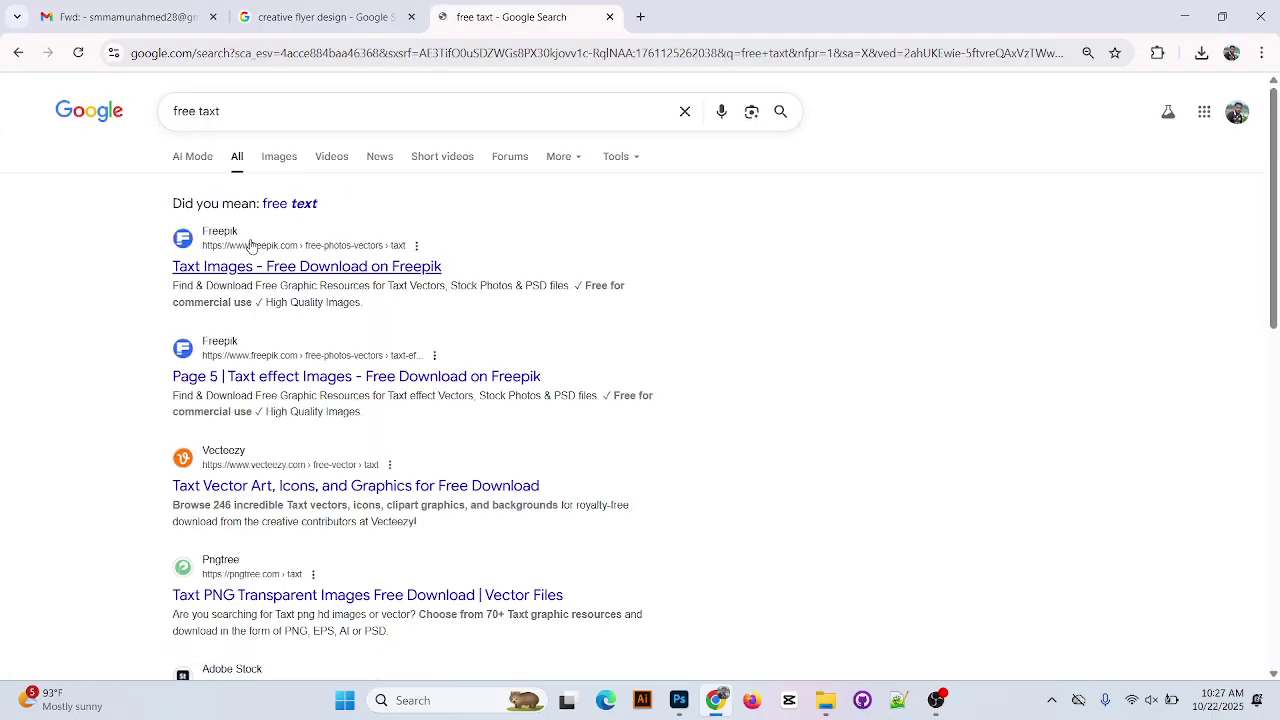
pyautogui.click(304, 205)
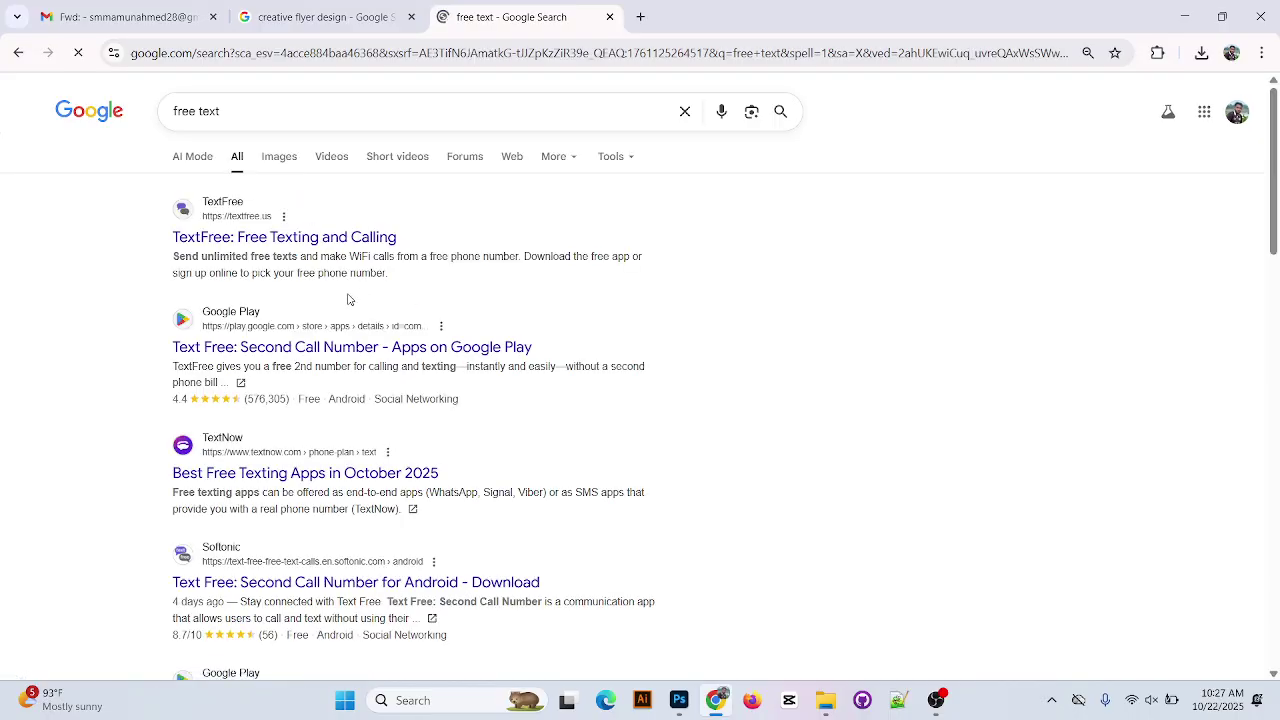
# Copy the DMCA complaint notice at the end of the search results as filler text, and check the other open tabs
pyautogui.scroll(-10, 310, 400)
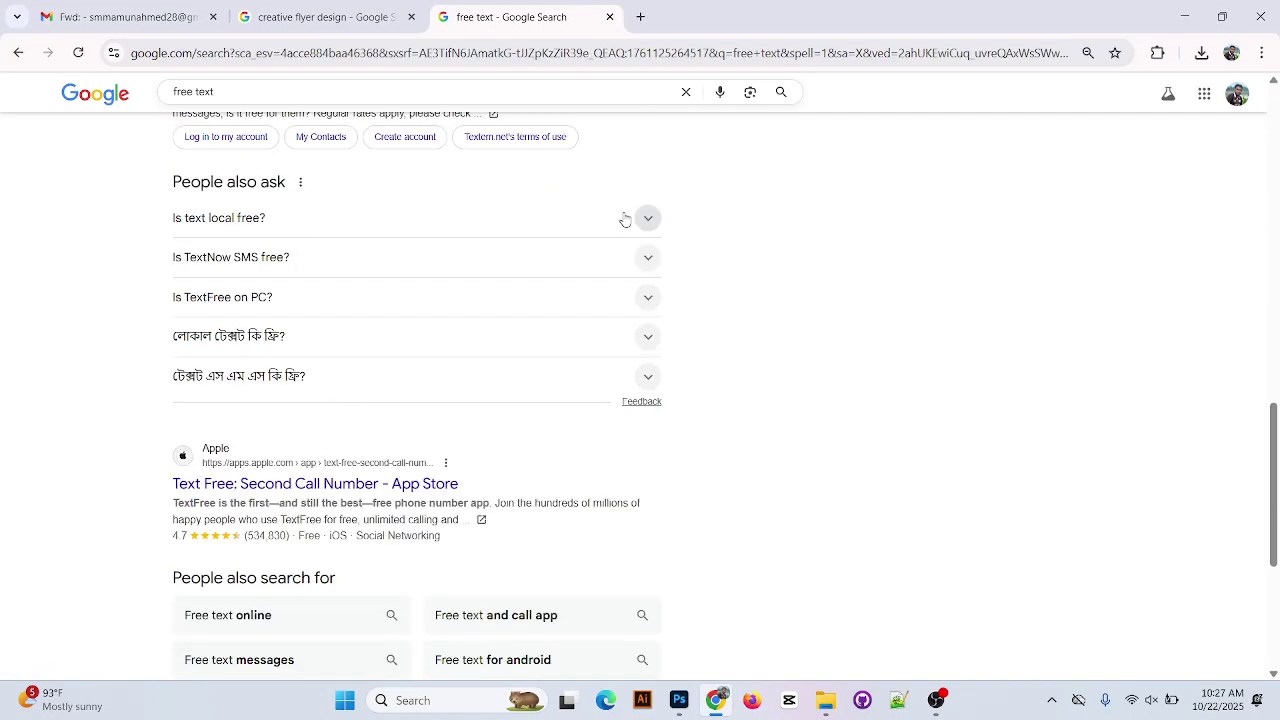
pyautogui.scroll(-3, 409, 494)
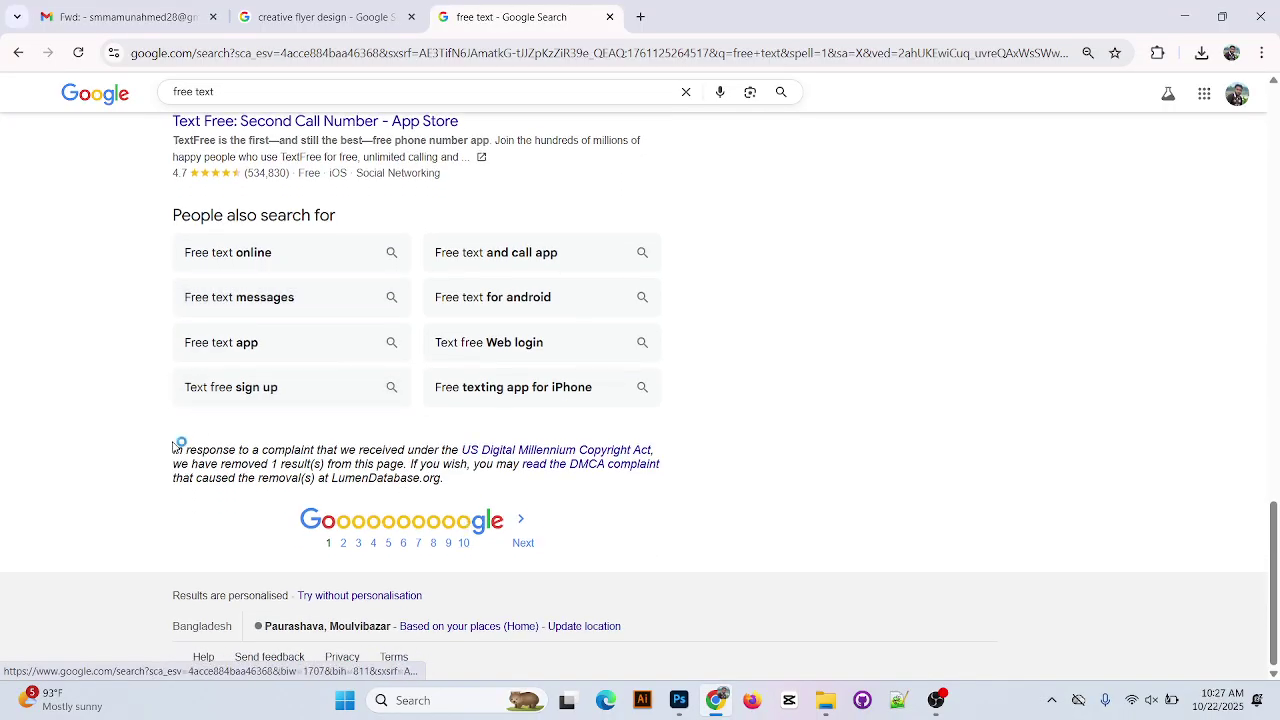
pyautogui.moveTo(175, 445); pyautogui.dragTo(437, 479)
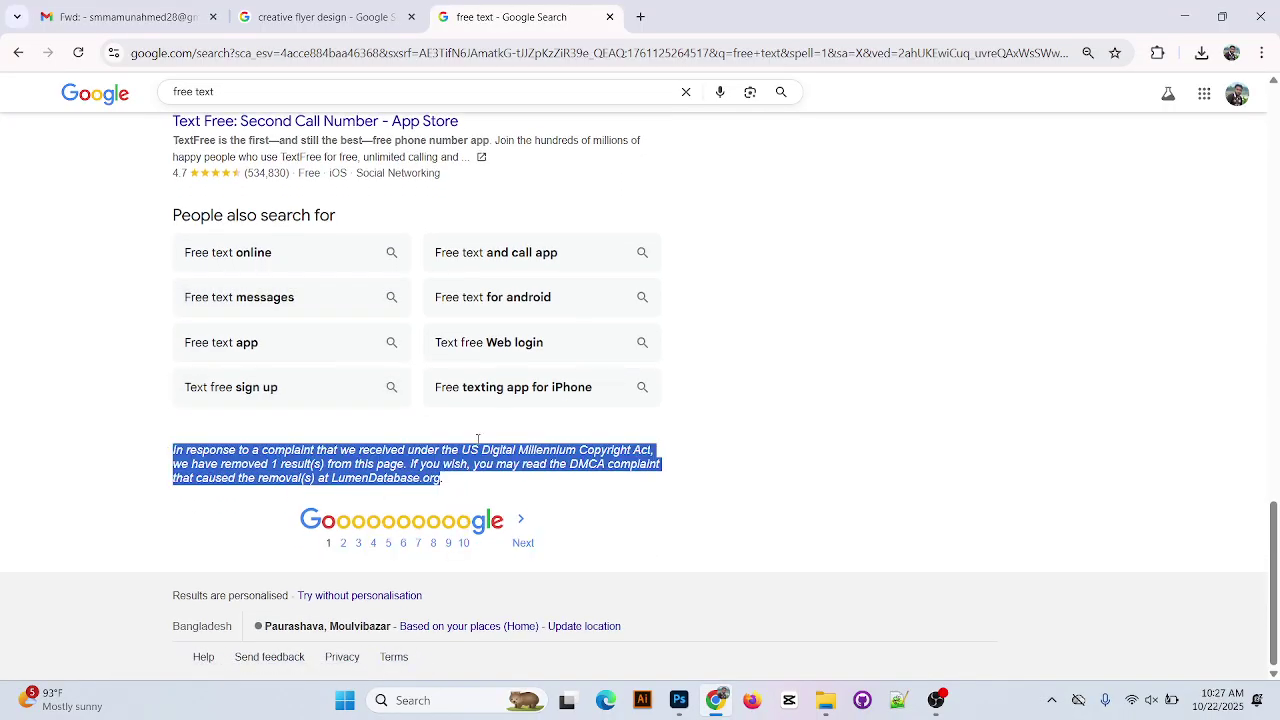
pyautogui.click(320, 17)
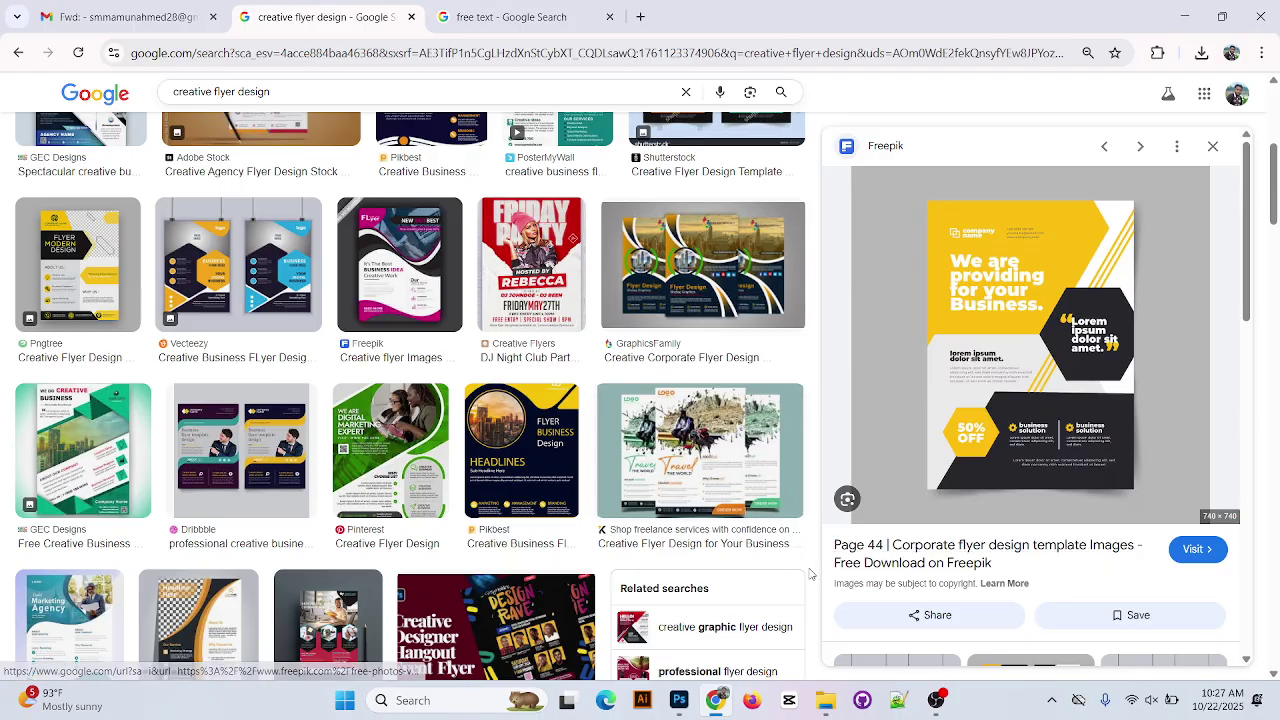
pyautogui.hotkey('ctrl', '1')
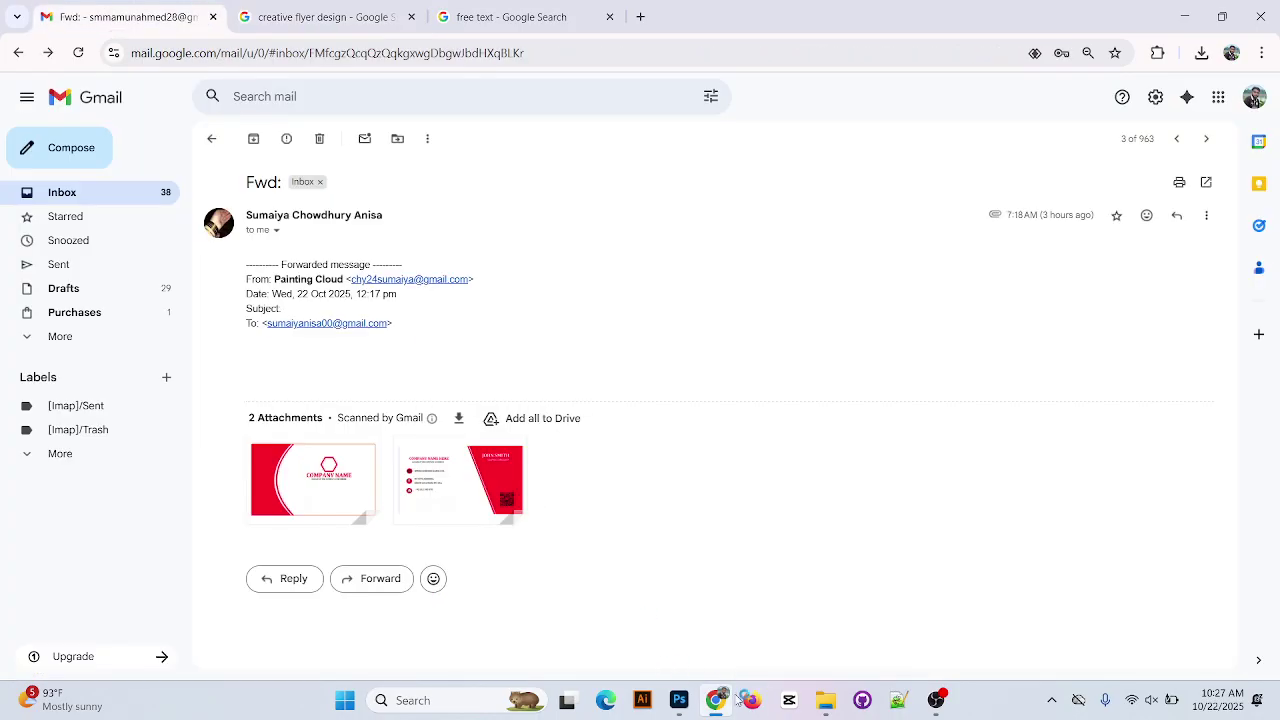
# Switch back to Photoshop and paste the copied notice as a new text layer below the two-line subheading
pyautogui.click(676, 699)
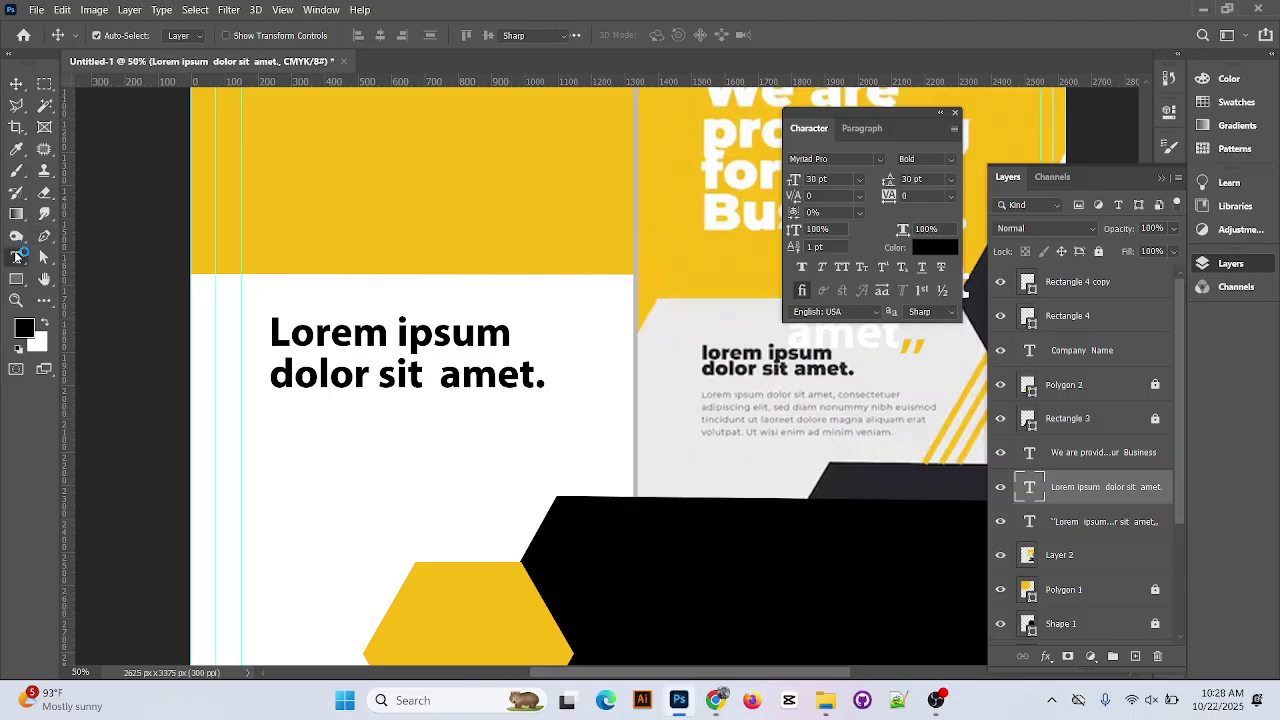
pyautogui.click(16, 257)
pyautogui.click(328, 453)
pyautogui.hotkey('ctrl', 'v')
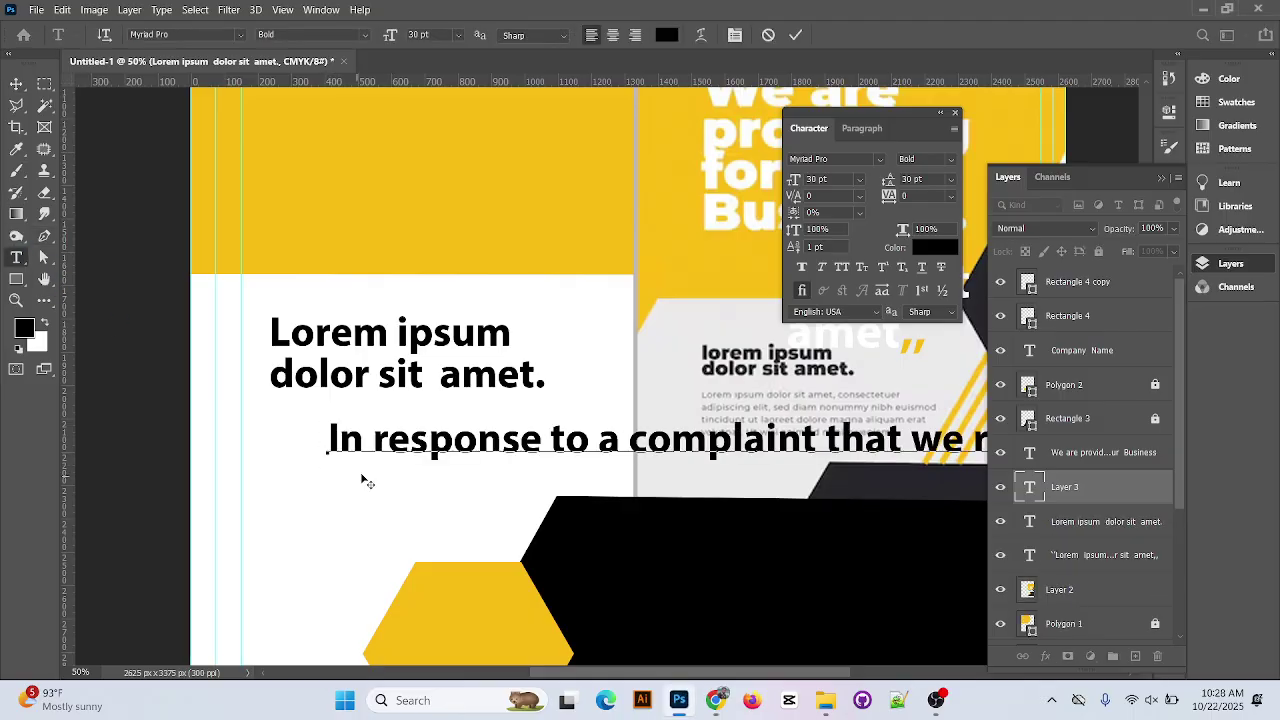
# Set the pasted notice text below the subheading to a size of 6 pt
pyautogui.tripleClick(436, 445)
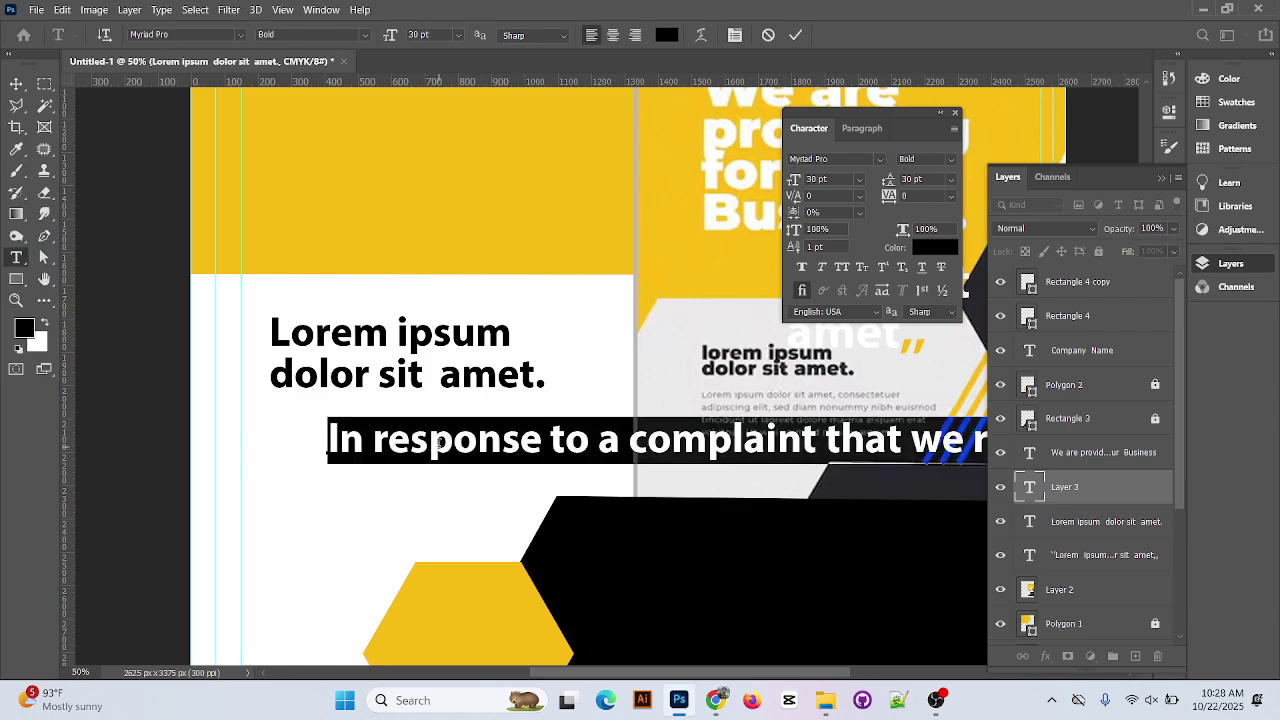
pyautogui.click(460, 46)
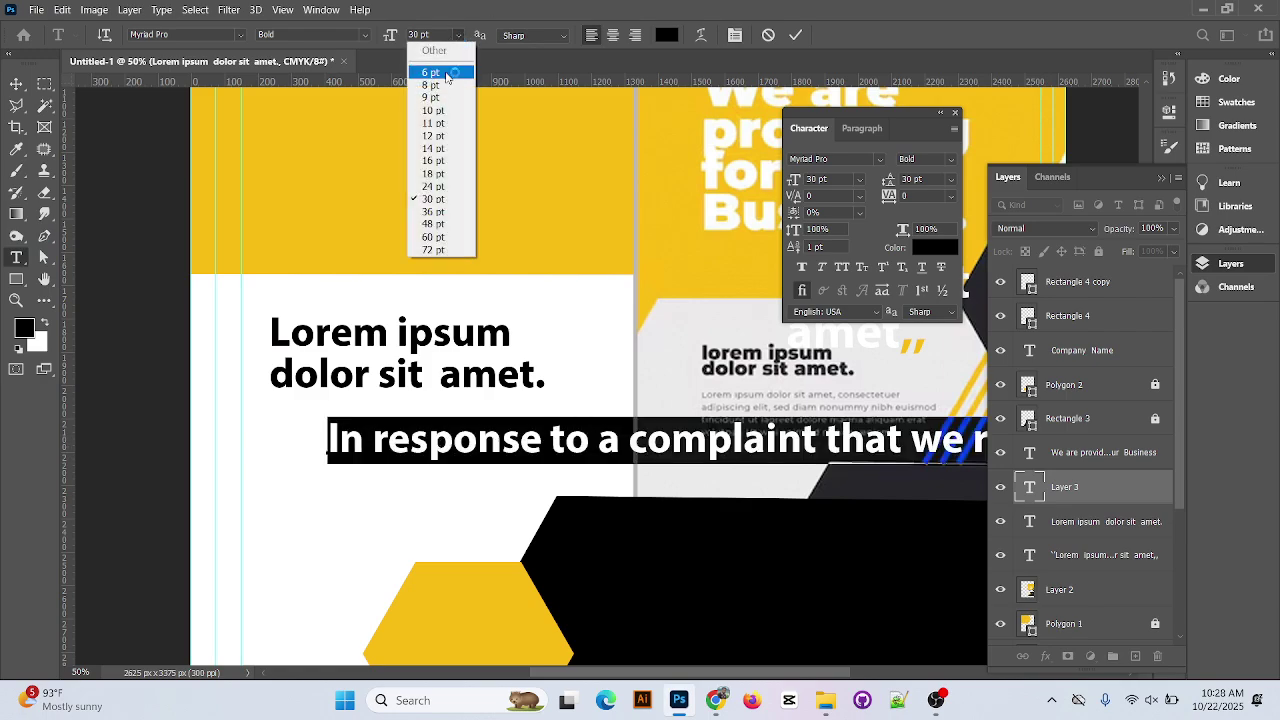
pyautogui.click(440, 45)
# Break the notice text into four short lines so that it forms a narrow paragraph
pyautogui.click(620, 447)
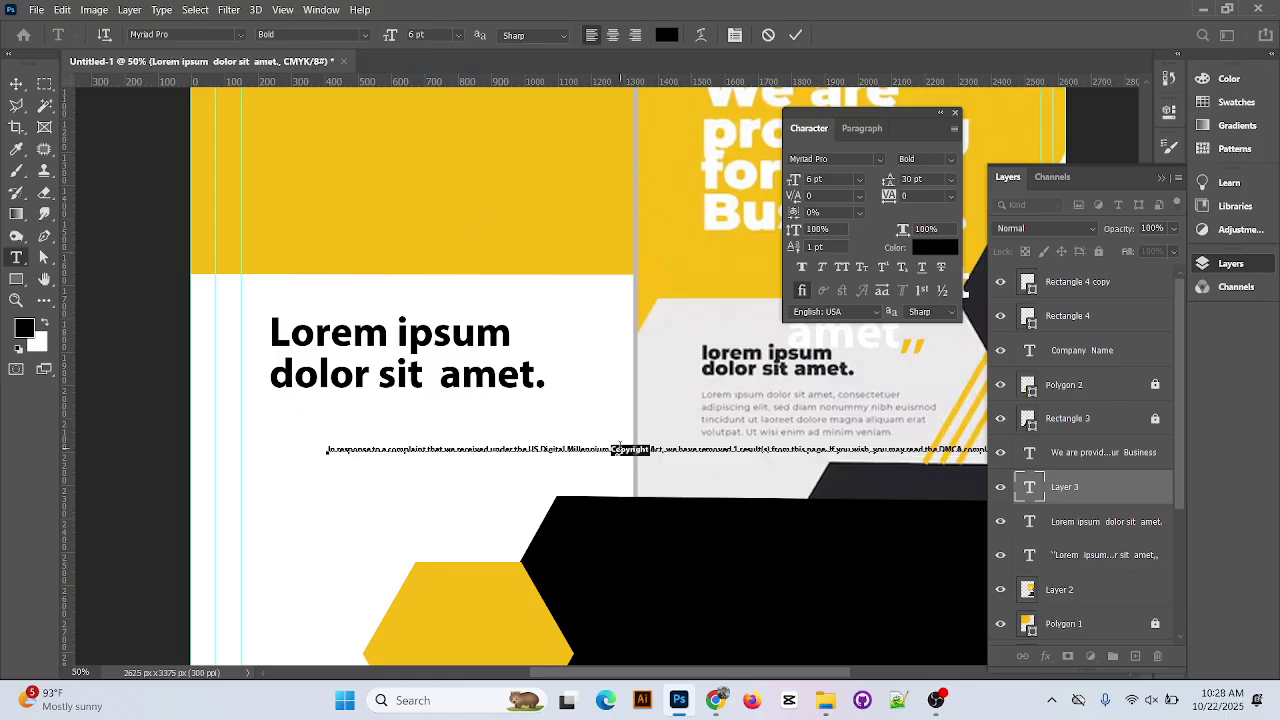
pyautogui.click(605, 448)
pyautogui.press('Return')
pyautogui.click(586, 490)
pyautogui.press('Return')
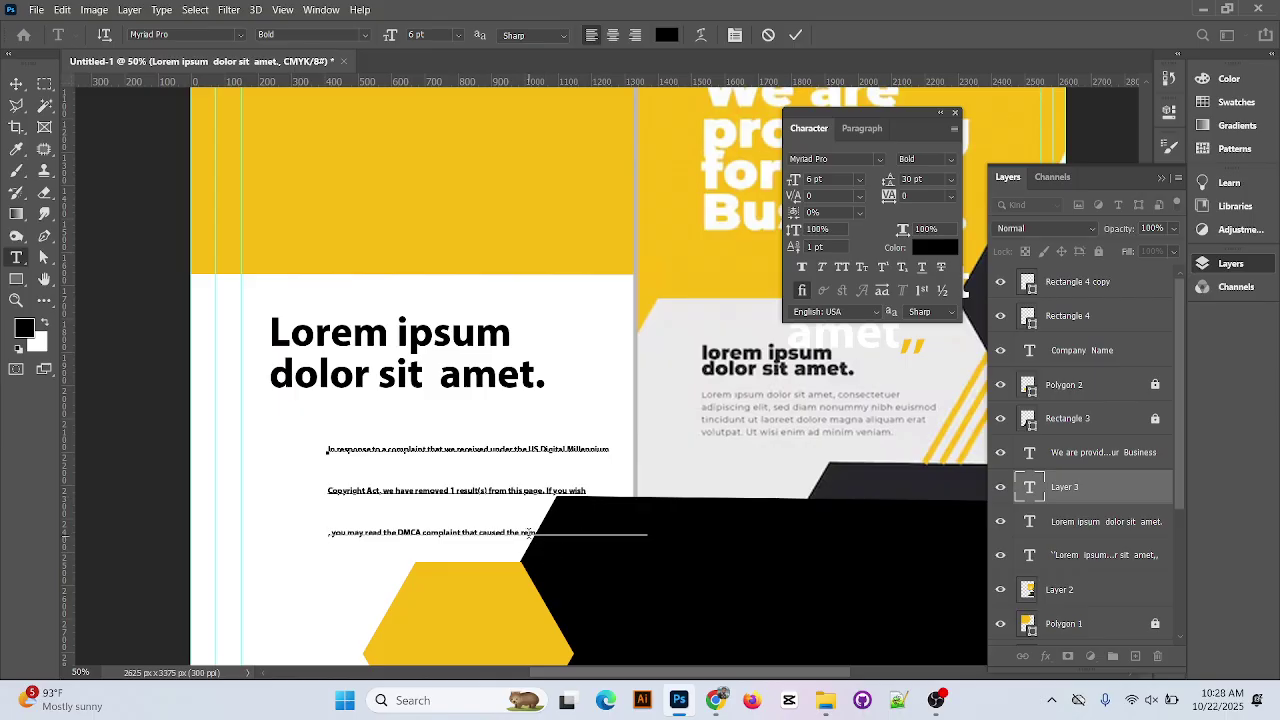
pyautogui.click(529, 533)
pyautogui.press('Return')
# Set the leading of all four paragraph lines to 9 pt
pyautogui.moveTo(329, 448); pyautogui.dragTo(456, 596)
pyautogui.click(735, 33)
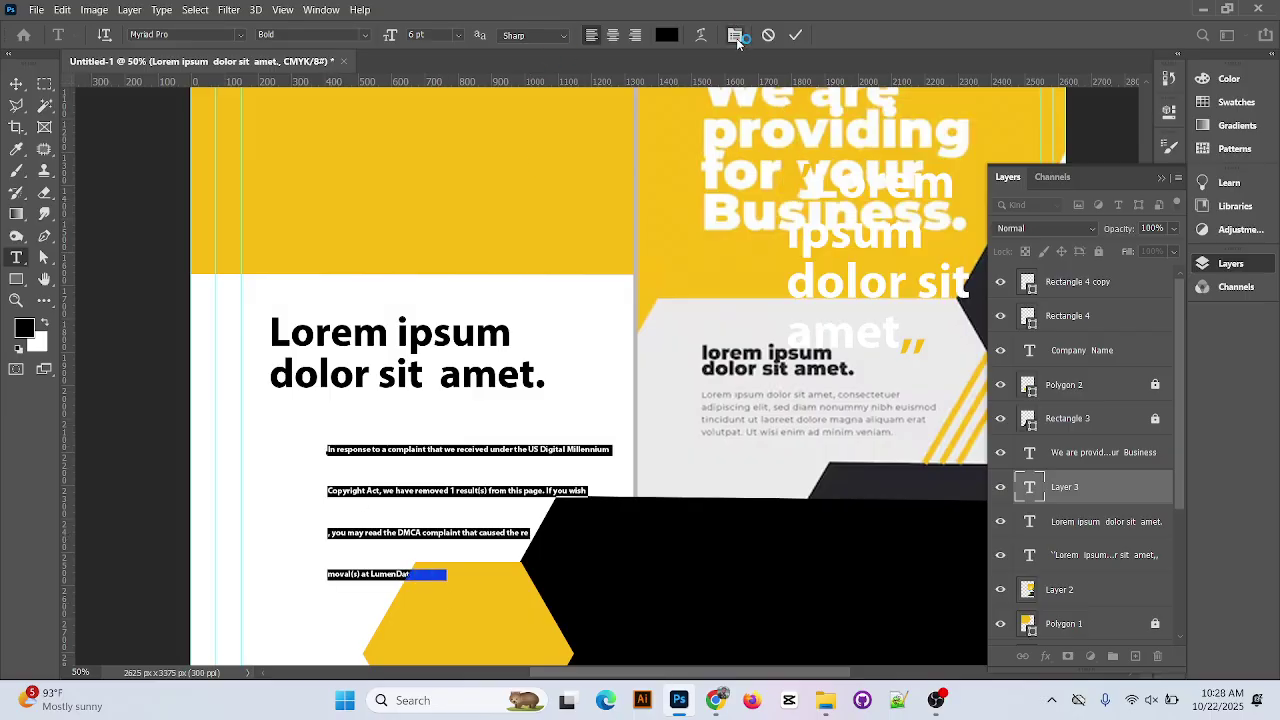
pyautogui.click(736, 35)
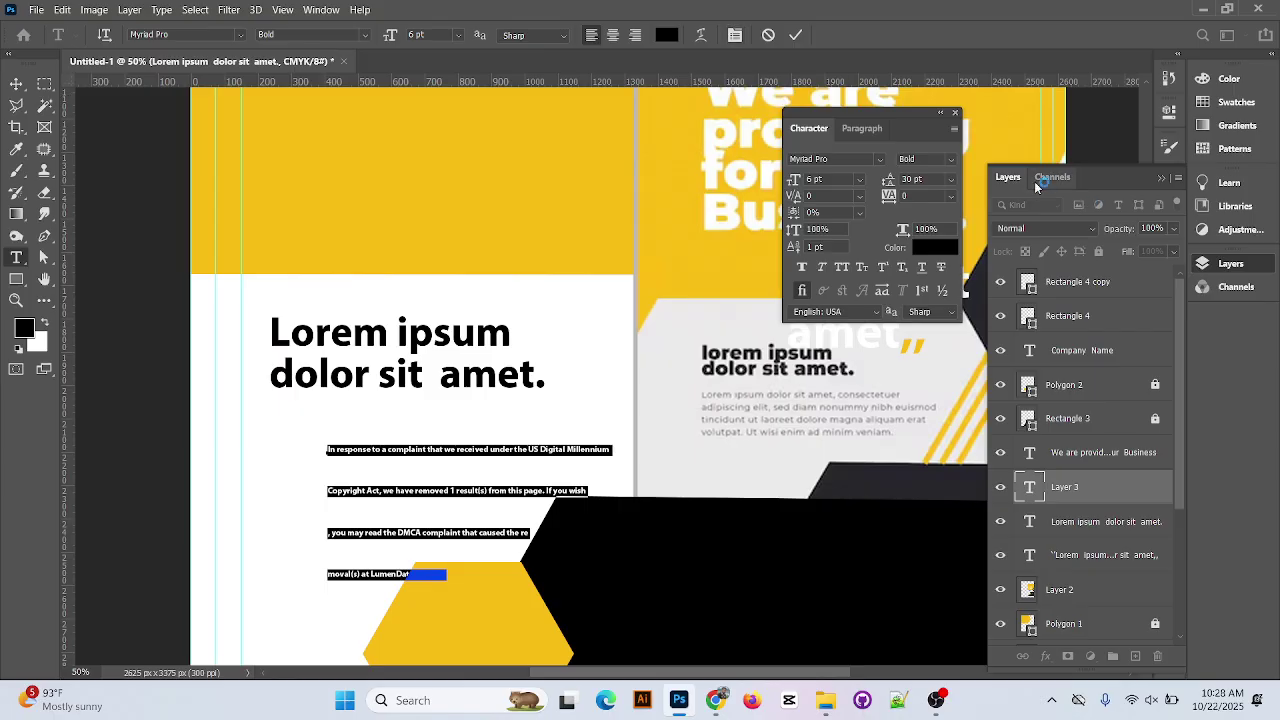
pyautogui.click(951, 179)
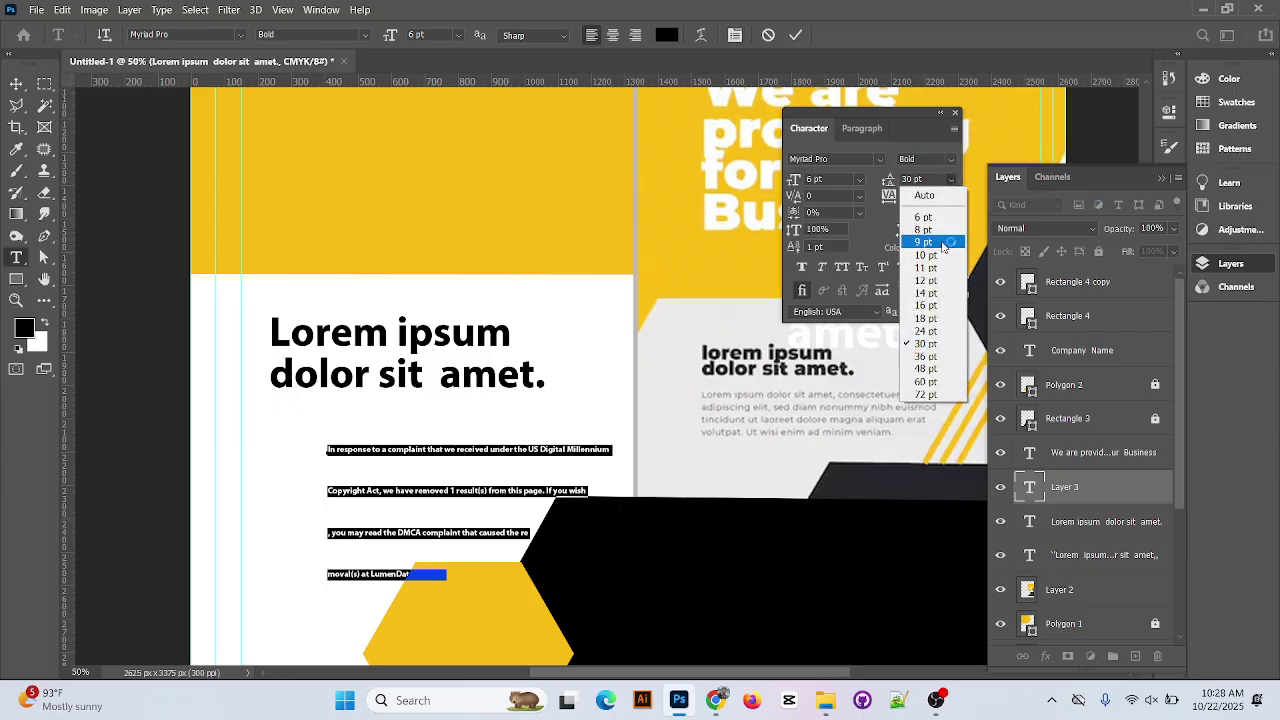
pyautogui.click(937, 245)
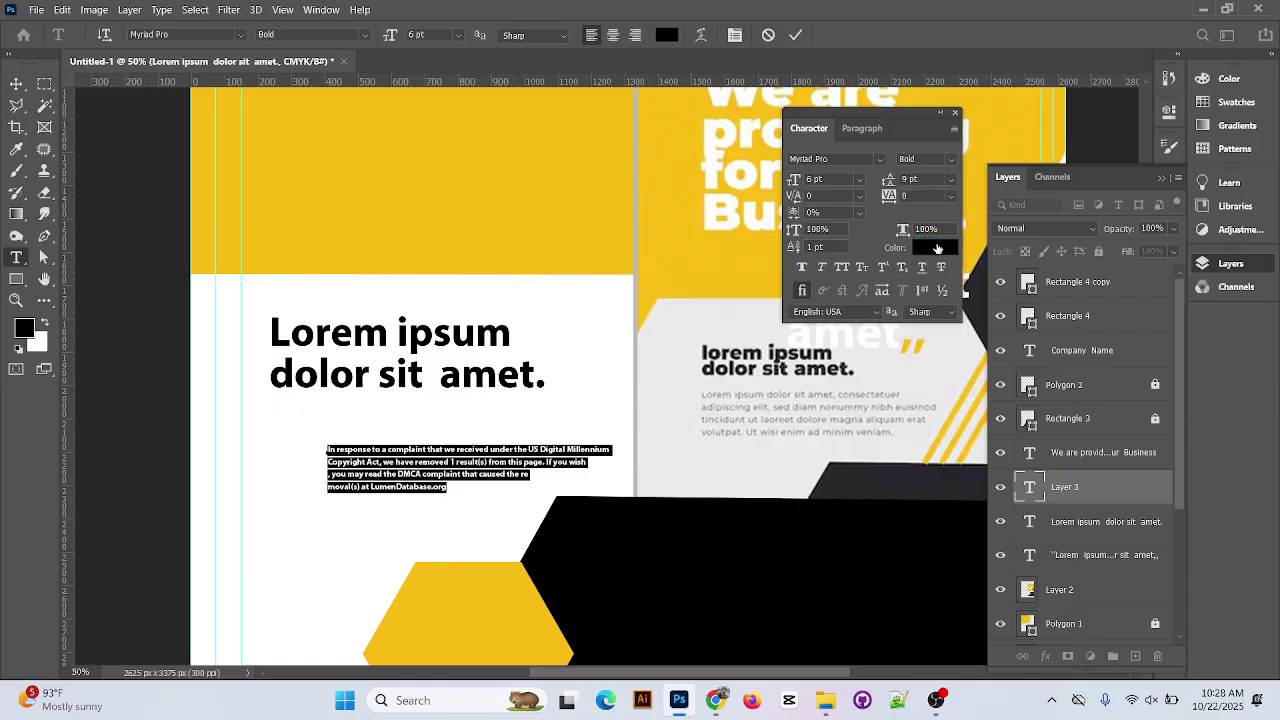
# Move the body paragraph directly beneath the black subheading and change its font style to Regular
pyautogui.click(16, 83)
pyautogui.moveTo(461, 456); pyautogui.dragTo(408, 416)
pyautogui.doubleClick(408, 416)
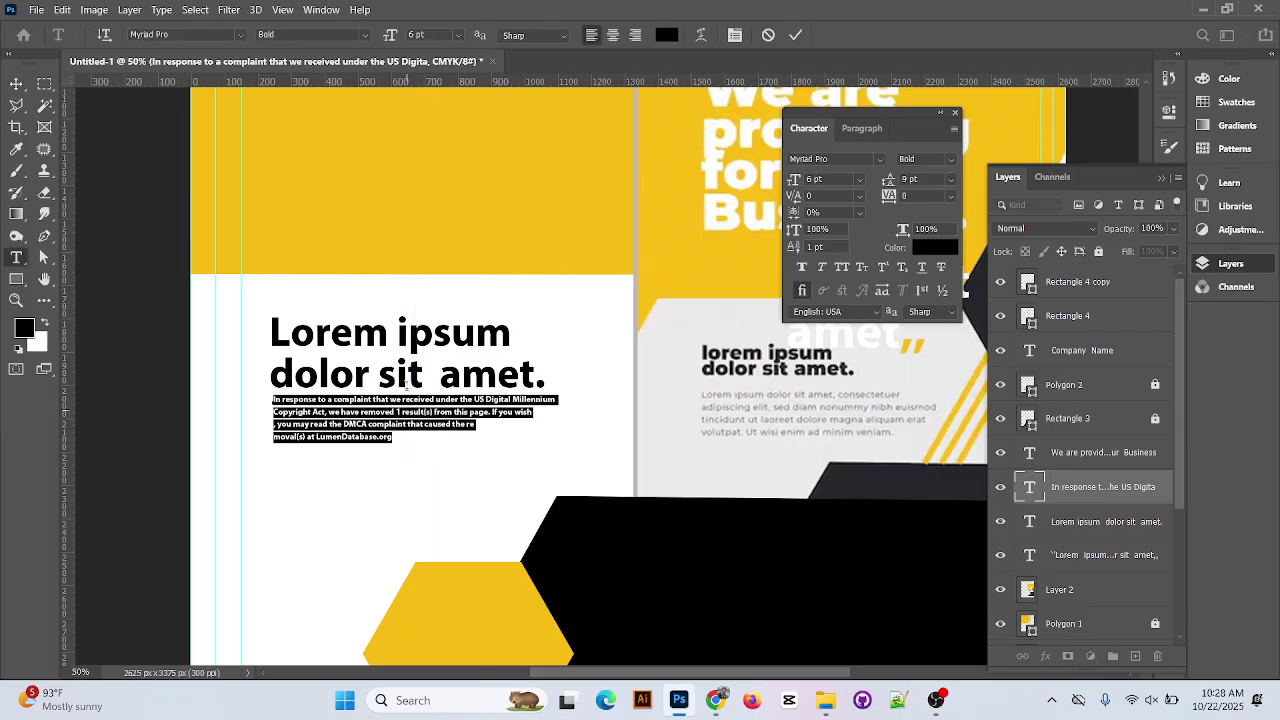
pyautogui.click(365, 42)
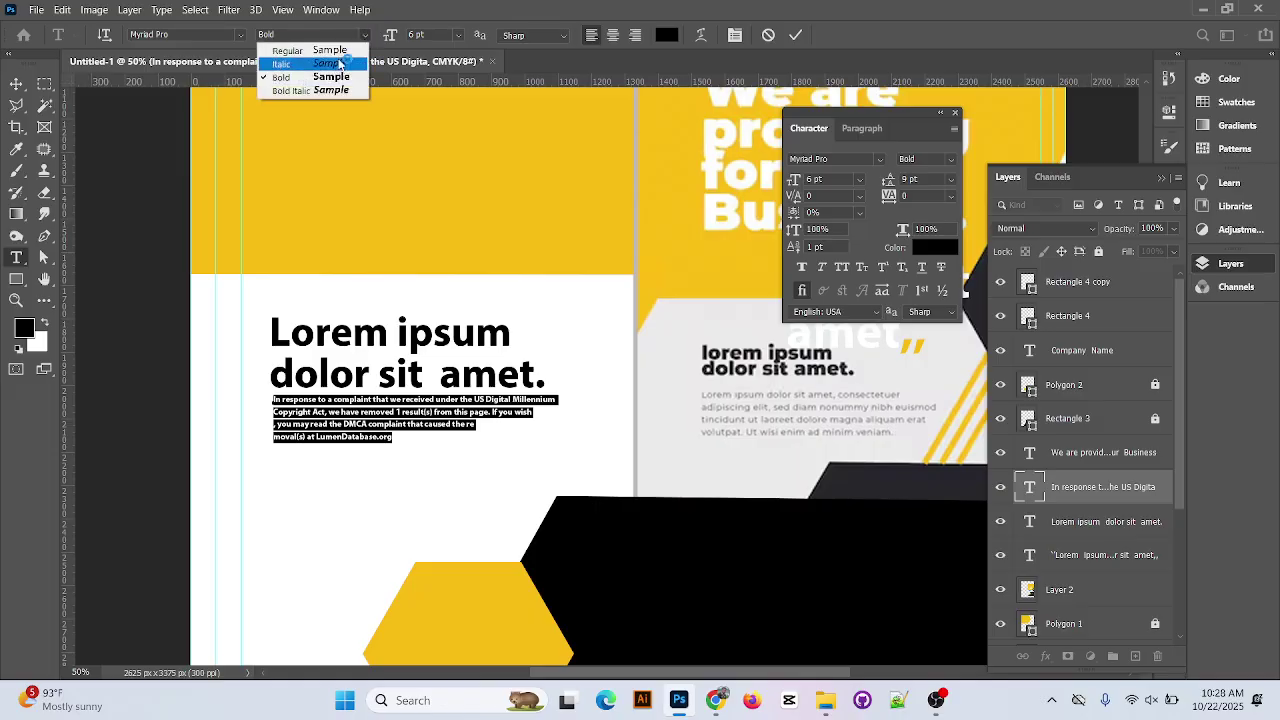
pyautogui.click(330, 47)
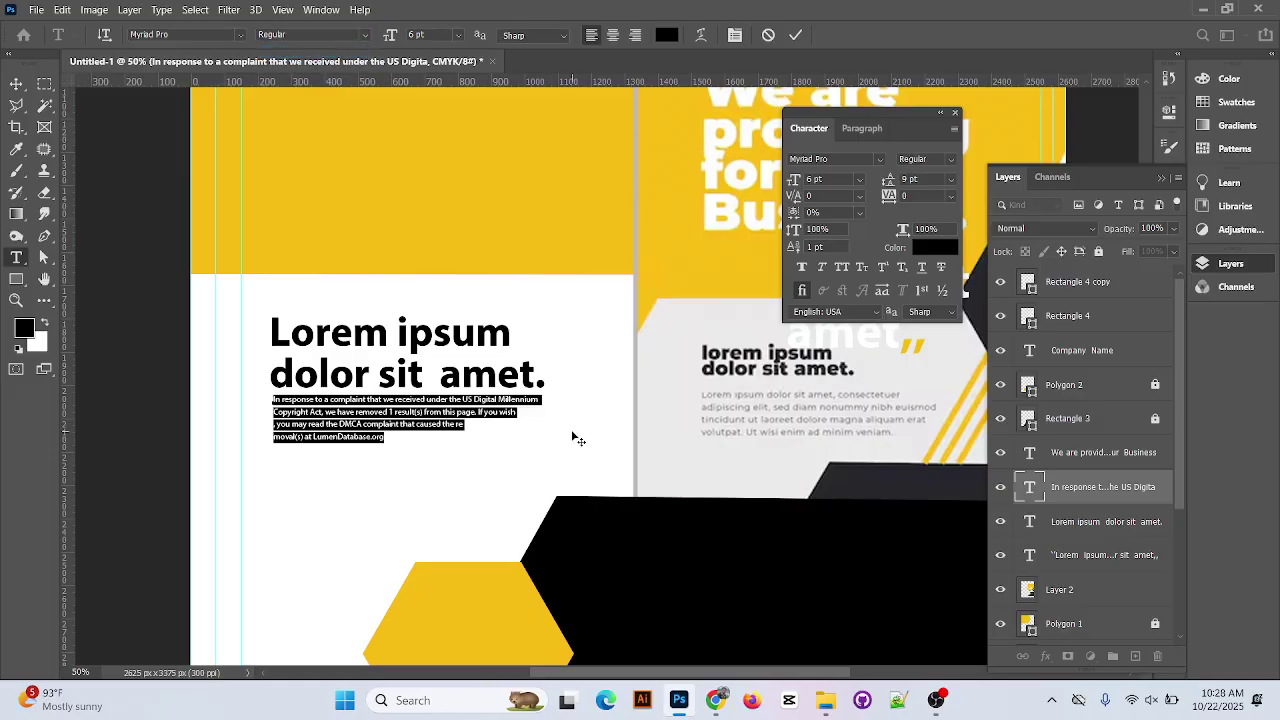
pyautogui.click(798, 36)
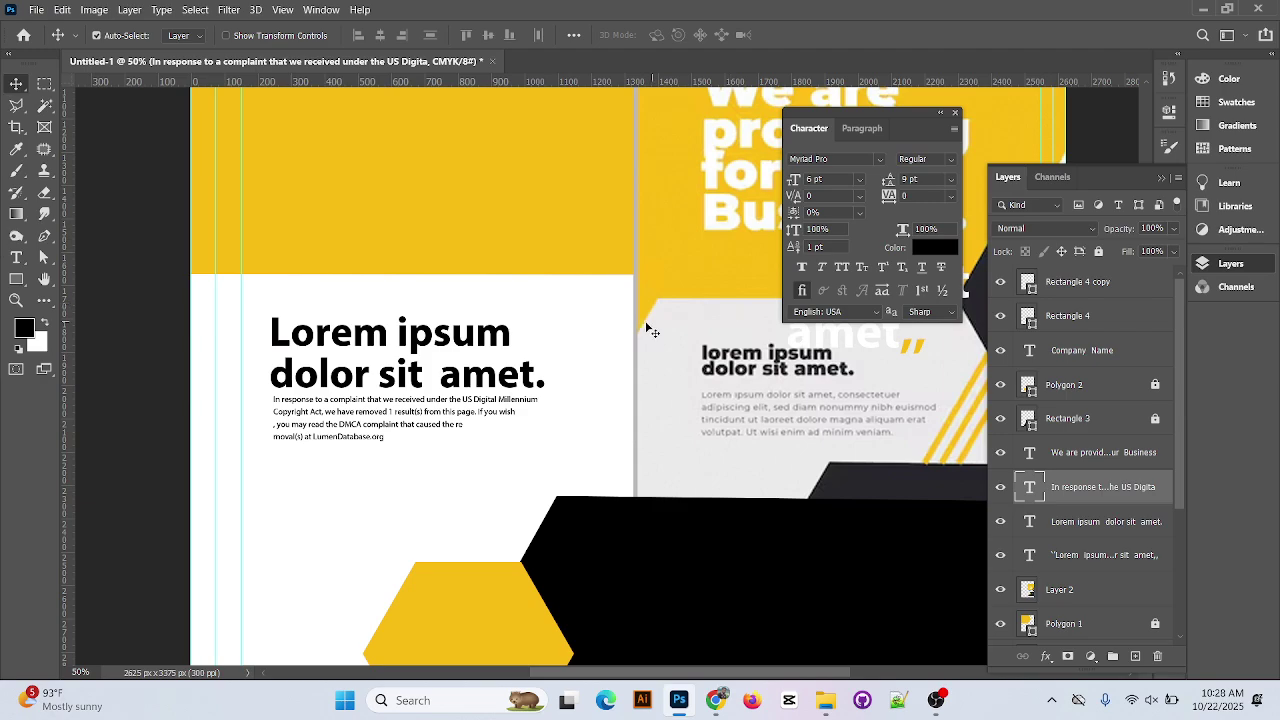
pyautogui.moveTo(327, 440); pyautogui.dragTo(343, 442)
# Move the reference image aside and position the white quote text inside the black hexagon
pyautogui.hotkey('ctrl', '-')
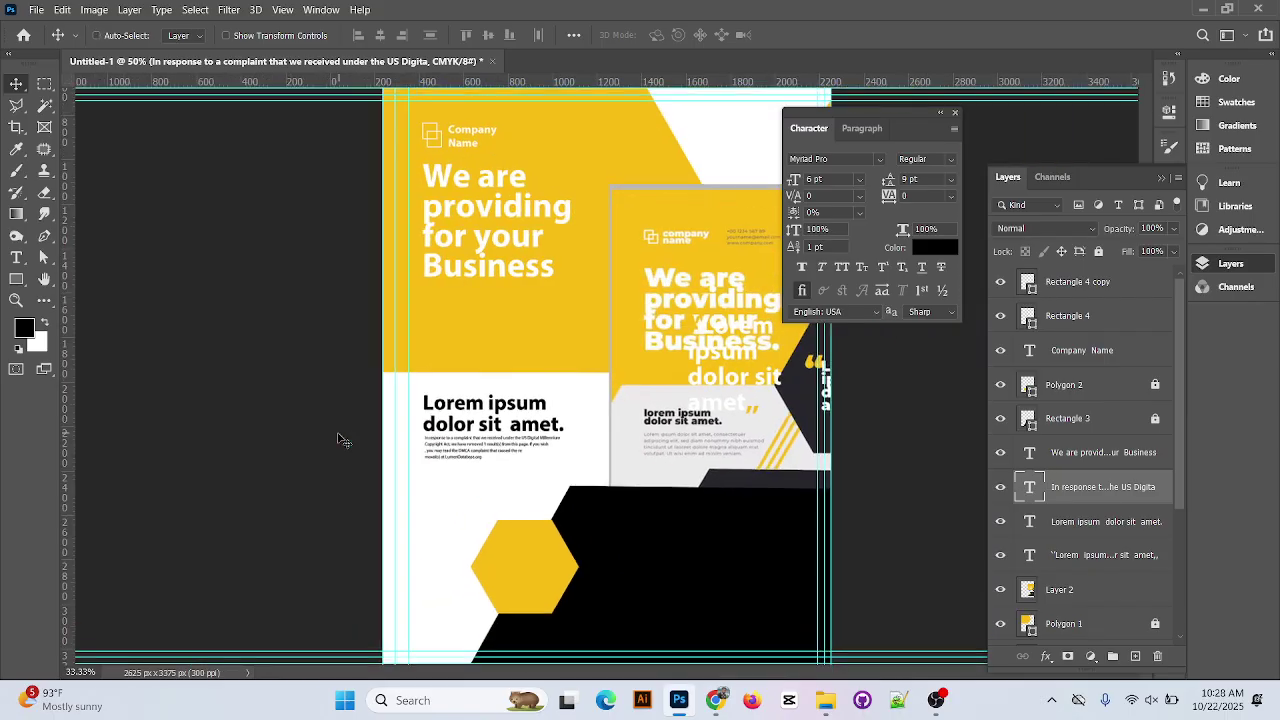
pyautogui.moveTo(737, 410); pyautogui.dragTo(742, 445)
pyautogui.moveTo(673, 277); pyautogui.dragTo(312, 118)
pyautogui.moveTo(751, 362); pyautogui.dragTo(762, 313)
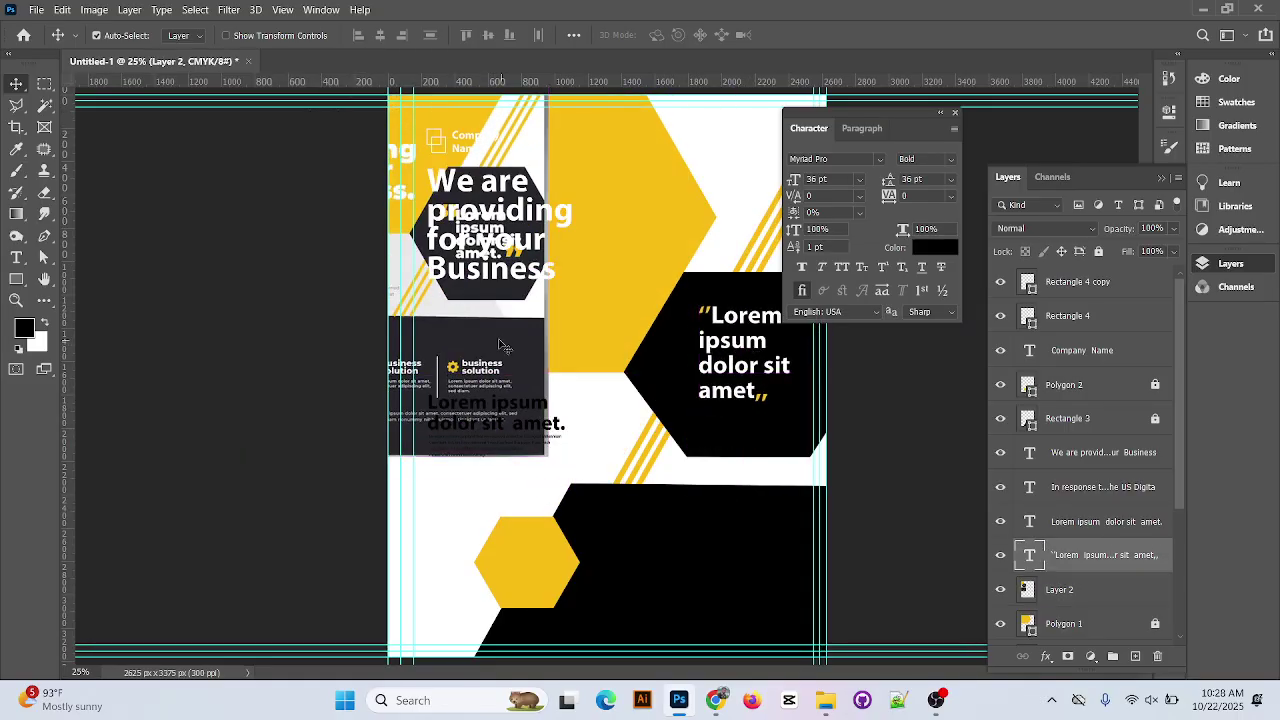
# Bring the reference image back over the flyer and hide the headline, body paragraph, subheading and quote text layers
pyautogui.moveTo(494, 341); pyautogui.dragTo(686, 302)
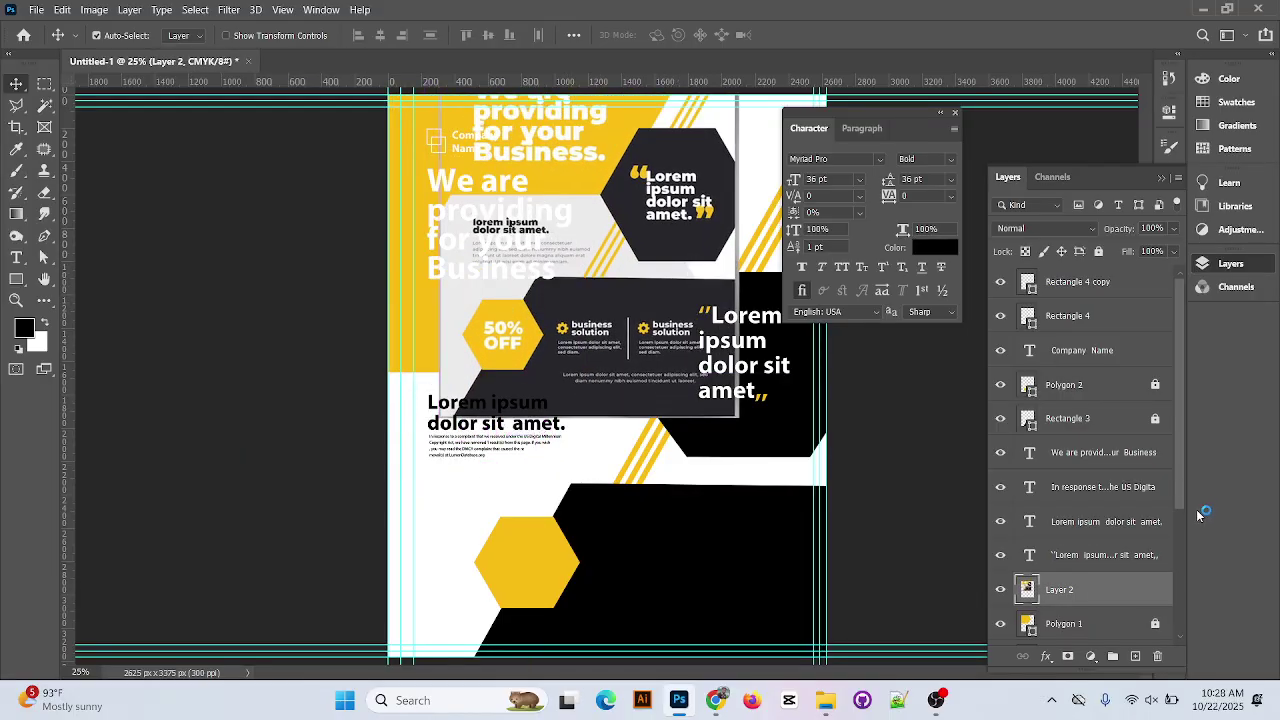
pyautogui.moveTo(1003, 554); pyautogui.dragTo(1003, 383)
pyautogui.click(1001, 384)
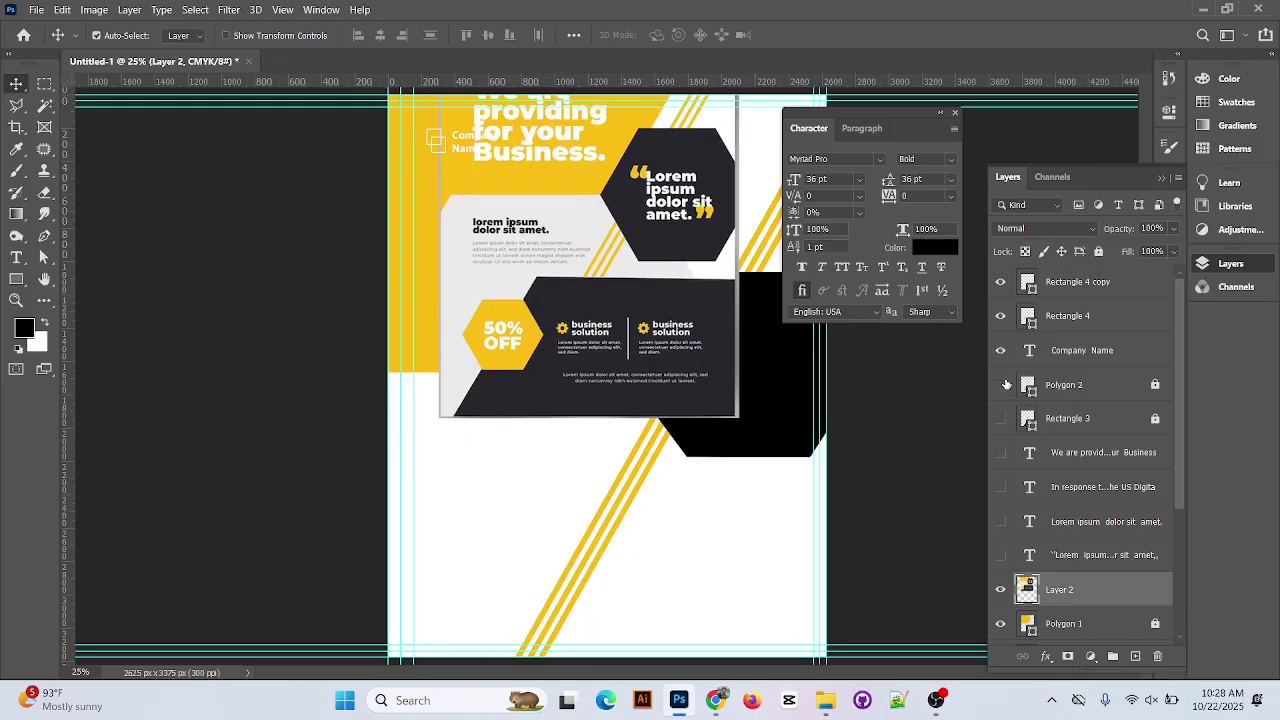
pyautogui.click(1001, 384)
pyautogui.click(1001, 418)
pyautogui.click(1001, 452)
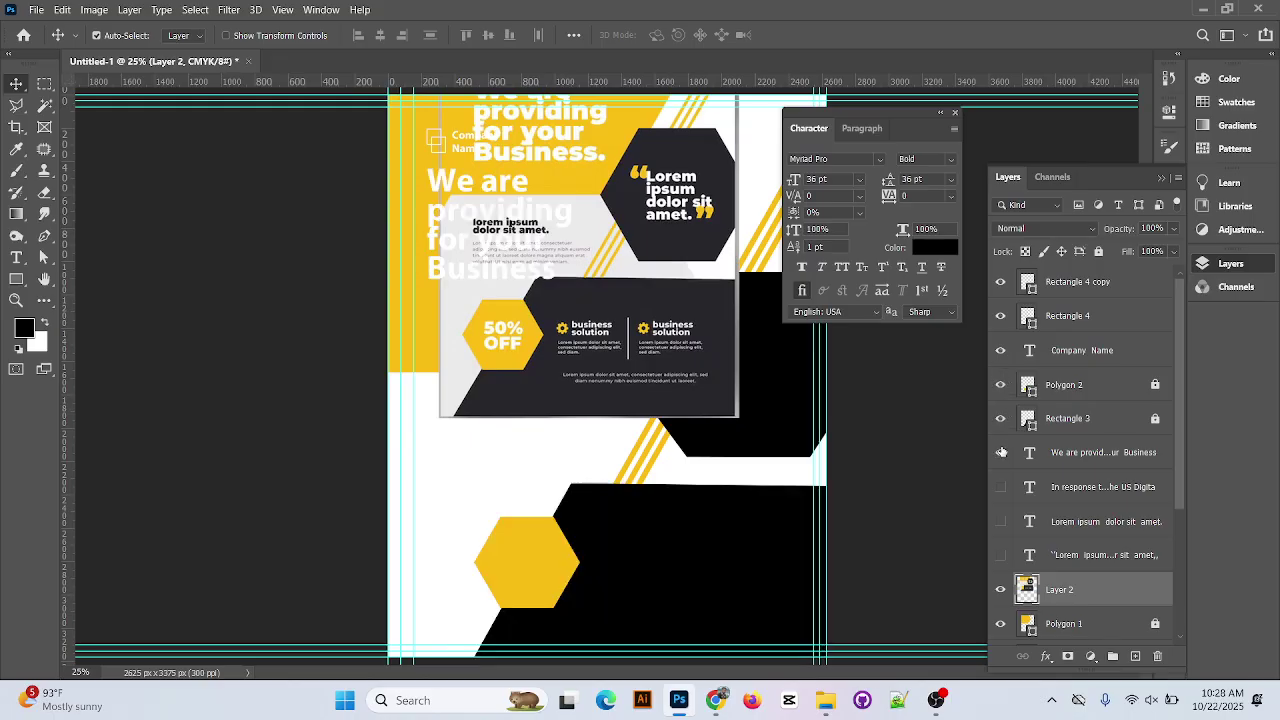
pyautogui.click(999, 452)
# Reposition the reference image over the upper part of the flyer, just above the large black shape
pyautogui.moveTo(610, 278); pyautogui.dragTo(623, 376)
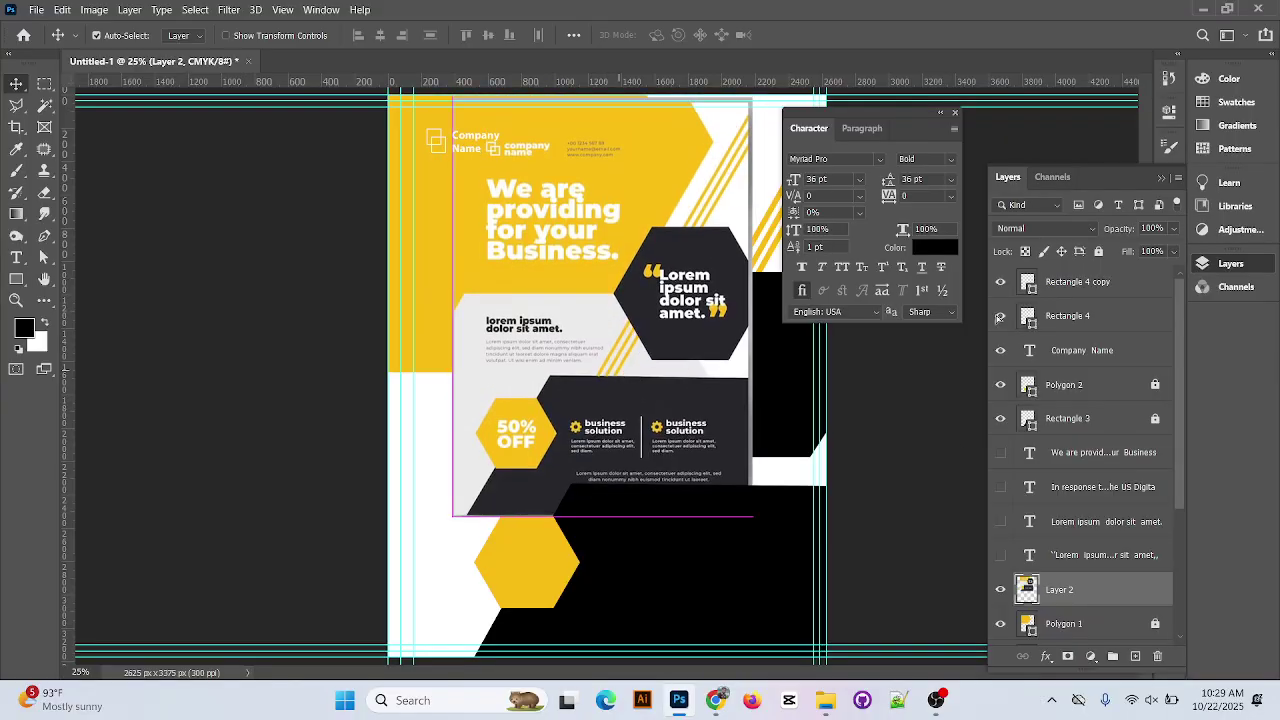
pyautogui.click(1120, 283)
pyautogui.moveTo(481, 343); pyautogui.dragTo(445, 309)
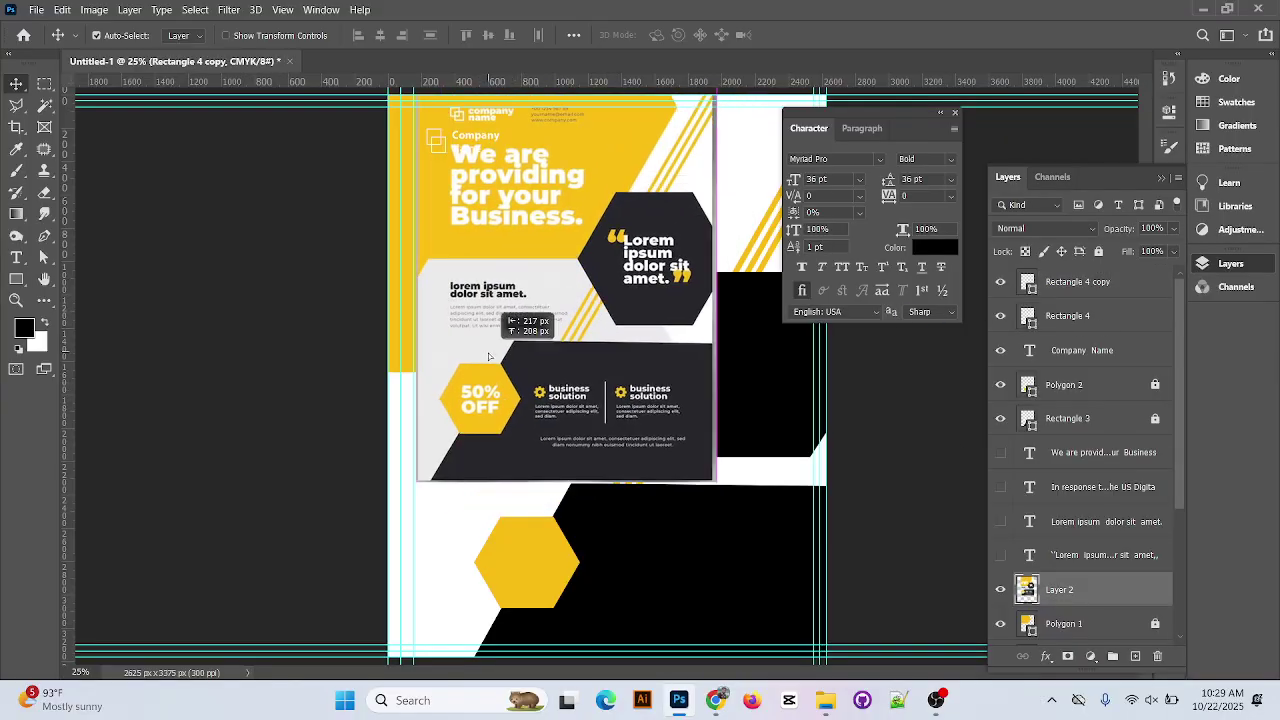
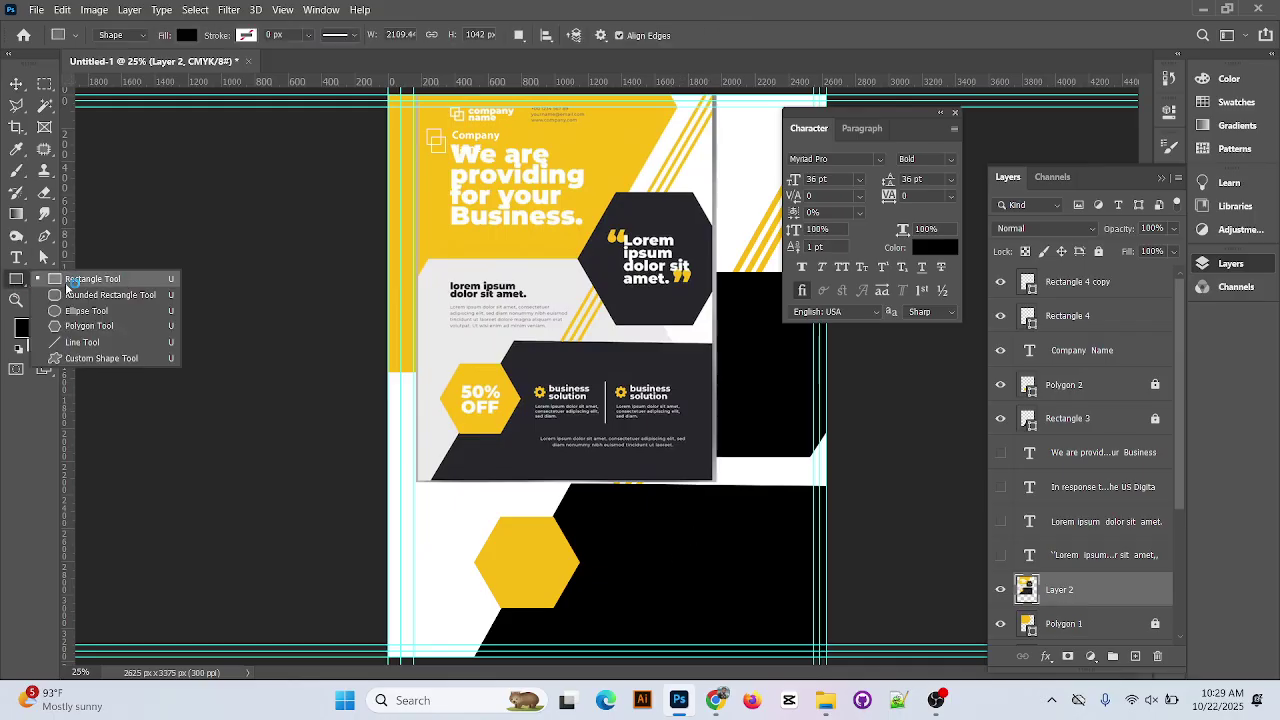
# Draw a vertical line about 496 px tall in the lower black shape, with a yellow fill and a 5 px stroke
pyautogui.click(88, 342)
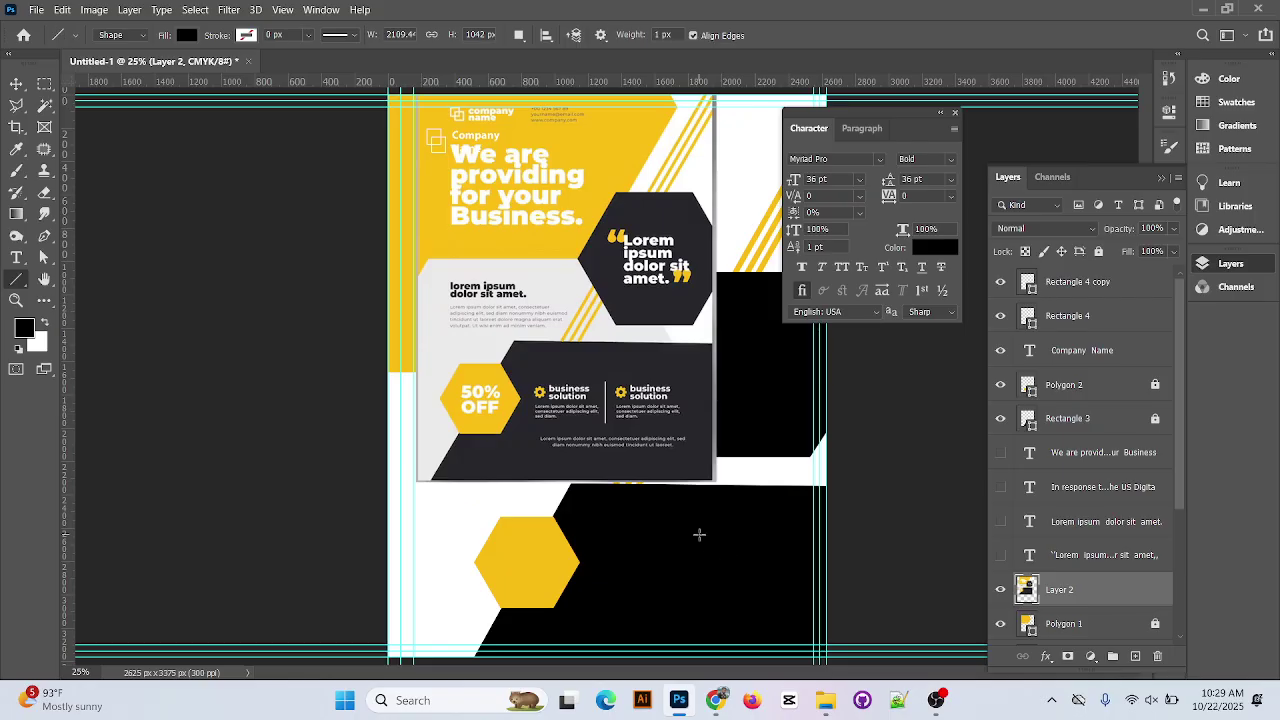
pyautogui.moveTo(699, 535); pyautogui.dragTo(699, 617)
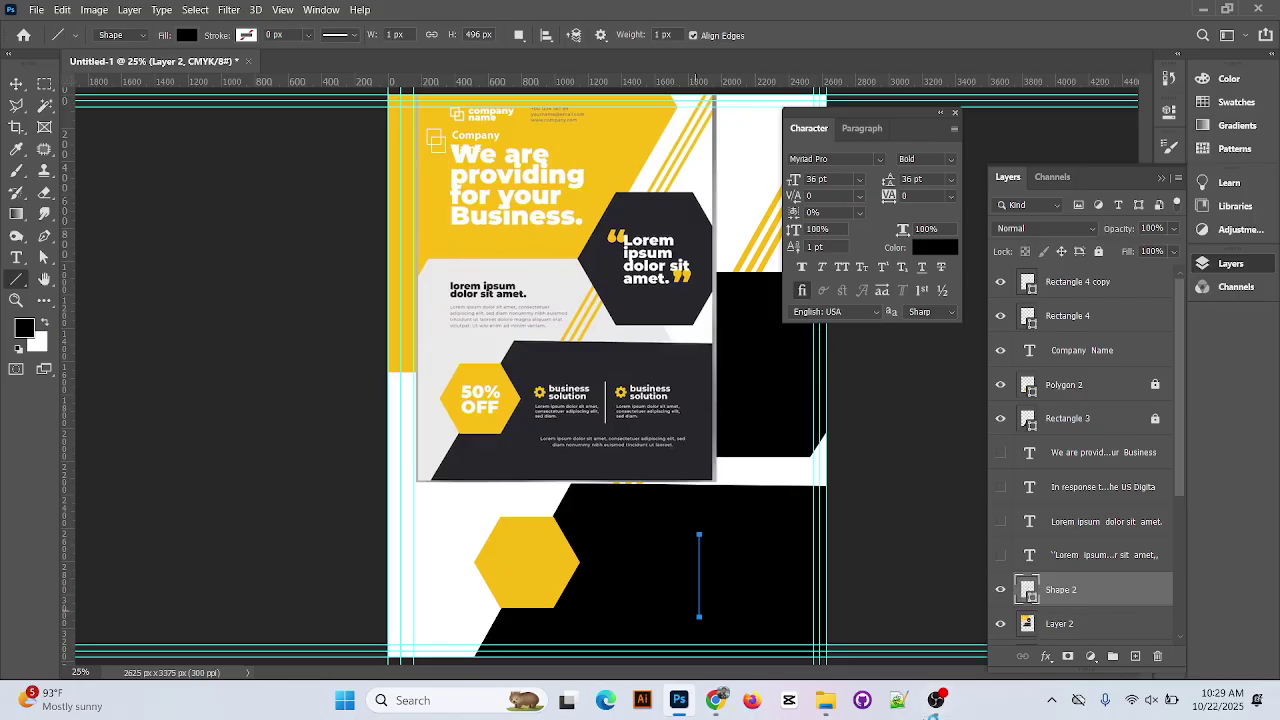
pyautogui.click(187, 35)
pyautogui.click(112, 118)
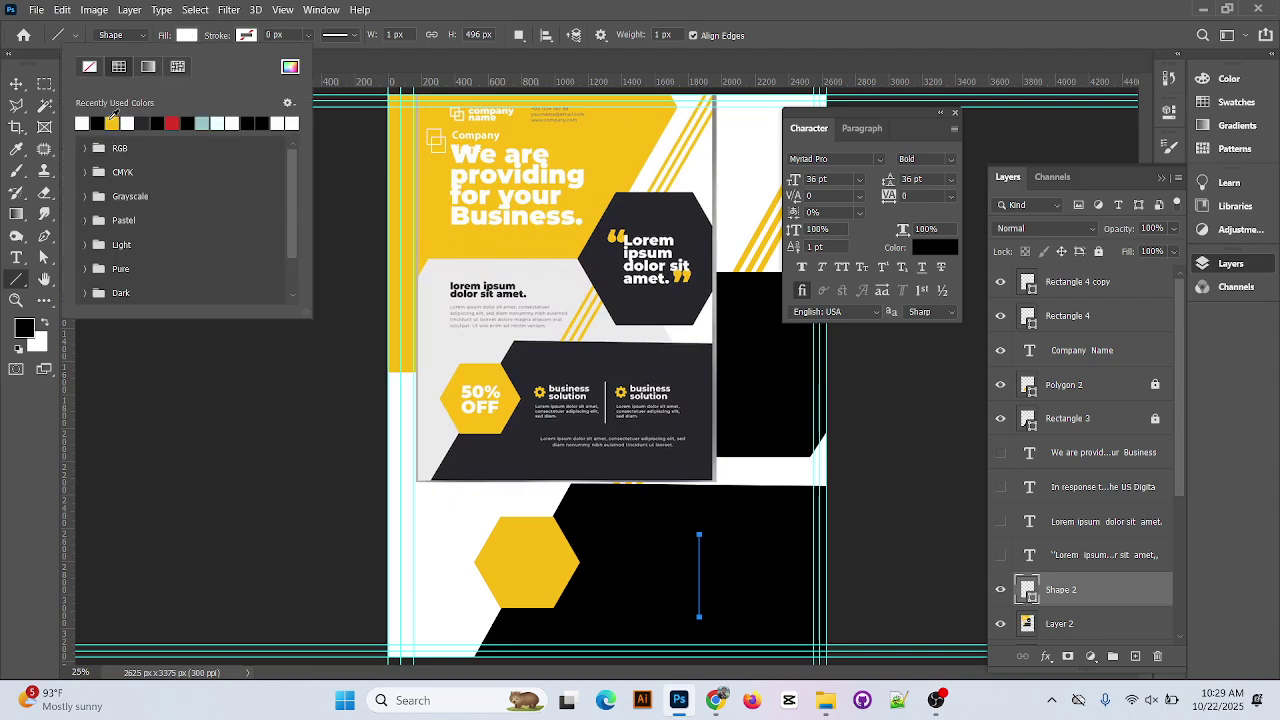
pyautogui.click(112, 120)
pyautogui.click(272, 35)
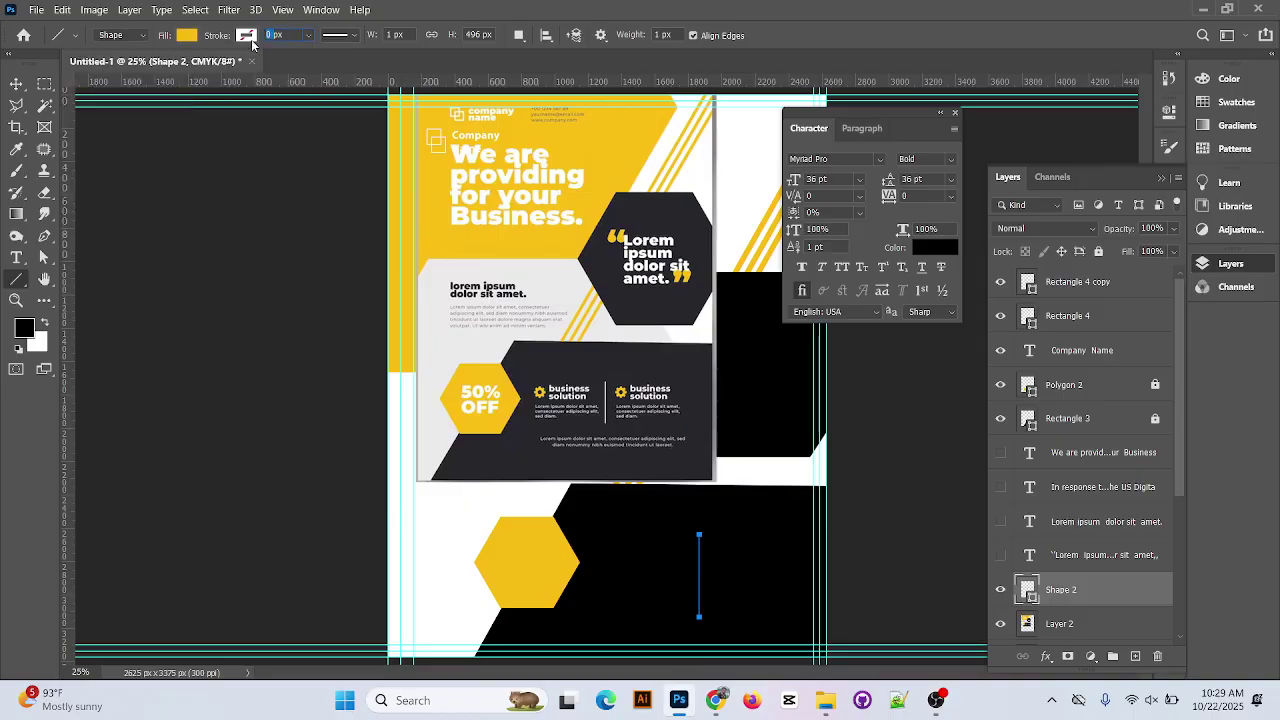
pyautogui.write('5')
pyautogui.press('Return')
# Set the vertical line's stroke colour to white
pyautogui.click(247, 35)
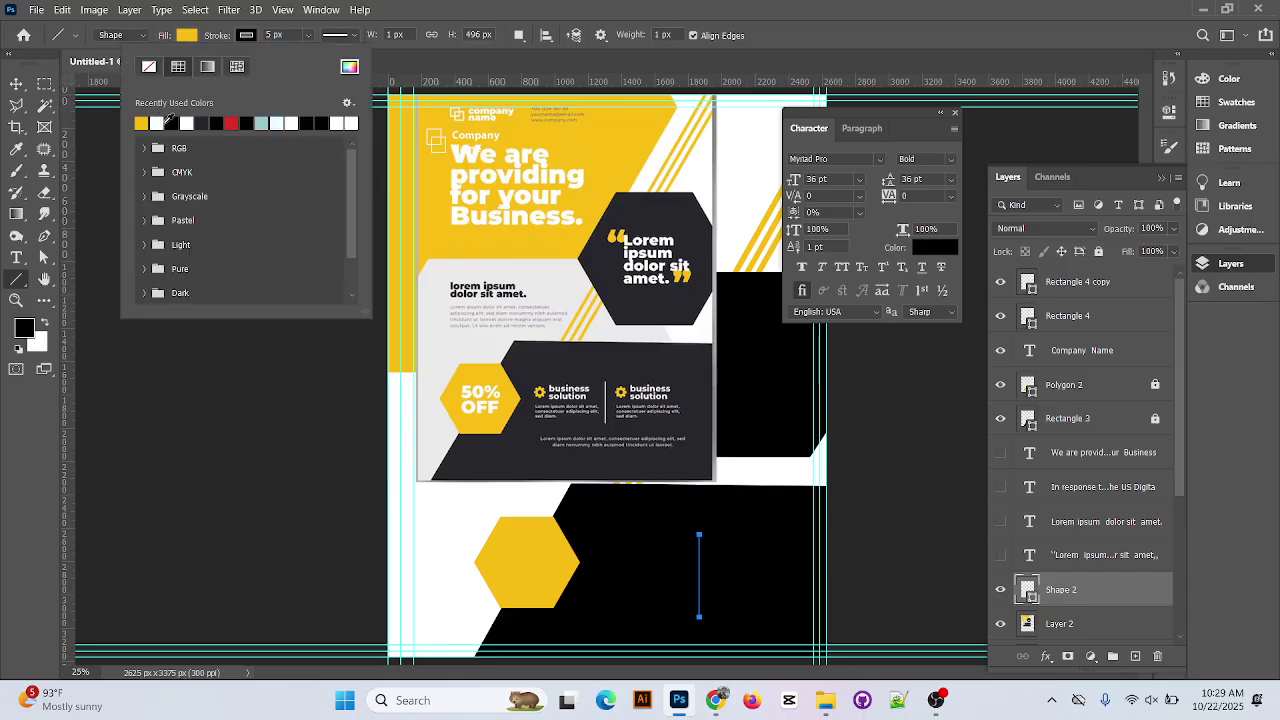
pyautogui.click(141, 123)
pyautogui.click(165, 120)
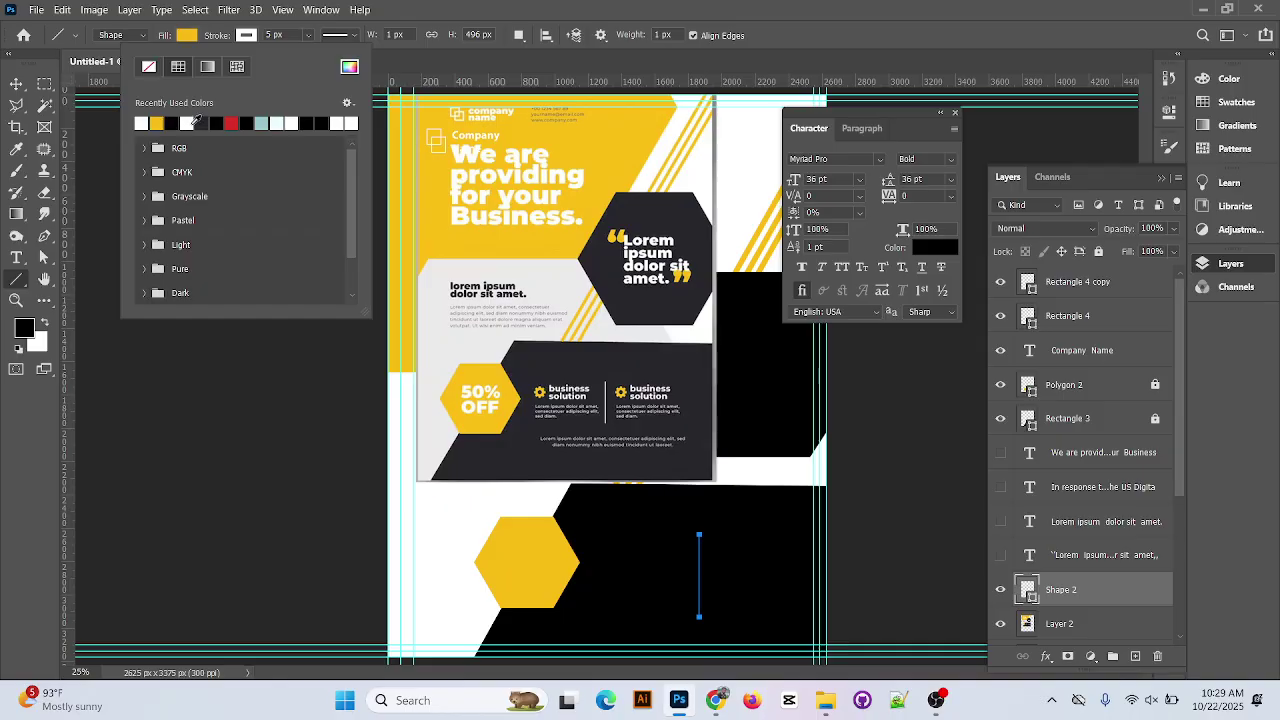
pyautogui.click(197, 122)
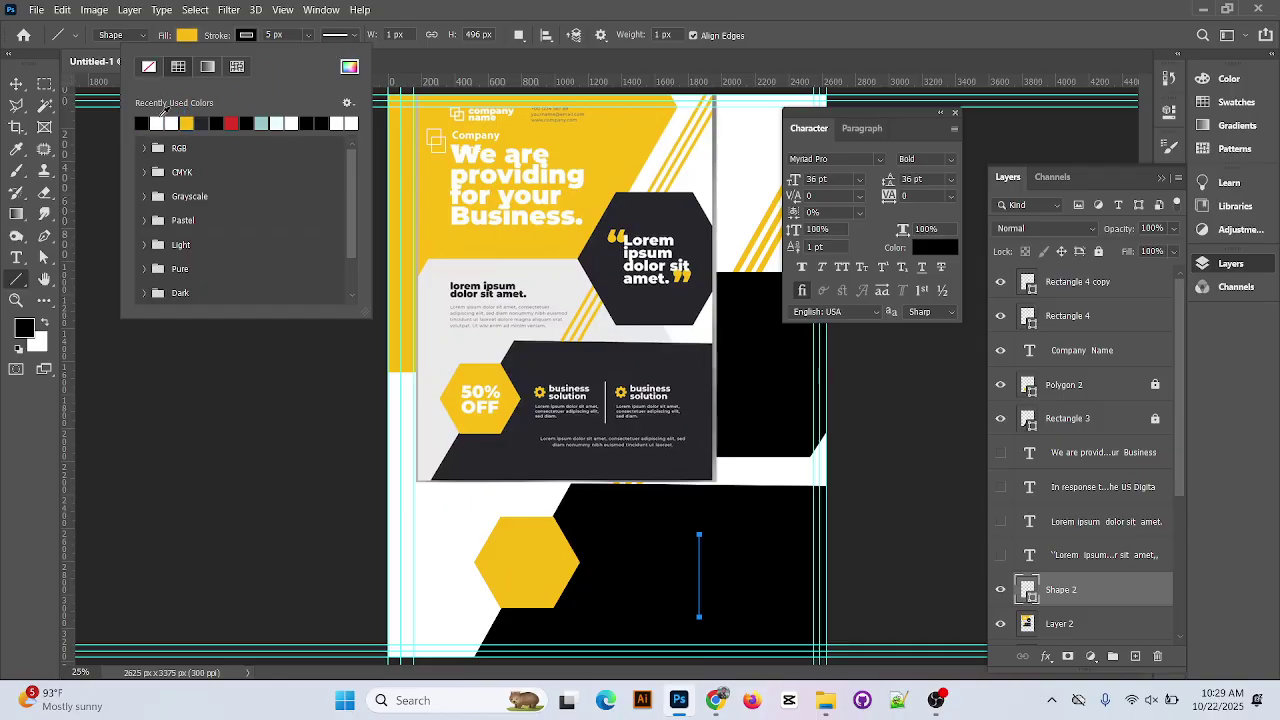
pyautogui.click(178, 121)
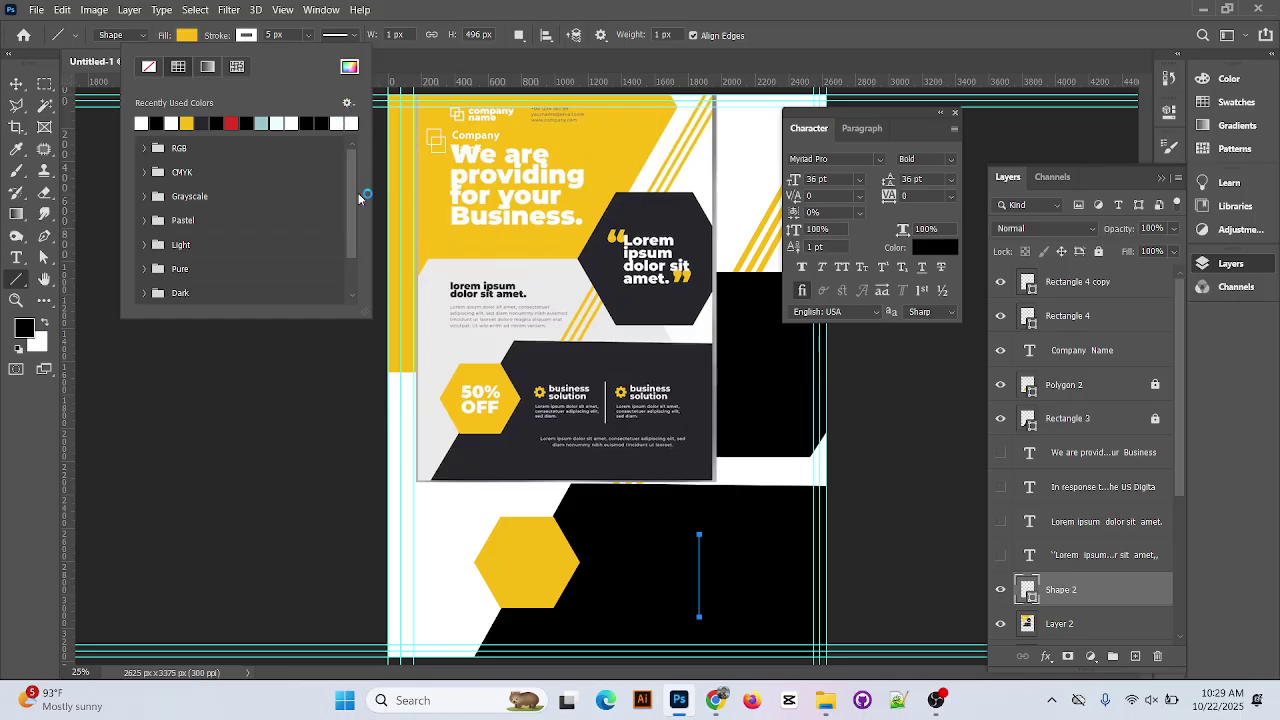
pyautogui.click(16, 83)
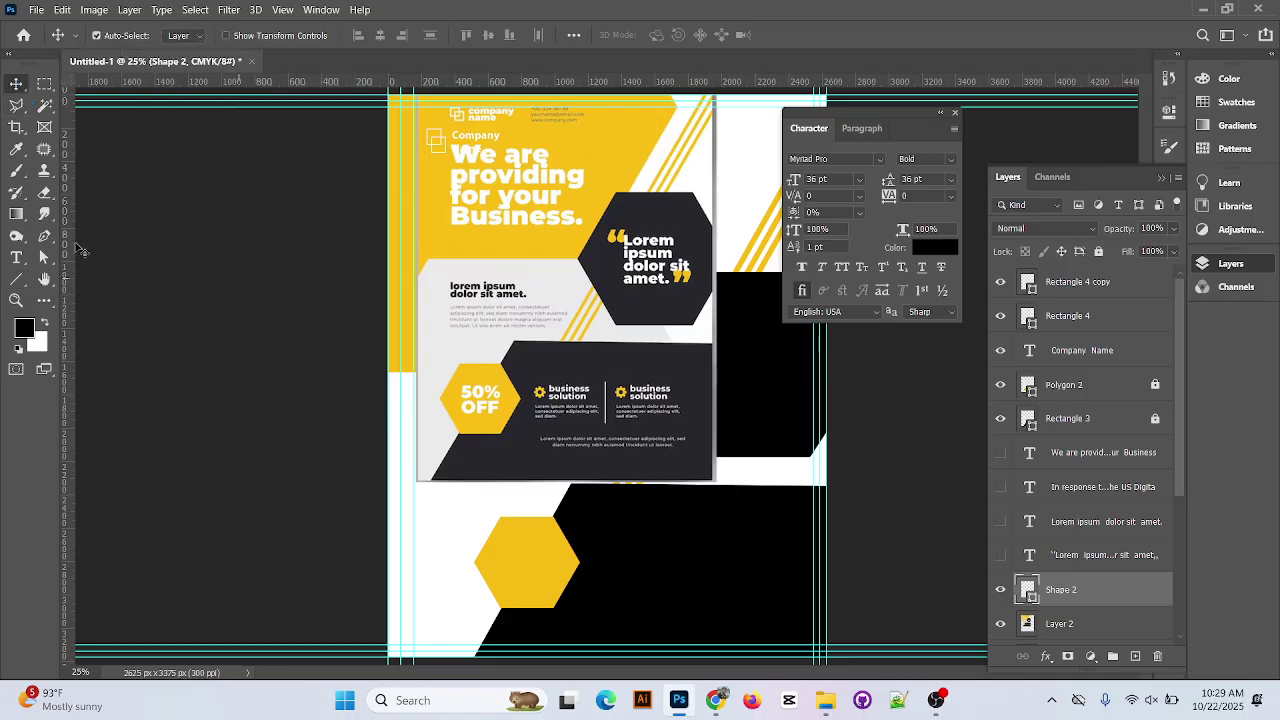
# Hide the line layer and draw a thin vertical rectangle about 27 by 645 px in the lower black shape instead
pyautogui.rightClick(29, 279)
pyautogui.click(70, 277)
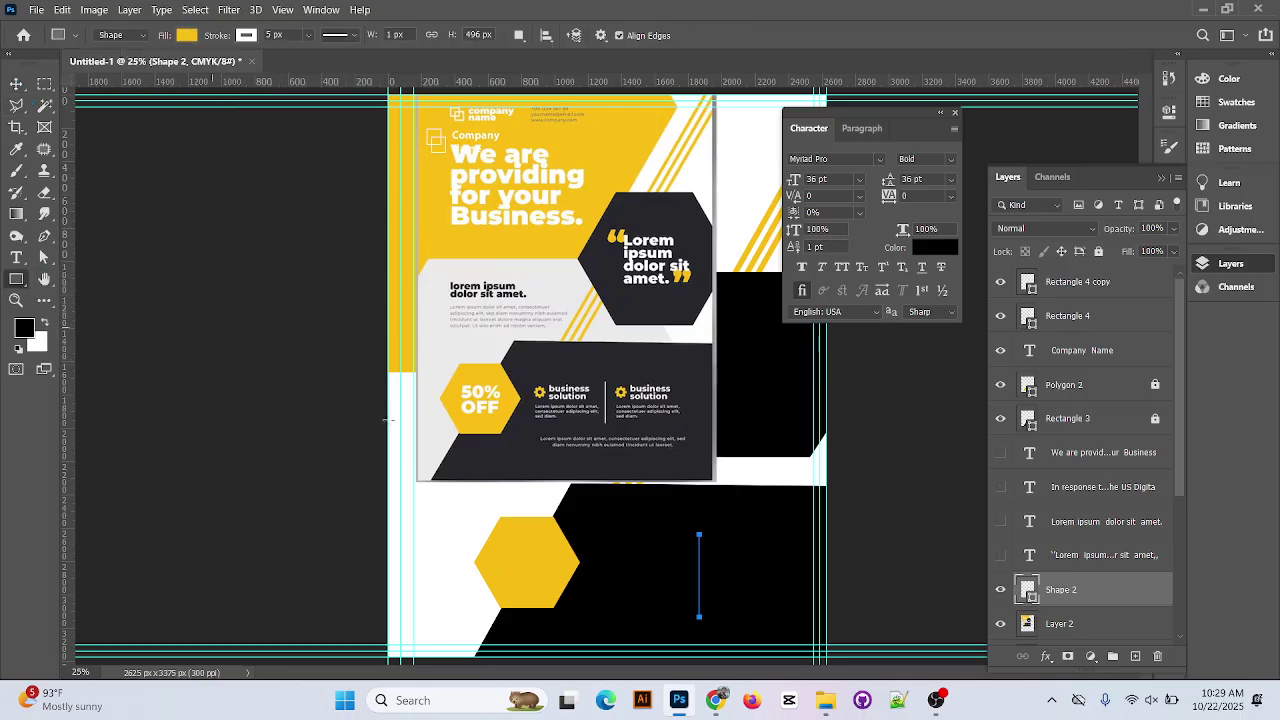
pyautogui.click(1001, 592)
pyautogui.moveTo(696, 527); pyautogui.dragTo(694, 630)
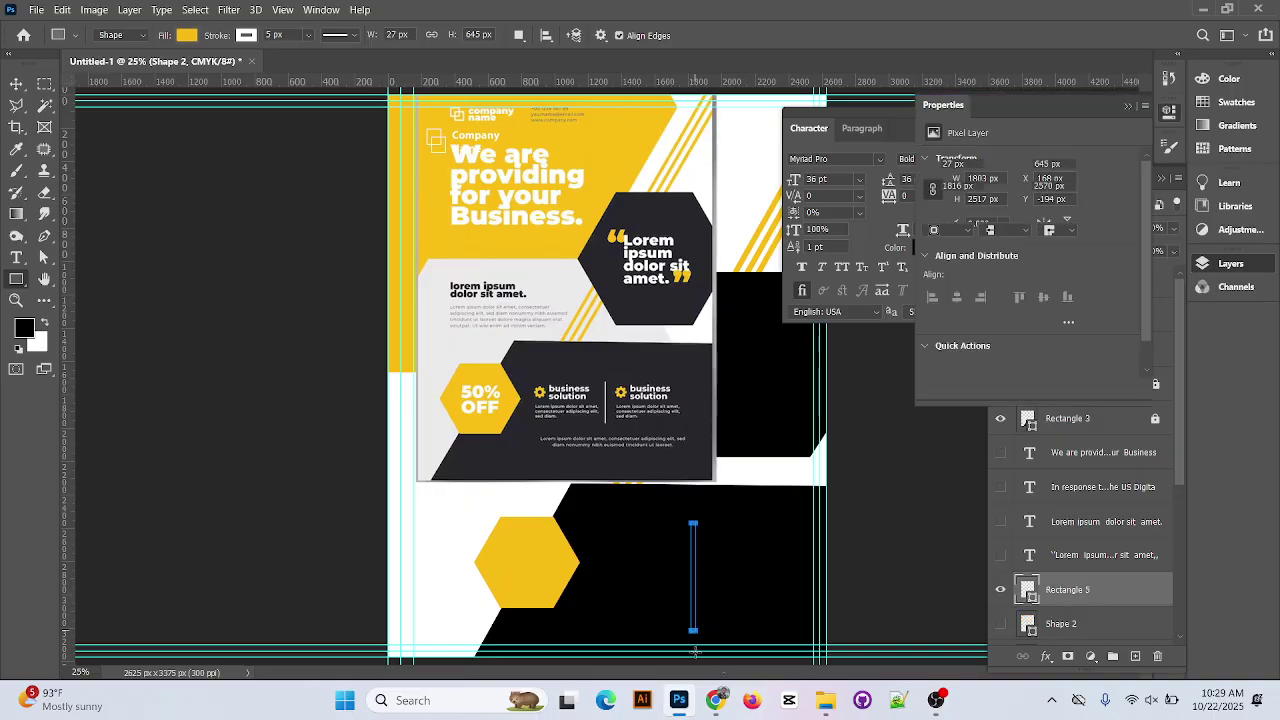
# Set the fill of the thin vertical rectangle to white
pyautogui.click(180, 36)
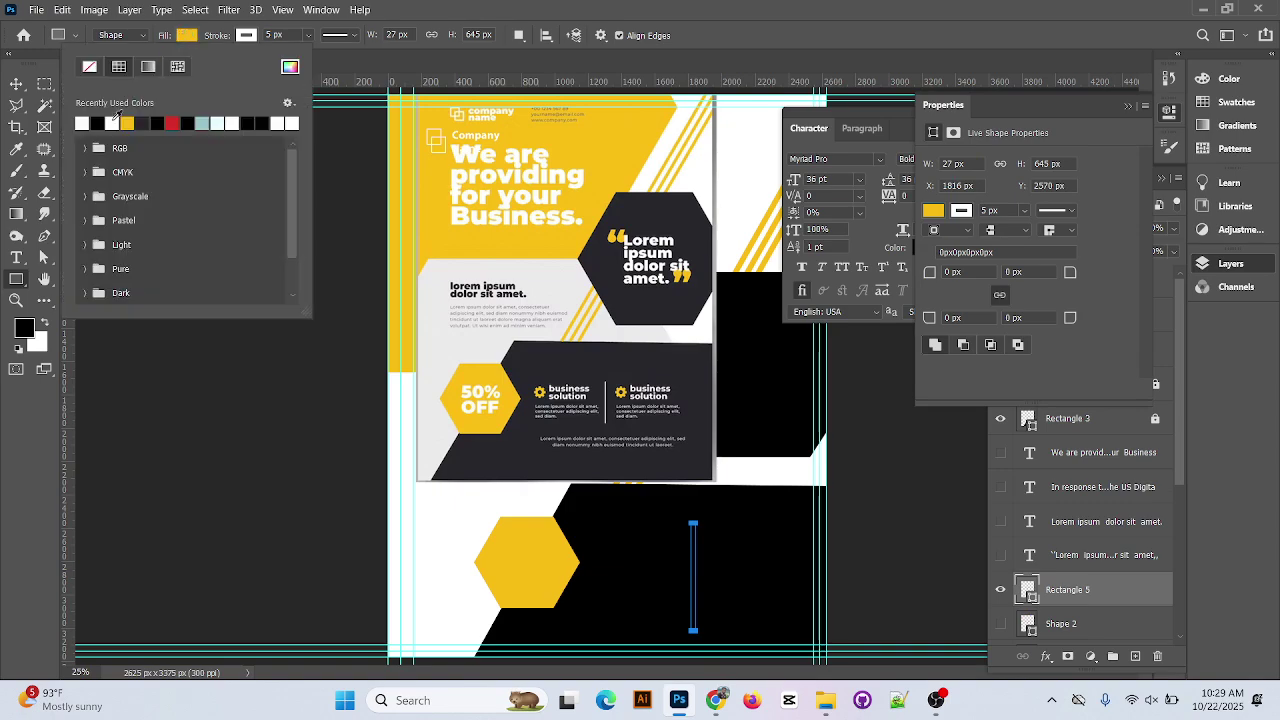
pyautogui.click(82, 122)
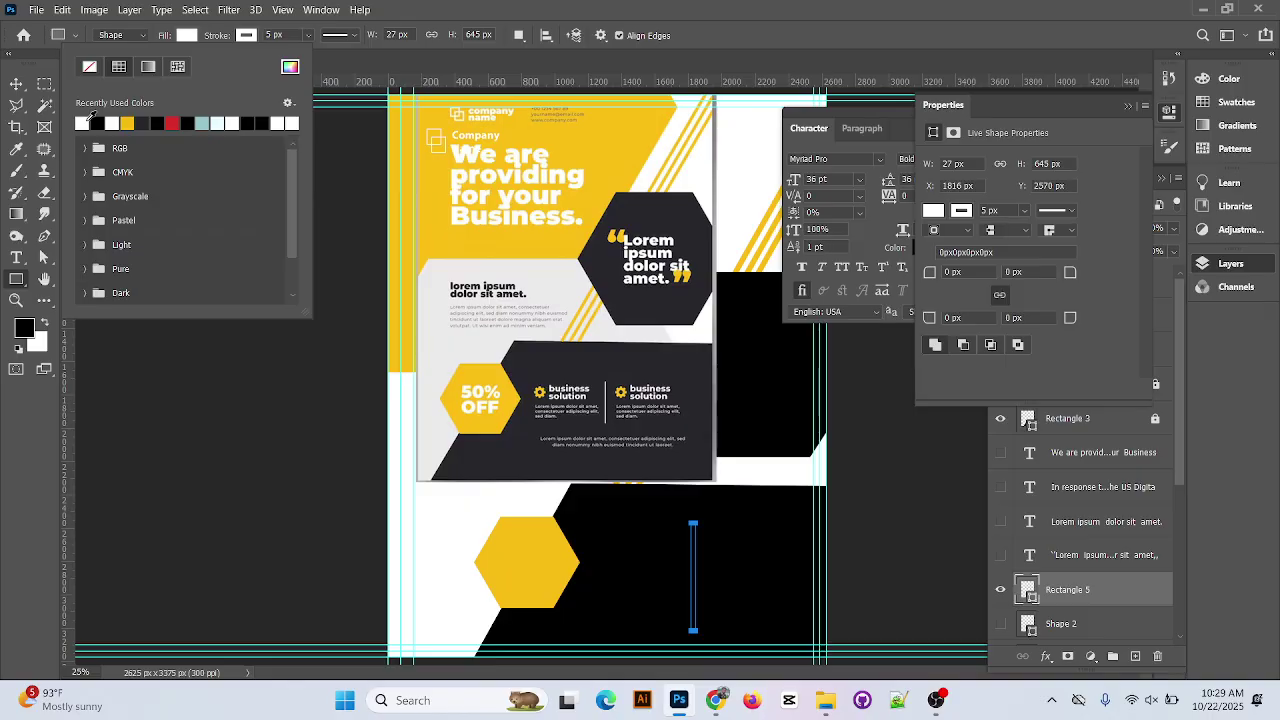
pyautogui.click(645, 5)
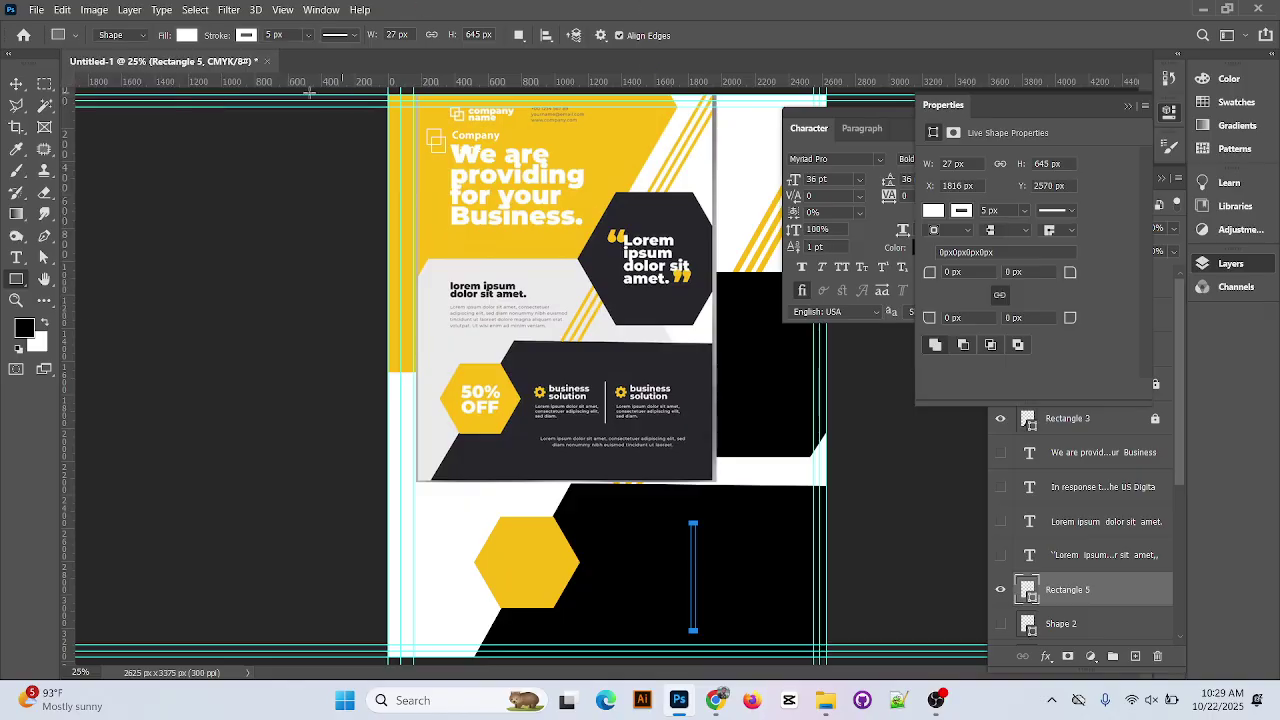
pyautogui.hotkey('ctrl', '+')
pyautogui.hotkey('ctrl', '+')
pyautogui.hotkey('ctrl', '+')
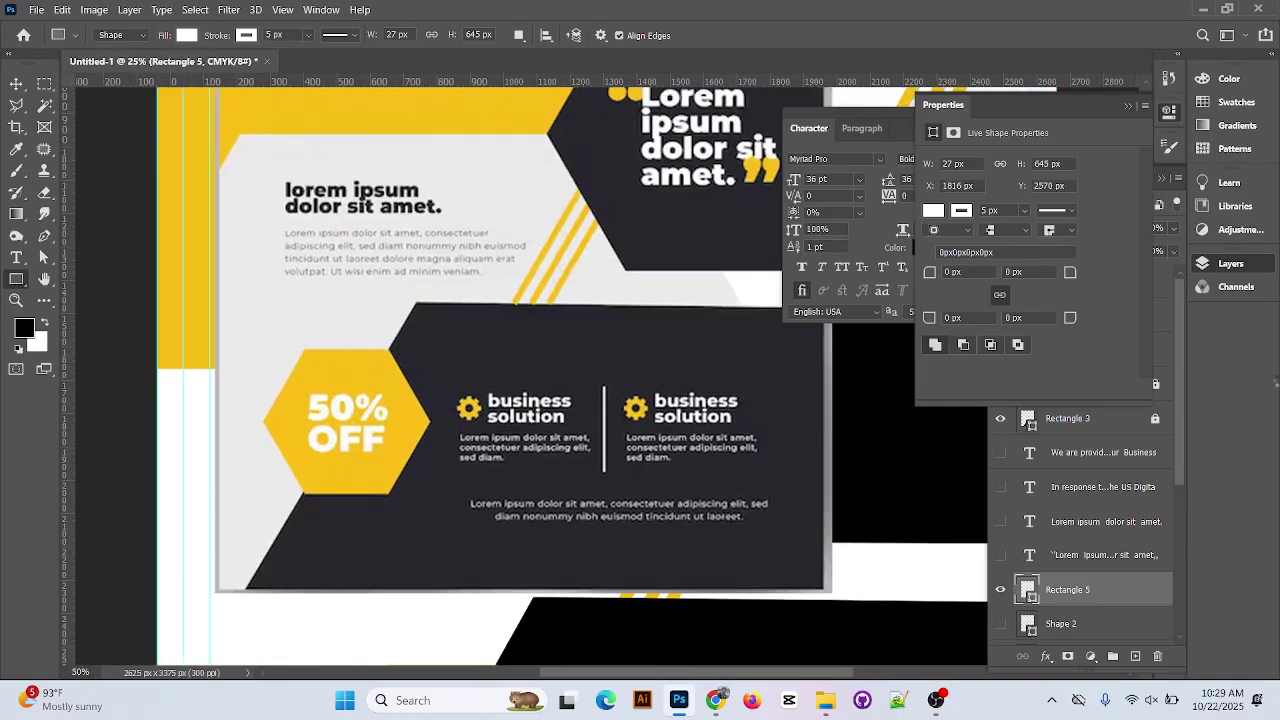
# Move the white divider rectangle's layer to the top of the layer stack, above the lower black shape
pyautogui.moveTo(586, 392); pyautogui.dragTo(392, 78)
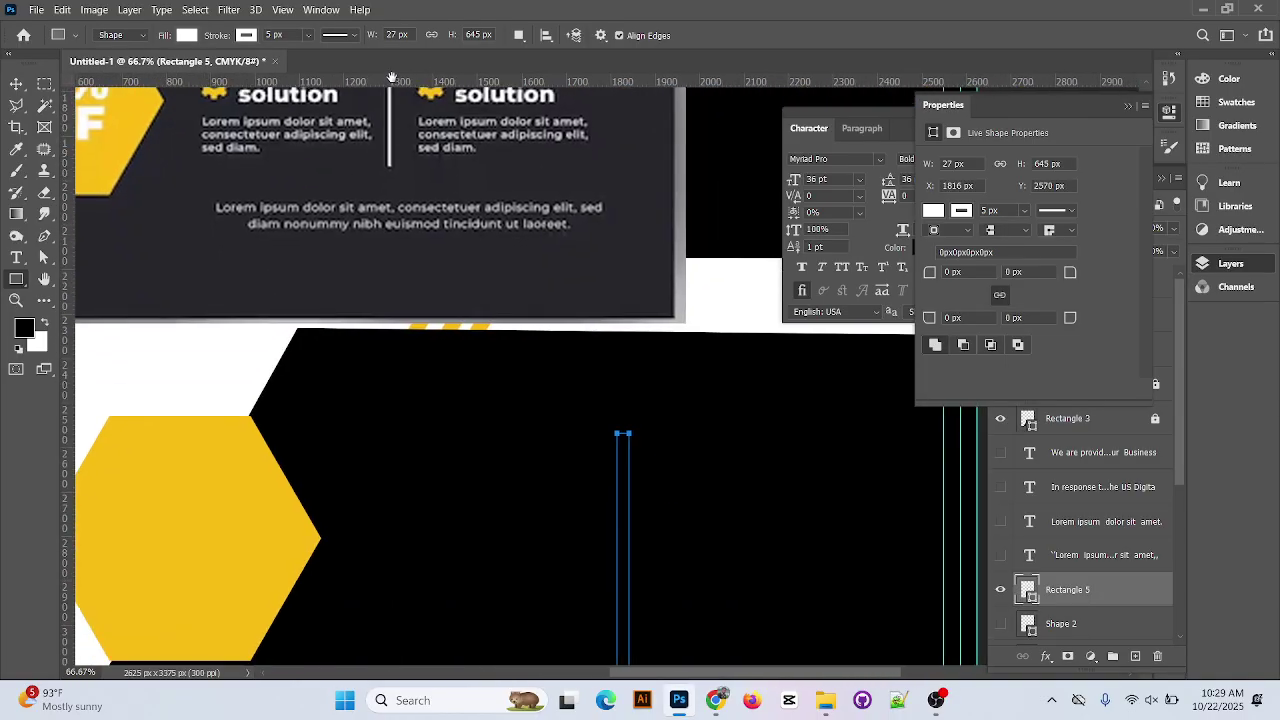
pyautogui.click(16, 84)
pyautogui.moveTo(1087, 596); pyautogui.dragTo(1084, 502)
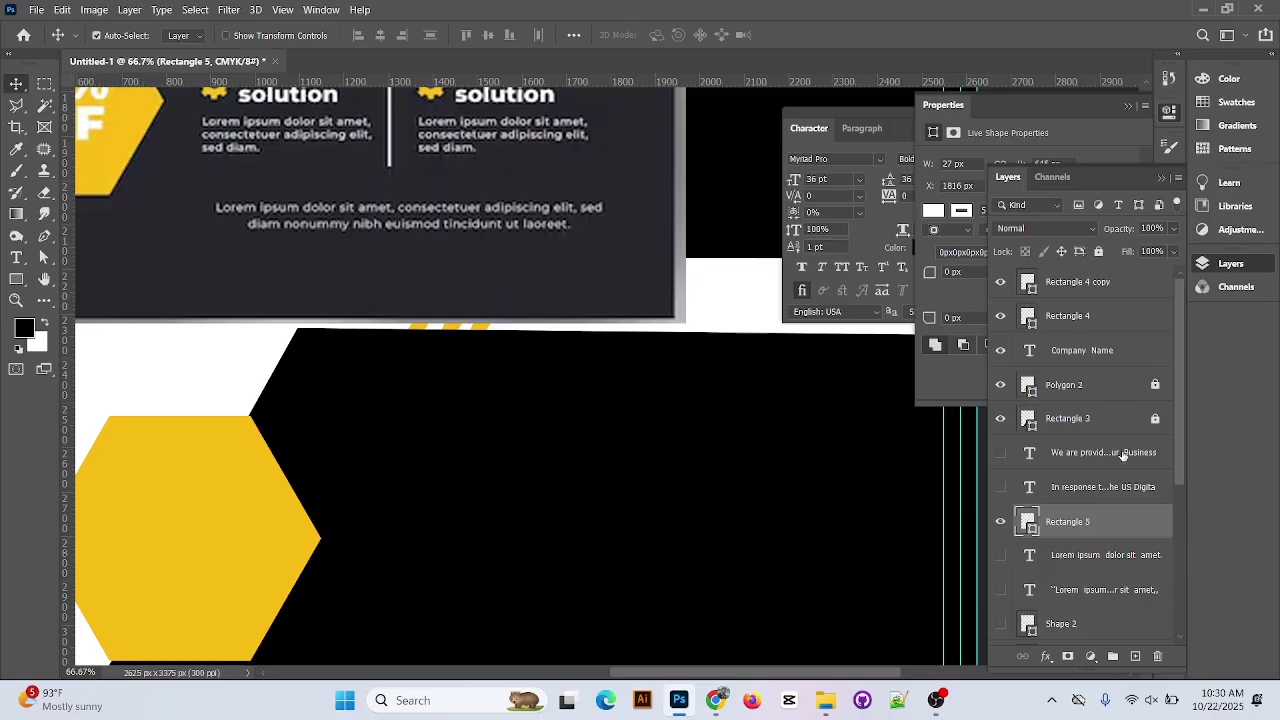
pyautogui.moveTo(1123, 453); pyautogui.dragTo(1104, 272)
pyautogui.scroll(-2, 714, 466)
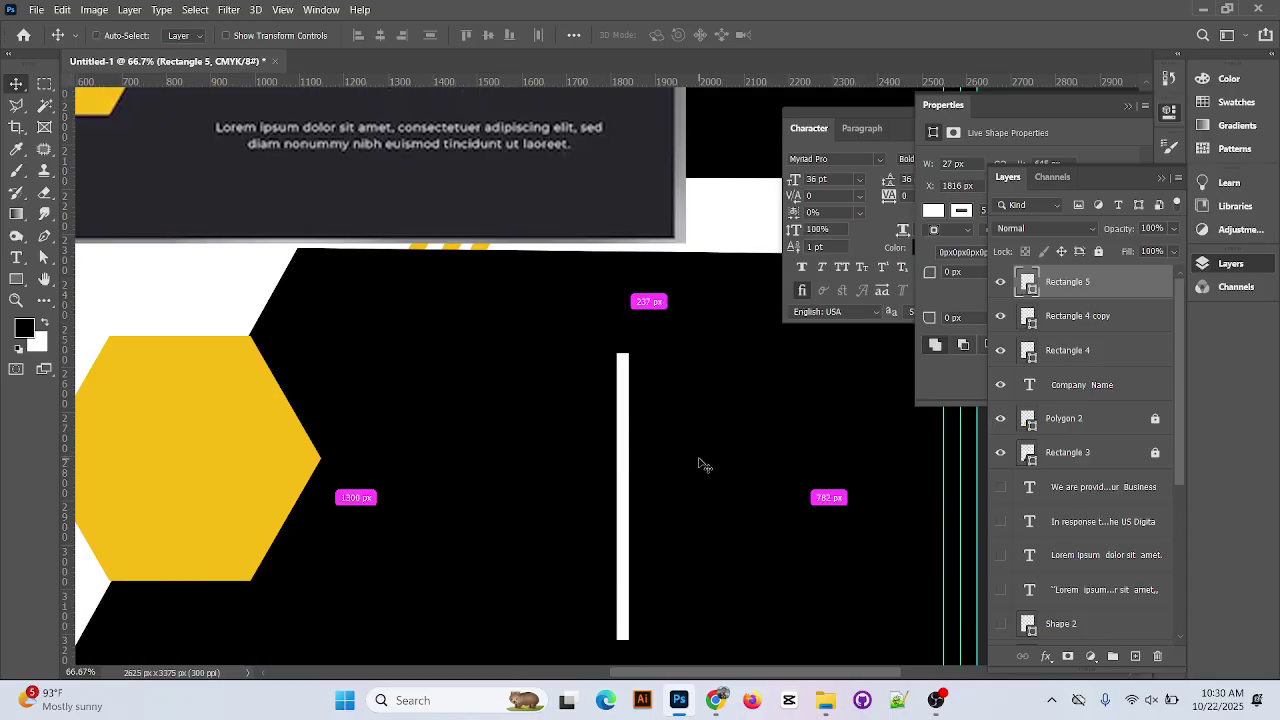
# Add the text "business" in white 36 pt Myriad Pro Bold near the upper edge of the lower black shape
pyautogui.hotkey('ctrl', '-')
pyautogui.hotkey('ctrl', '-')
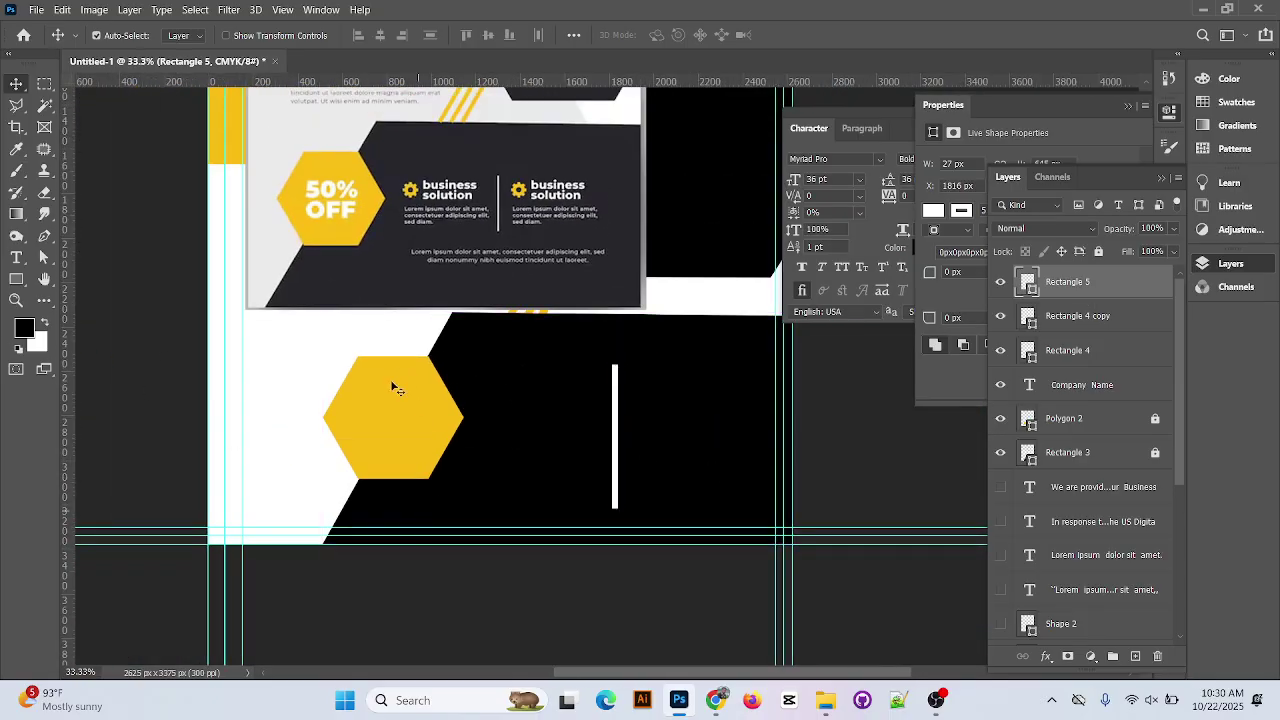
pyautogui.click(16, 257)
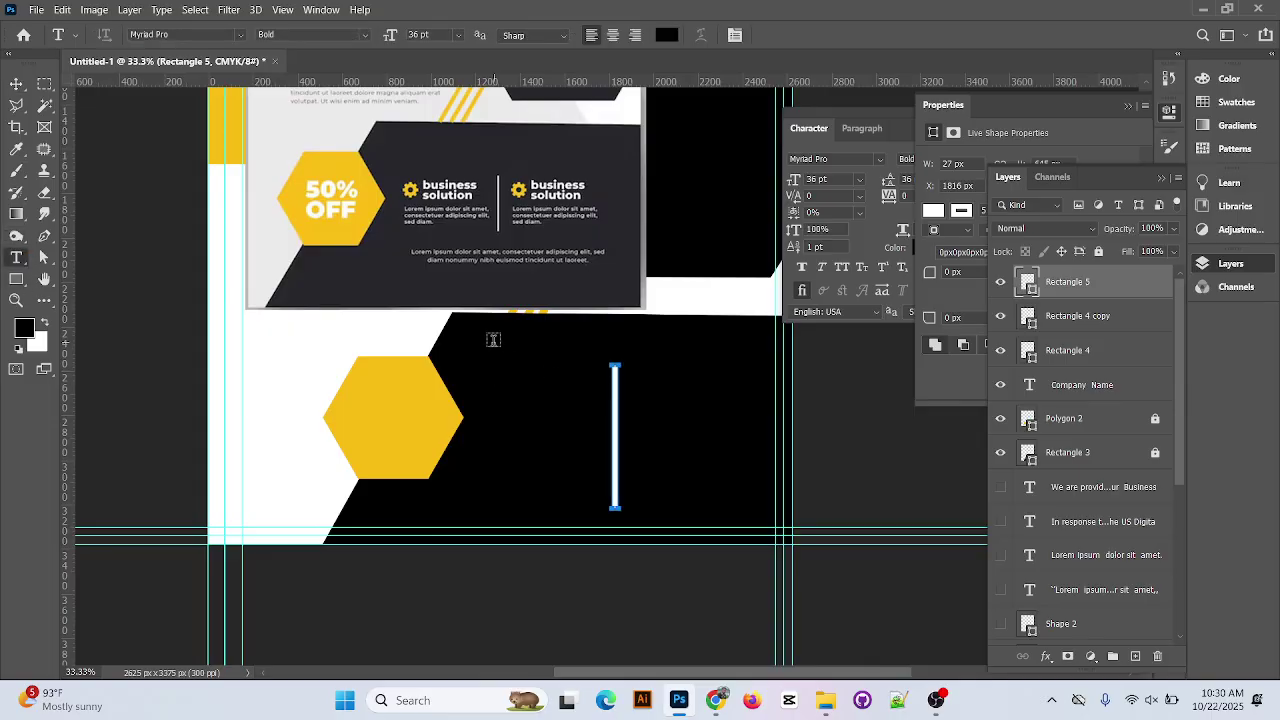
pyautogui.click(497, 340)
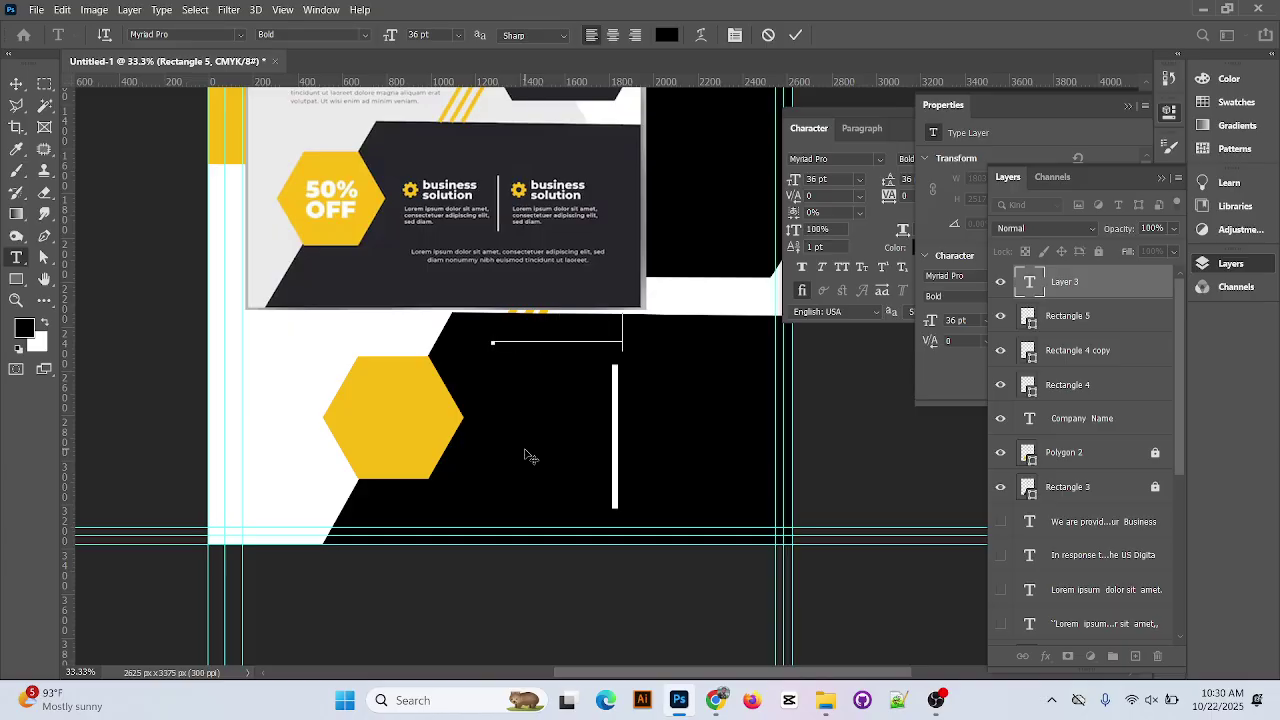
pyautogui.doubleClick(554, 338)
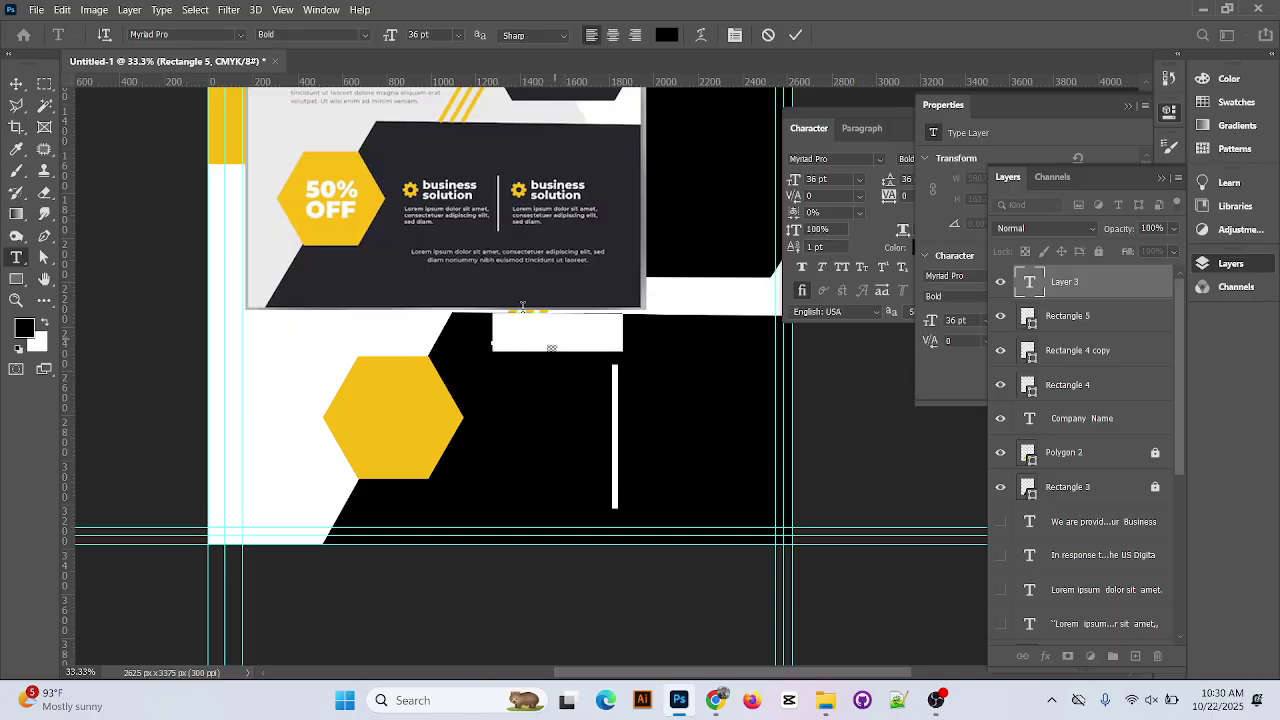
pyautogui.click(672, 34)
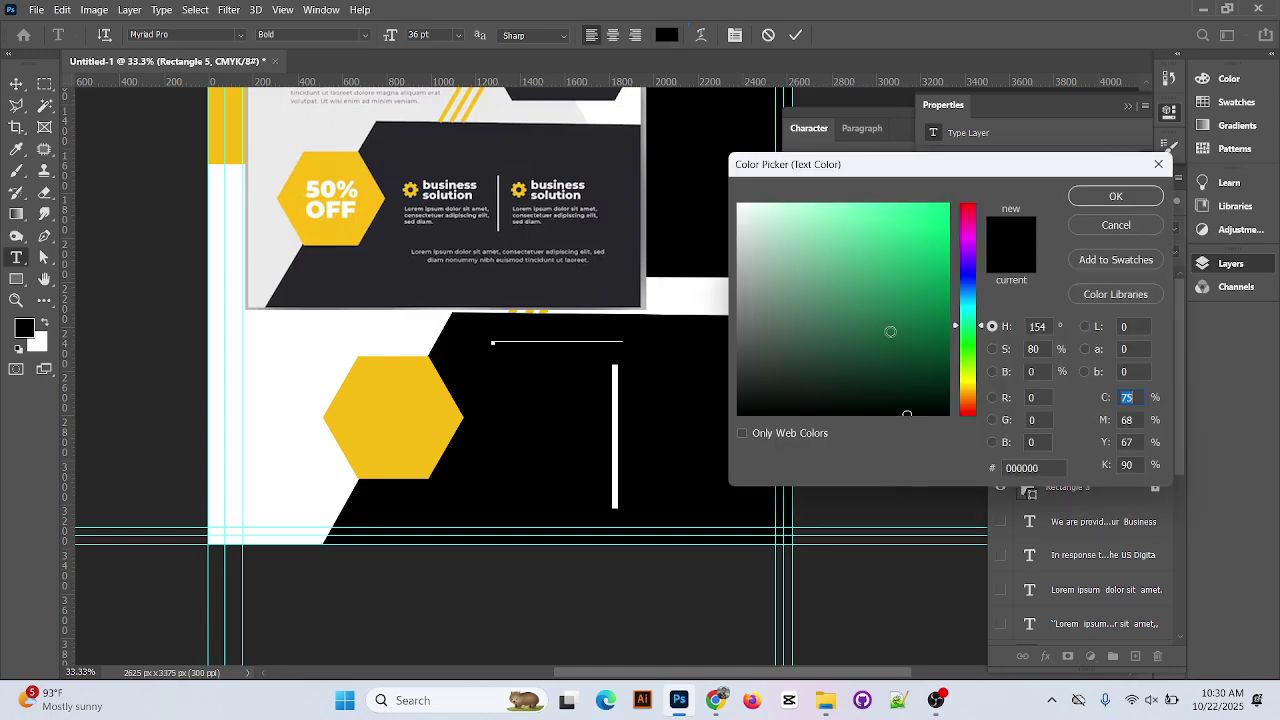
pyautogui.moveTo(889, 331); pyautogui.dragTo(674, 194)
pyautogui.click(1117, 197)
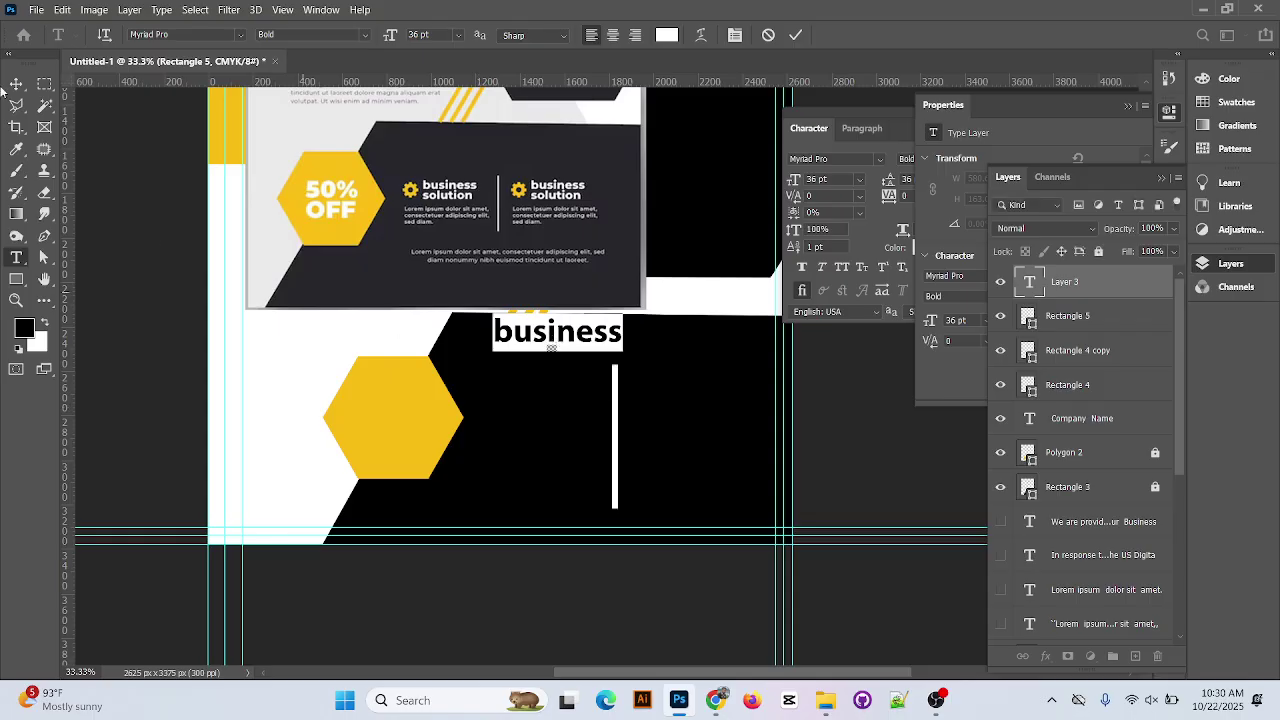
pyautogui.click(560, 330)
pyautogui.hotkey('ctrl', 'Return')
pyautogui.press('v')
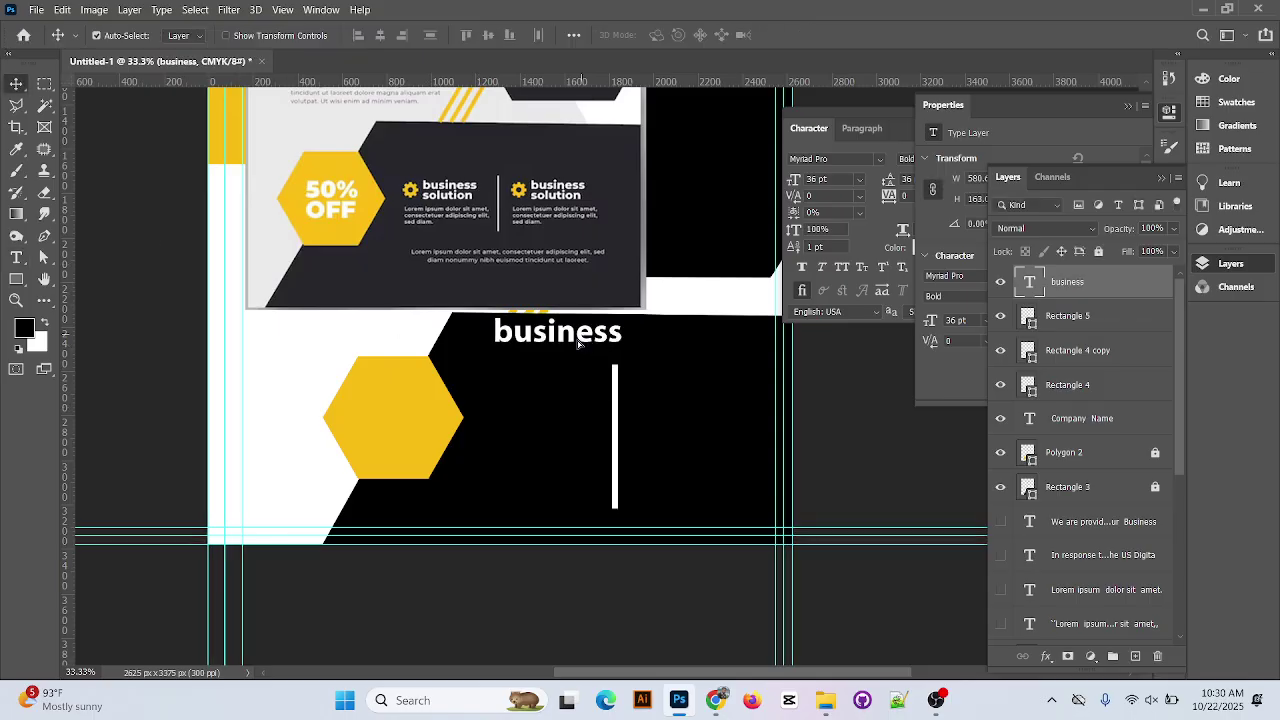
# Move the "business" text down between the hexagon and the divider, and add "solution" as its second line
pyautogui.moveTo(625, 346); pyautogui.dragTo(605, 378)
pyautogui.doubleClick(606, 378)
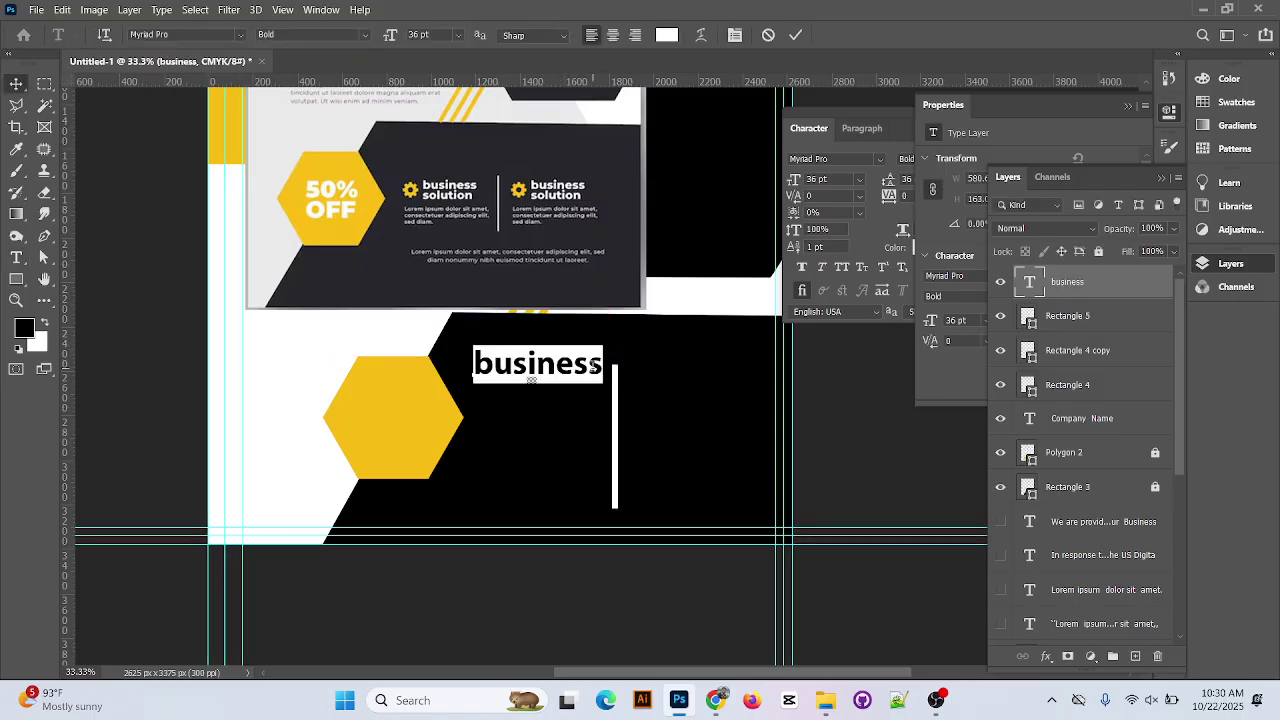
pyautogui.click(605, 379)
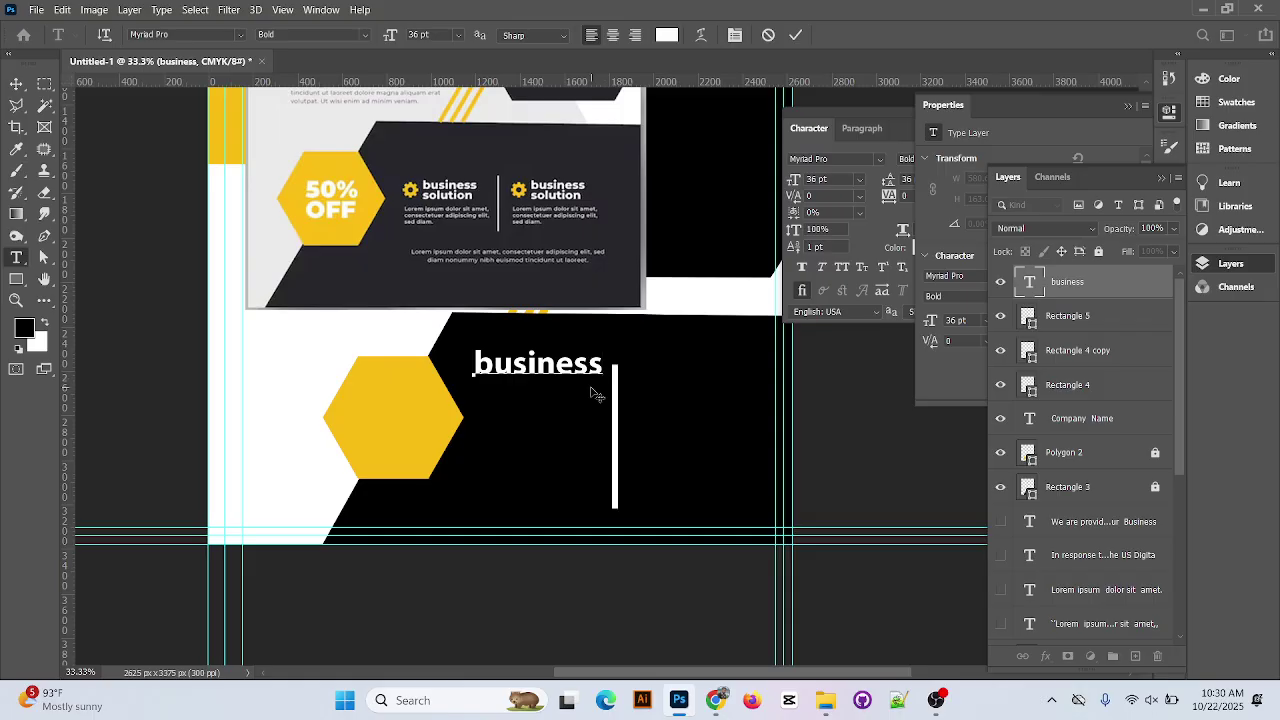
pyautogui.write('s')
pyautogui.write('ol')
pyautogui.write('utio')
pyautogui.press('BackSpace')
pyautogui.write('ion')
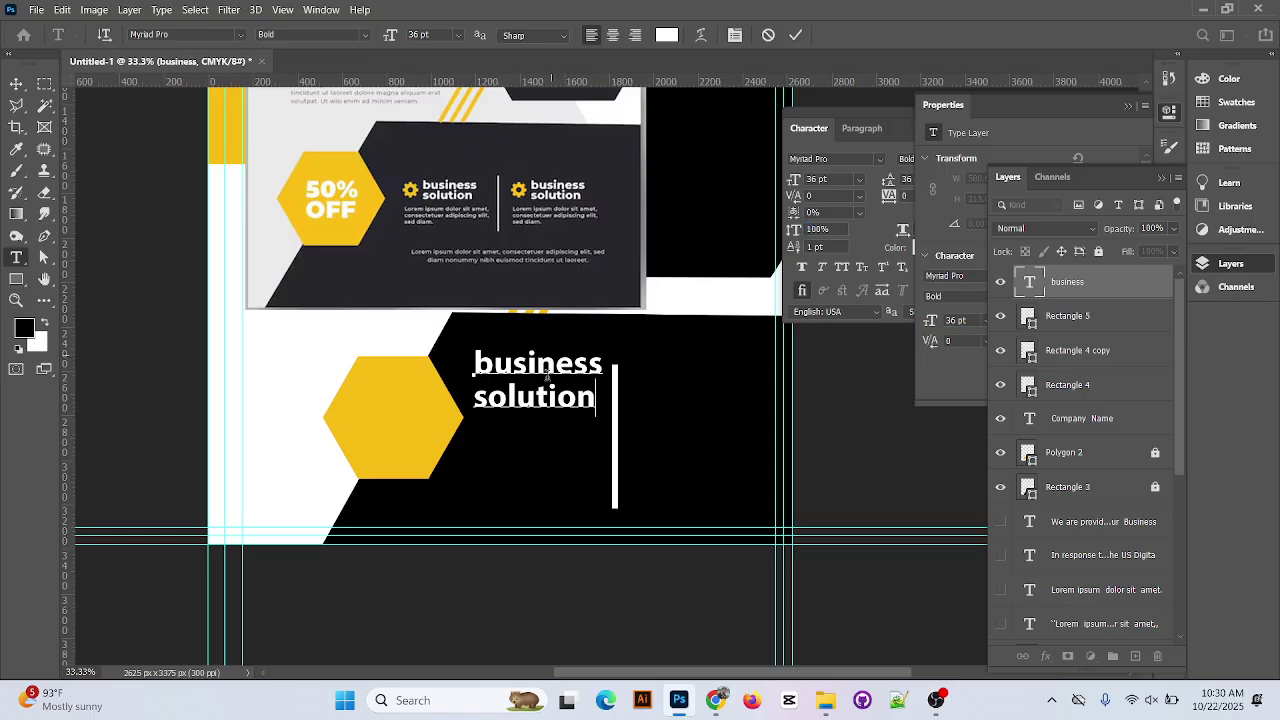
# Set the whole "business solution" heading to a 16 pt font size with 14 pt leading
pyautogui.doubleClick(547, 372)
pyautogui.doubleClick(567, 398)
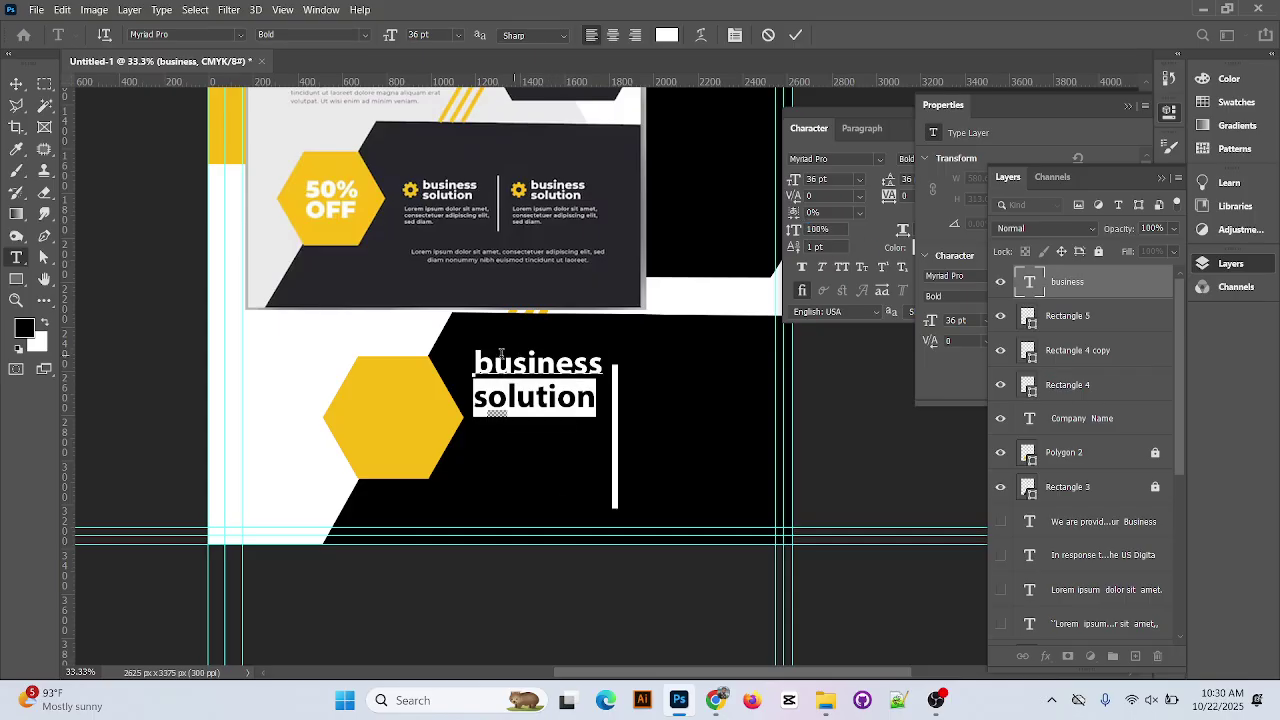
pyautogui.moveTo(476, 362); pyautogui.dragTo(606, 405)
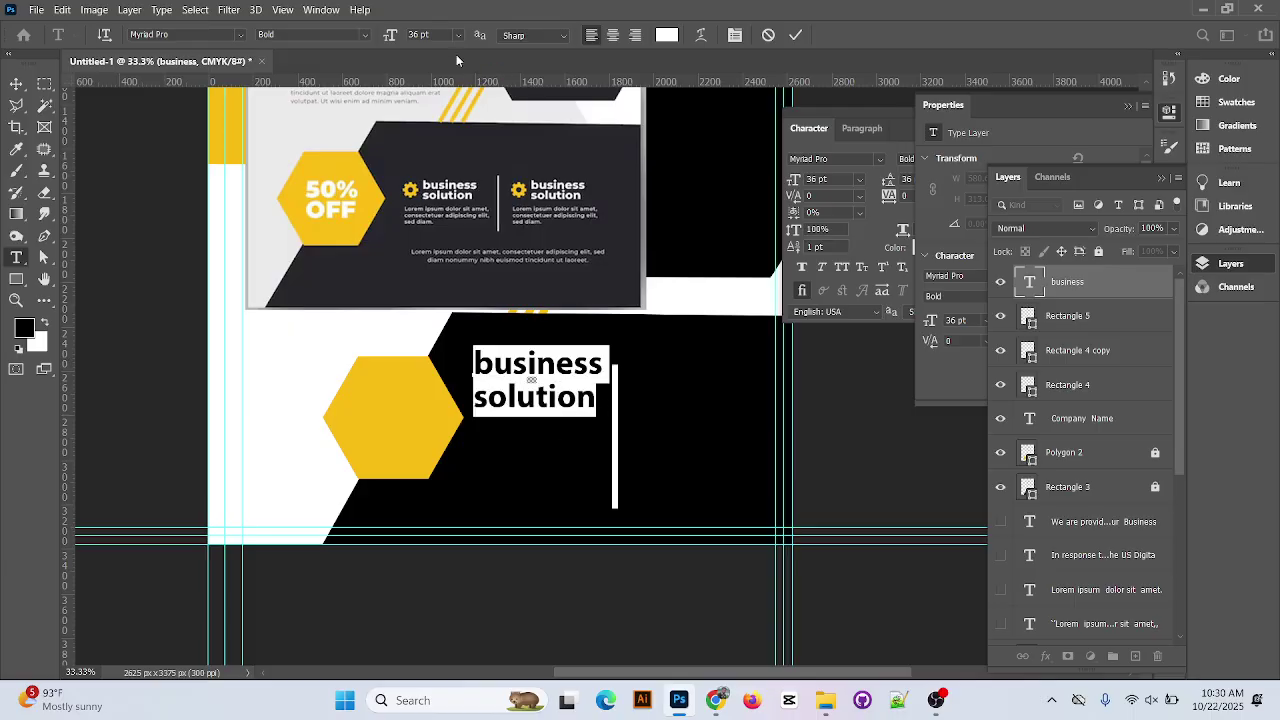
pyautogui.click(462, 36)
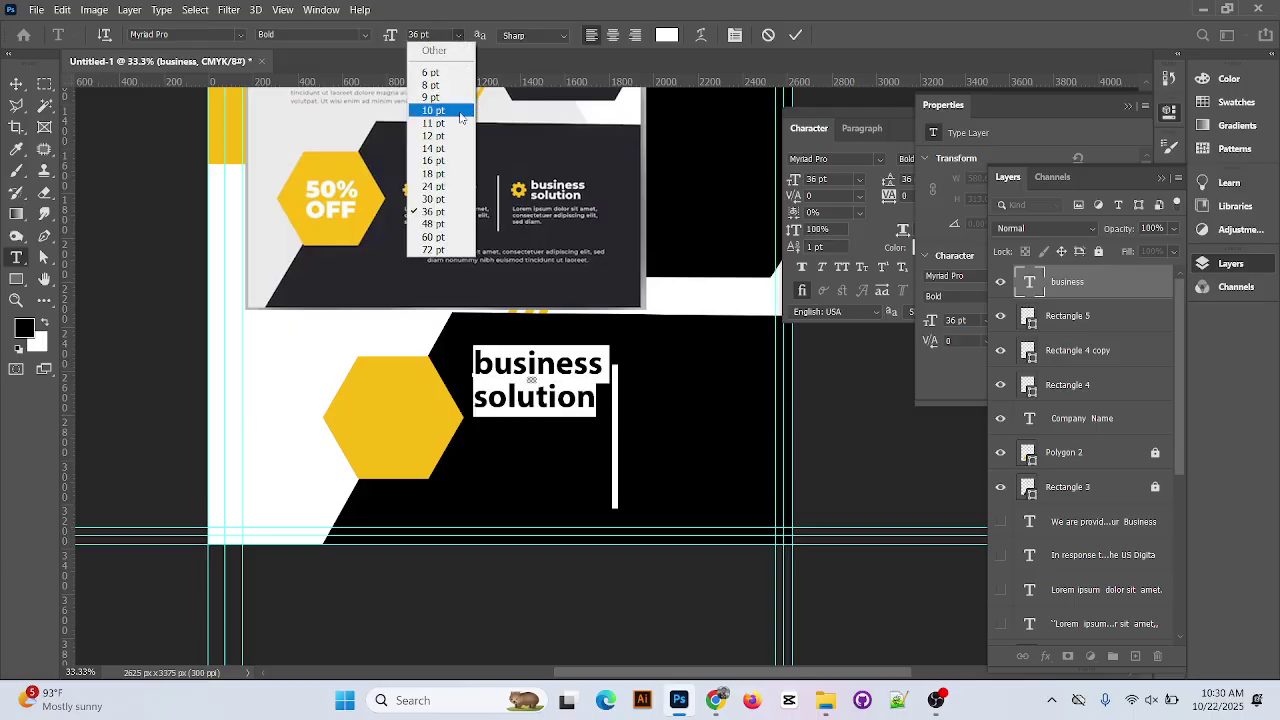
pyautogui.click(460, 162)
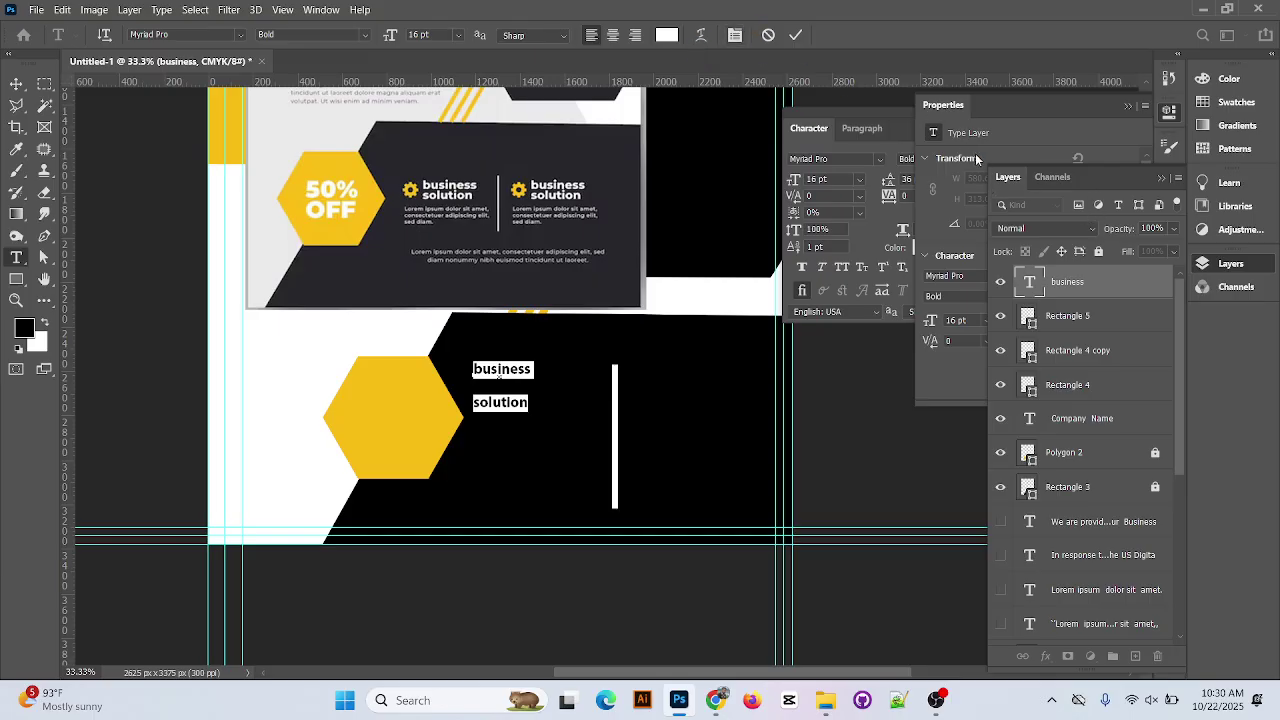
pyautogui.click(1128, 104)
pyautogui.click(951, 179)
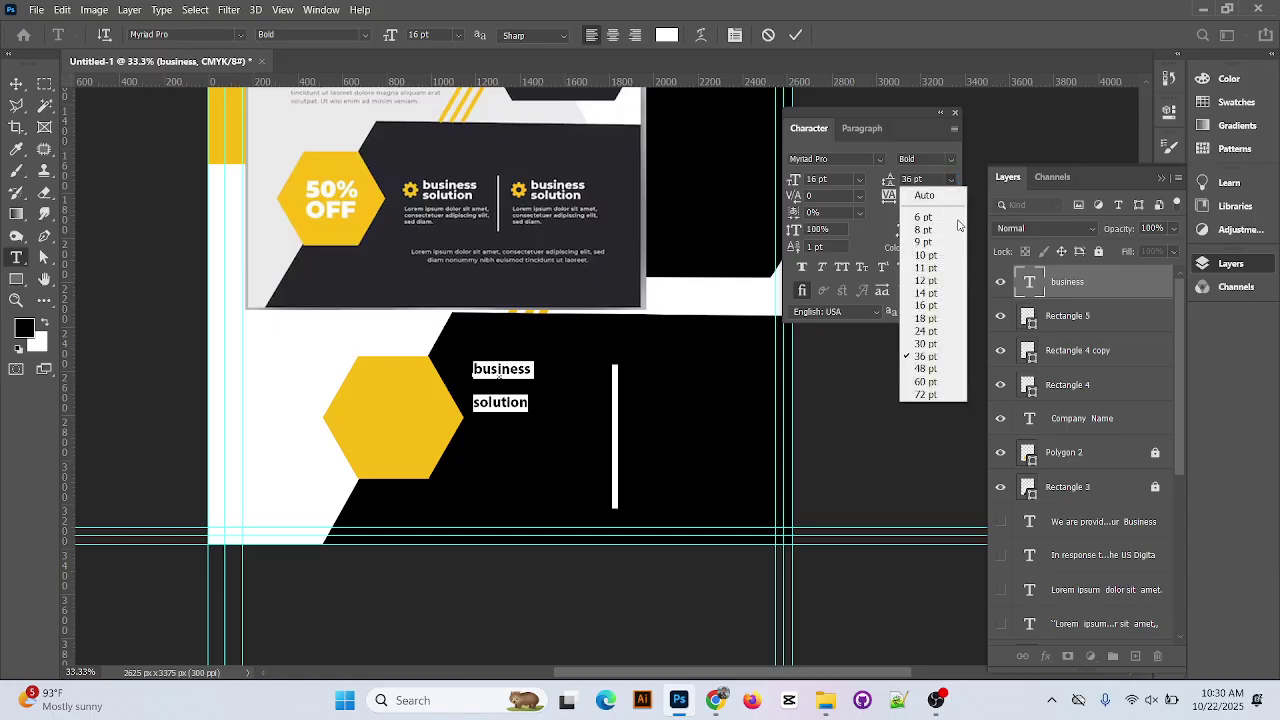
pyautogui.click(940, 288)
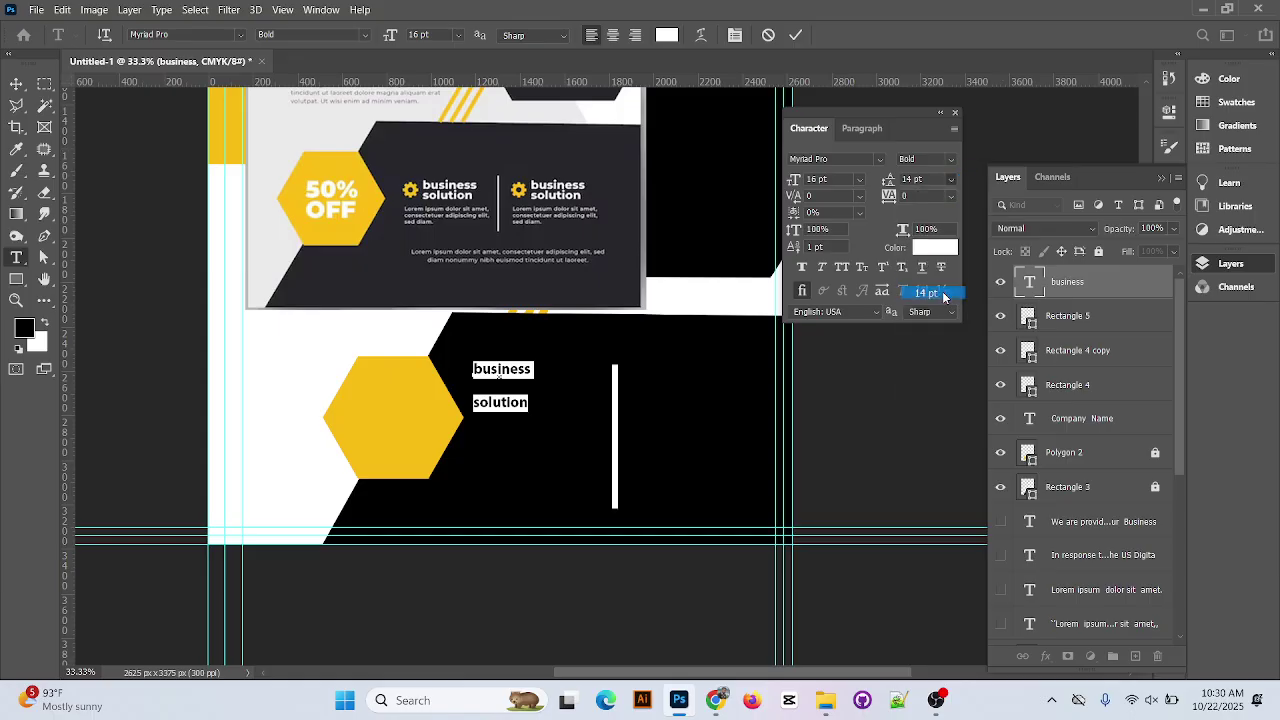
pyautogui.click(796, 35)
# Position the "business solution" heading left of the white divider and place a copy of it right of the divider
pyautogui.press('v')
pyautogui.moveTo(536, 376); pyautogui.dragTo(588, 512)
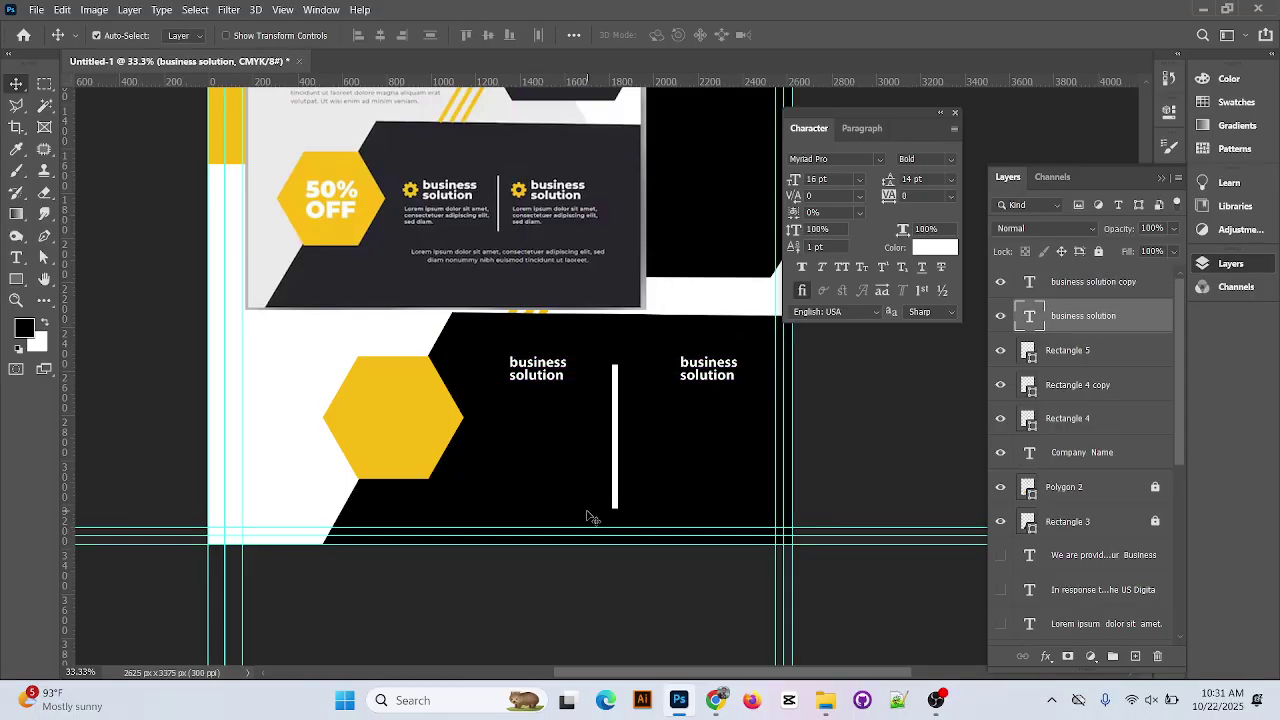
# Move the reference image up and to the right, and show the hidden headline and body paragraph layers
pyautogui.scroll(3, 437, 277)
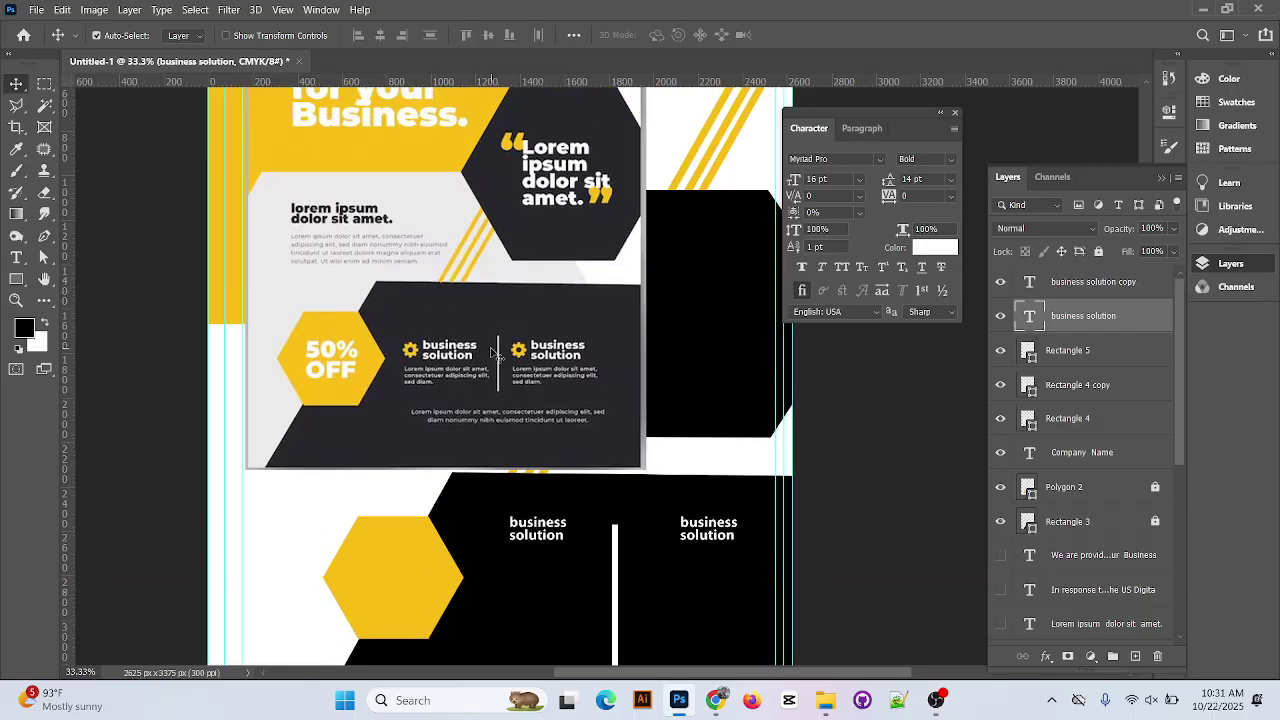
pyautogui.click(382, 272)
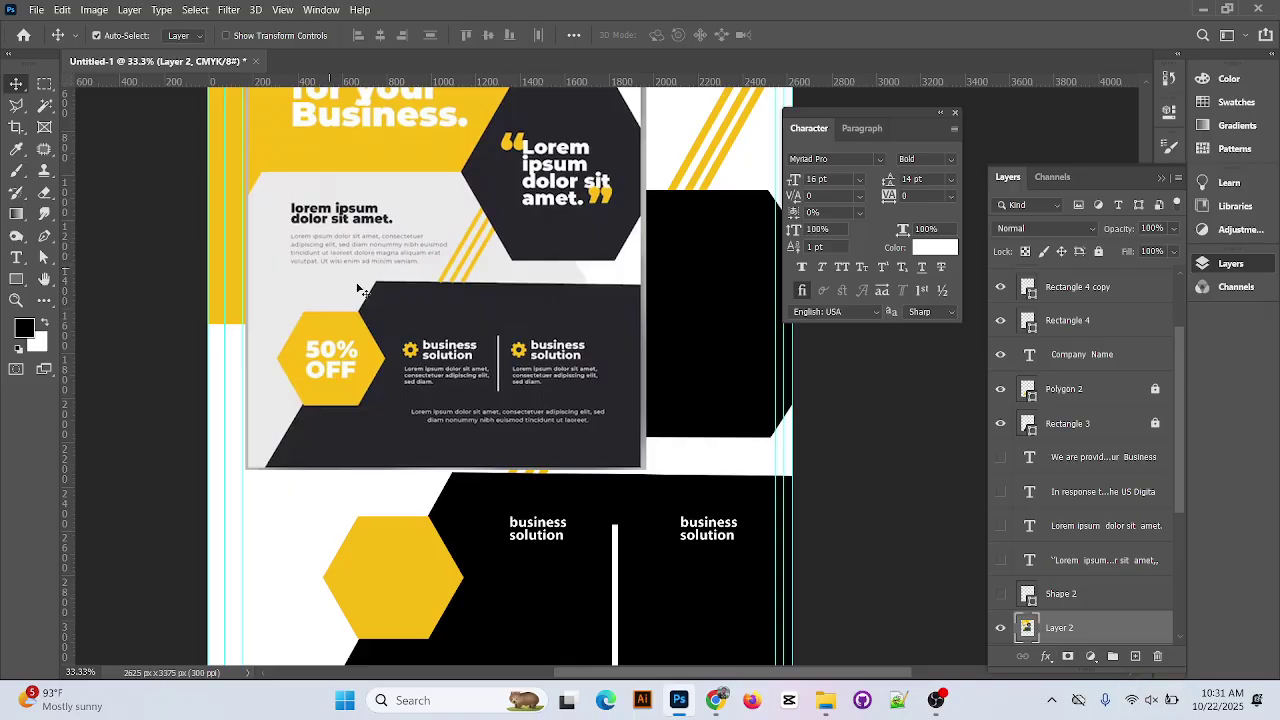
pyautogui.moveTo(360, 289); pyautogui.dragTo(623, 97)
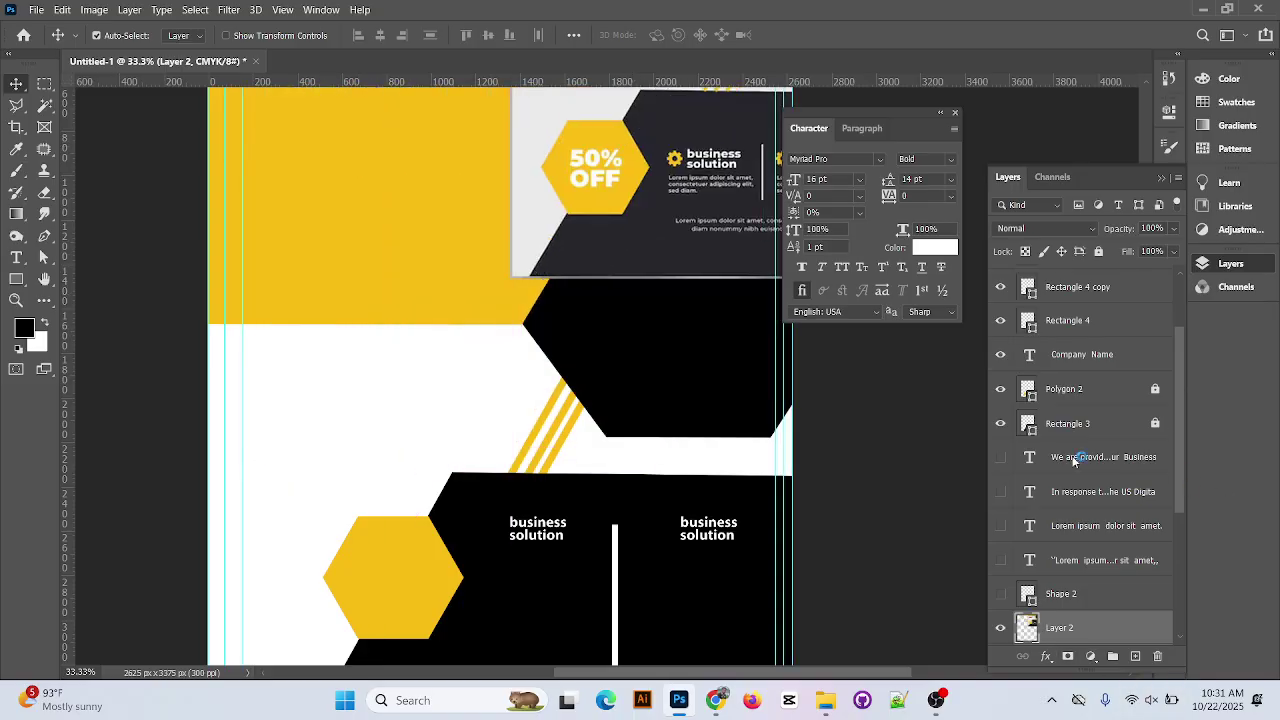
pyautogui.click(1010, 504)
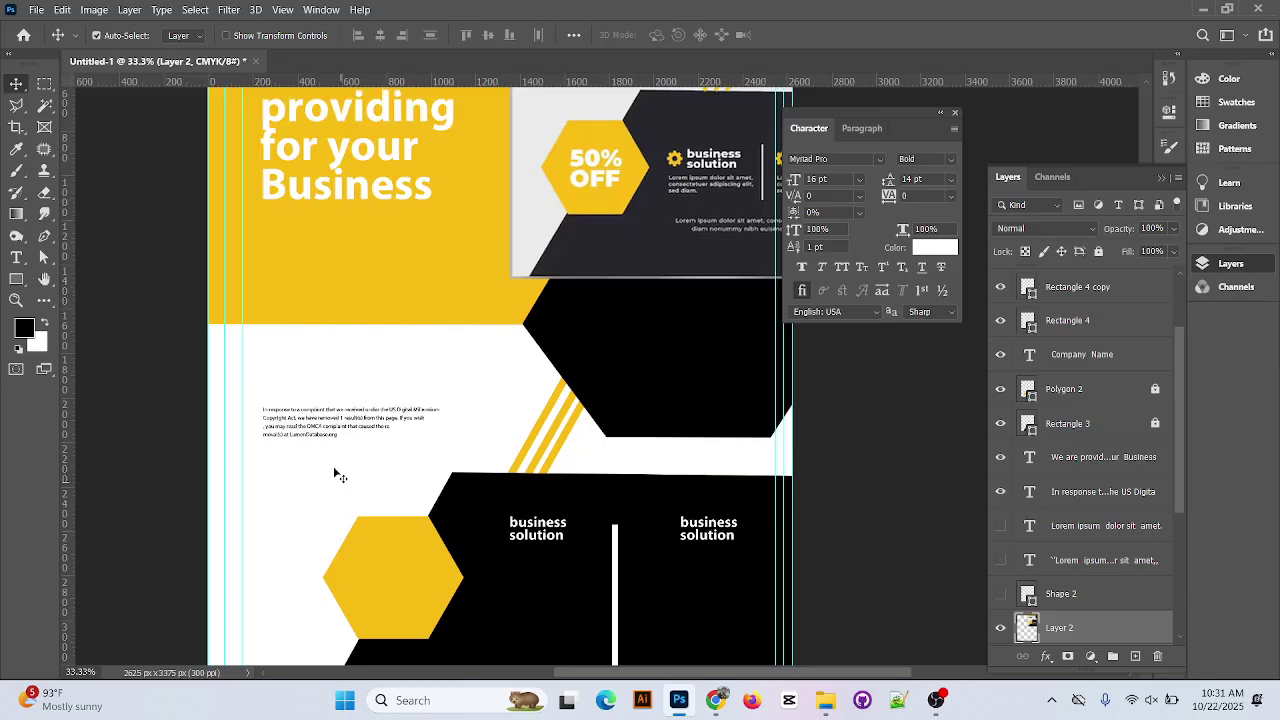
# Duplicate the body paragraph and place the copy just below the original
pyautogui.moveTo(350, 432); pyautogui.dragTo(565, 578)
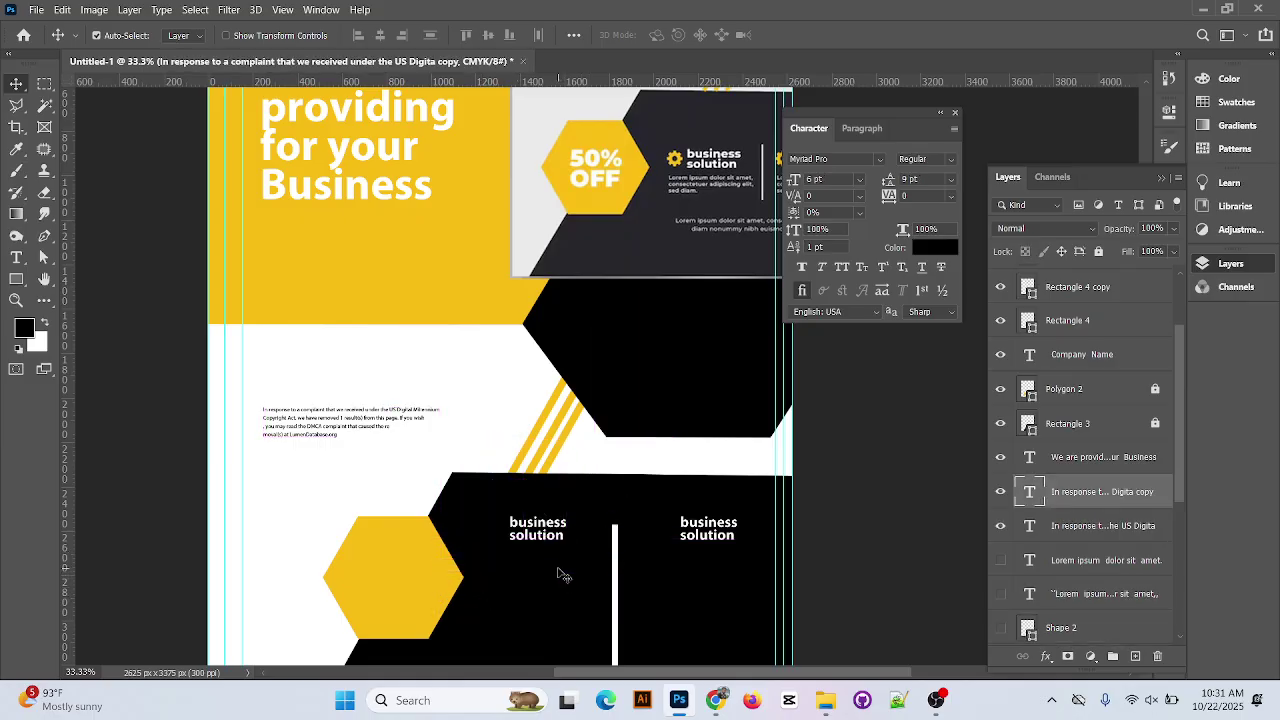
pyautogui.hotkey('ctrl', 'z')
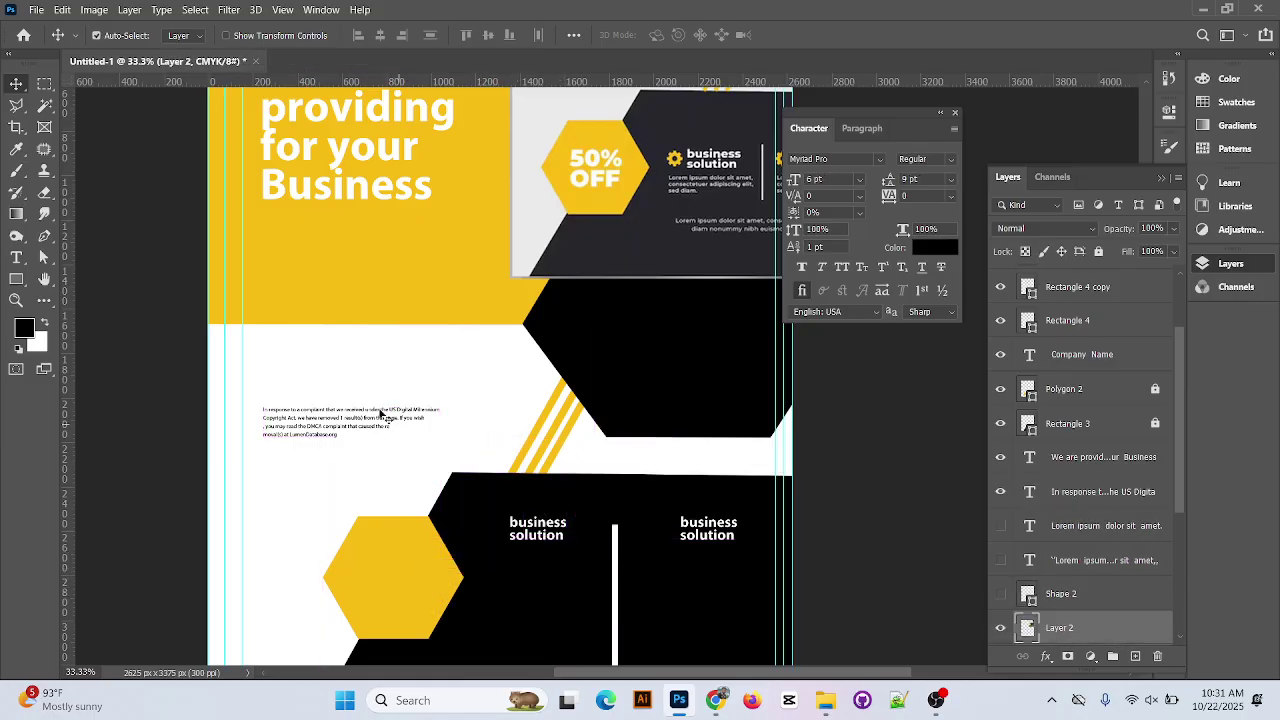
pyautogui.moveTo(330, 432); pyautogui.dragTo(330, 468)
# Set the text colour of the duplicated body paragraph to bright green
pyautogui.doubleClick(330, 466)
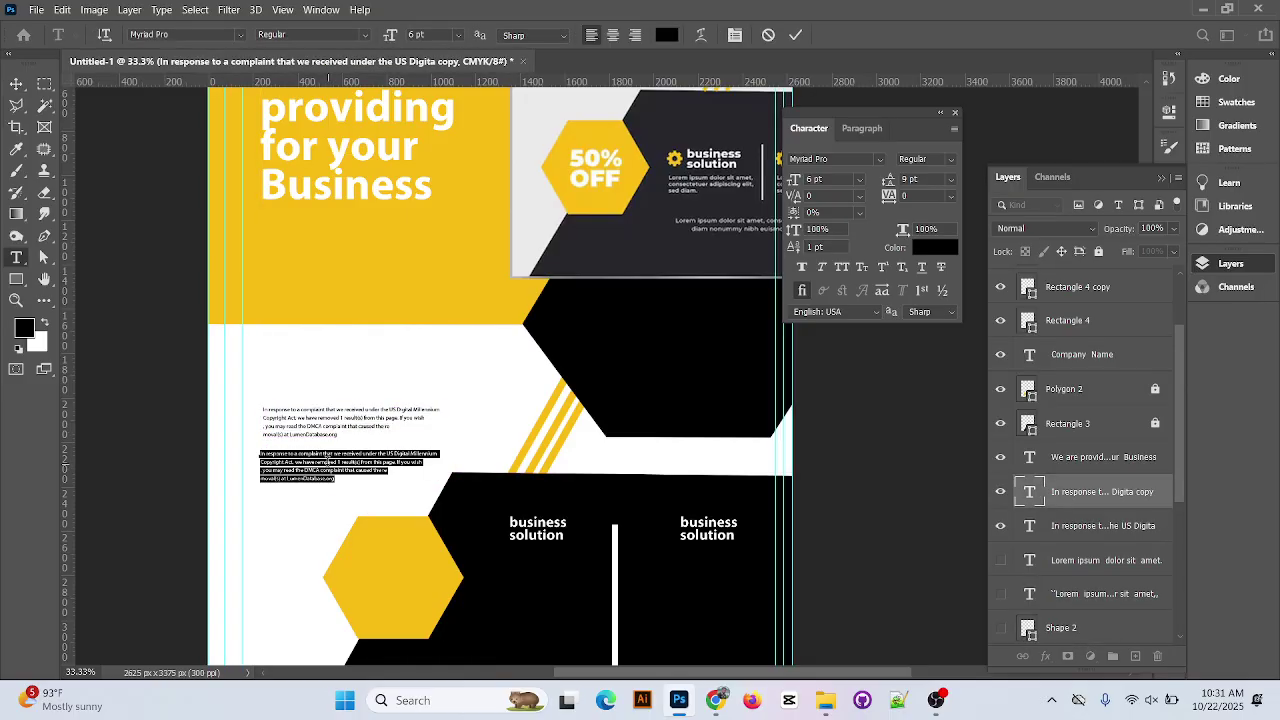
pyautogui.click(666, 35)
pyautogui.click(948, 229)
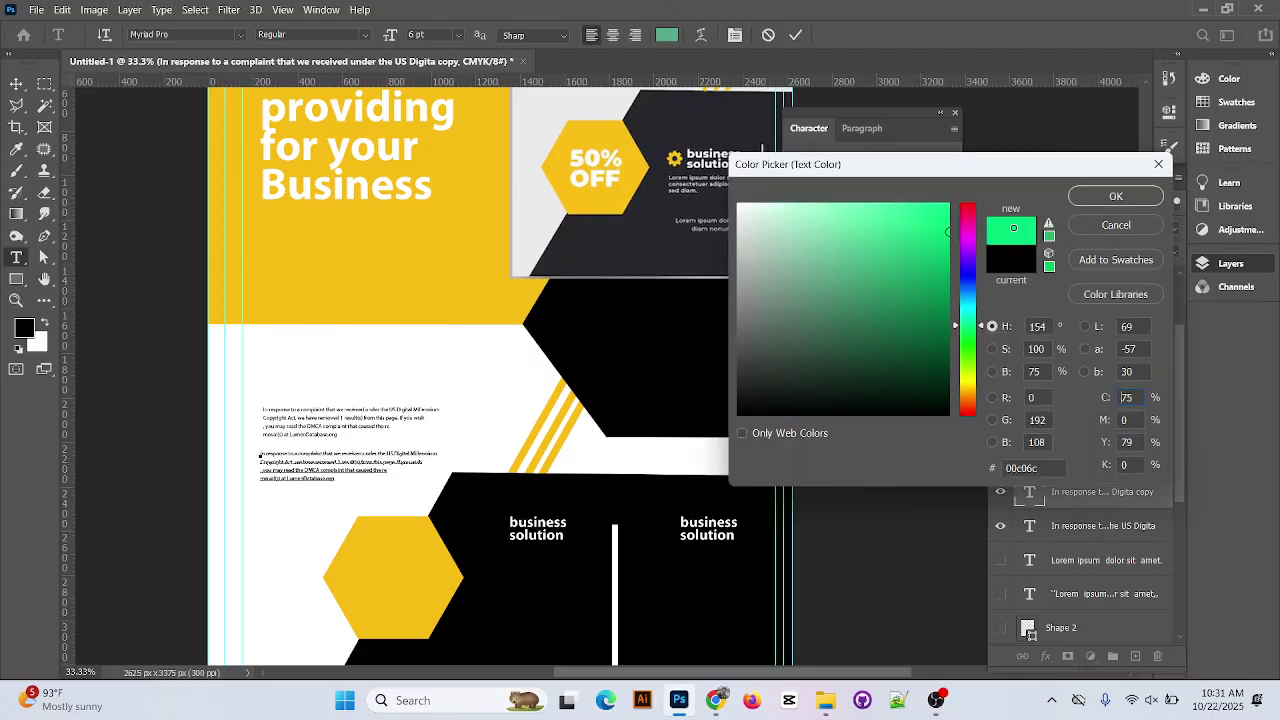
pyautogui.click(1110, 196)
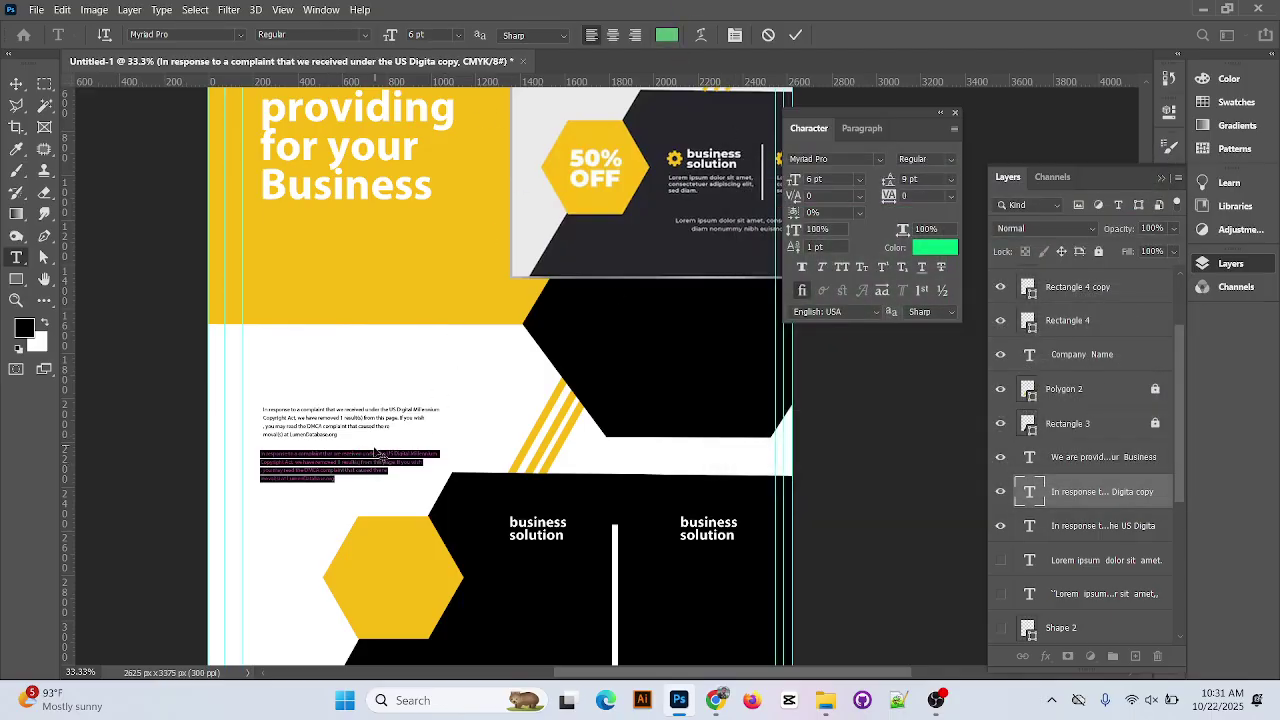
pyautogui.hotkey('ctrl', 'Return')
pyautogui.press('v')
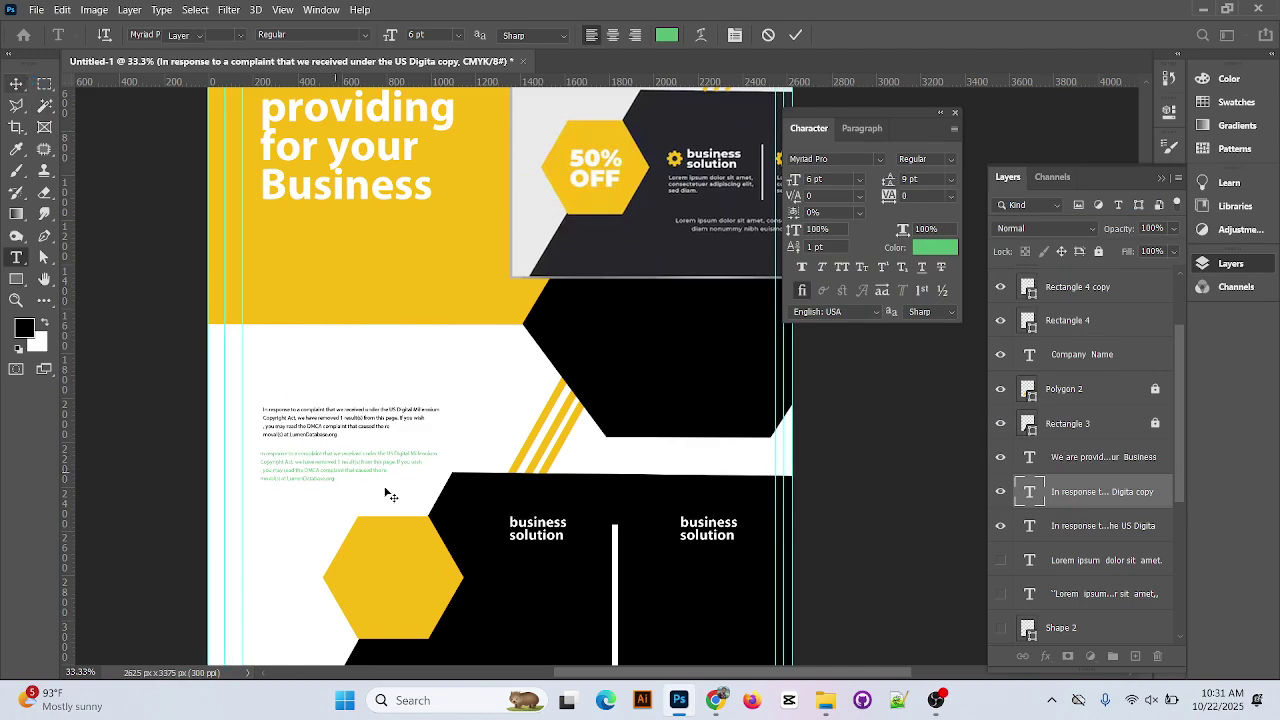
# Raise the green paragraph copy above the black shape in the layer order and place it under the left "business solution" heading
pyautogui.moveTo(352, 466); pyautogui.dragTo(402, 486)
pyautogui.moveTo(1108, 500); pyautogui.dragTo(1085, 299)
pyautogui.scroll(1, 474, 453)
pyautogui.scroll(-2, 474, 453)
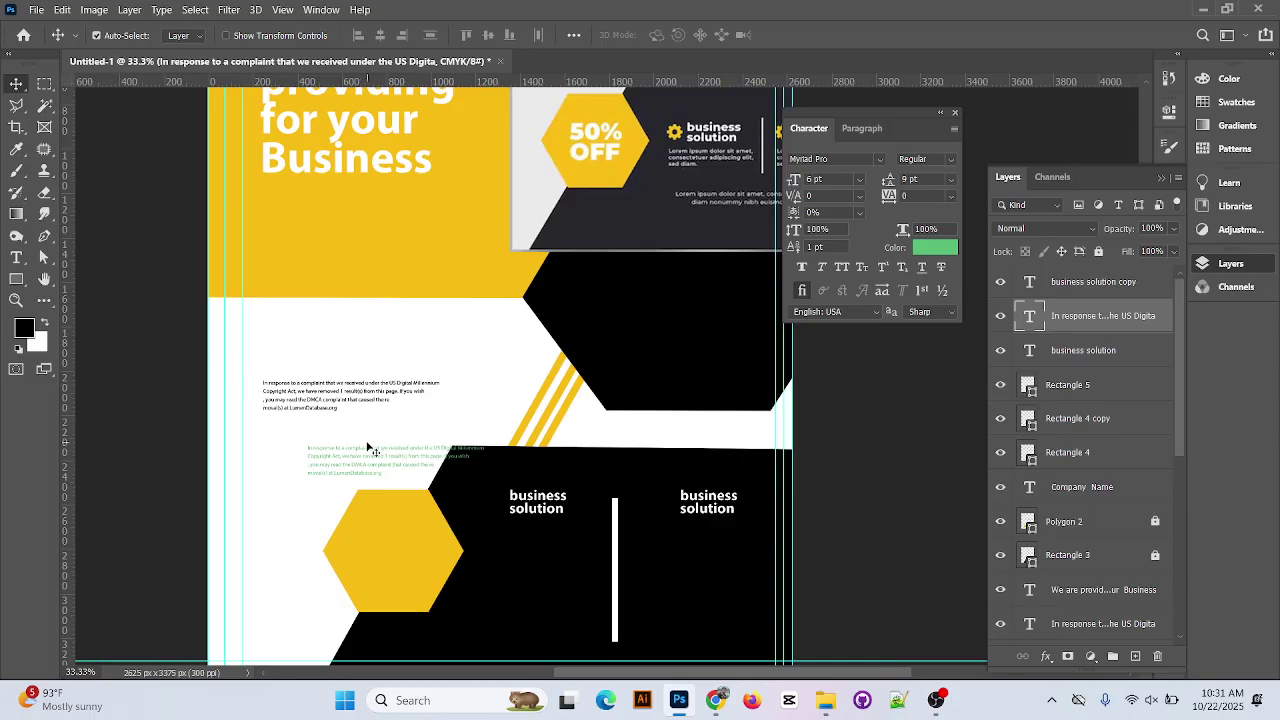
pyautogui.moveTo(370, 456); pyautogui.dragTo(510, 549)
# Set the text colour of the paragraph copy under the left heading to white
pyautogui.doubleClick(525, 550)
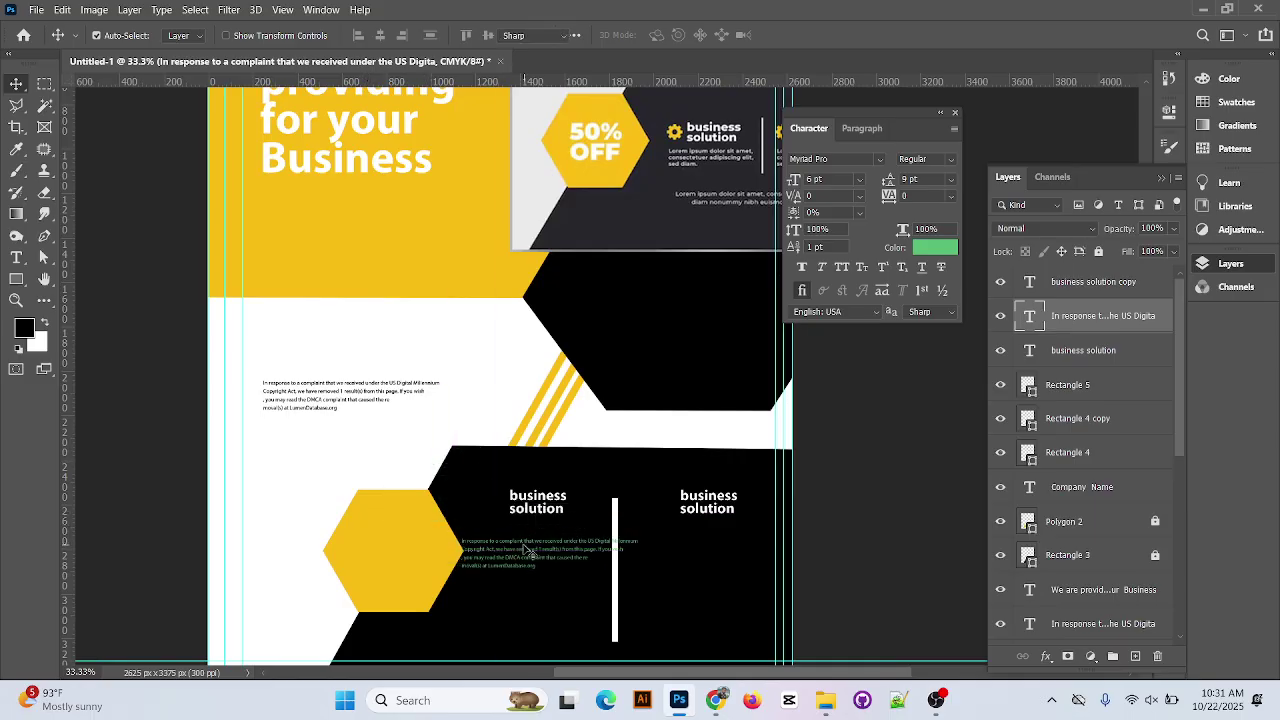
pyautogui.click(667, 35)
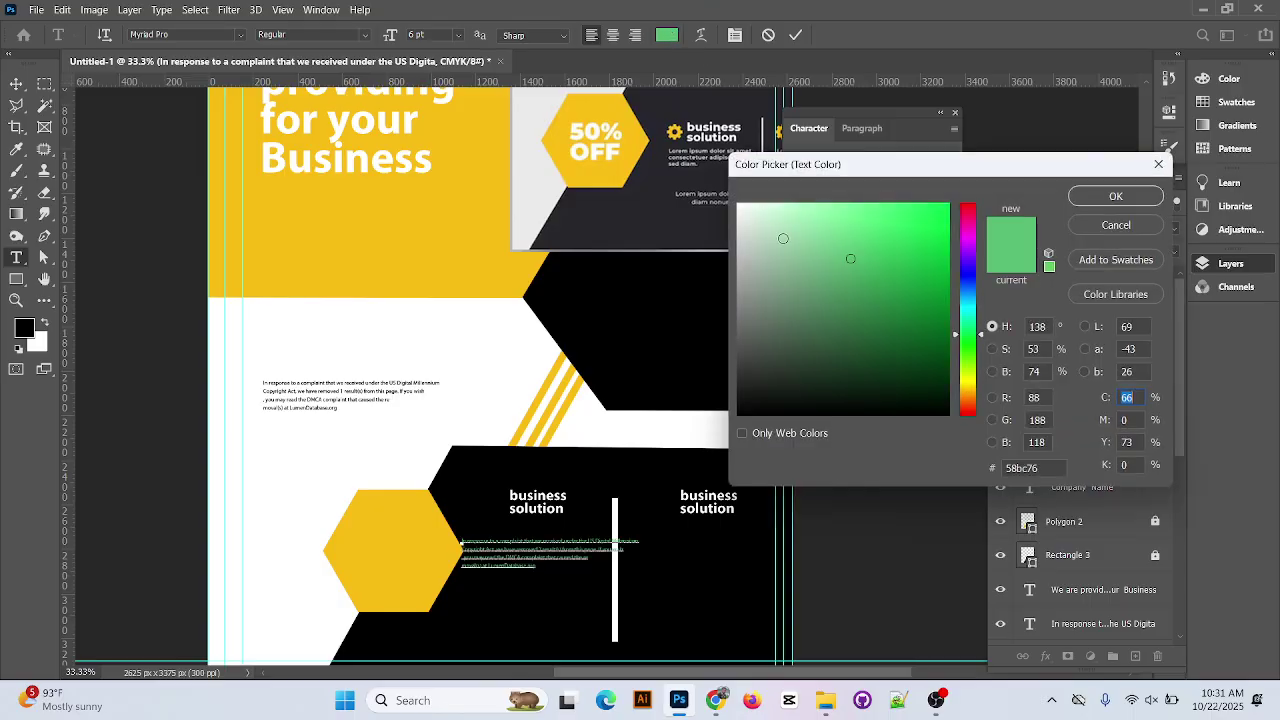
pyautogui.click(739, 206)
pyautogui.click(1118, 196)
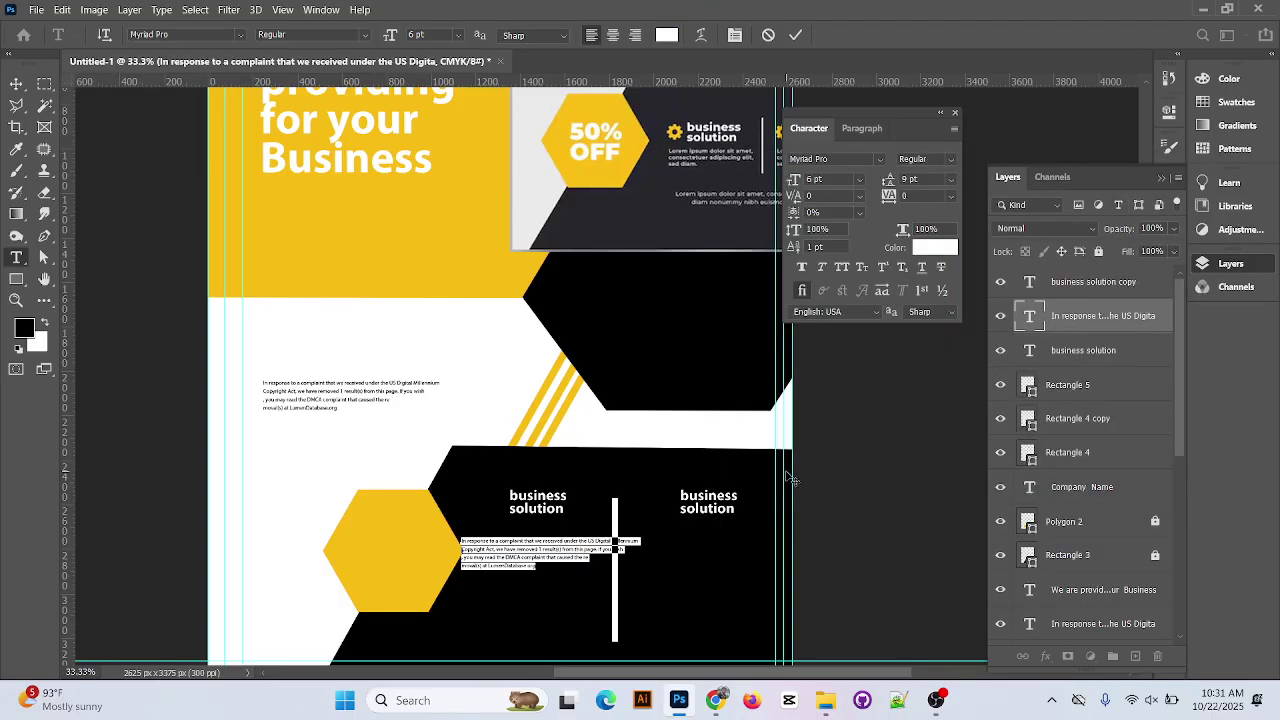
pyautogui.scroll(1, 785, 471)
pyautogui.scroll(1, 786, 474)
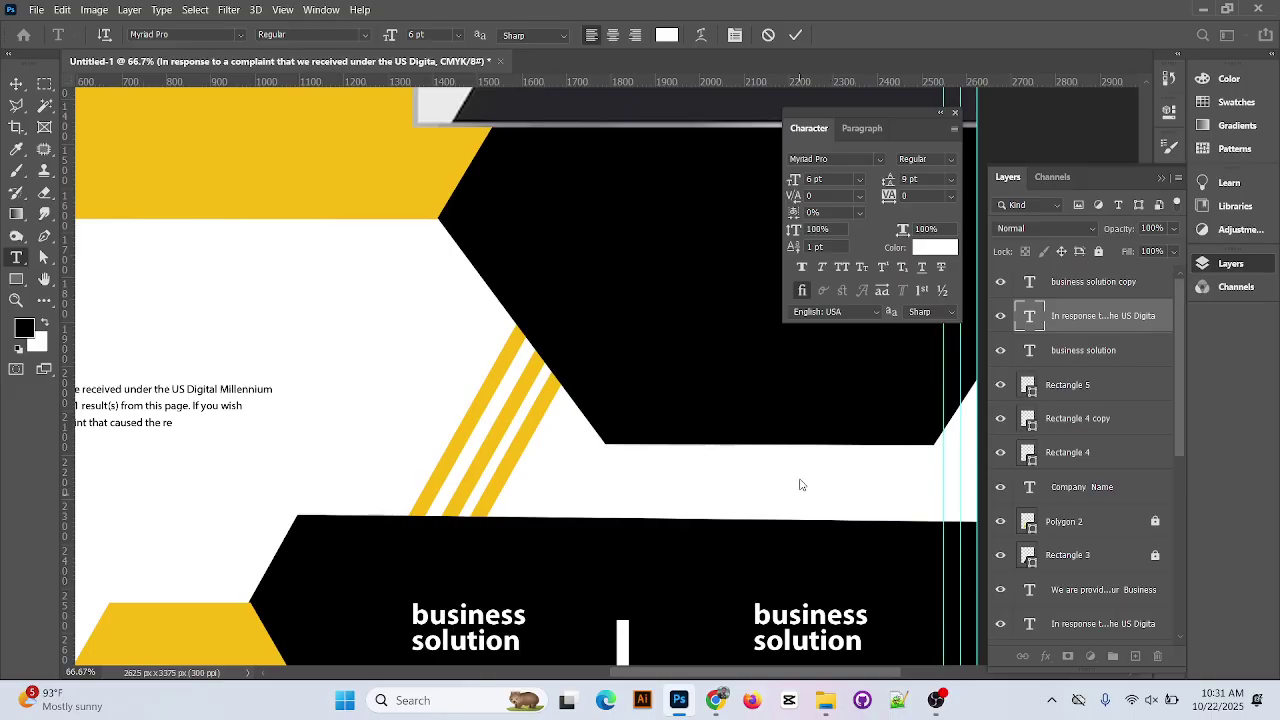
# Undo the last edits to the left paragraph copy and reposition it beneath the left "business solution" heading
pyautogui.hotkey('ctrl', 'Return')
pyautogui.press('v')
pyautogui.moveTo(721, 445); pyautogui.dragTo(763, 206)
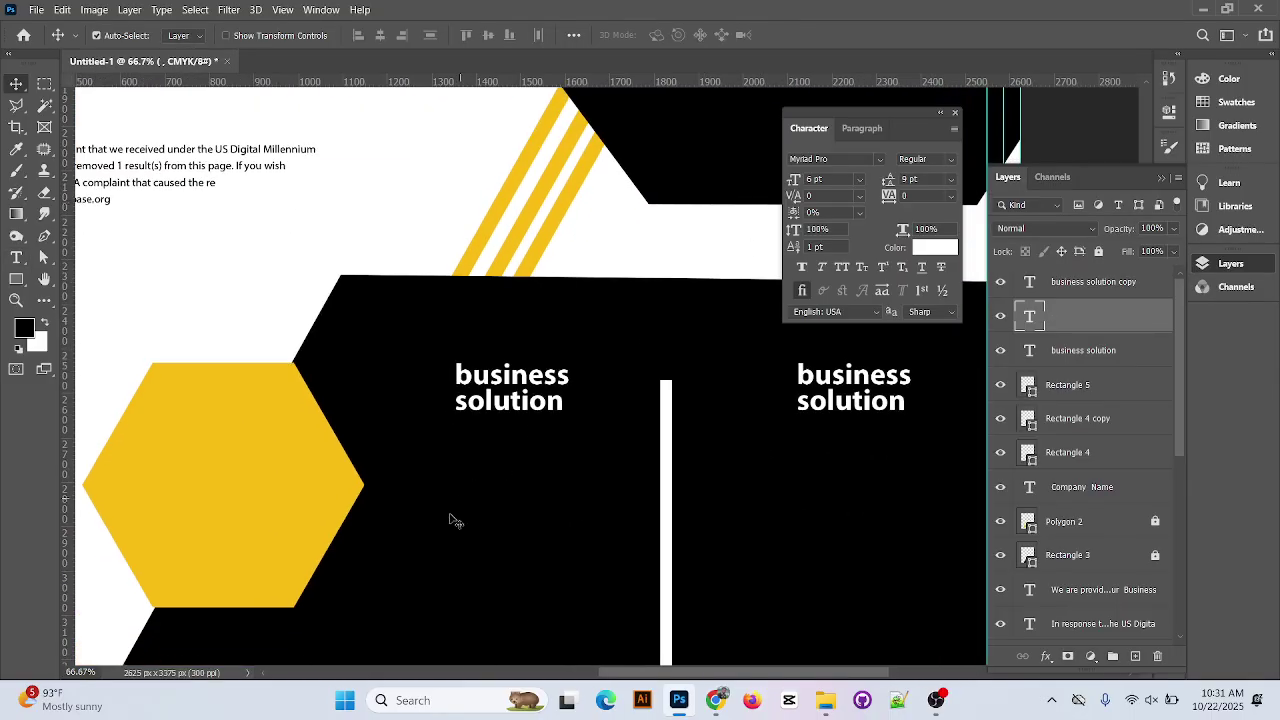
pyautogui.hotkey('ctrl', 'z')
pyautogui.hotkey('ctrl', 'z')
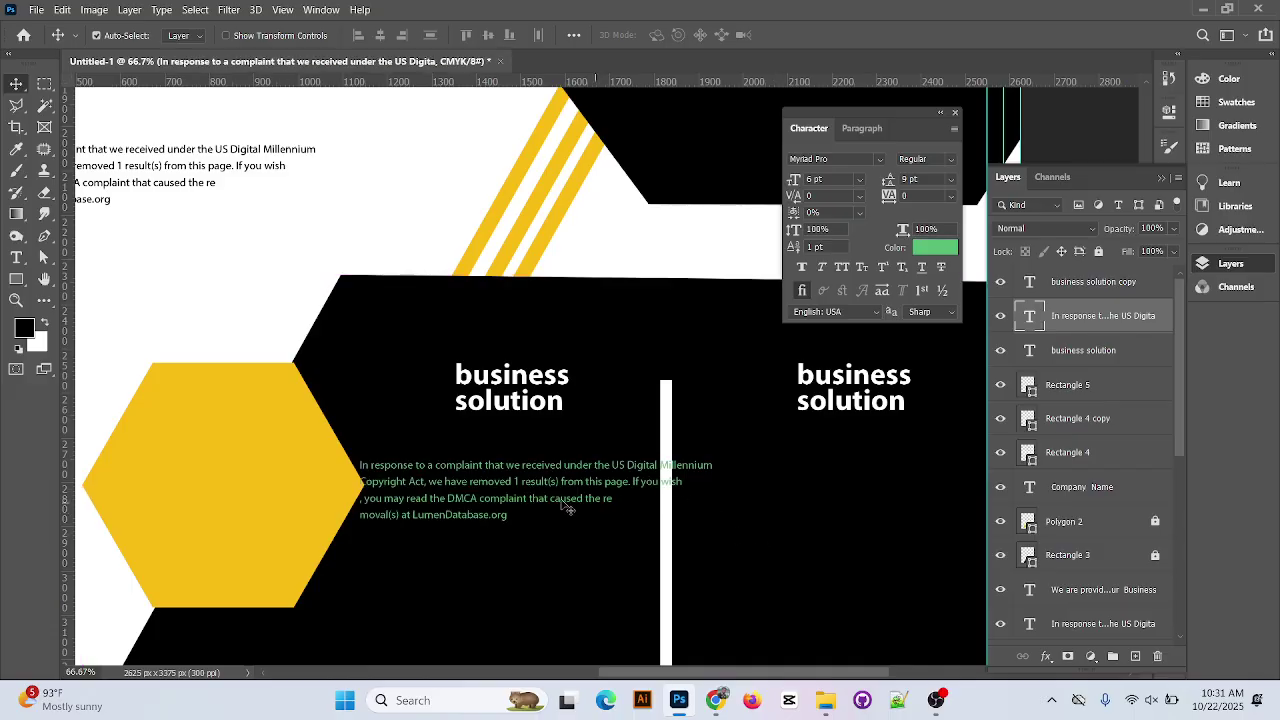
pyautogui.moveTo(538, 505); pyautogui.dragTo(593, 488)
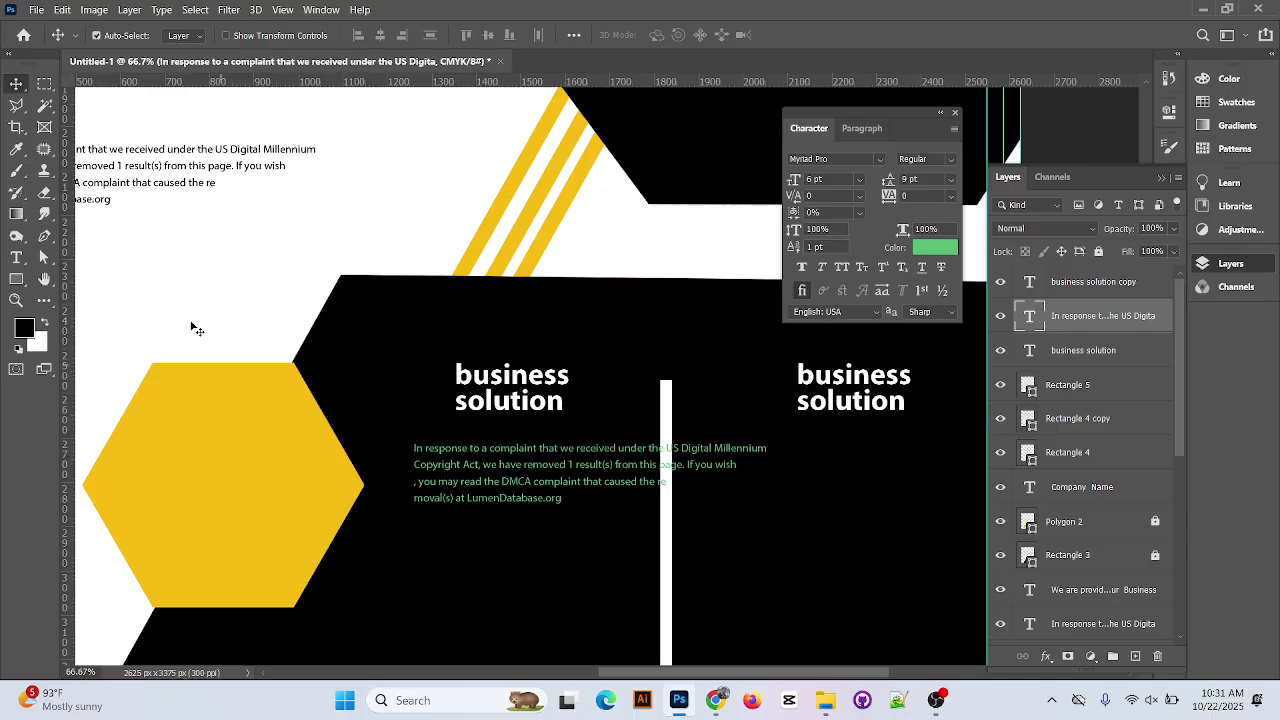
# Trim the paragraph's first two lines to end at "under t" and "from t", and move it closer to the left heading
pyautogui.click(16, 257)
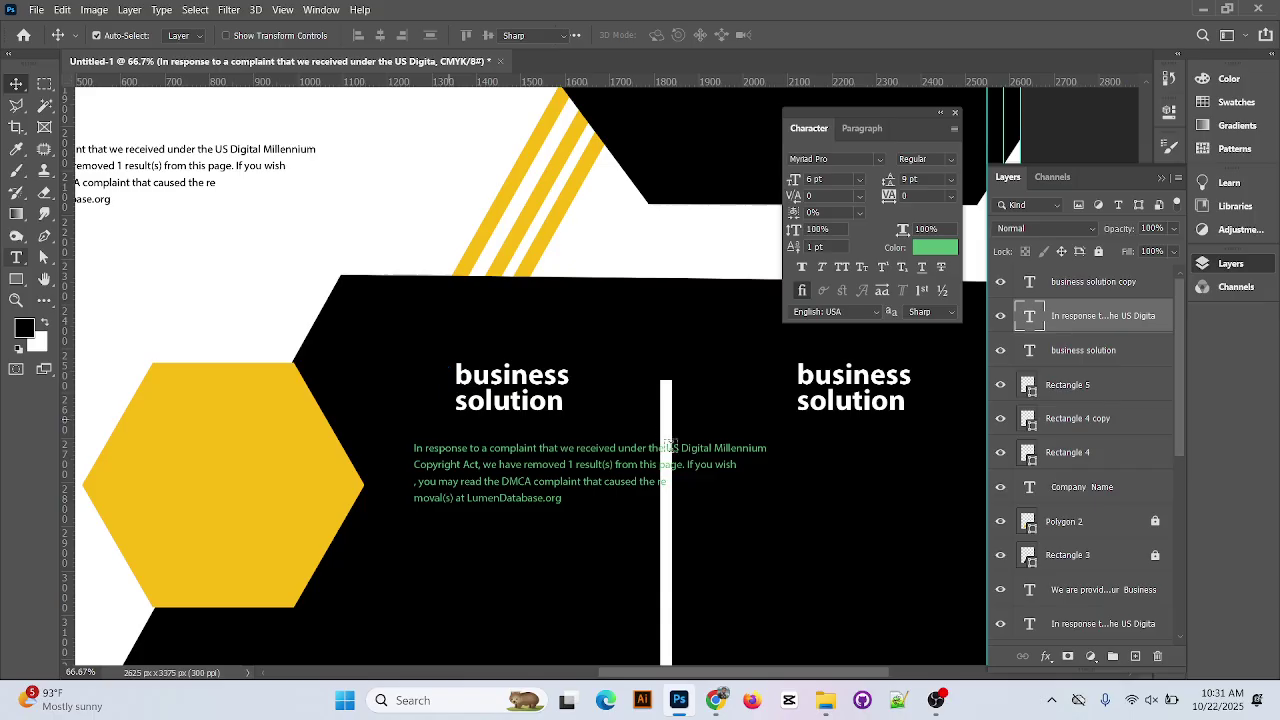
pyautogui.click(769, 451)
pyautogui.hotkey('ctrl', 'a')
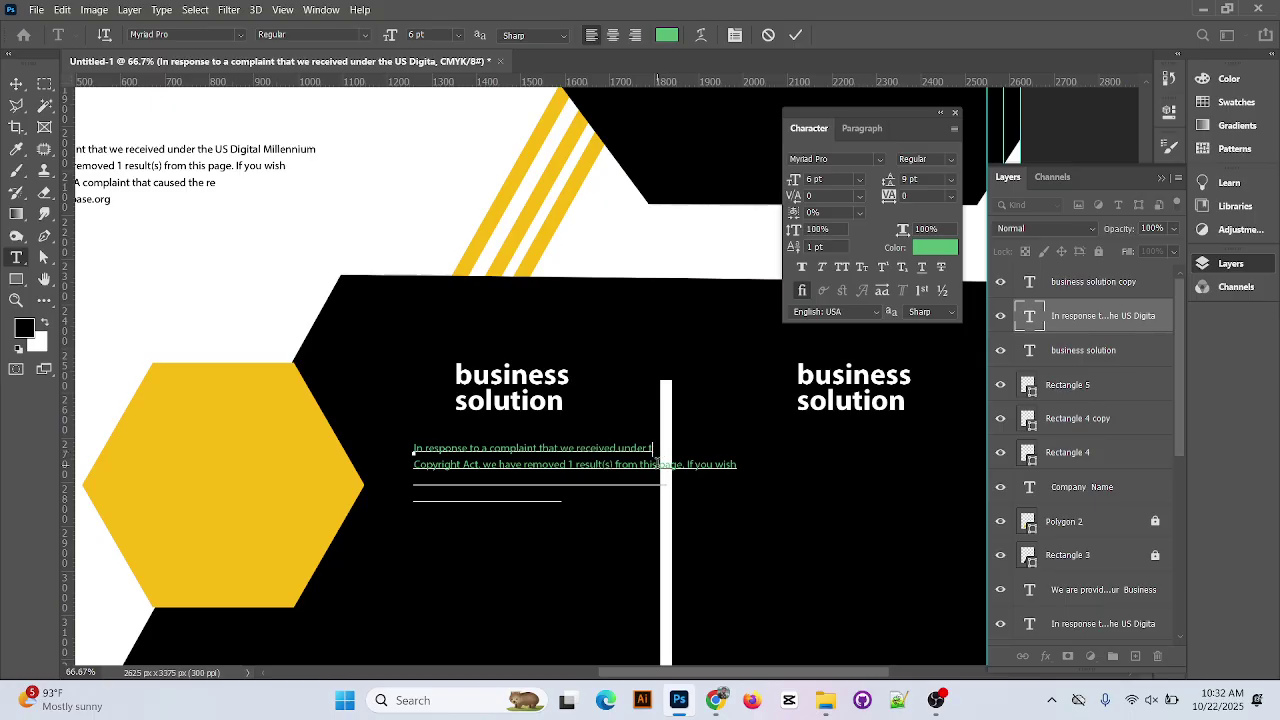
pyautogui.moveTo(645, 463); pyautogui.dragTo(738, 464)
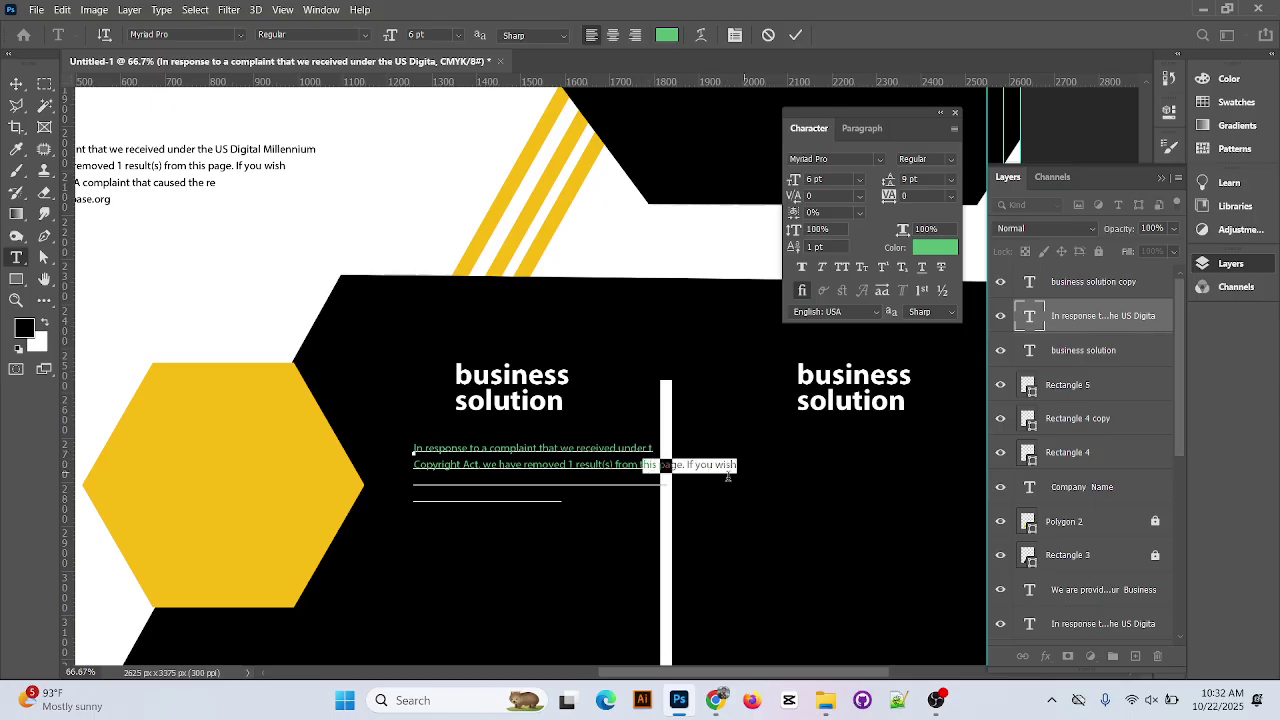
pyautogui.click(550, 528)
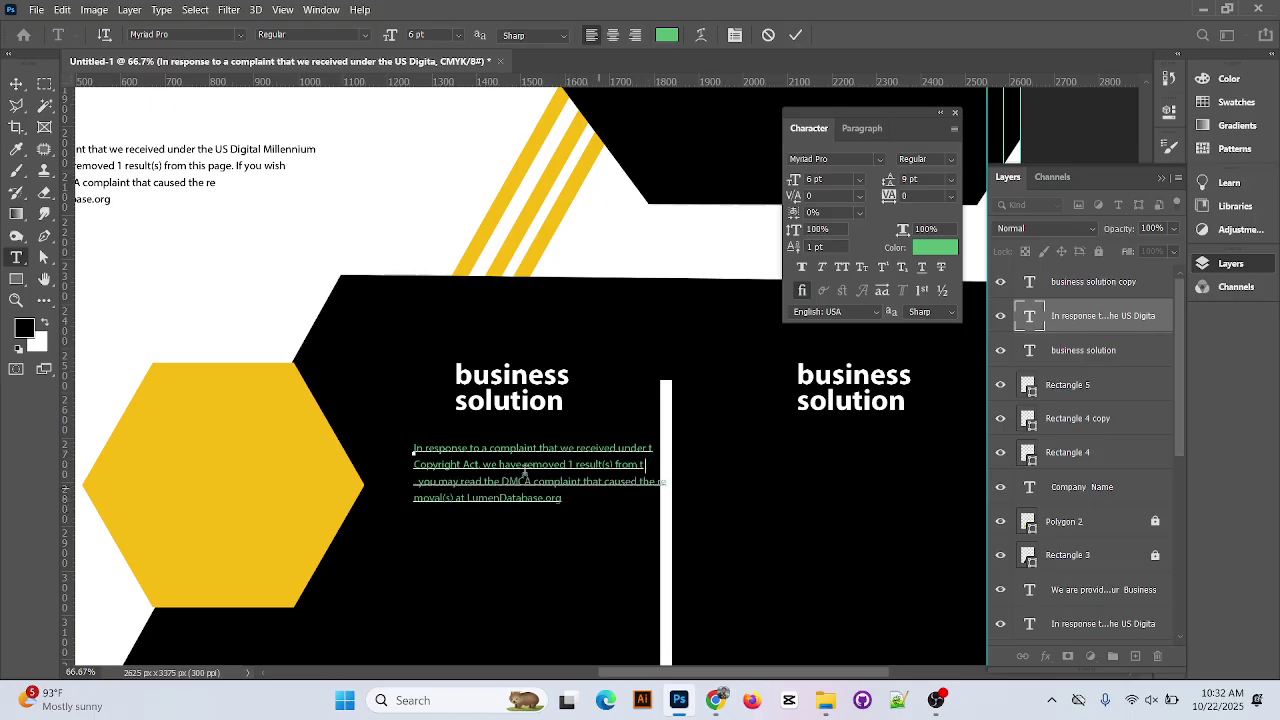
pyautogui.click(16, 84)
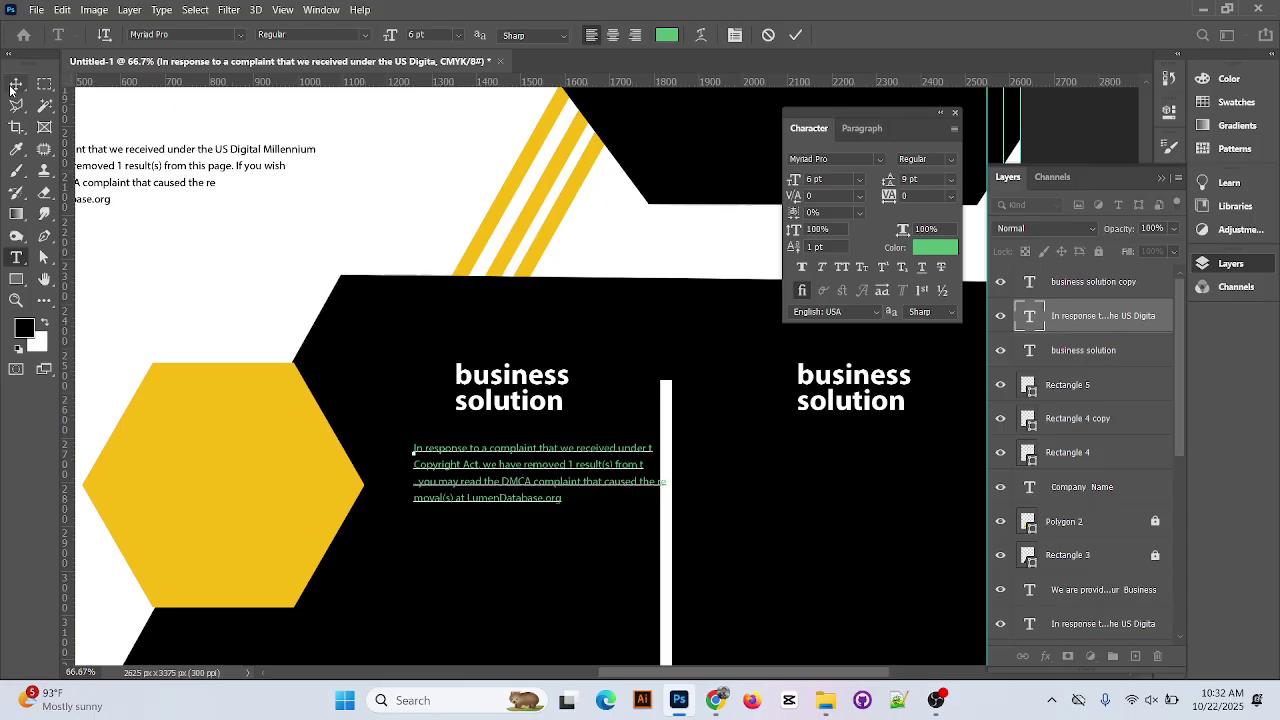
pyautogui.moveTo(518, 466); pyautogui.dragTo(500, 450)
# Set the text colour of the trimmed paragraph under the left heading to white (ffffff)
pyautogui.doubleClick(495, 443)
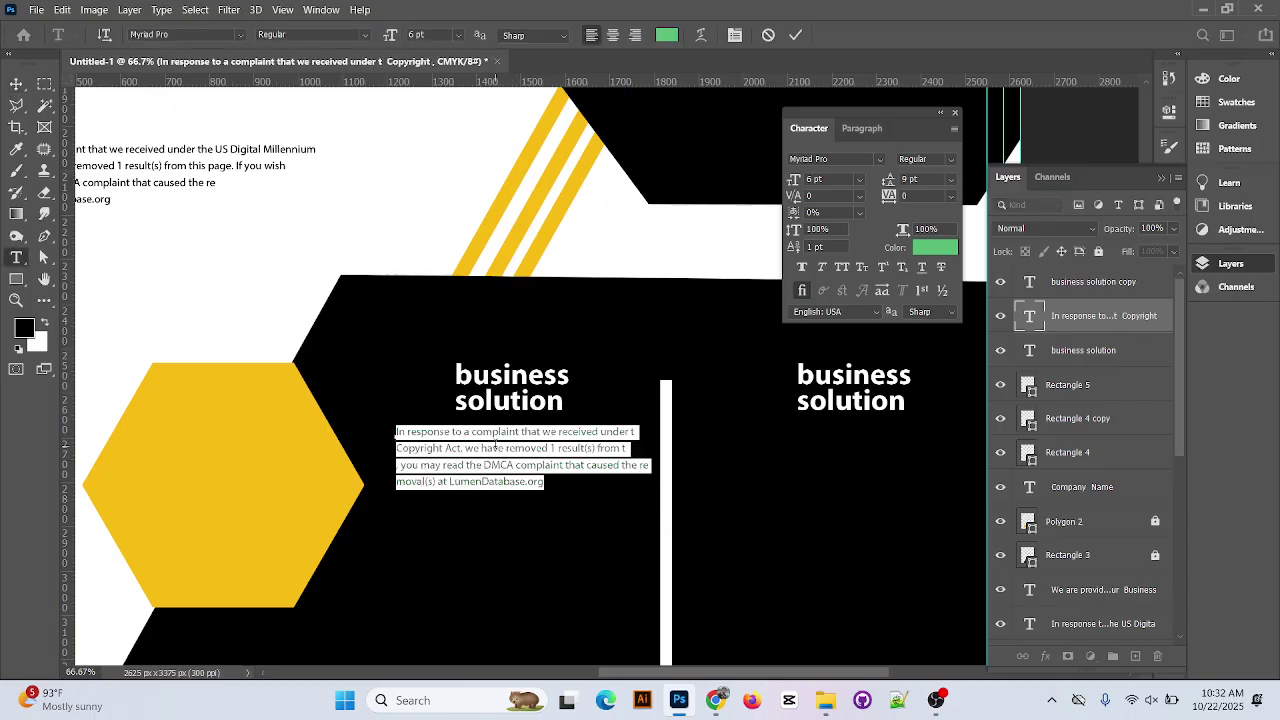
pyautogui.click(664, 34)
pyautogui.write('ffffff')
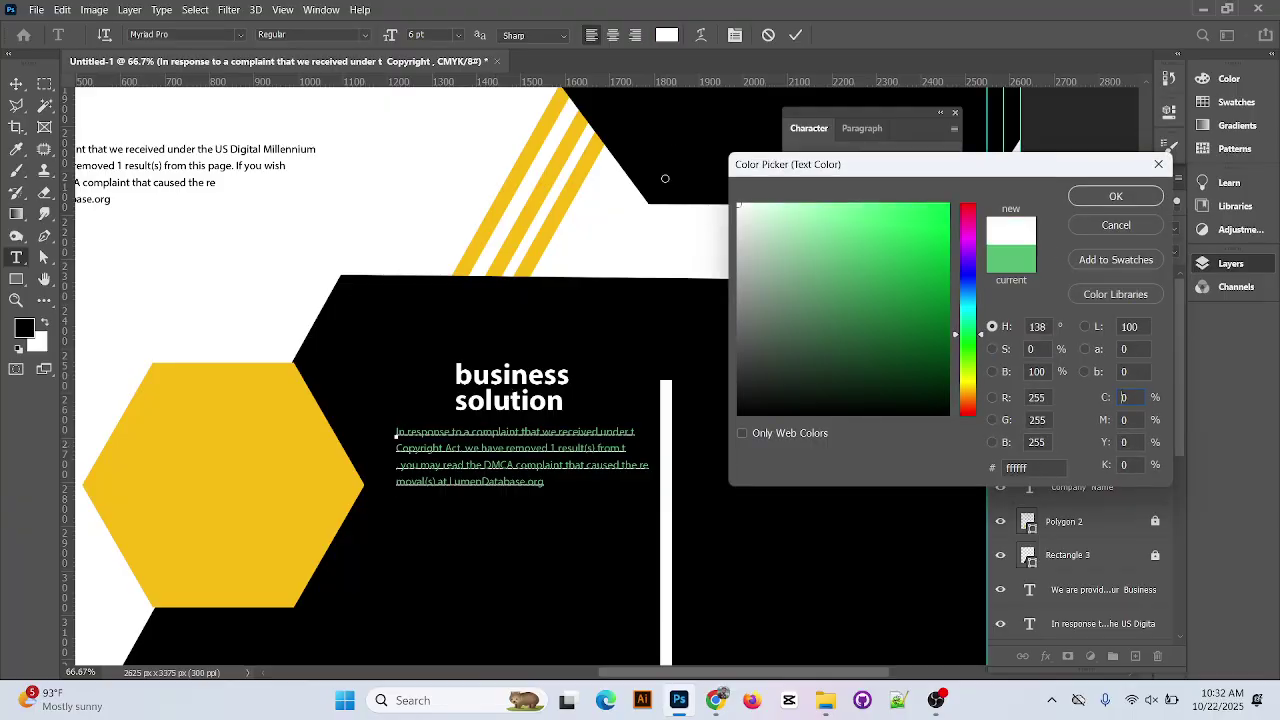
pyautogui.click(1112, 198)
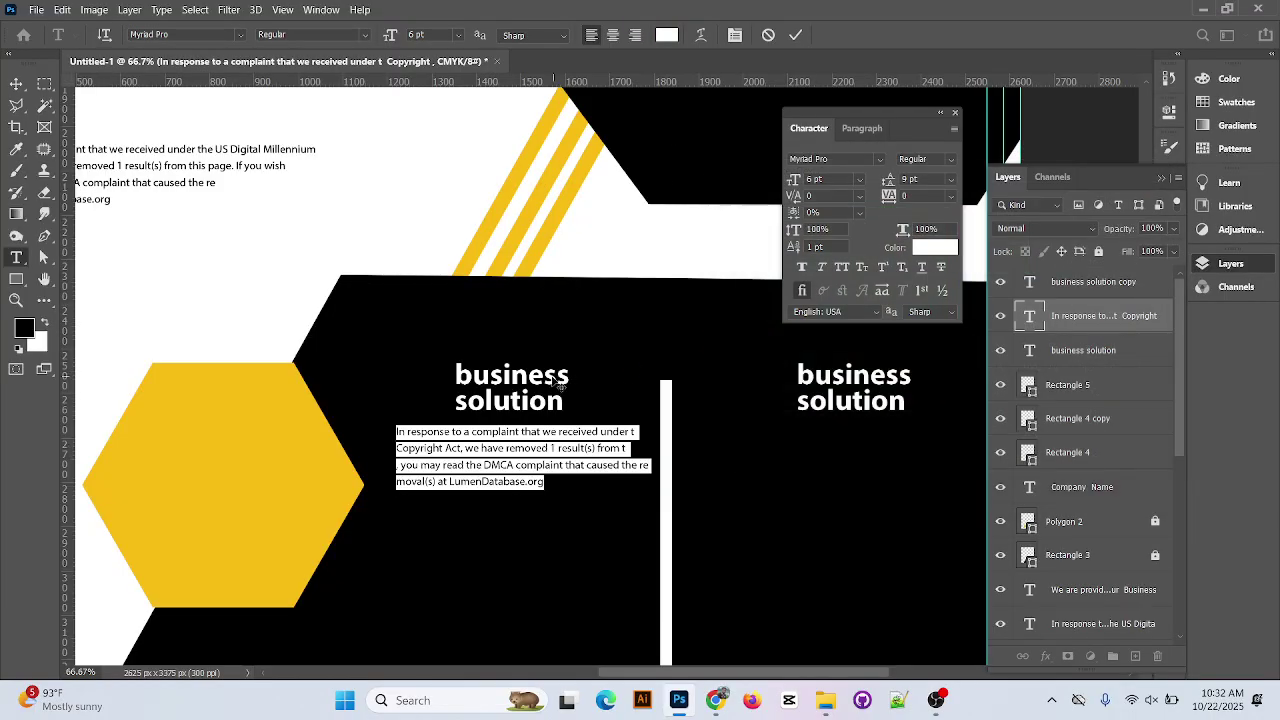
pyautogui.click(795, 35)
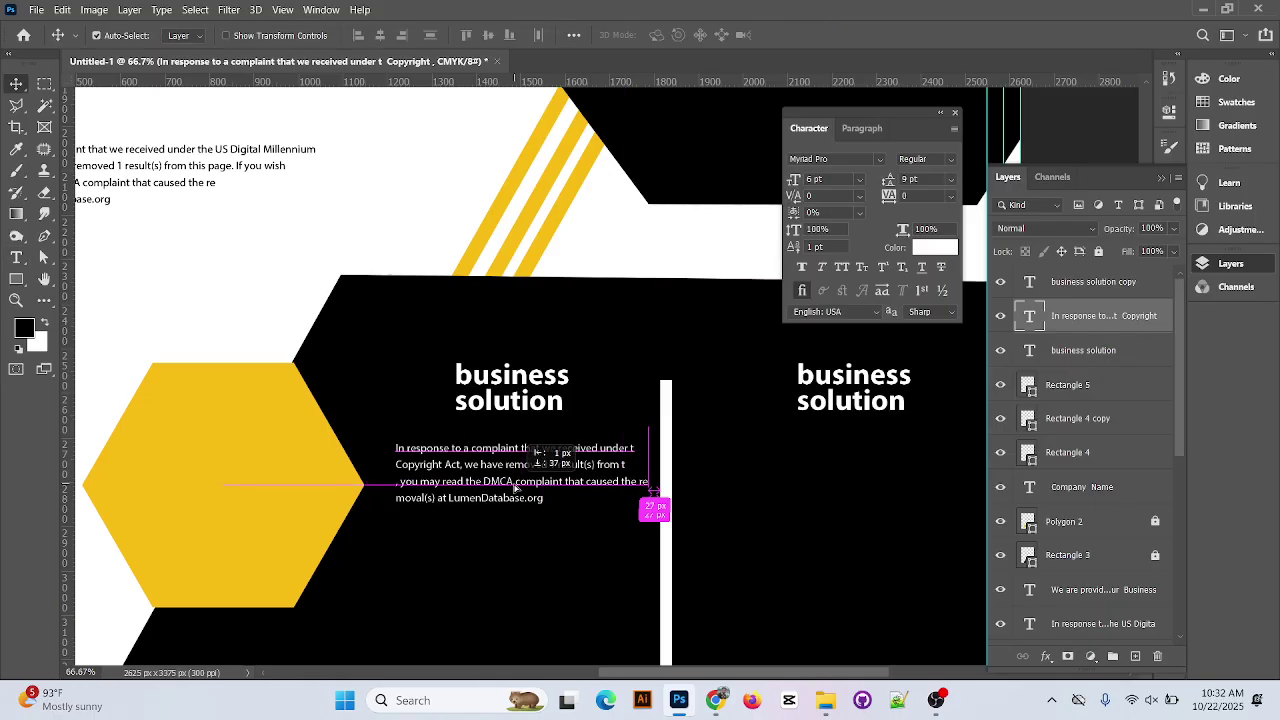
# Scale the white vertical divider down to about 67.69%, keeping its upper end in place
pyautogui.hscroll(3, 629, 451)
pyautogui.scroll(-2, 629, 451)
pyautogui.click(561, 527)
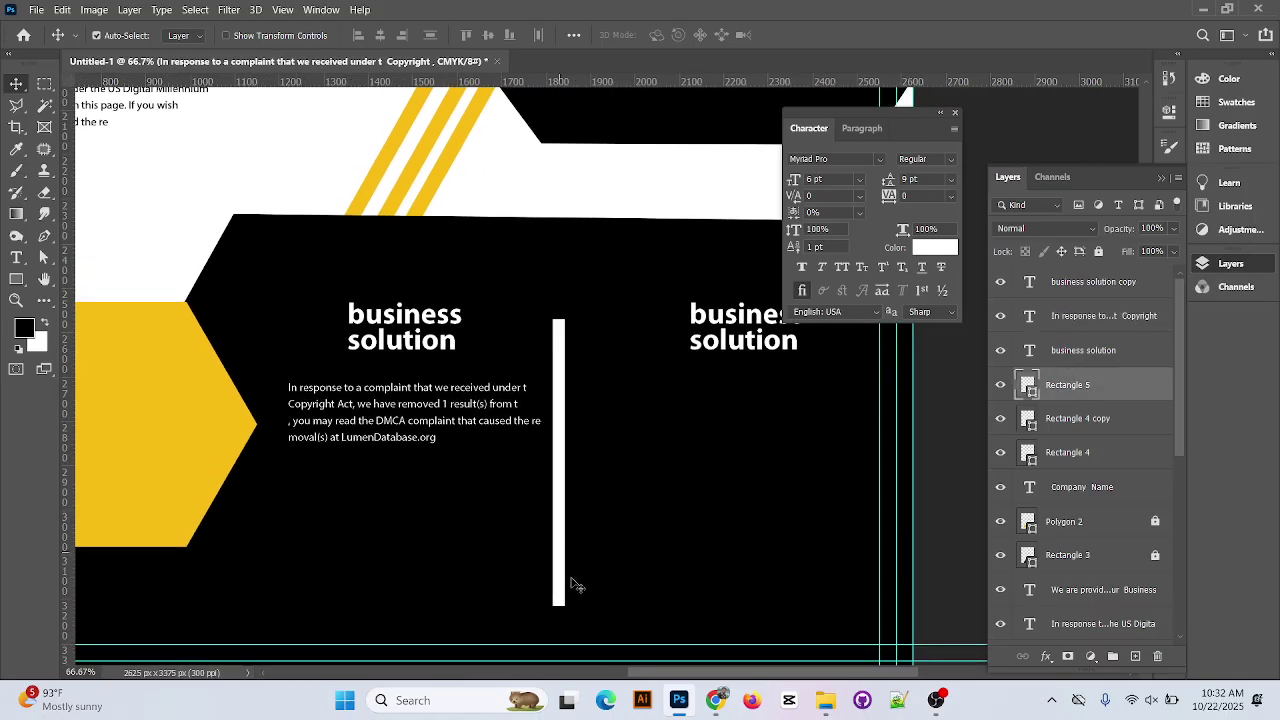
pyautogui.hotkey('ctrl', 't')
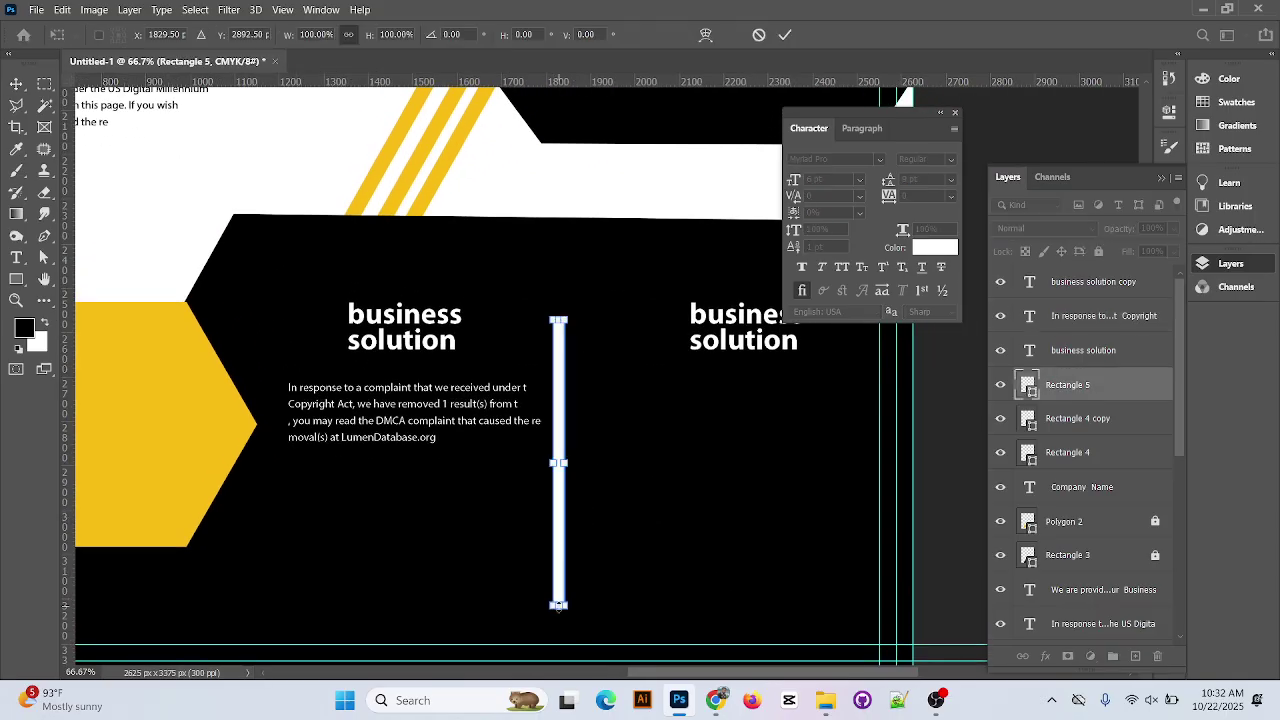
pyautogui.moveTo(558, 607); pyautogui.dragTo(558, 512)
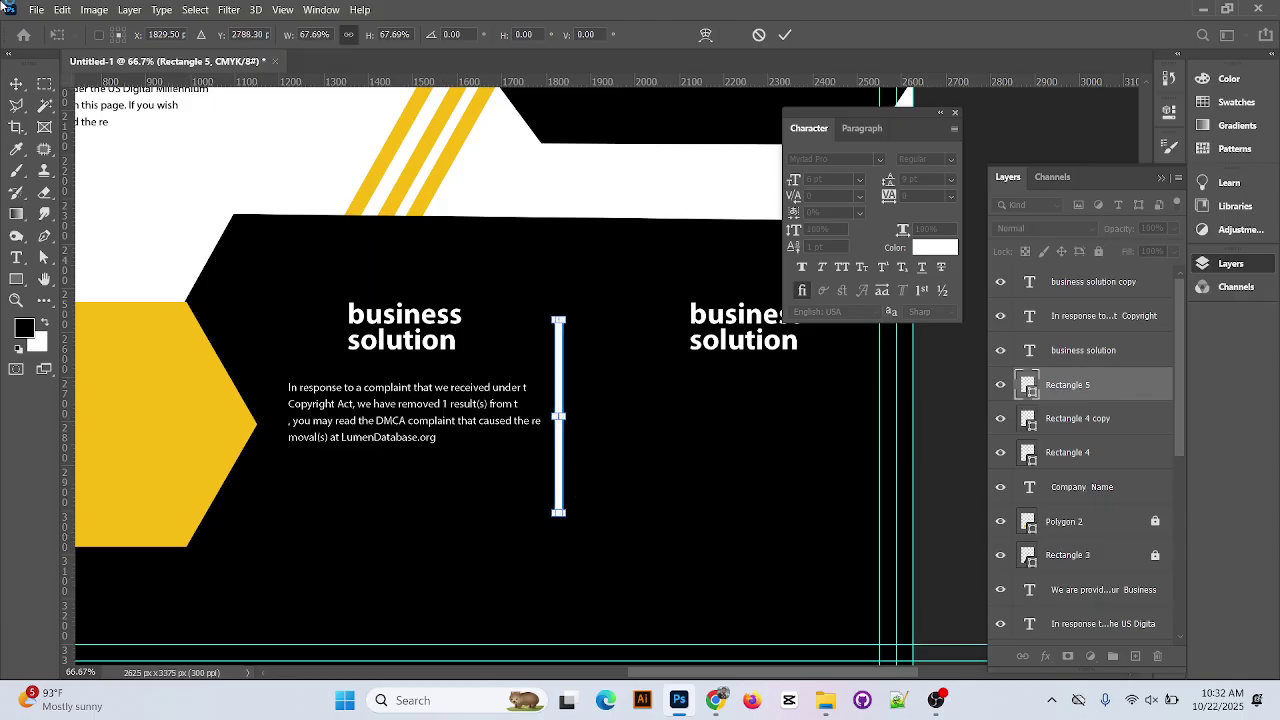
pyautogui.click(16, 83)
# Duplicate the white paragraph and place the copy under the right "business solution" heading
pyautogui.click(378, 426)
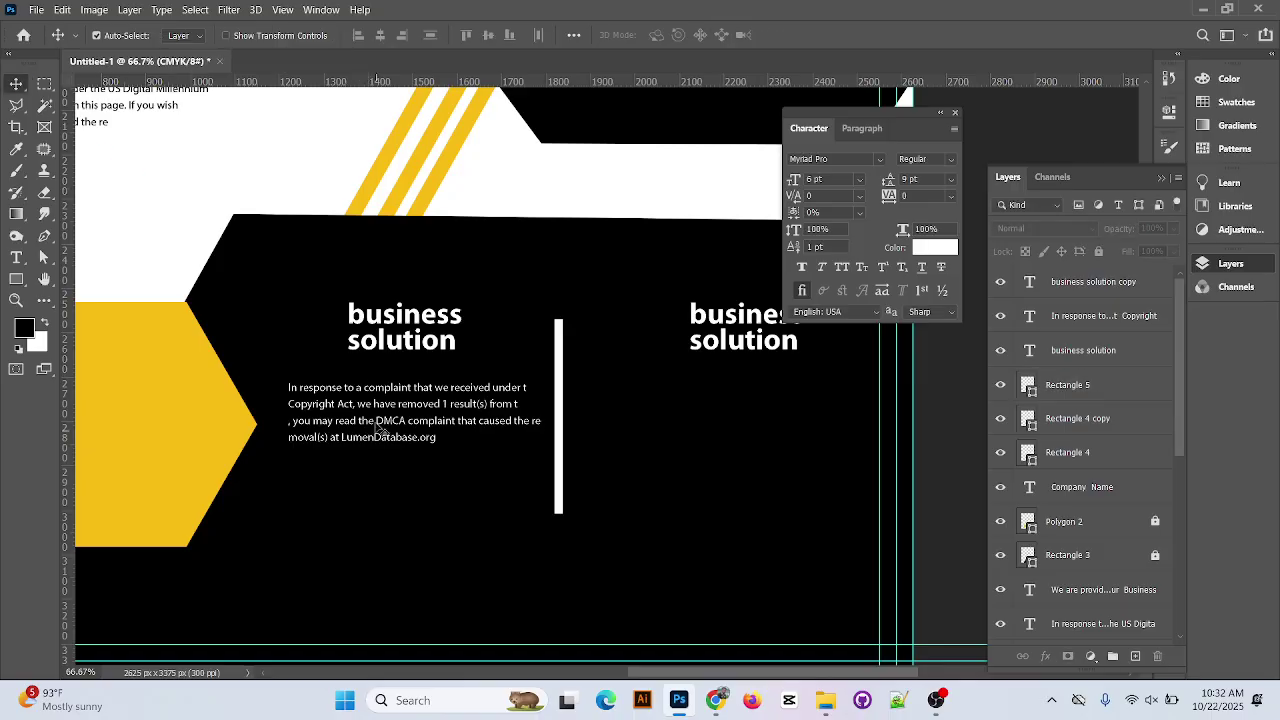
pyautogui.moveTo(383, 426); pyautogui.dragTo(706, 434)
pyautogui.hotkey('ctrl', 'z')
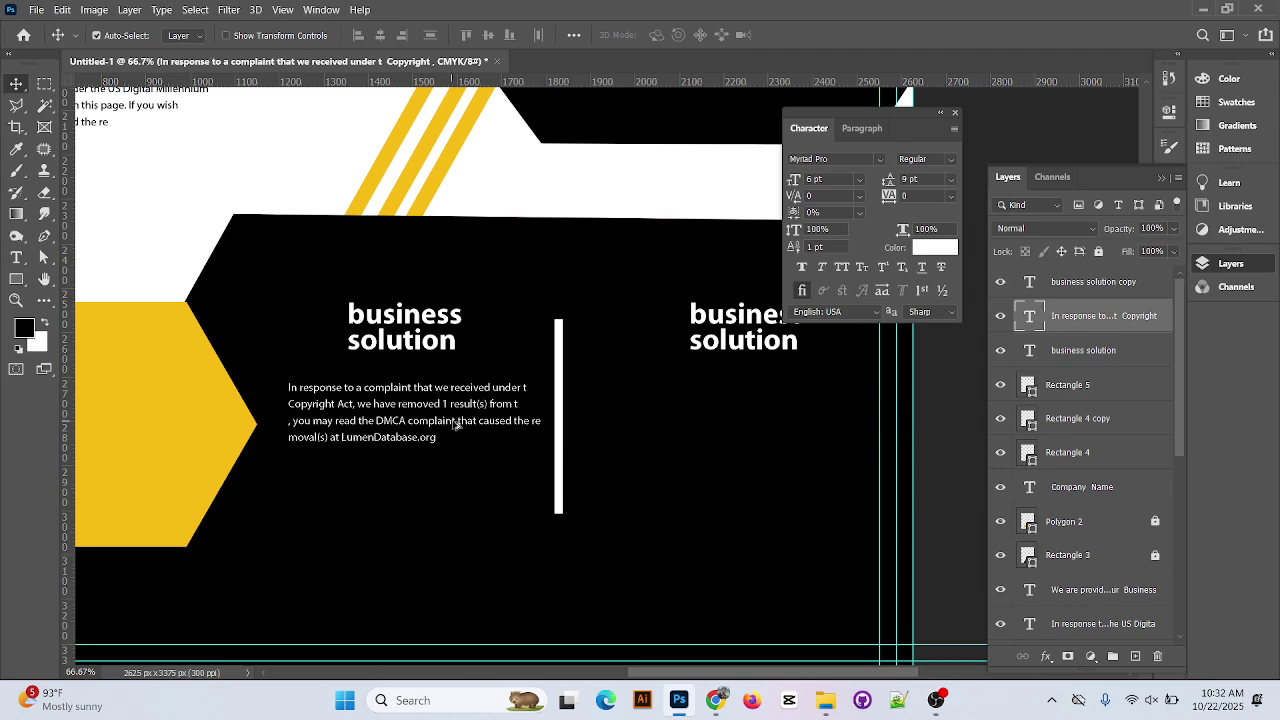
pyautogui.moveTo(455, 424); pyautogui.dragTo(784, 417)
# Duplicate the left paragraph below the divider and join the copy's first two lines into one
pyautogui.scroll(-2, 608, 485)
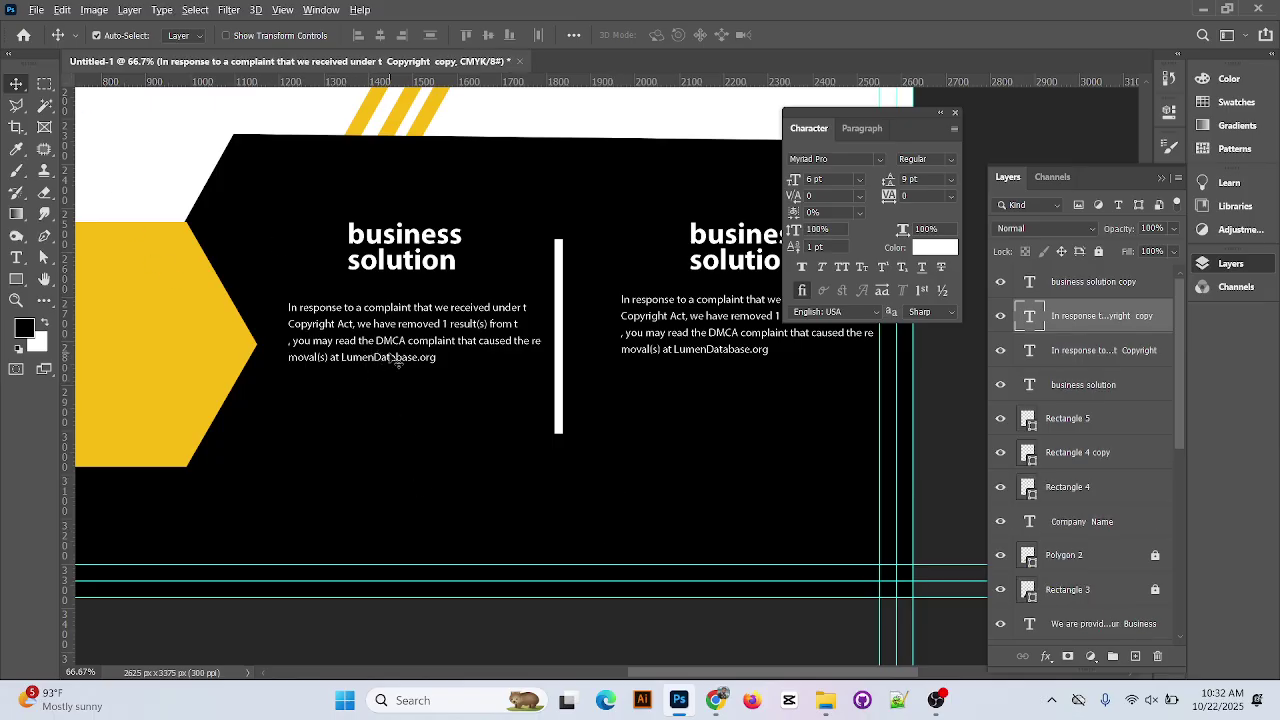
pyautogui.moveTo(394, 362); pyautogui.dragTo(495, 510)
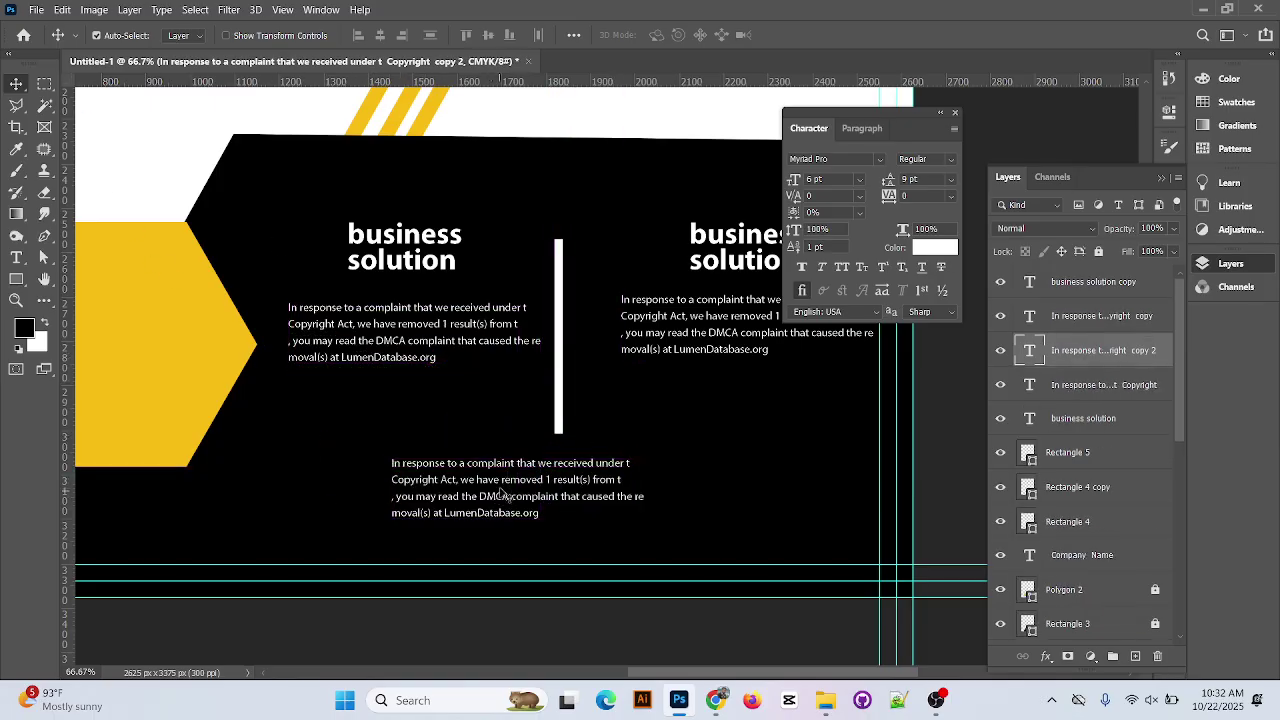
pyautogui.doubleClick(448, 478)
pyautogui.click(422, 468)
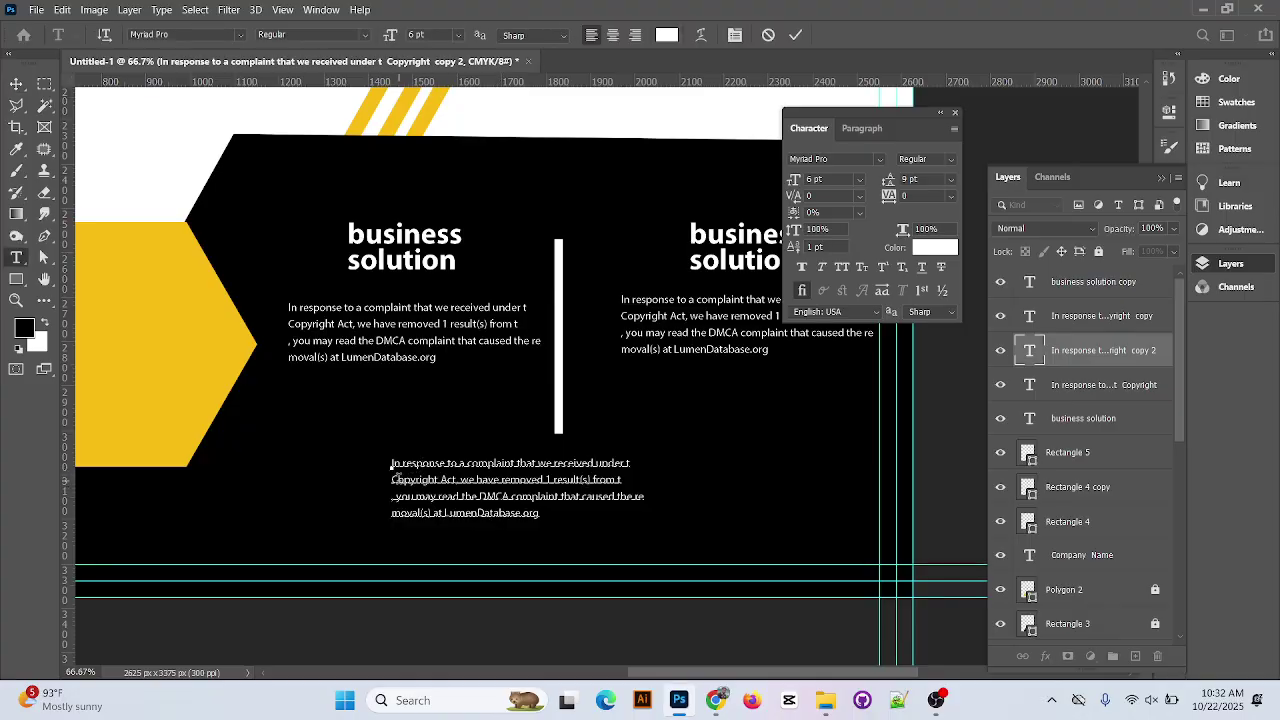
pyautogui.press('Delete')
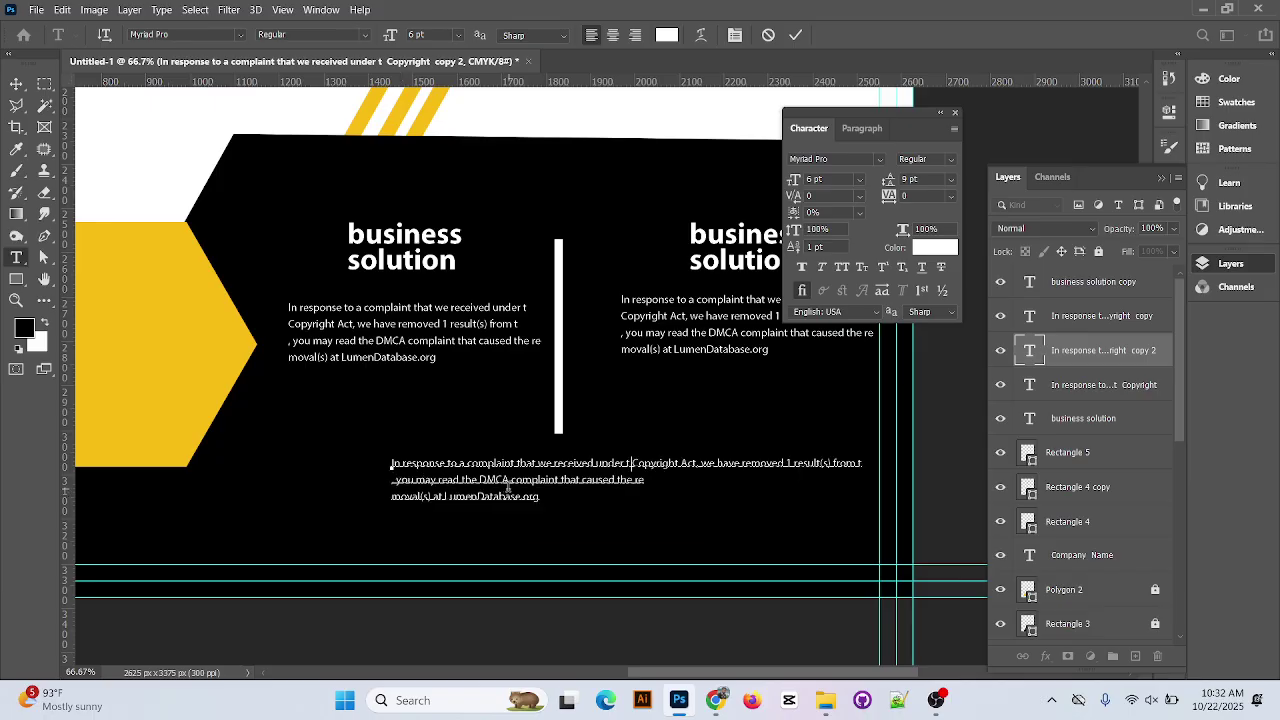
# Delete the remaining lines of the lower paragraph copy, keeping only the line ending in "from t"
pyautogui.moveTo(656, 478); pyautogui.dragTo(393, 472)
pyautogui.press('Delete')
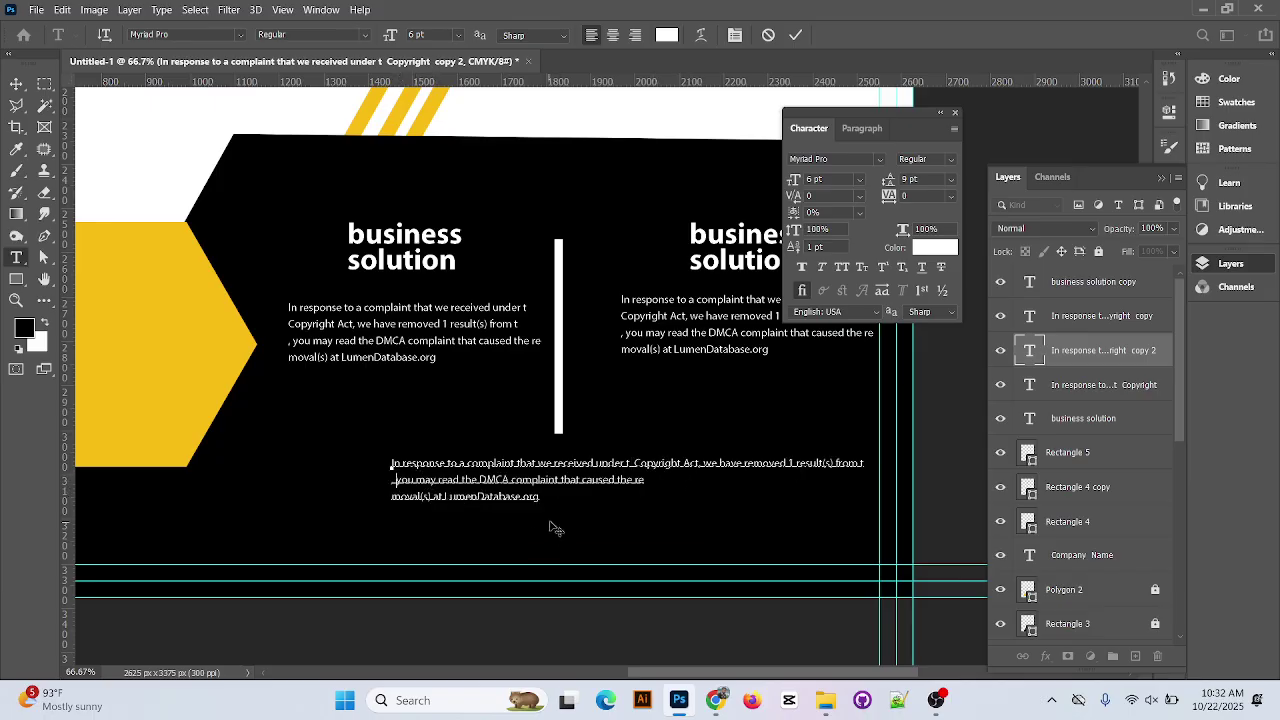
pyautogui.moveTo(541, 497); pyautogui.dragTo(395, 482)
pyautogui.press('Delete')
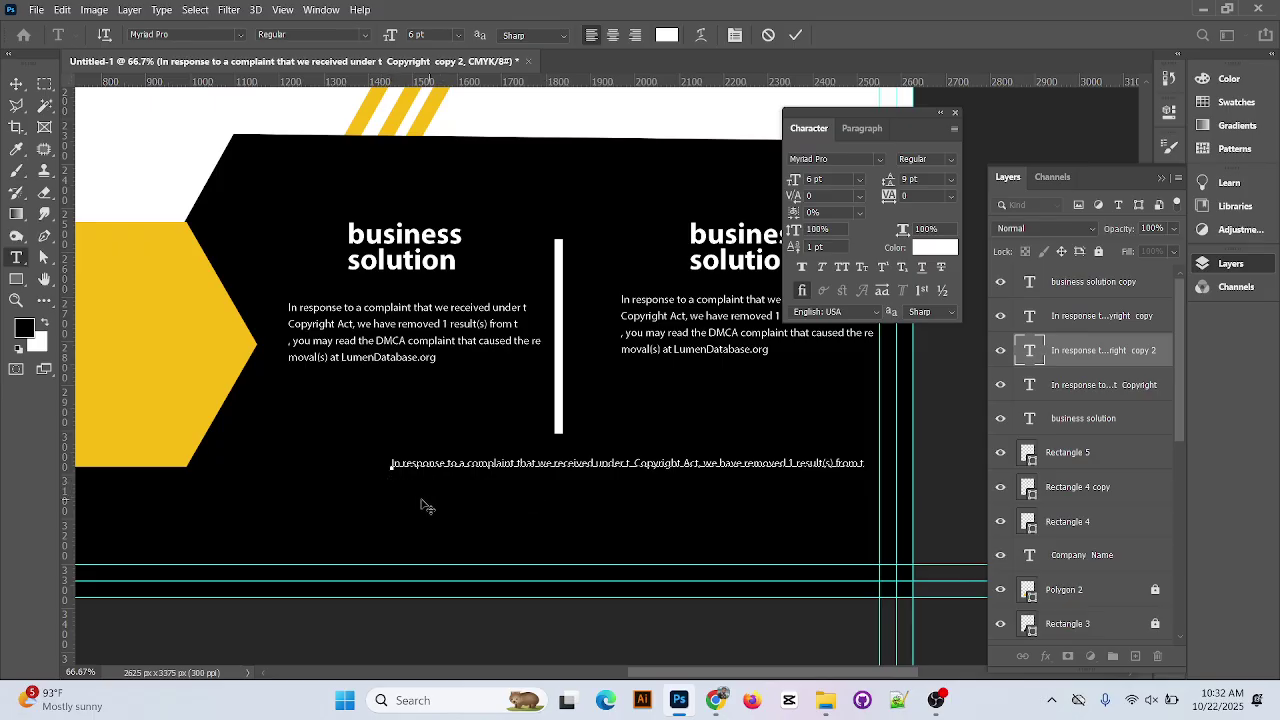
pyautogui.click(16, 84)
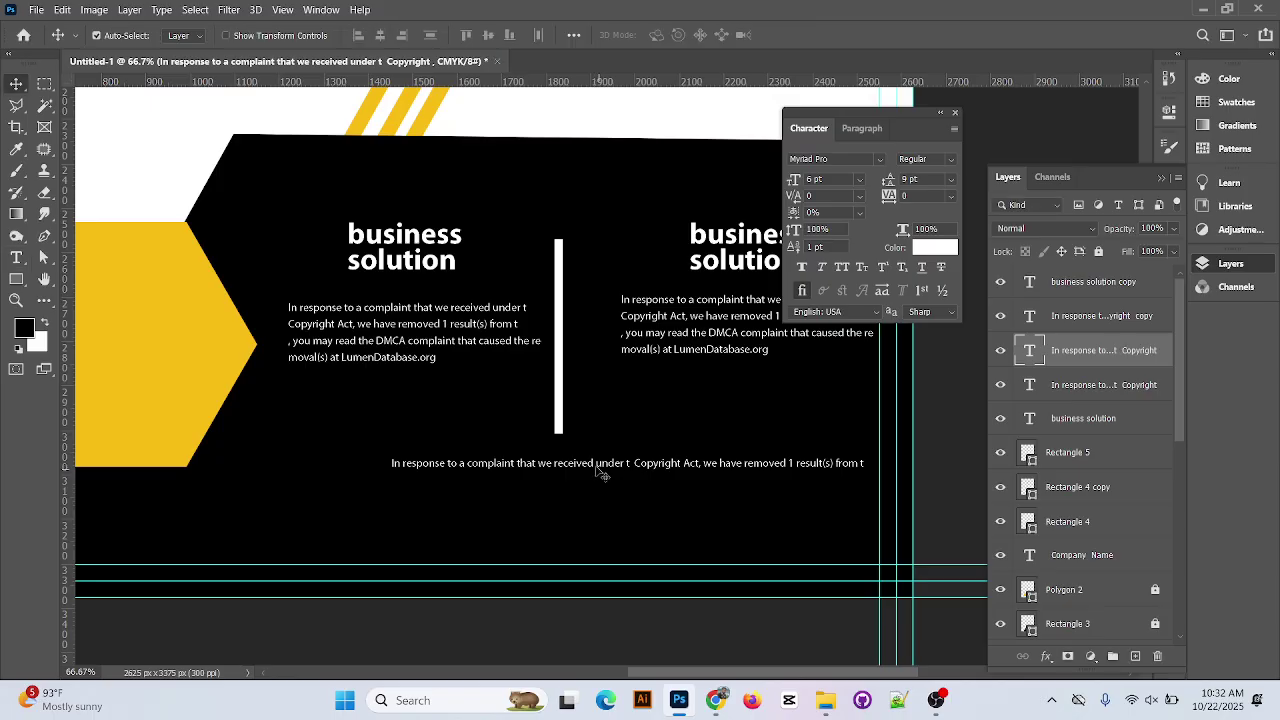
# Set the single text line below the divider to 8 pt and position it across the lower black section
pyautogui.moveTo(600, 472); pyautogui.dragTo(533, 481)
pyautogui.doubleClick(535, 483)
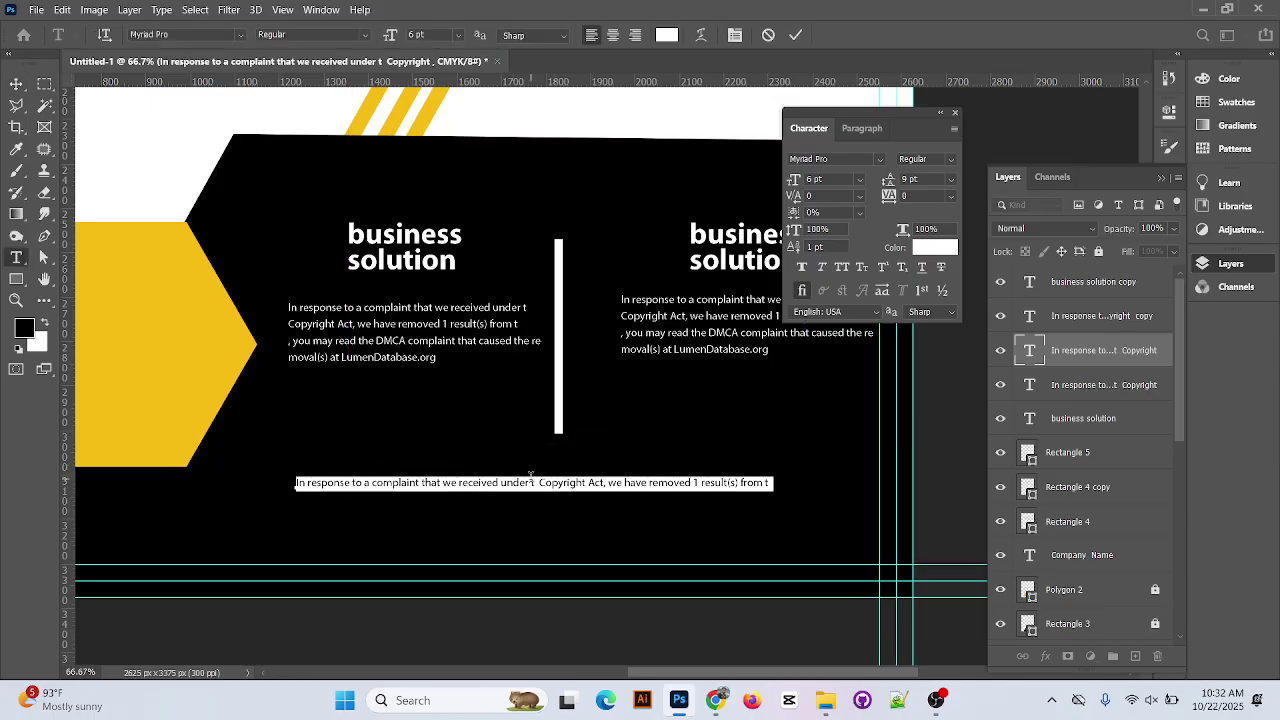
pyautogui.click(459, 35)
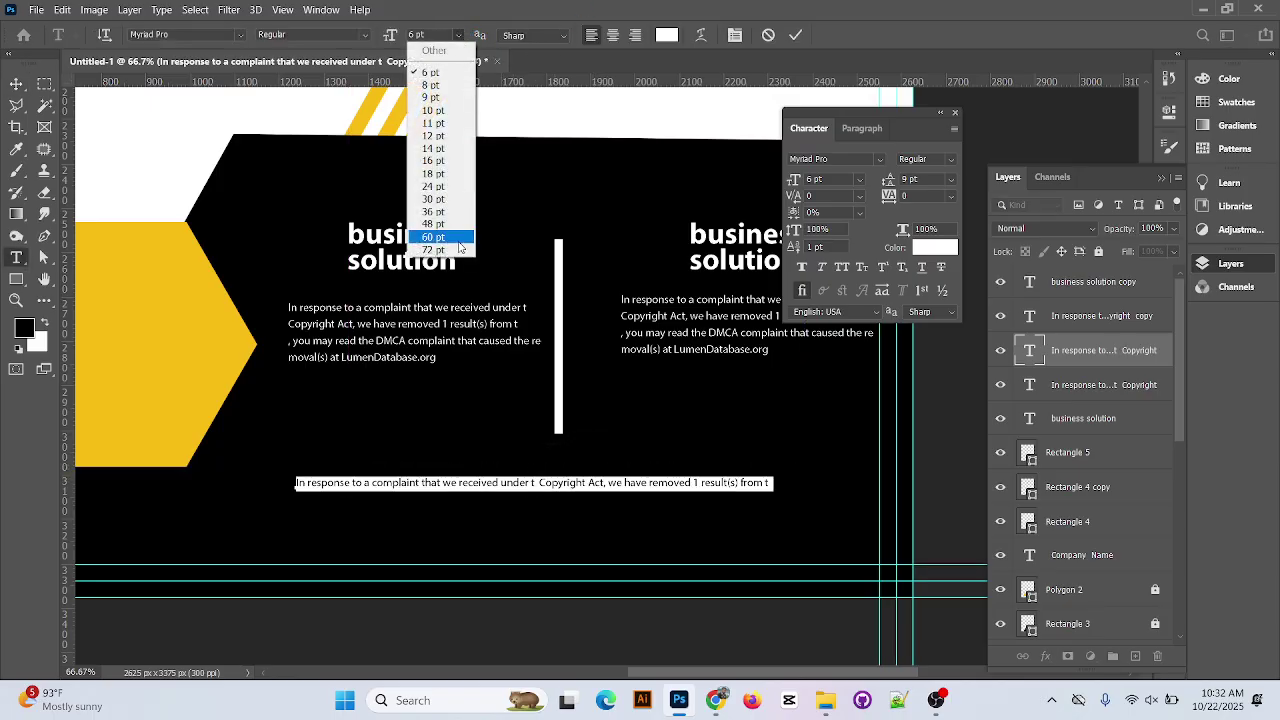
pyautogui.click(450, 98)
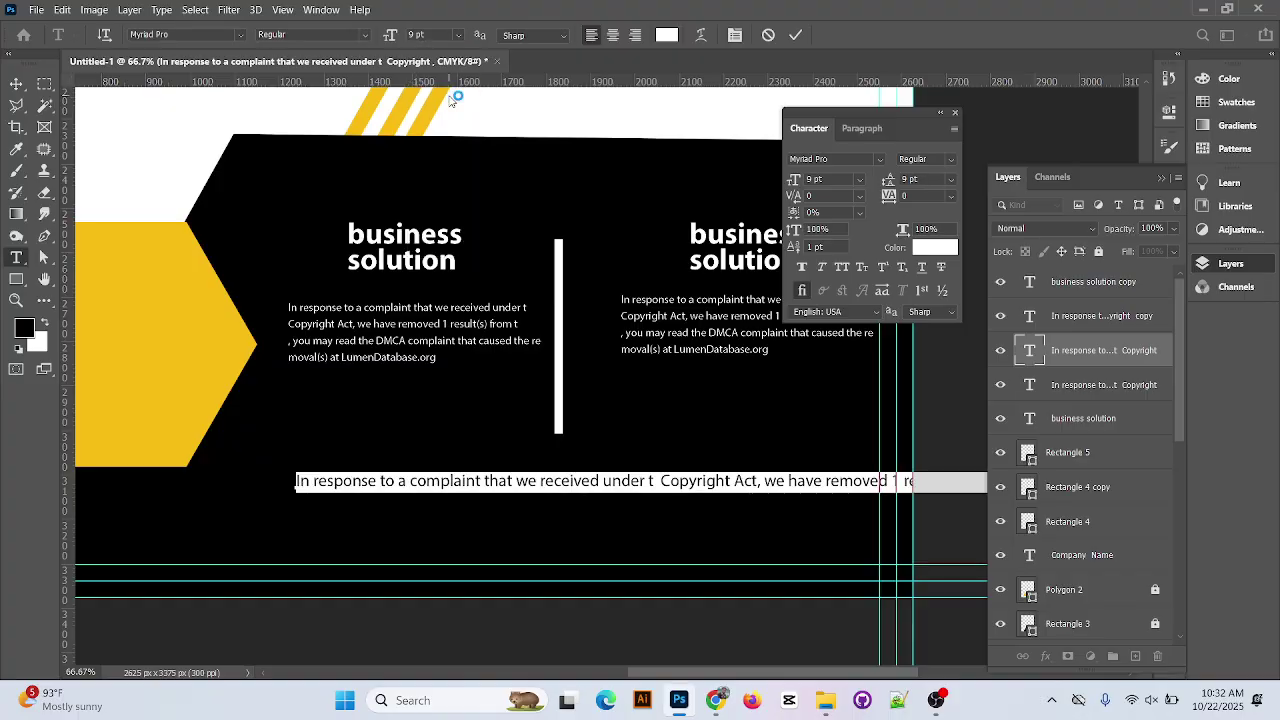
pyautogui.click(460, 35)
pyautogui.click(460, 89)
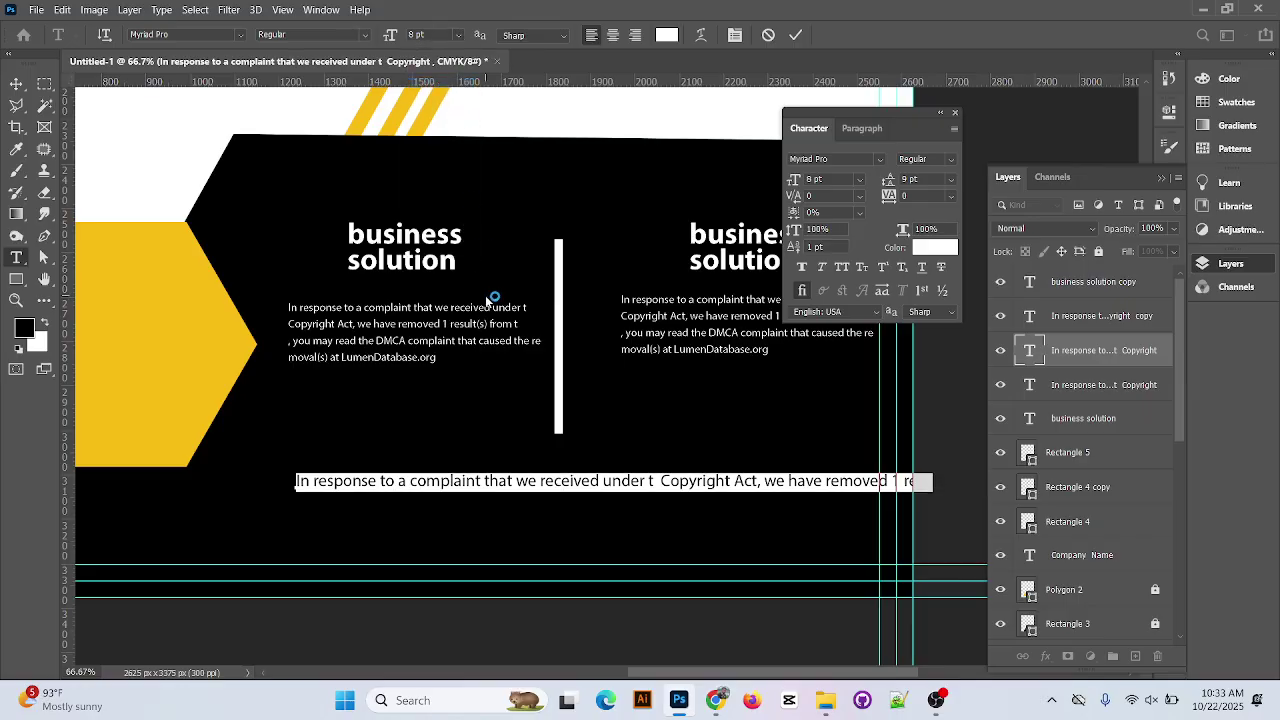
pyautogui.click(550, 488)
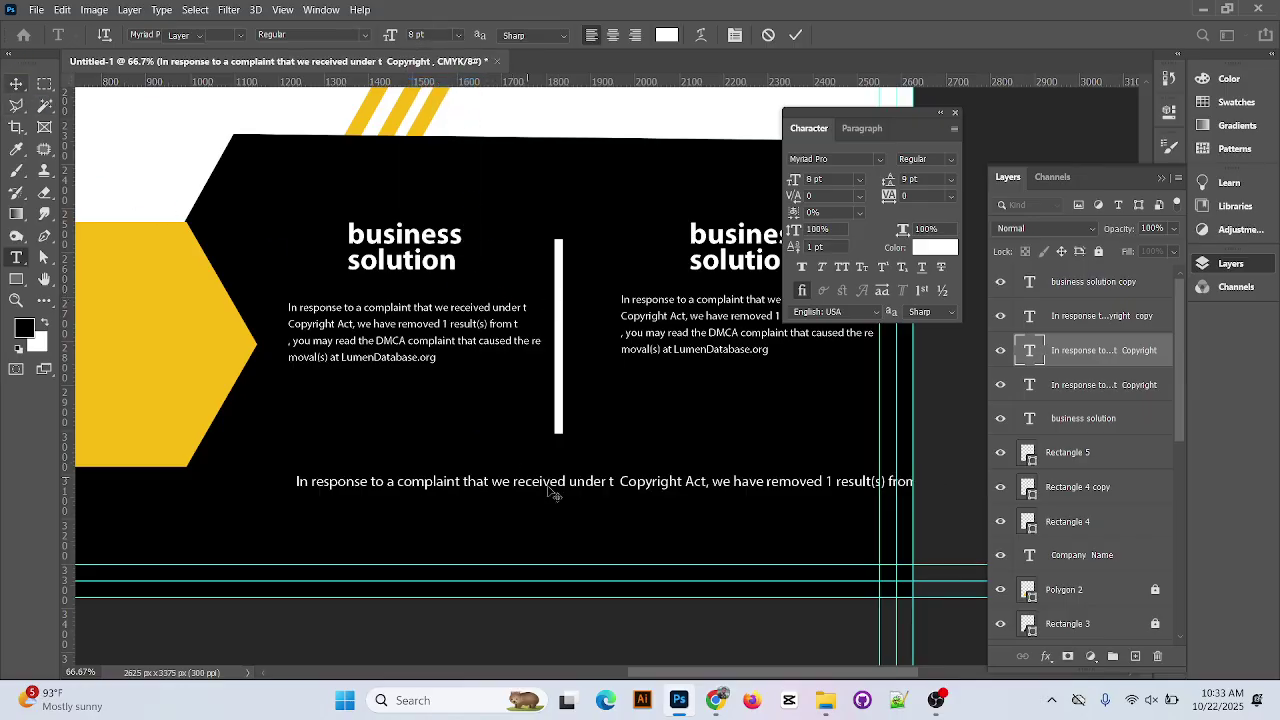
pyautogui.press('v')
pyautogui.moveTo(552, 492); pyautogui.dragTo(500, 487)
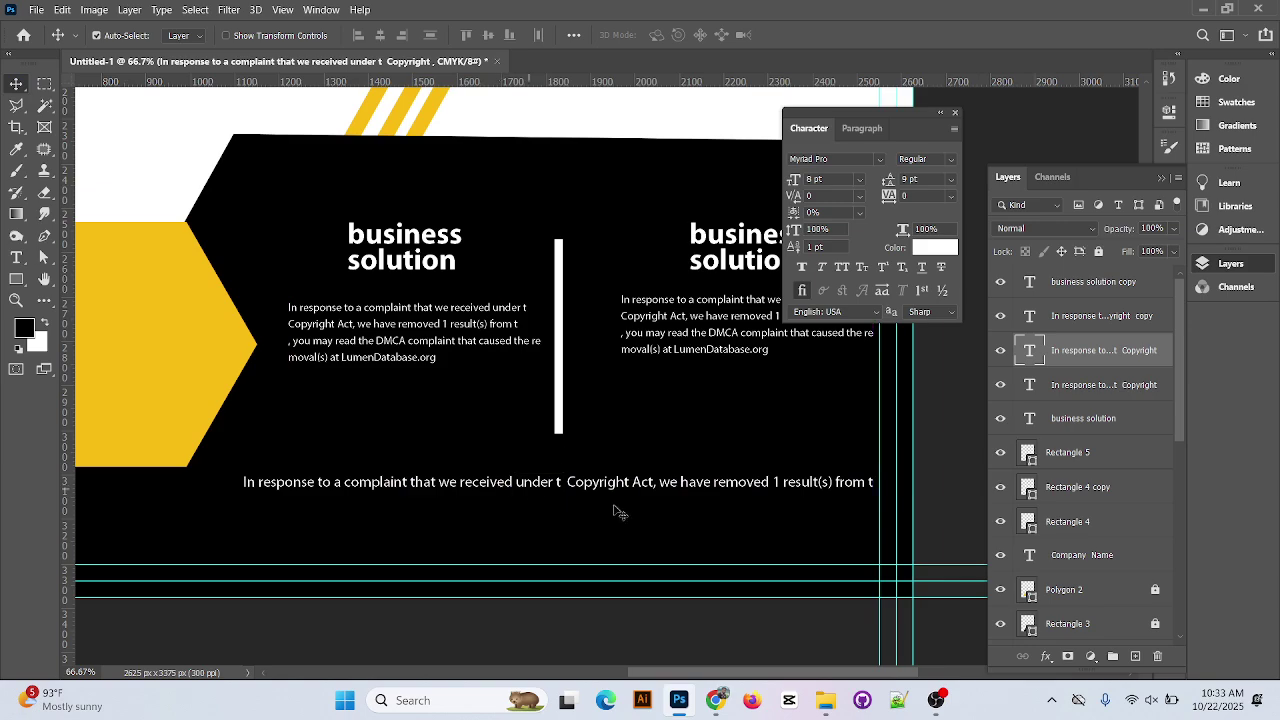
# Add the two-line text "50% OFF" inside the yellow hexagon
pyautogui.scroll(-1, 590, 355)
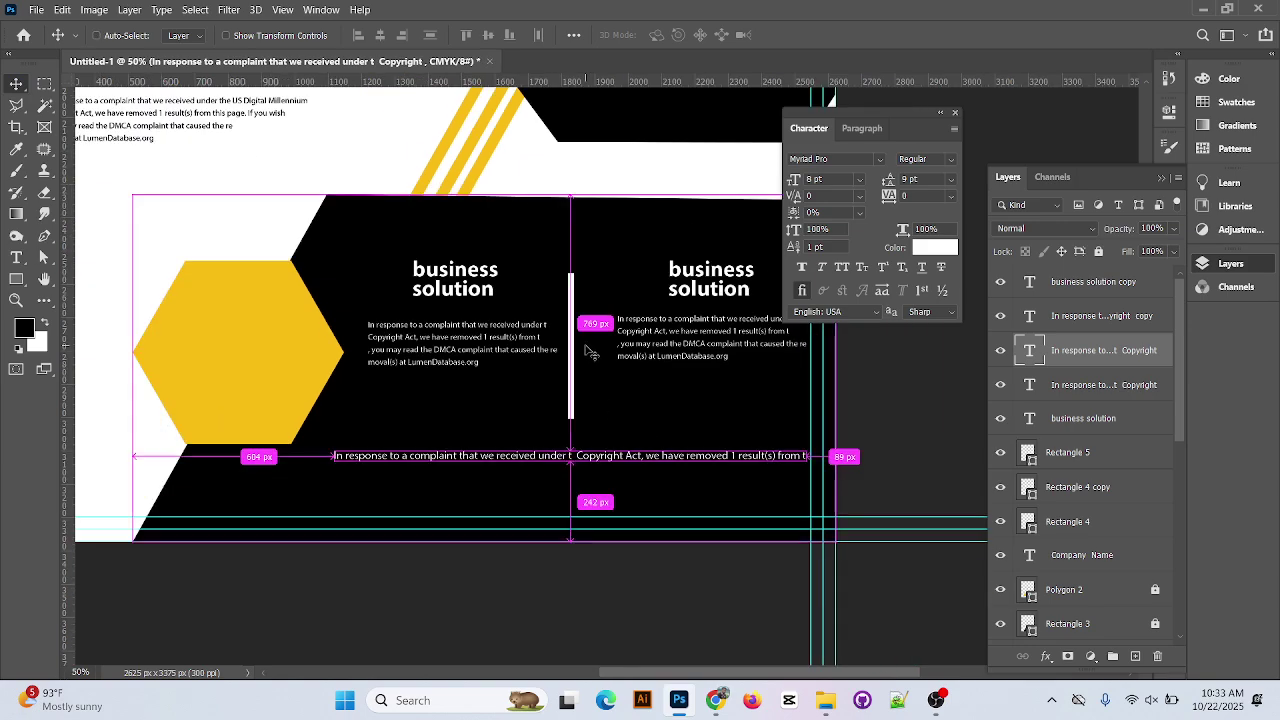
pyautogui.moveTo(551, 366); pyautogui.dragTo(812, 458)
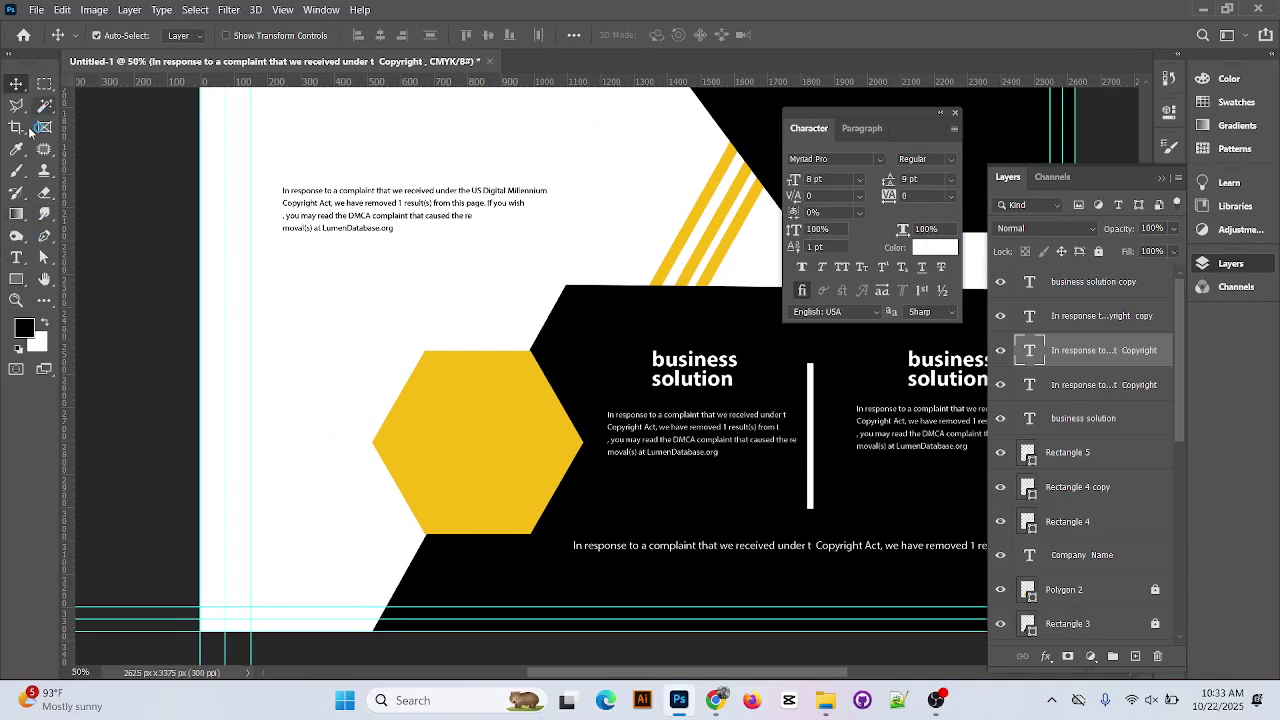
pyautogui.click(17, 257)
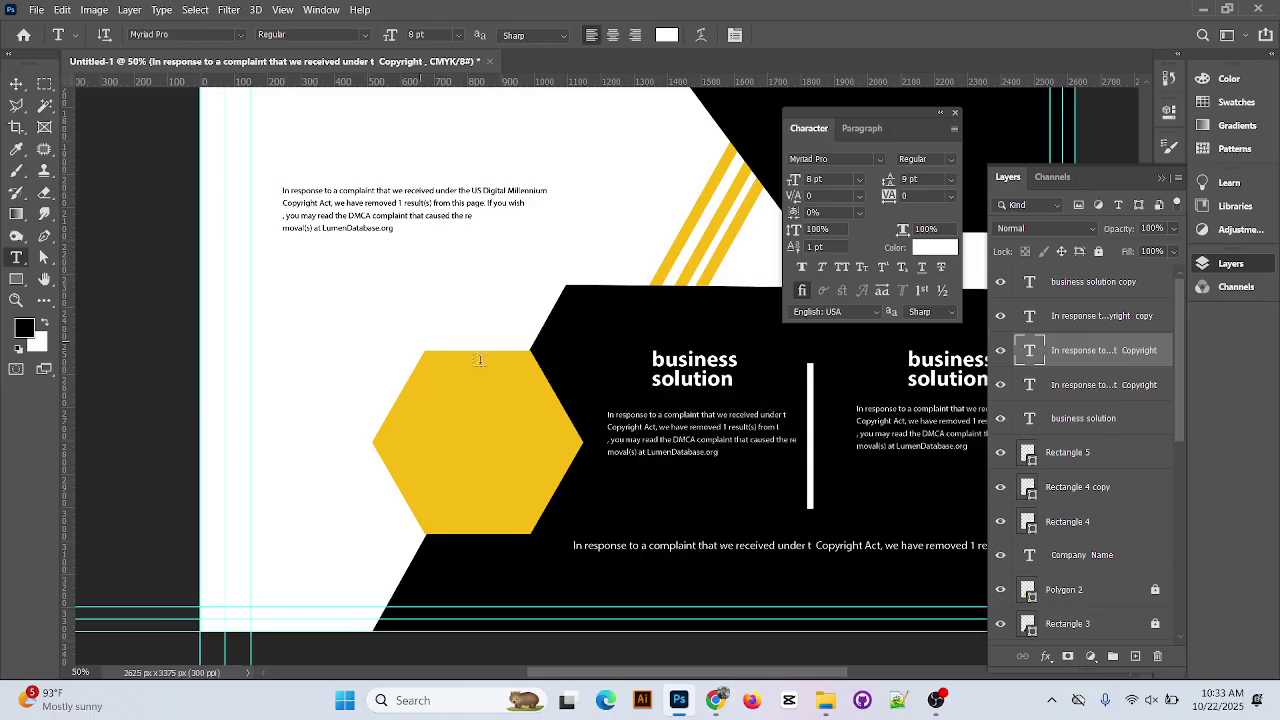
pyautogui.click(426, 419)
pyautogui.write('50')
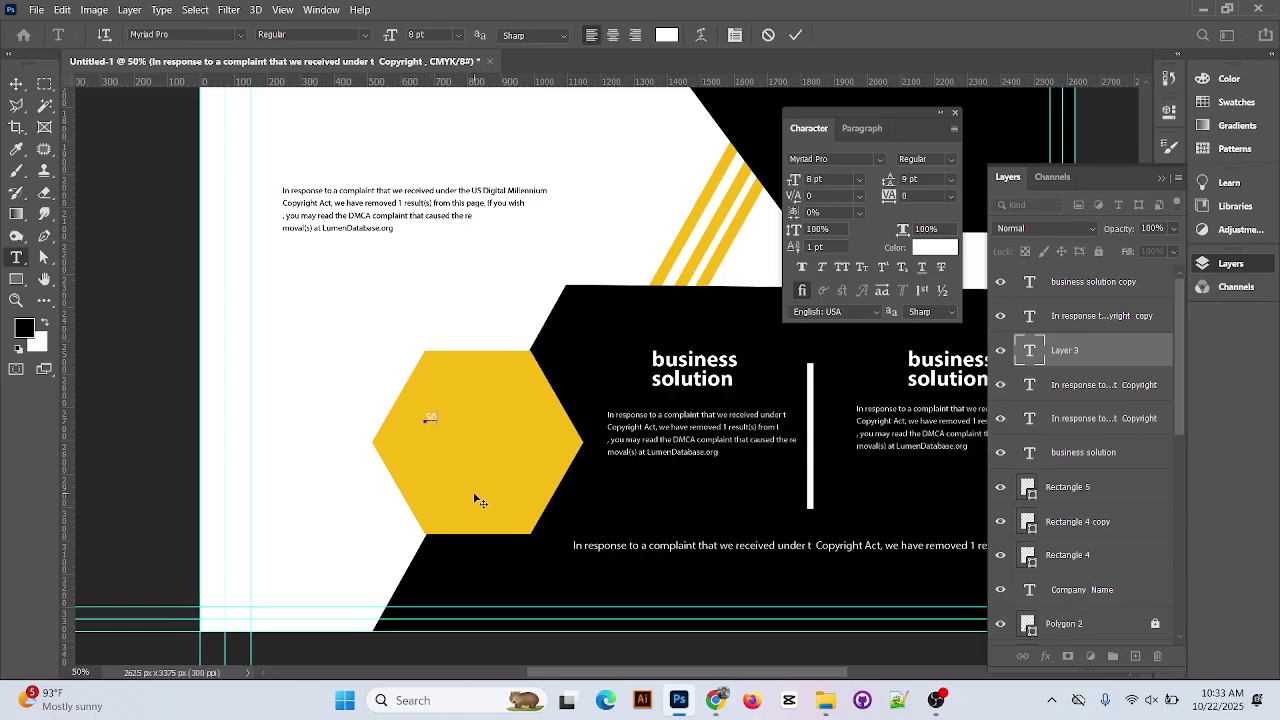
pyautogui.write('%')
# Set the "50% OFF" text in the yellow hexagon to 60 pt
pyautogui.moveTo(465, 438); pyautogui.dragTo(410, 402)
pyautogui.click(458, 34)
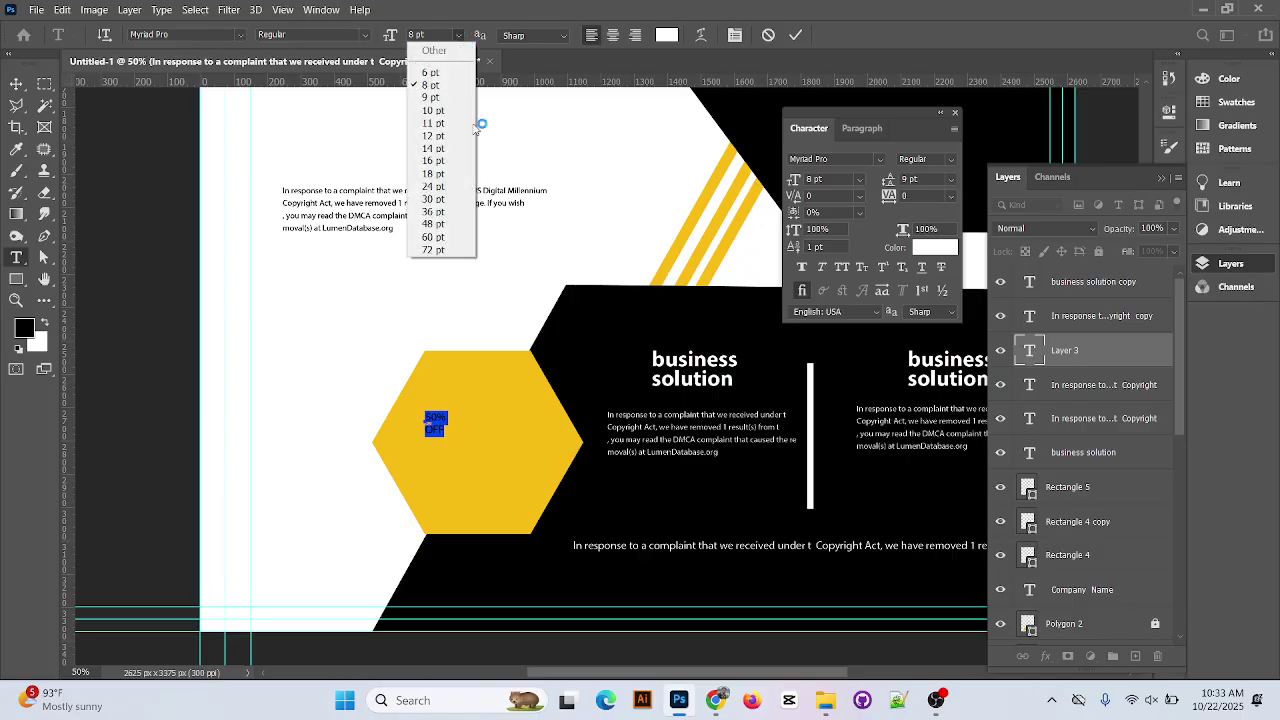
pyautogui.click(457, 204)
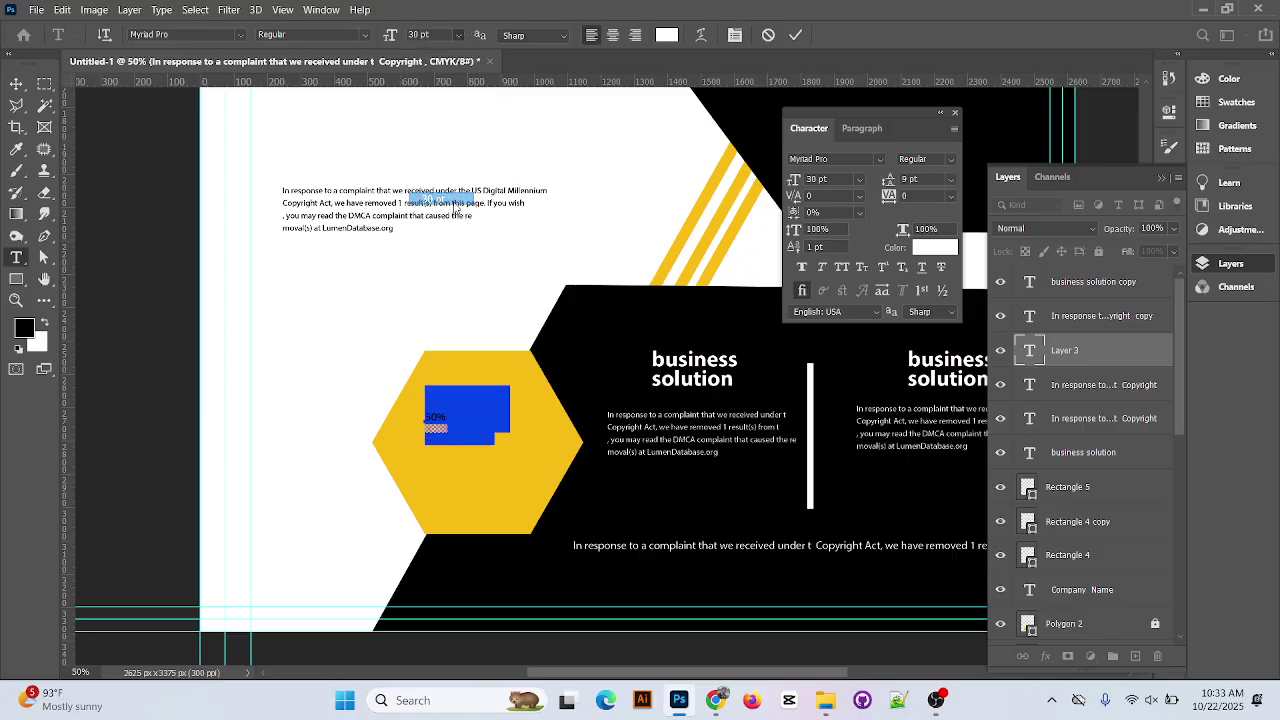
pyautogui.click(458, 34)
pyautogui.click(466, 236)
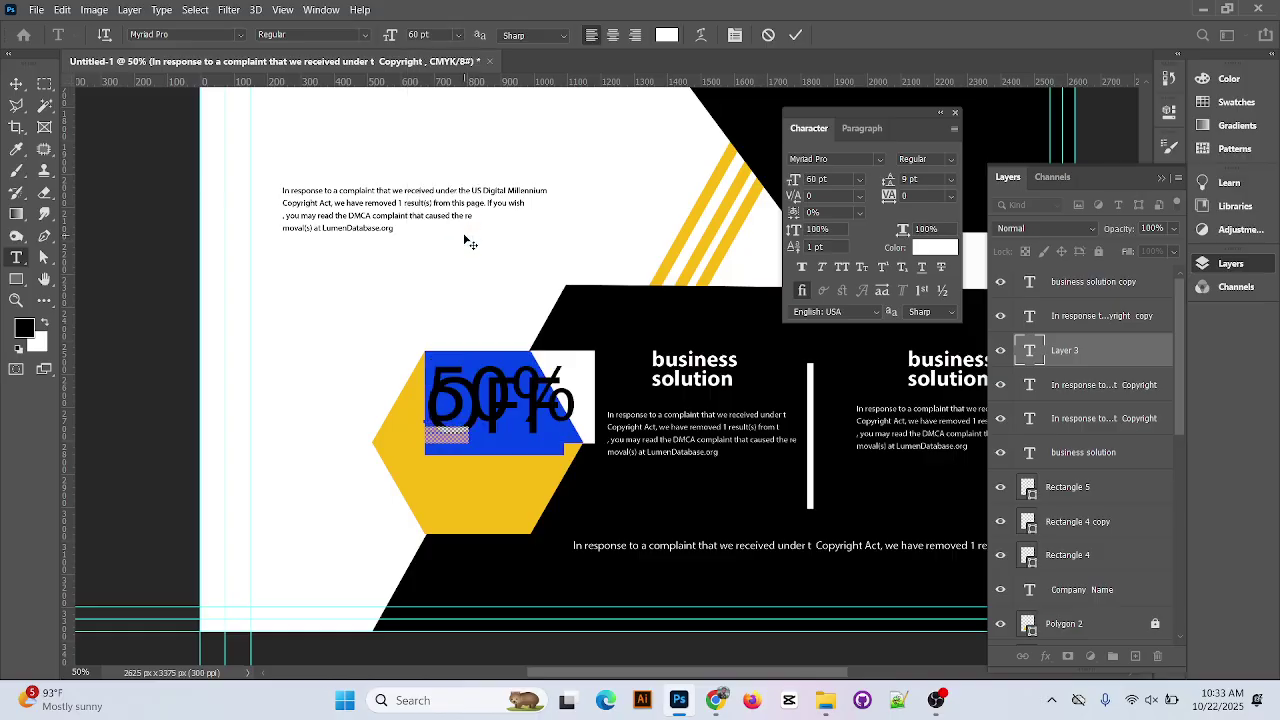
# Set the leading of the "50% OFF" text to 48 pt and reposition the text inside the hexagon
pyautogui.click(734, 35)
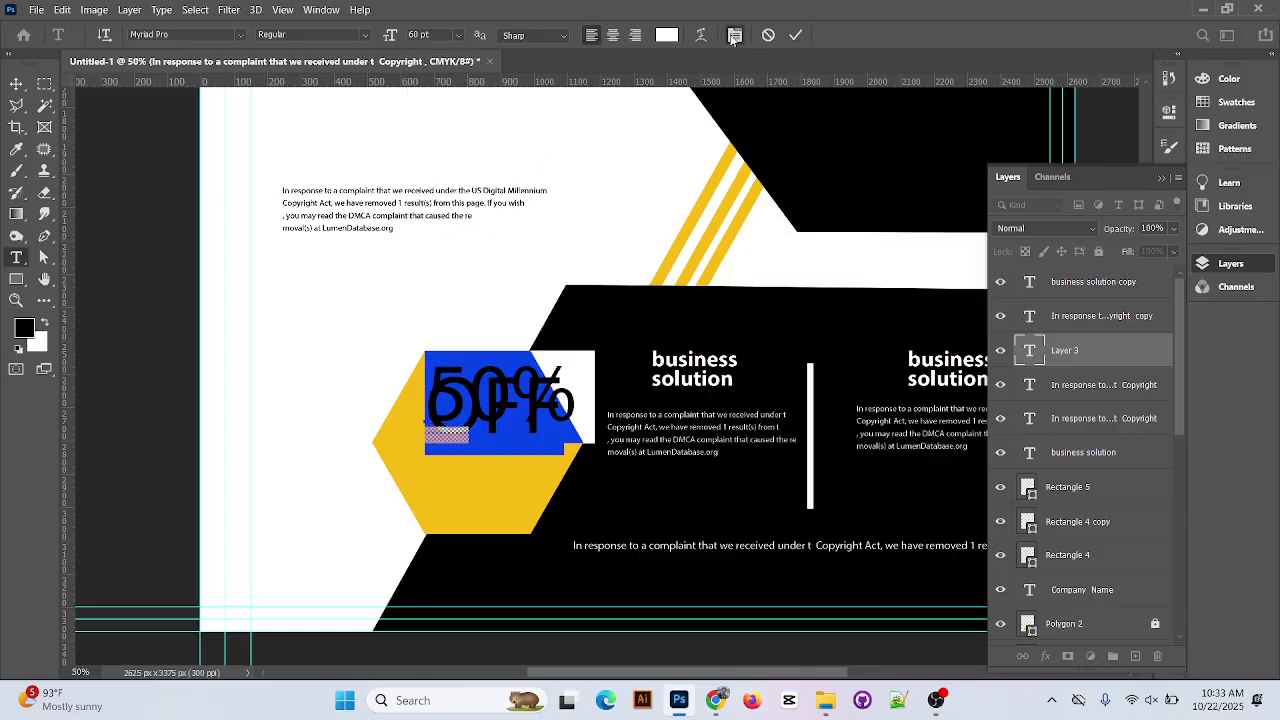
pyautogui.click(734, 35)
pyautogui.click(951, 180)
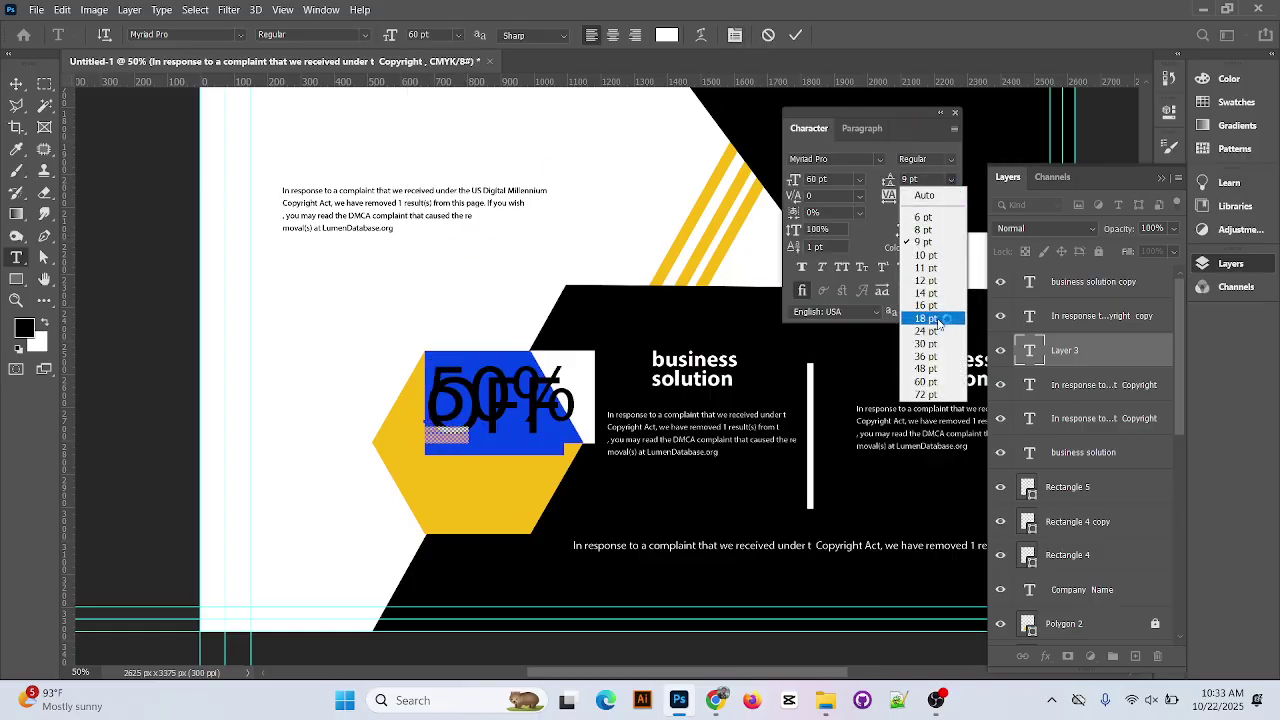
pyautogui.click(948, 375)
pyautogui.click(796, 35)
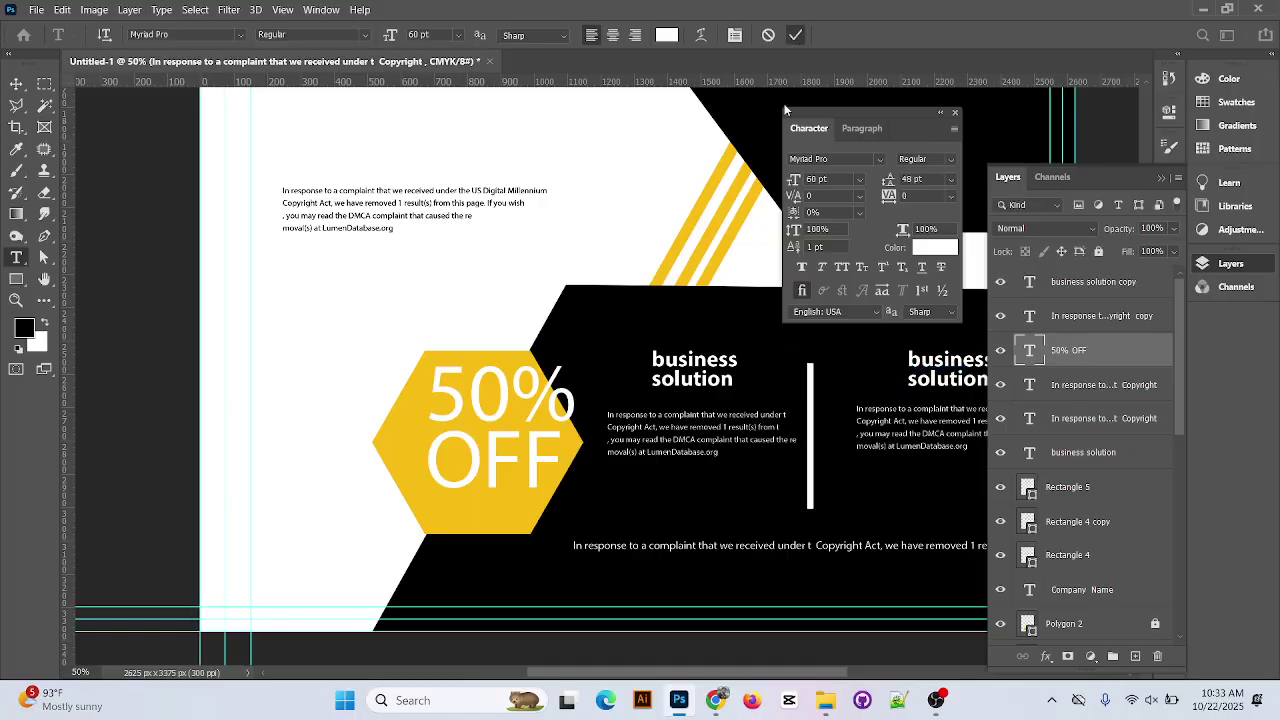
pyautogui.click(18, 86)
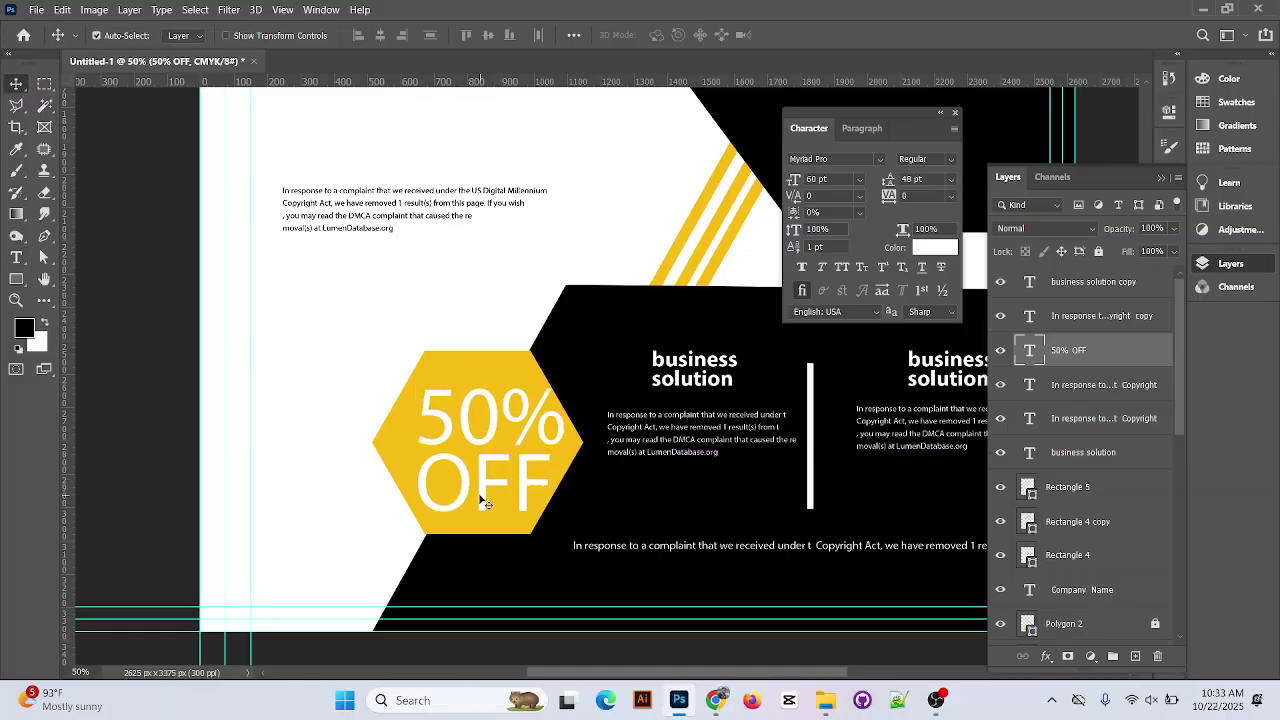
# Apply the Bold style to both lines of the "50% OFF" text
pyautogui.doubleClick(481, 490)
pyautogui.doubleClick(478, 490)
pyautogui.doubleClick(479, 422)
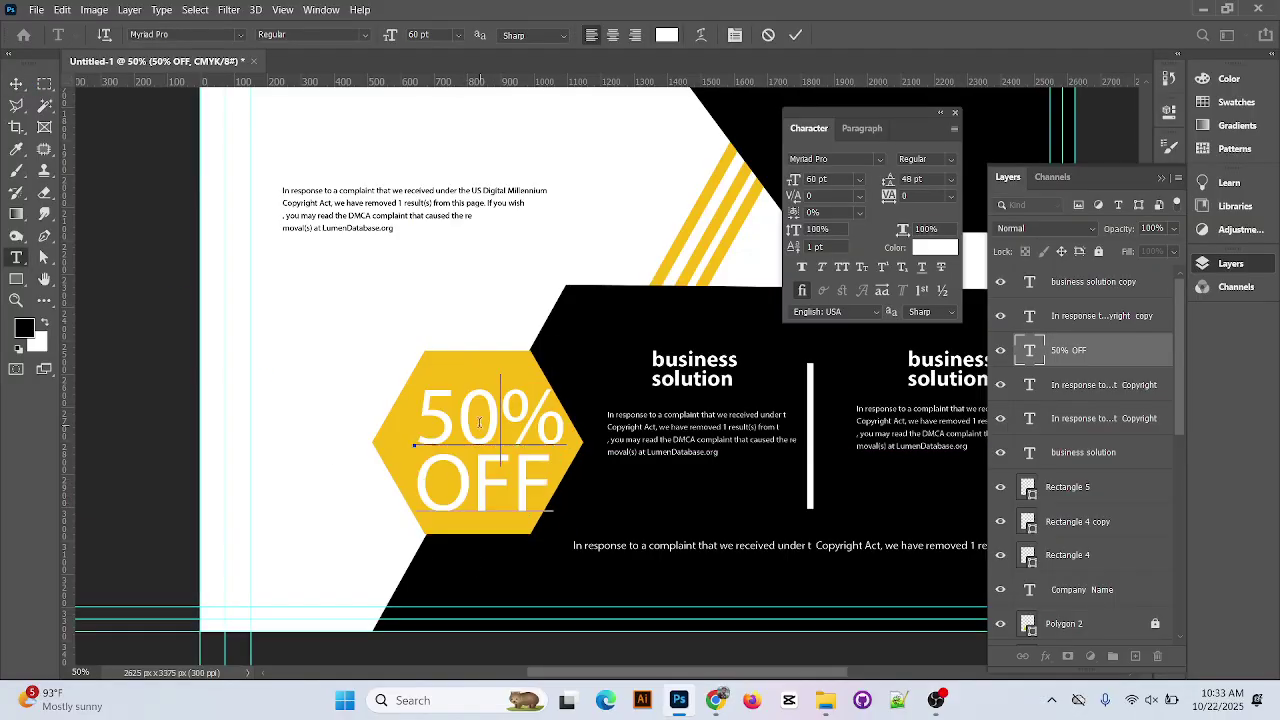
pyautogui.click(420, 407)
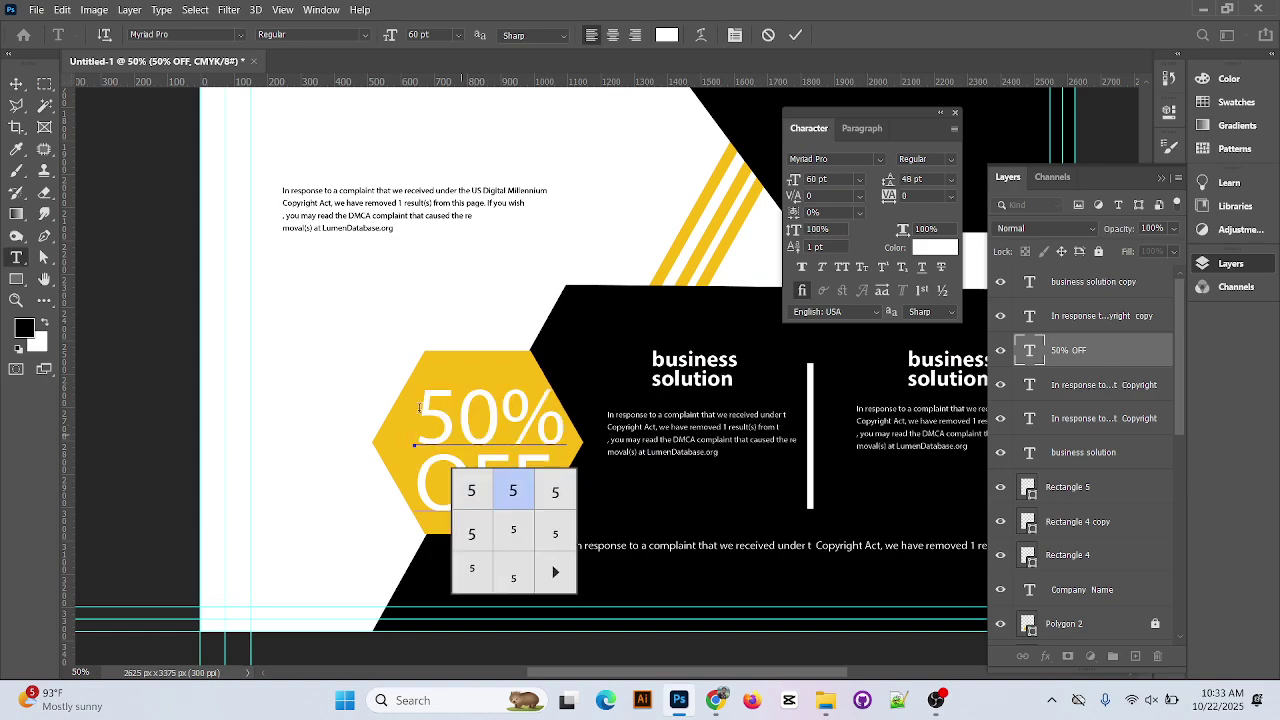
pyautogui.hotkey('shift', 'Right')
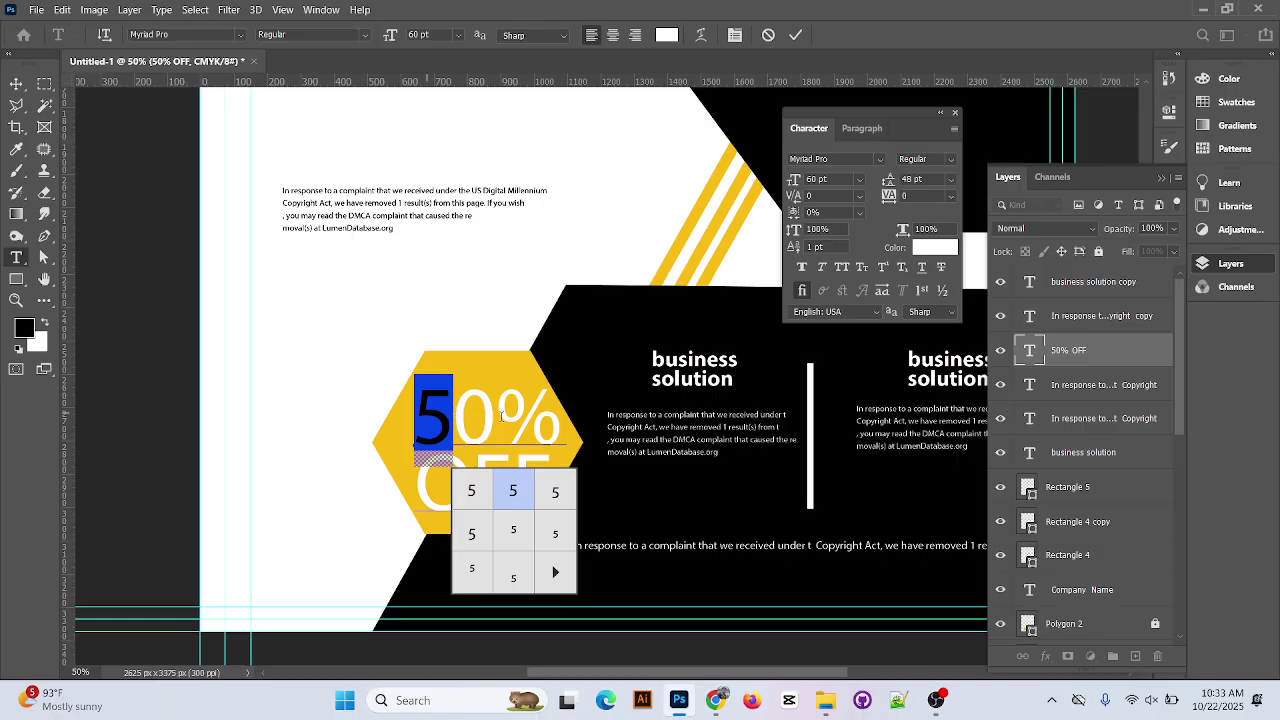
pyautogui.click(415, 388)
pyautogui.hotkey('ctrl', 'a')
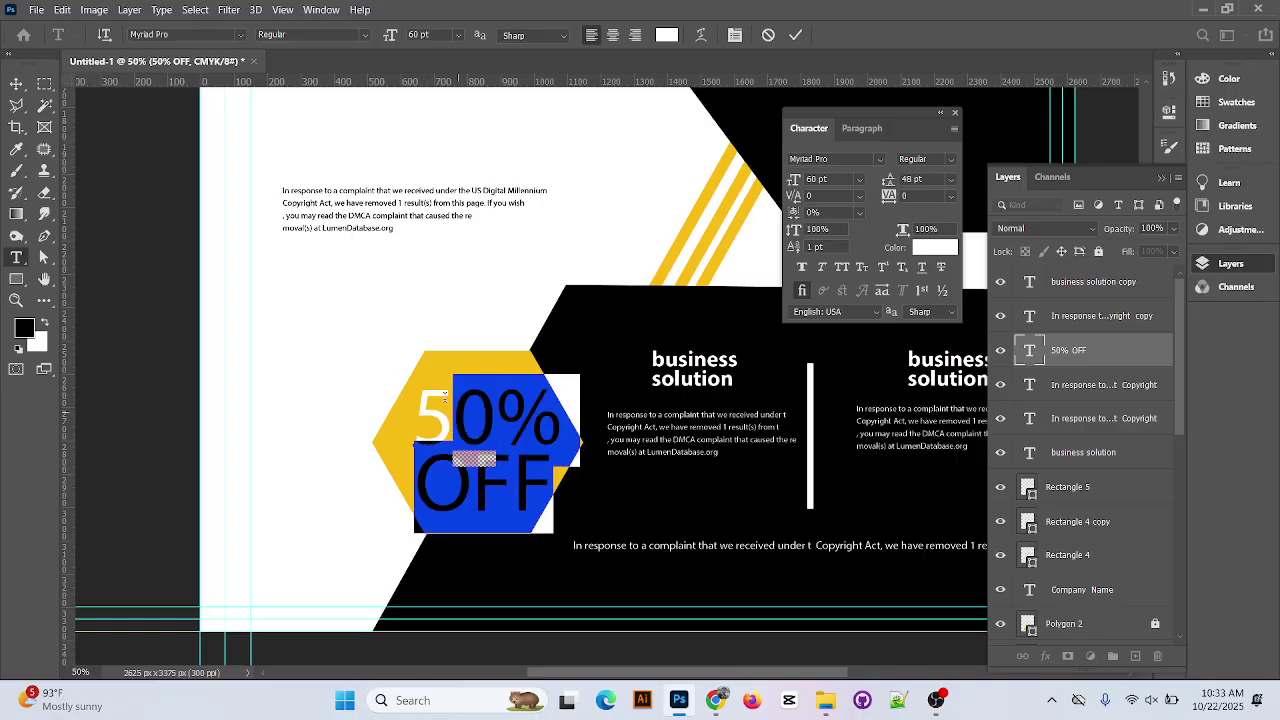
pyautogui.click(363, 34)
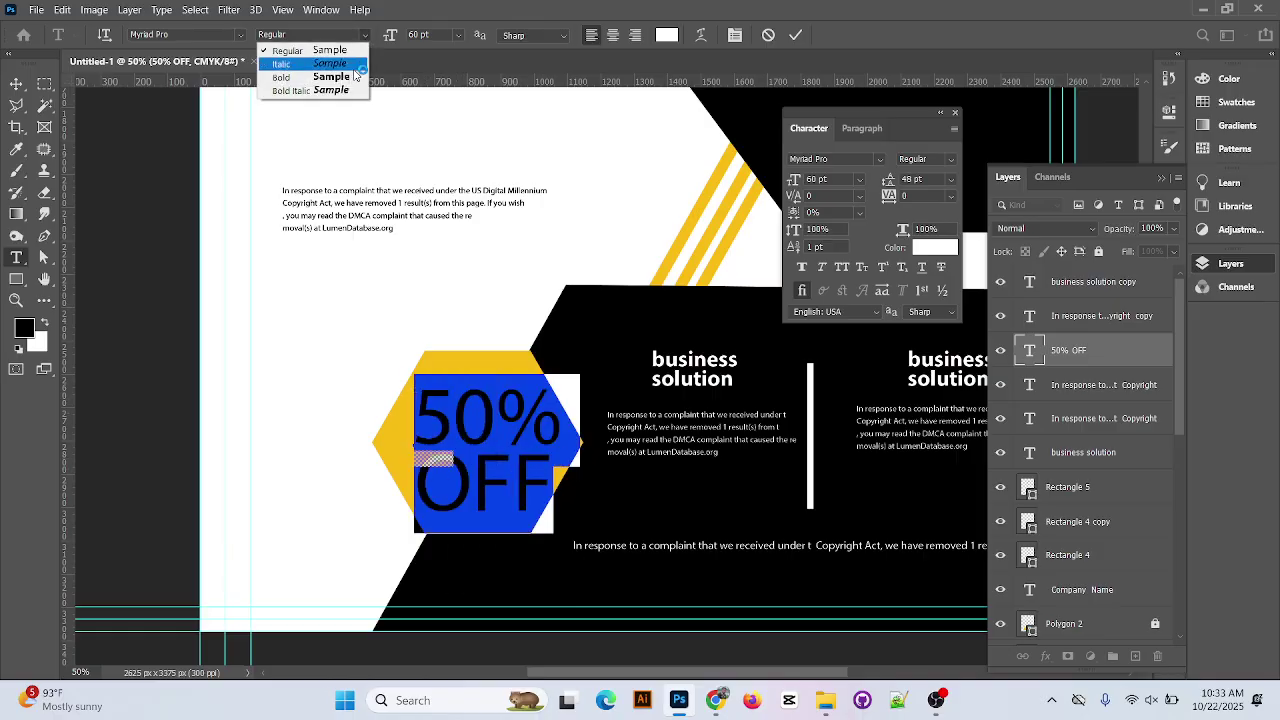
pyautogui.click(290, 77)
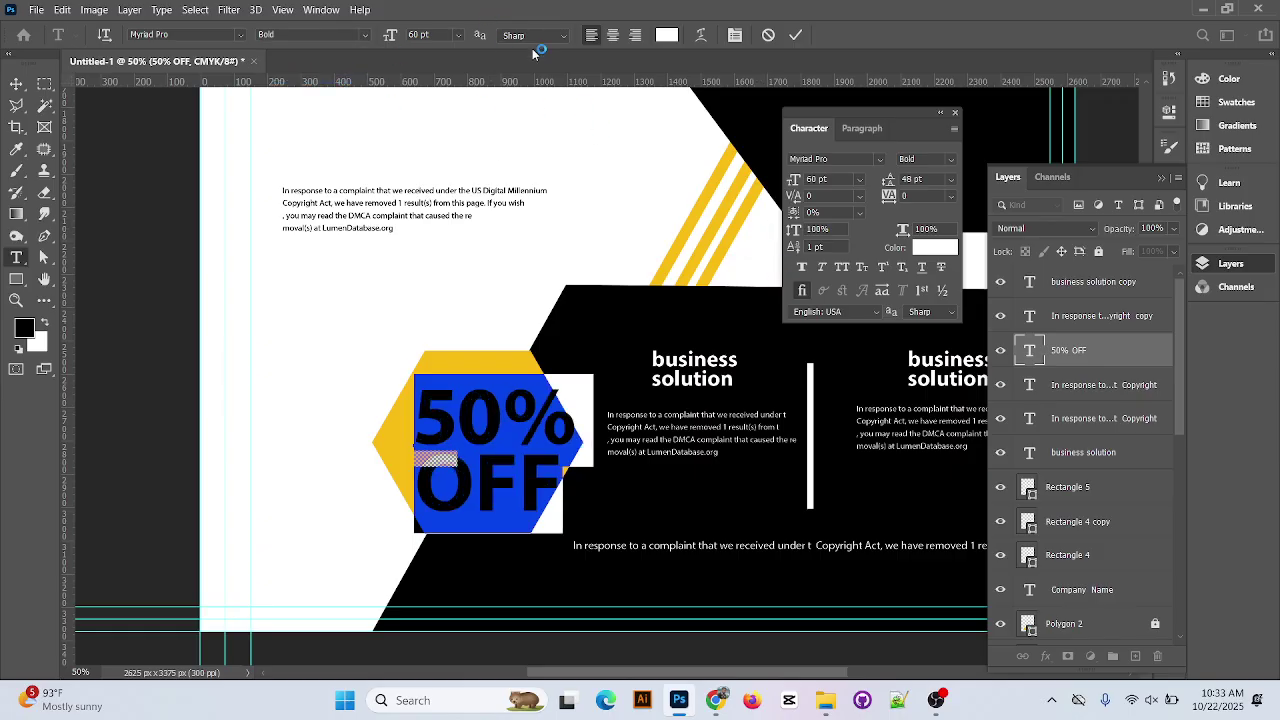
# Set the "50% OFF" text to 48 pt and center it in the hexagon
pyautogui.click(457, 35)
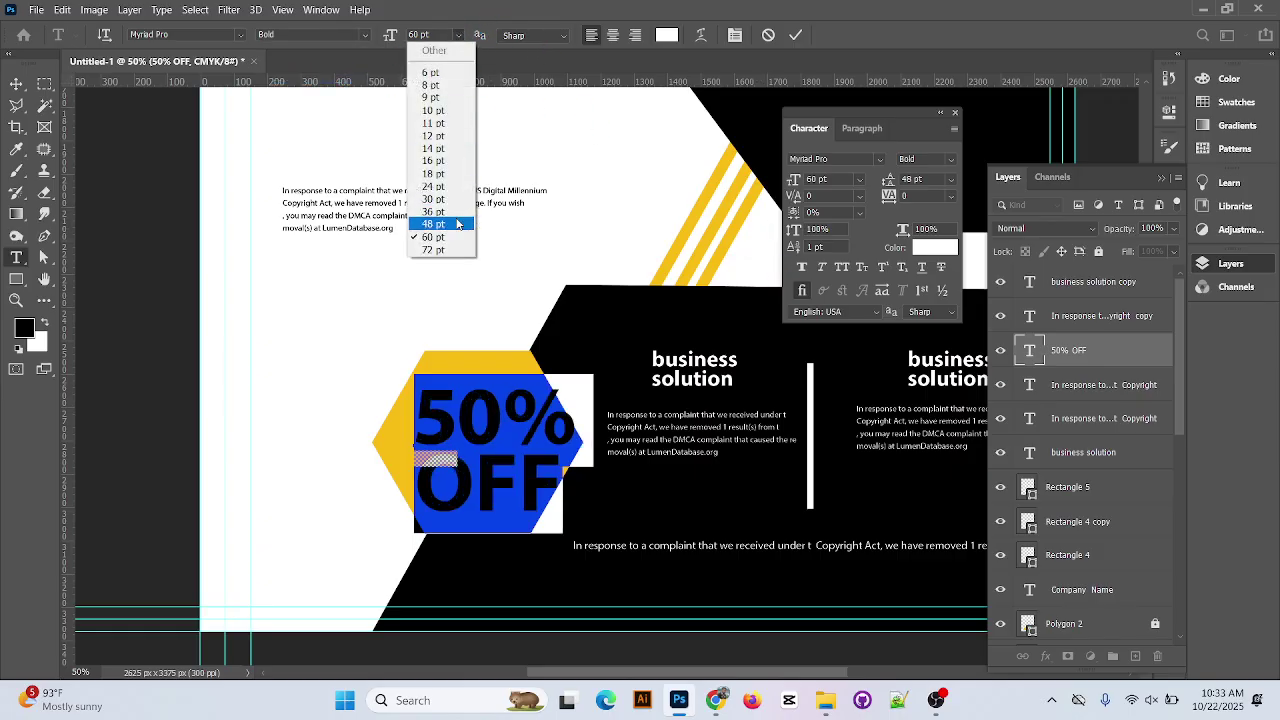
pyautogui.click(458, 219)
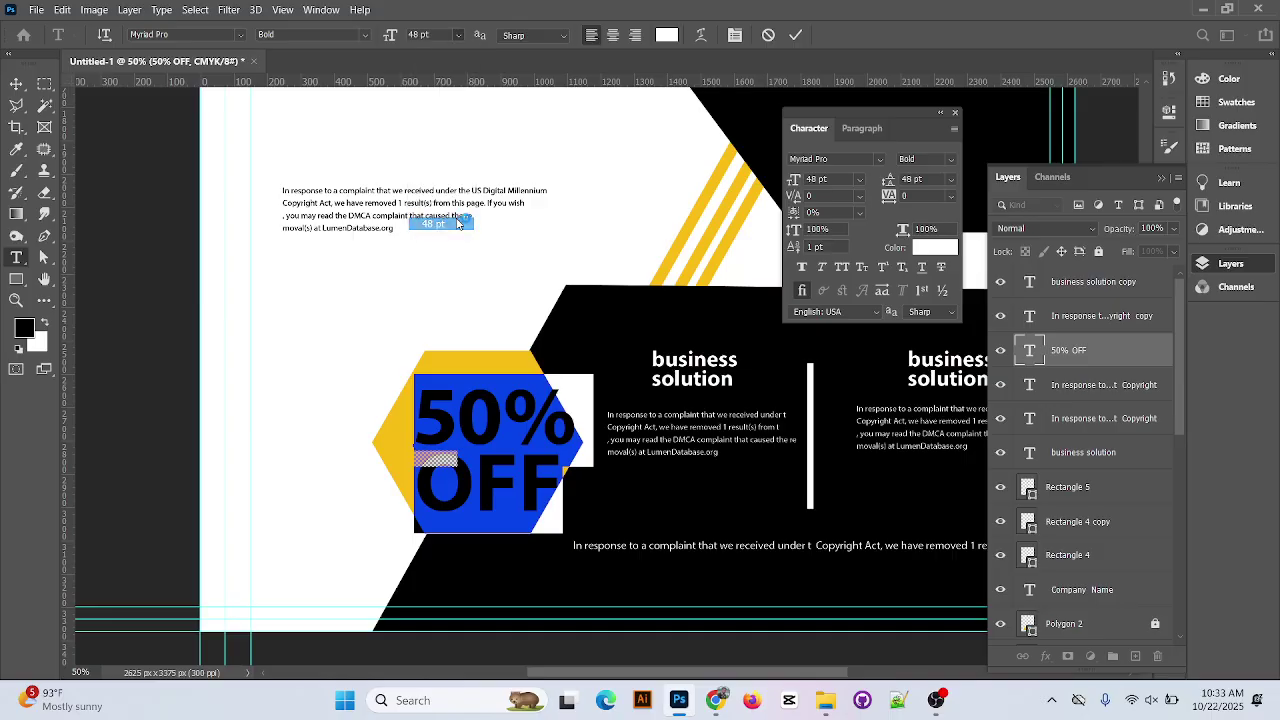
pyautogui.click(796, 35)
pyautogui.moveTo(478, 428)
pyautogui.mouseDown()
pyautogui.moveTo(482, 398)
pyautogui.moveTo(483, 427)
pyautogui.mouseUp()
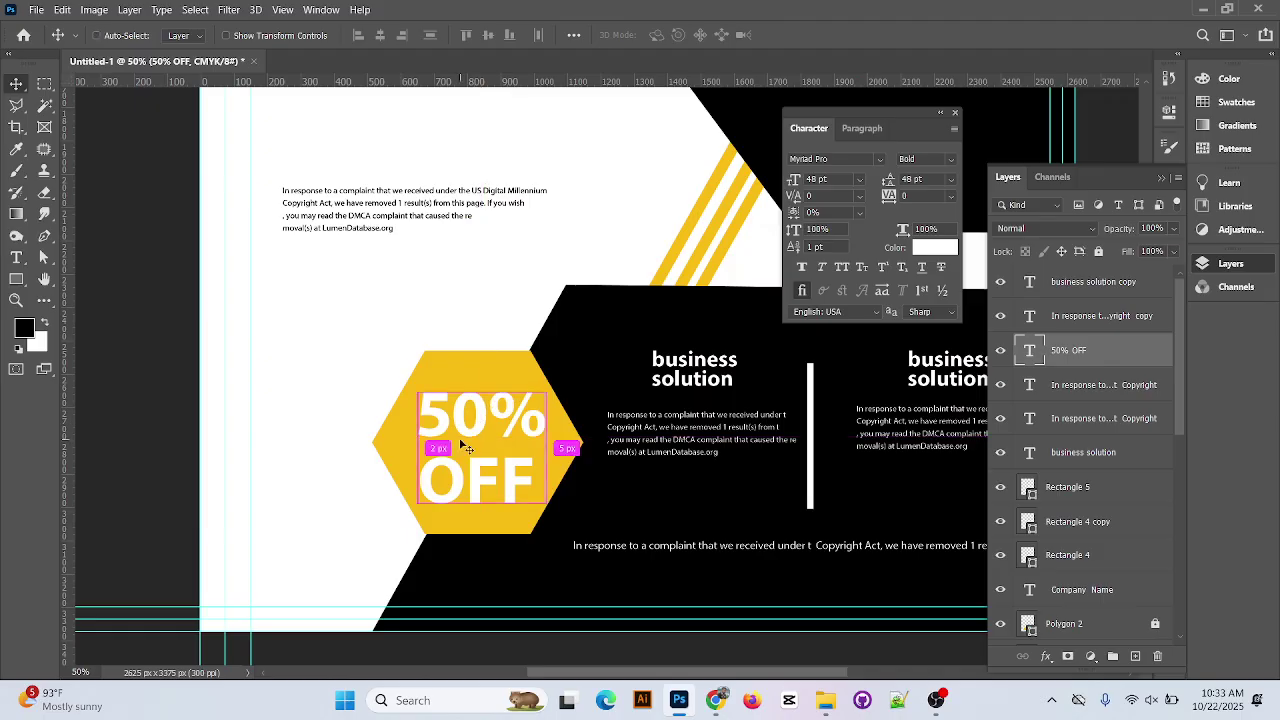
# Delete the reference image and show the hidden Shape 2, "Lorem ipsum dolor sit amet." heading and quoted Lorem ipsum text layers
pyautogui.scroll(-3, 470, 435)
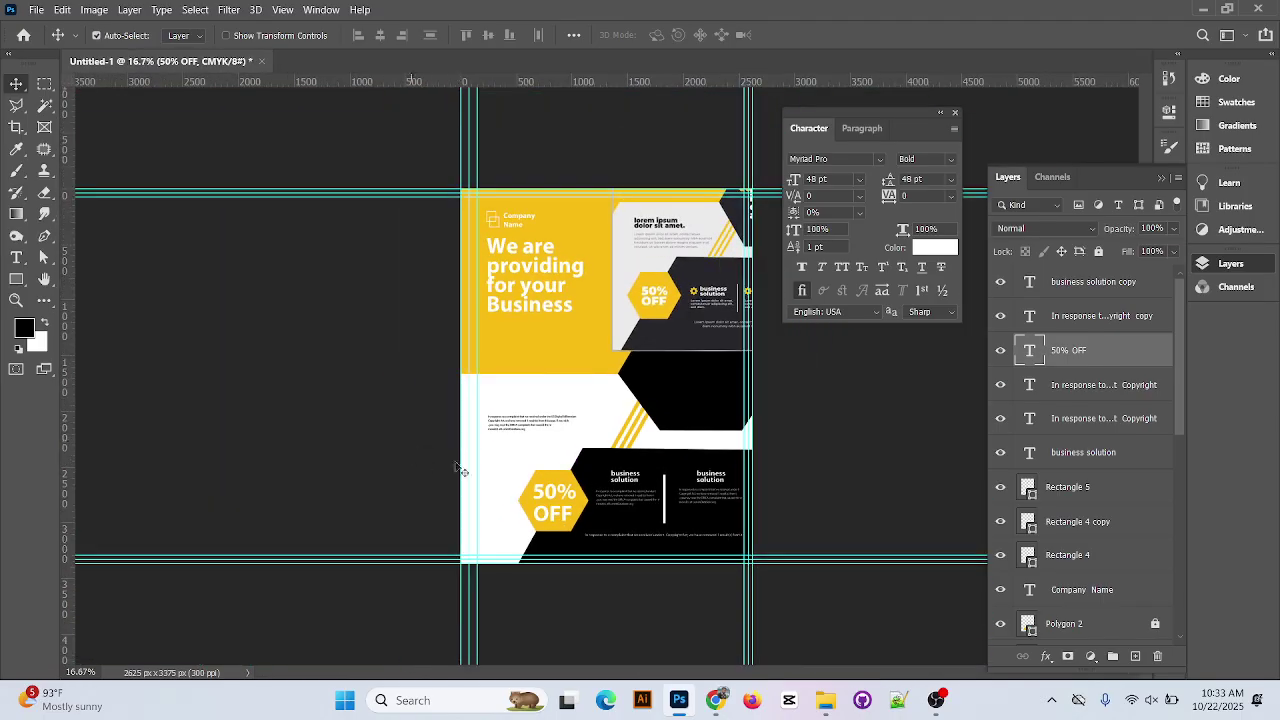
pyautogui.moveTo(752, 341); pyautogui.dragTo(607, 422)
pyautogui.press('Delete')
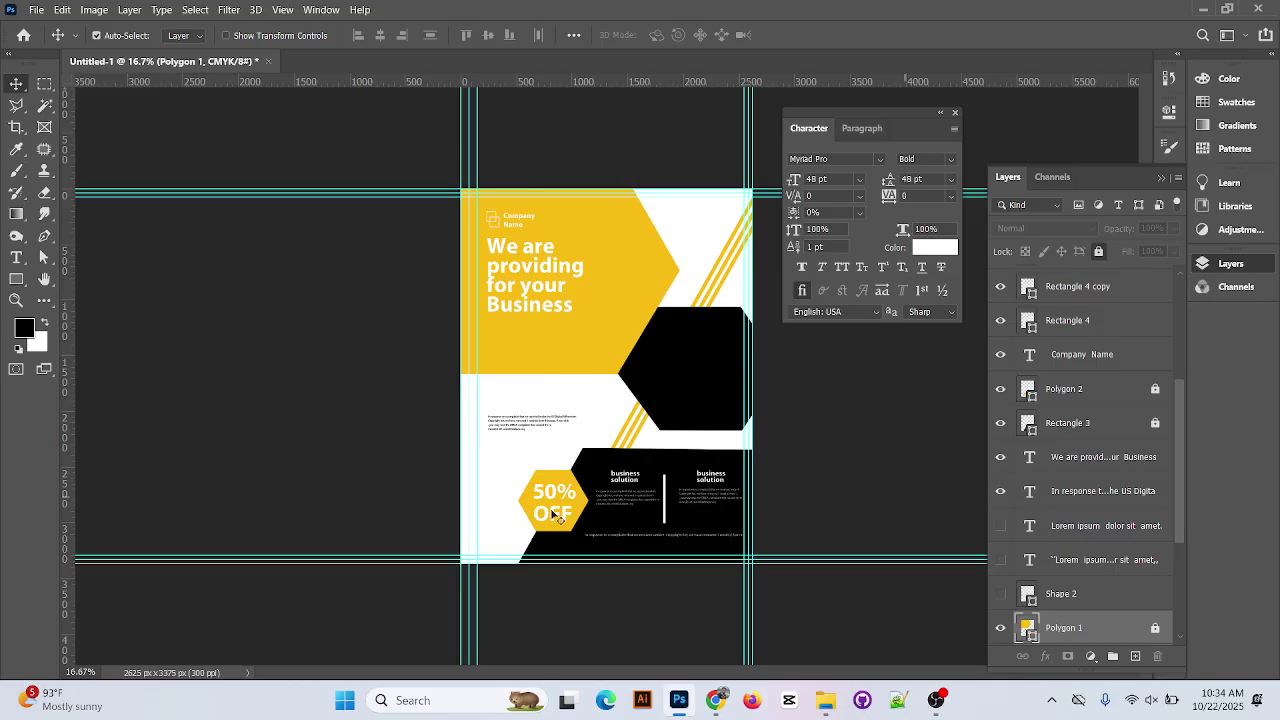
pyautogui.click(1000, 525)
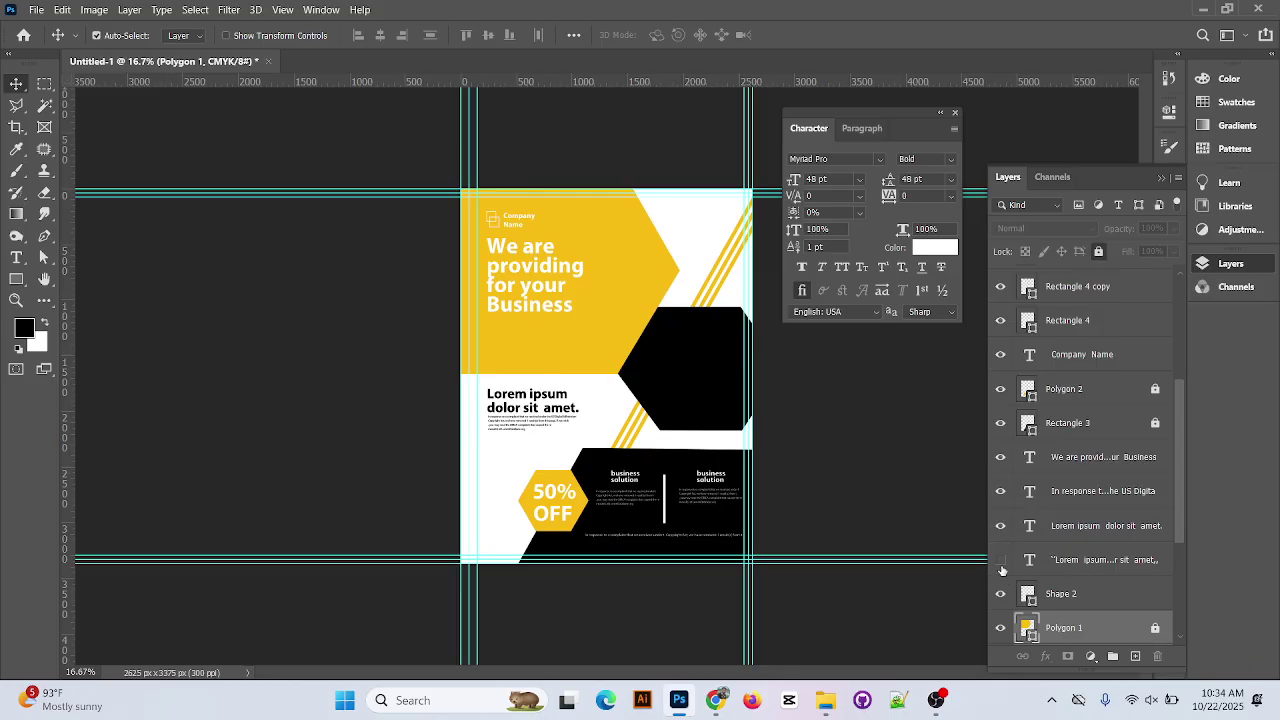
pyautogui.click(1000, 560)
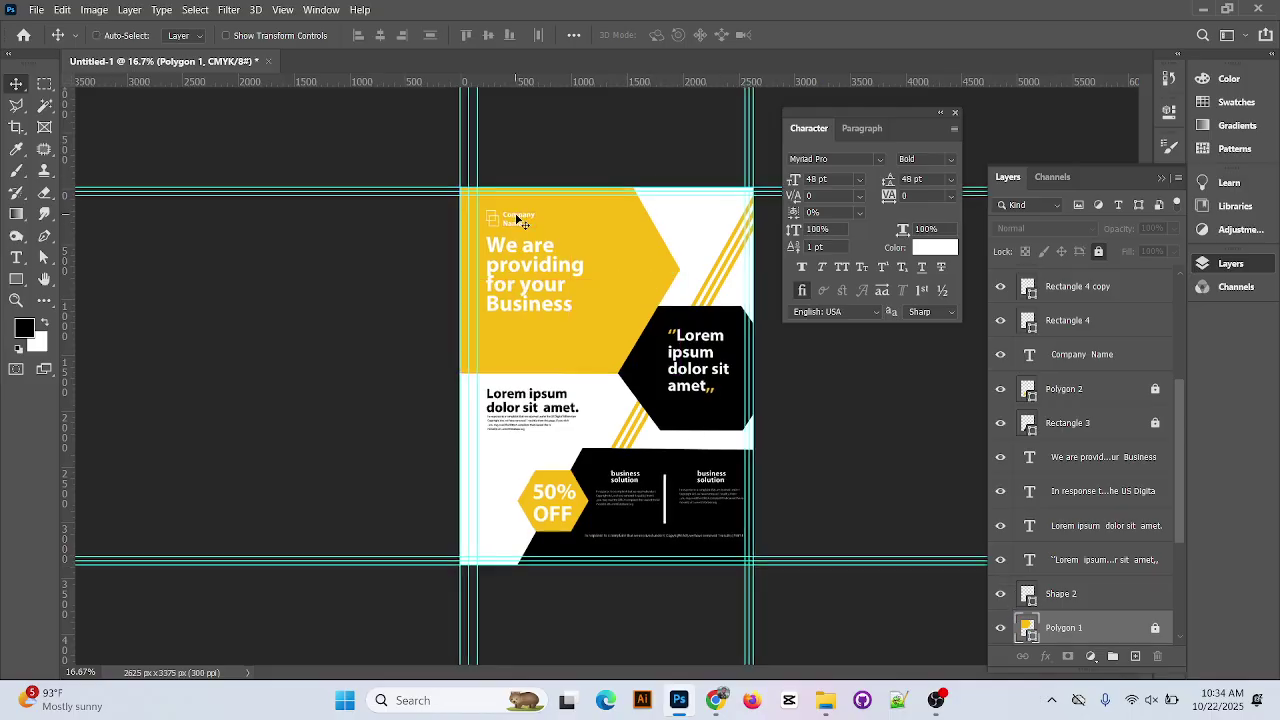
# Examine the company logo up close and check the layer visibilities to find the layers of its two outlined squares
pyautogui.hotkey('ctrl', '+')
pyautogui.hotkey('ctrl', '+')
pyautogui.moveTo(565, 248); pyautogui.dragTo(660, 477)
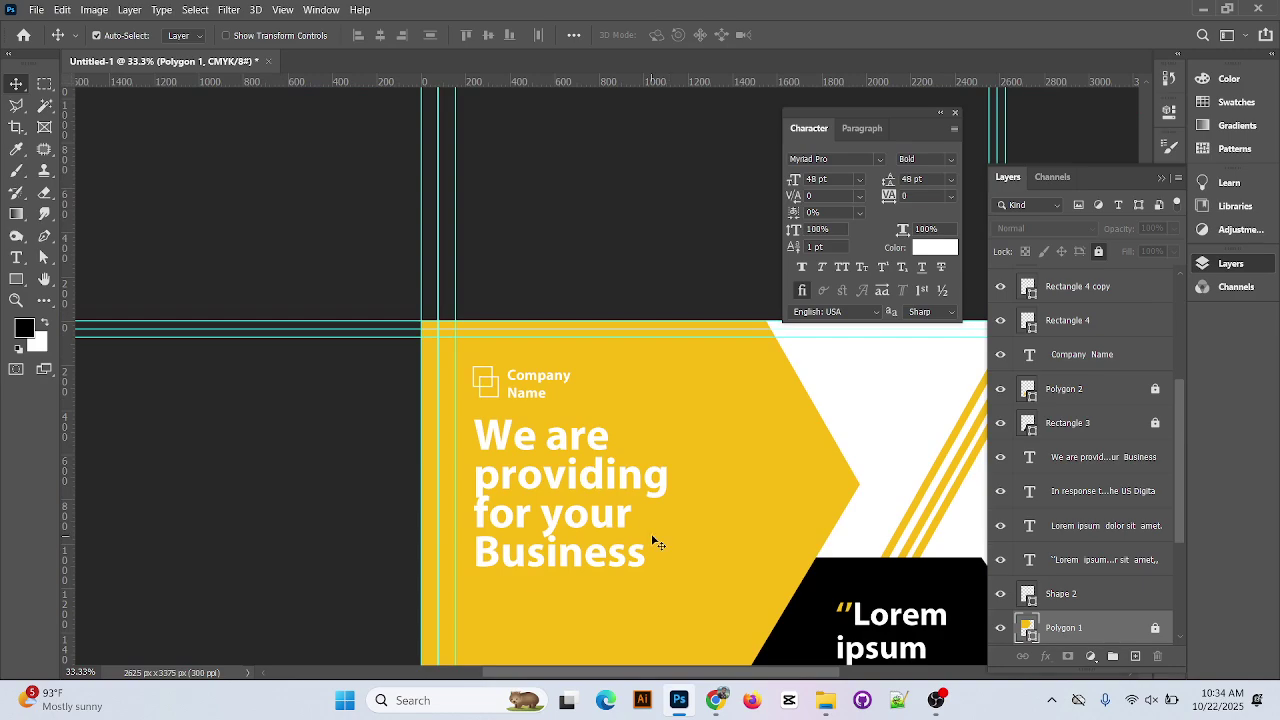
pyautogui.hotkey('ctrl', '+')
pyautogui.hotkey('ctrl', '+')
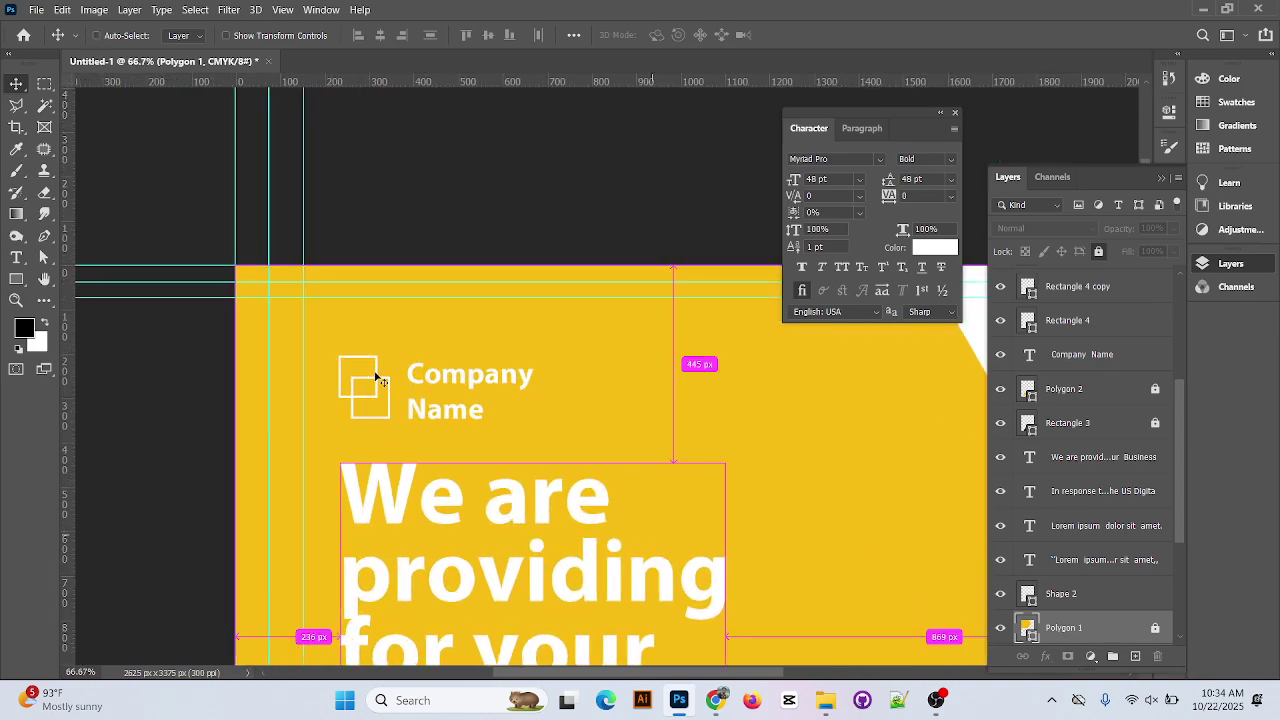
pyautogui.click(372, 380)
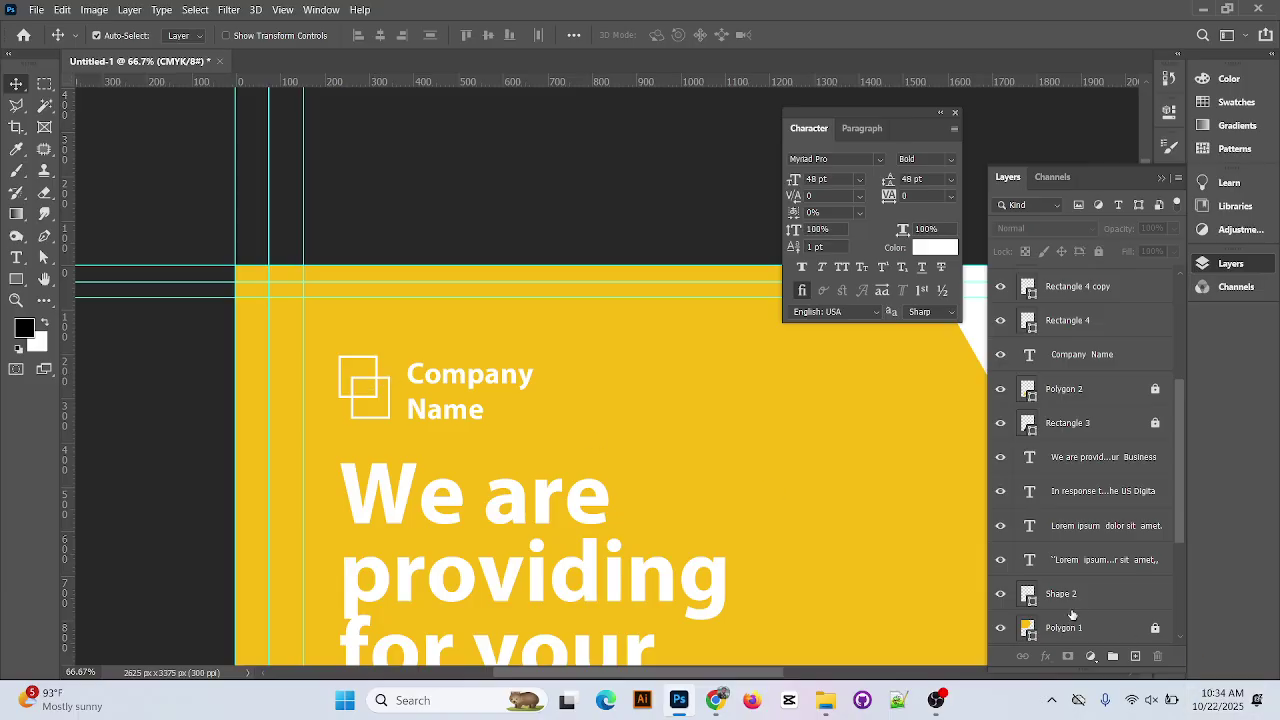
pyautogui.click(1072, 596)
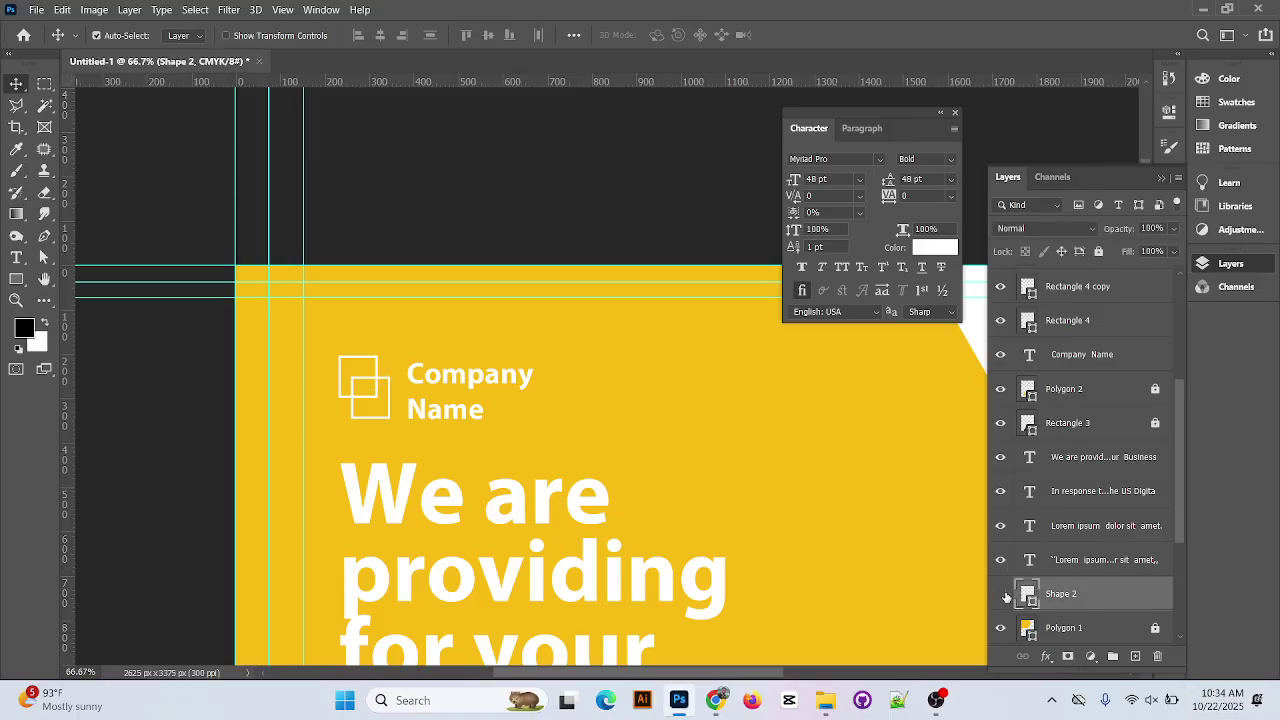
pyautogui.scroll(3, 1132, 460)
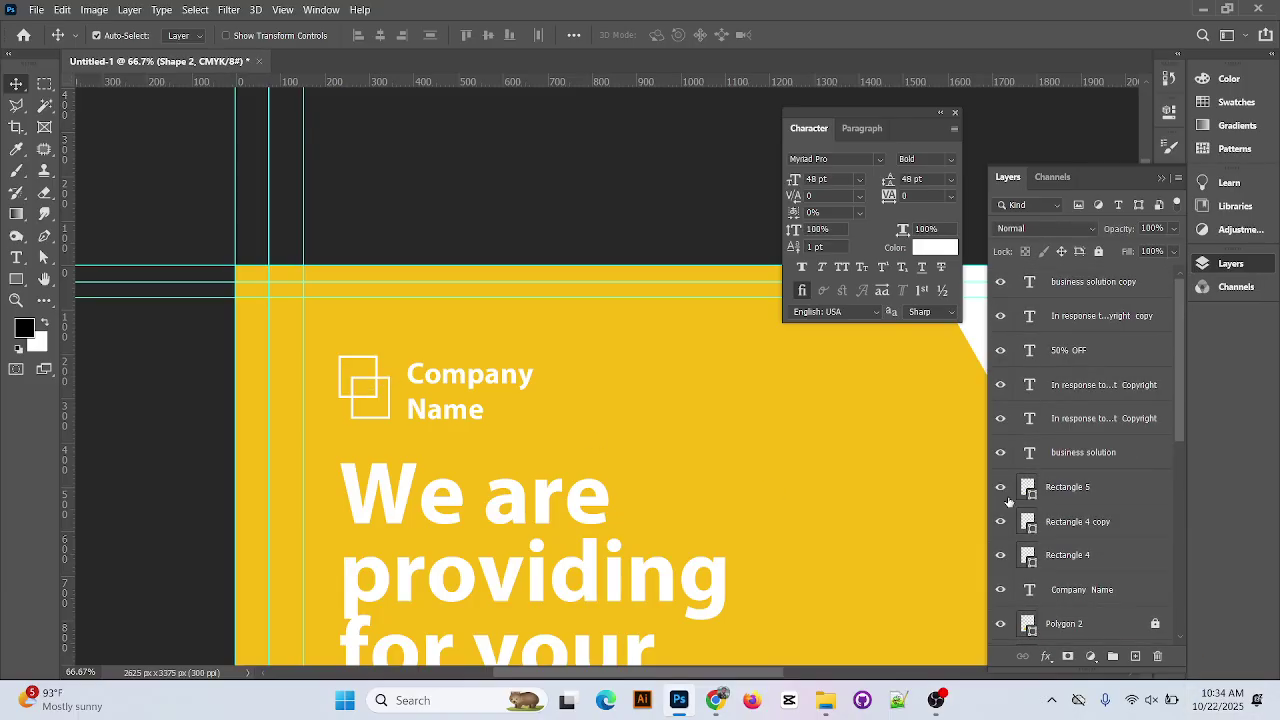
pyautogui.scroll(-5, 1046, 521)
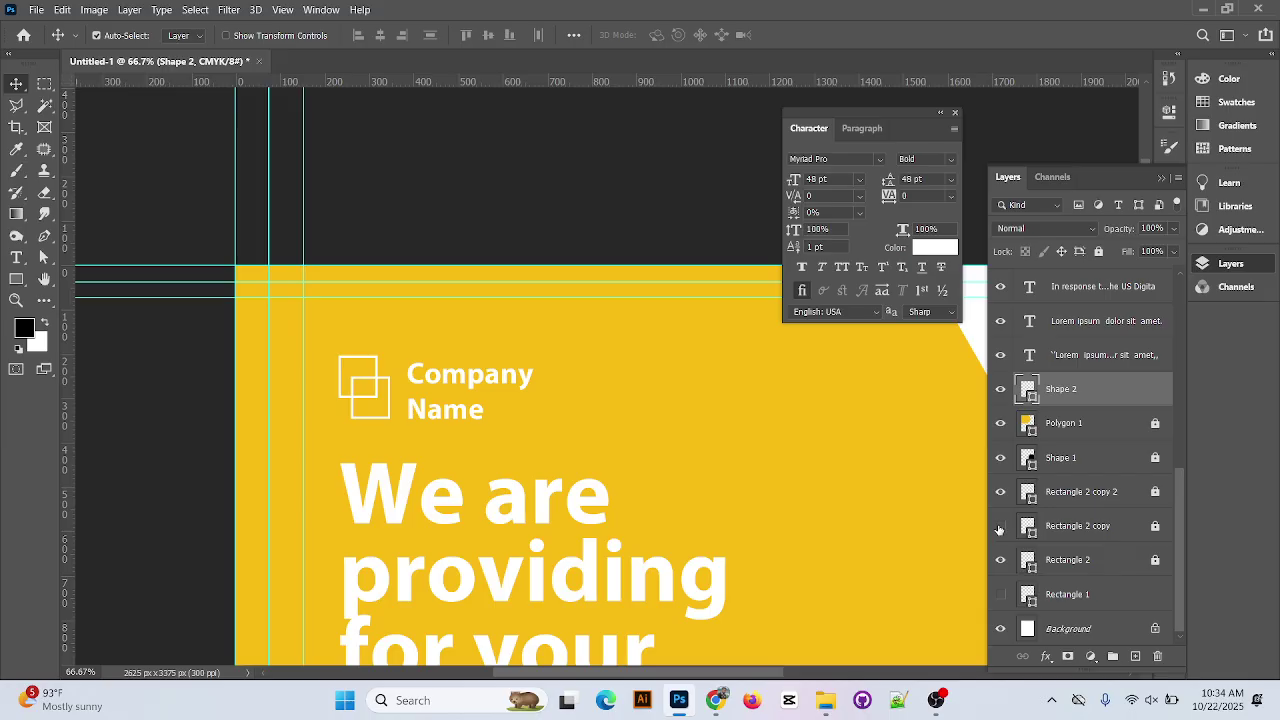
pyautogui.click(1001, 595)
# Unlock the Polygon 1, Shape 1, Rectangle 2 copy 2, Rectangle 2 copy and Rectangle 2 layers
pyautogui.click(1155, 505)
pyautogui.click(1156, 492)
pyautogui.click(1155, 526)
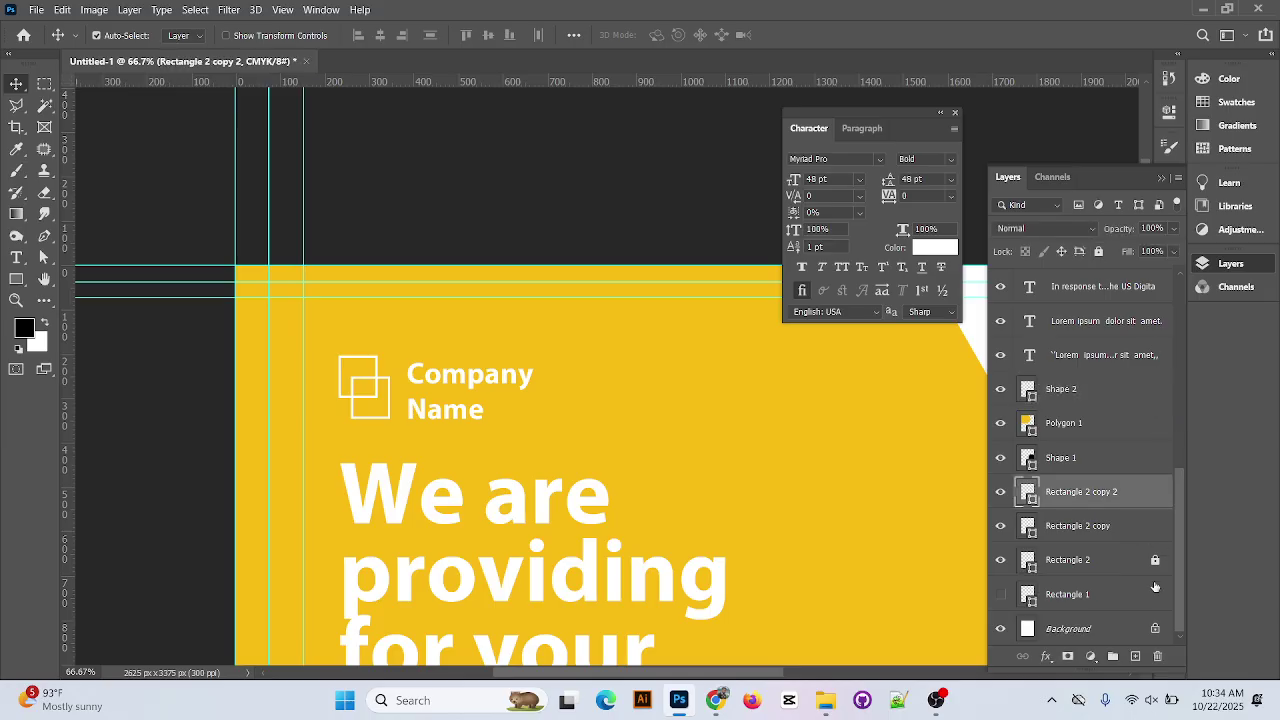
pyautogui.click(1156, 592)
pyautogui.click(1156, 561)
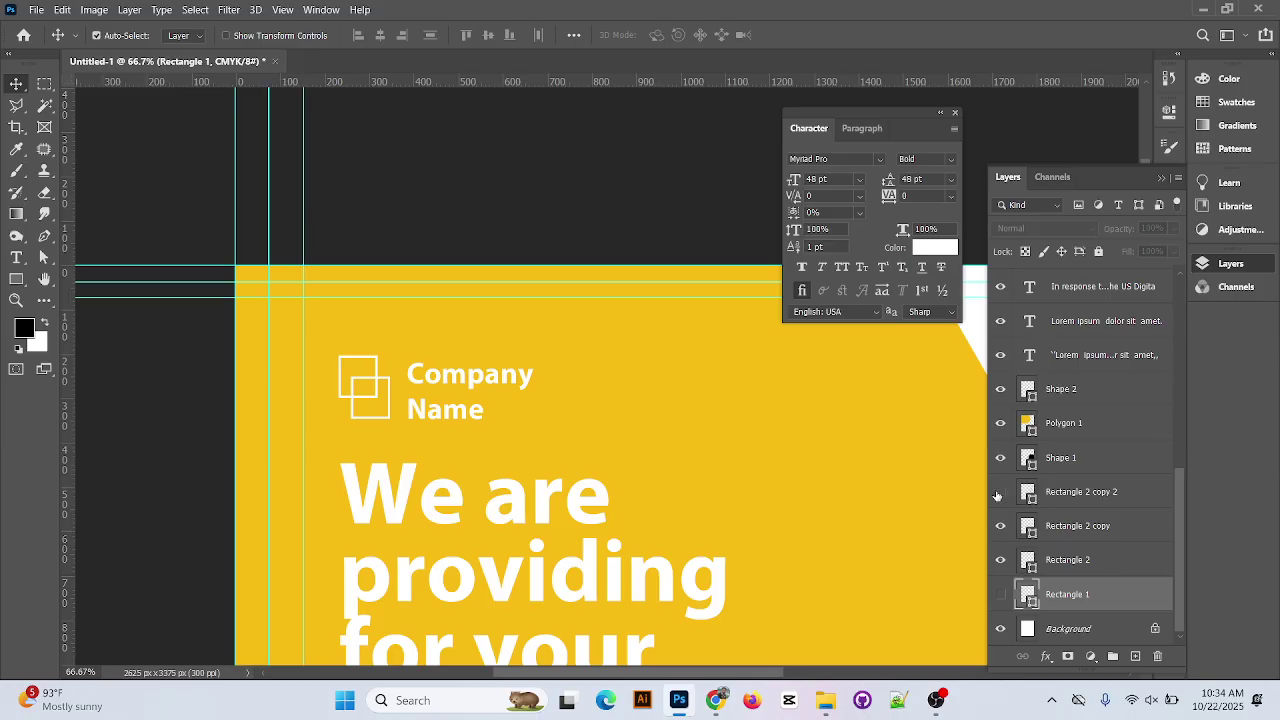
# Unlock the Rectangle 3 and Polygon 2 layers
pyautogui.scroll(3, 1035, 528)
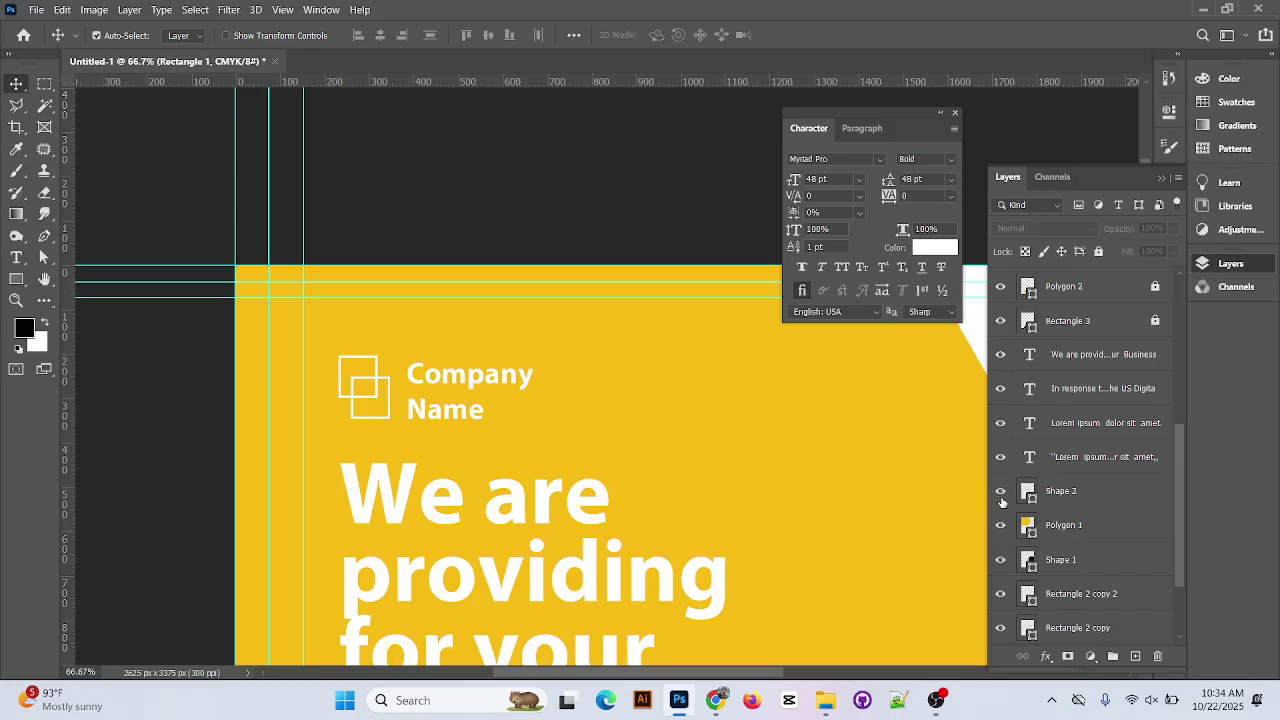
pyautogui.scroll(3, 1005, 502)
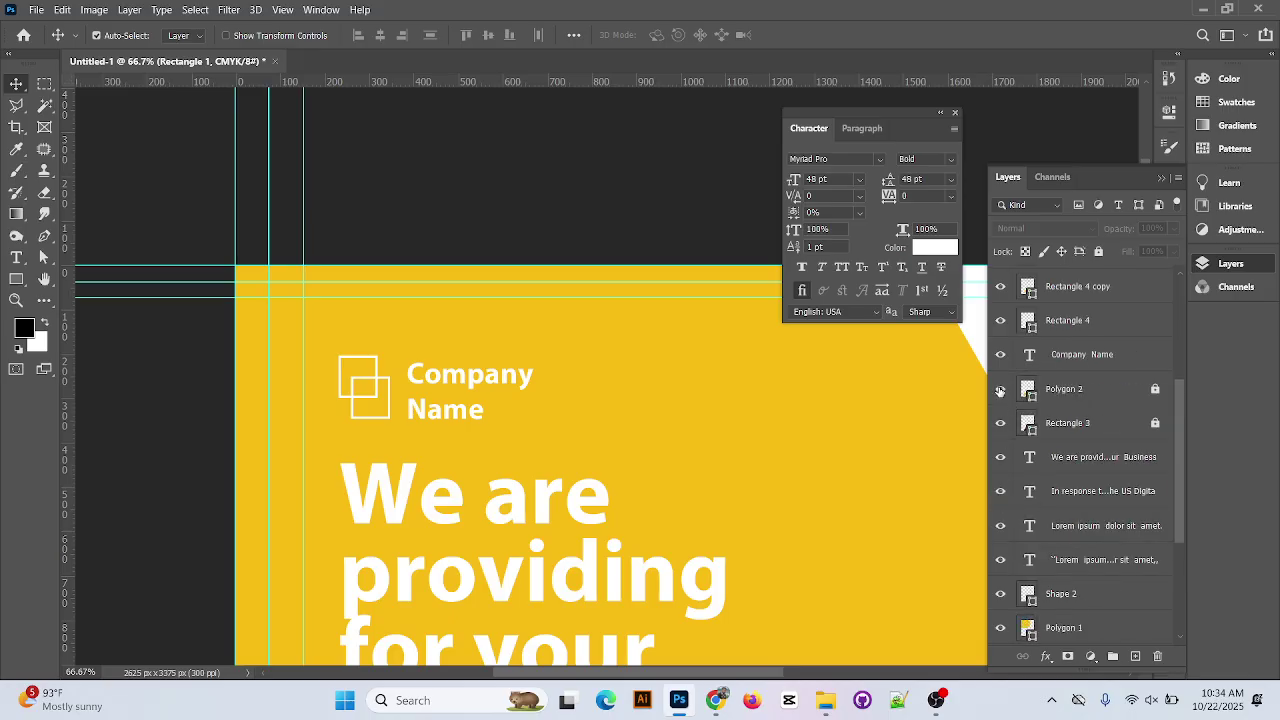
pyautogui.click(1155, 424)
pyautogui.scroll(1, 1020, 418)
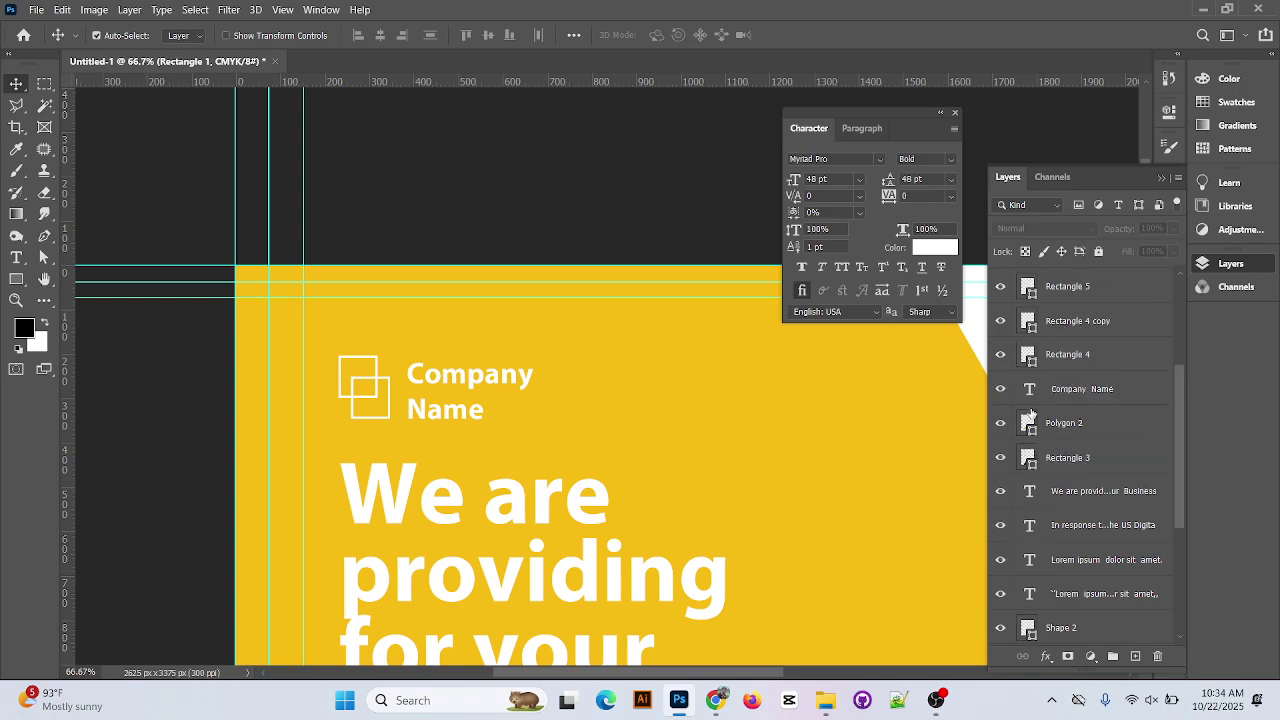
# Thicken the stroke of the logo's upper square on the Rectangle 4 layer
pyautogui.click(1002, 358)
pyautogui.click(1003, 358)
pyautogui.click(1003, 358)
pyautogui.click(353, 362)
pyautogui.press('u')
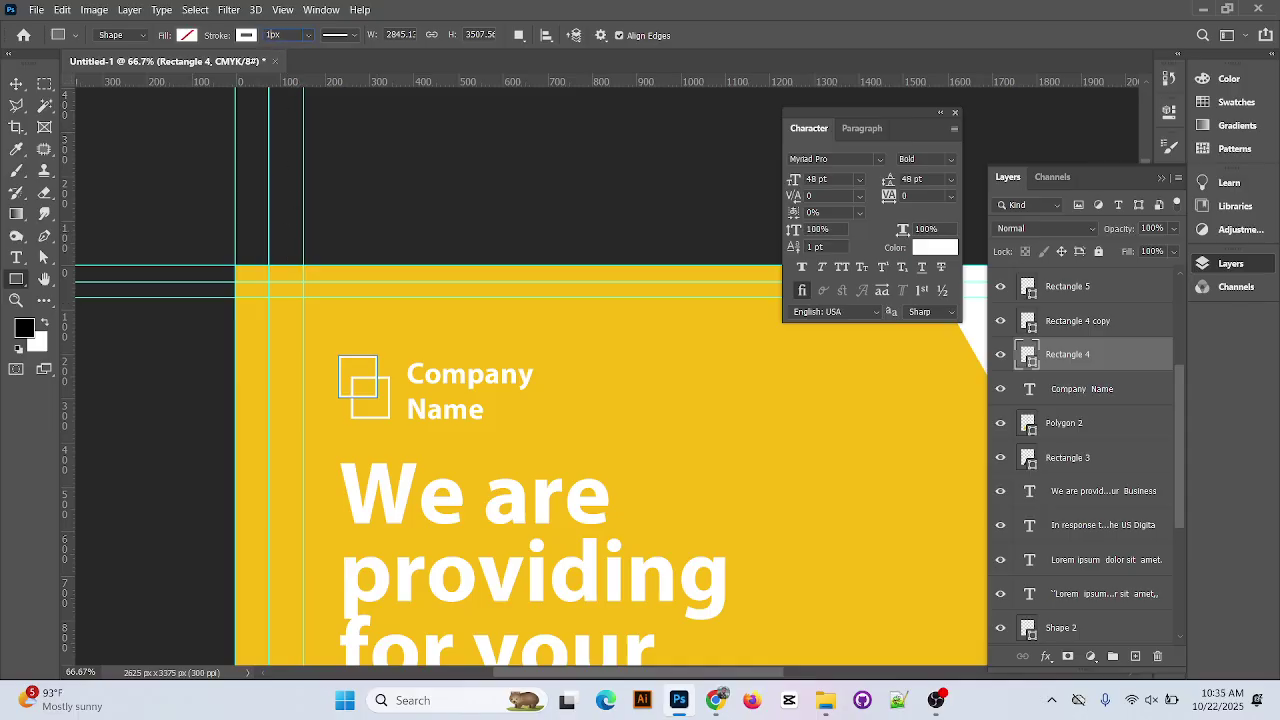
pyautogui.press('Return')
pyautogui.click(16, 83)
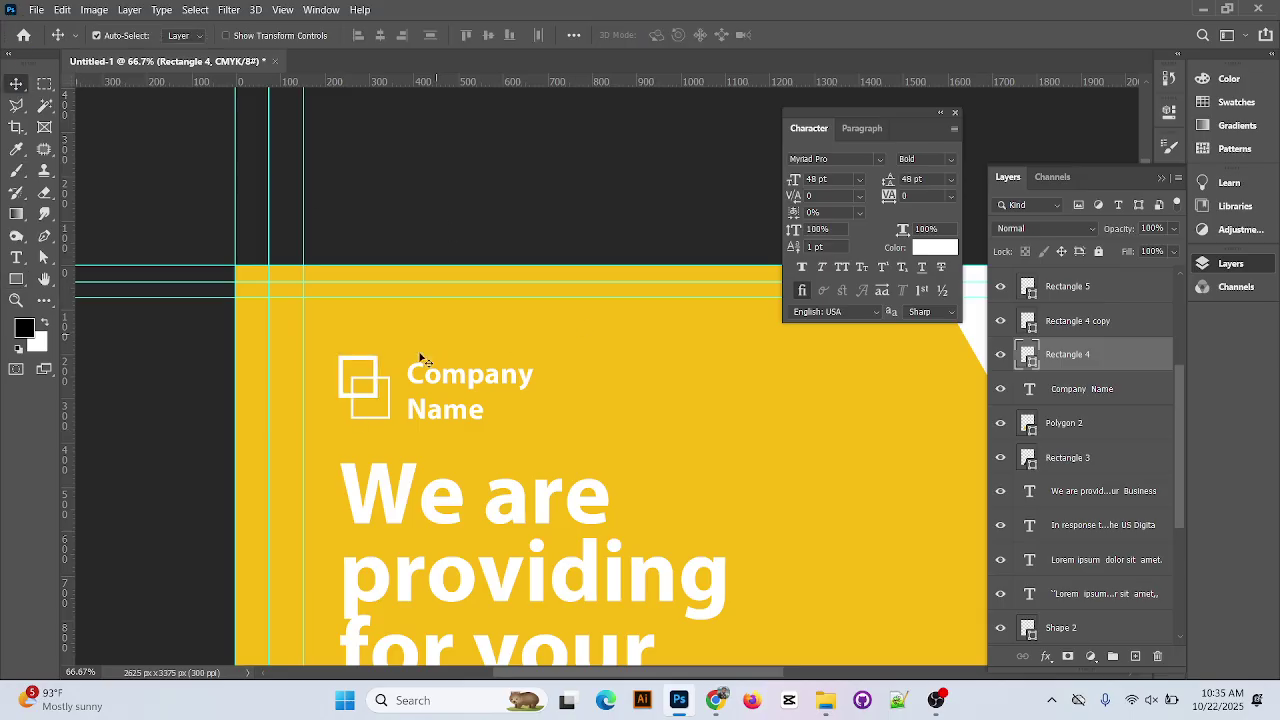
# Set the stroke of the logo's lower square on the Rectangle 4 copy layer to 10 px
pyautogui.click(411, 393)
pyautogui.click(390, 398)
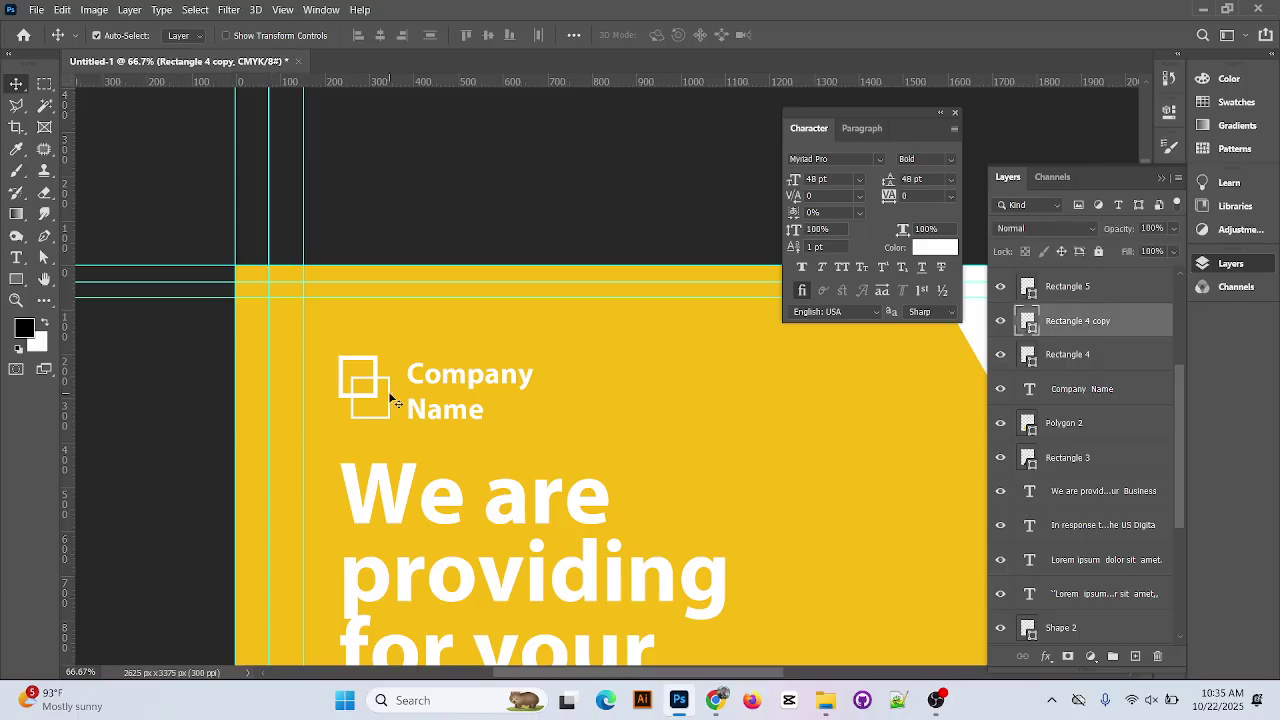
pyautogui.click(16, 279)
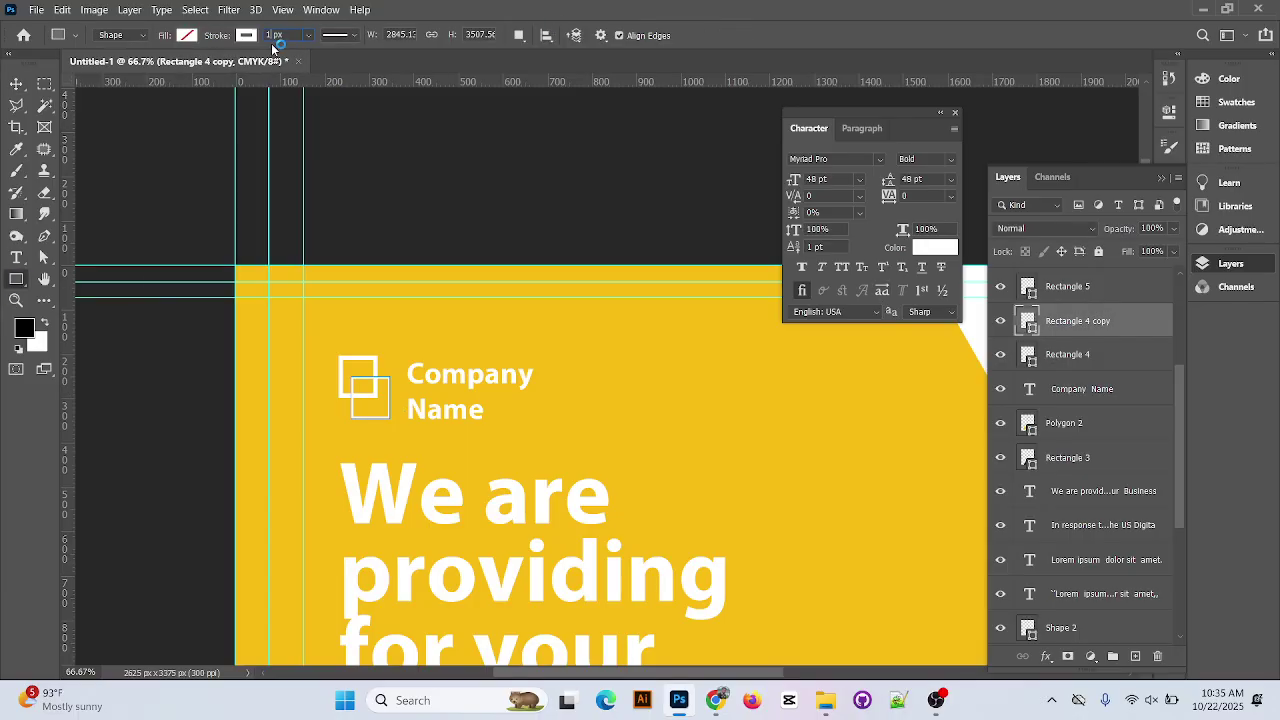
pyautogui.write('14')
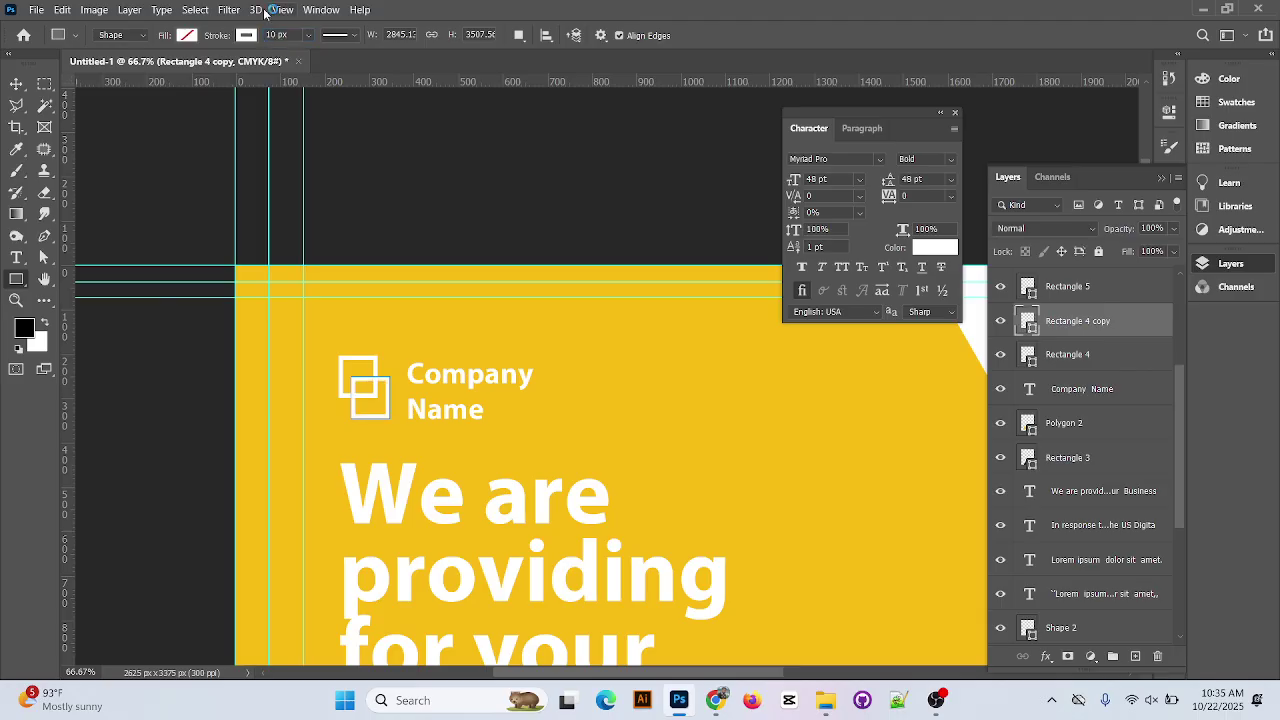
pyautogui.write('v')
# Set the "Company Name" text beside the logo to 18 pt
pyautogui.click(452, 429)
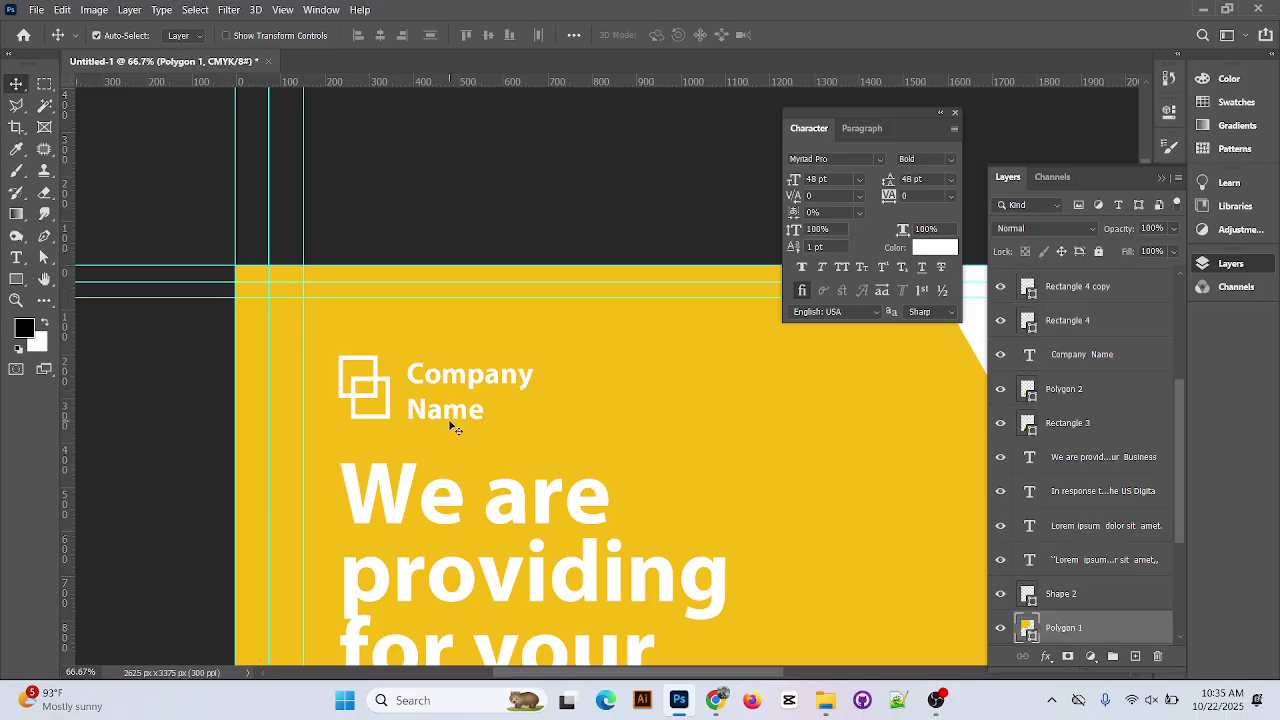
pyautogui.doubleClick(455, 410)
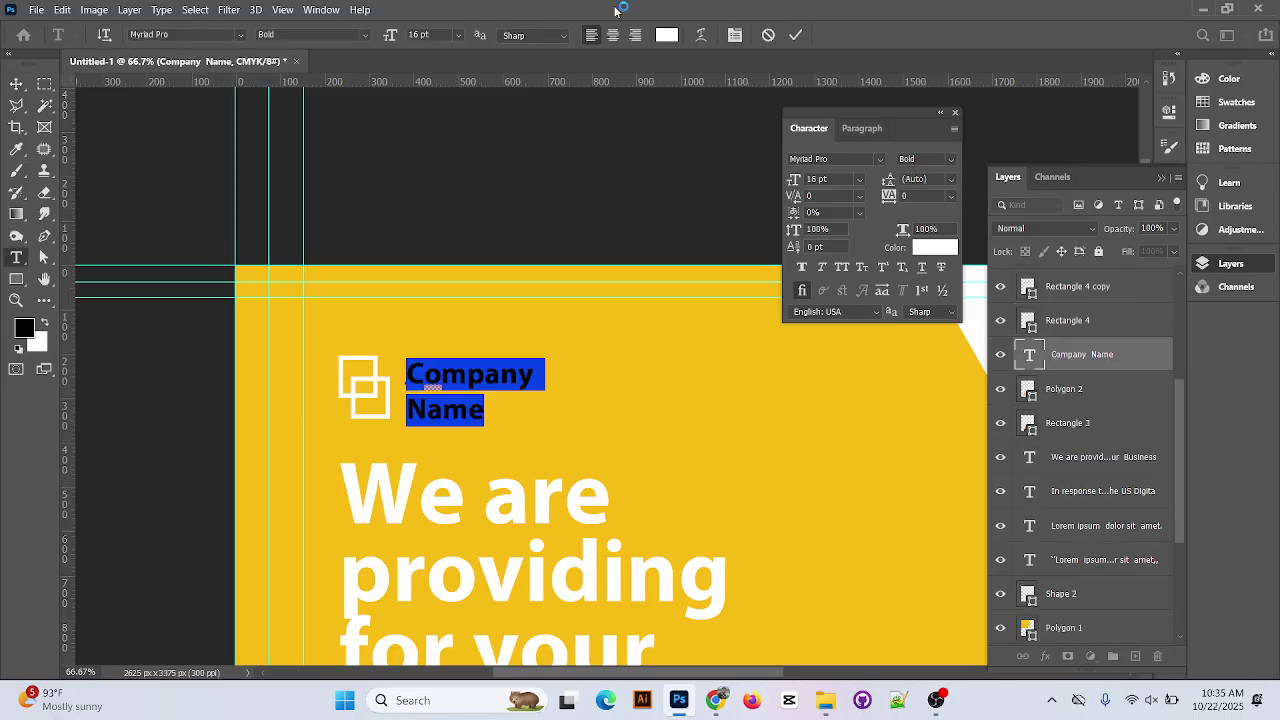
pyautogui.click(458, 35)
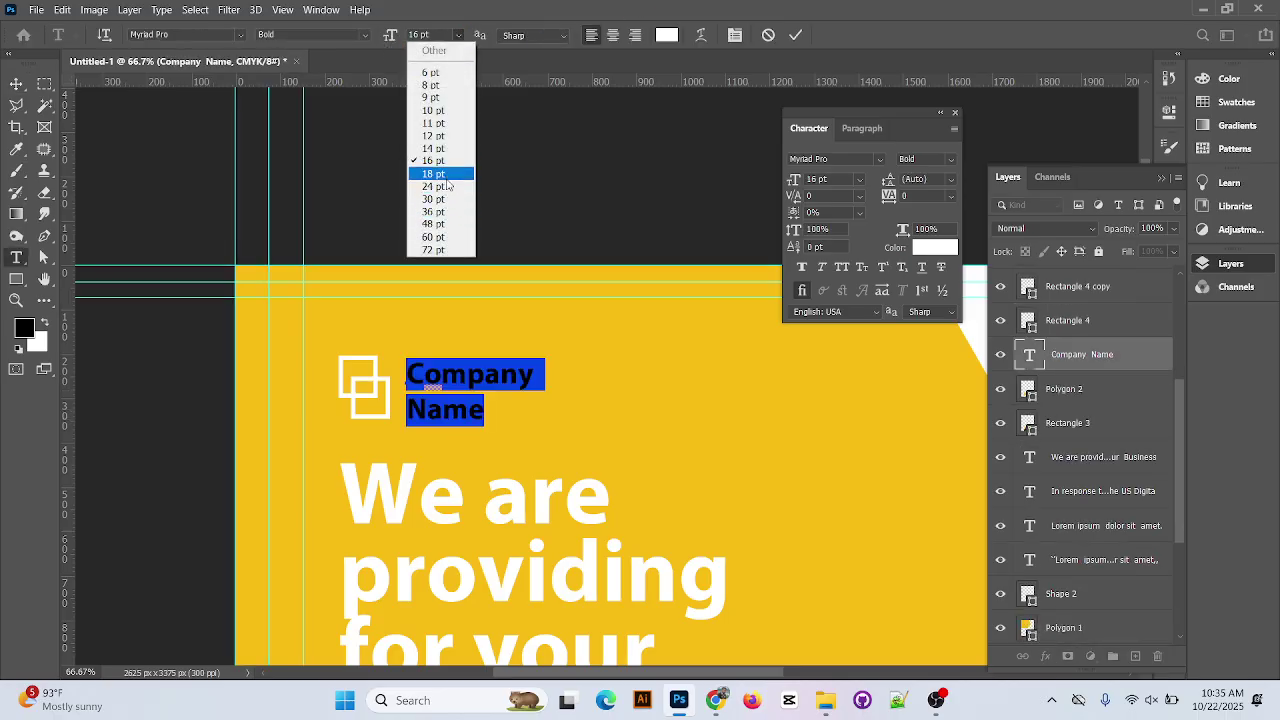
pyautogui.click(446, 175)
pyautogui.click(795, 35)
pyautogui.press('v')
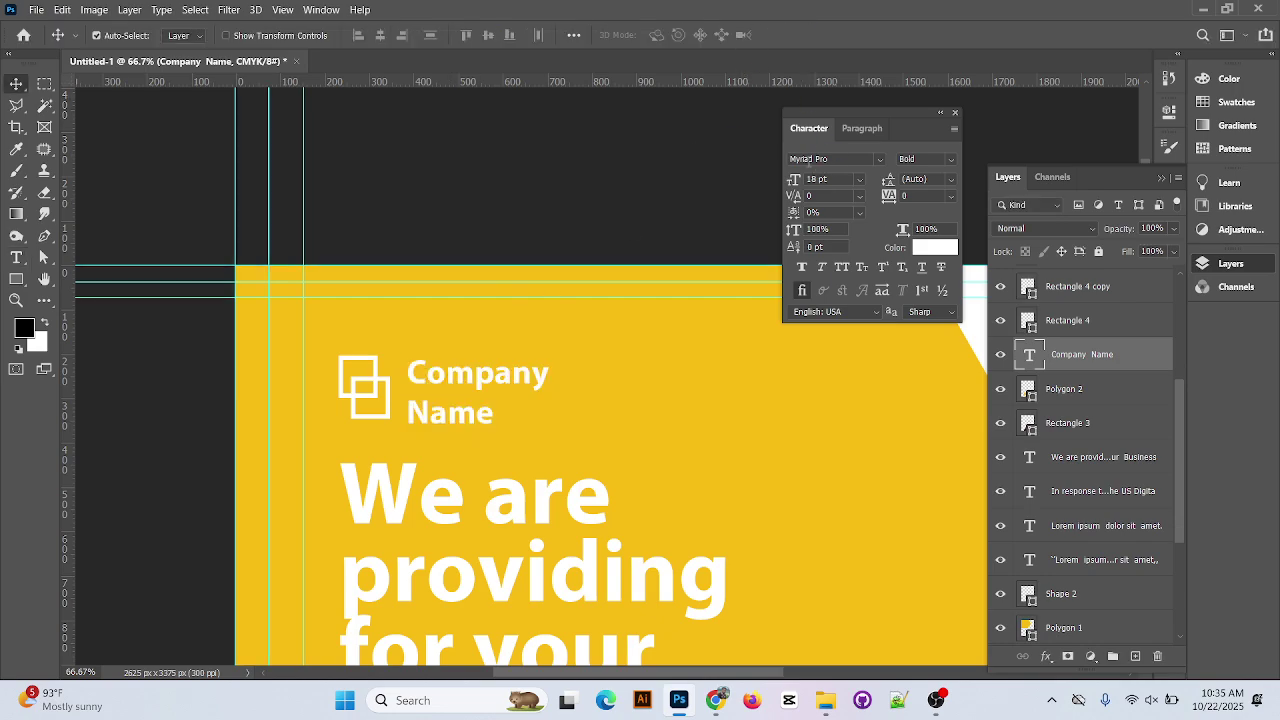
# Close the Character settings and shift the "Lorem ipsum dolor sit amet" quote slightly left inside the black hexagon
pyautogui.hotkey('ctrl', '-')
pyautogui.hotkey('ctrl', '-')
pyautogui.hotkey('ctrl', '-')
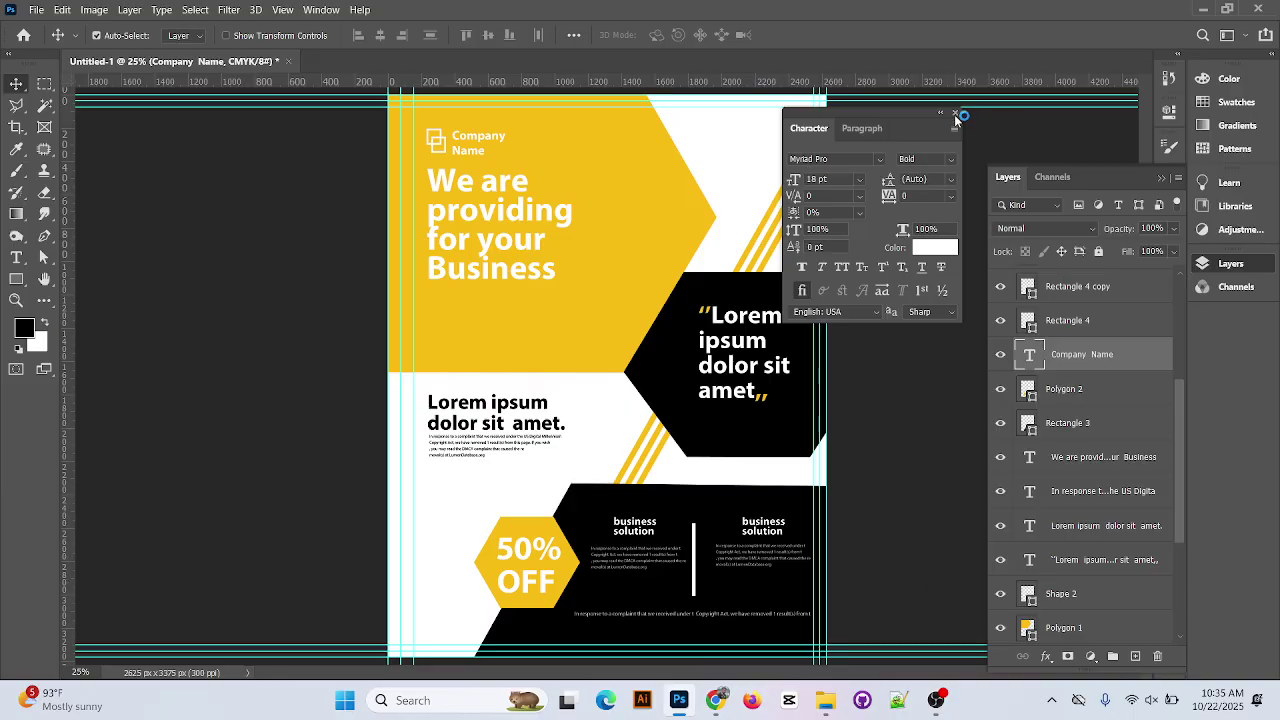
pyautogui.click(955, 116)
pyautogui.hotkey('ctrl', '-')
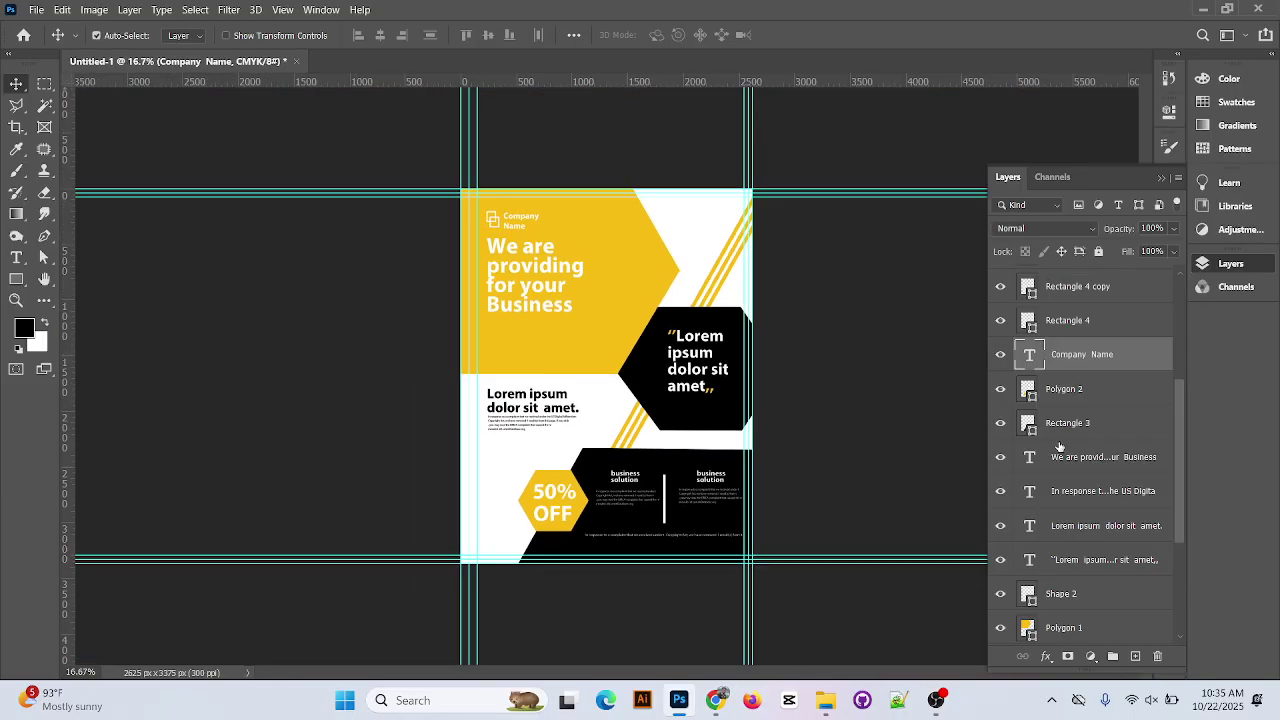
pyautogui.moveTo(695, 395); pyautogui.dragTo(687, 398)
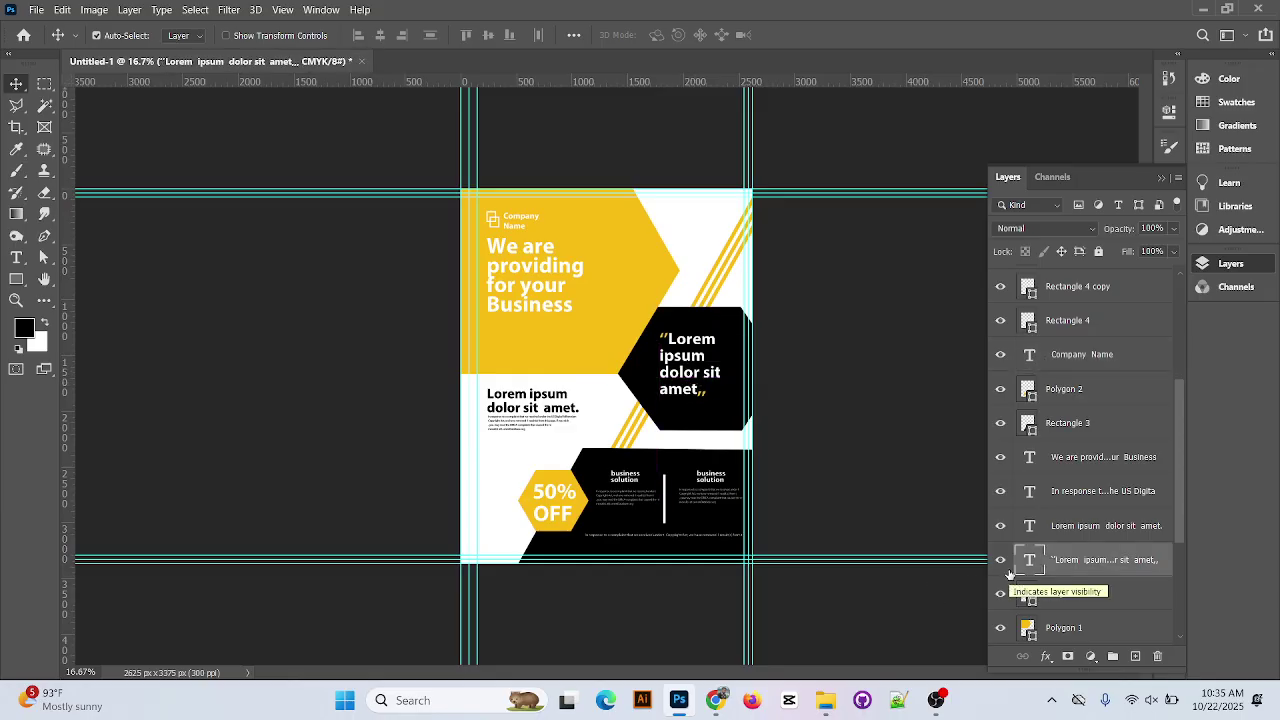
# Switch to the browser to check the reference flyer in the "creative flyer design" results, and return to Photoshop
pyautogui.click(1203, 9)
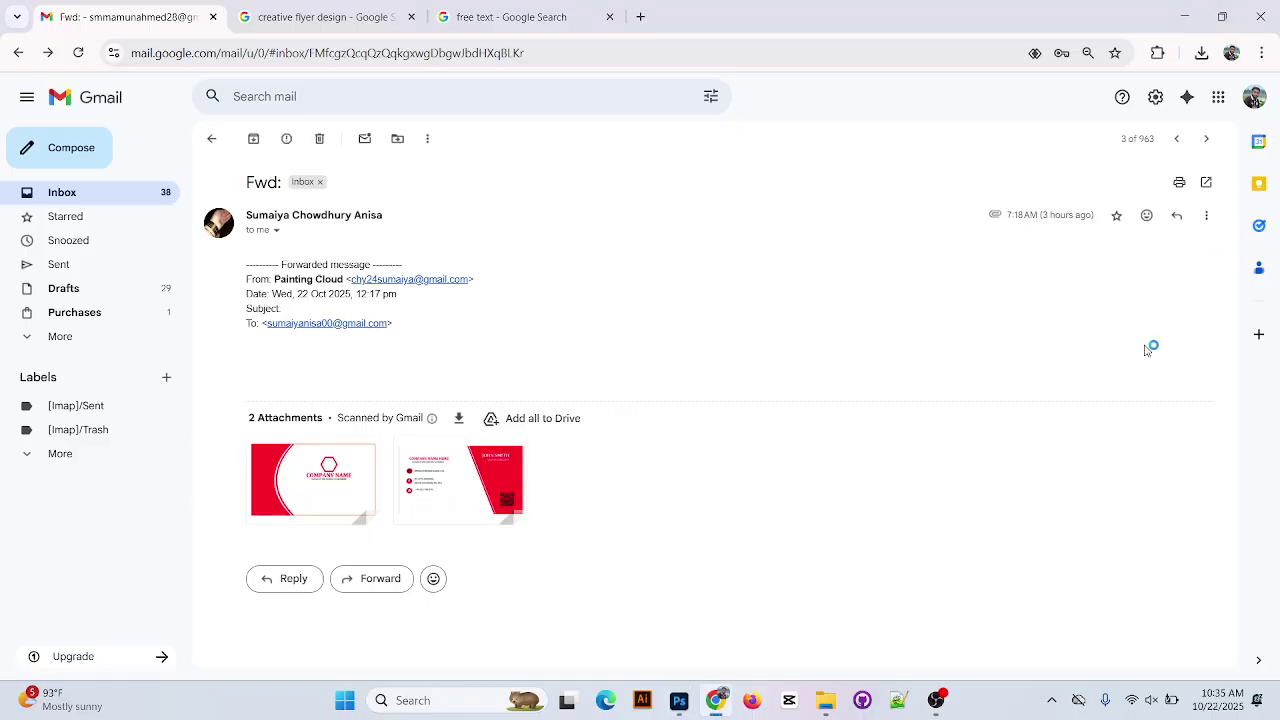
pyautogui.click(344, 14)
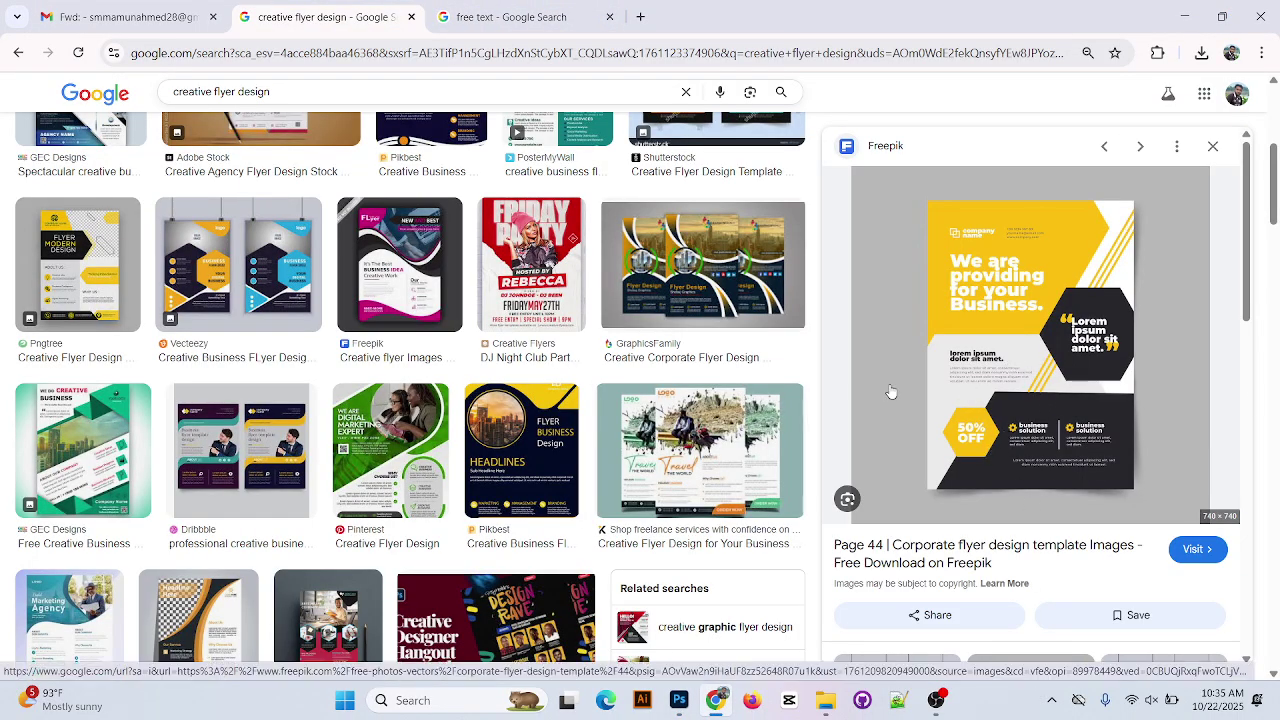
pyautogui.click(1183, 16)
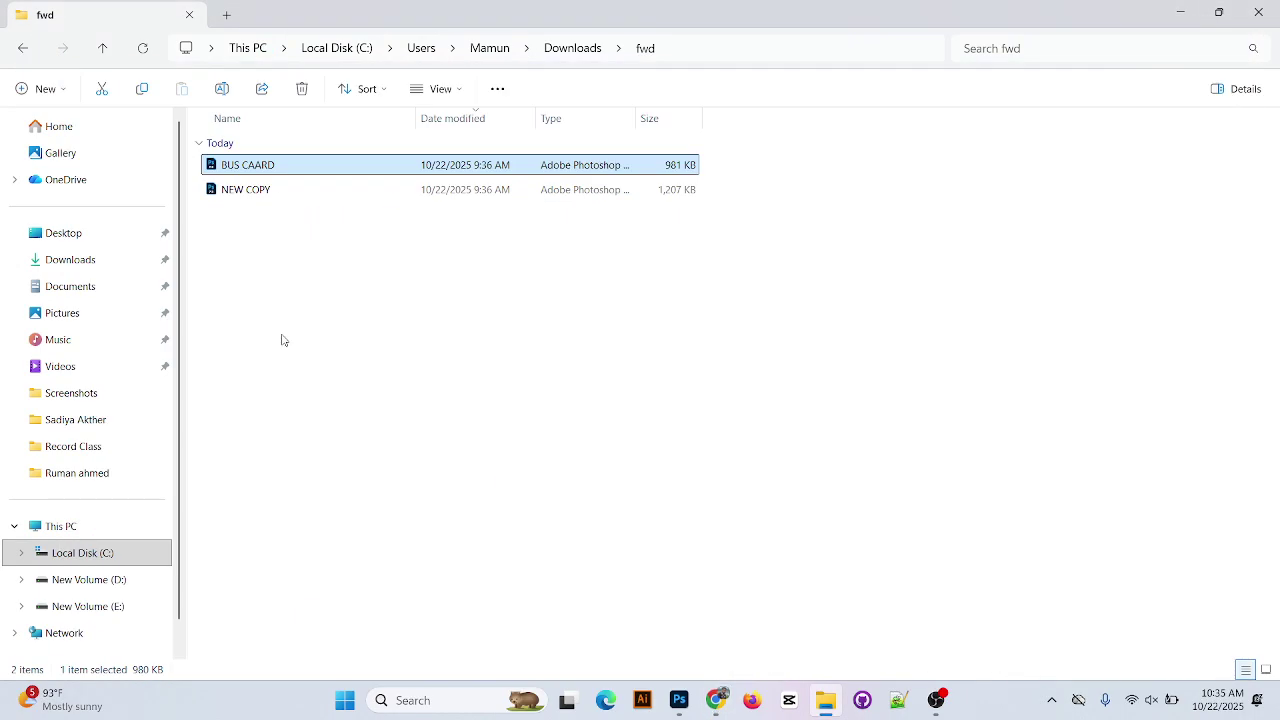
pyautogui.click(690, 702)
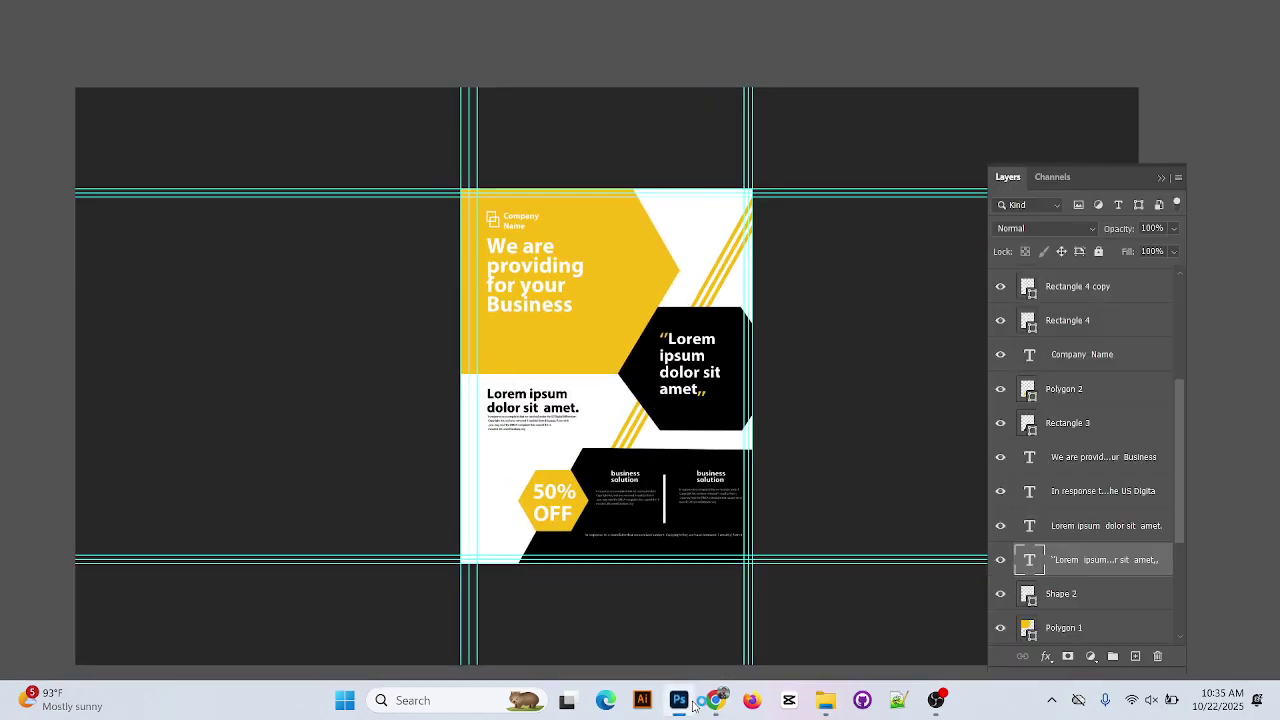
# Draw a rectangle about 209 by 202 px at the page's left edge just below the yellow area and fill it yellow
pyautogui.hotkey('ctrl', '+')
pyautogui.hotkey('ctrl', '+')
pyautogui.hotkey('ctrl', '+')
pyautogui.hotkey('ctrl', '+')
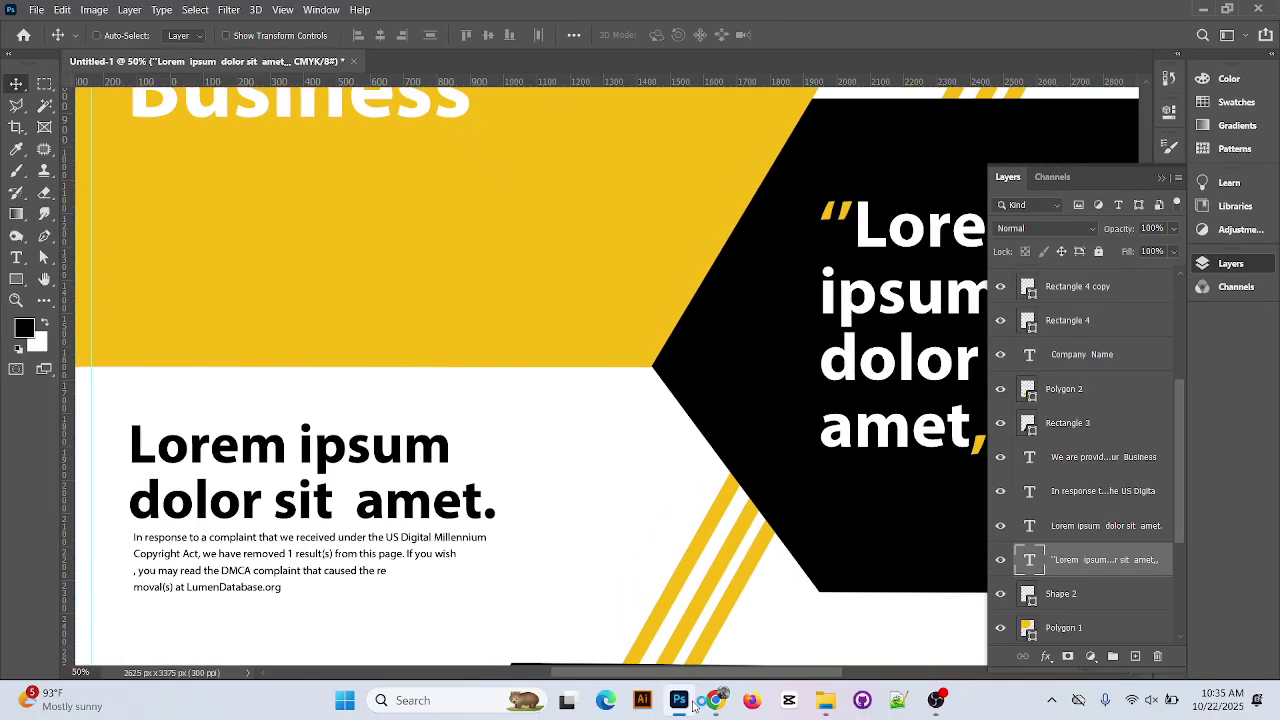
pyautogui.moveTo(297, 378); pyautogui.dragTo(644, 352)
pyautogui.click(16, 279)
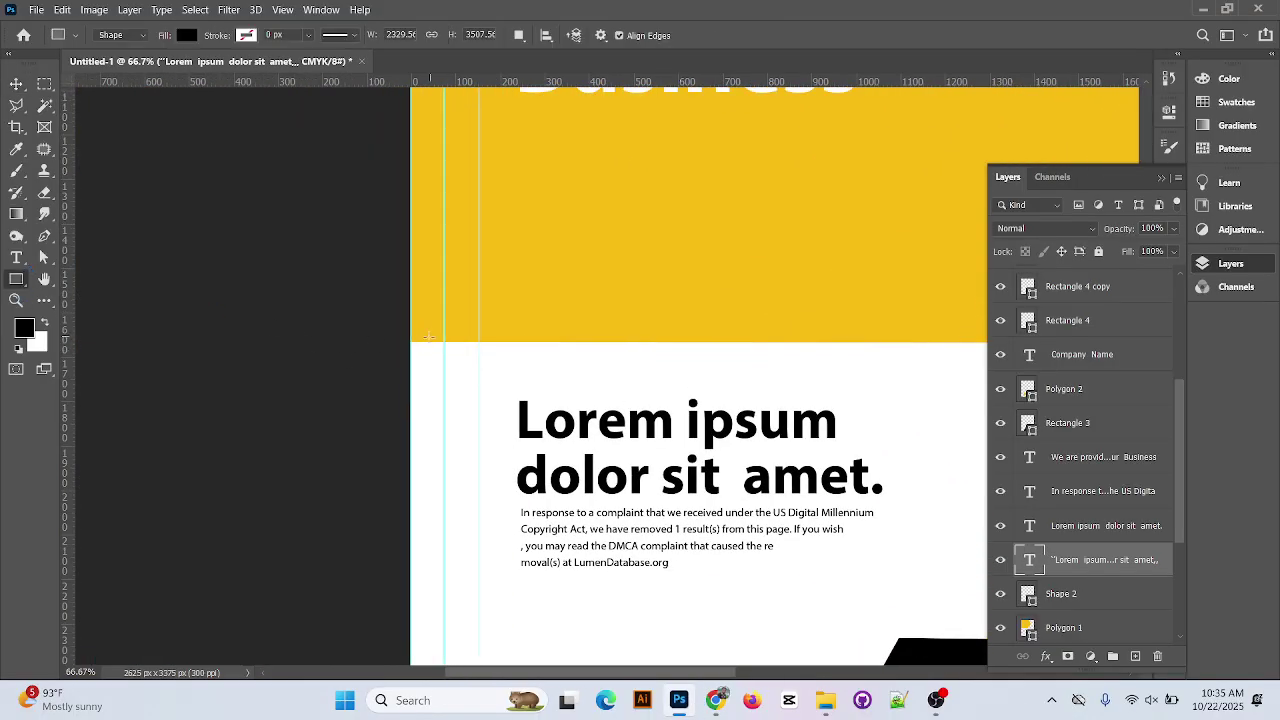
pyautogui.moveTo(410, 343); pyautogui.dragTo(504, 427)
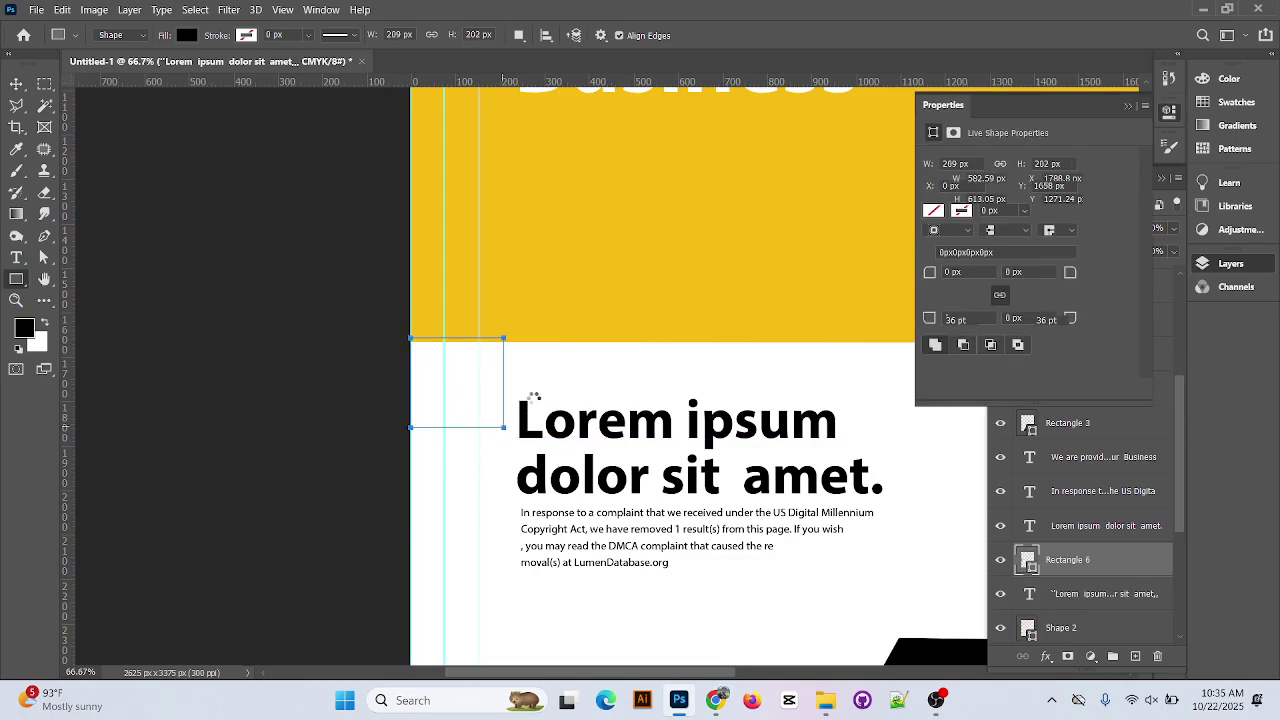
pyautogui.click(187, 35)
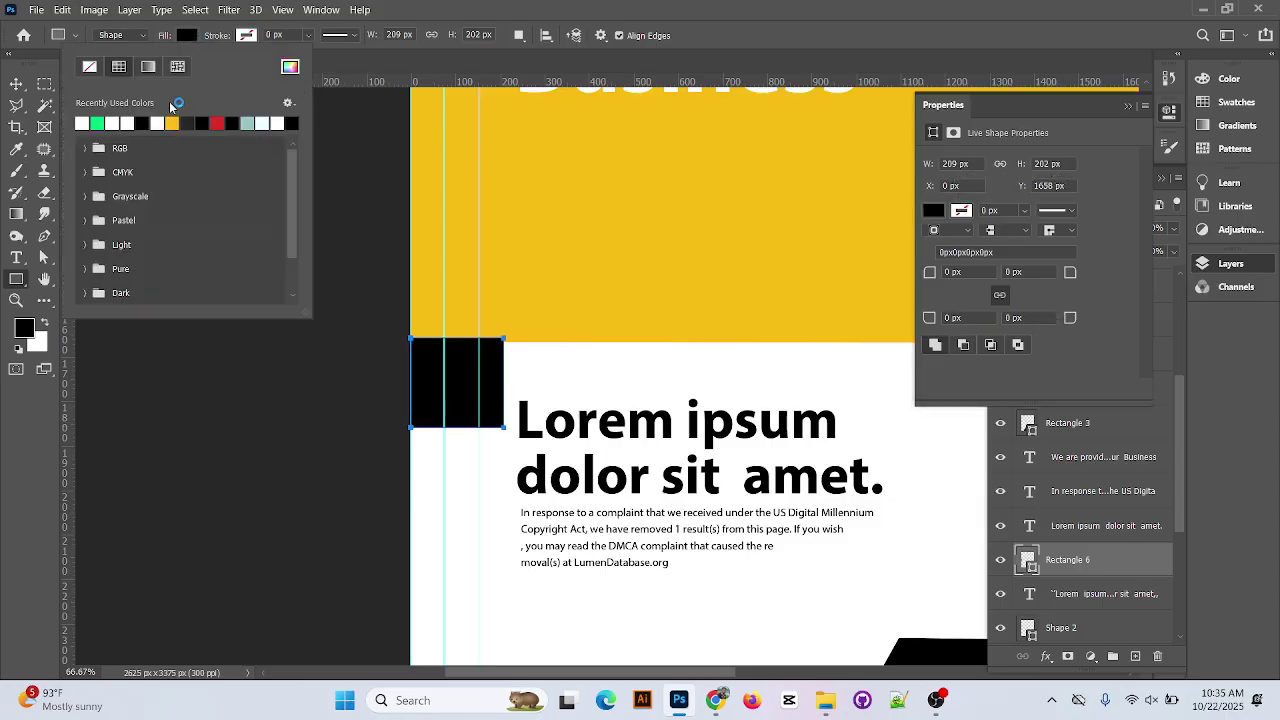
pyautogui.click(209, 123)
pyautogui.click(953, 3)
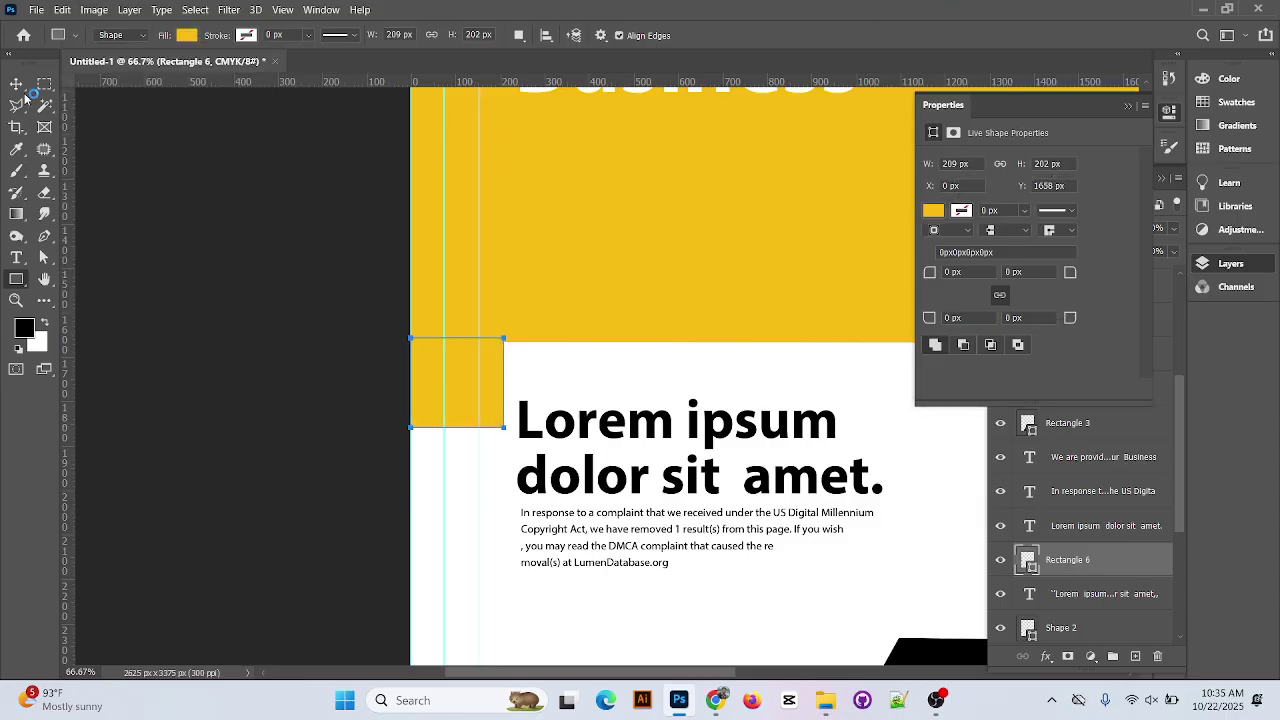
# Reshape the small yellow rectangle into a triangle by bringing its lower-right corner onto its lower-left corner at the page edge
pyautogui.press('v')
pyautogui.click(44, 258)
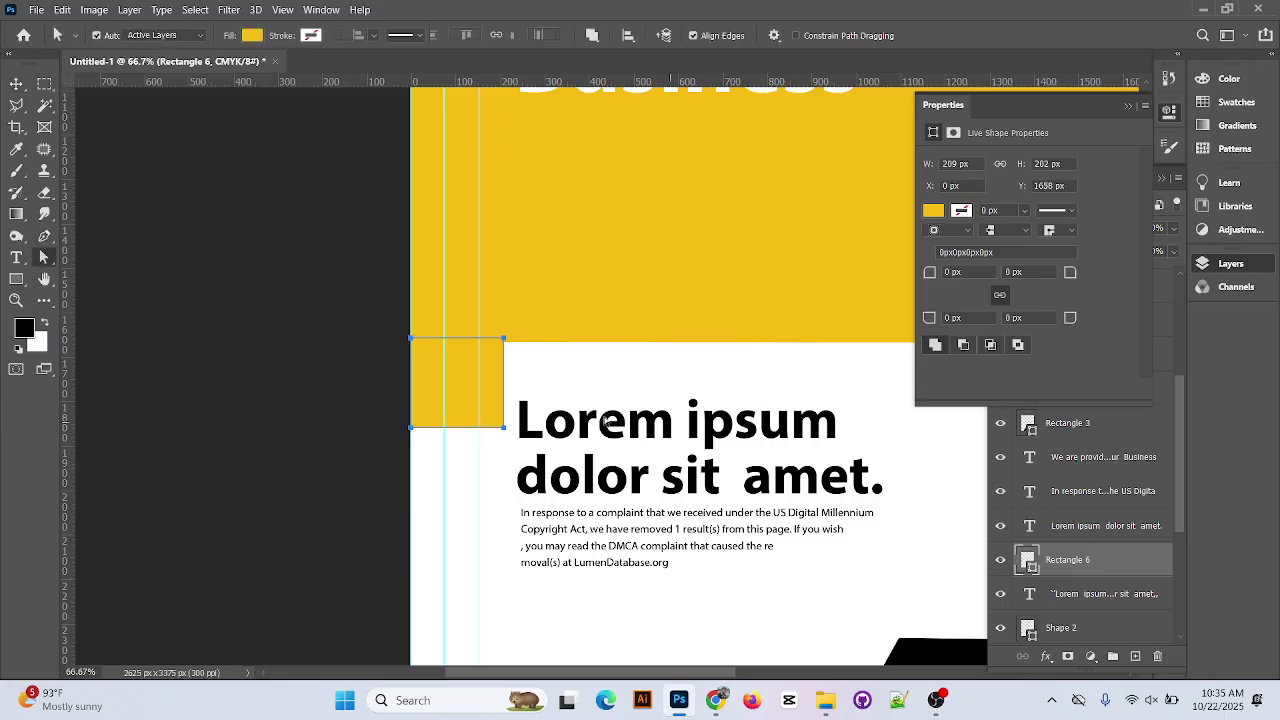
pyautogui.moveTo(507, 433); pyautogui.dragTo(411, 432)
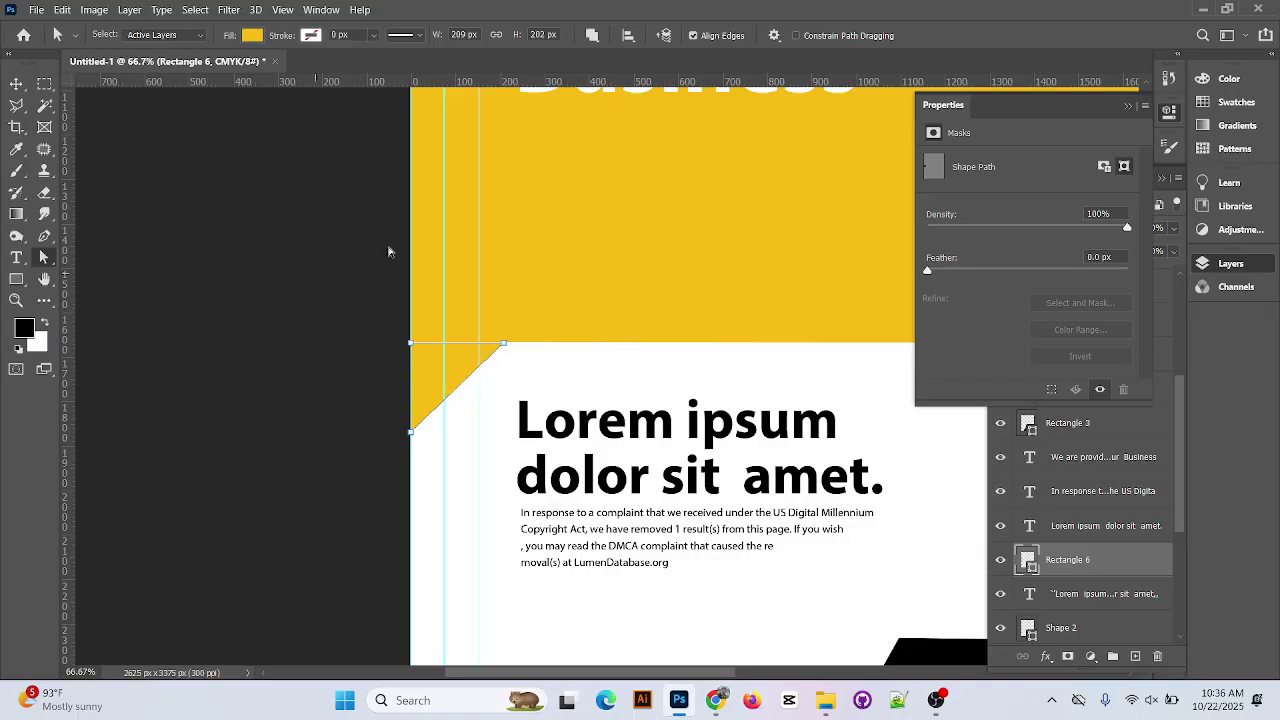
pyautogui.press('v')
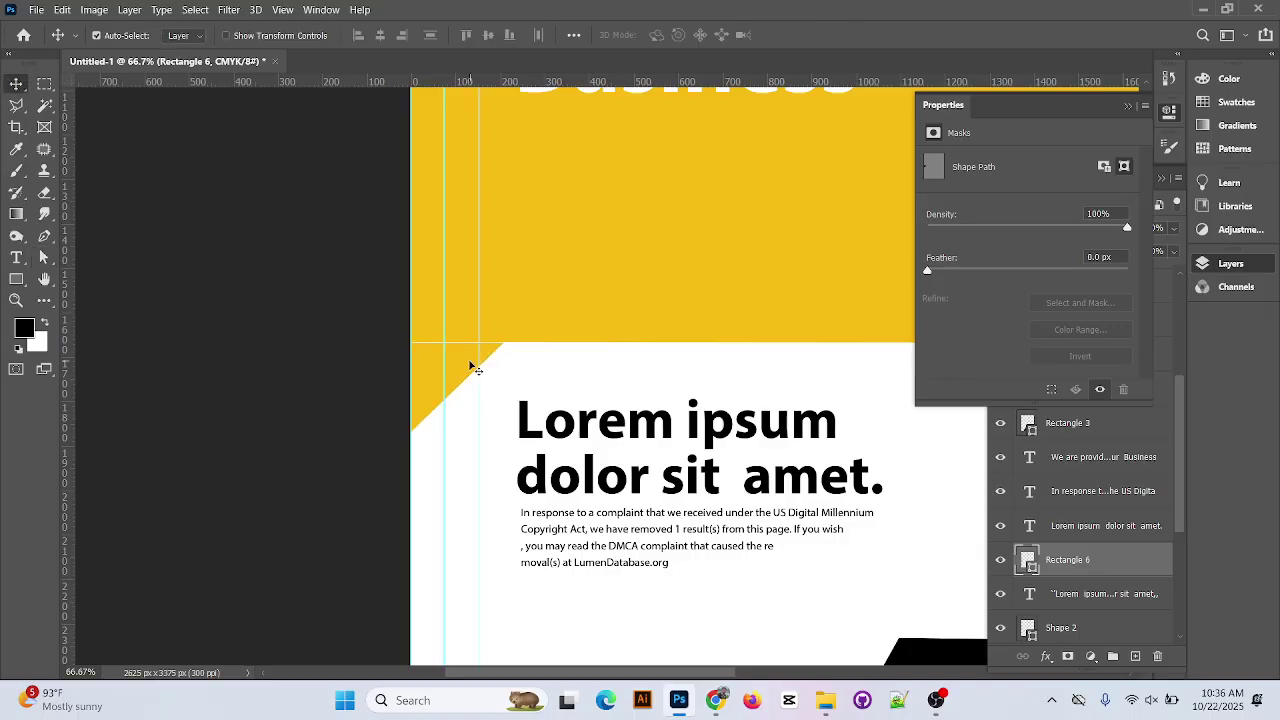
pyautogui.press('ctrl')
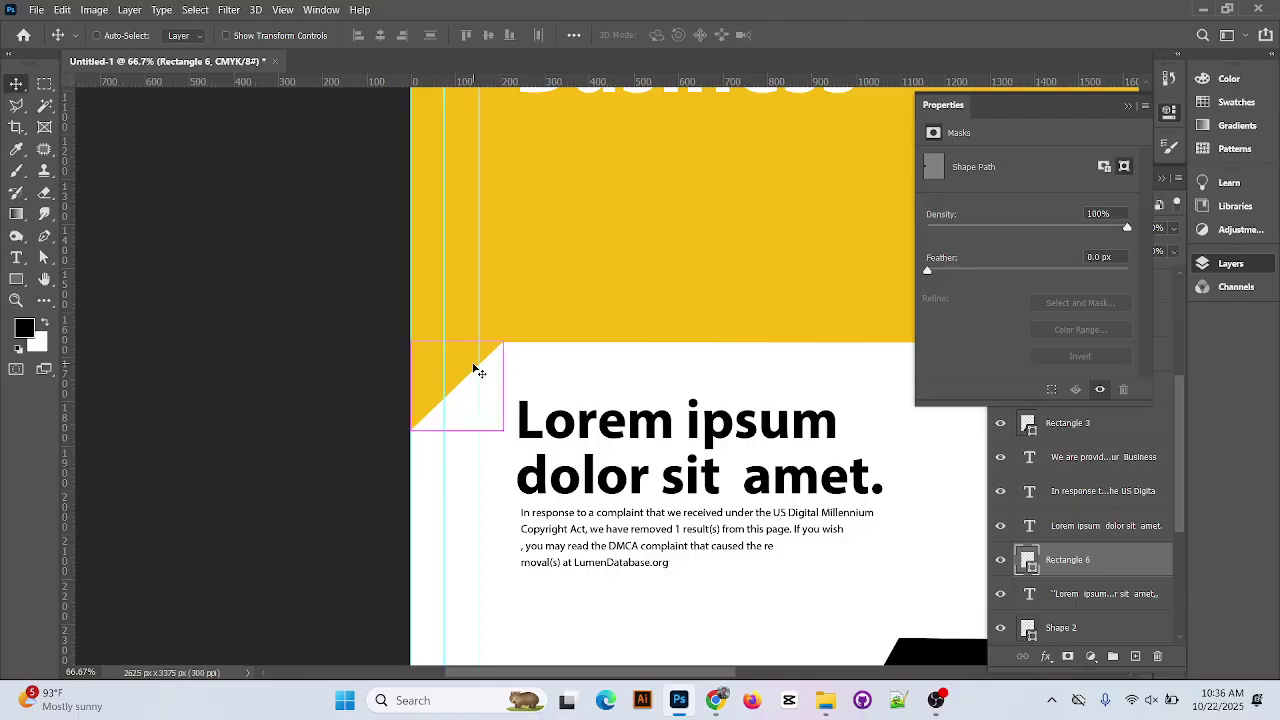
# Set the text line at the bottom of the black panel to 10 pt and split it into two centred lines after "we have"
pyautogui.hotkey('ctrl', '-')
pyautogui.hotkey('ctrl', '-')
pyautogui.hotkey('ctrl', '-')
pyautogui.hotkey('ctrl', '-')
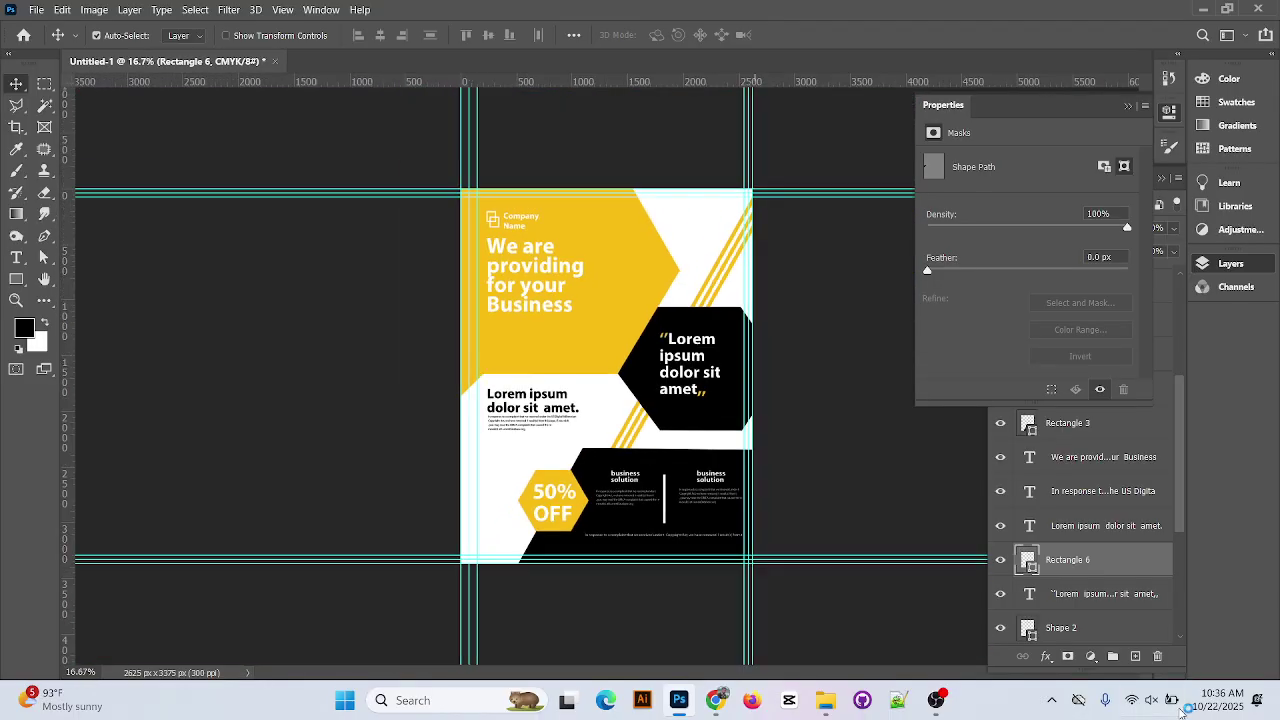
pyautogui.doubleClick(714, 535)
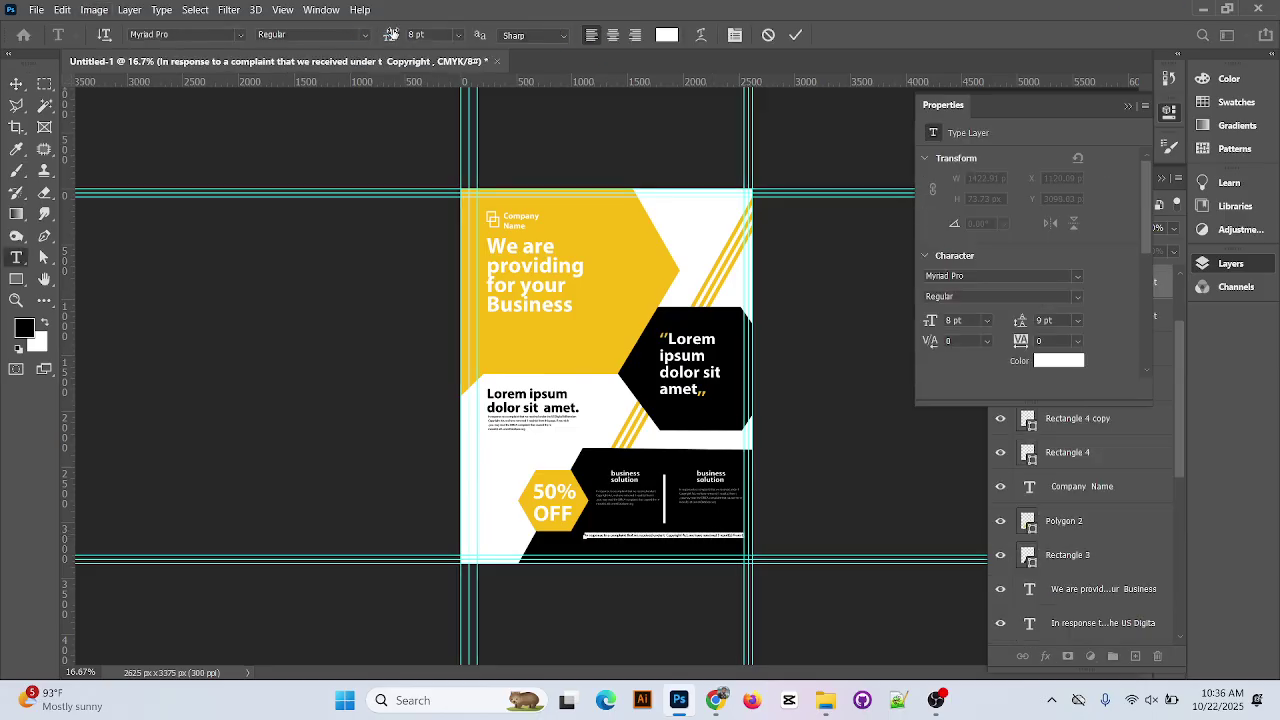
pyautogui.click(466, 35)
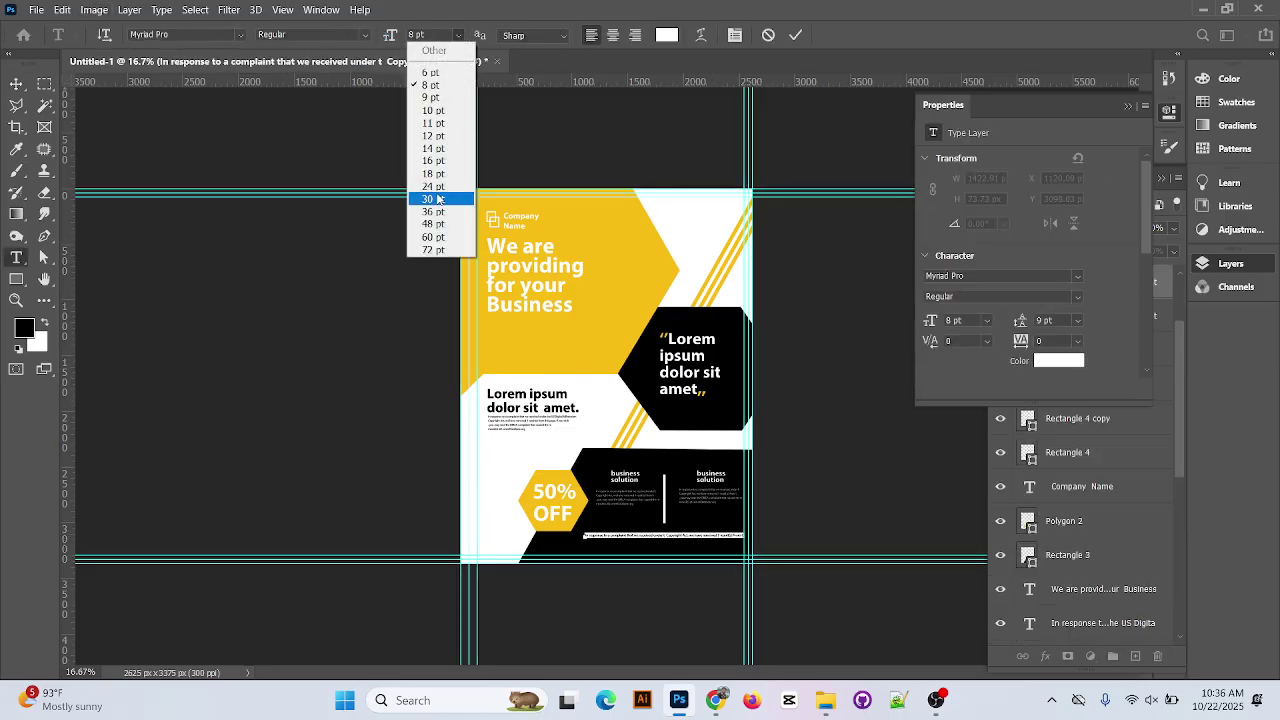
pyautogui.click(438, 110)
pyautogui.click(714, 535)
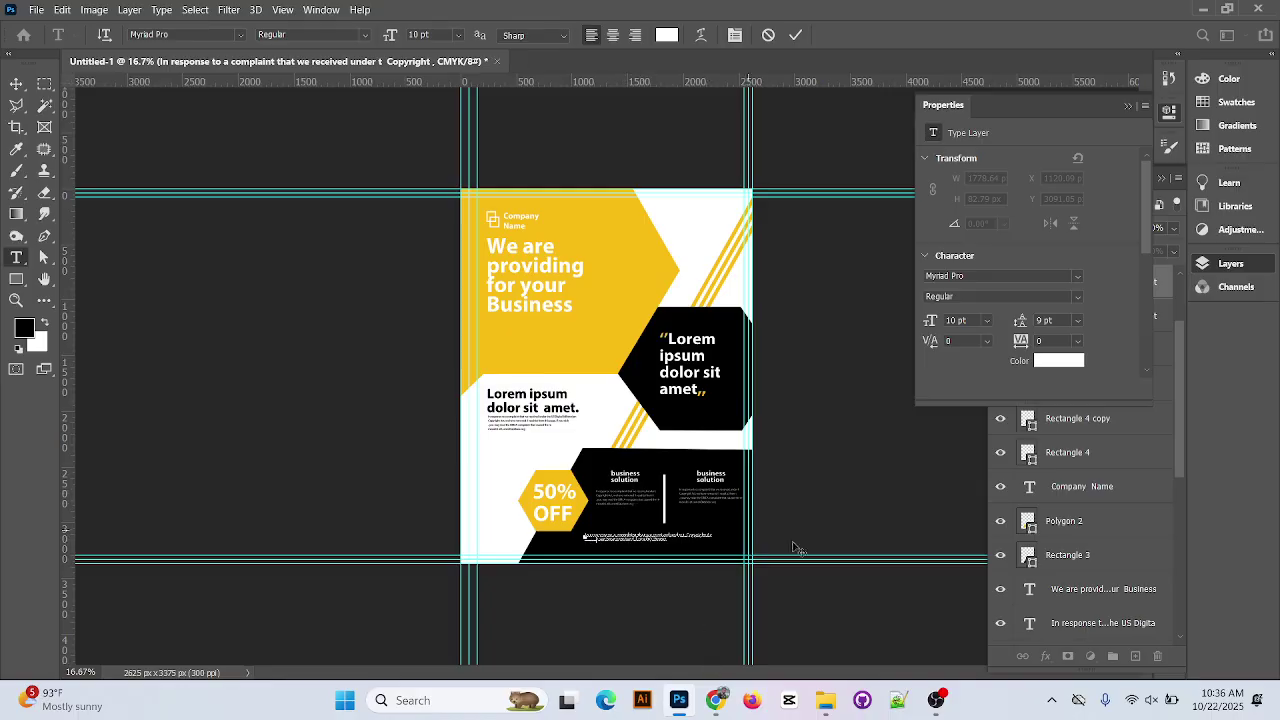
pyautogui.hotkey('ctrl', '+')
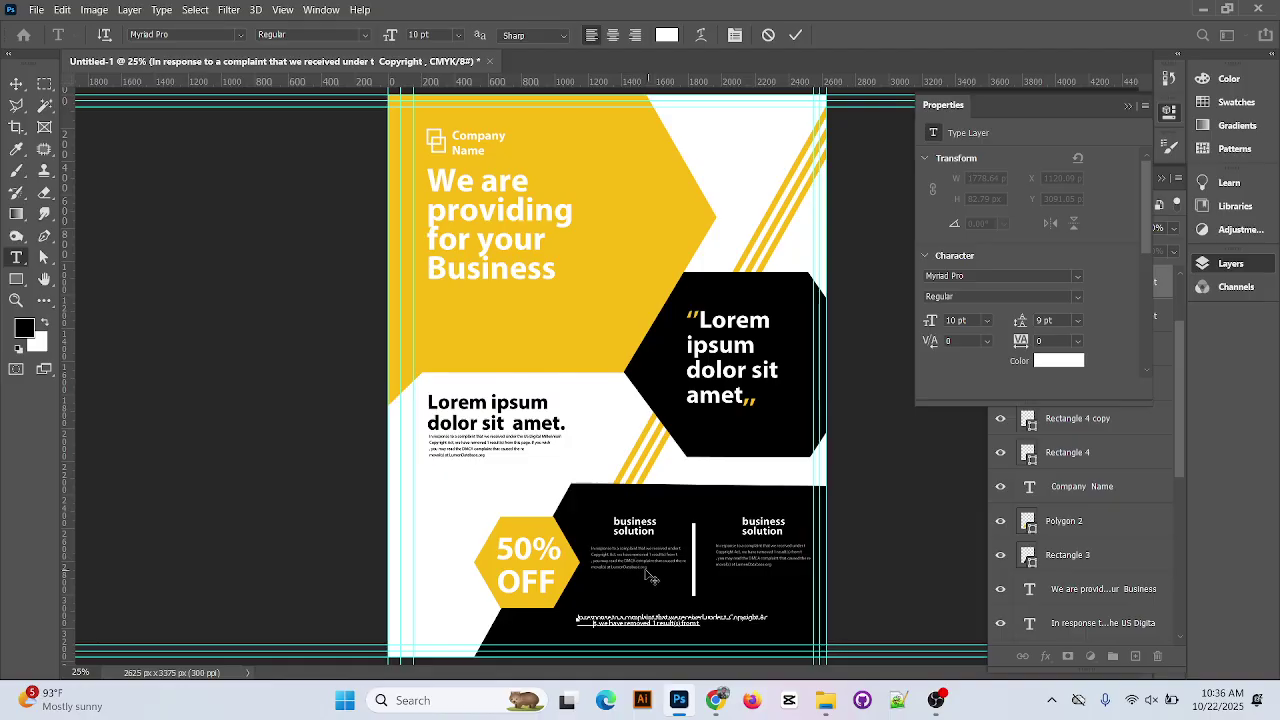
pyautogui.click(663, 594)
pyautogui.click(796, 35)
# Set the paragraph under the left "business solution" heading to 7 pt
pyautogui.click(660, 568)
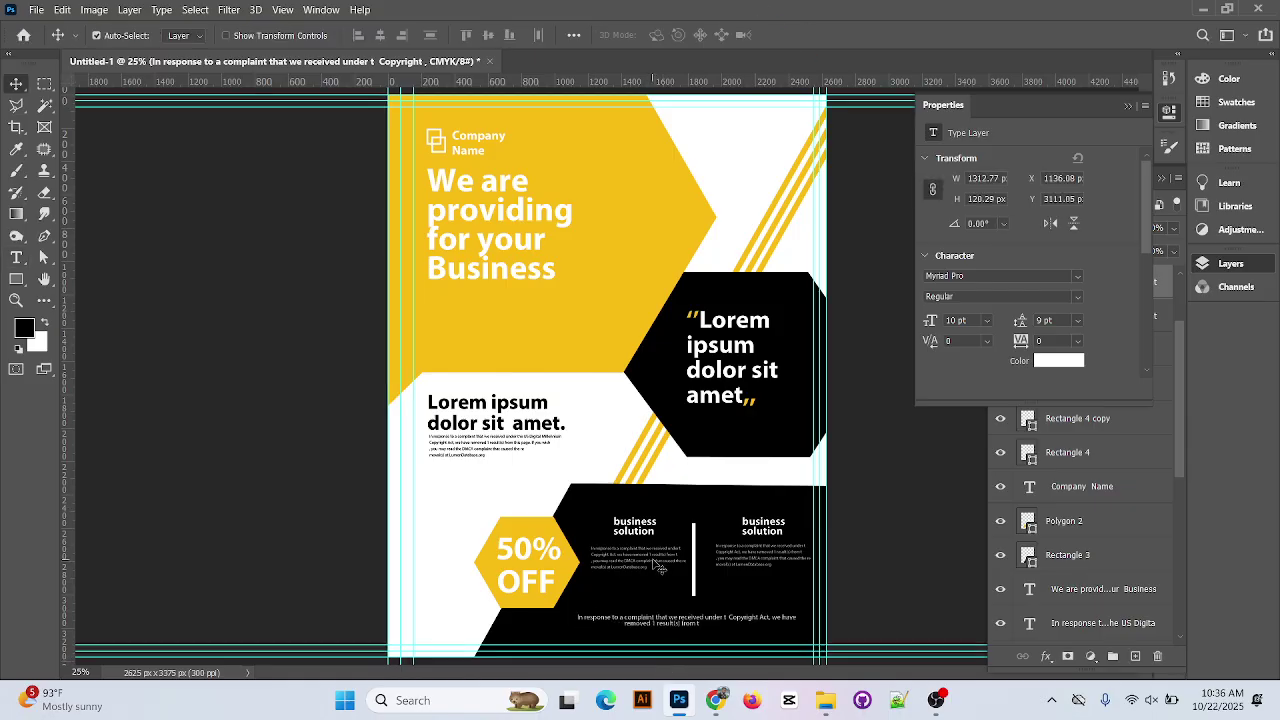
pyautogui.hotkey('ctrl', 'a')
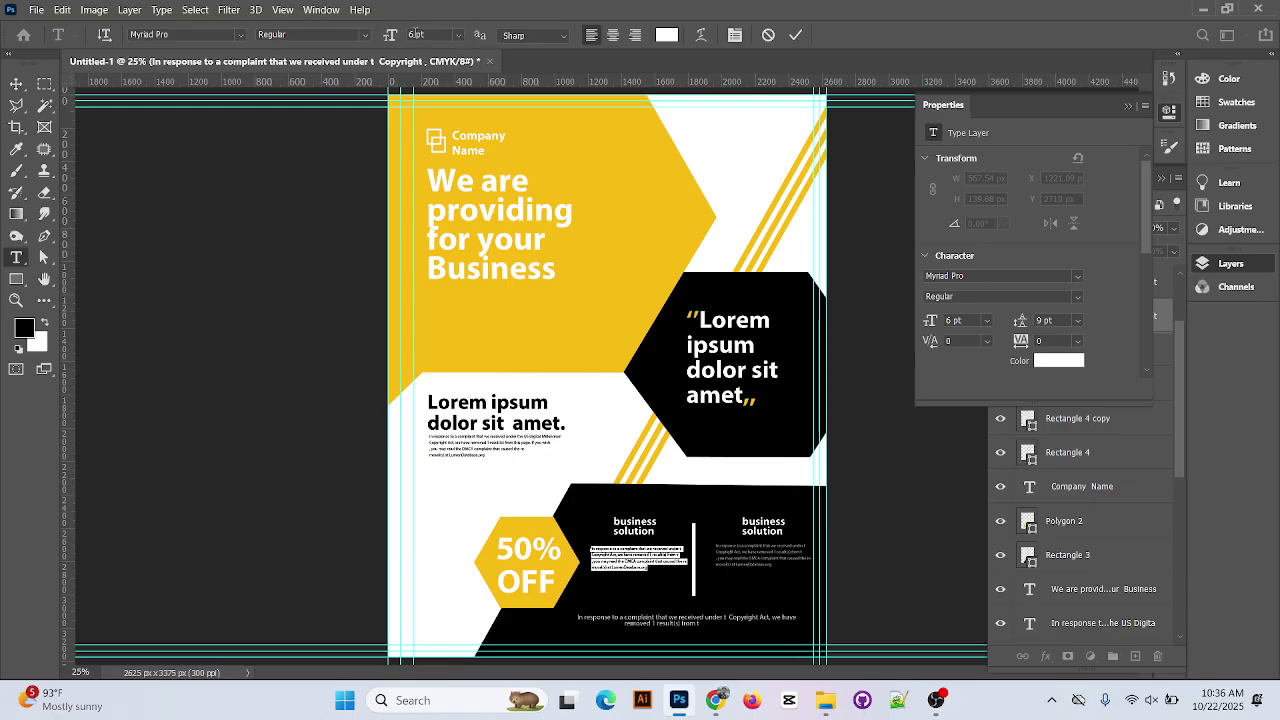
pyautogui.click(458, 36)
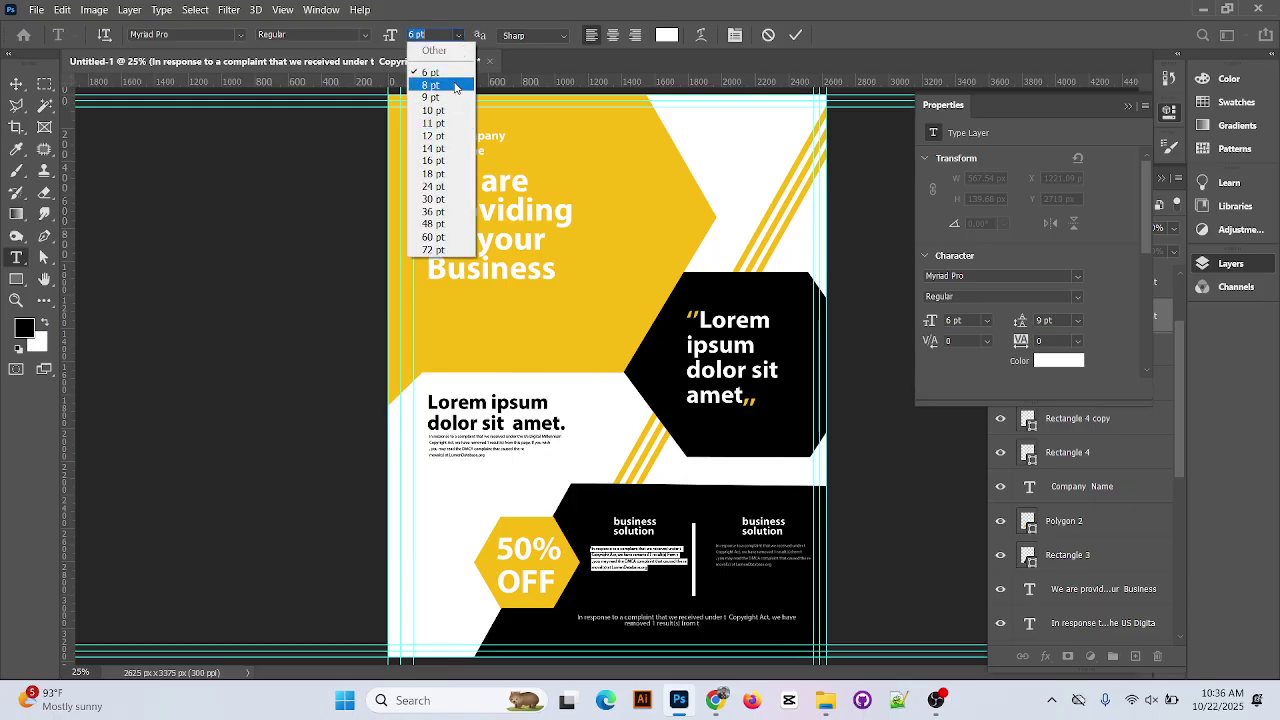
pyautogui.click(455, 86)
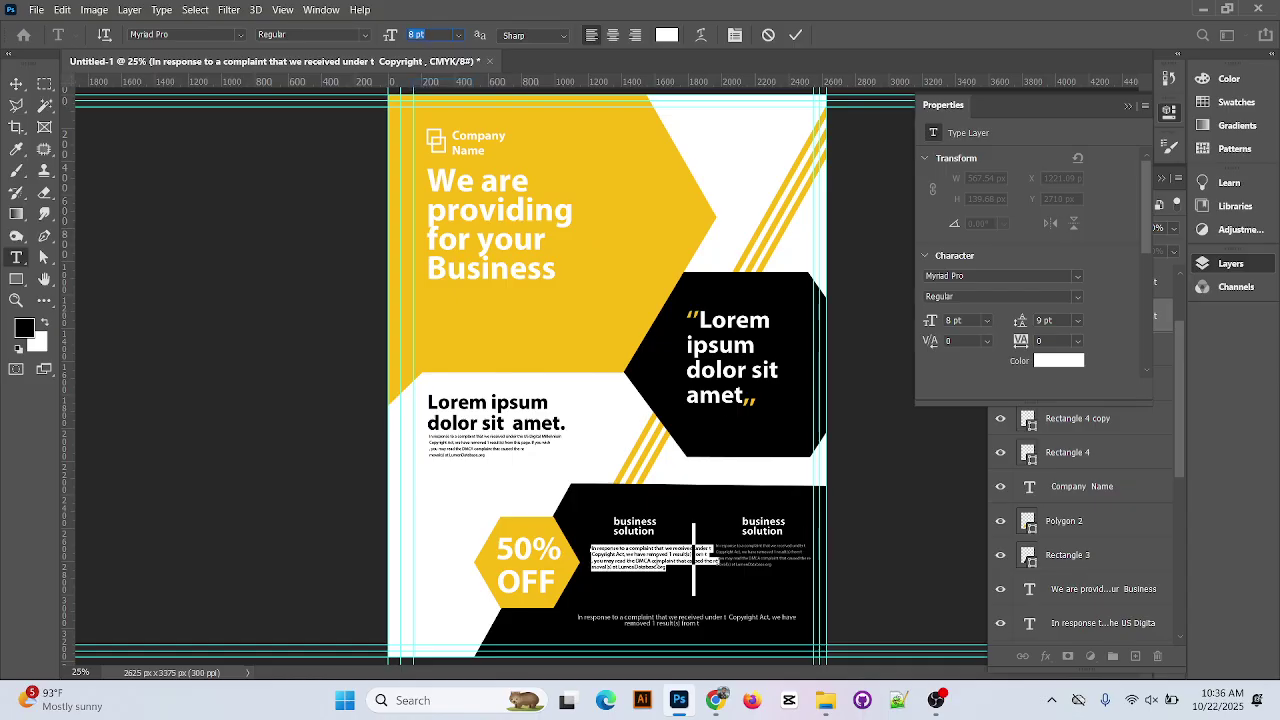
pyautogui.click(415, 35)
pyautogui.write('7')
pyautogui.press('Return')
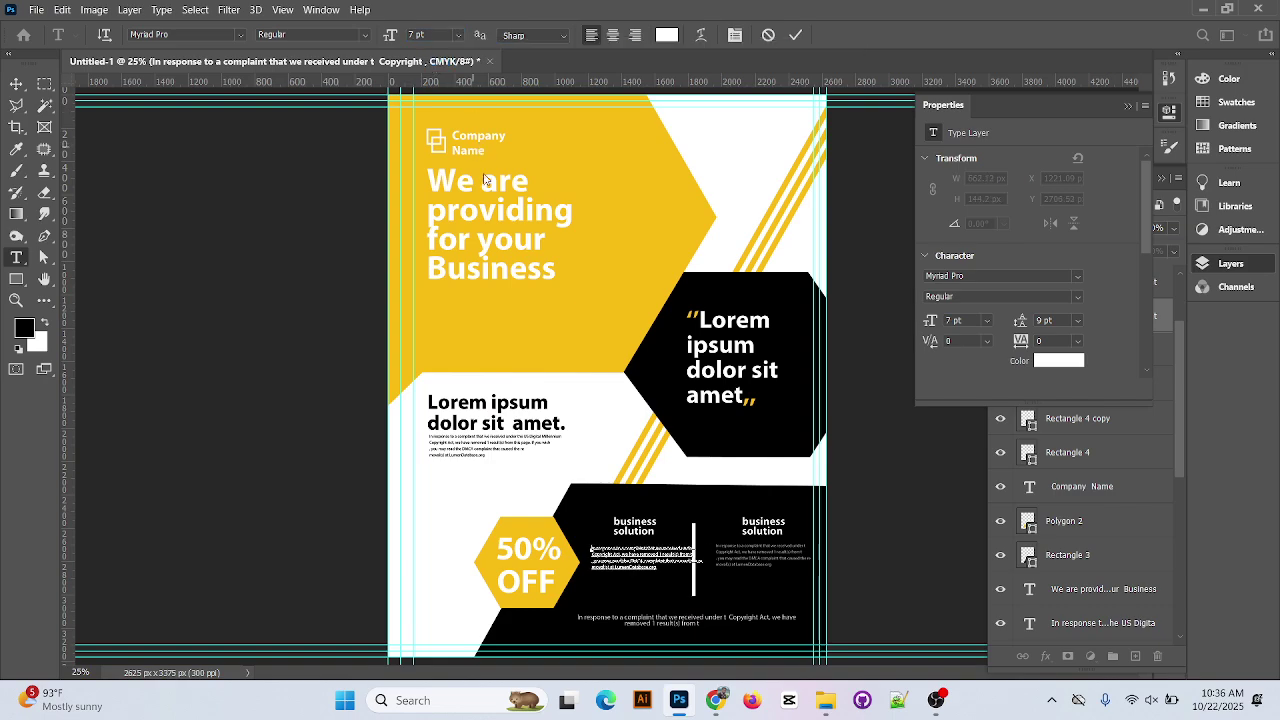
# Shift the left "business solution" paragraph slightly left, clear of the white vertical divider
pyautogui.click(16, 83)
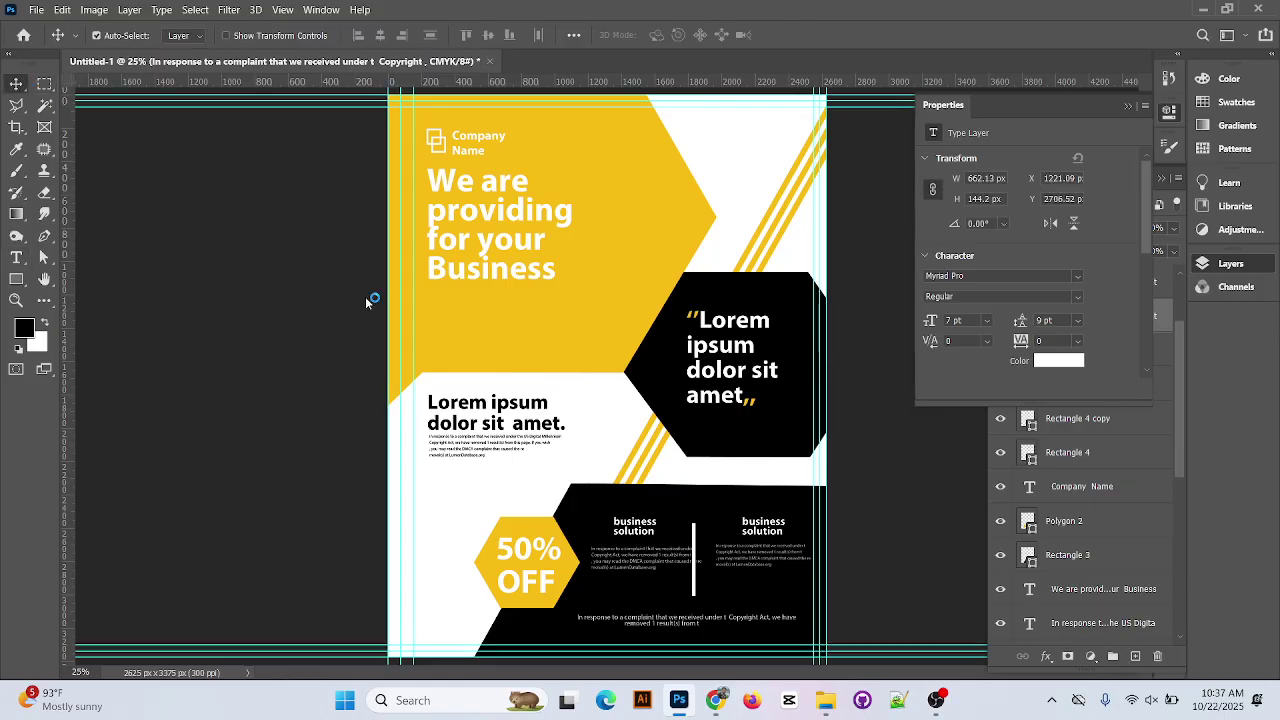
pyautogui.click(620, 578)
pyautogui.moveTo(626, 566); pyautogui.dragTo(612, 566)
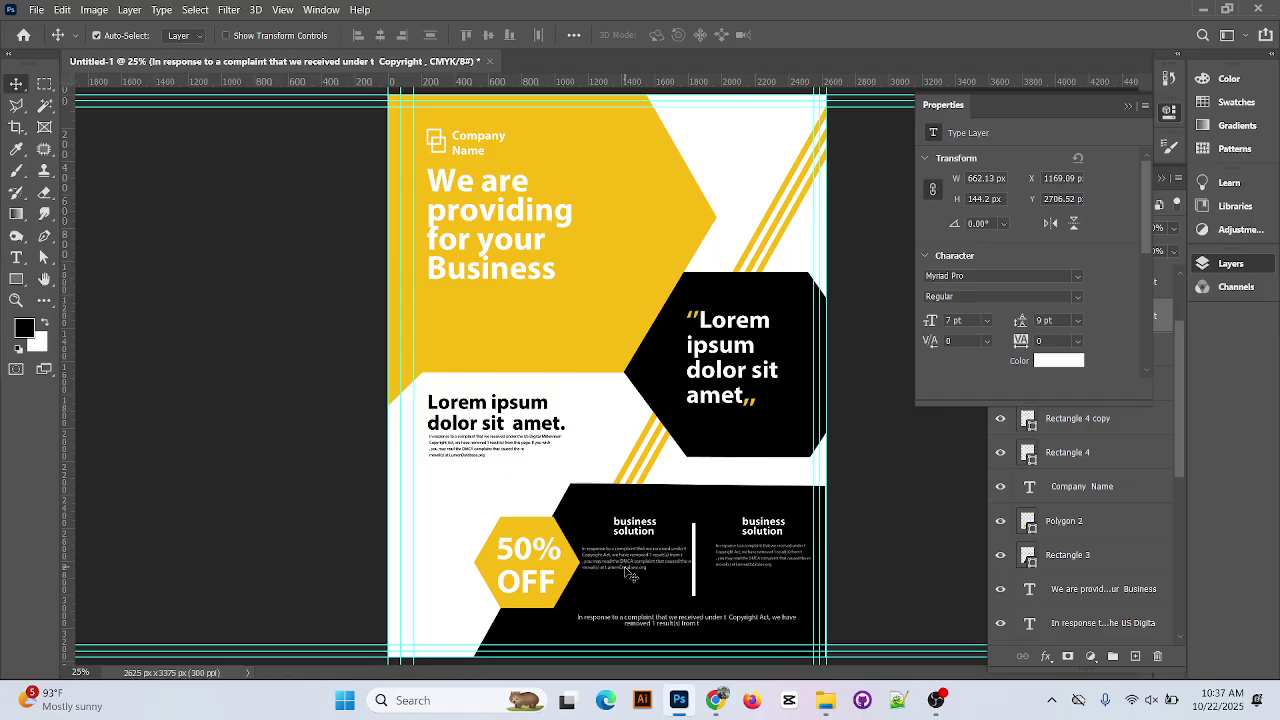
pyautogui.click(703, 551)
pyautogui.hotkey('shift', 'Right')
pyautogui.hotkey('shift', 'Right')
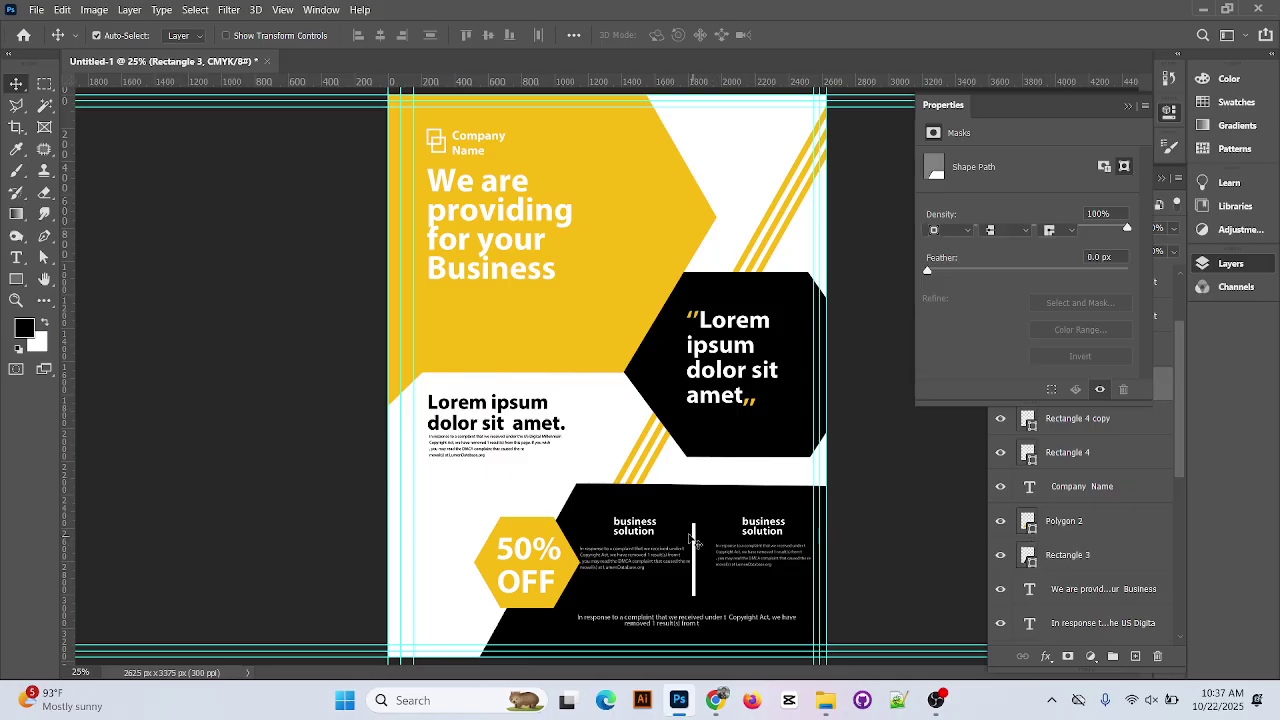
pyautogui.hotkey('shift', 'Right')
pyautogui.hotkey('shift', 'Right')
pyautogui.hotkey('shift', 'Right')
pyautogui.hotkey('shift', 'Right')
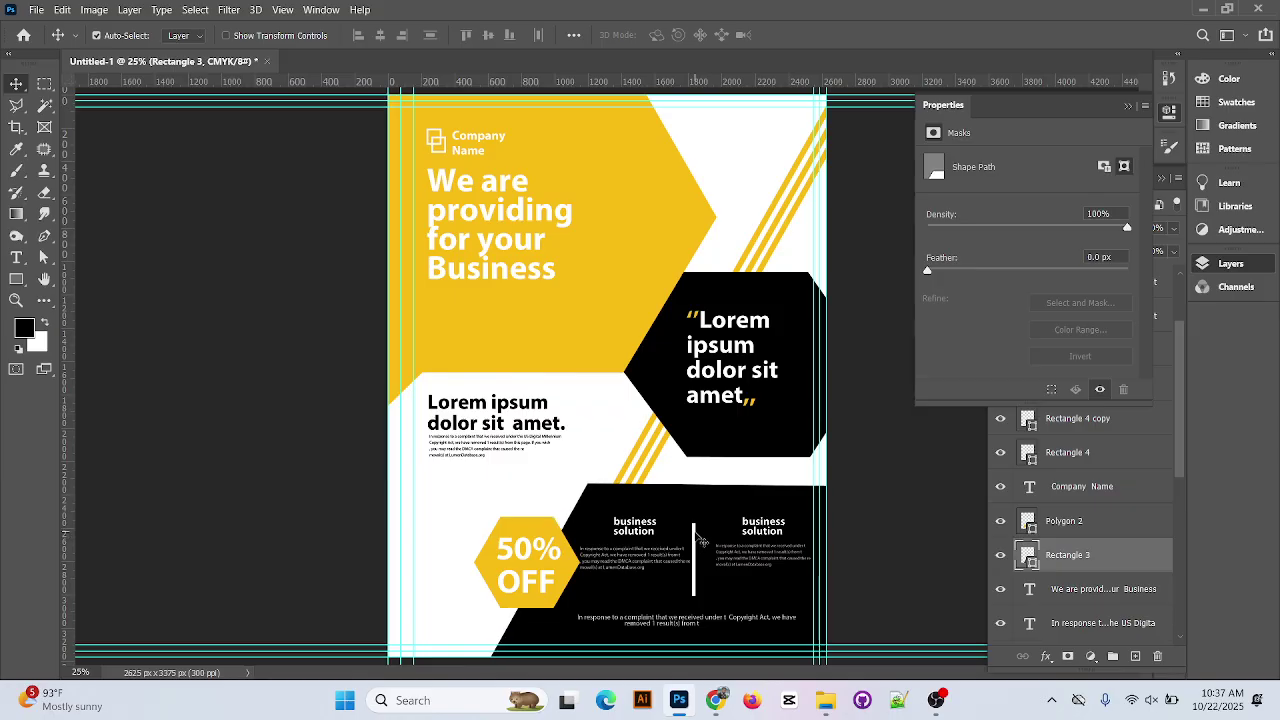
pyautogui.hotkey('shift', 'Left')
pyautogui.hotkey('shift', 'Left')
pyautogui.hotkey('shift', 'Left')
pyautogui.hotkey('shift', 'Left')
pyautogui.hotkey('shift', 'Left')
pyautogui.hotkey('shift', 'Left')
pyautogui.hotkey('shift', 'Left')
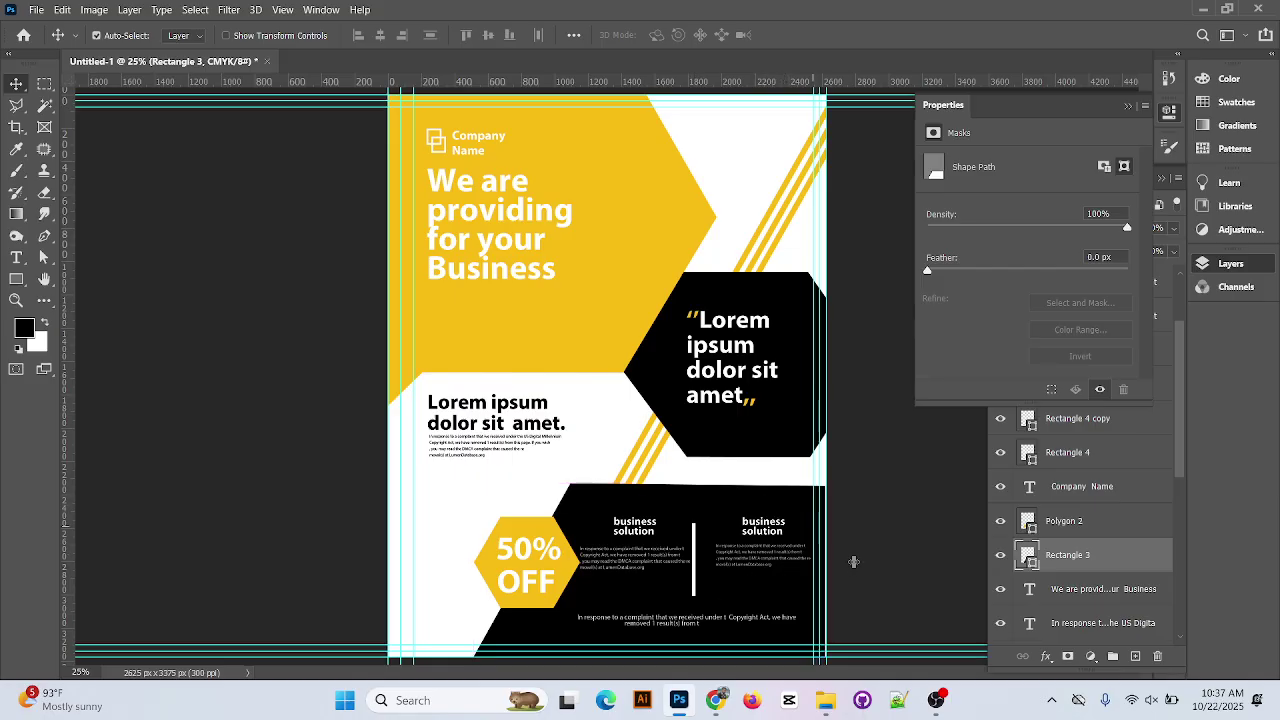
# Set the paragraph under the right "business solution" heading to 7 pt and shift it slightly left toward the divider
pyautogui.press('ctrl')
pyautogui.doubleClick(737, 560)
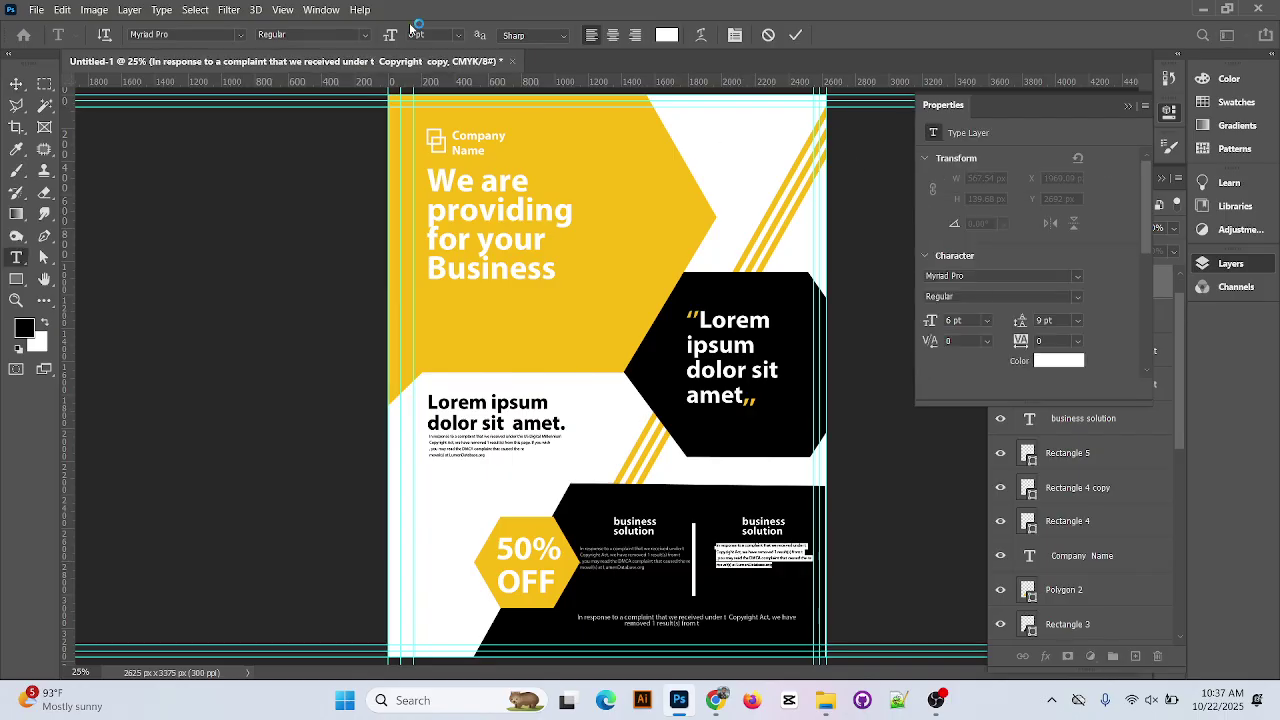
pyautogui.write('7')
pyautogui.press('Return')
pyautogui.click(15, 82)
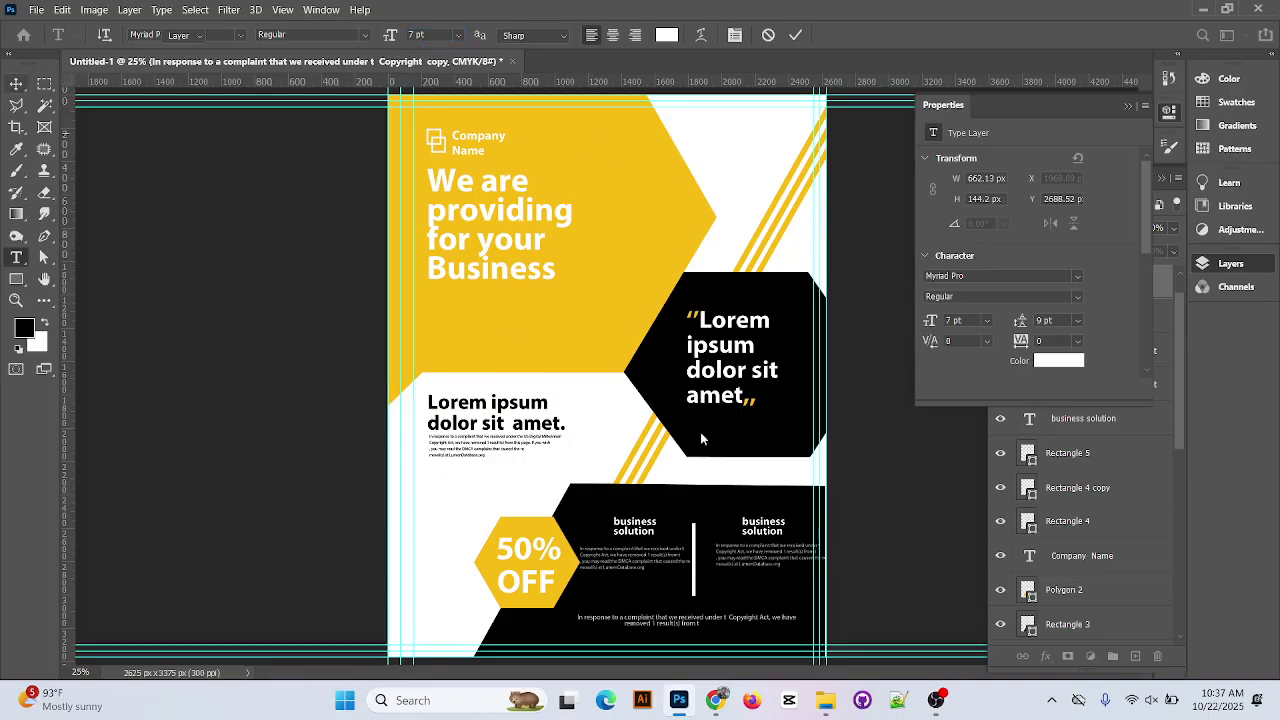
pyautogui.moveTo(825, 565); pyautogui.dragTo(784, 560)
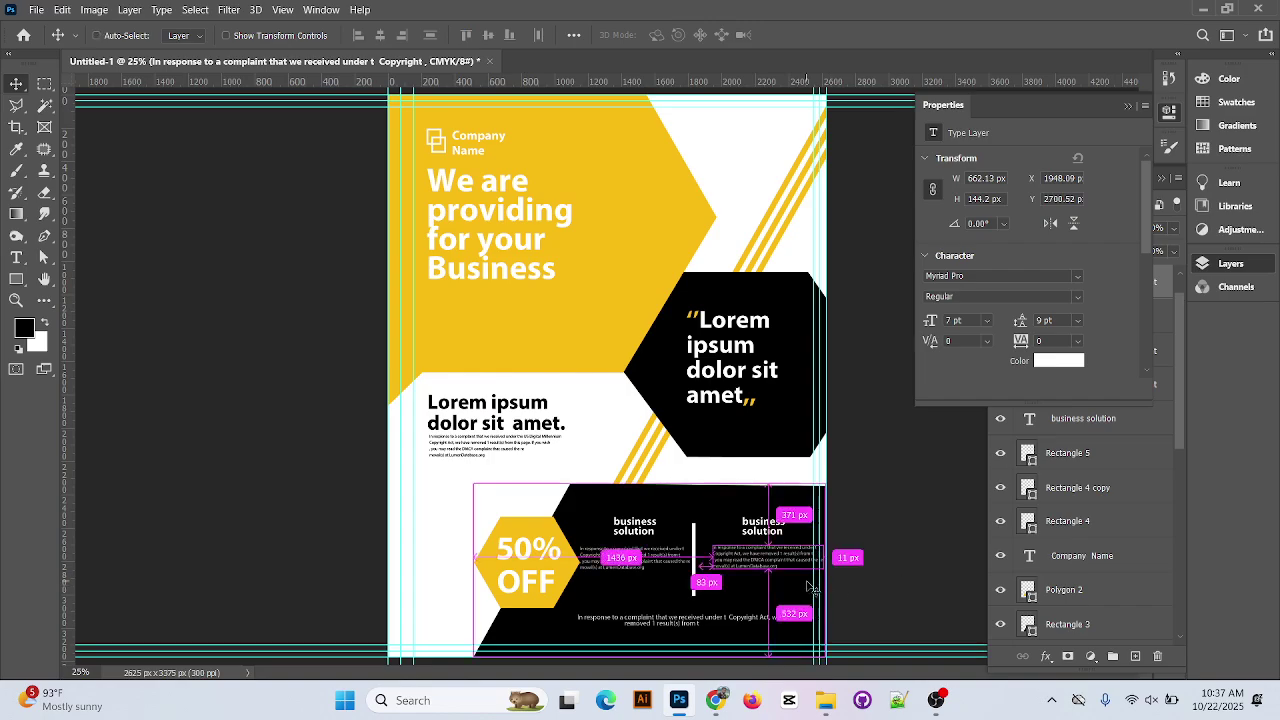
# Rebreak the right paragraph so its last line reads "the removal(s) at LumenDatabase.org", and shift it left inside the page margin guides
pyautogui.scroll(3, 810, 582)
pyautogui.moveTo(806, 580); pyautogui.dragTo(486, 229)
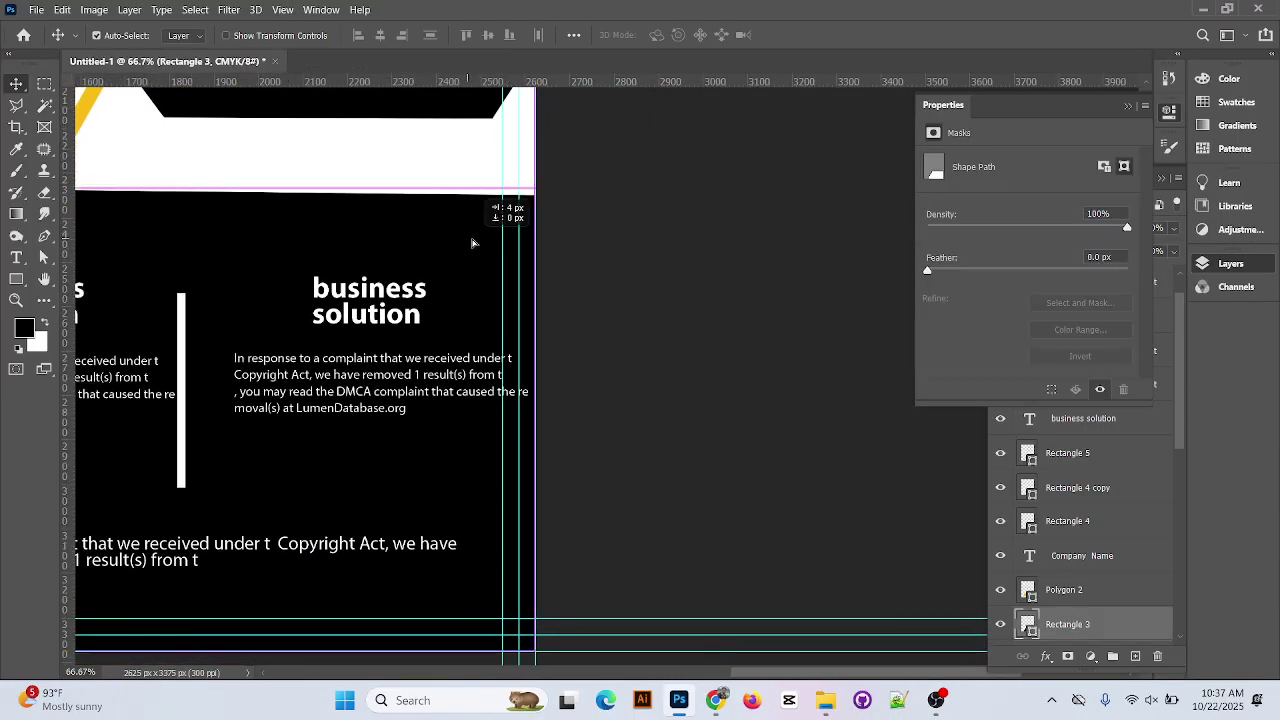
pyautogui.click(451, 400)
pyautogui.doubleClick(451, 393)
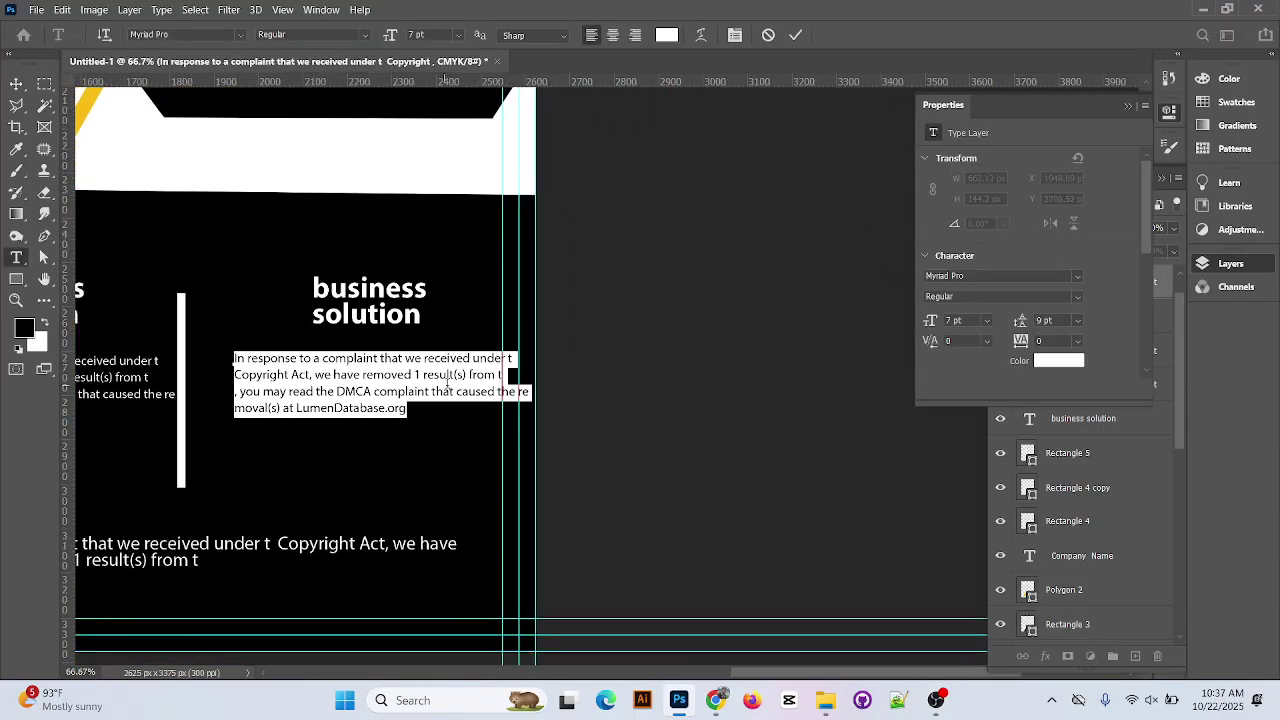
pyautogui.click(469, 385)
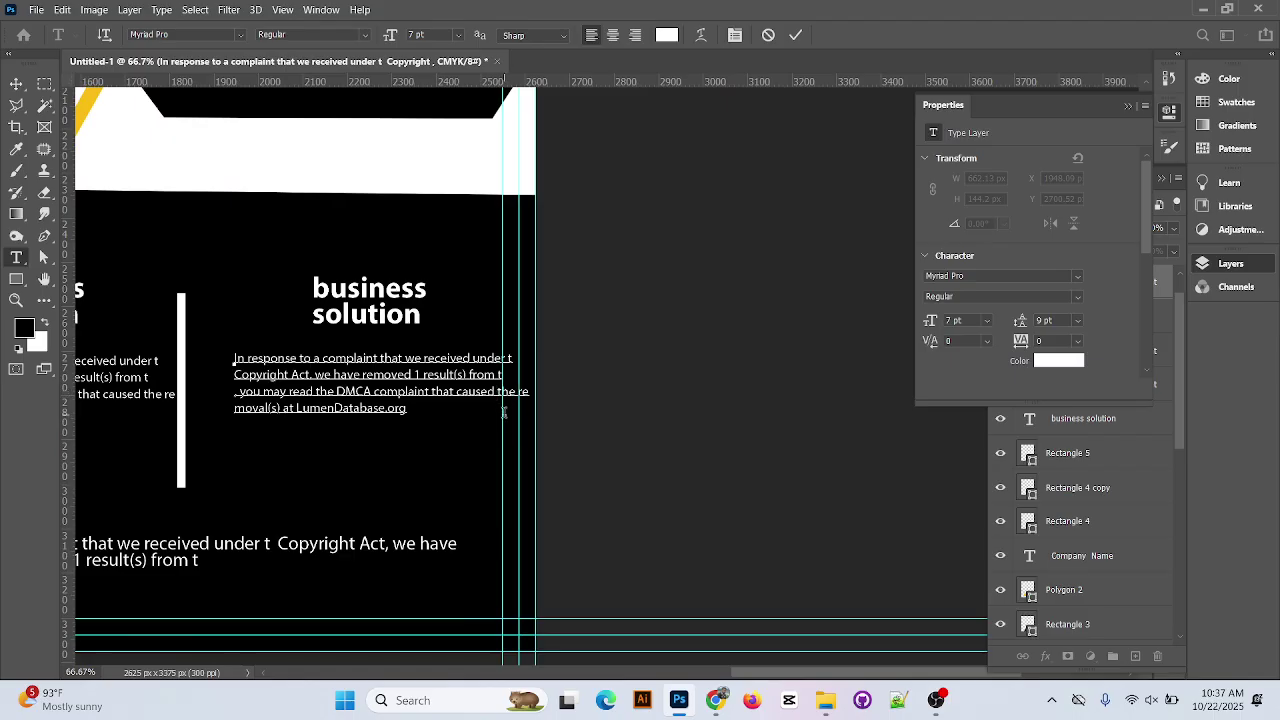
pyautogui.moveTo(504, 412); pyautogui.dragTo(500, 413)
pyautogui.click(237, 428)
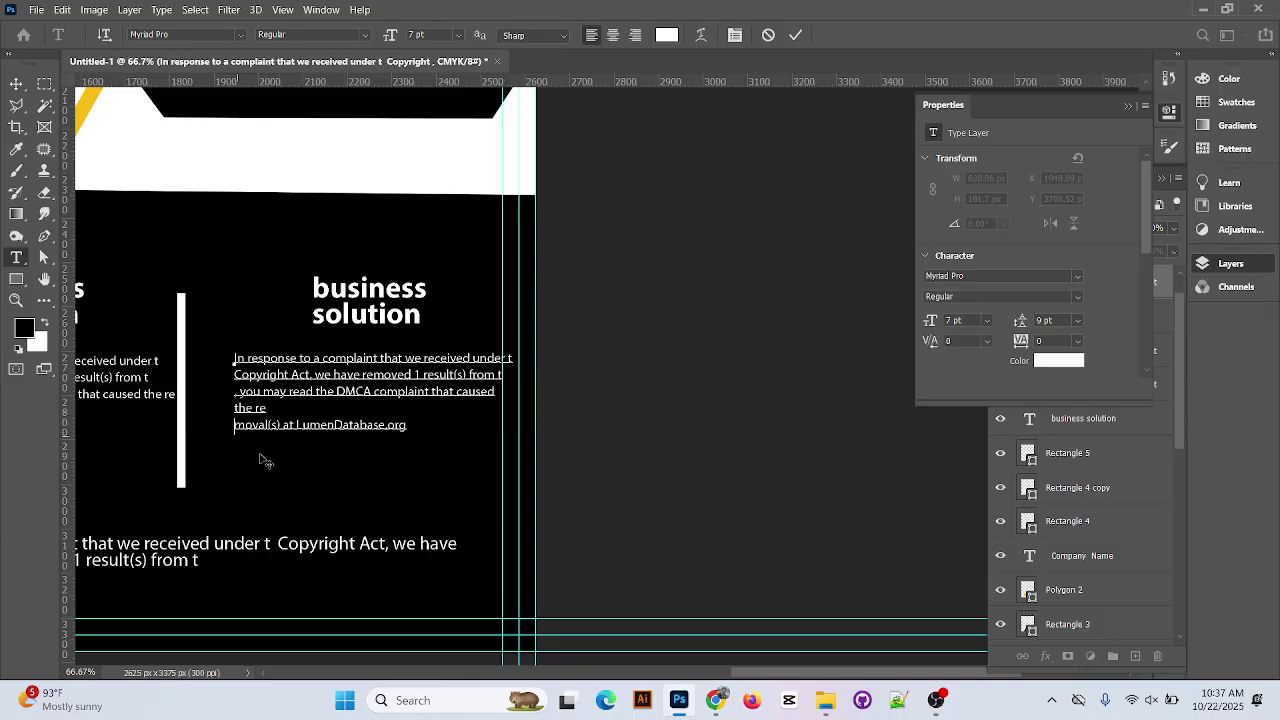
pyautogui.press('Return')
pyautogui.press('BackSpace')
pyautogui.press('BackSpace')
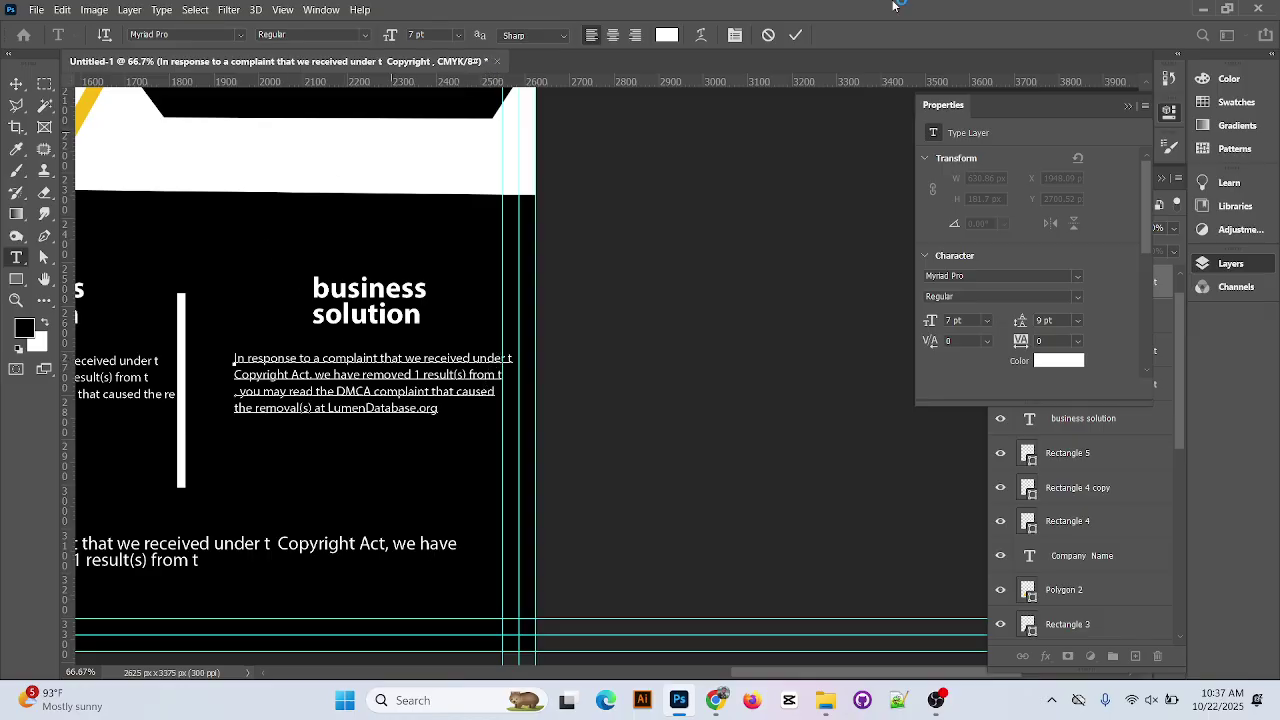
pyautogui.click(19, 85)
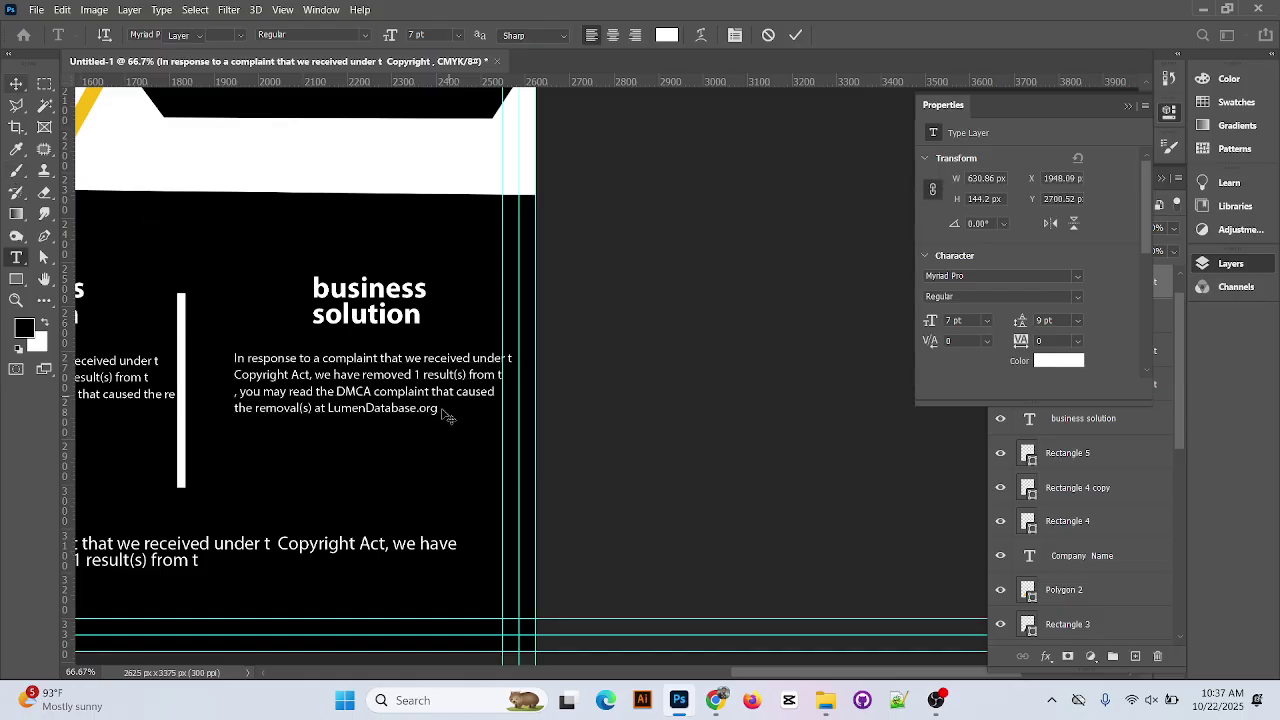
pyautogui.moveTo(431, 368); pyautogui.dragTo(414, 366)
# Rebreak the left "business solution" paragraph after "caused" so its last line reads "the removal(s) at LumenDatabase.org"
pyautogui.moveTo(326, 480); pyautogui.dragTo(714, 506)
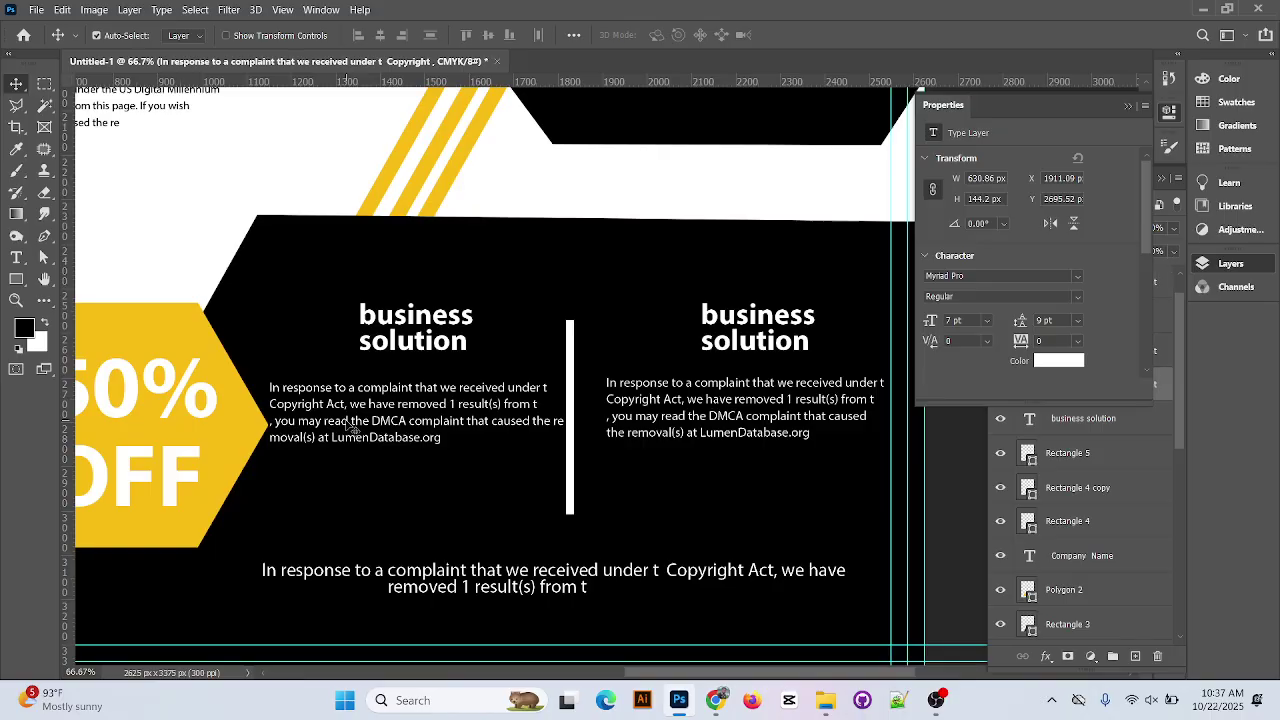
pyautogui.click(16, 257)
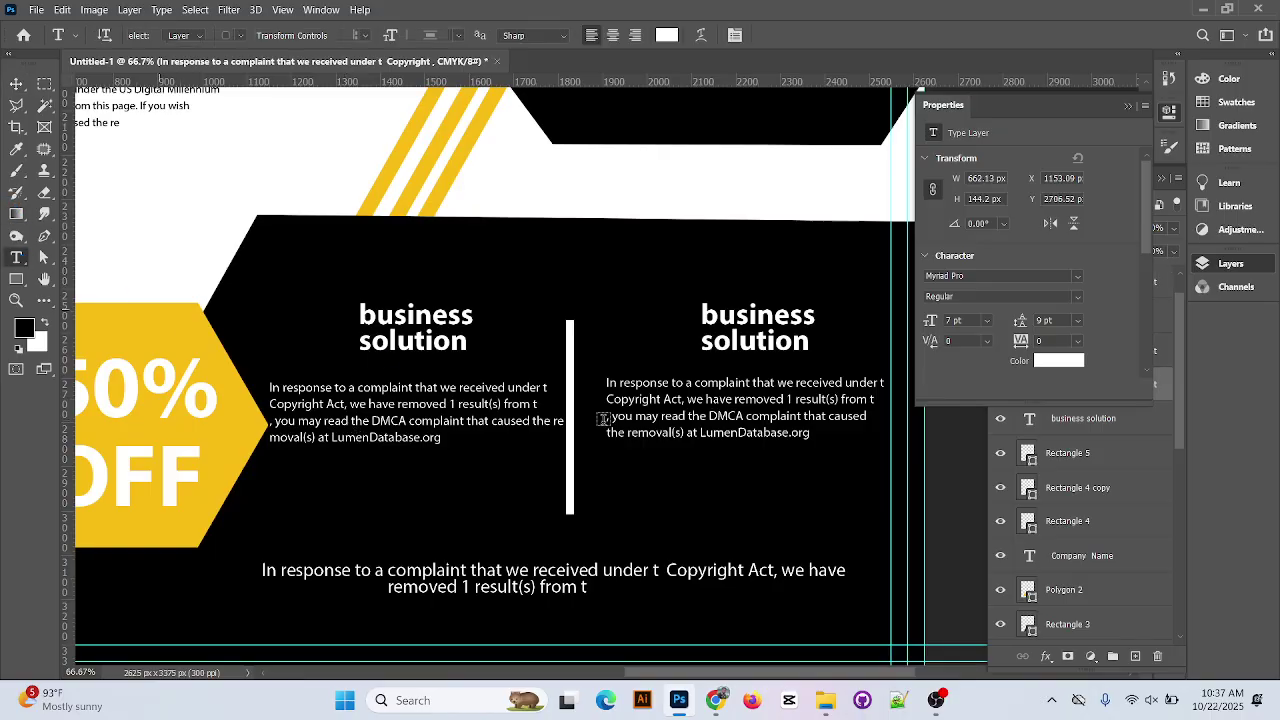
pyautogui.click(537, 422)
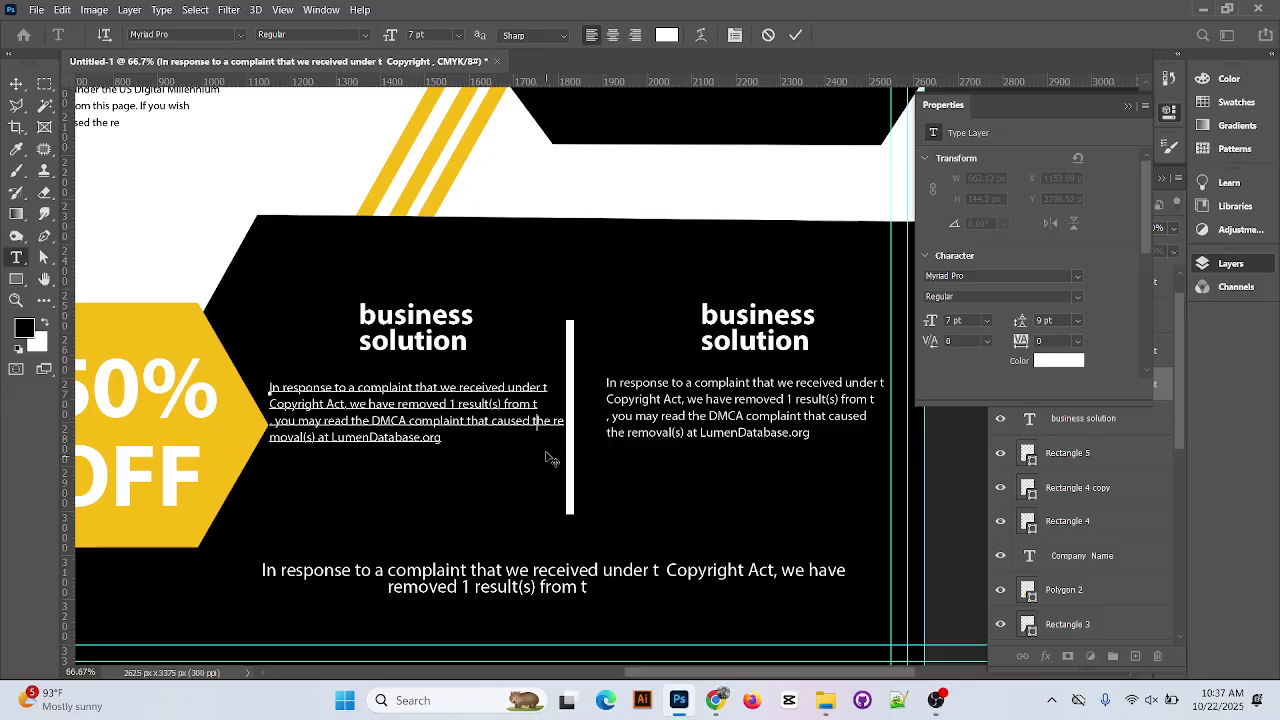
pyautogui.press('Return')
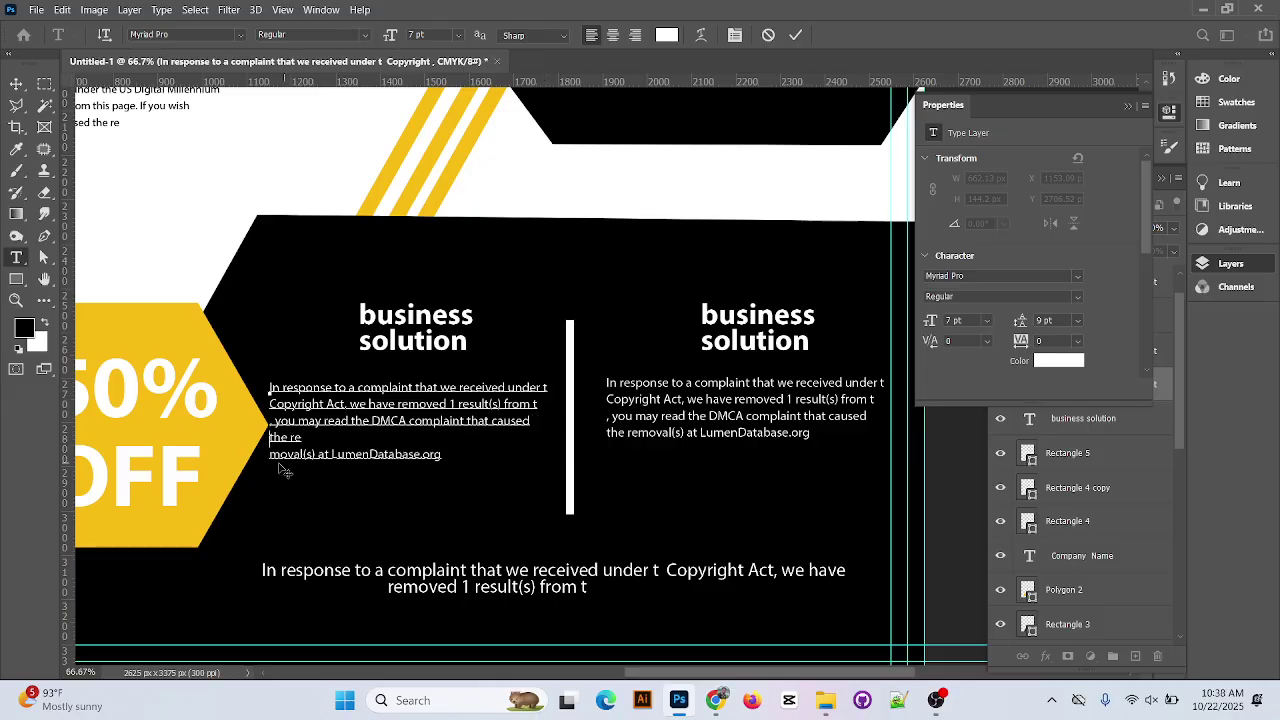
pyautogui.press('Down')
pyautogui.press('BackSpace')
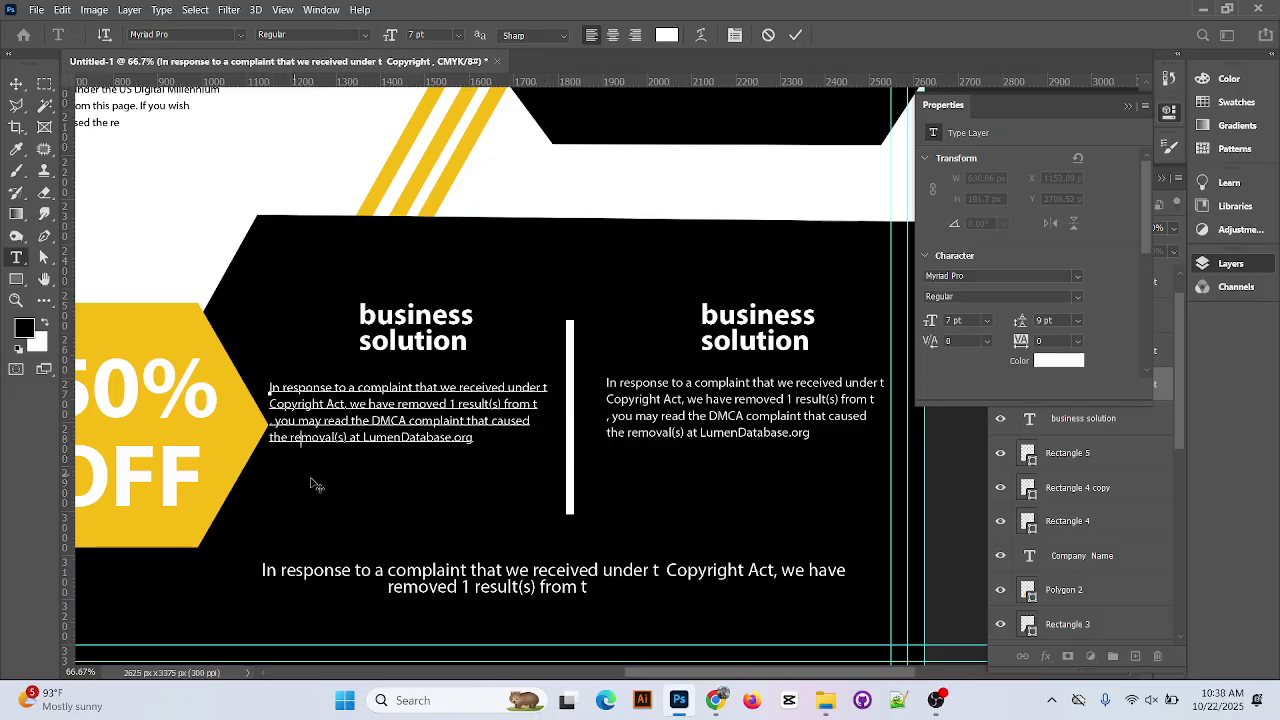
pyautogui.click(16, 83)
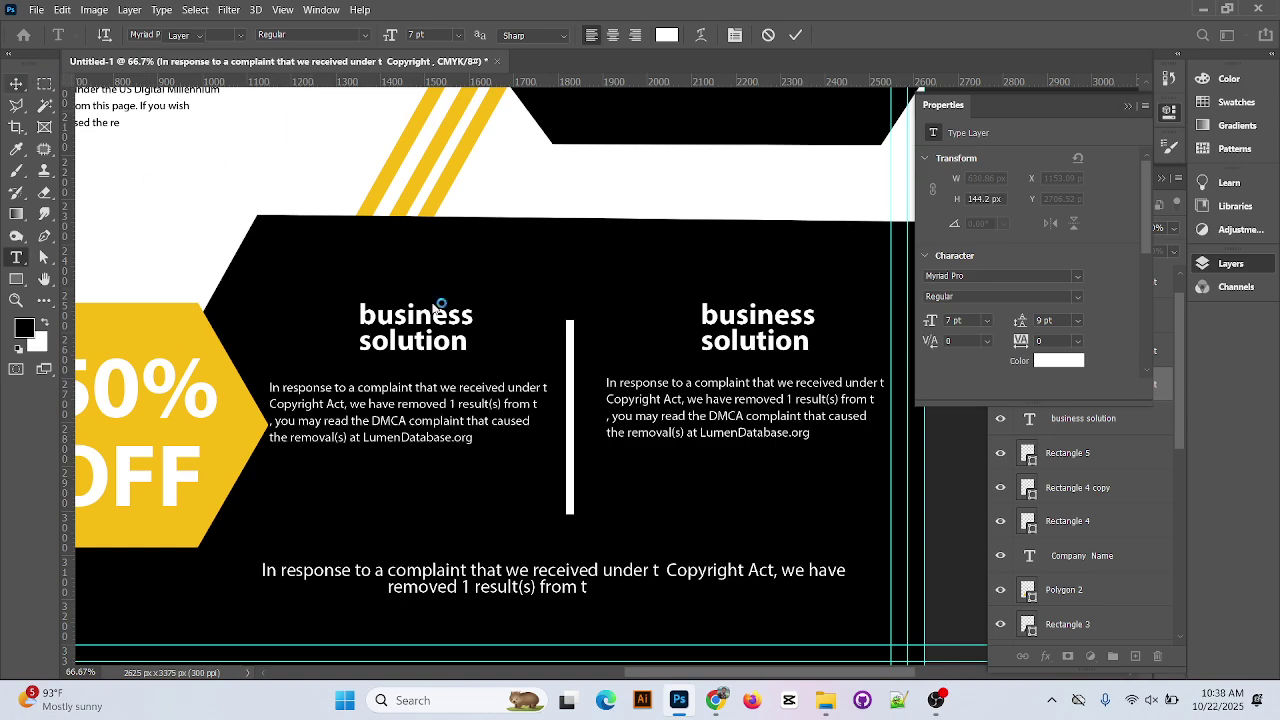
# View the whole flyer, and switch to Chrome to compare it with the reference flyer image
pyautogui.scroll(-3, 630, 455)
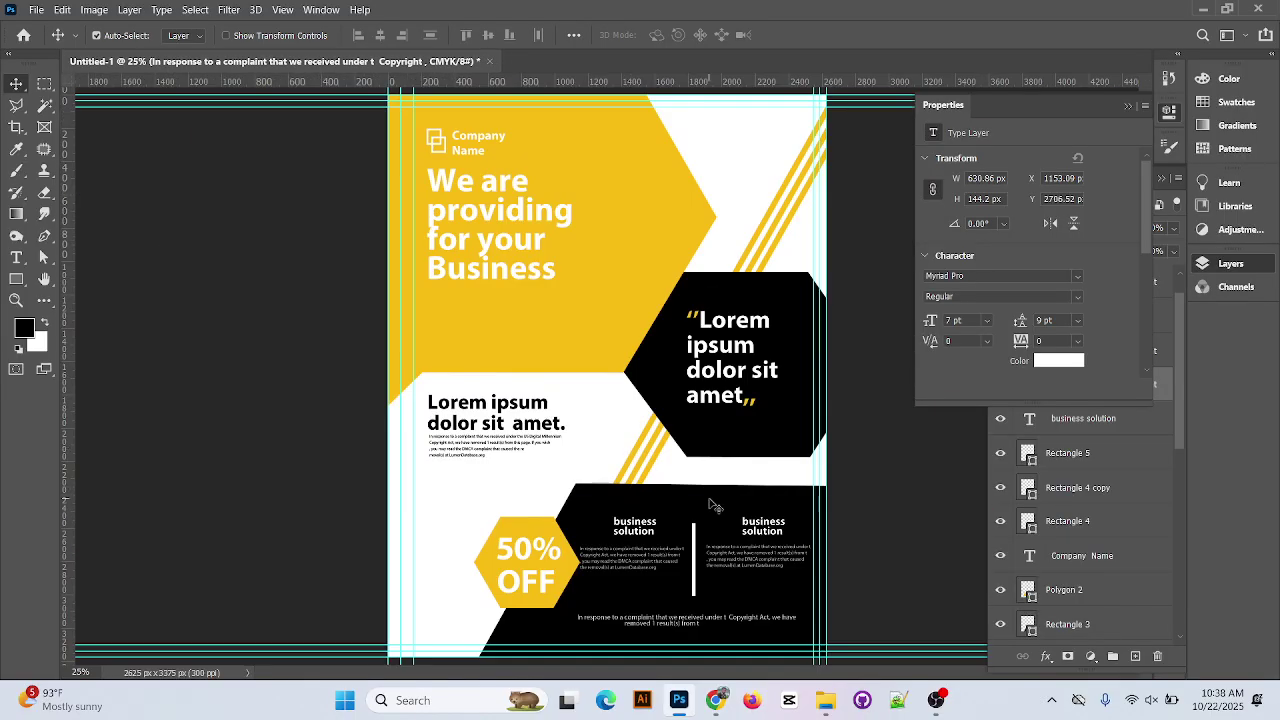
pyautogui.hotkey('ctrl', '-')
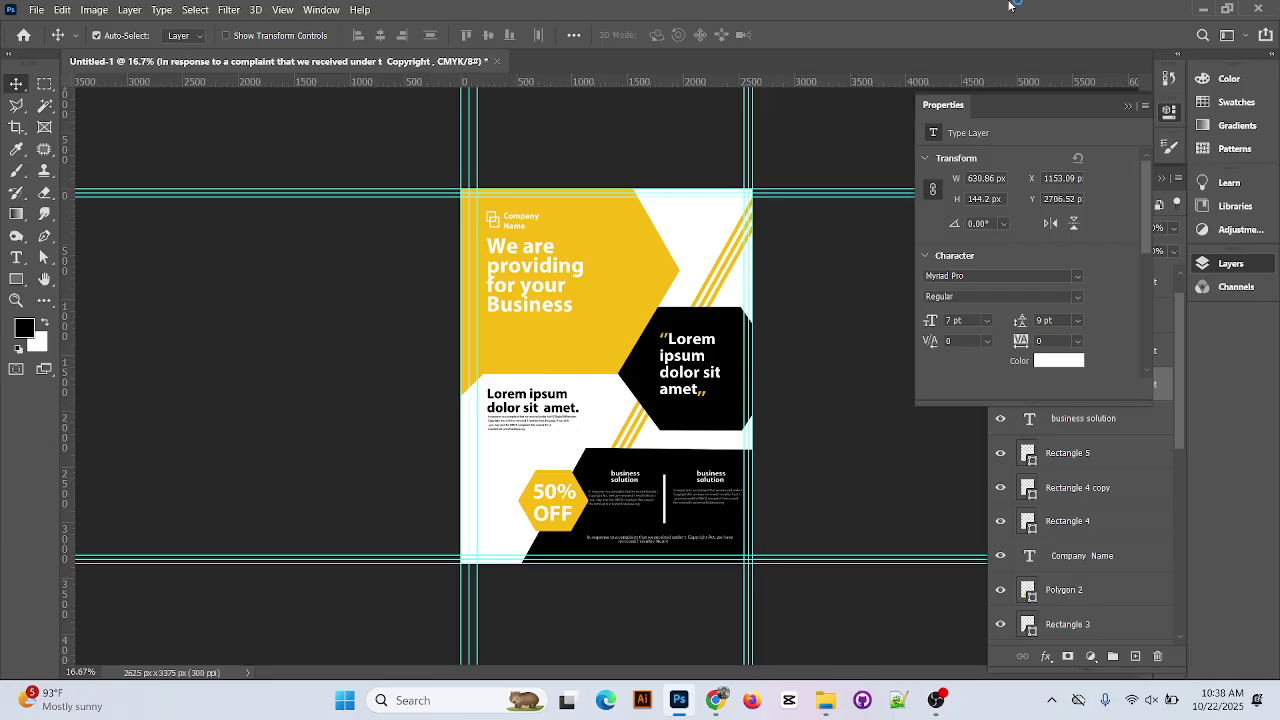
pyautogui.click(715, 700)
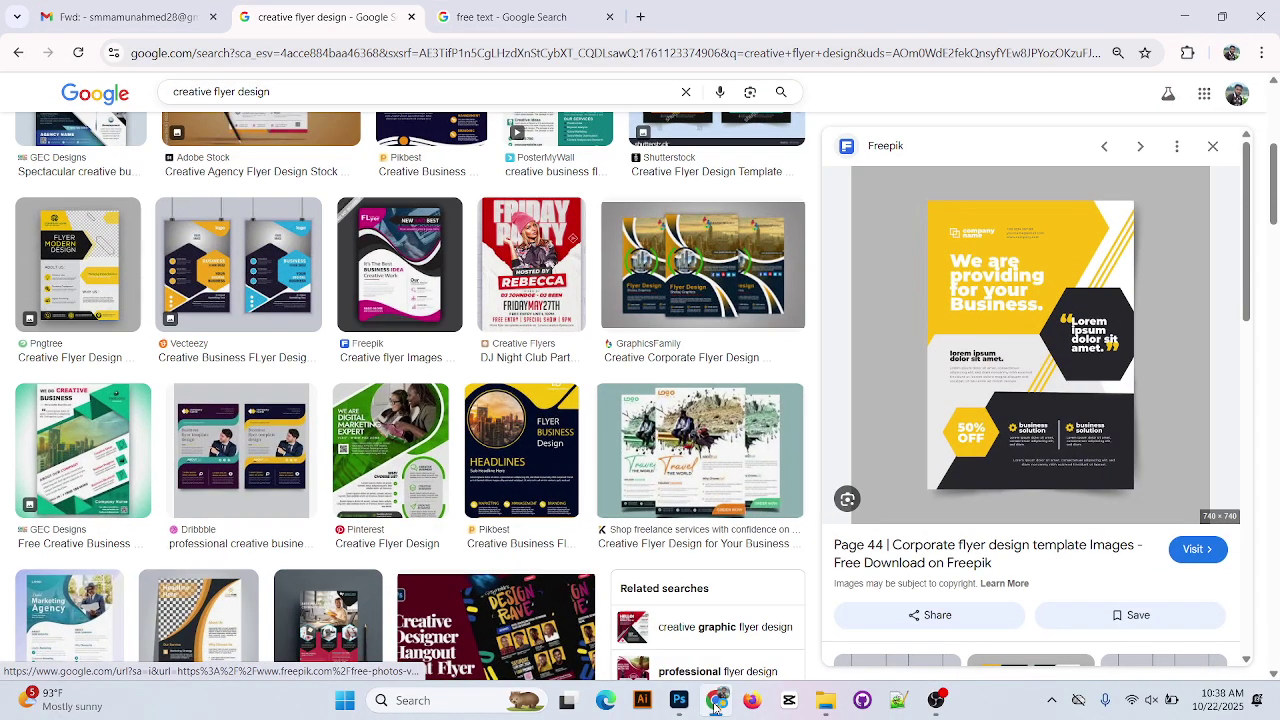